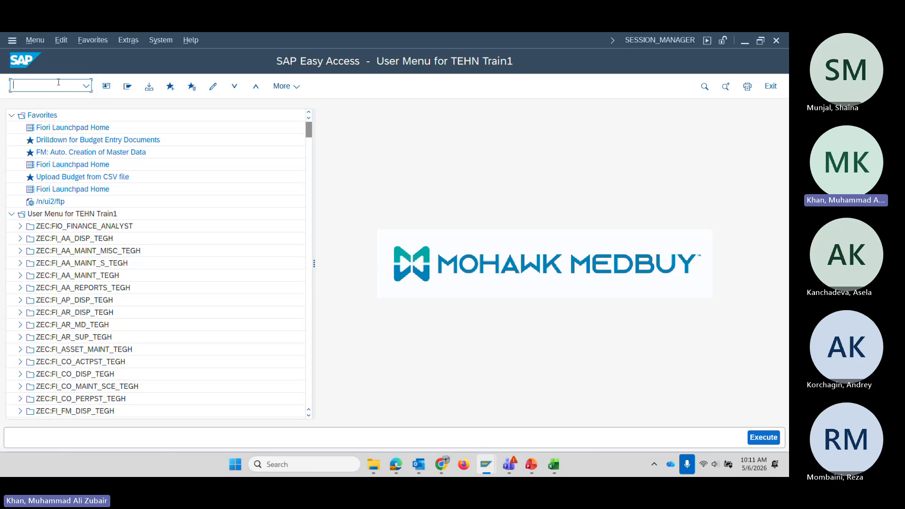
Open the Project Builder with transaction code CJ20N.
text(CJ20N)
key(Return)
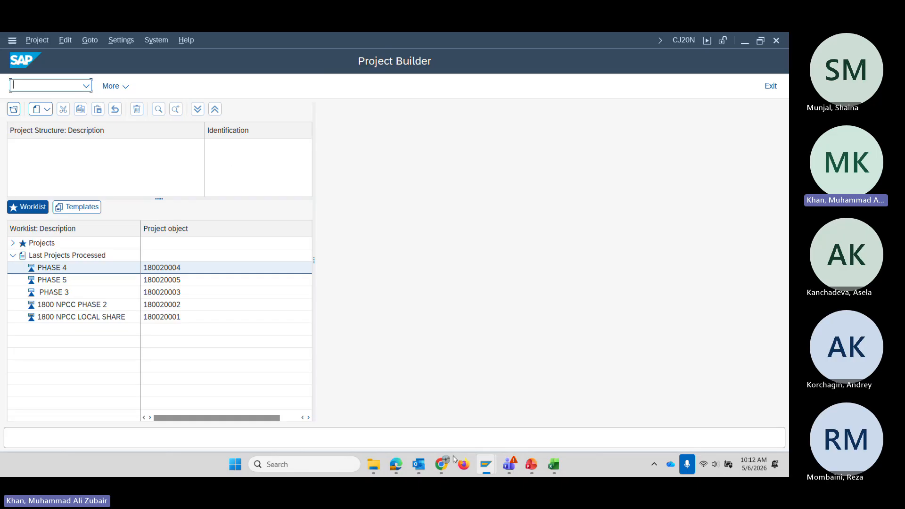
Switch to the SAP Fiori portal in Edge, enlarge its window and return to the launchpad home page.
mouse_move(396, 464)
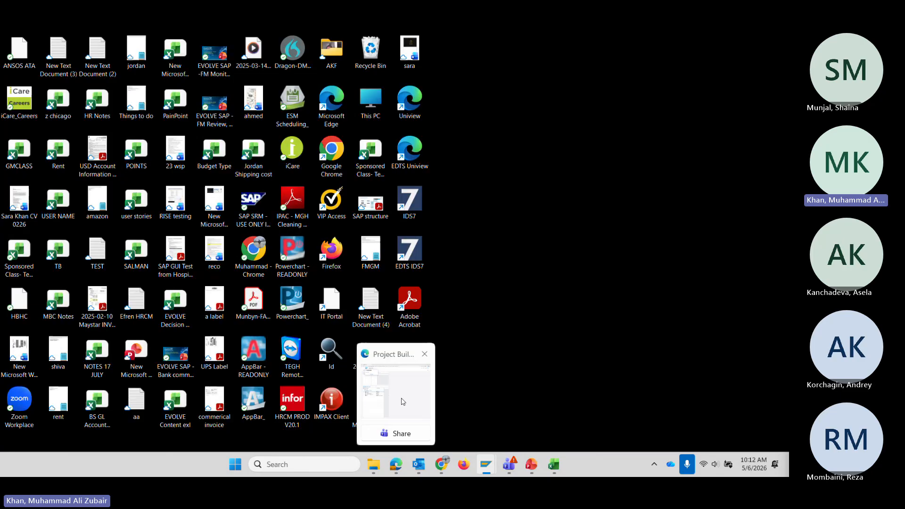
click(402, 402)
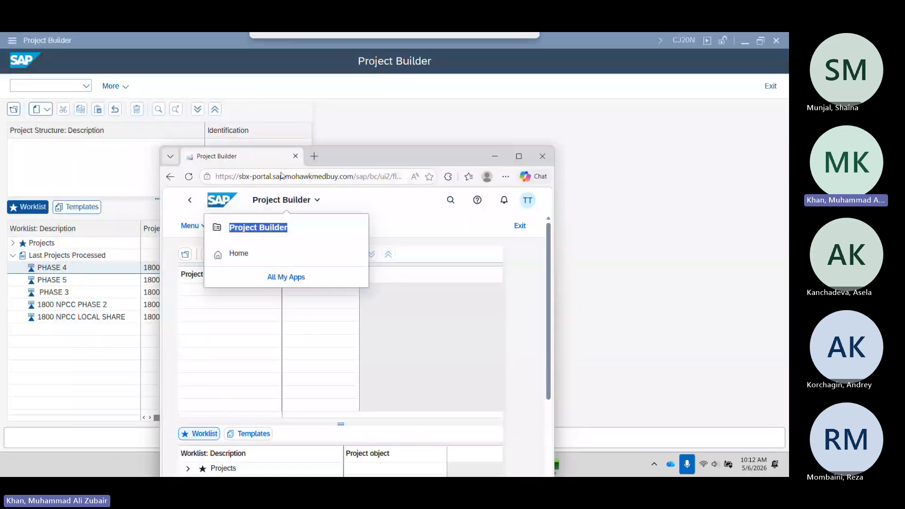
click(477, 132)
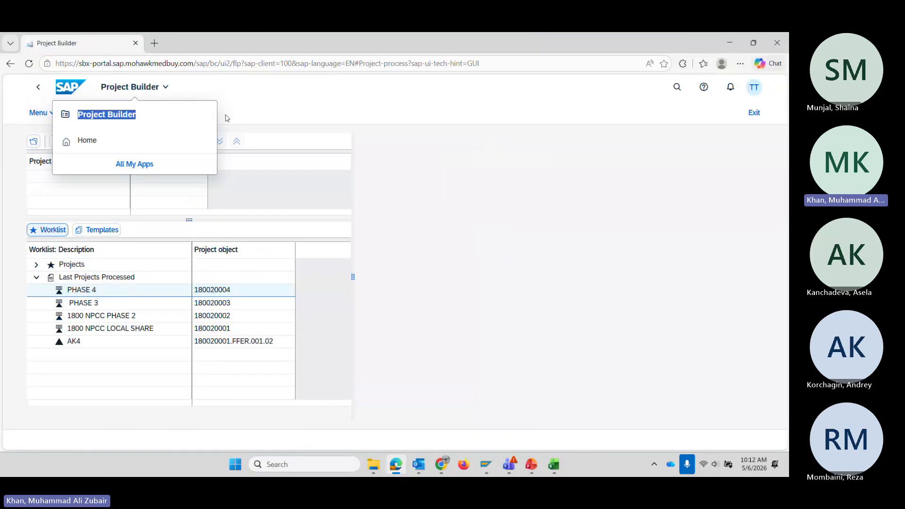
click(336, 113)
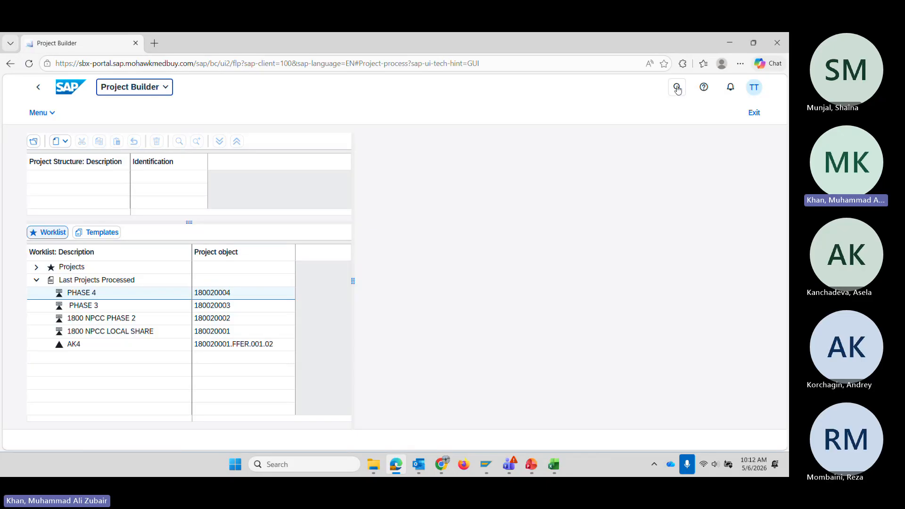
click(71, 86)
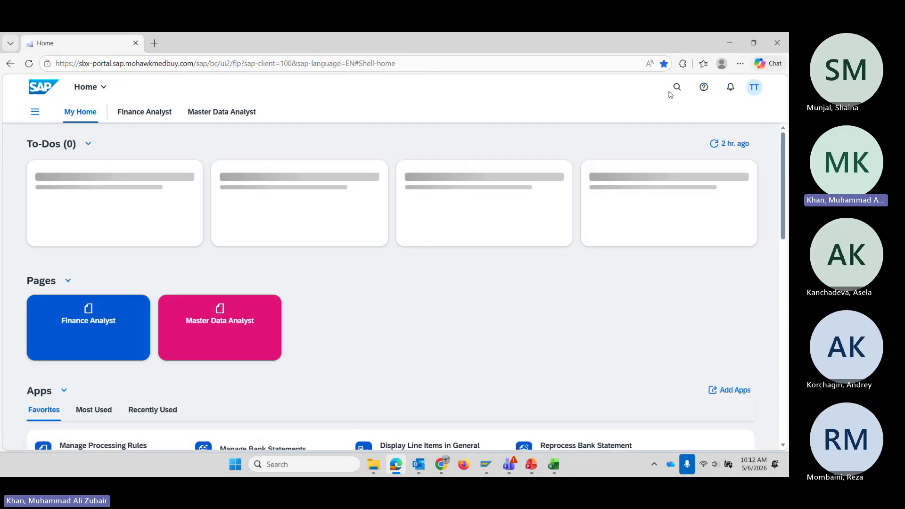
Search the launchpad for CJ20N, open the Project Builder app and minimize the browser.
click(677, 87)
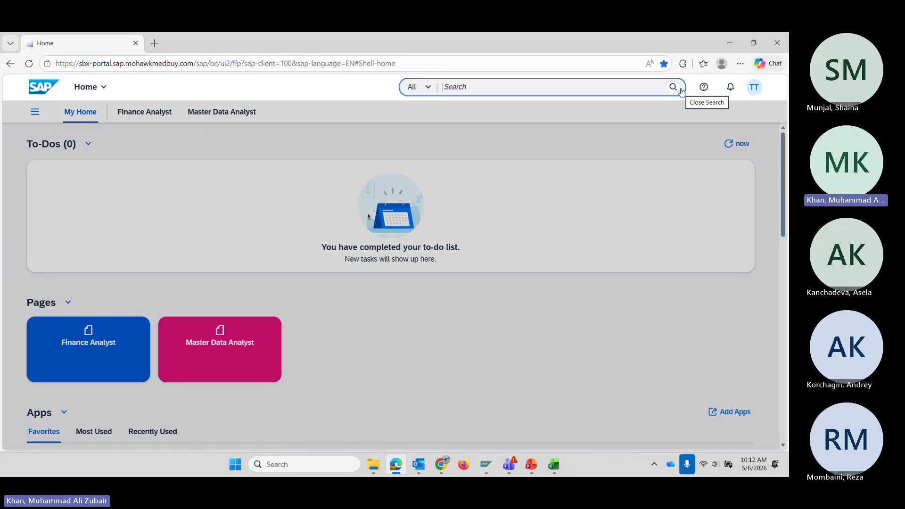
text(CJ)
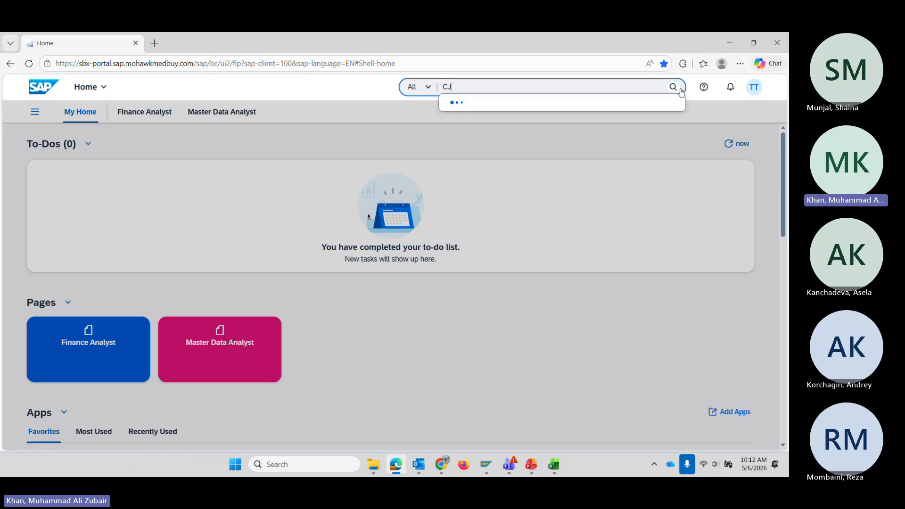
text(20N)
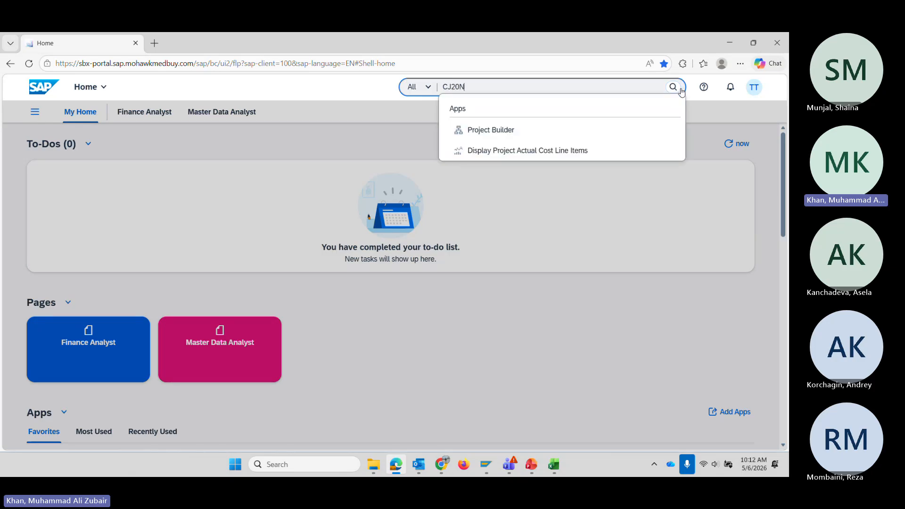
click(489, 131)
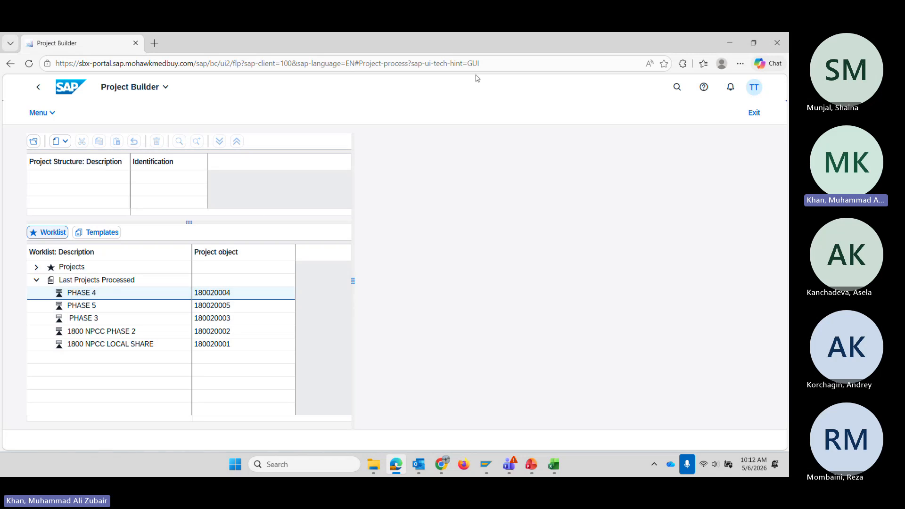
click(723, 44)
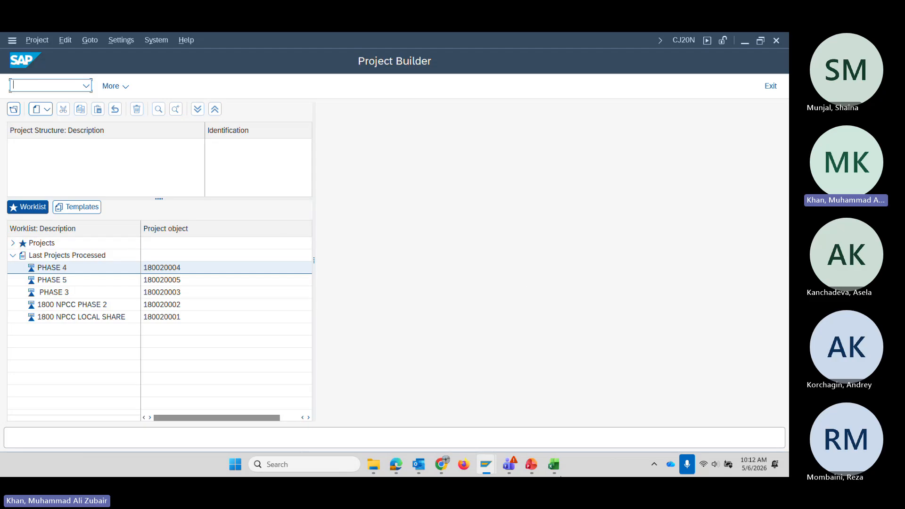
Switch to the Excel workbook PS for trainning and examine the listed transactions AS01 and CJ20N.
click(555, 469)
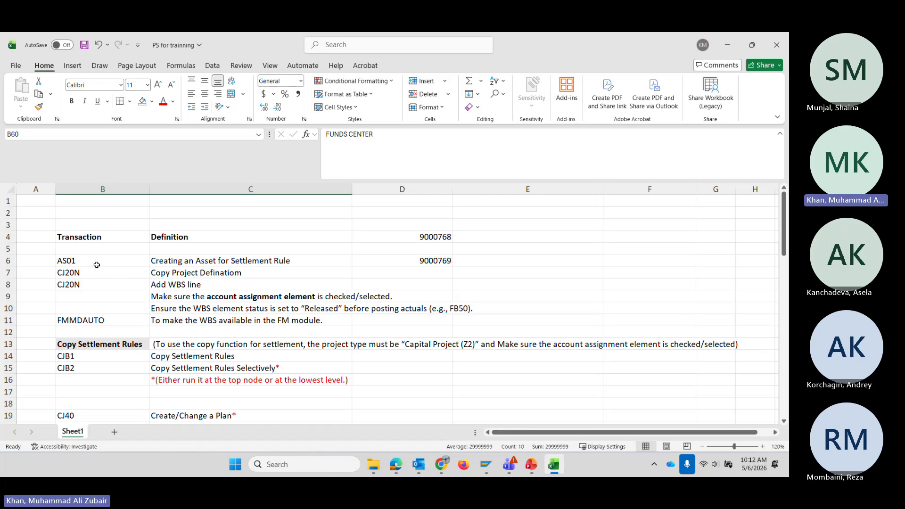
click(97, 262)
click(98, 295)
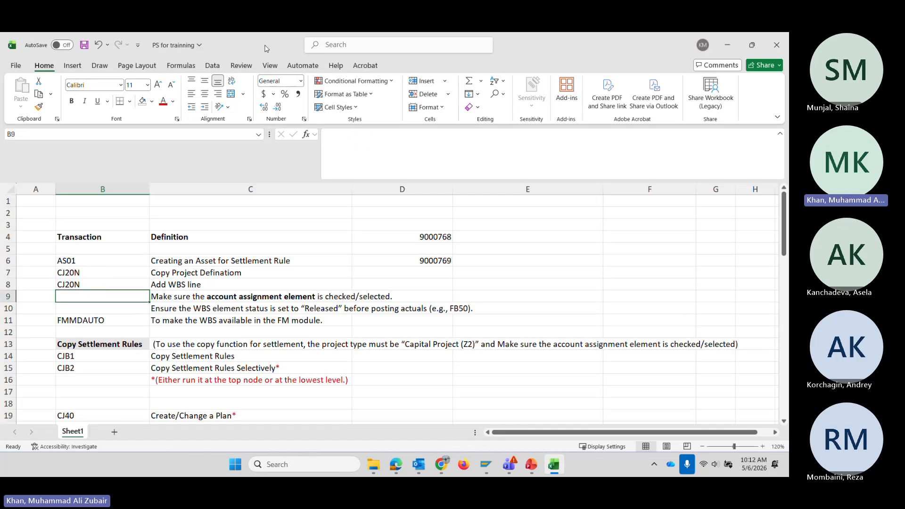
Move the Excel window aside, minimize the PowerPoint presentation and switch back to the SAP GUI Project Builder window.
drag(266, 46, 788, 70)
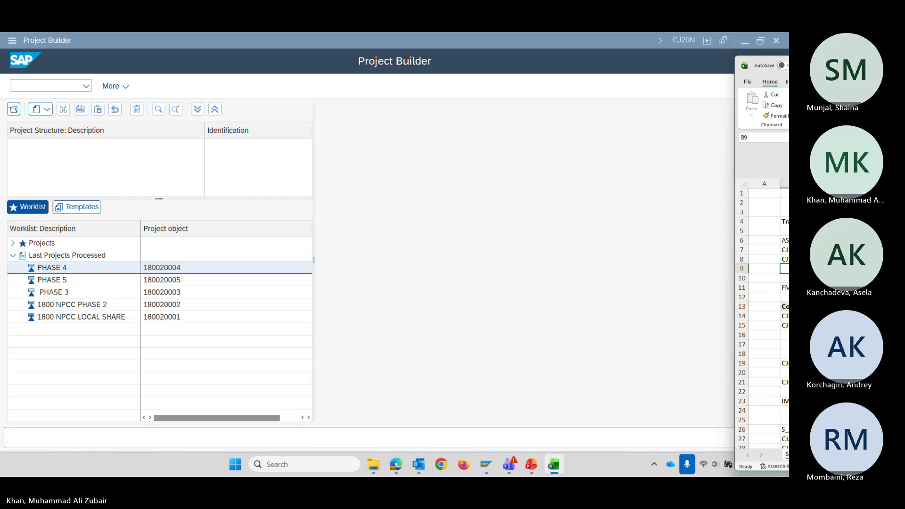
click(745, 41)
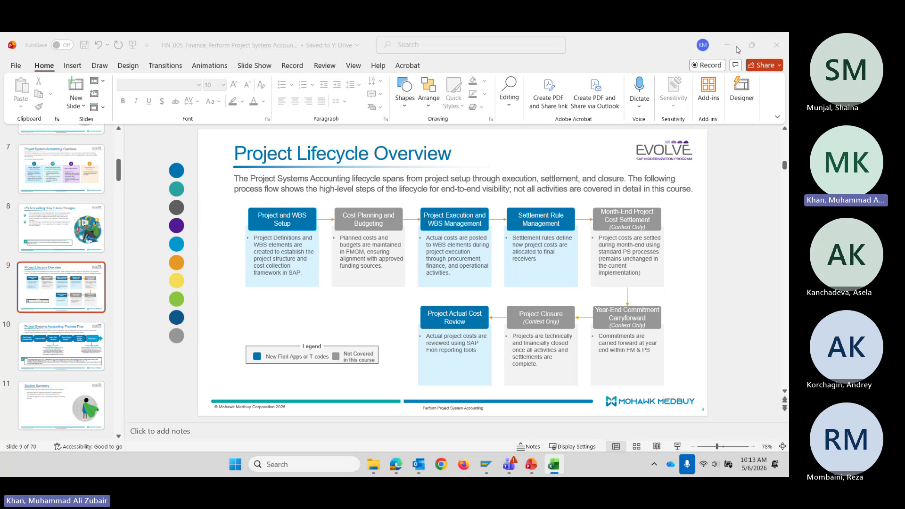
click(731, 47)
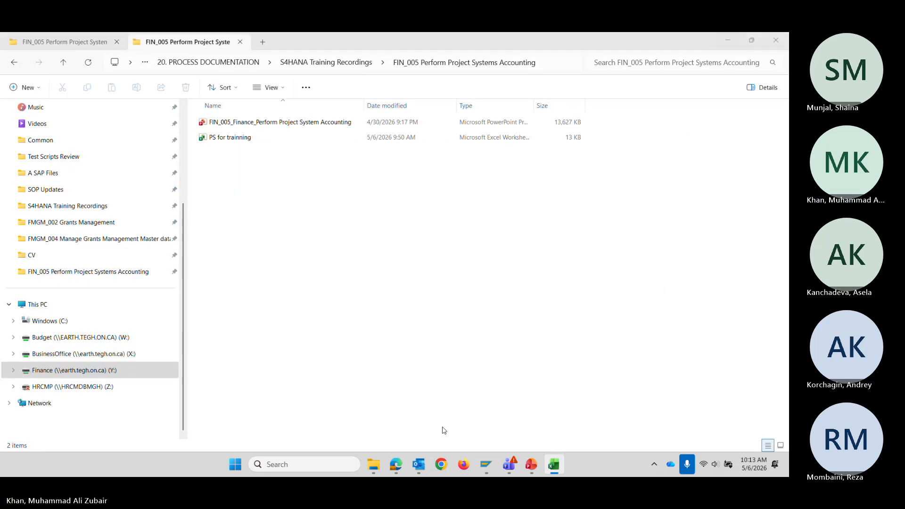
mouse_move(486, 464)
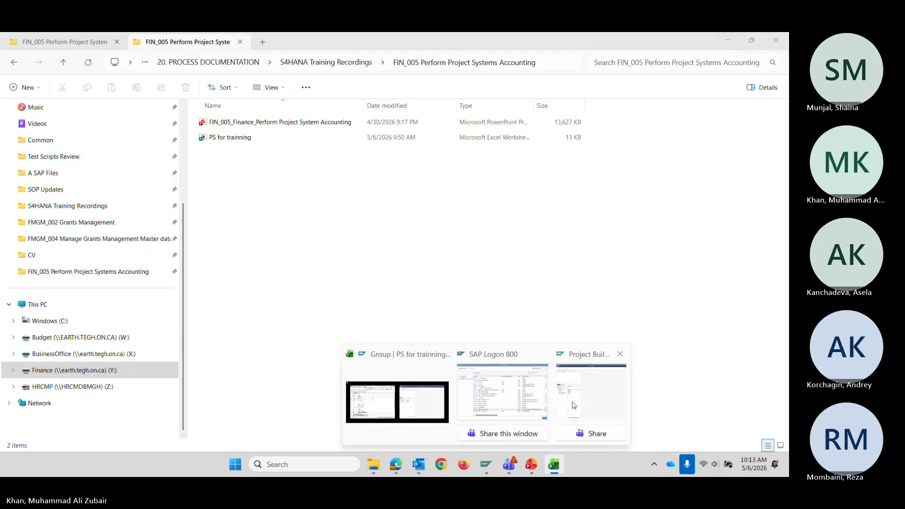
click(572, 403)
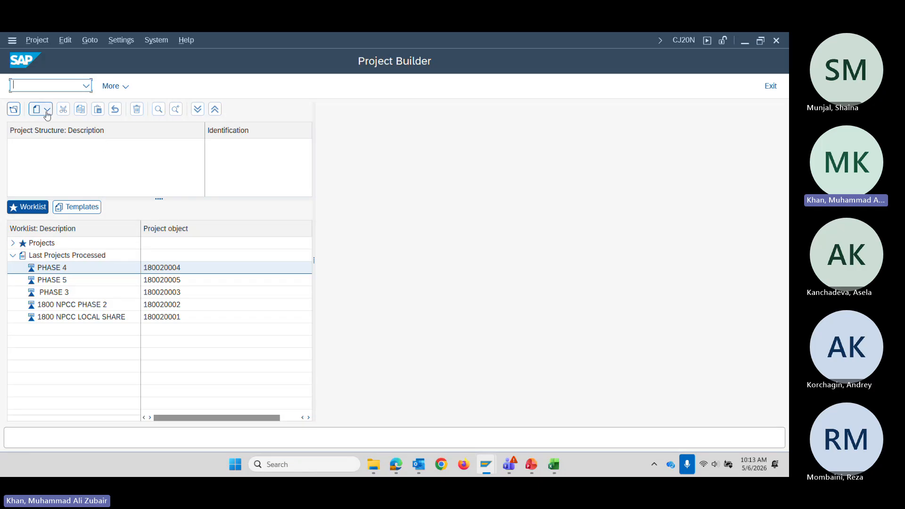
List all existing project definitions with the search help of the Open Project dialog.
click(13, 110)
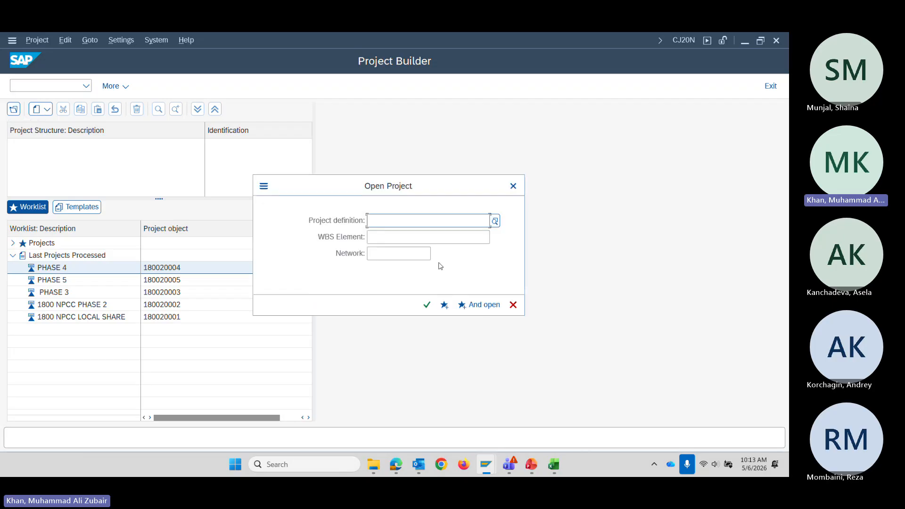
key(Return)
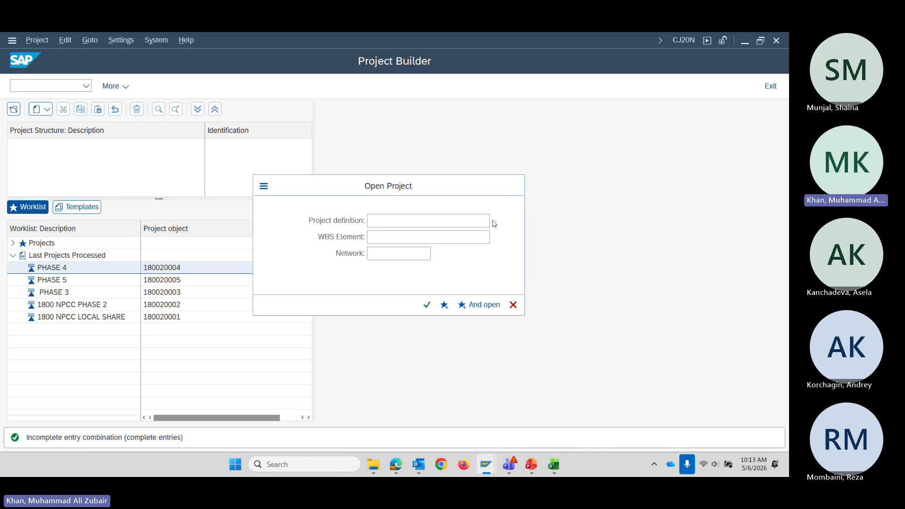
click(495, 221)
click(577, 337)
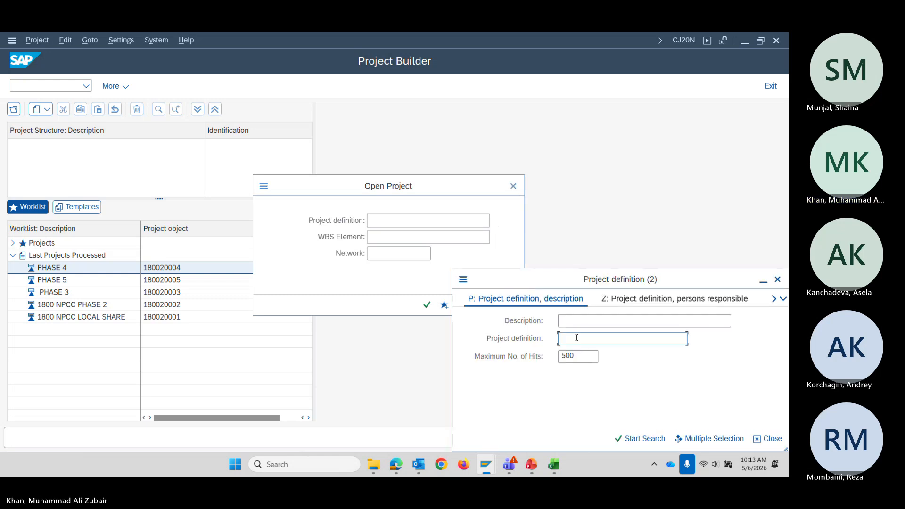
key(Return)
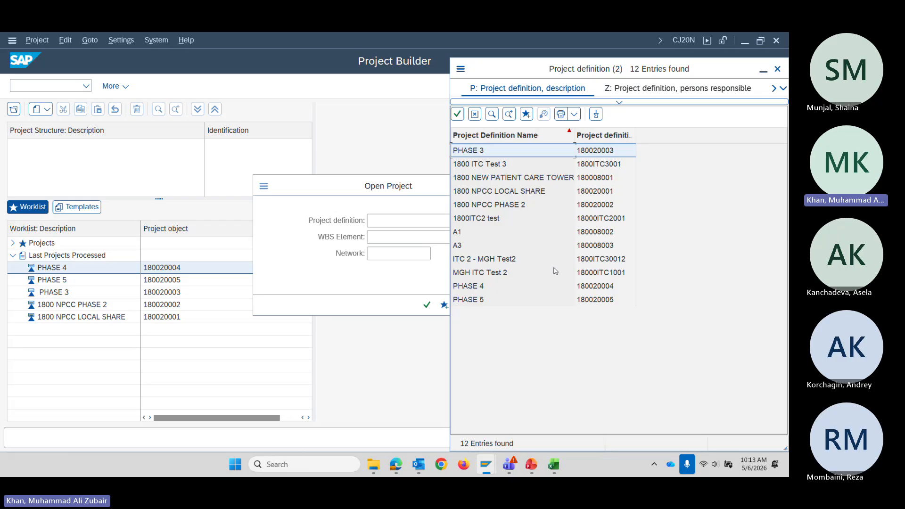
click(593, 196)
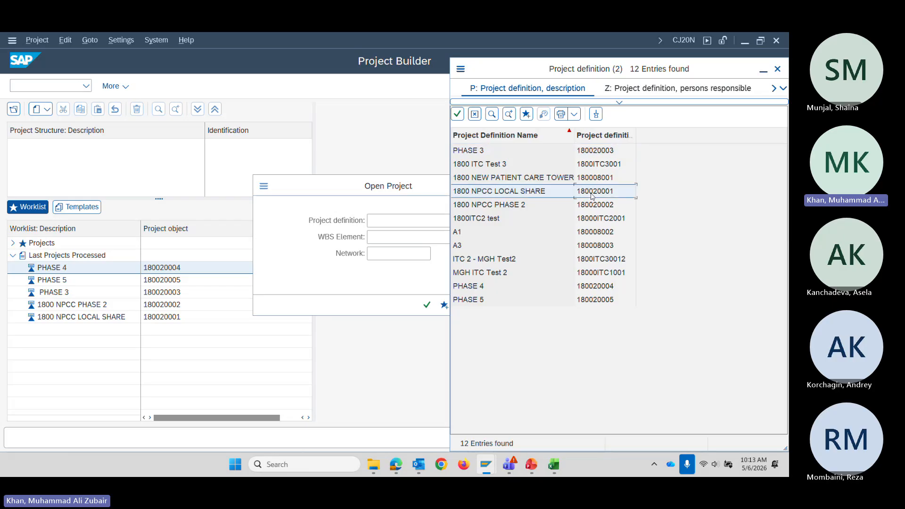
click(457, 117)
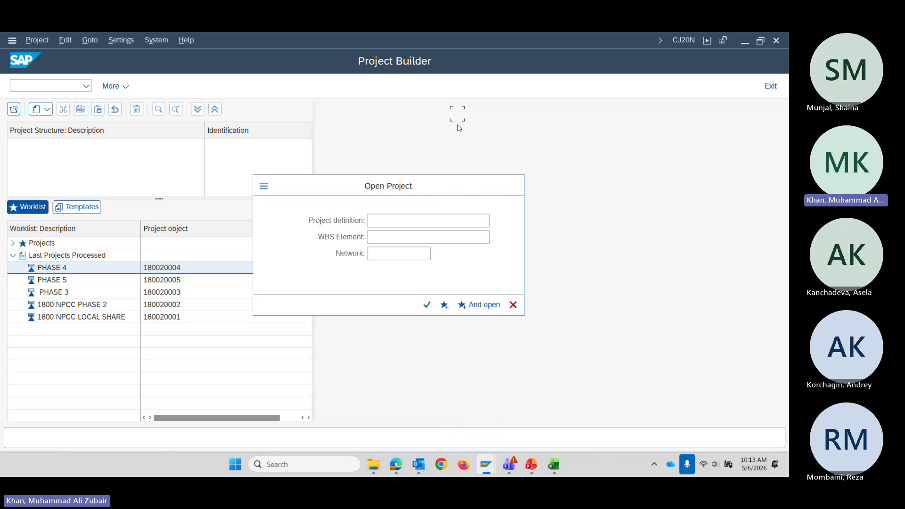
double_click(415, 221)
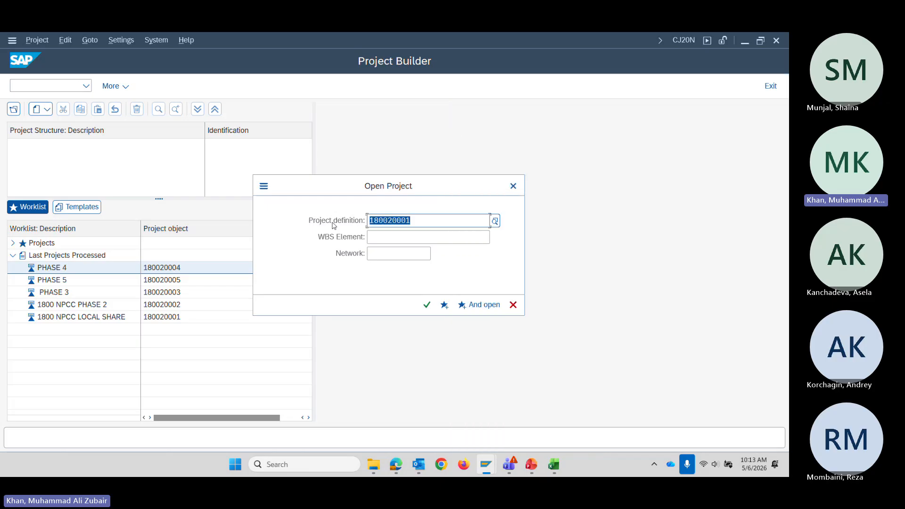
click(514, 186)
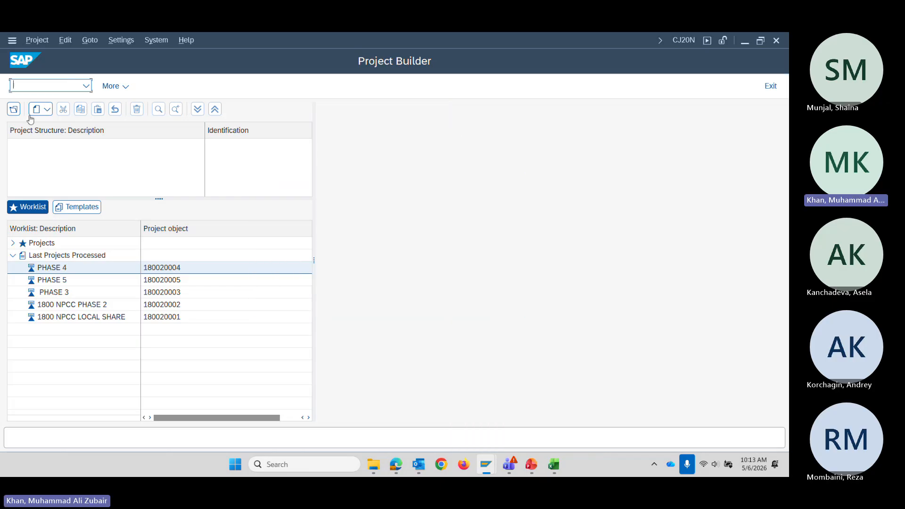
Start creating a project with Copy project and set the template project definition to 180020001.
click(48, 112)
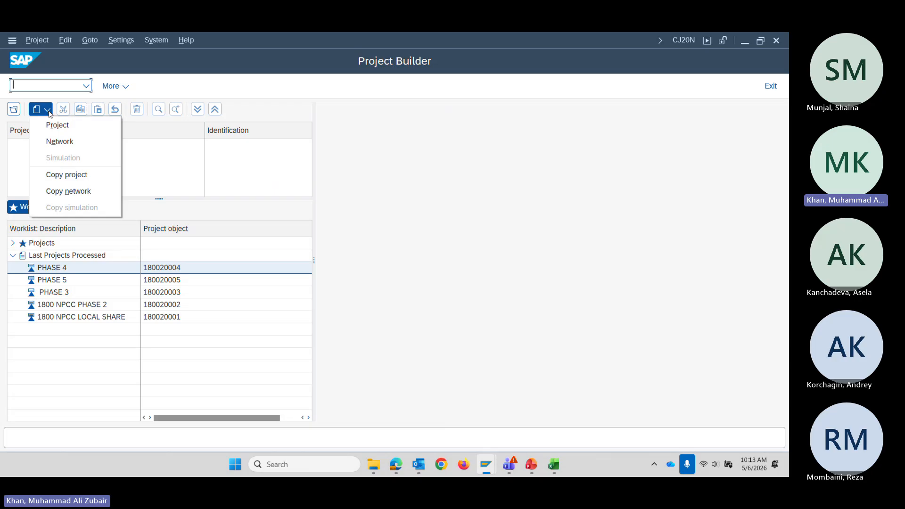
click(81, 181)
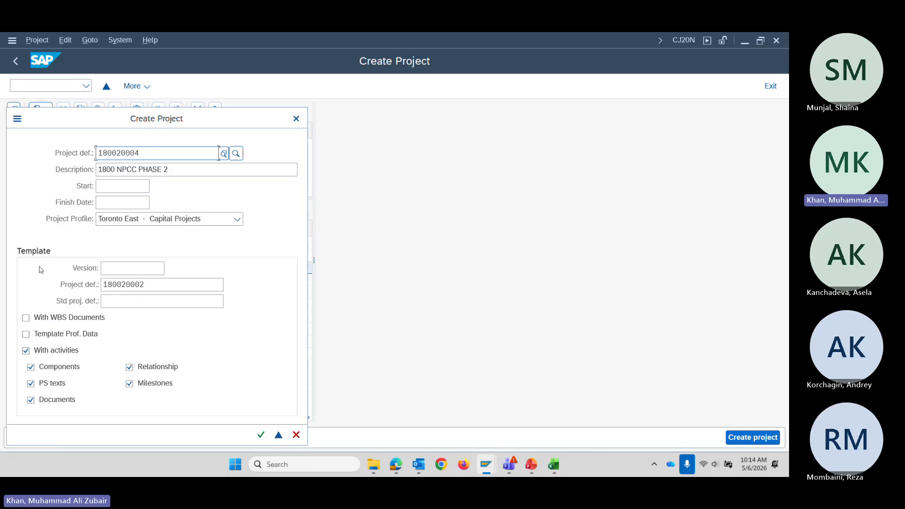
click(147, 285)
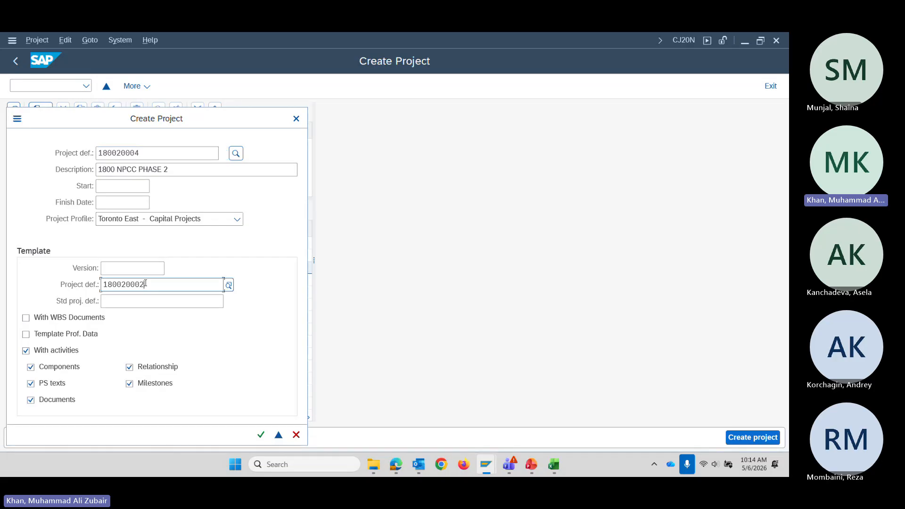
drag(146, 284, 74, 285)
text(180020001)
key(Tab)
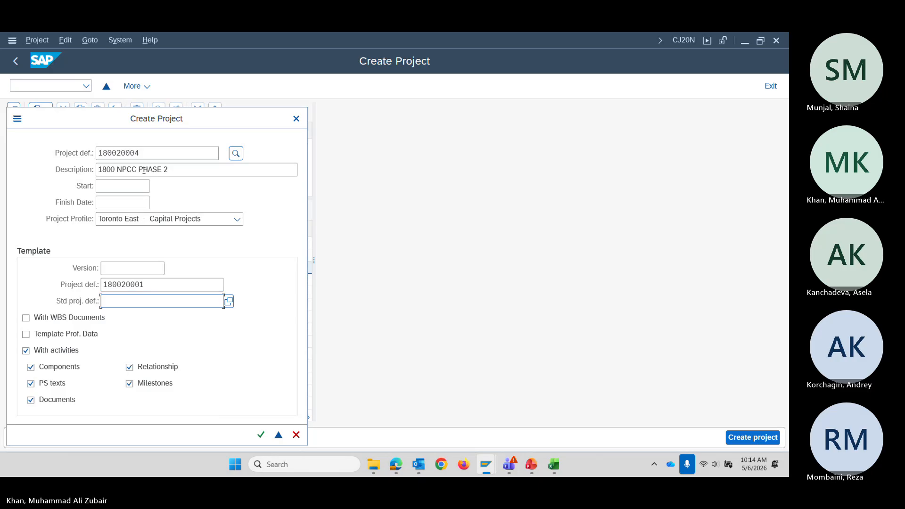
Set the new project's definition number to 180020006.
click(146, 153)
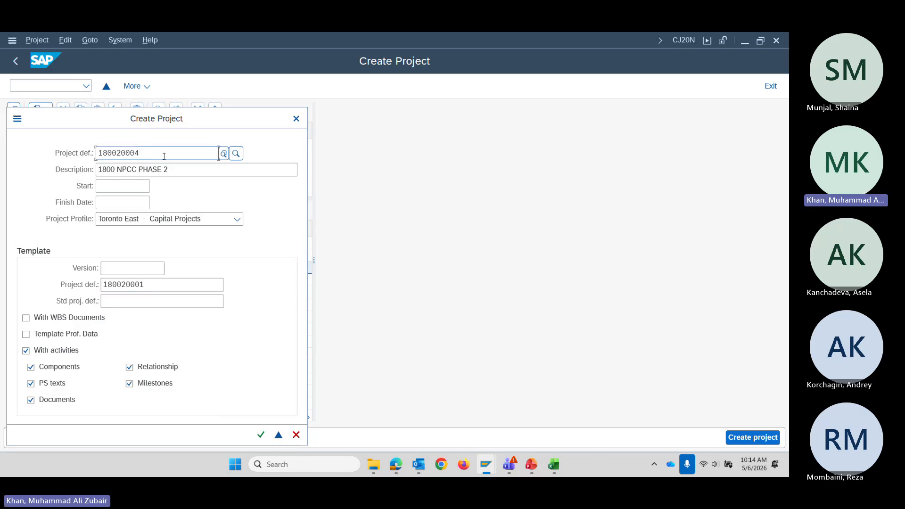
key(BackSpace)
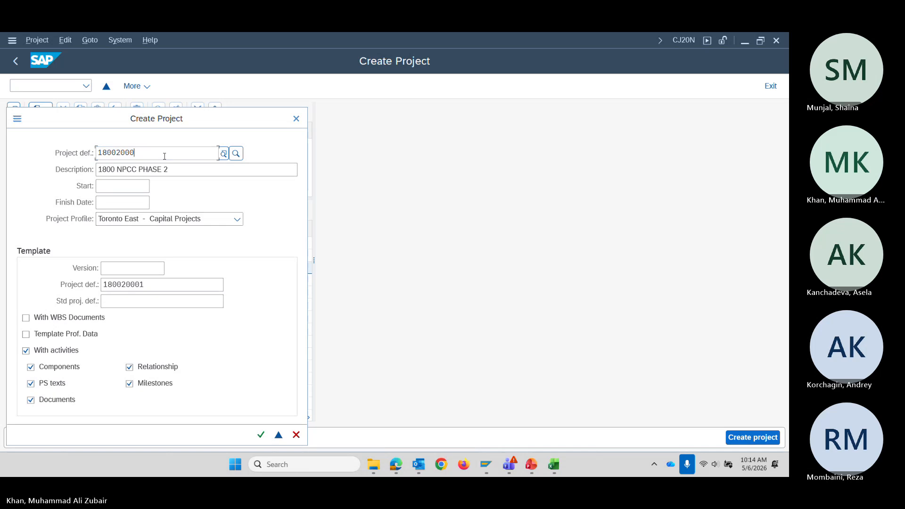
text(4)
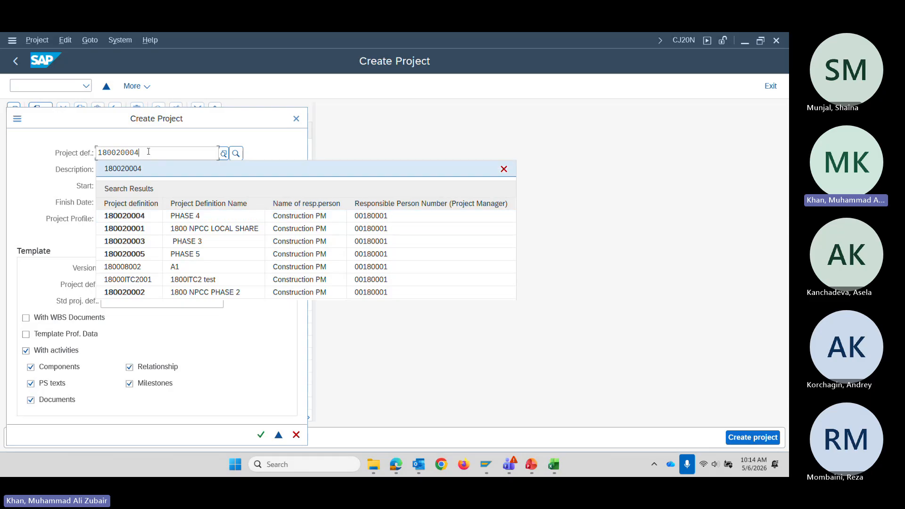
text(6)
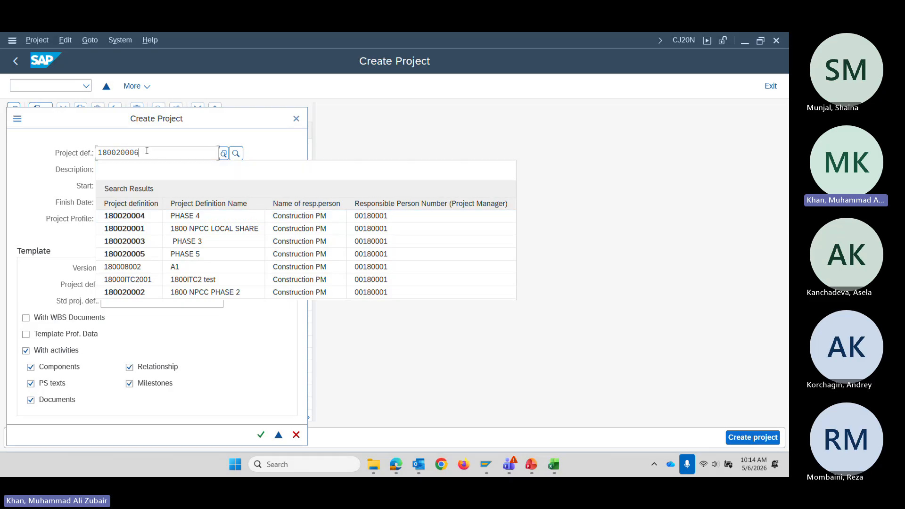
key(Return)
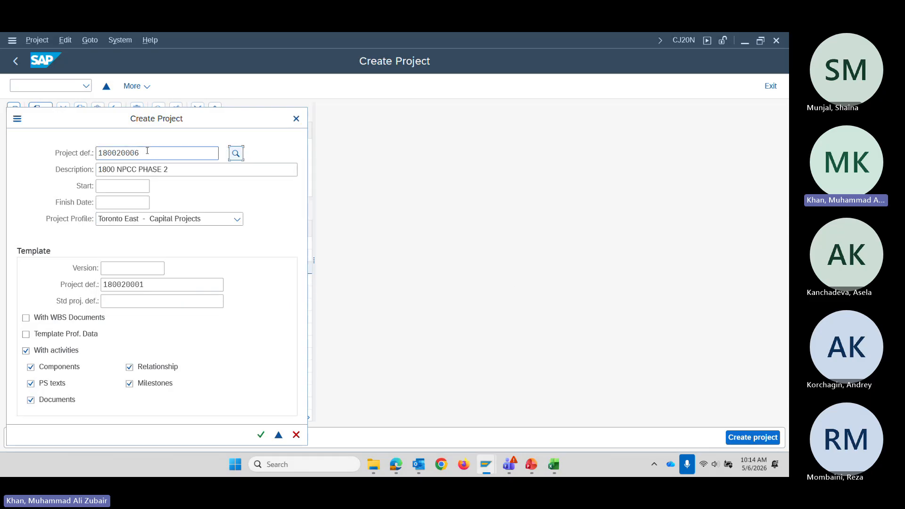
Change the new project's description to PHASE 6.
click(160, 171)
drag(137, 170, 62, 170)
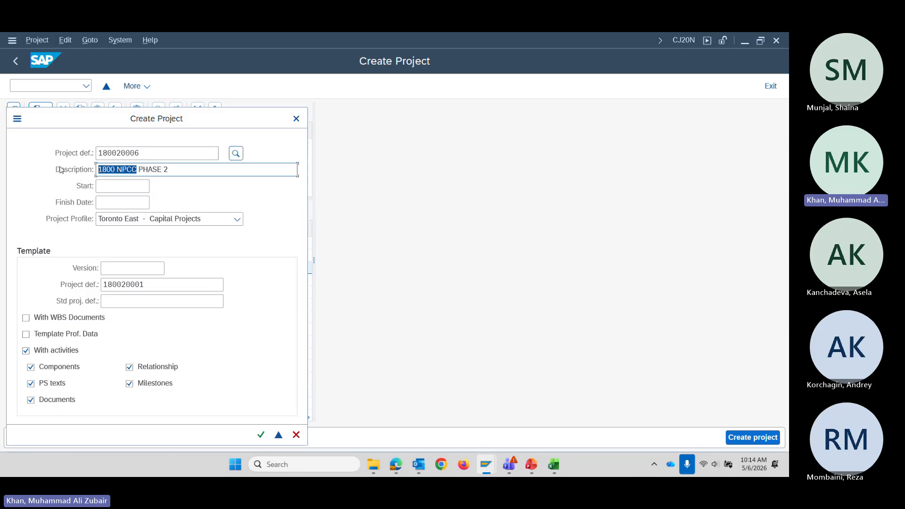
key(Delete)
key(Delete)
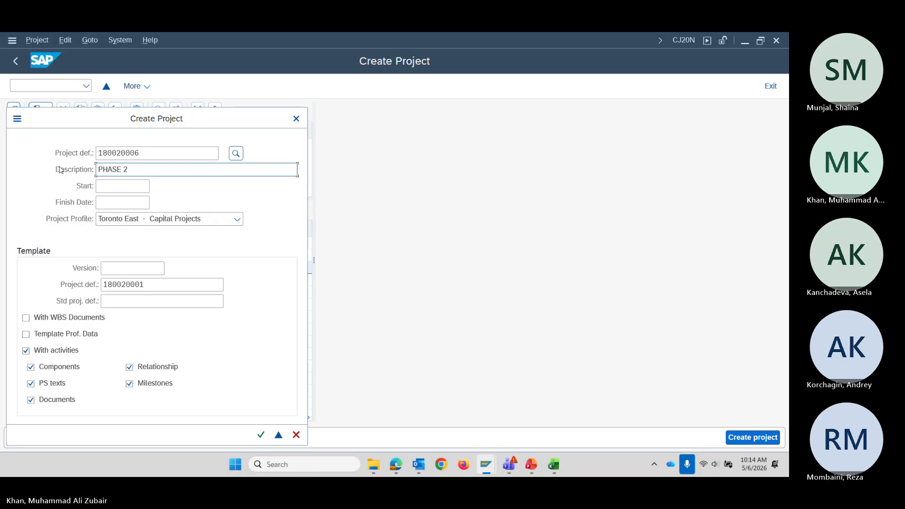
click(142, 170)
key(BackSpace)
text(6)
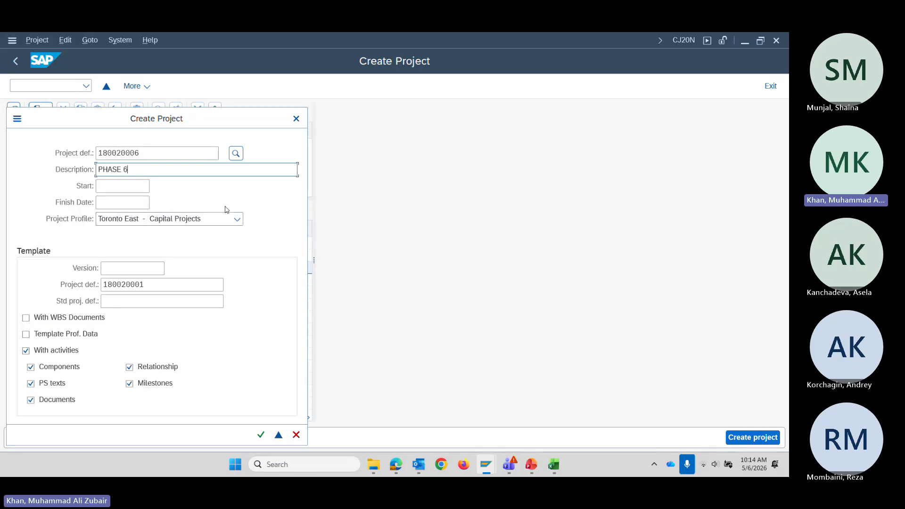
Set the new project's start date to 06.05.2026 and its finish date to 06.05.2027.
click(142, 186)
click(156, 188)
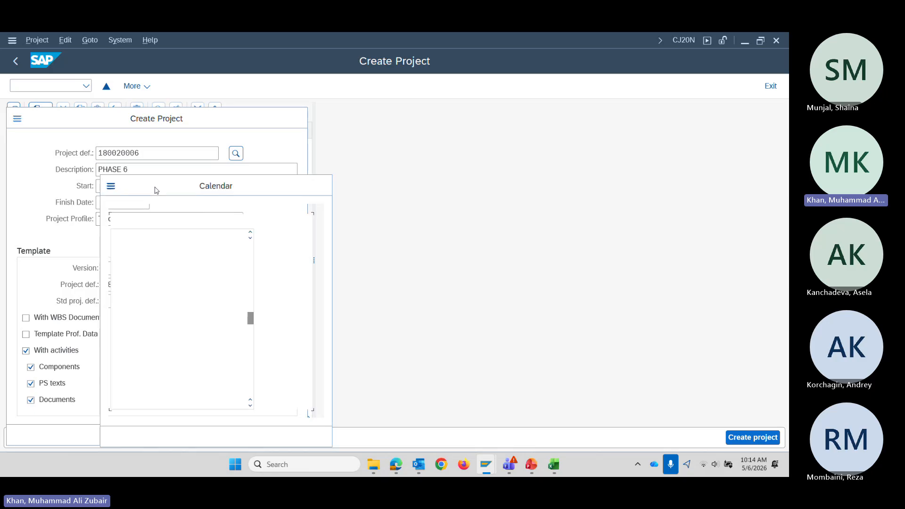
click(166, 300)
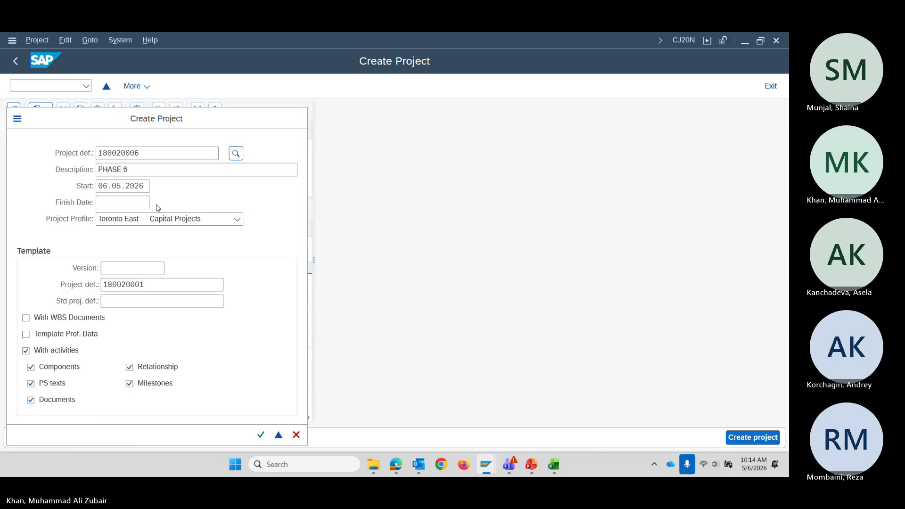
click(157, 206)
double_click(167, 303)
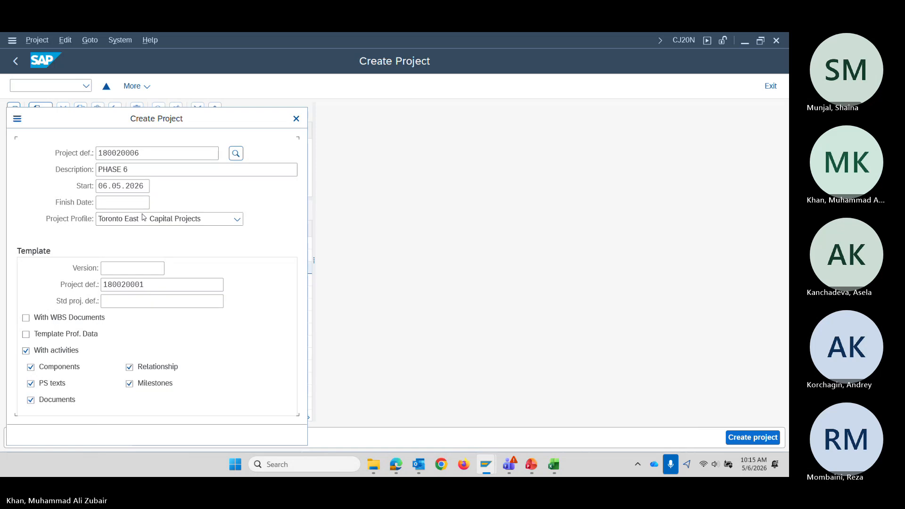
key(BackSpace)
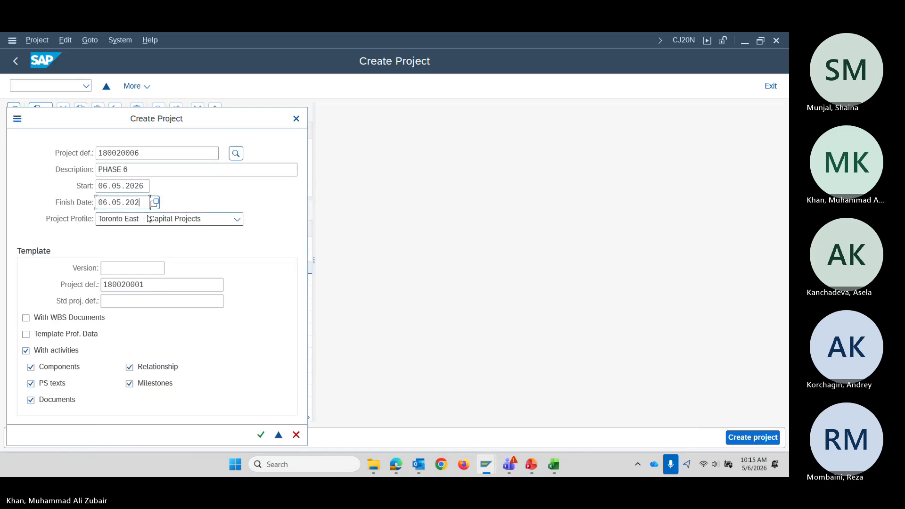
text(7)
key(Tab)
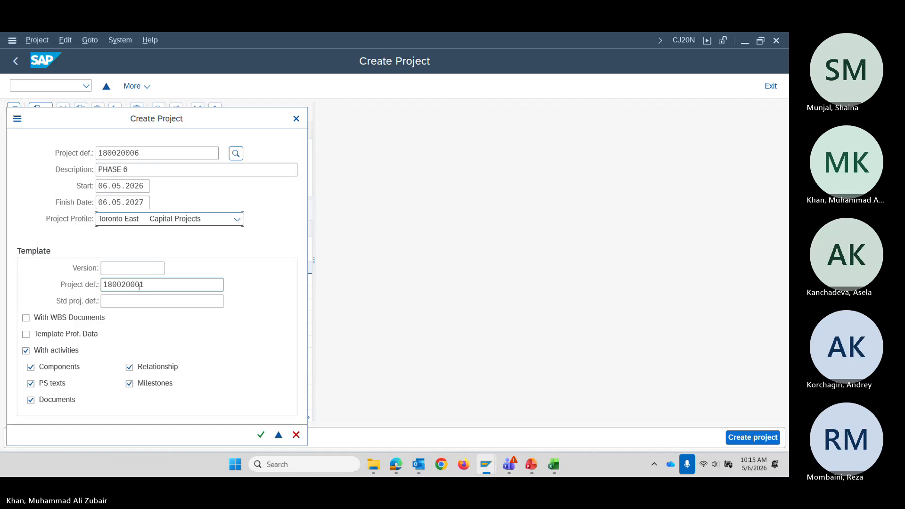
Choose Toronto East - Capital Projects as the new project's project profile.
click(238, 220)
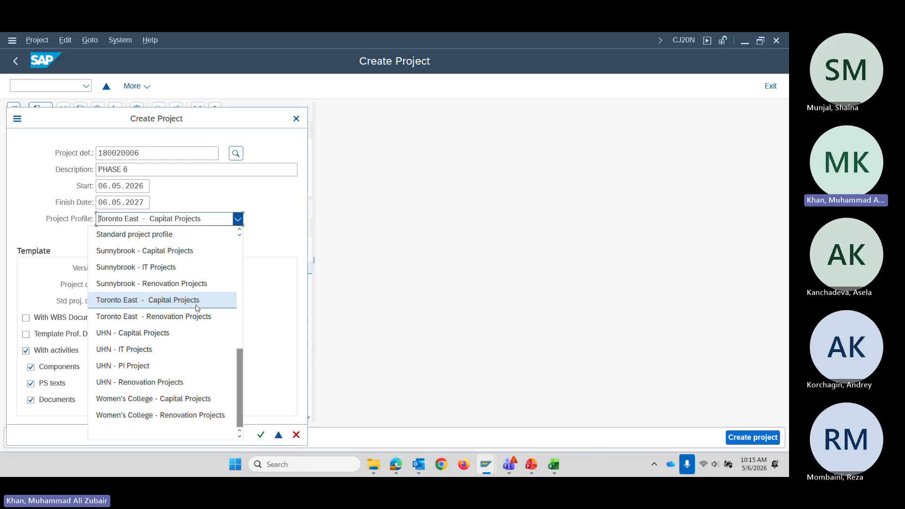
click(284, 221)
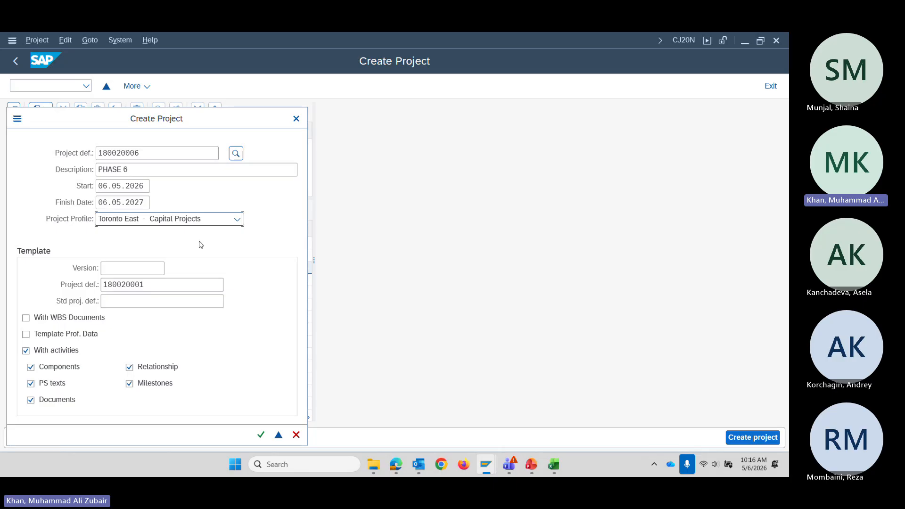
key(alt+Tab)
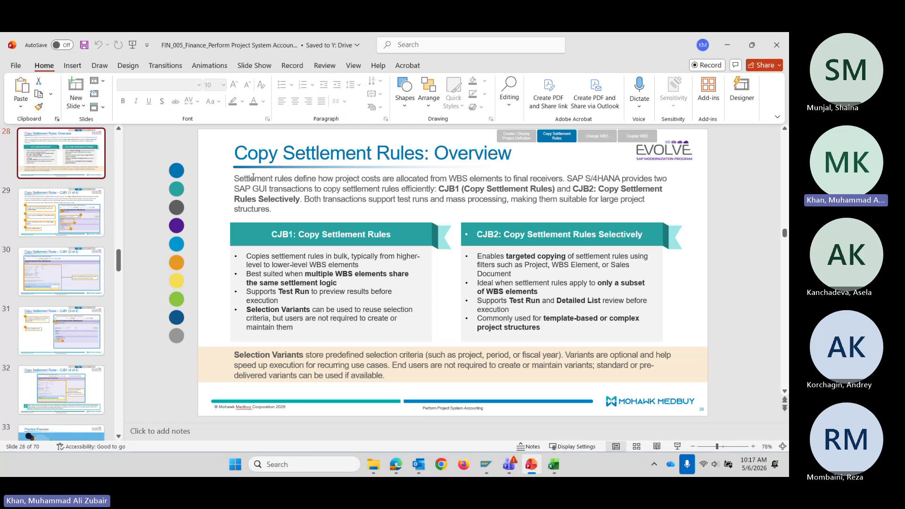
key(alt+Tab)
click(184, 222)
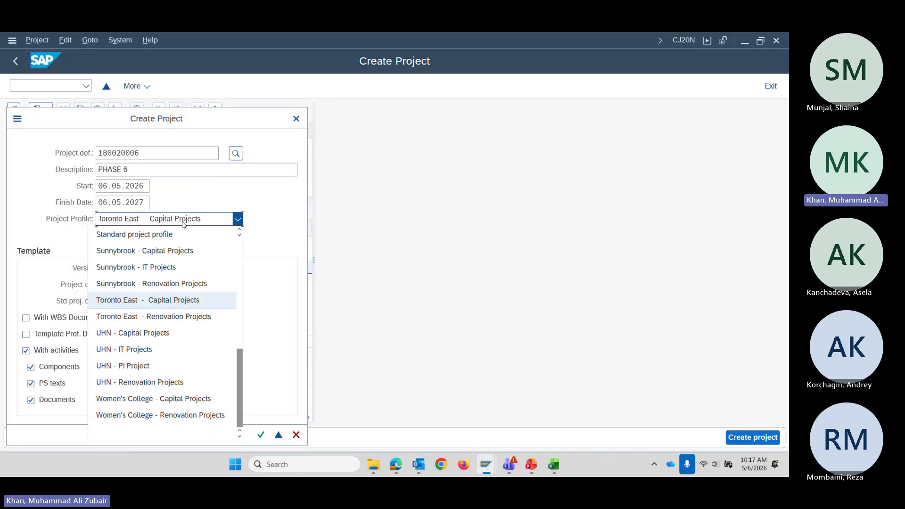
click(166, 300)
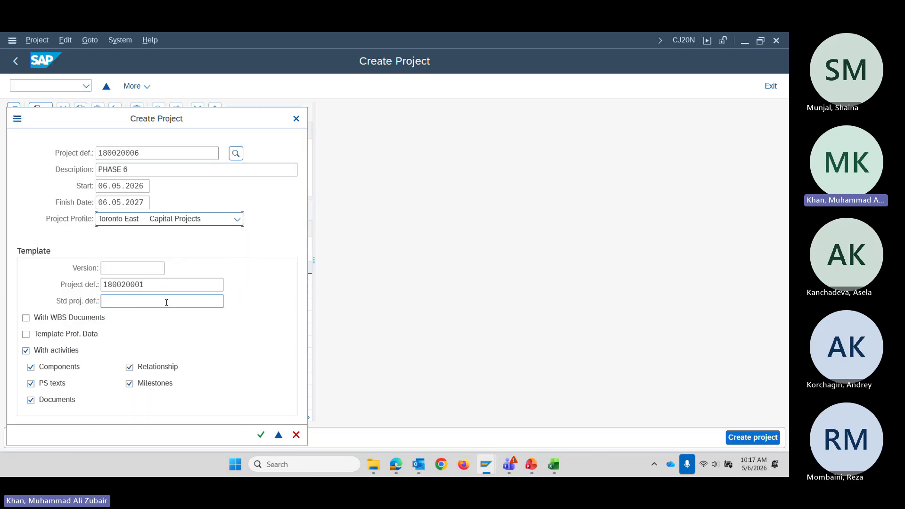
key(alt+Tab)
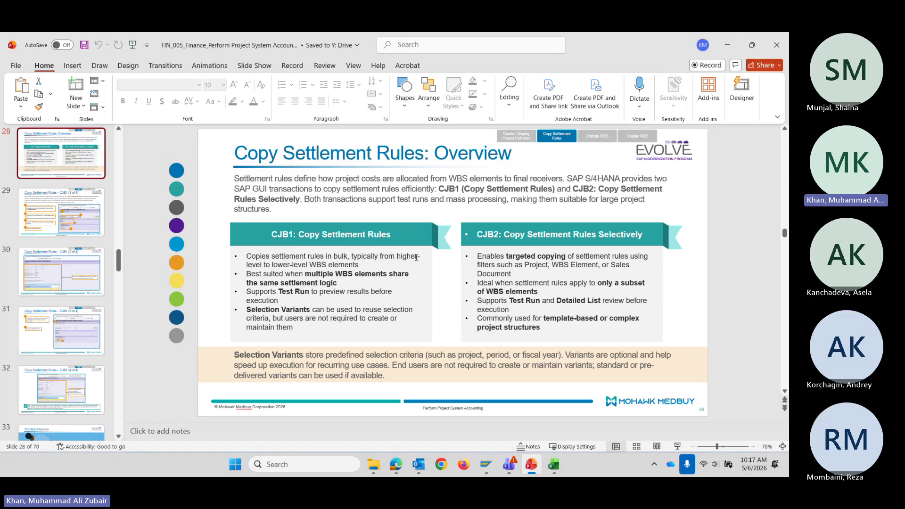
key(alt+Tab)
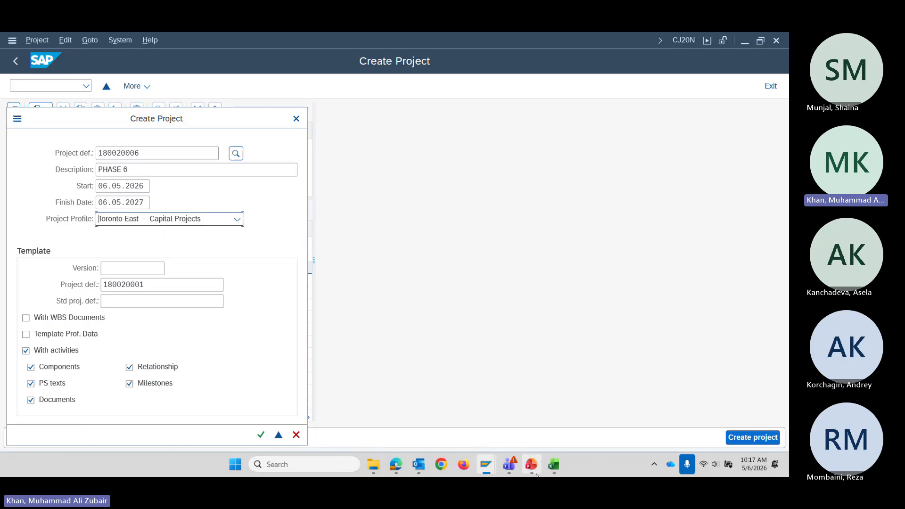
mouse_move(531, 464)
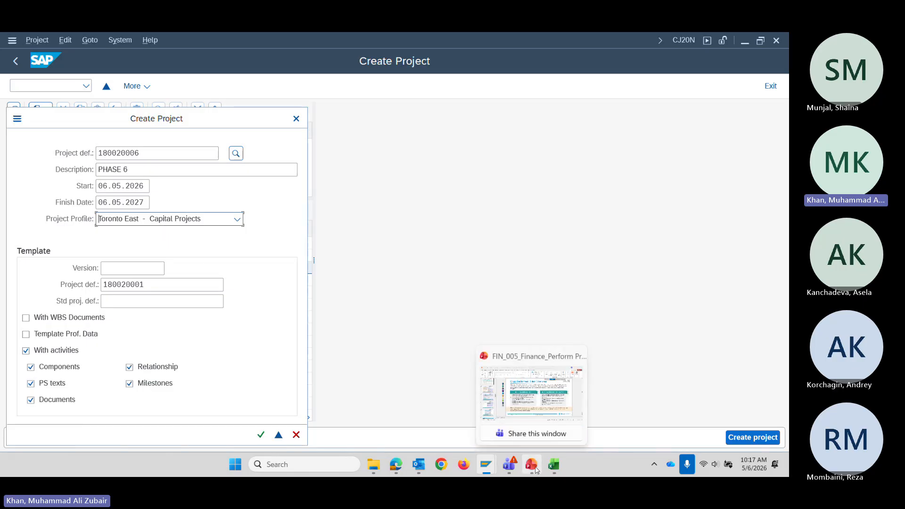
click(533, 414)
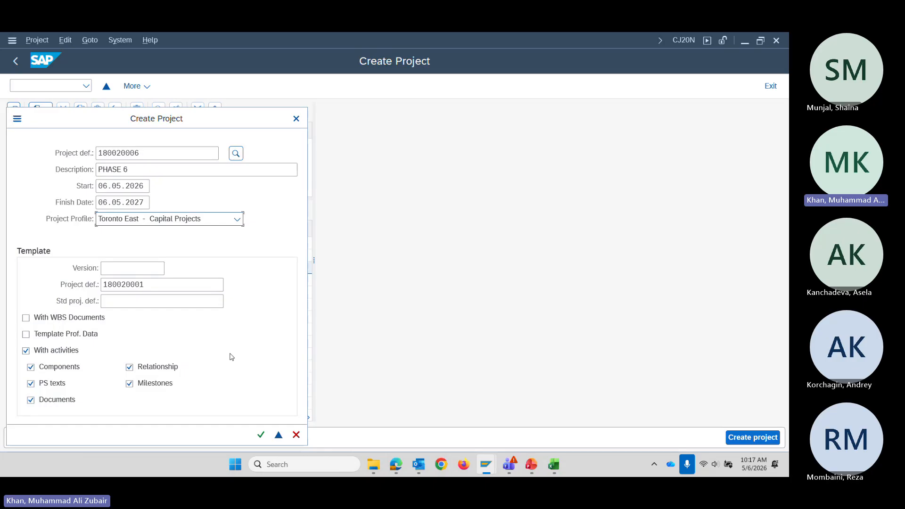
Confirm the copy into project 180020006 and display its WBS element overview.
click(260, 436)
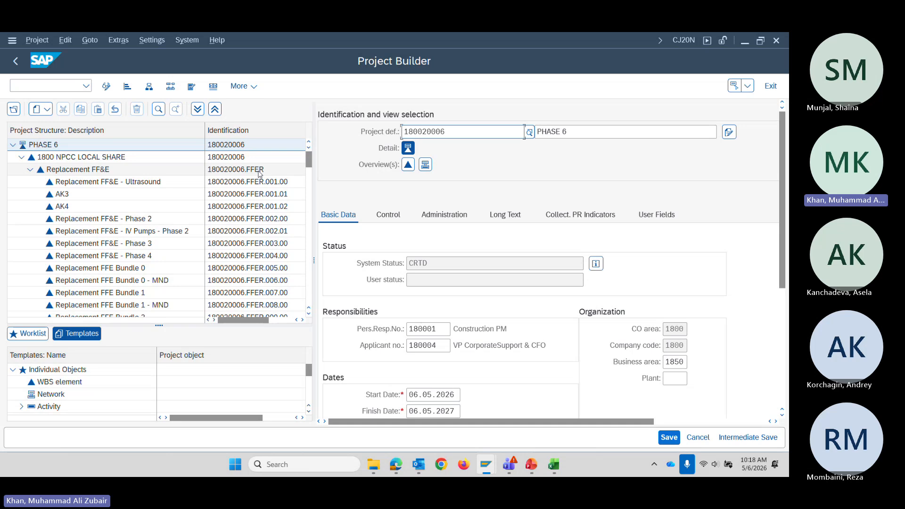
click(424, 166)
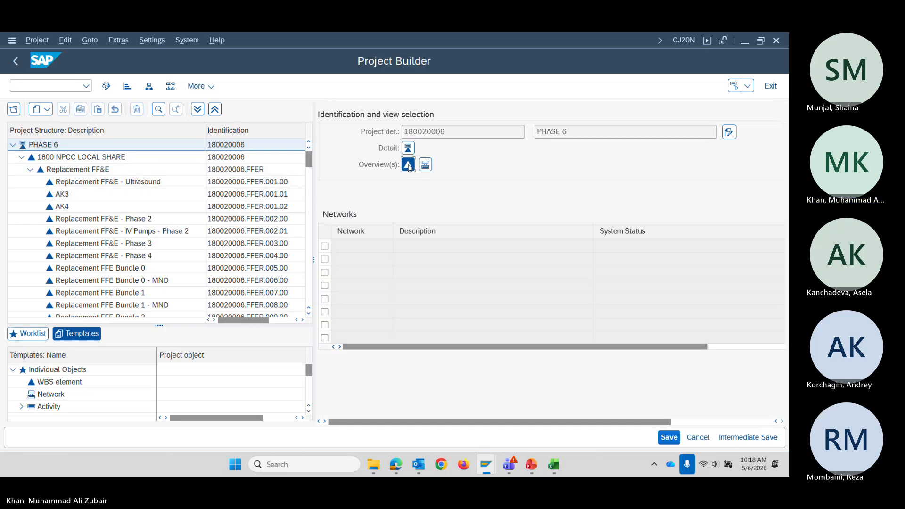
click(408, 165)
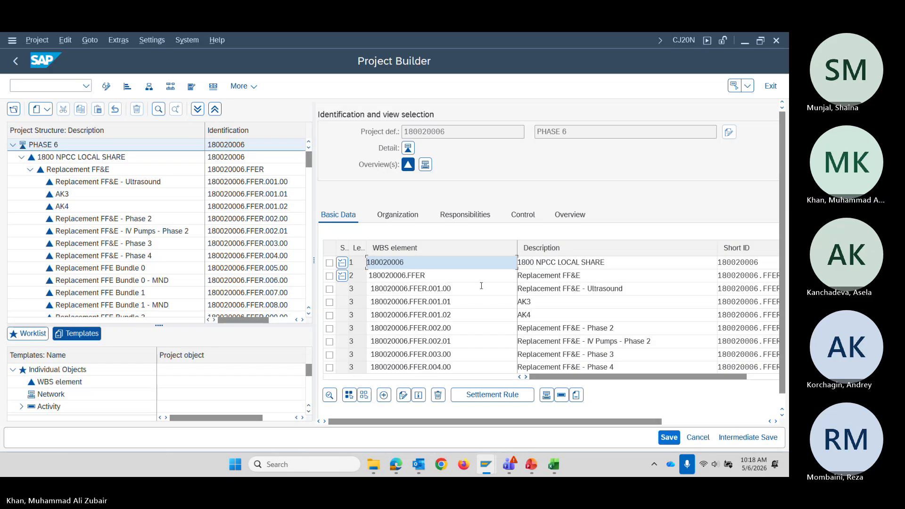
Mark the level 3 WBS elements 180020006.FFER.001.00 through 180020006.FFER.010.00 in the WBS overview table.
click(443, 277)
click(459, 290)
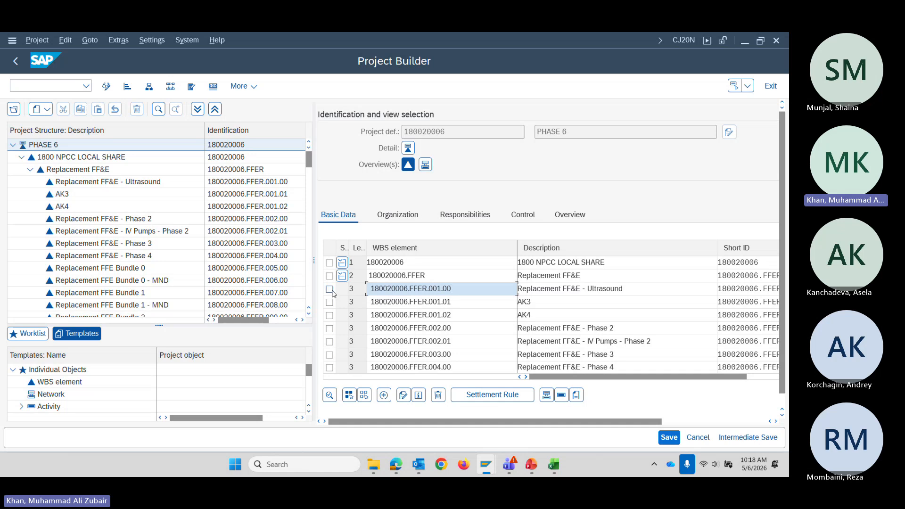
drag(456, 287, 373, 290)
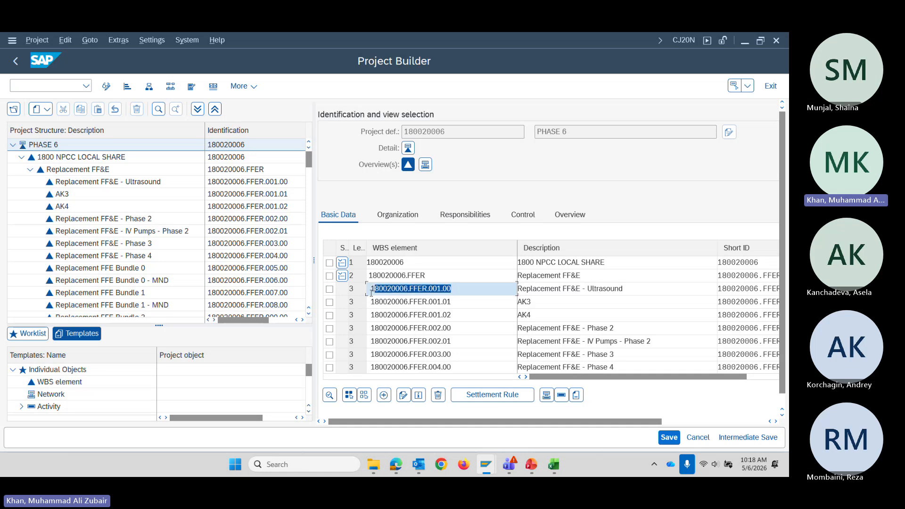
click(372, 293)
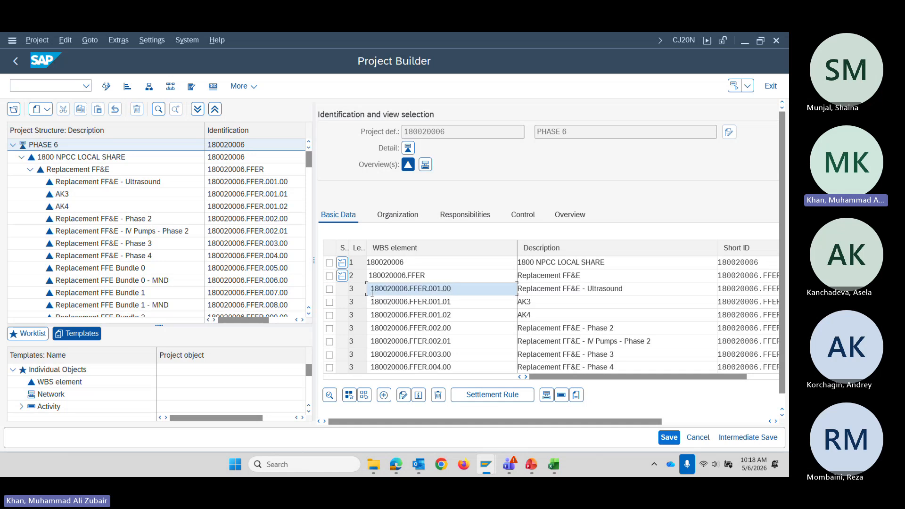
click(330, 289)
click(329, 302)
click(329, 315)
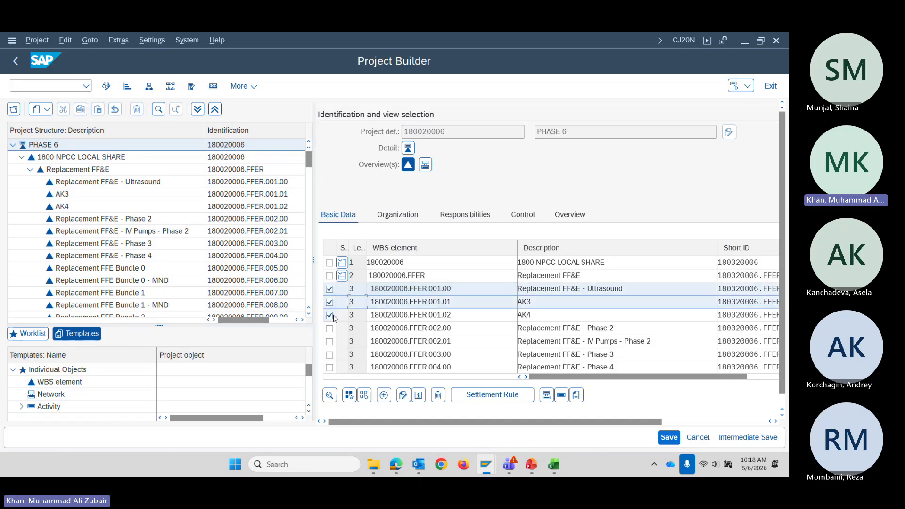
click(329, 329)
click(330, 342)
click(329, 355)
click(330, 368)
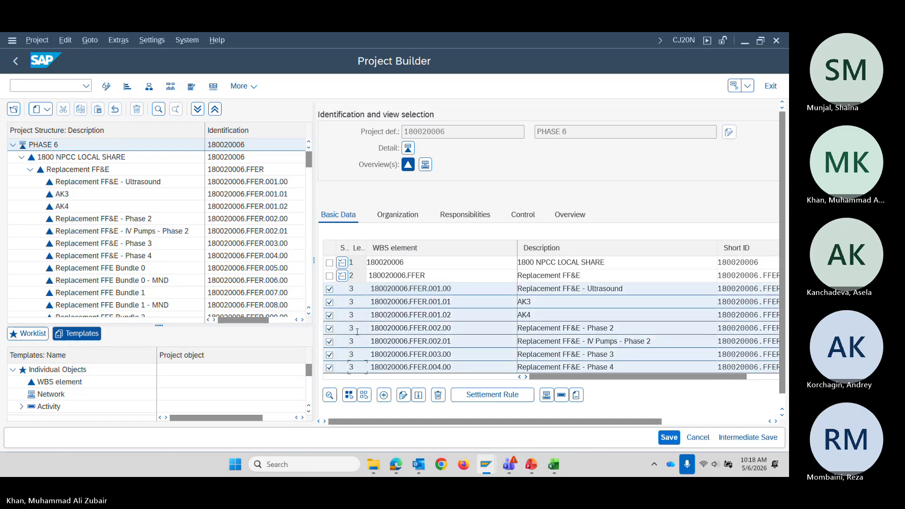
scroll(363, 328, down, 2)
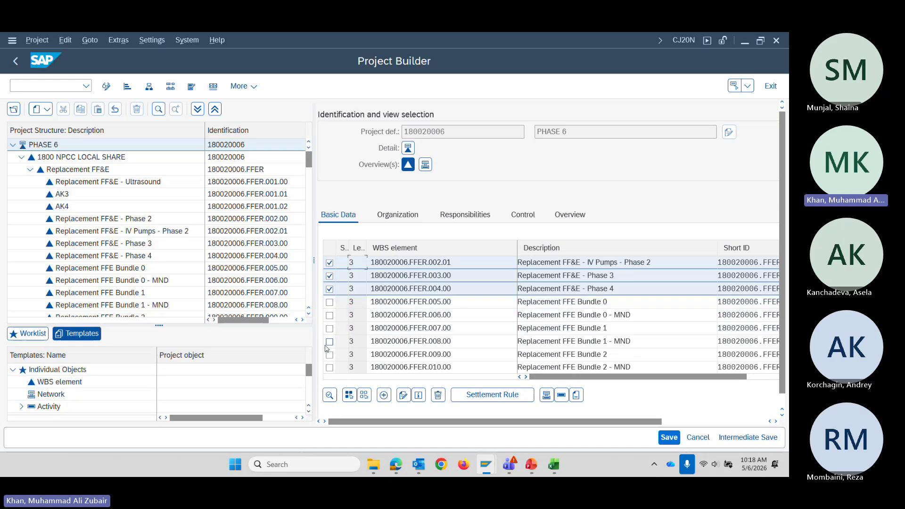
click(330, 302)
click(330, 315)
click(330, 329)
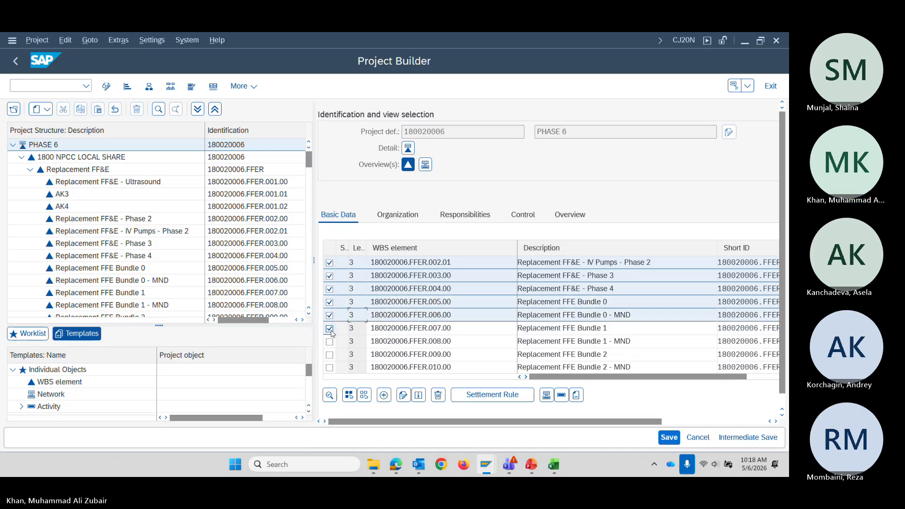
click(329, 341)
click(330, 354)
click(330, 368)
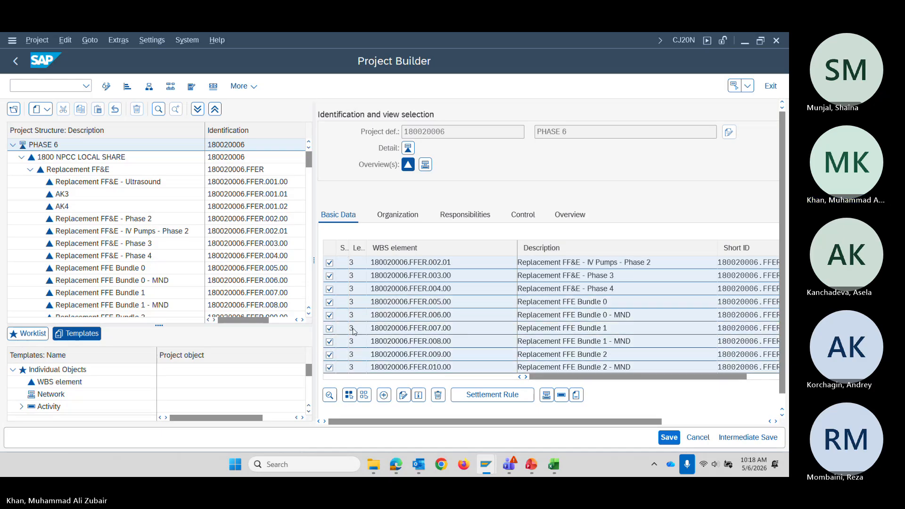
Look through the remaining WBS elements of project 180020006 and cancel the project without saving it.
scroll(354, 332, down, 2)
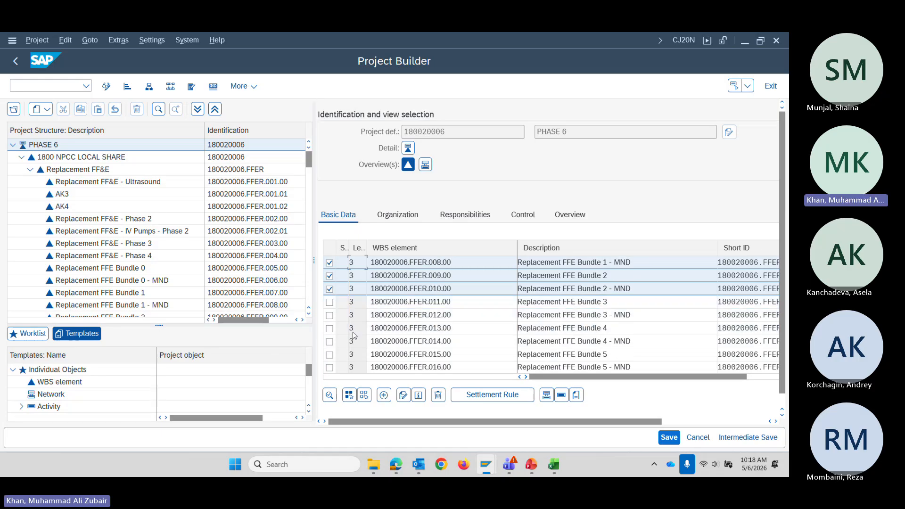
scroll(347, 331, down, 5)
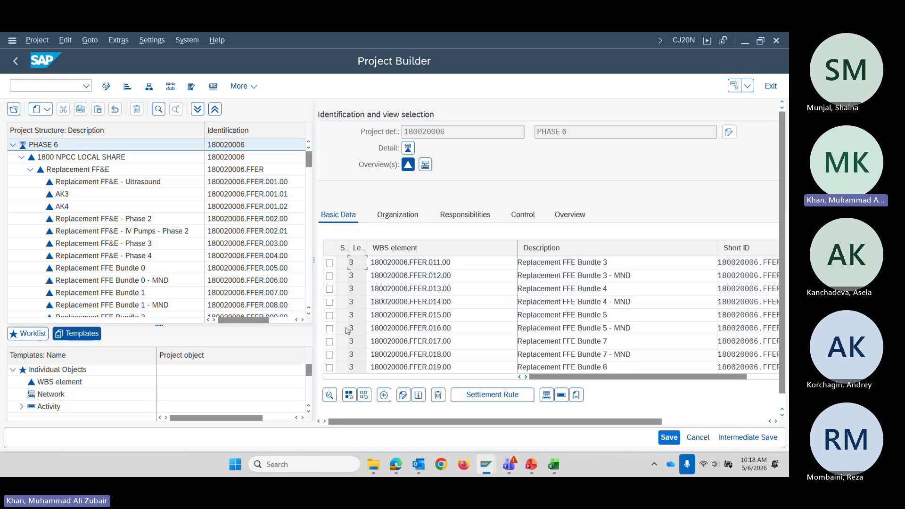
scroll(347, 331, down, 2)
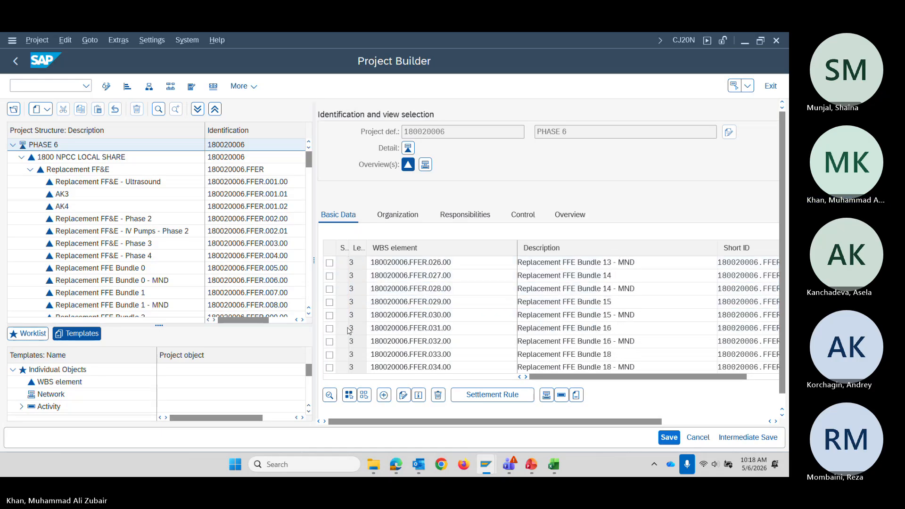
scroll(348, 331, down, 12)
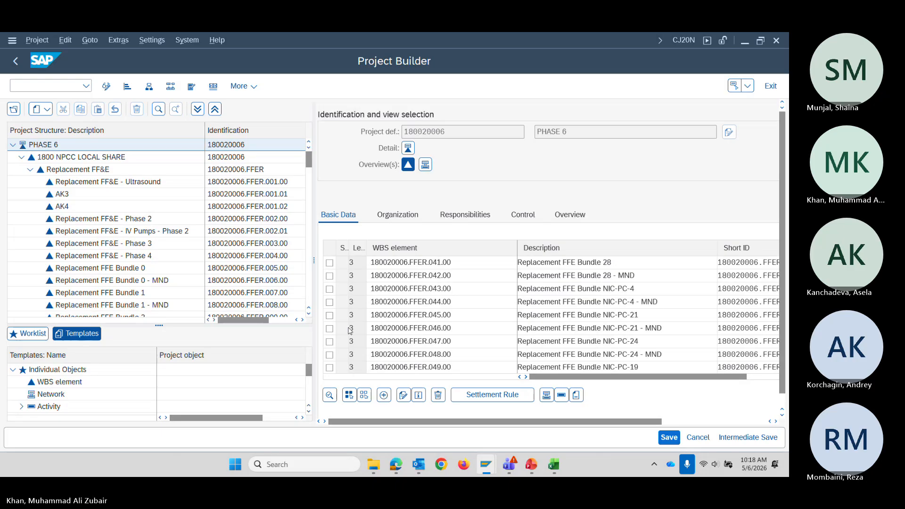
scroll(351, 330, down, 6)
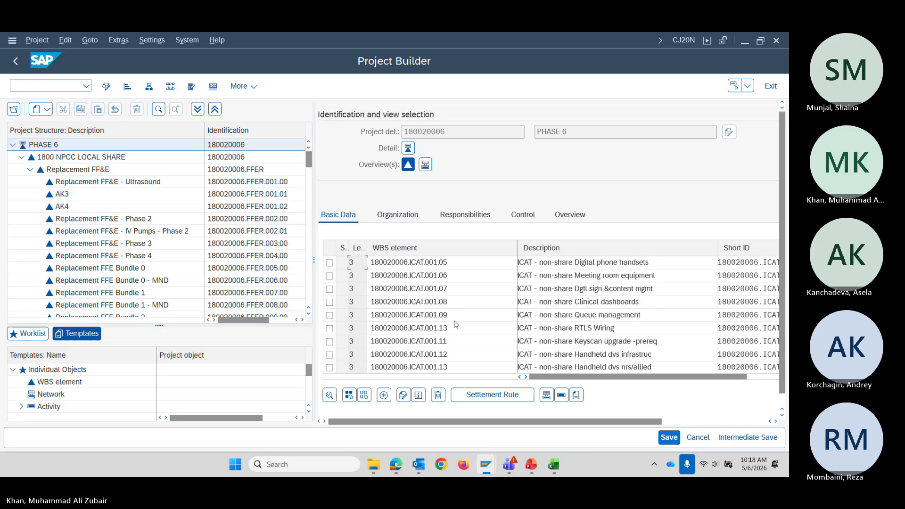
click(697, 438)
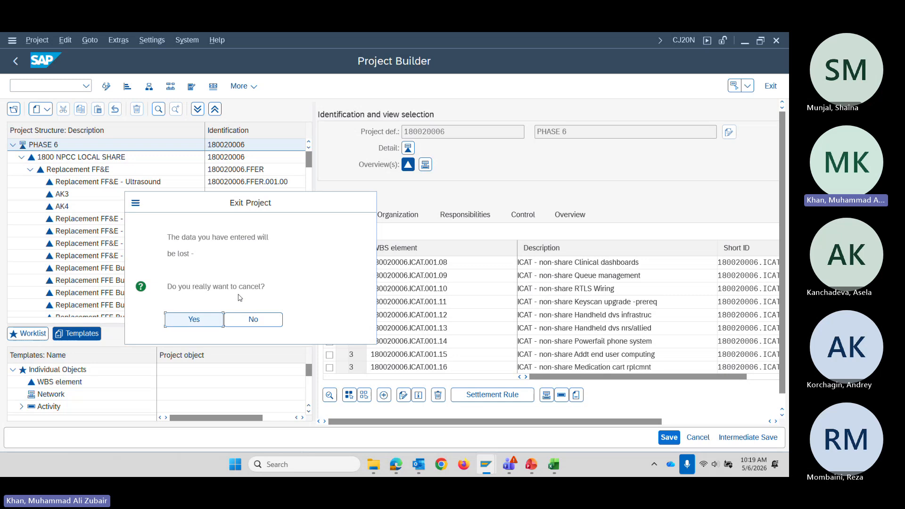
click(200, 320)
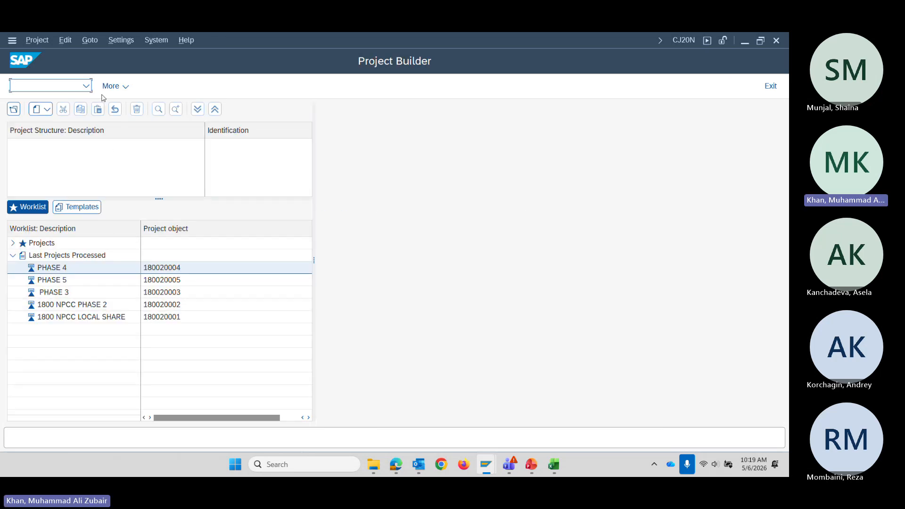
Look up the project definition 1800 NPCC LOCAL SHARE (180020001) in the project search and open it.
click(86, 85)
click(137, 85)
click(13, 109)
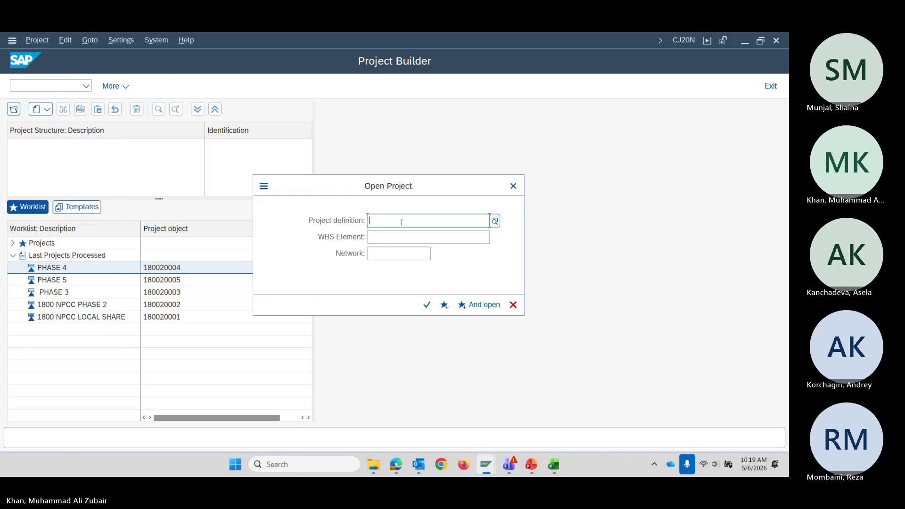
click(495, 221)
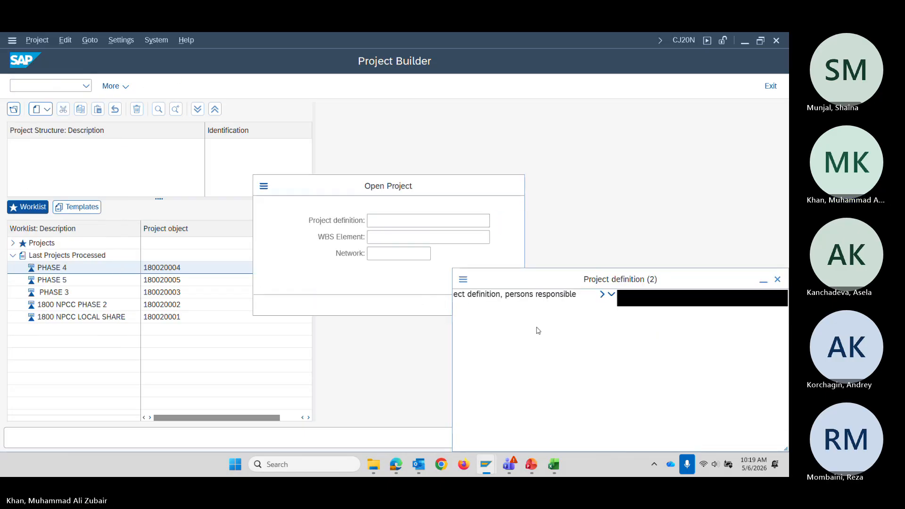
click(573, 340)
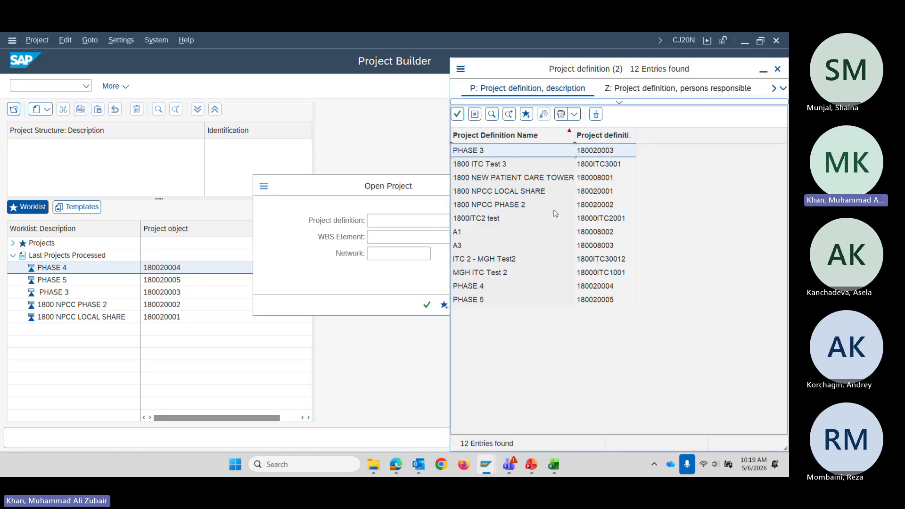
click(601, 193)
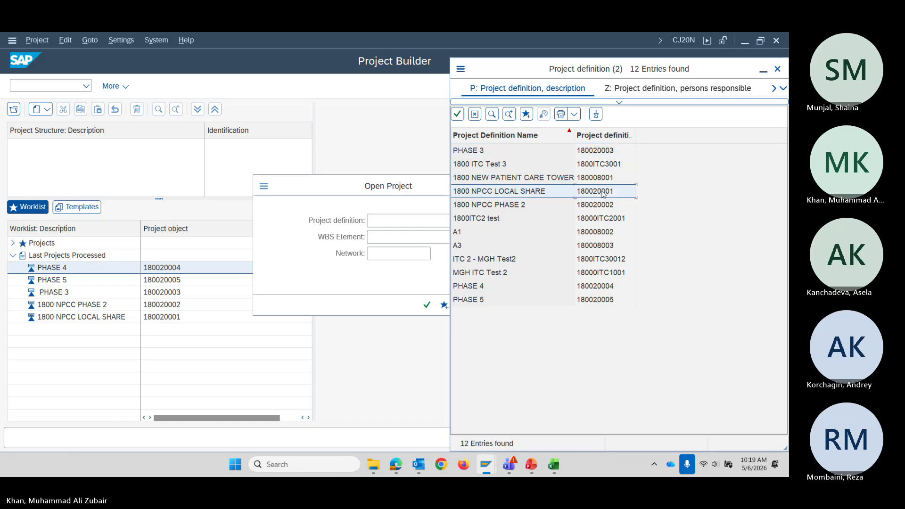
double_click(602, 193)
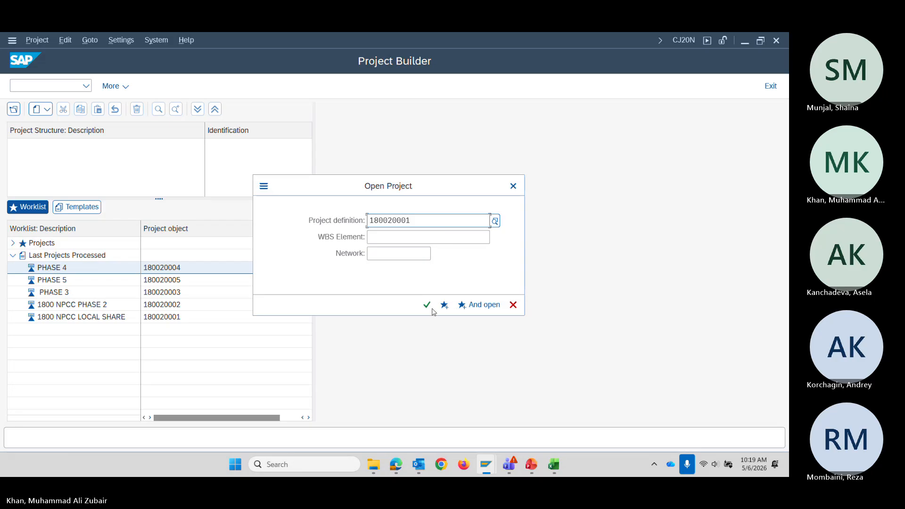
click(427, 306)
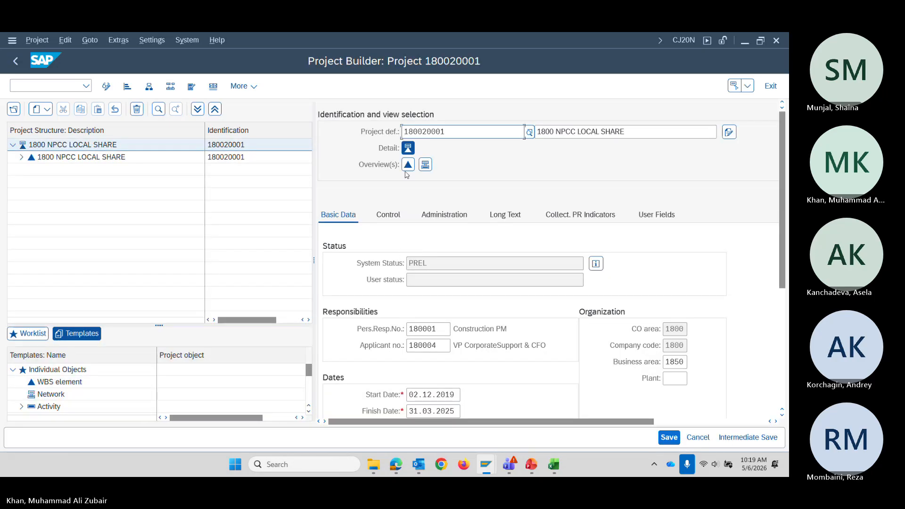
Display the WBS element overview of project 180020001 and expand its top element, Financing Costs and PS_L2 to examine the hierarchy.
click(425, 165)
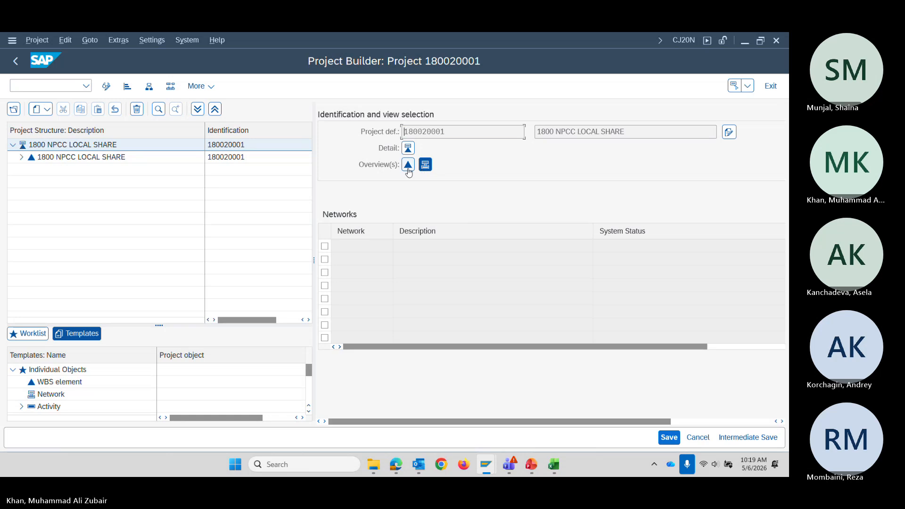
click(408, 166)
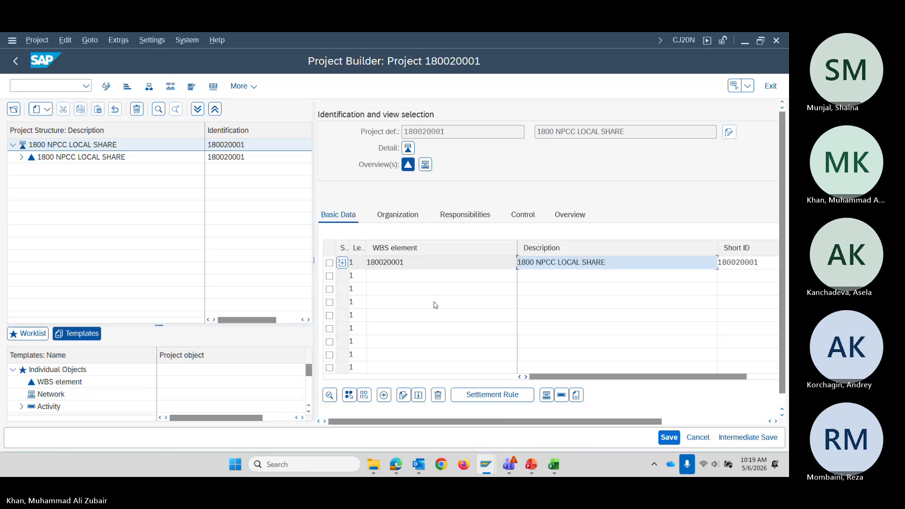
click(342, 263)
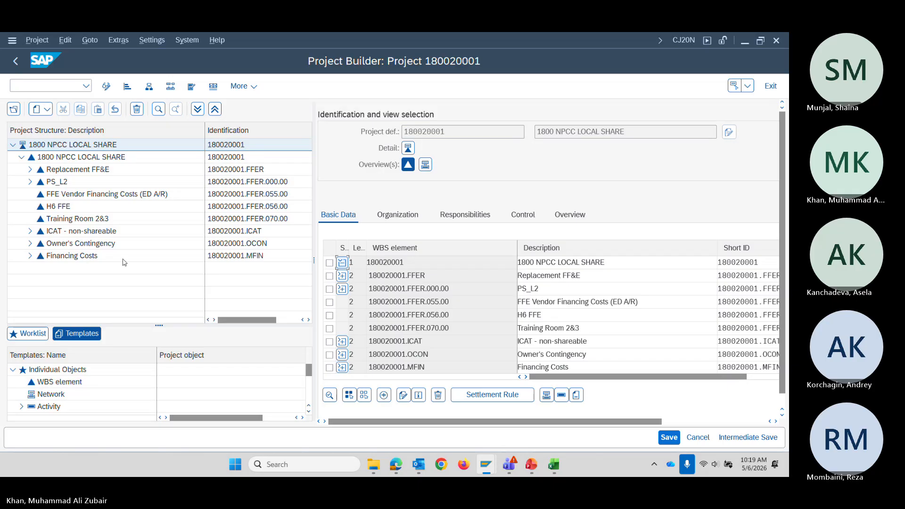
scroll(513, 313, down, 3)
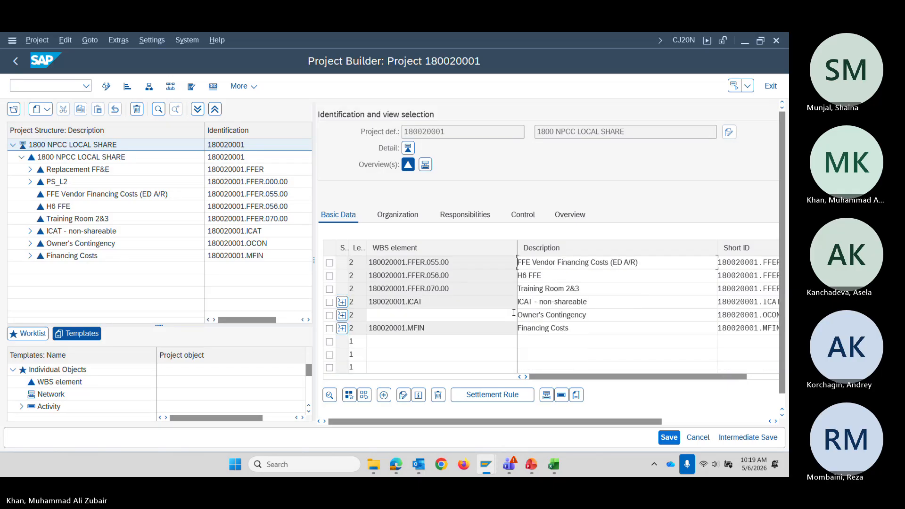
scroll(513, 313, up, 1)
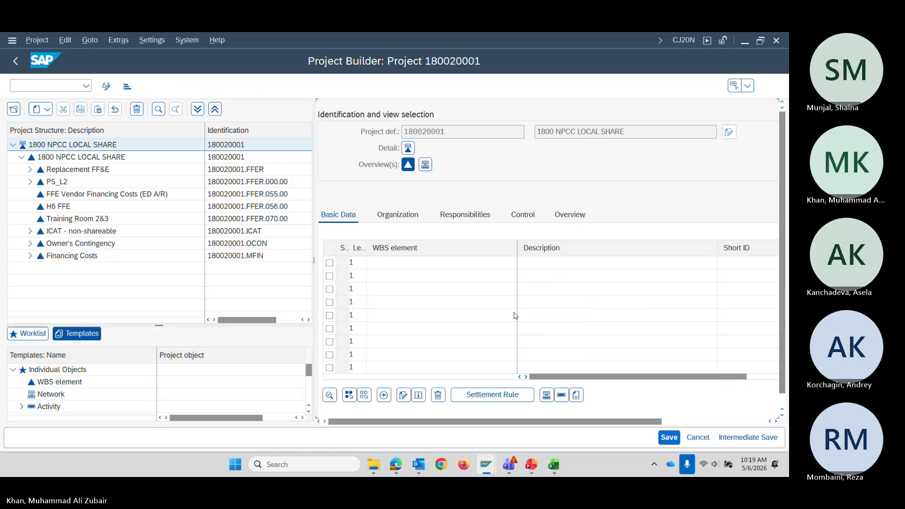
click(30, 255)
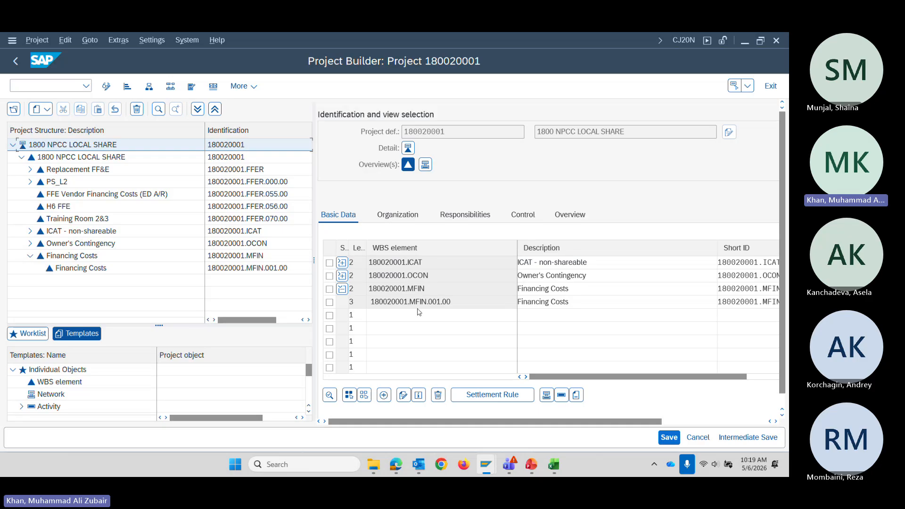
scroll(427, 317, up, 2)
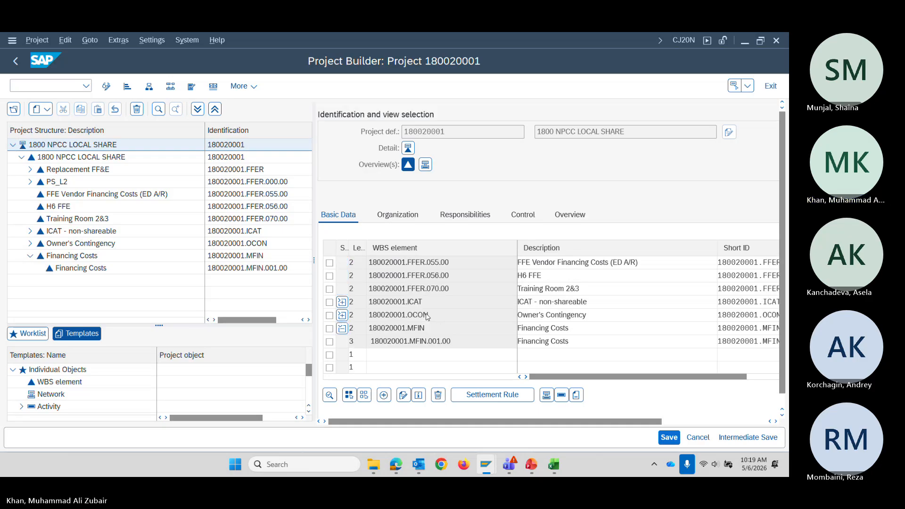
click(342, 289)
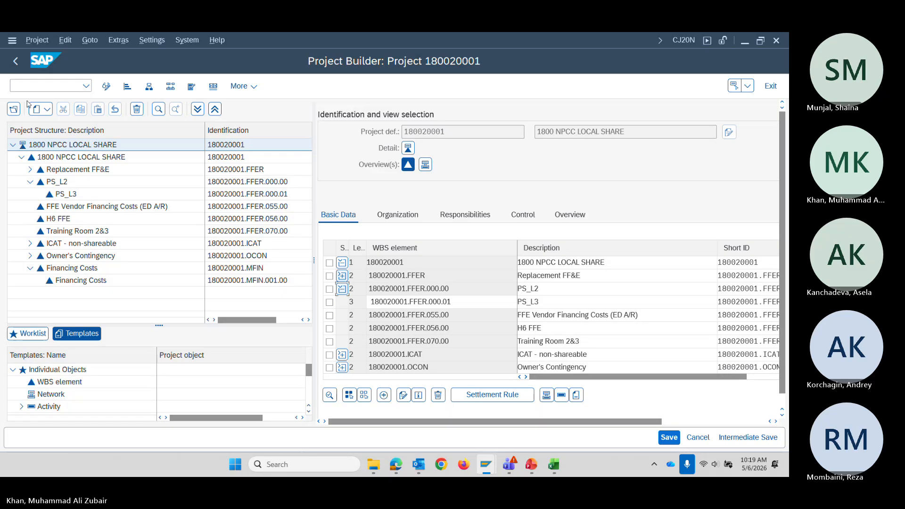
click(13, 109)
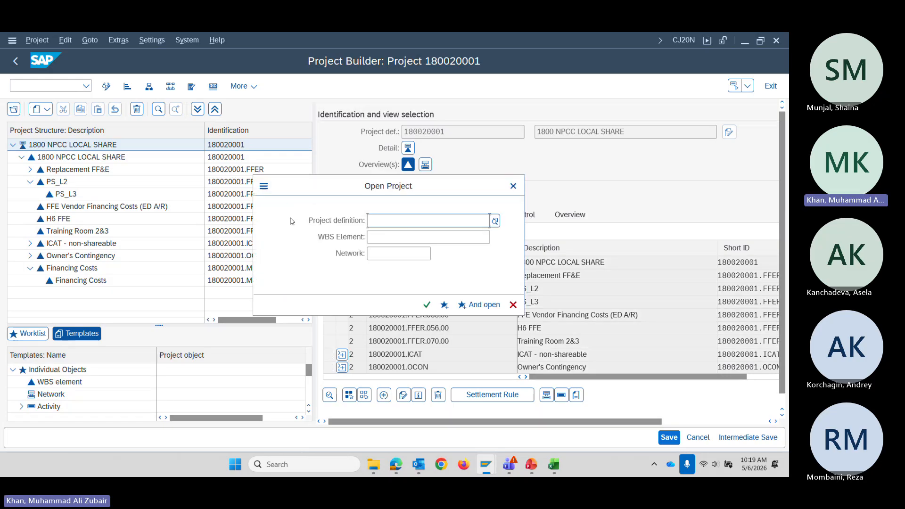
double_click(422, 225)
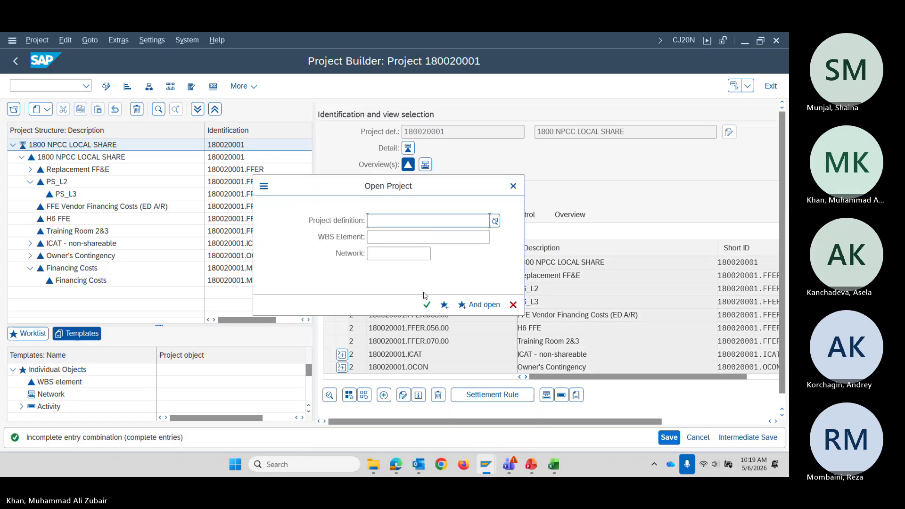
click(494, 221)
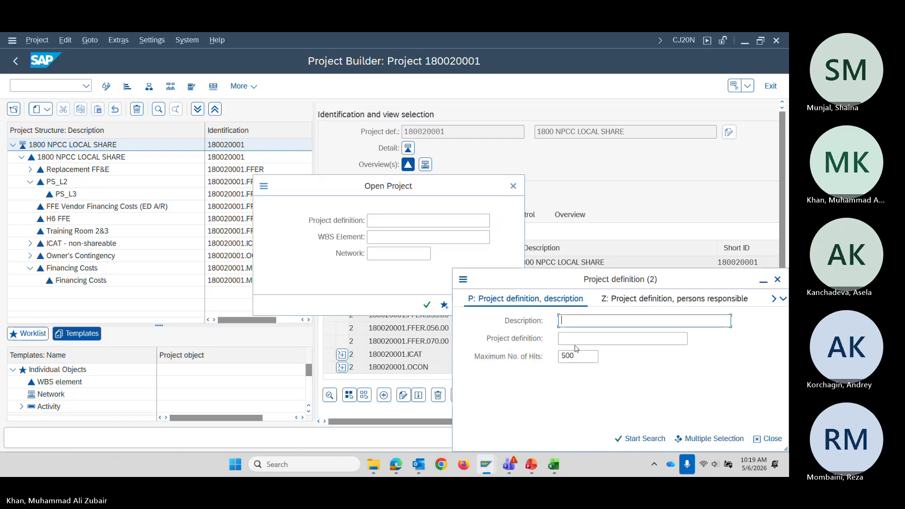
click(572, 340)
key(Return)
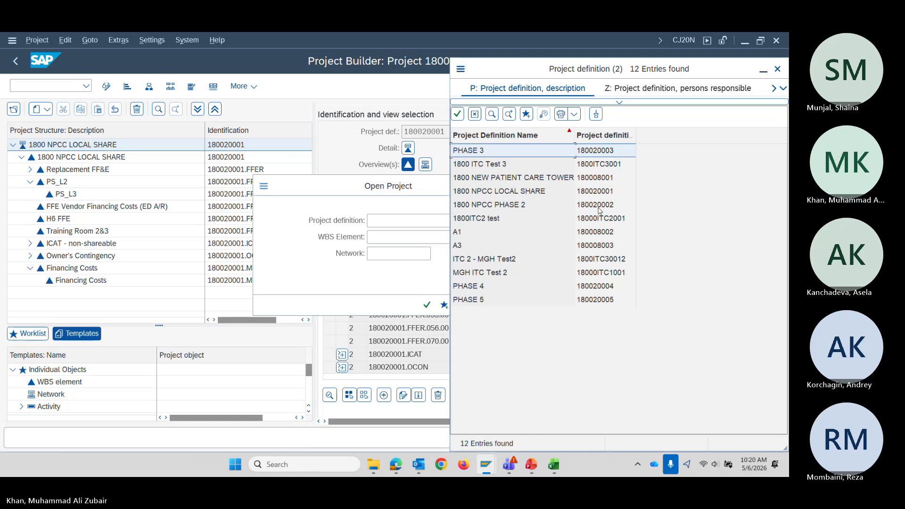
click(598, 211)
click(457, 114)
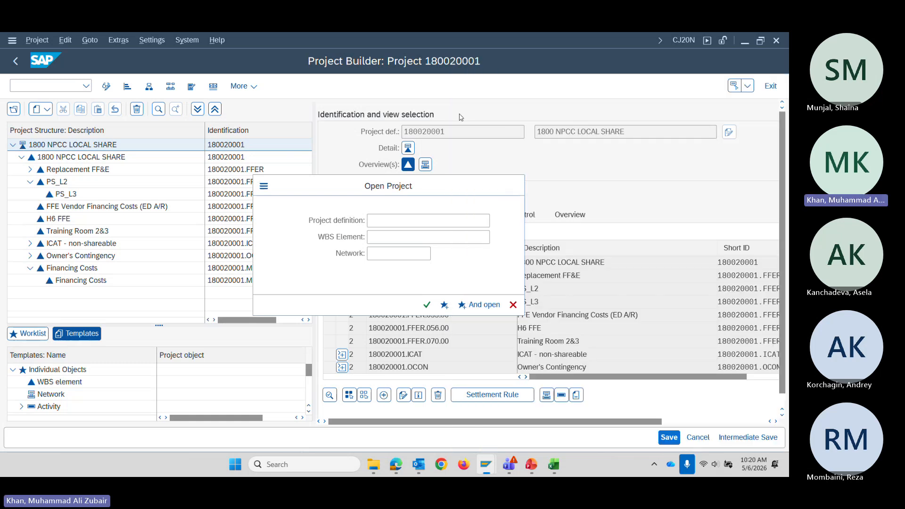
click(427, 305)
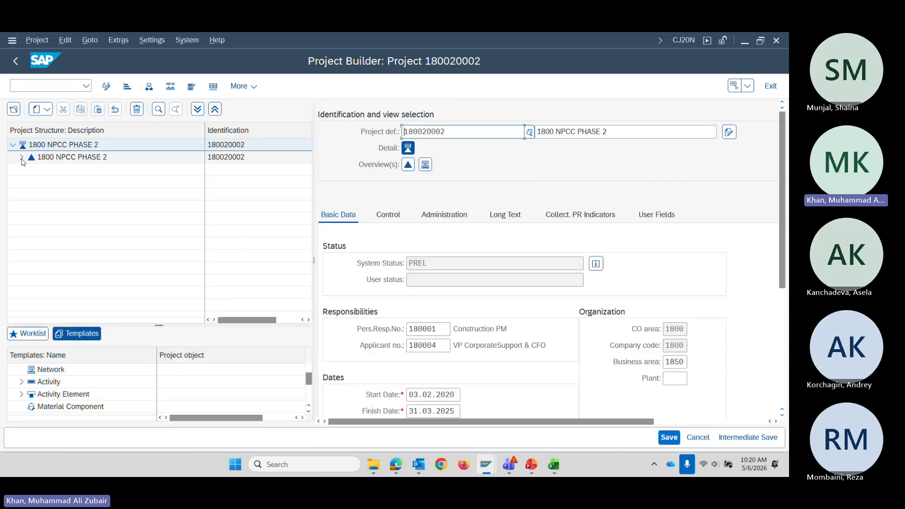
Expand the project structure of 180020002 to examine the WBS elements under Master Plan and Project Management Office.
click(22, 157)
click(30, 169)
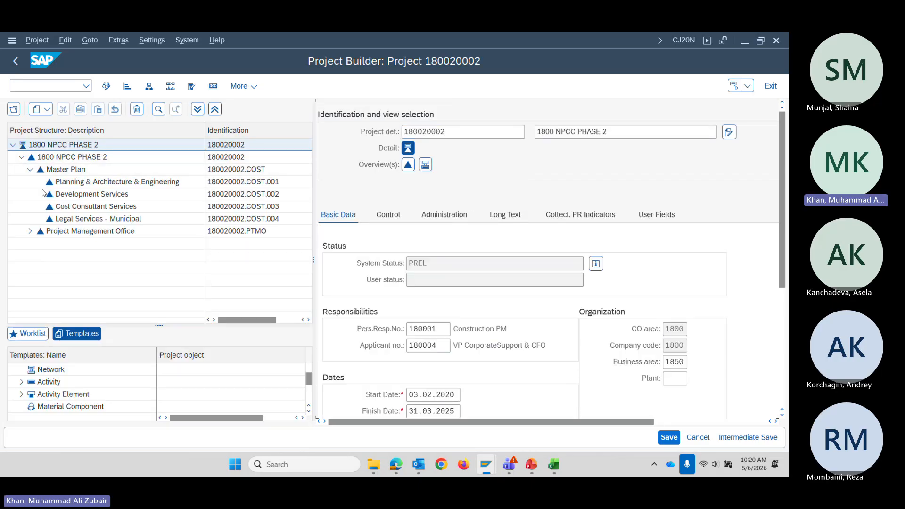
click(30, 231)
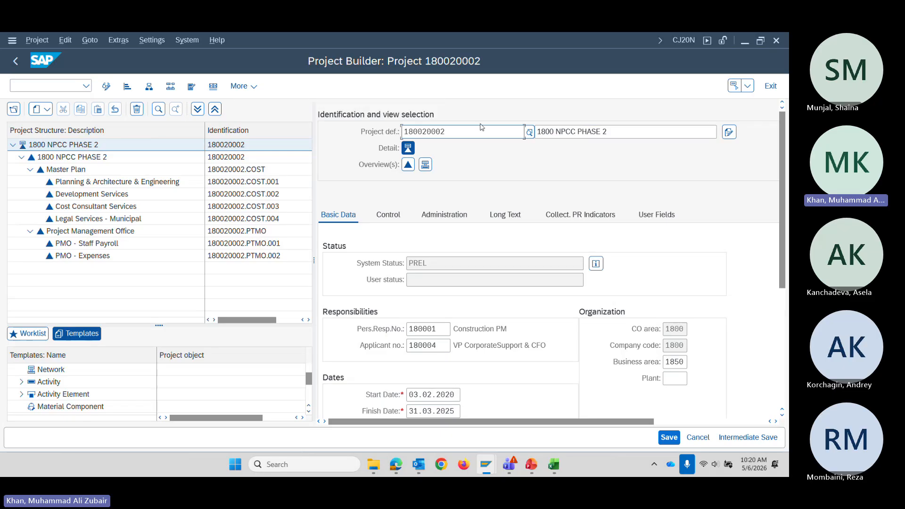
Copy the project definition number 180020002 and start creating a new project from a template, closing the open project.
drag(396, 139, 364, 137)
key(ctrl+c)
click(359, 137)
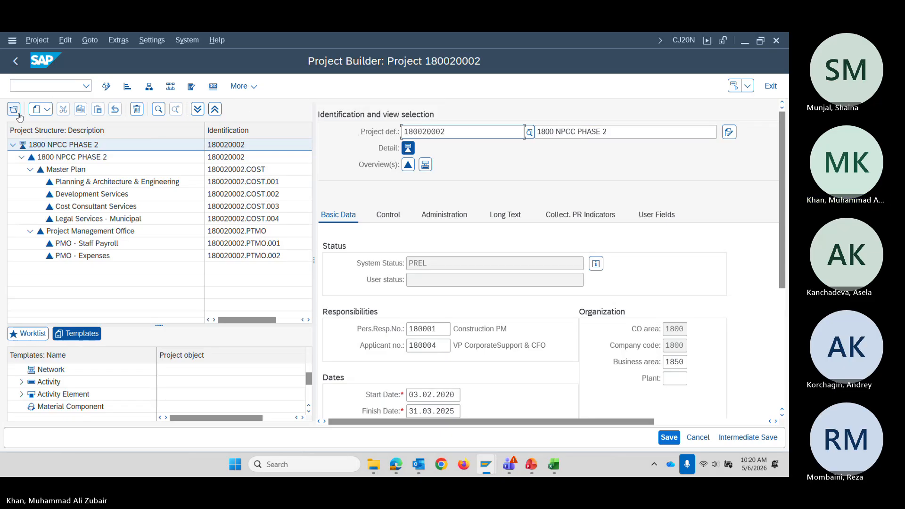
click(47, 111)
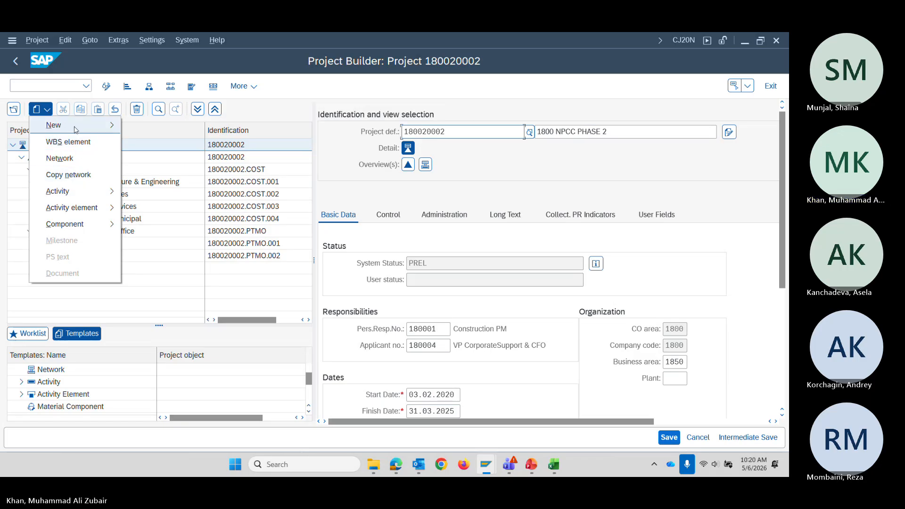
mouse_move(75, 130)
click(156, 175)
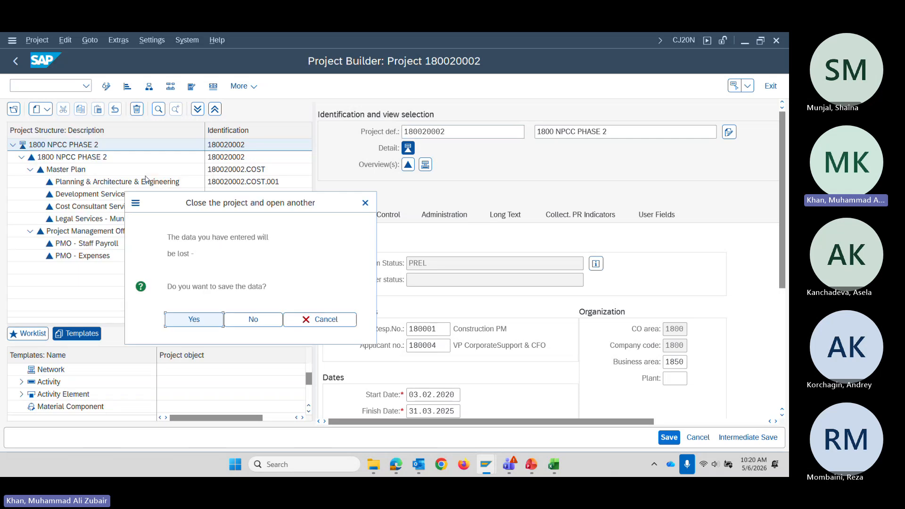
click(199, 312)
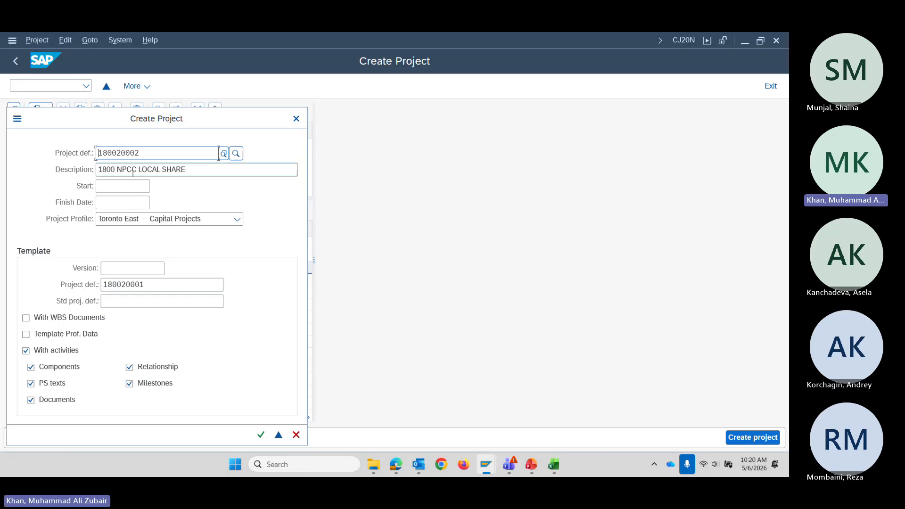
Set the template project definition to 180020002 and try to confirm the new project.
drag(154, 287, 76, 290)
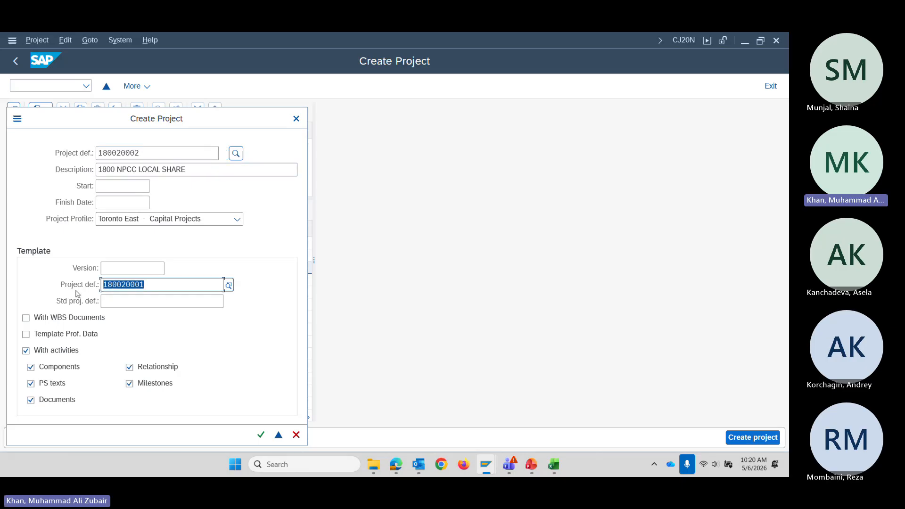
key(ctrl+v)
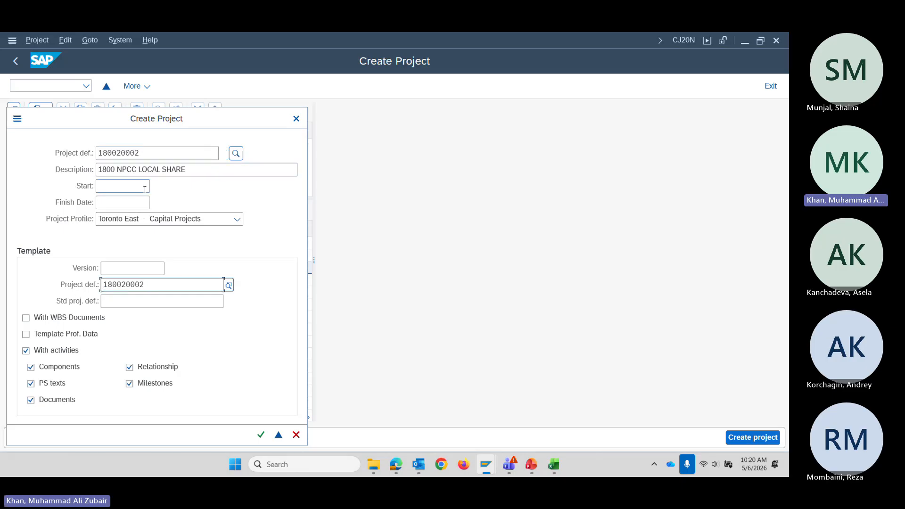
click(153, 151)
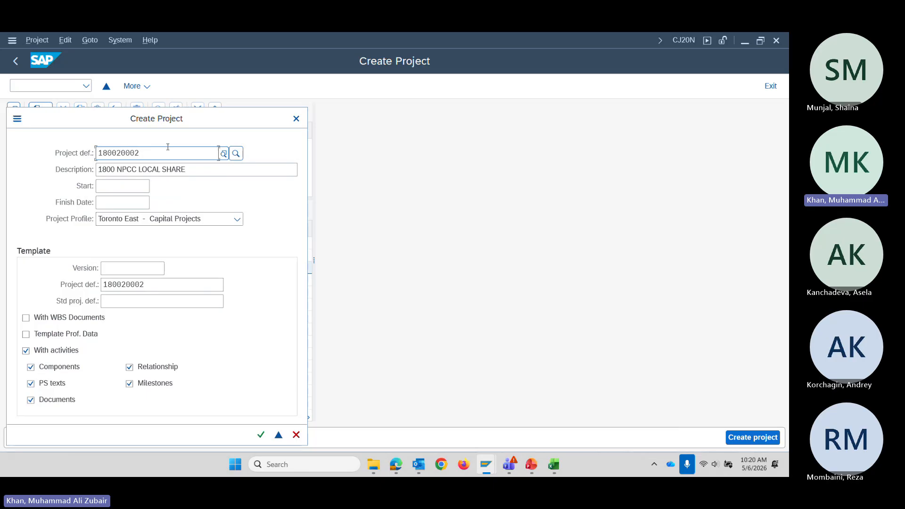
key(Return)
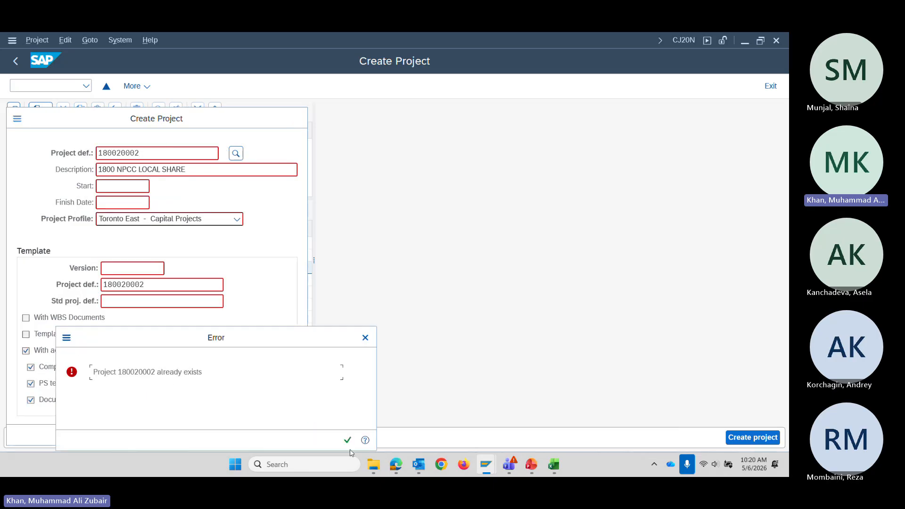
click(347, 440)
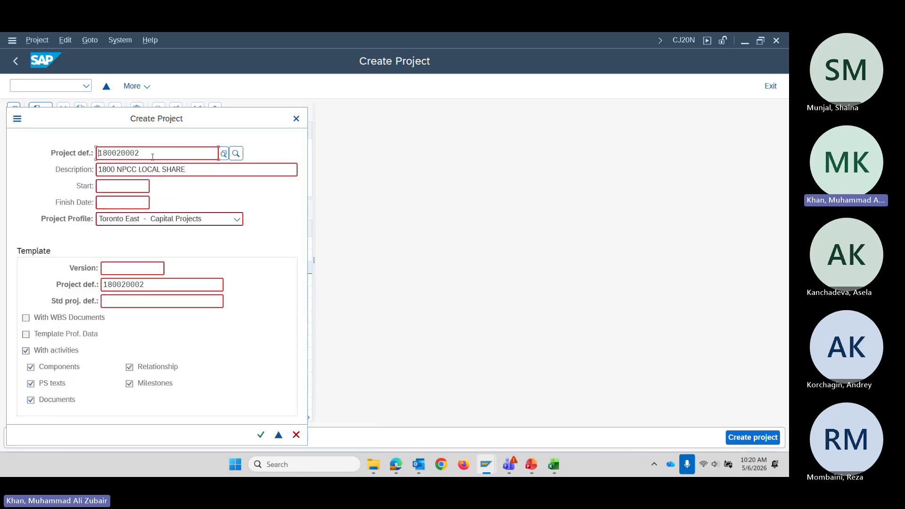
Set the new project's project definition to 180020006.
key(BackSpace)
key(BackSpace)
key(BackSpace)
key(BackSpace)
key(BackSpace)
key(BackSpace)
key(BackSpace)
key(BackSpace)
key(BackSpace)
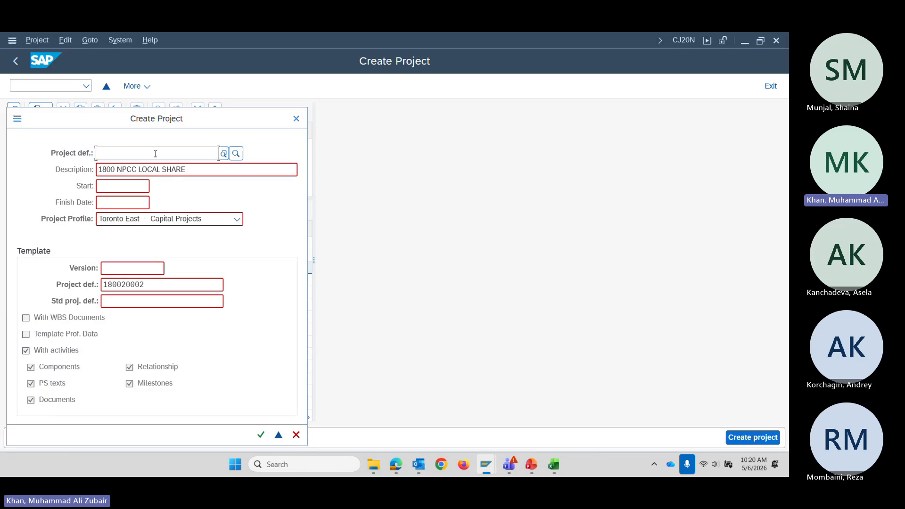
text(18002000)
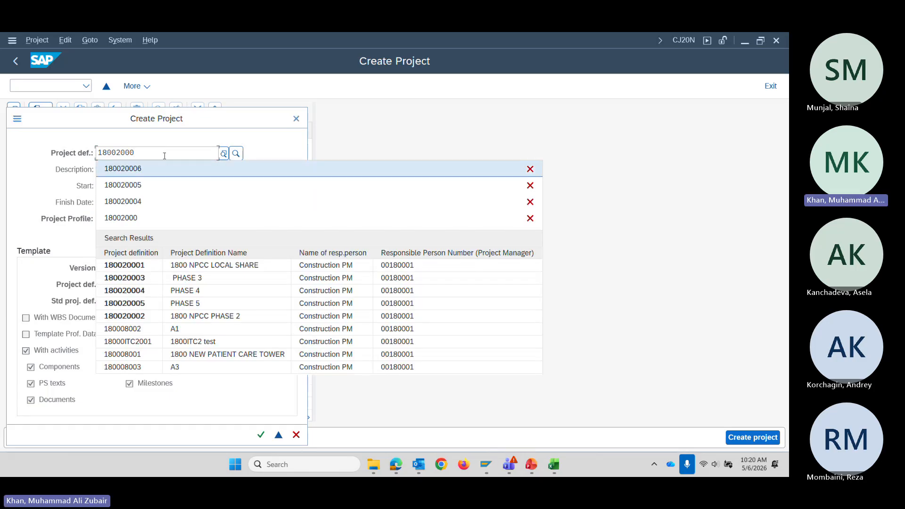
text(6)
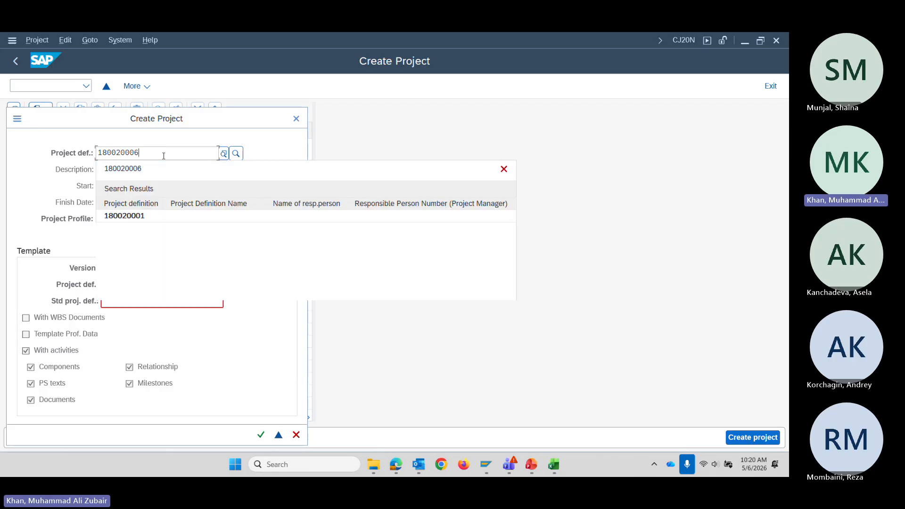
key(Return)
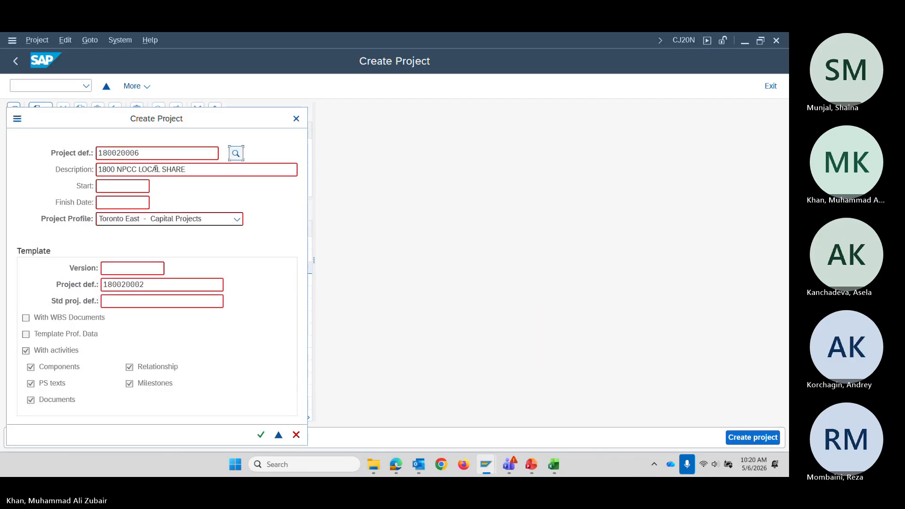
Replace the new project's description with PHASE 6.
drag(202, 168, 52, 173)
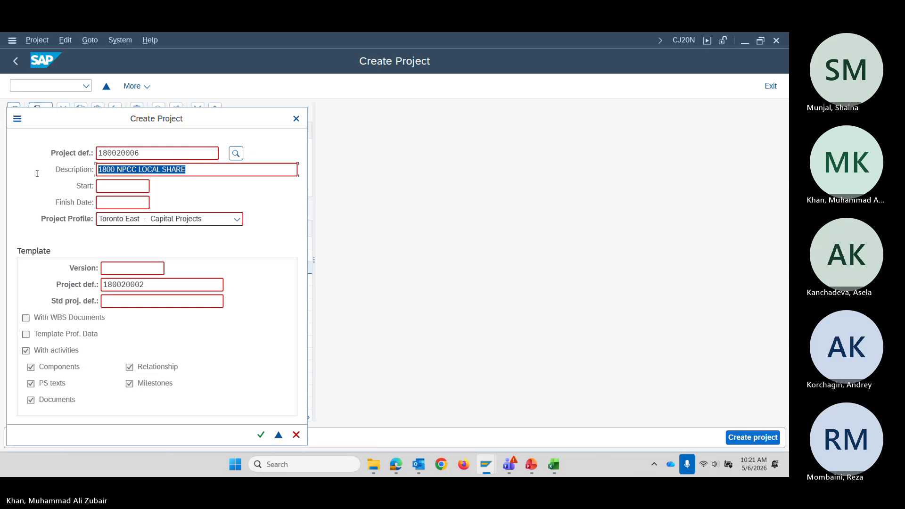
text(PHA)
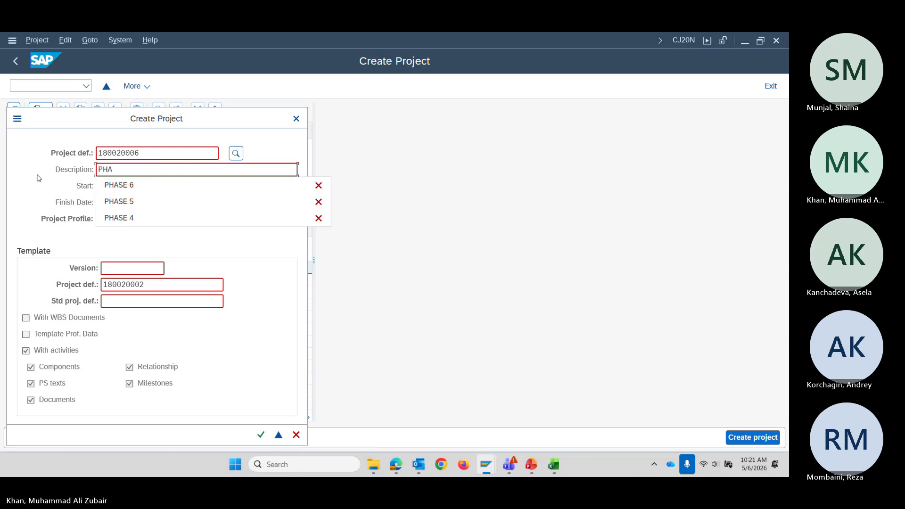
text(SE 5)
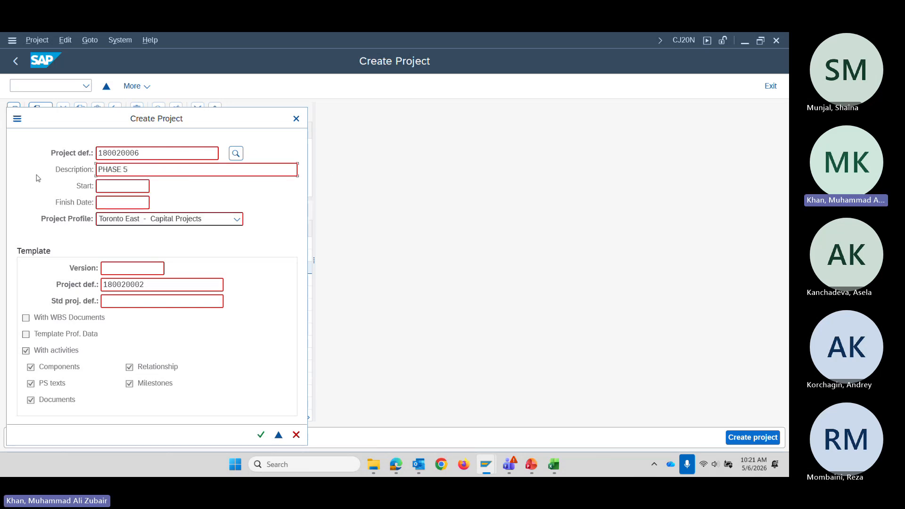
key(BackSpace)
text(6)
key(Tab)
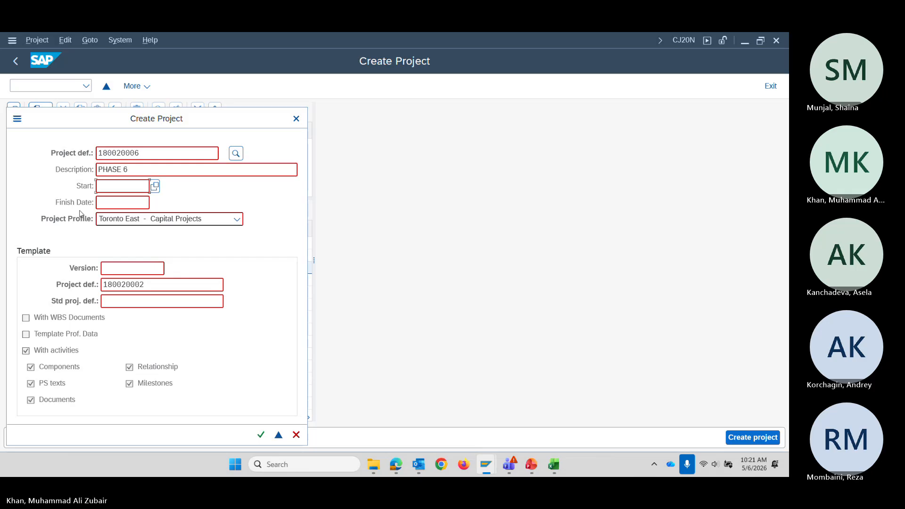
Set the start date to 06.05.2026 and the finish date to 06.05.2027, and create the project from the template.
click(143, 188)
click(130, 206)
click(122, 203)
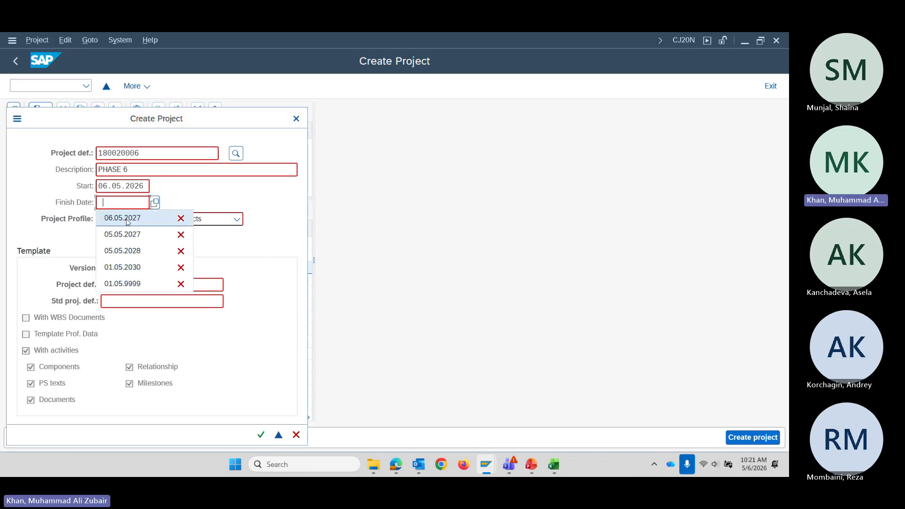
click(123, 218)
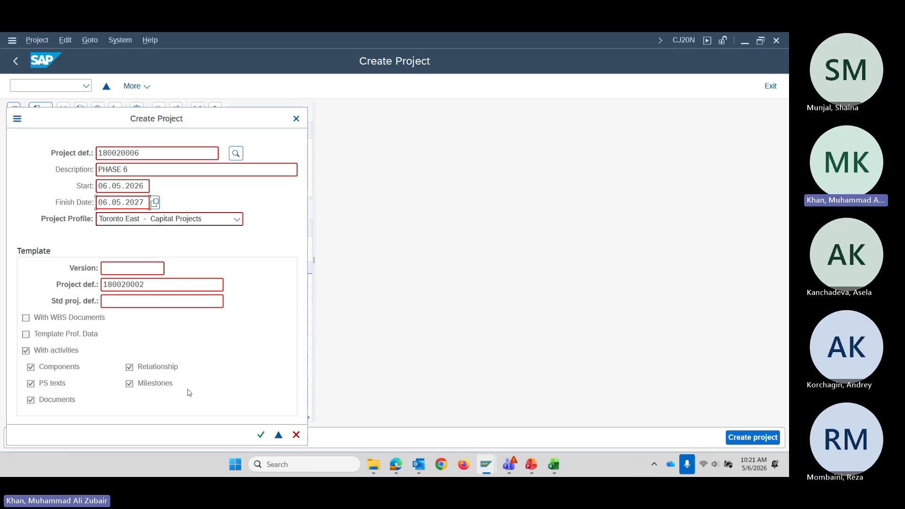
click(261, 435)
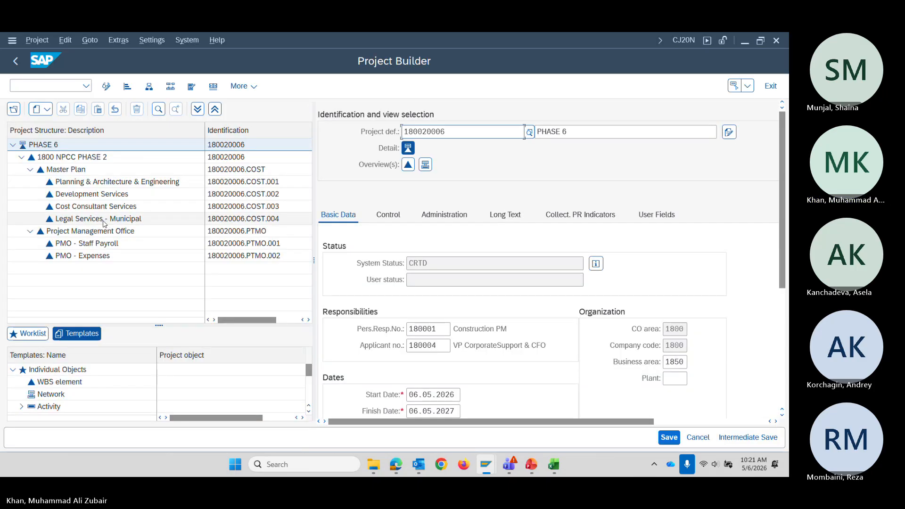
Show the WBS element overview of the new project and copy the element number 180020006.COST.001.
click(426, 165)
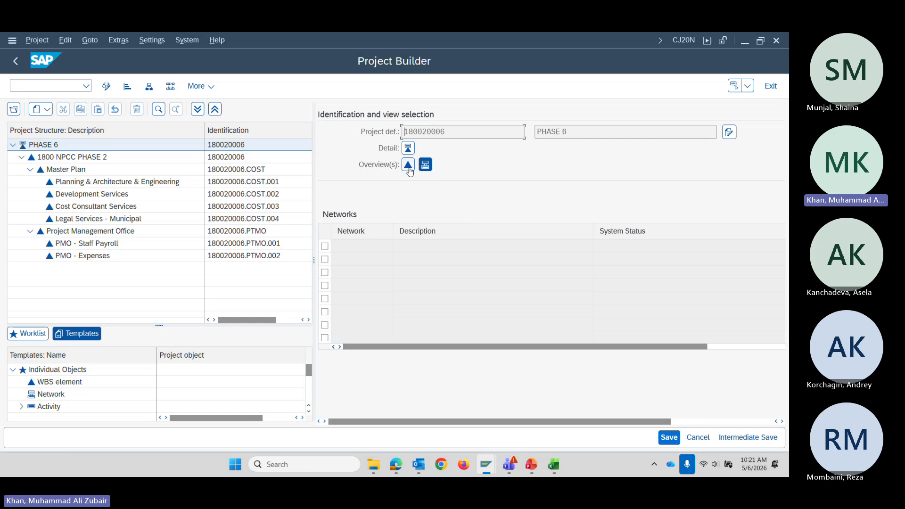
click(409, 168)
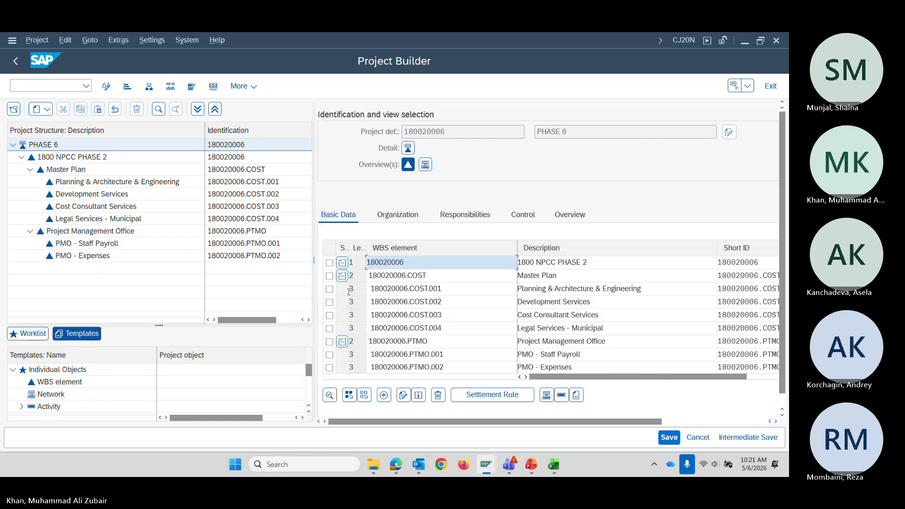
drag(444, 291, 361, 289)
key(ctrl+c)
Delete the four level-3 elements under Master Plan and the Project Management Office element with its two PMO sub-elements.
click(330, 289)
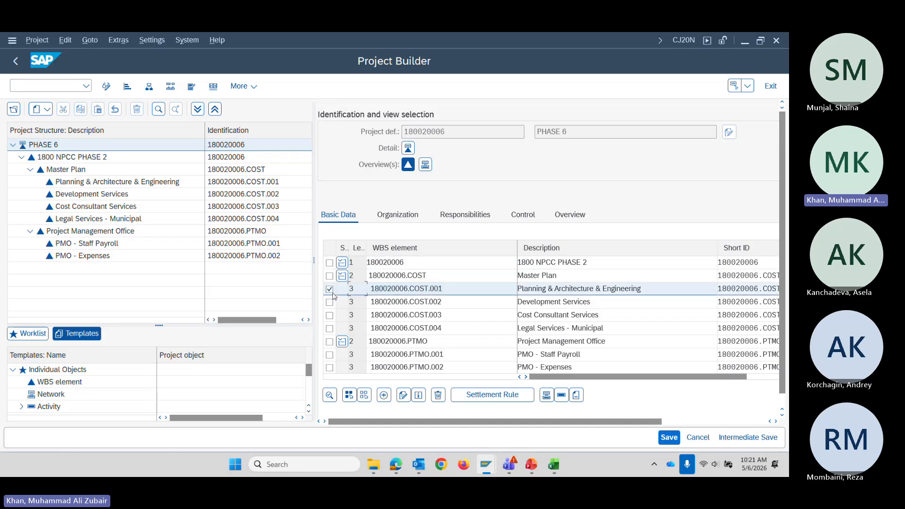
click(330, 303)
click(329, 315)
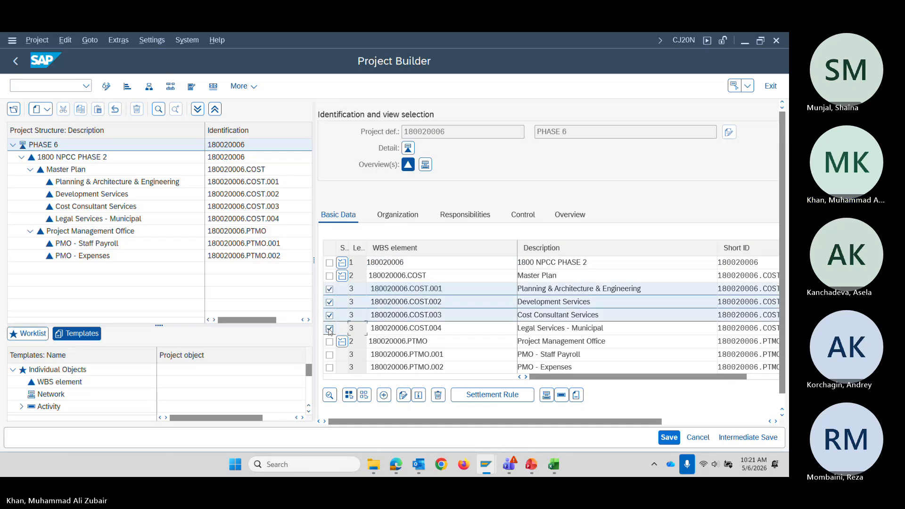
click(330, 328)
click(330, 342)
scroll(330, 351, down, 1)
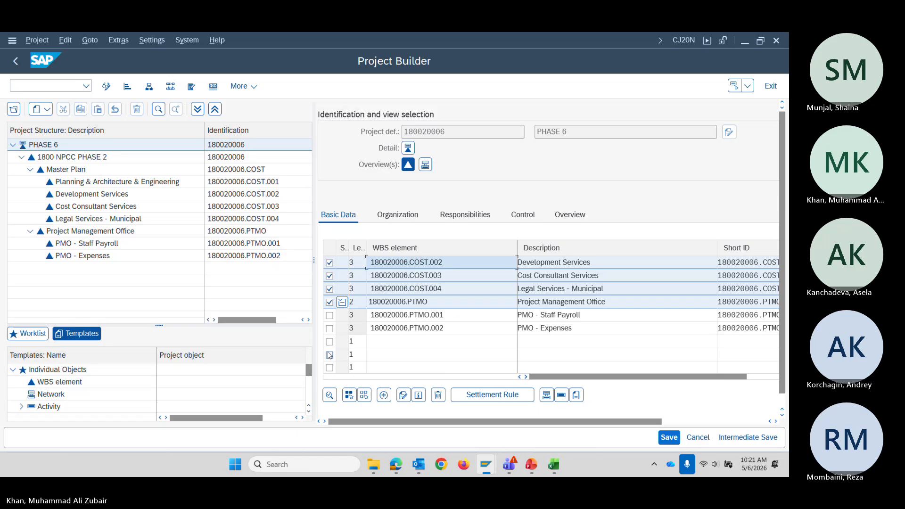
click(330, 315)
click(330, 329)
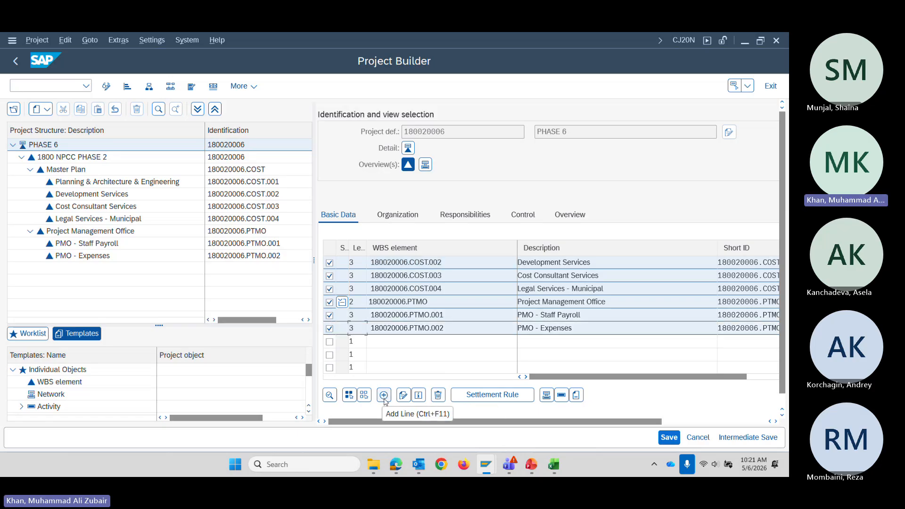
click(438, 396)
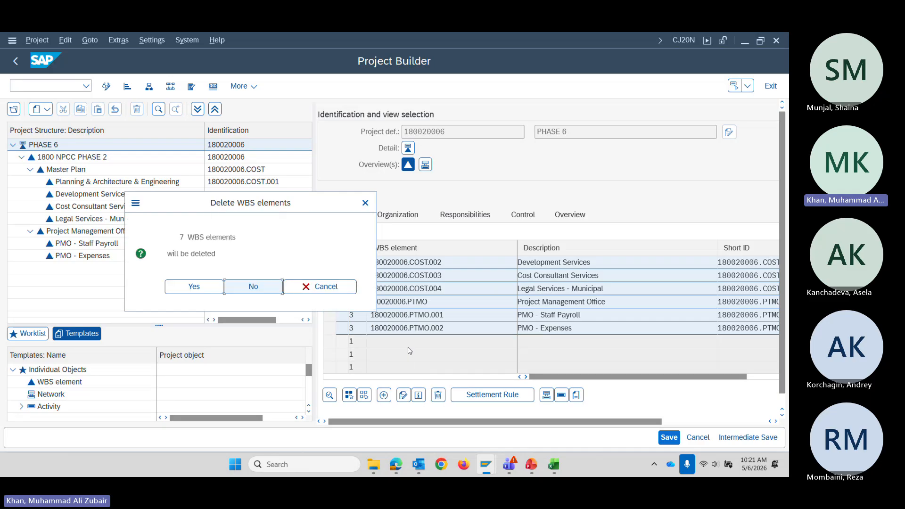
click(211, 284)
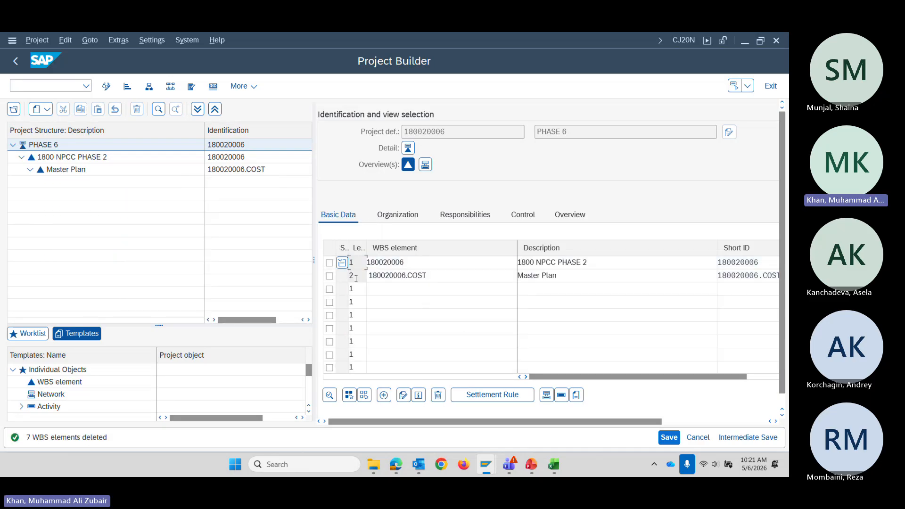
Add two level-3 WBS elements, 180020006.COST.001 and 180020006.COST.002, below 180020006.COST.
click(362, 290)
text(3)
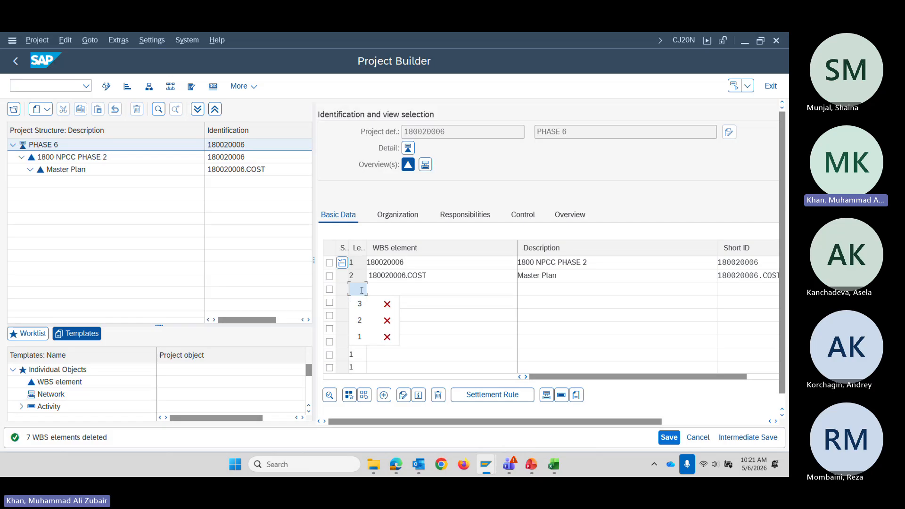
click(391, 289)
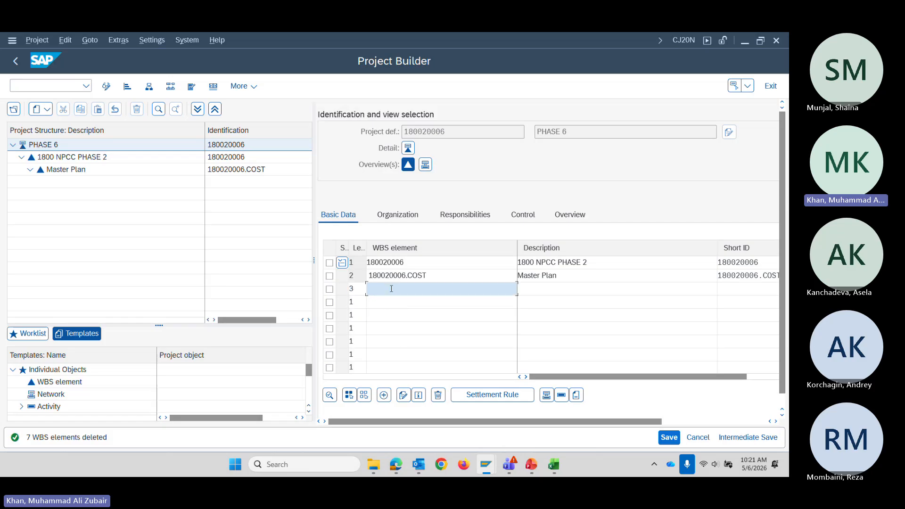
key(ctrl+v)
click(357, 304)
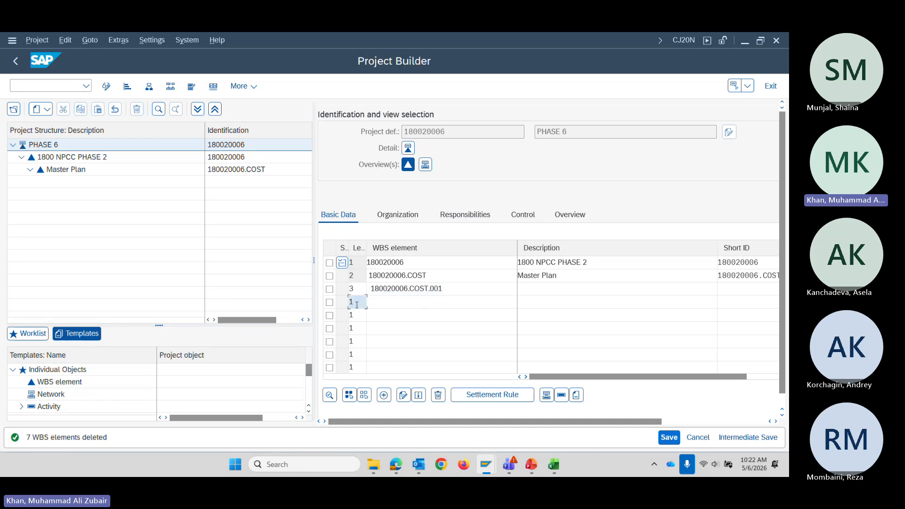
text(3)
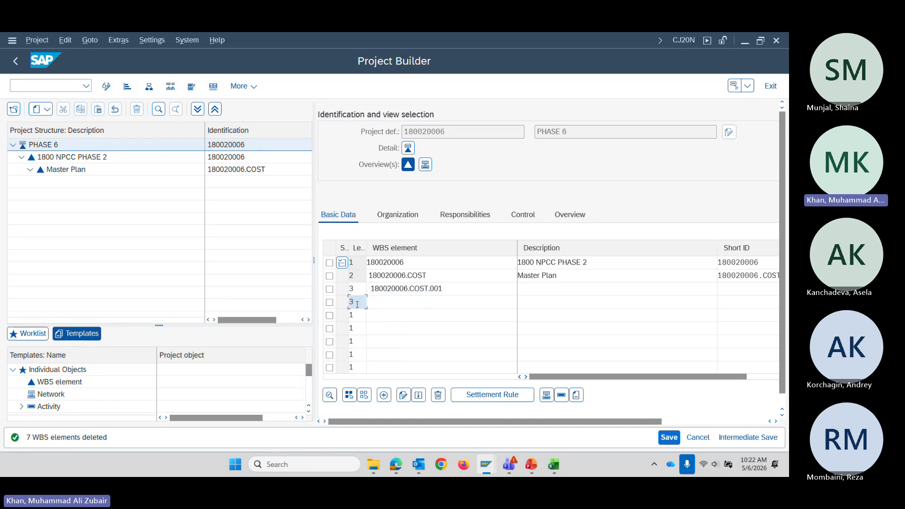
click(405, 303)
key(ctrl+v)
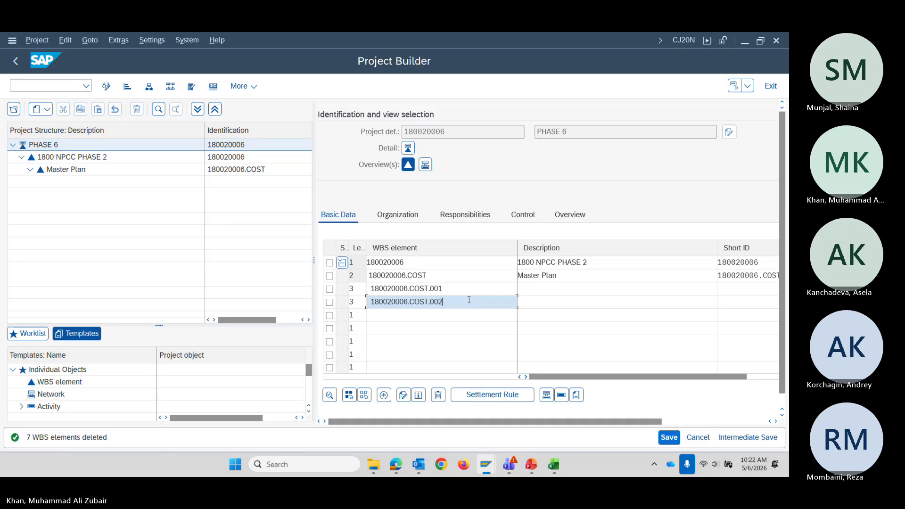
key(Tab)
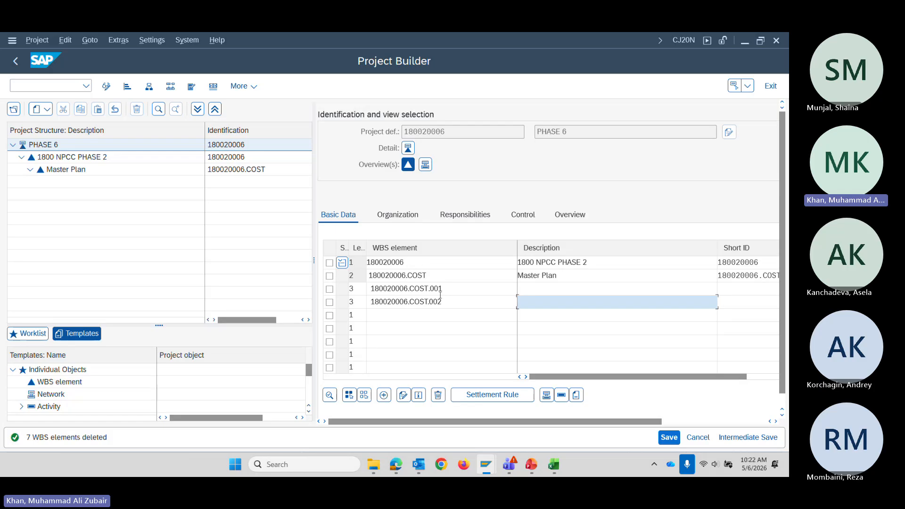
Change the description of the level-1 WBS element to P6_L1 and of the level-2 element to P6_L2.
drag(600, 261, 511, 264)
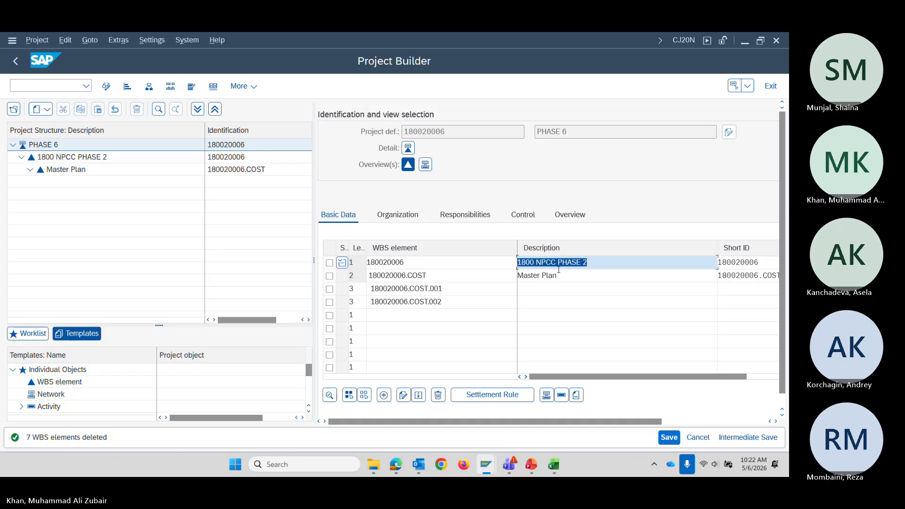
text(P6)
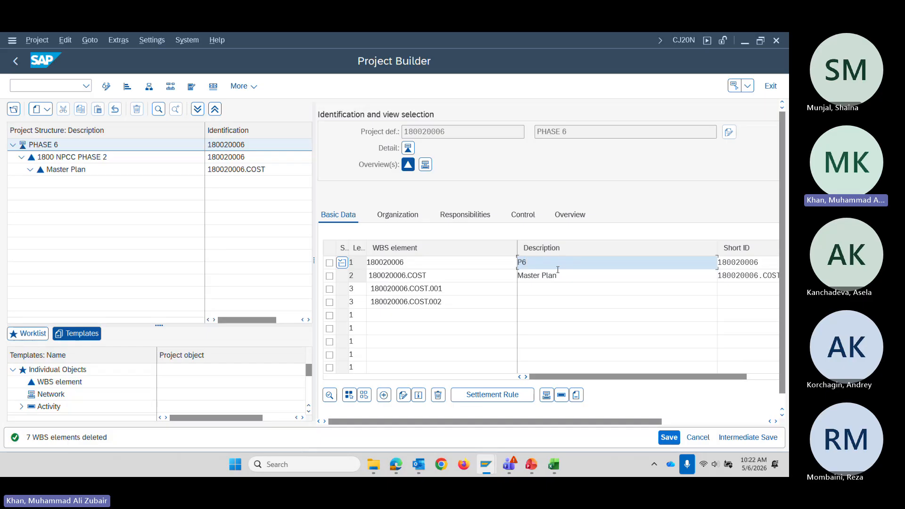
text(_L1)
key(Down)
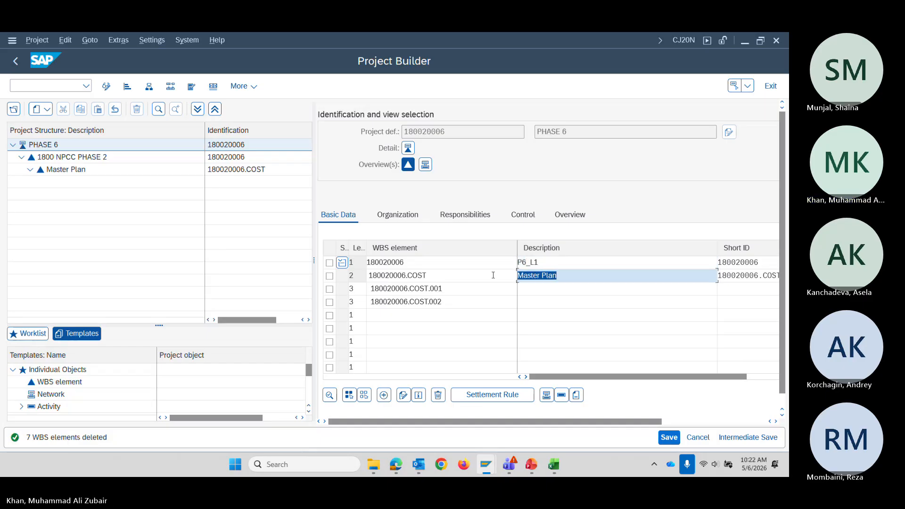
text(P6)
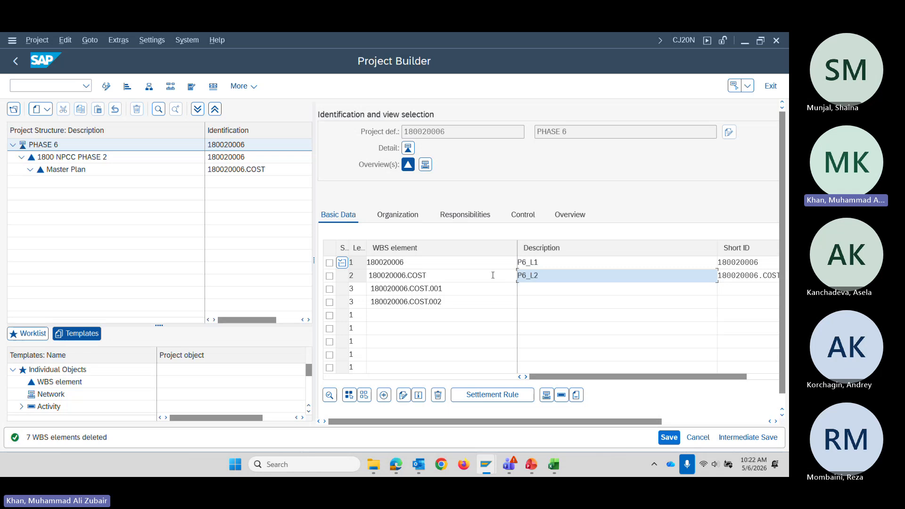
text(_L2)
Describe the level-3 elements 180020006.COST.001 as P6_L3_1 and 180020006.COST.002 as P6_L3_2.
key(Down)
text(P6)
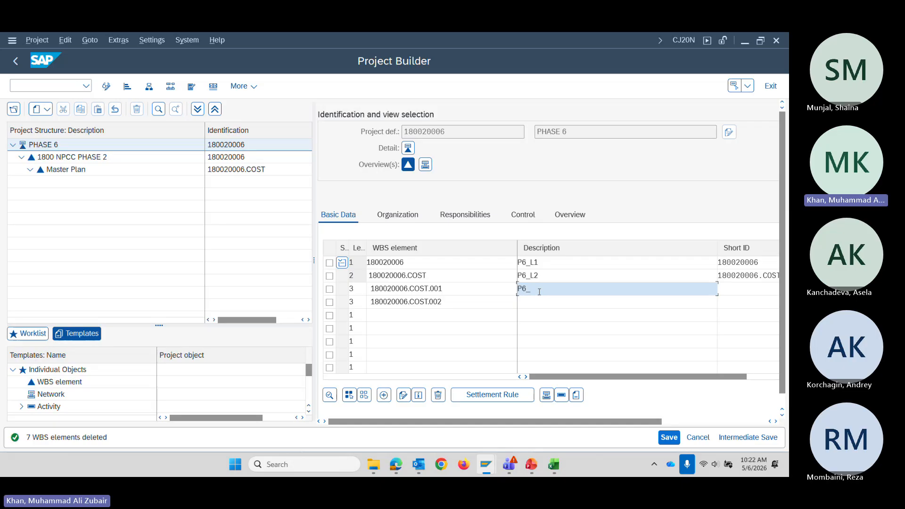
text(_L3_1)
key(Down)
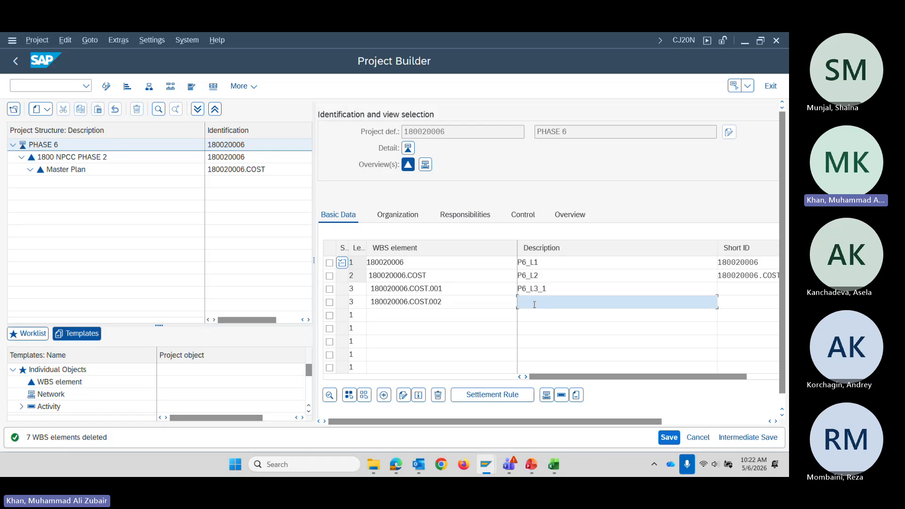
text(P6_L3_)
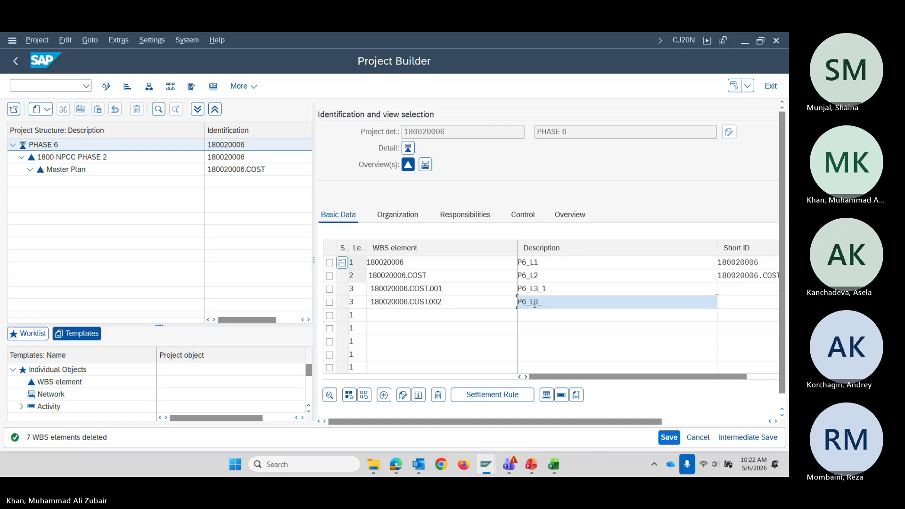
text(2)
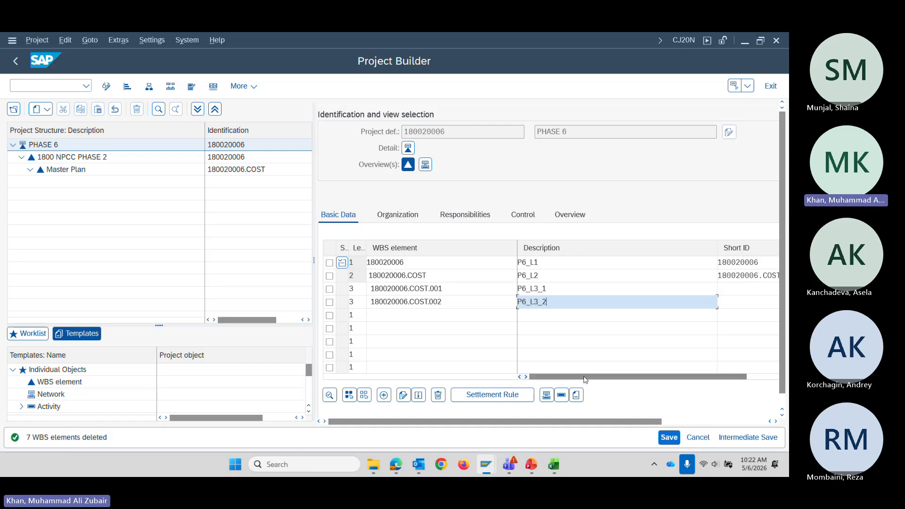
Save the new project and reopen PHASE 6 from the last processed projects.
mouse_move(585, 376)
mouse_down()
mouse_move(599, 377)
mouse_move(588, 378)
mouse_up()
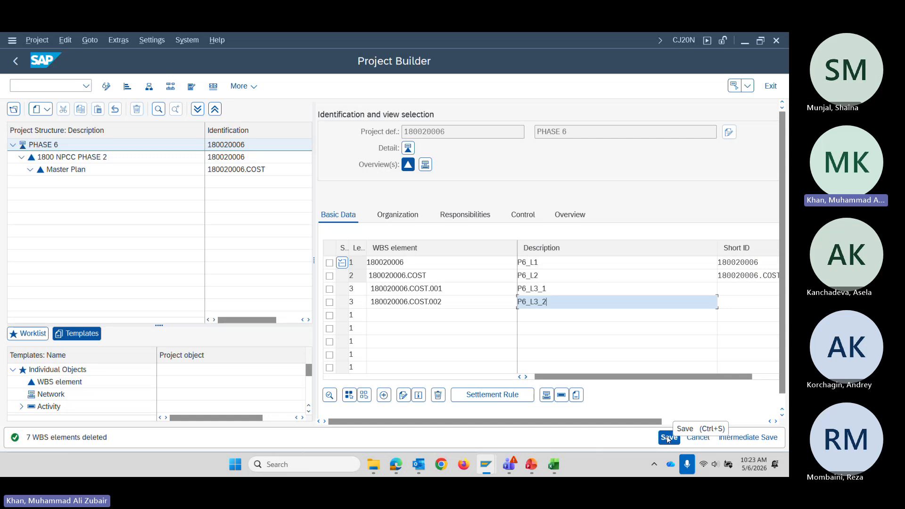
click(669, 438)
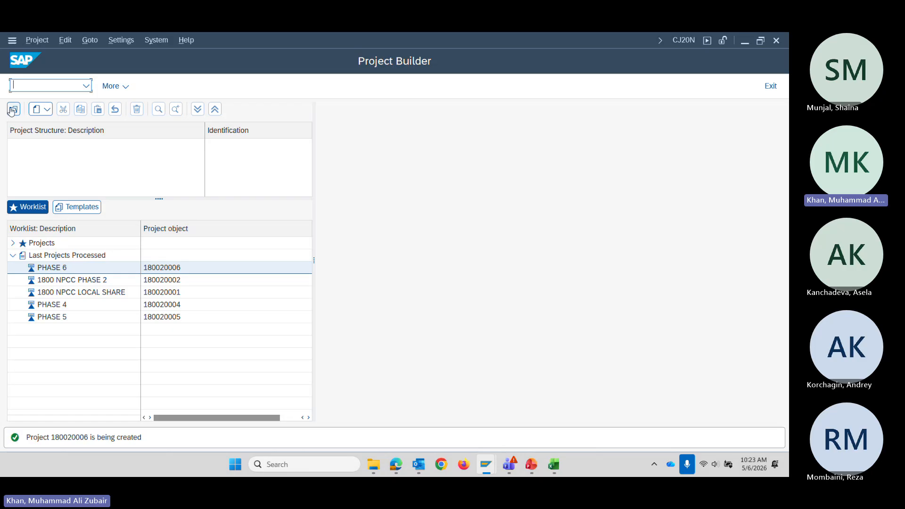
double_click(61, 267)
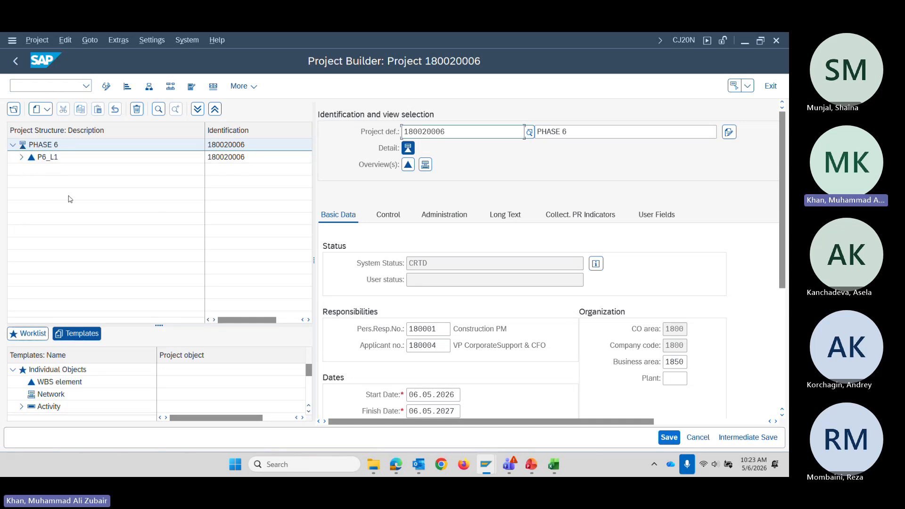
Create and save a class 90000 asset in AS01 for company code 1800, with reference asset 9000768 and description P6.
click(41, 85)
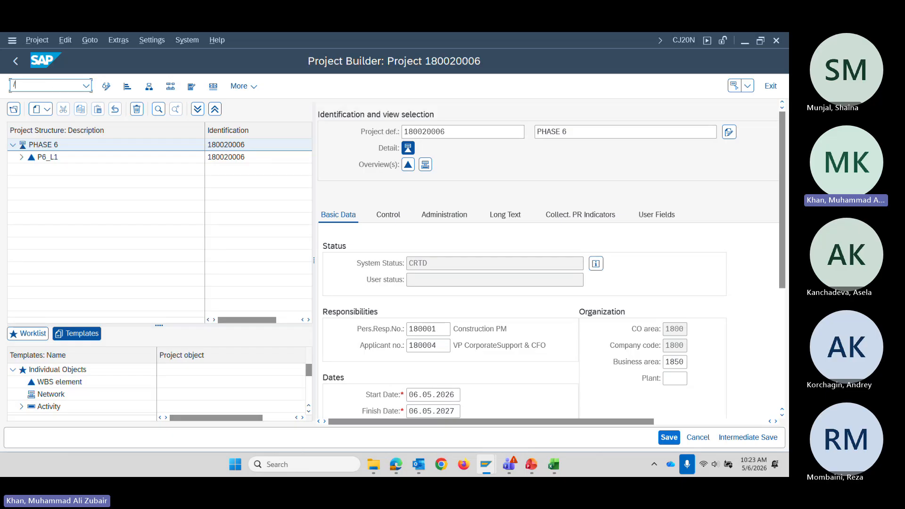
text(NAS01)
key(Return)
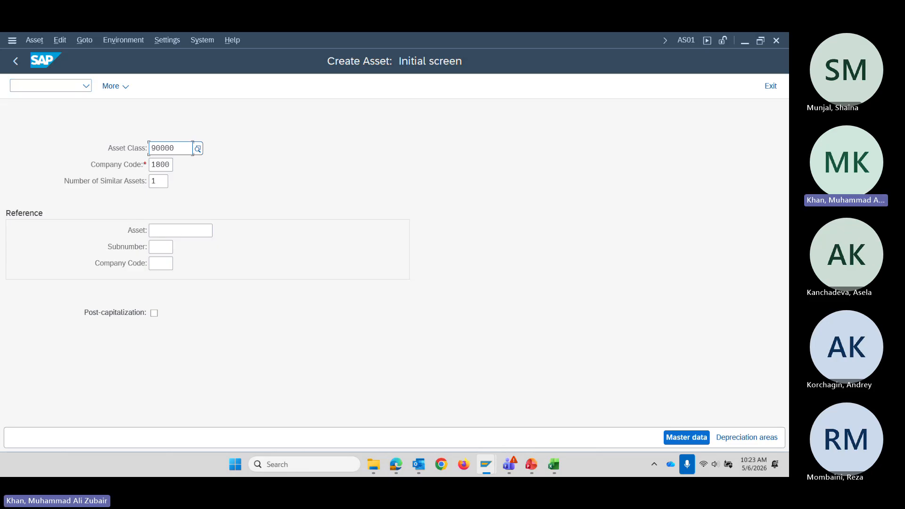
key(alt+Tab)
click(199, 231)
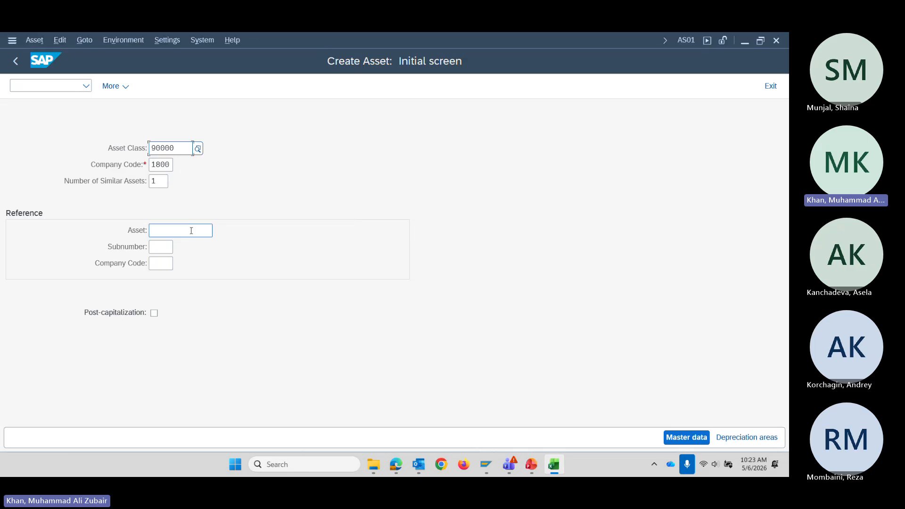
text(9000768)
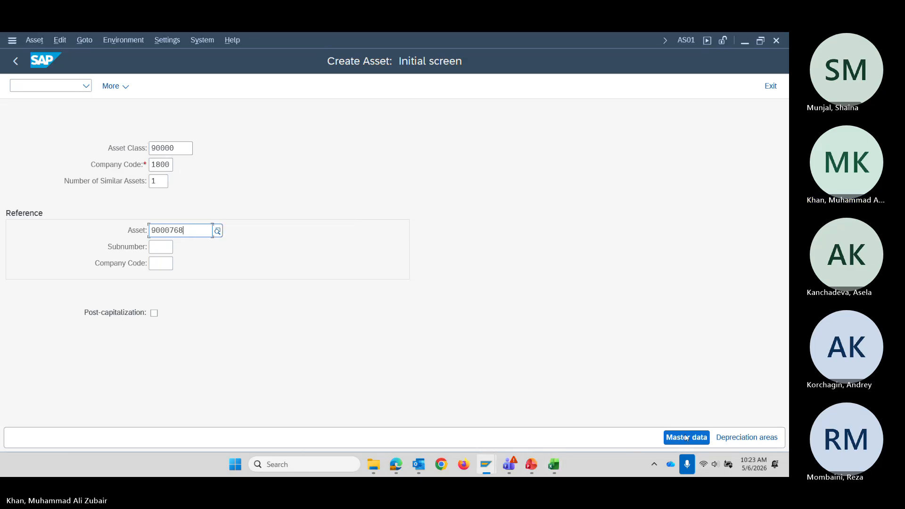
key(Return)
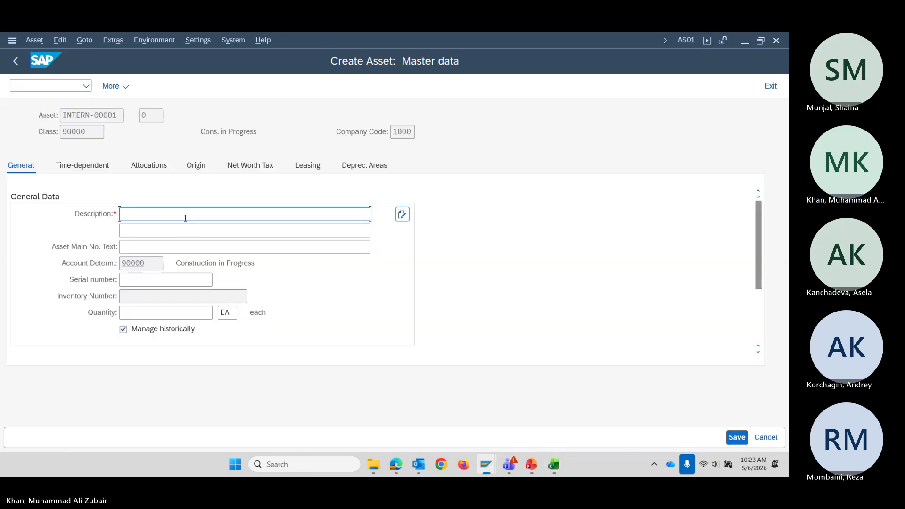
text(P6)
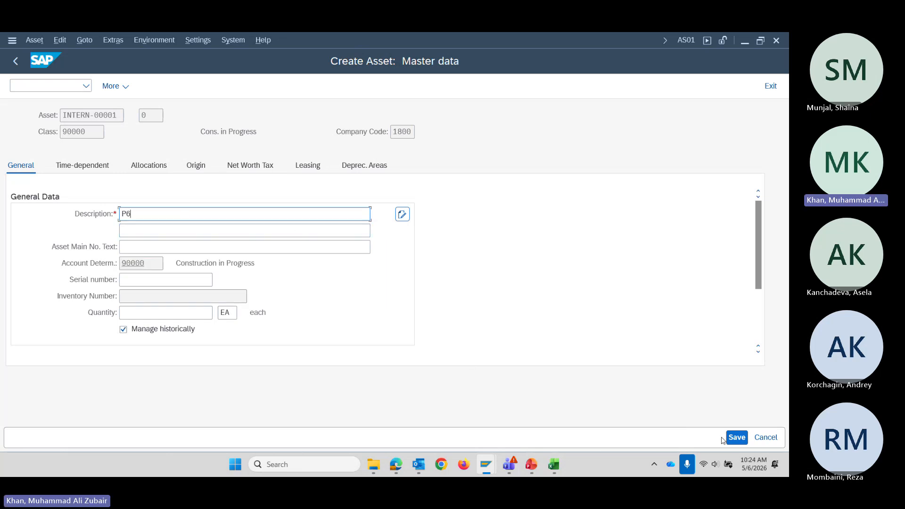
click(736, 438)
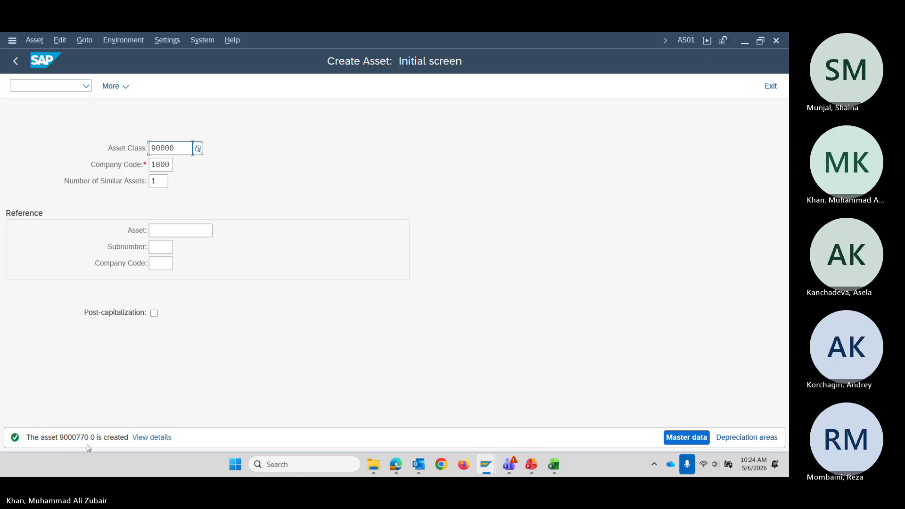
Open the newly created asset in the AS03 display transaction and select its asset number.
click(33, 42)
click(46, 103)
drag(144, 148, 61, 144)
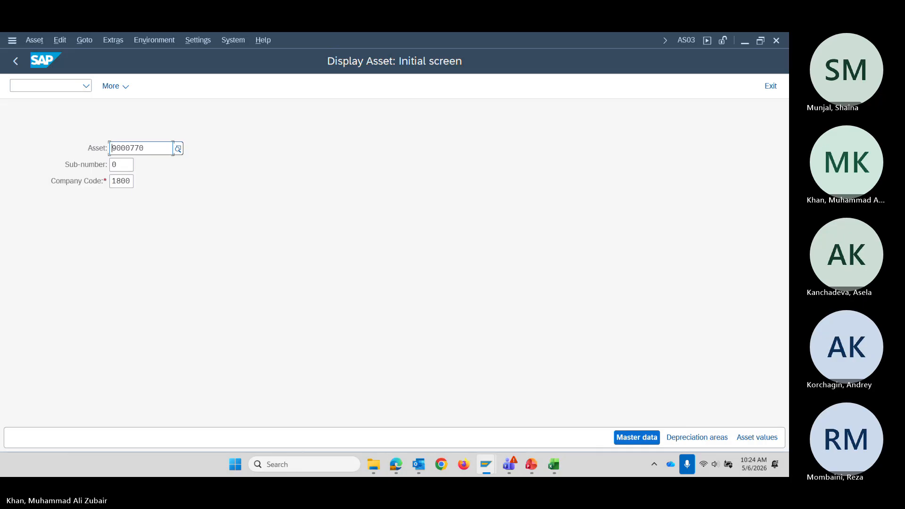
key(alt+Tab)
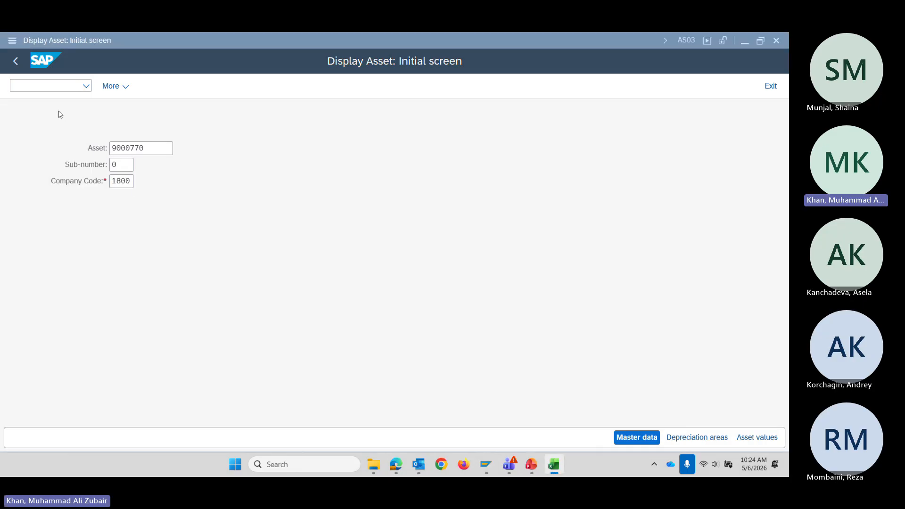
Return to CJ20N, open PHASE 6 from the last processed projects and expand its WBS structure down to level 3.
click(50, 86)
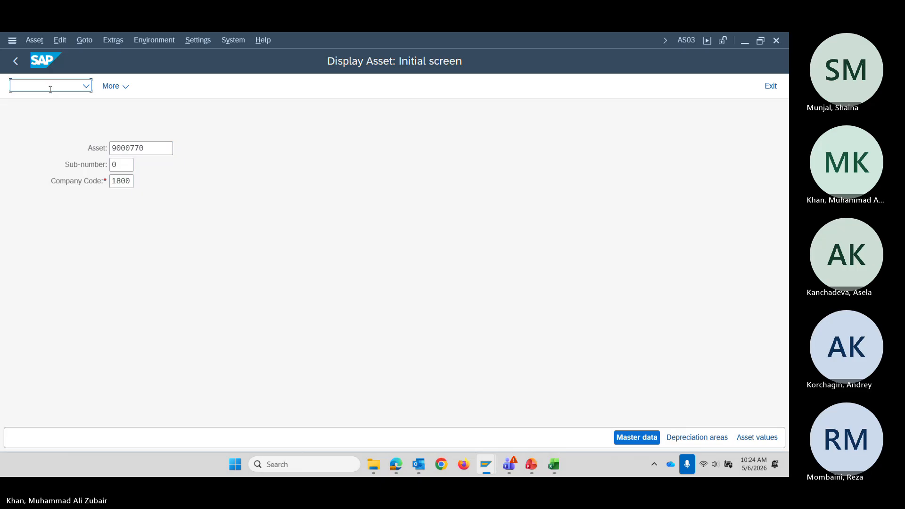
text(/NCJ2)
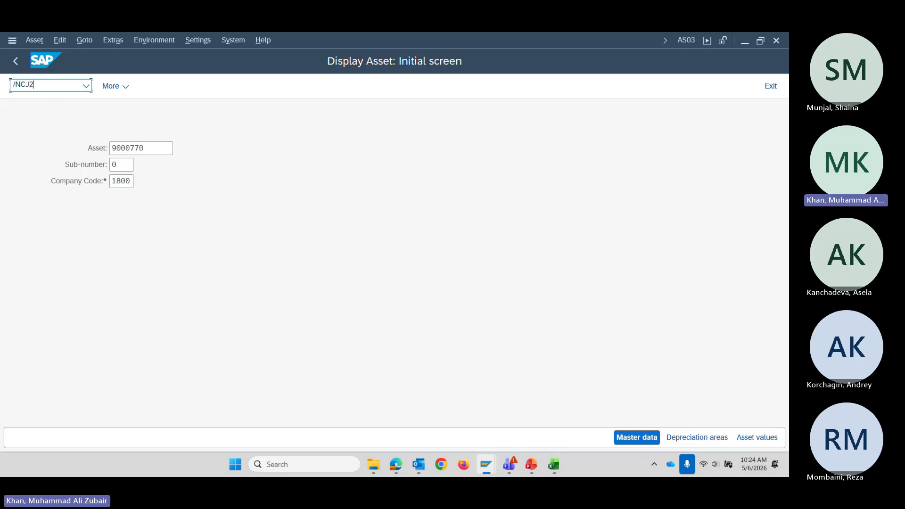
text(0N)
key(Return)
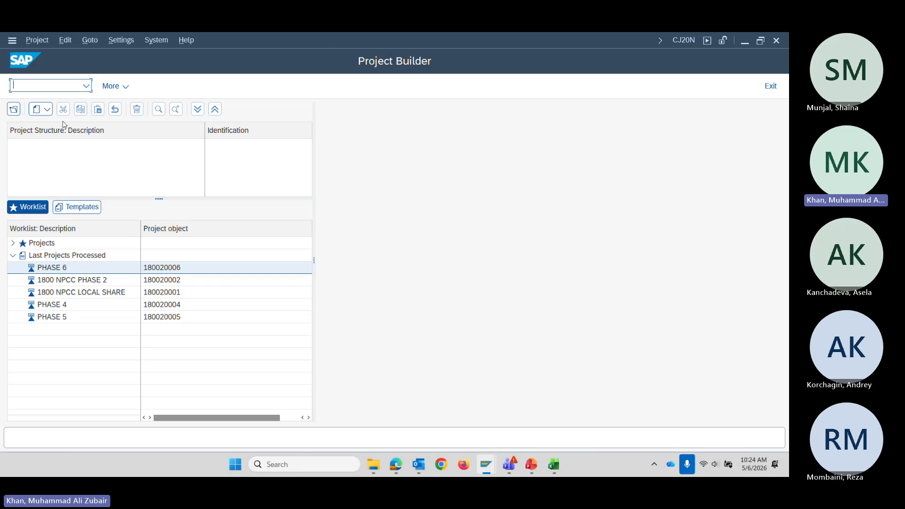
click(52, 269)
double_click(52, 272)
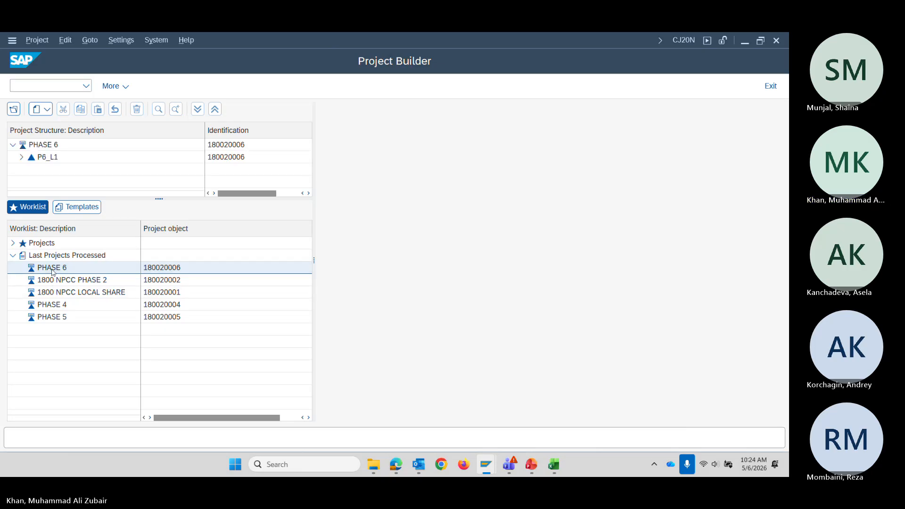
click(22, 158)
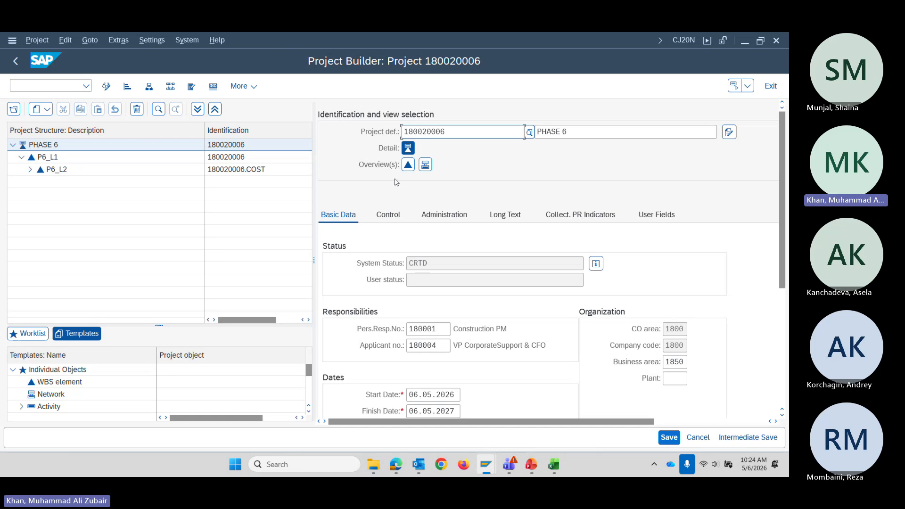
click(31, 170)
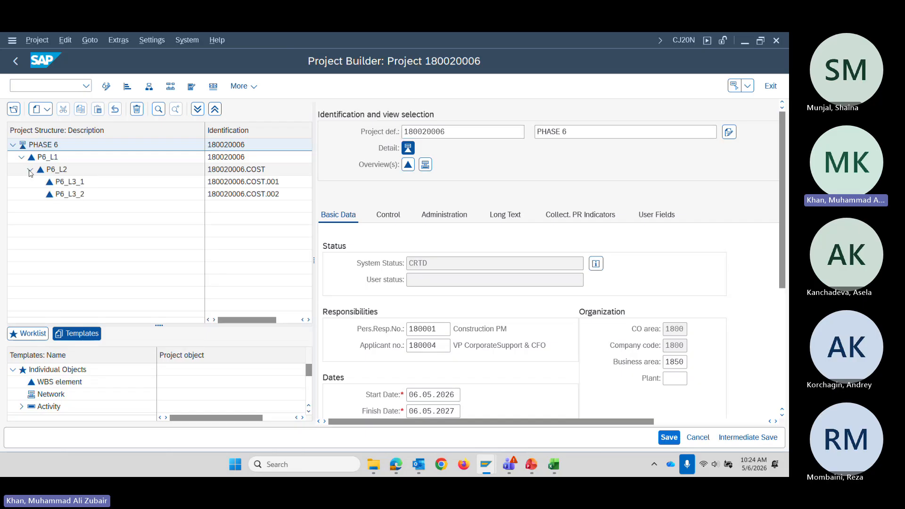
Release the level-3 WBS element 180020006.COST.001.
click(221, 185)
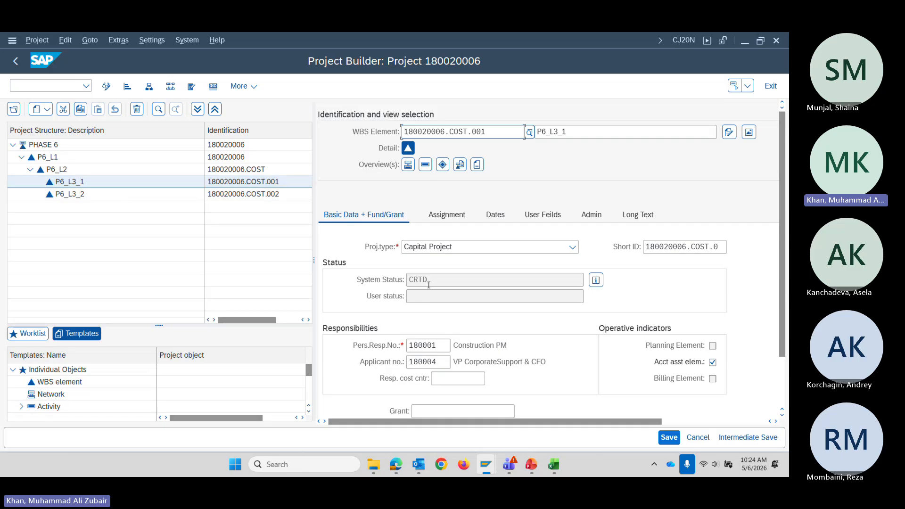
click(245, 194)
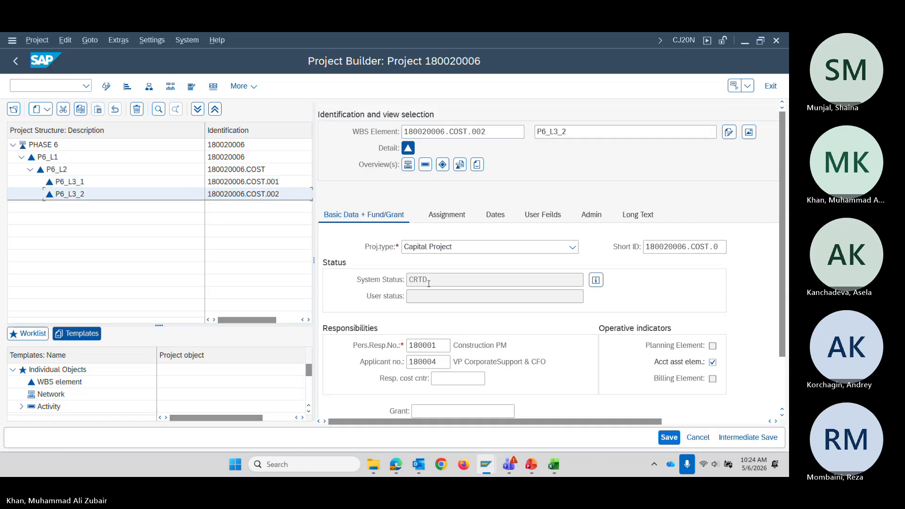
click(259, 182)
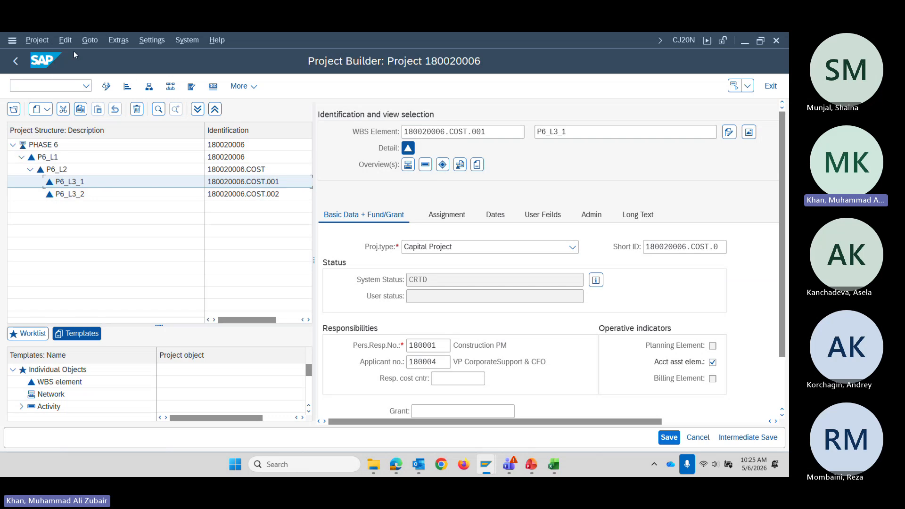
click(64, 41)
mouse_move(85, 71)
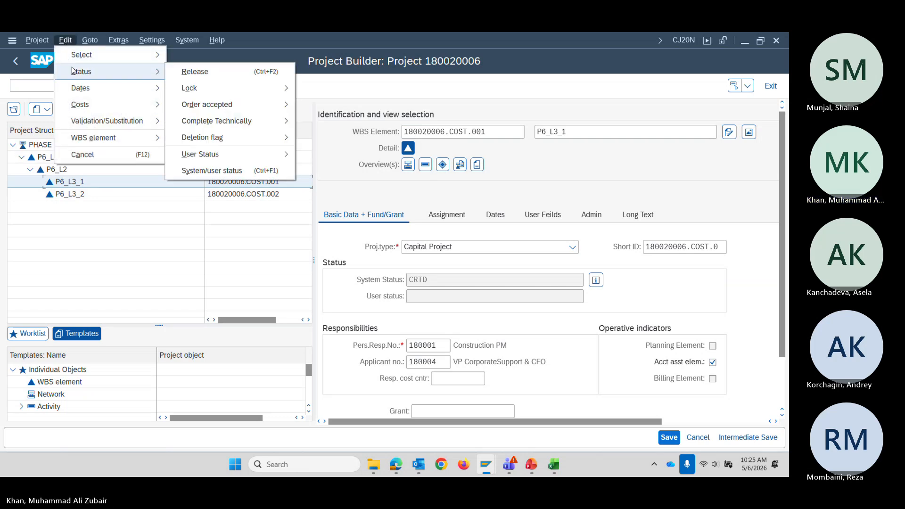
click(202, 72)
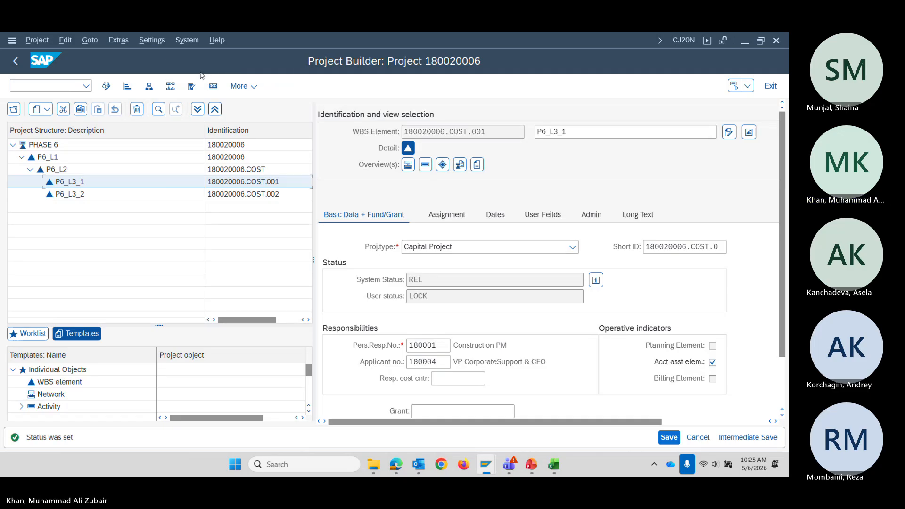
Release the level-3 WBS element 180020006.COST.002.
key(Down)
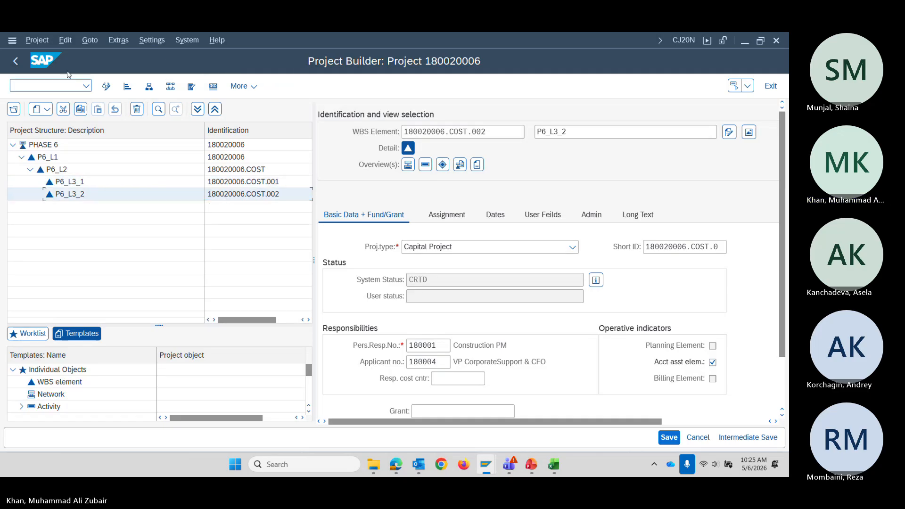
click(66, 42)
mouse_move(81, 71)
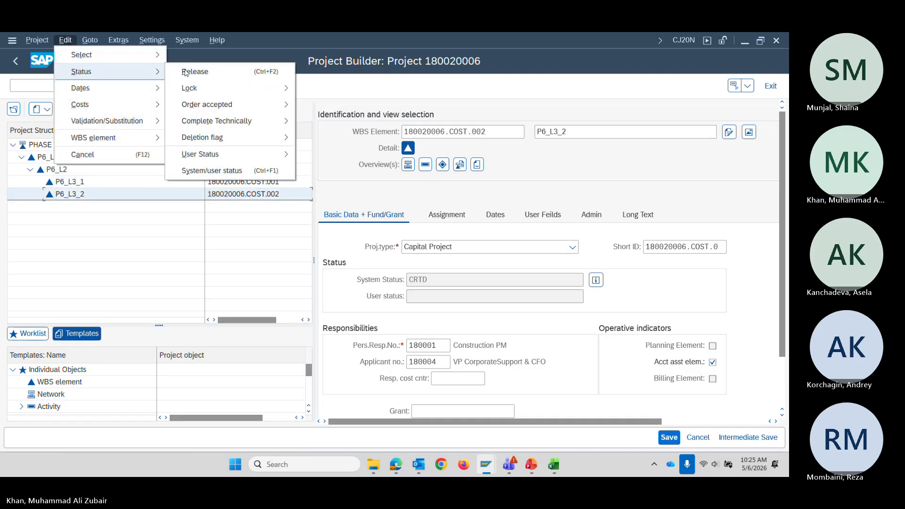
click(220, 74)
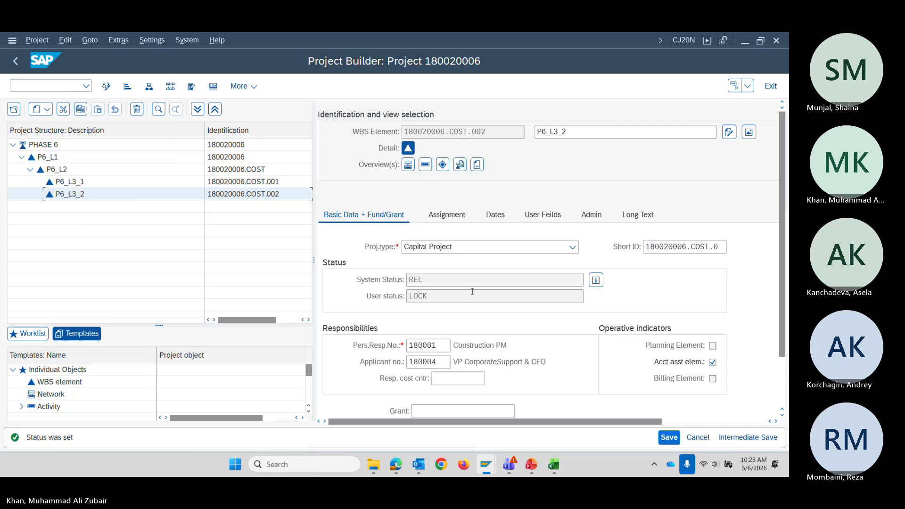
Inspect the status details of P6_L3_2, and check the status and operative indicators of P6_L3_1 and P6_L2.
click(596, 281)
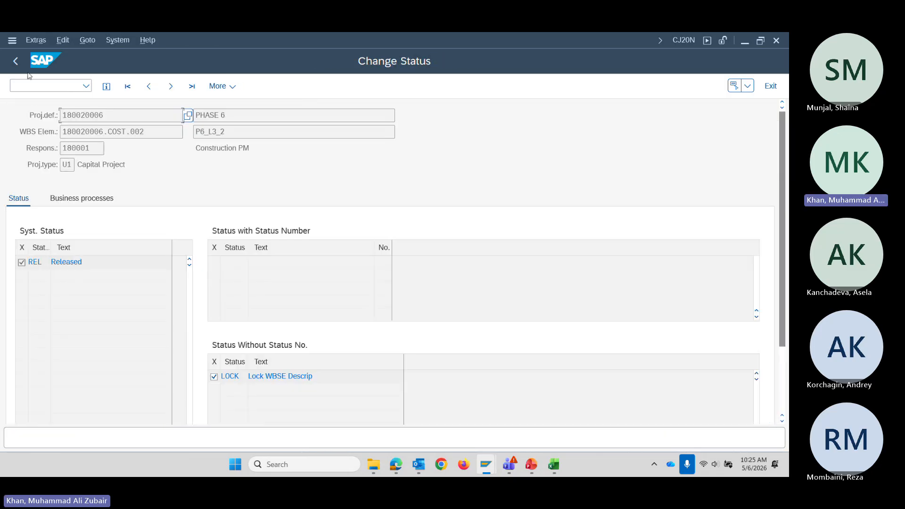
click(16, 60)
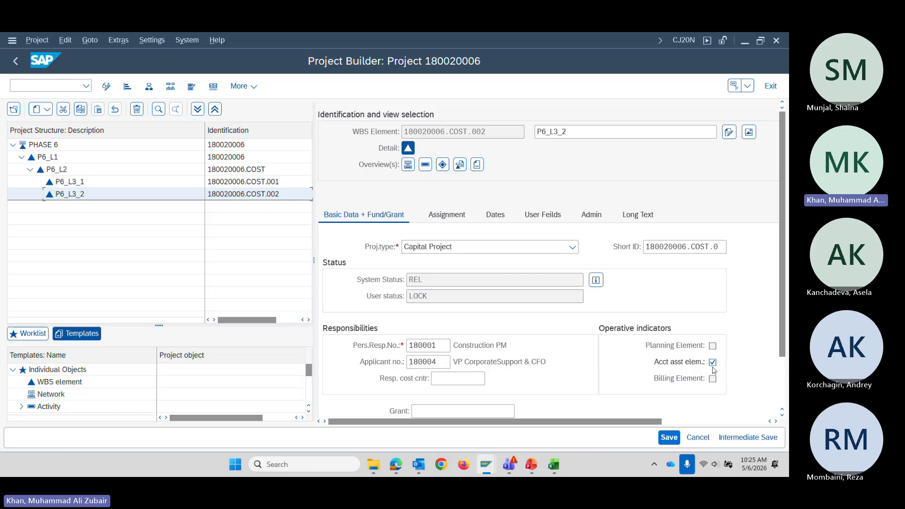
click(71, 183)
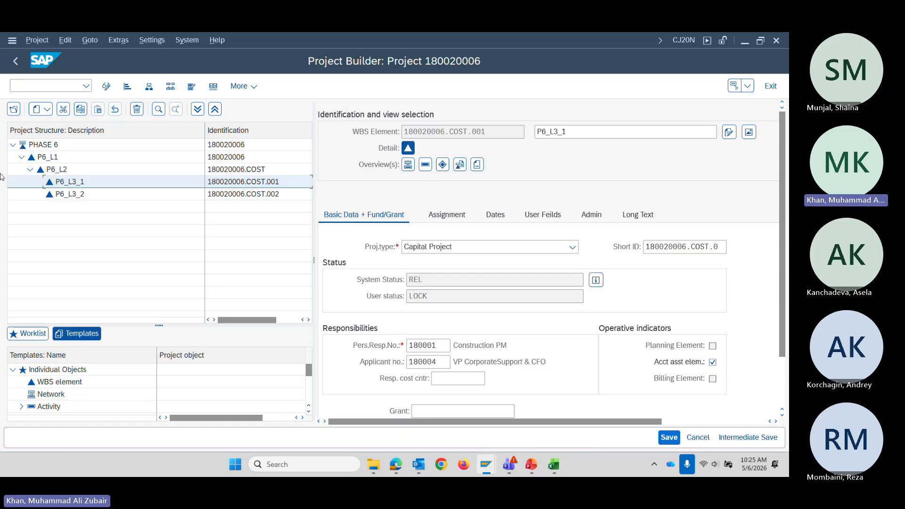
click(69, 179)
click(59, 170)
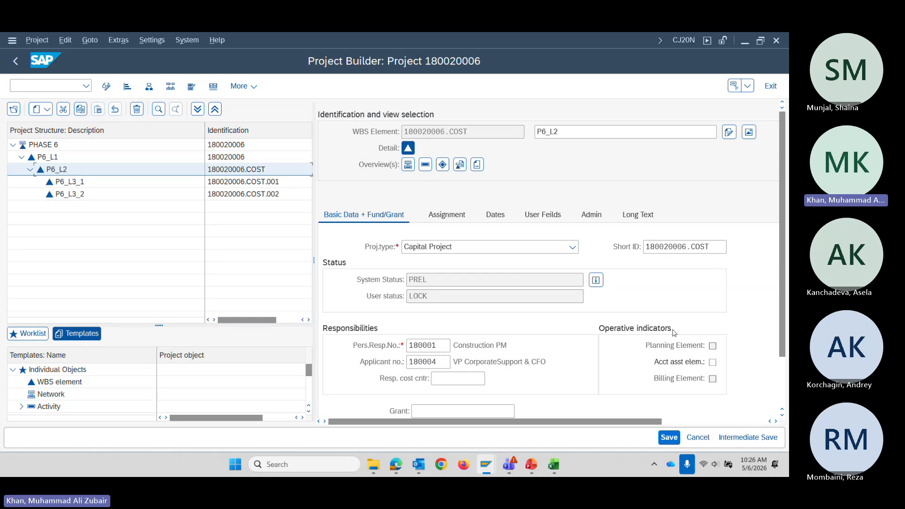
Switch to PowerPoint to view the Copy Settlement Rules: Overview slide, and return to the SAP Project Builder.
mouse_move(531, 464)
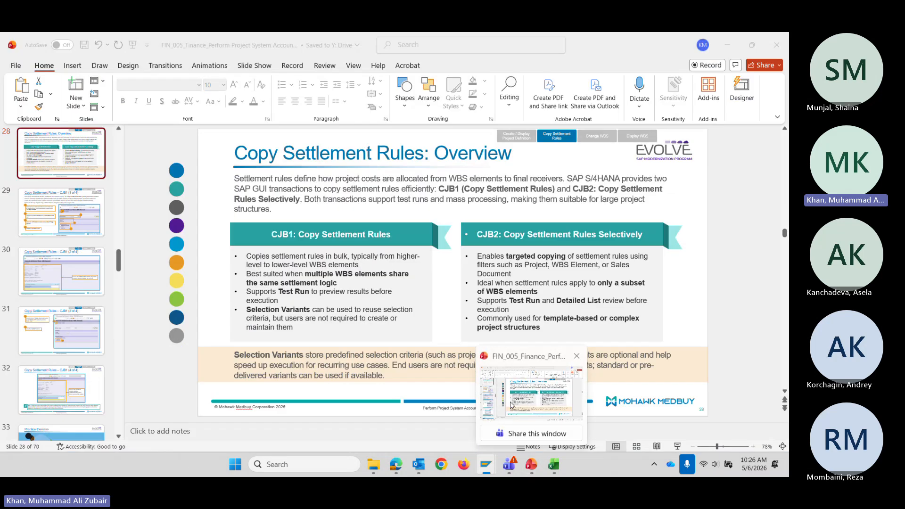
click(512, 405)
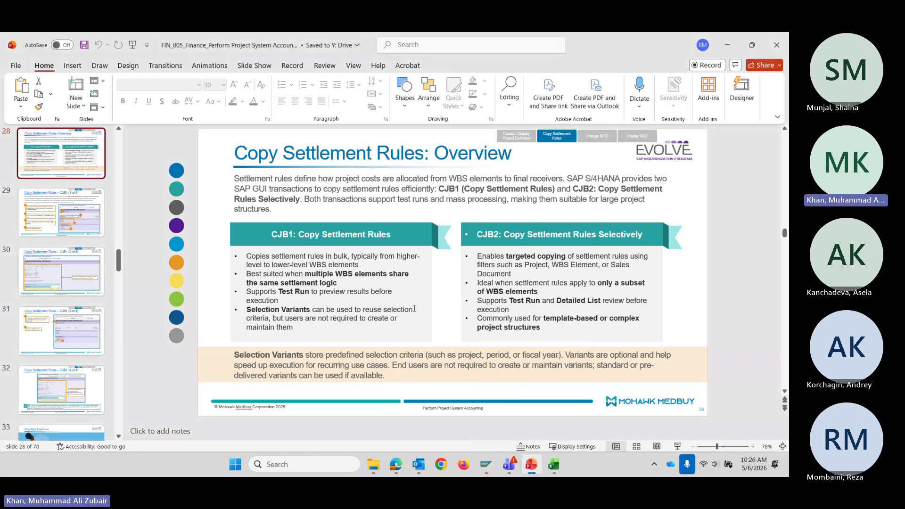
click(727, 49)
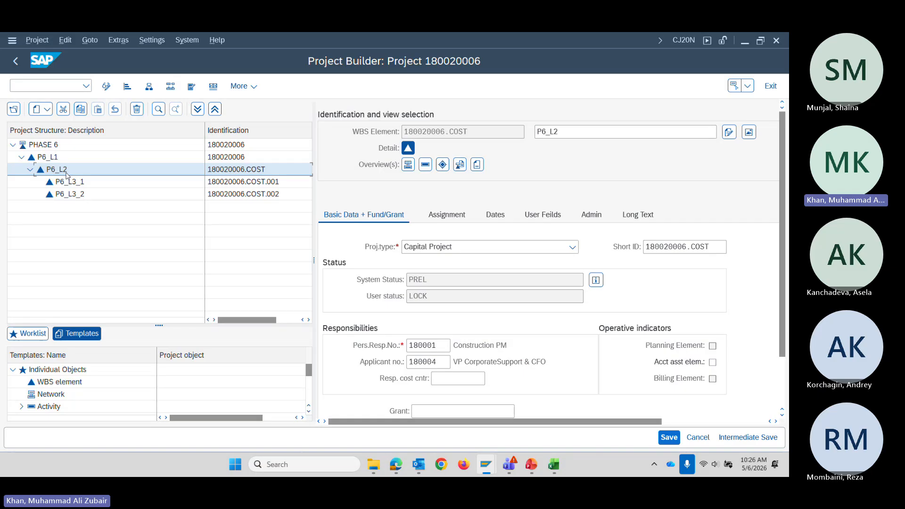
Mark the level-2 WBS element 180020006.COST as an account assignment element and save the project.
click(713, 362)
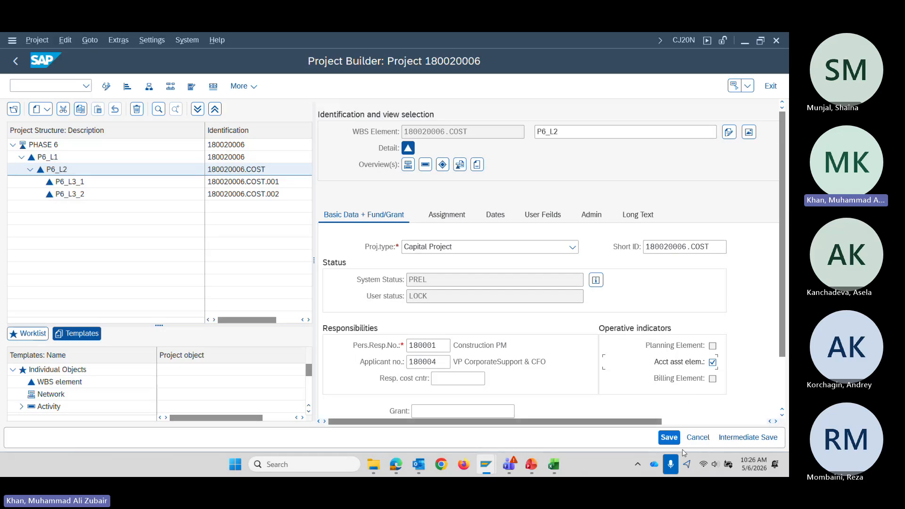
click(669, 438)
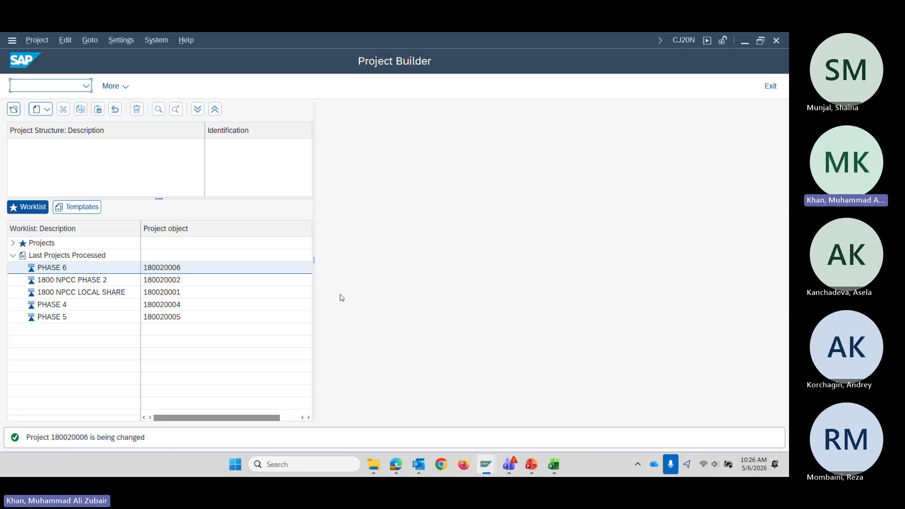
Reopen PHASE 6, expand P6_L1 and show the project's WBS element overview.
double_click(54, 268)
click(21, 158)
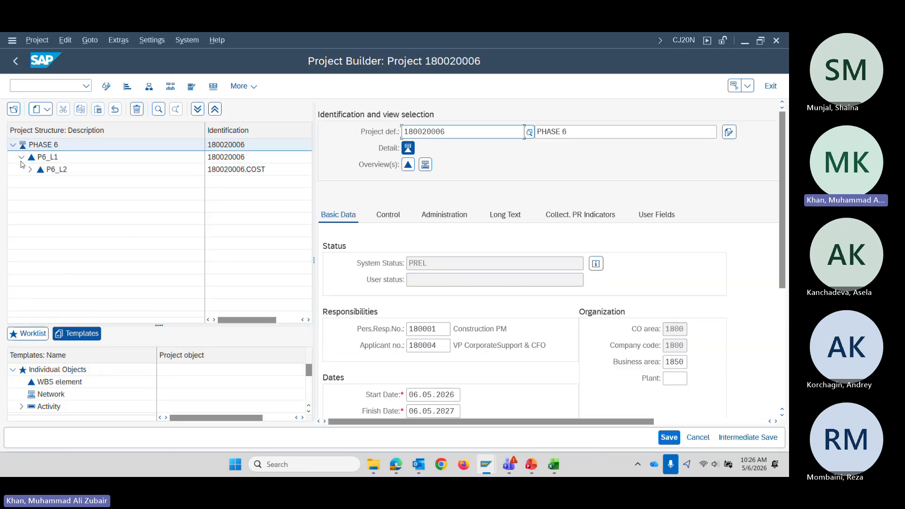
click(425, 164)
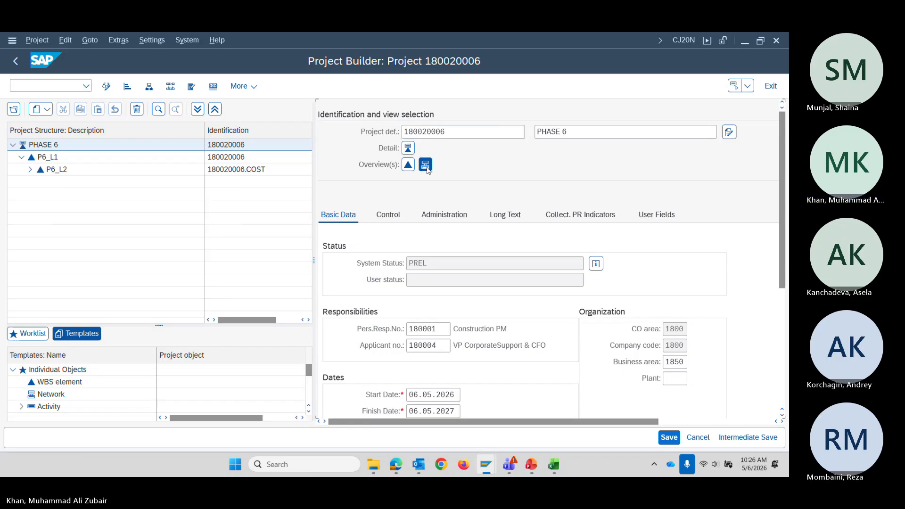
click(408, 164)
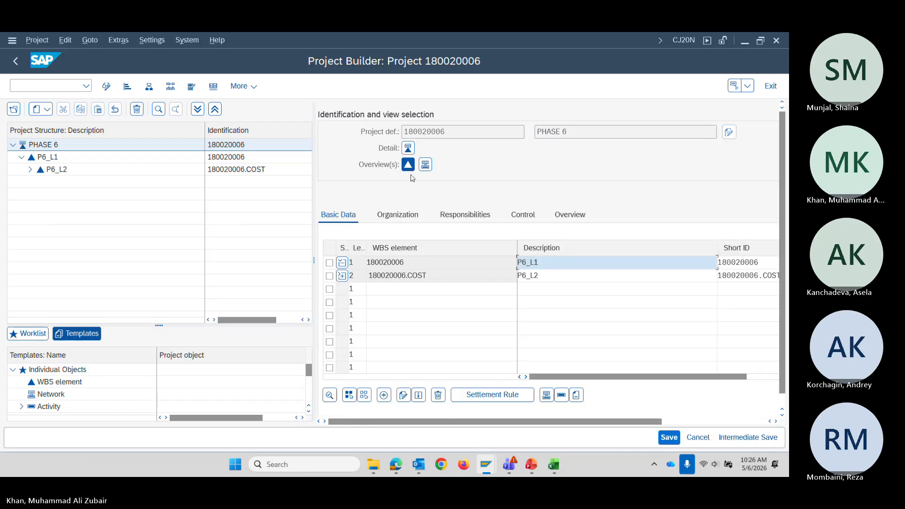
Expand P6_L2 in the WBS overview and check the settlement rules of P6_L3_1 and P6_L3_2 in turn.
click(343, 275)
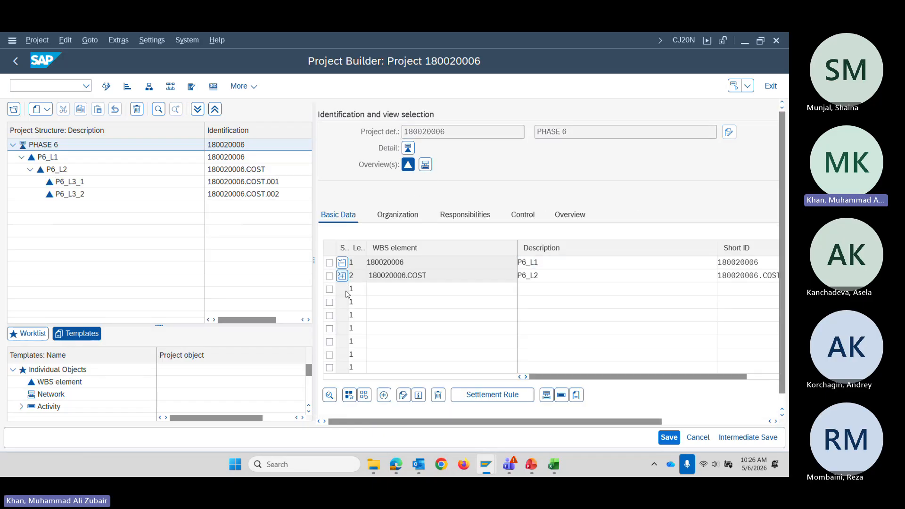
click(329, 289)
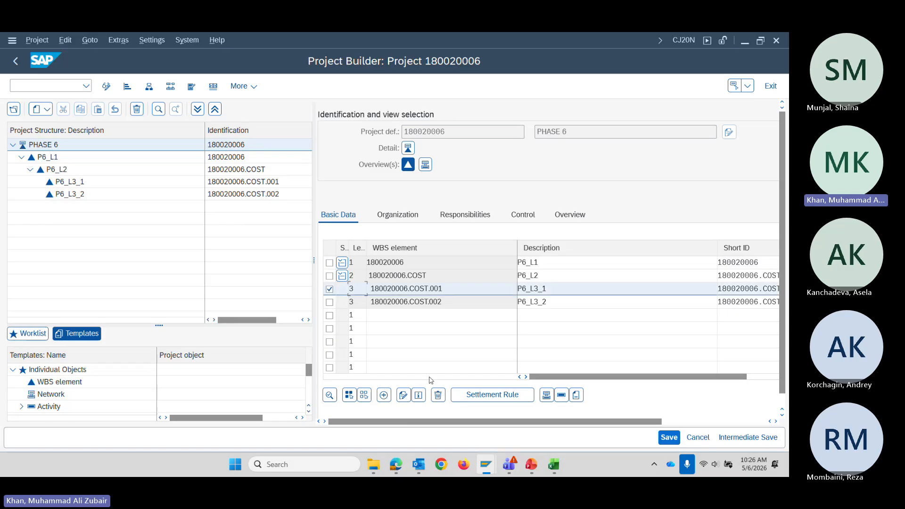
click(492, 395)
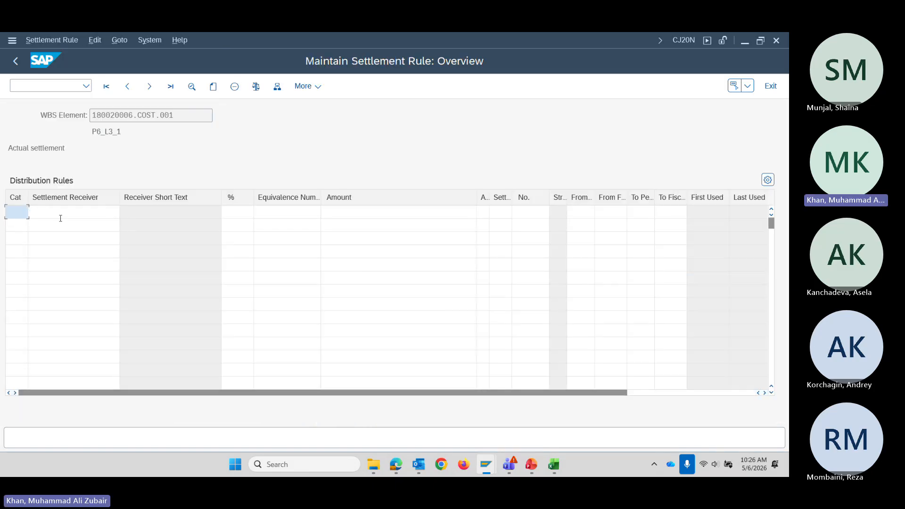
click(17, 62)
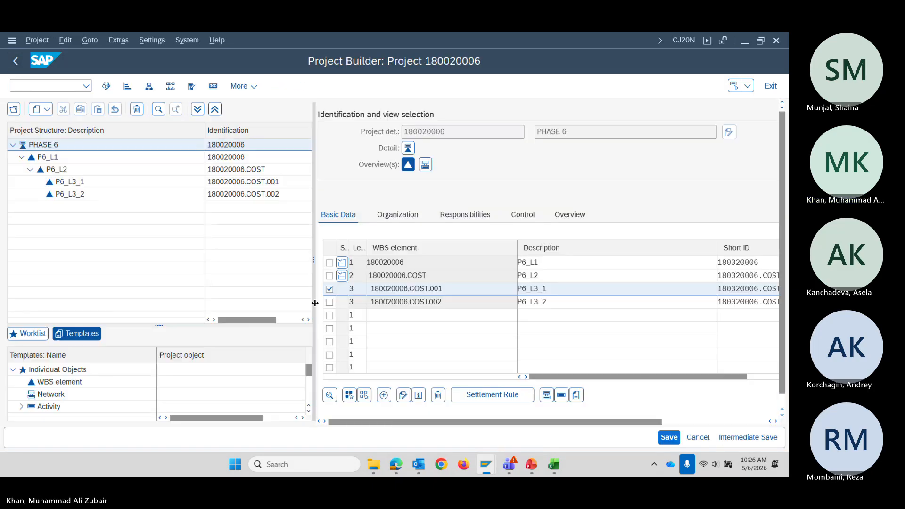
click(329, 302)
click(329, 289)
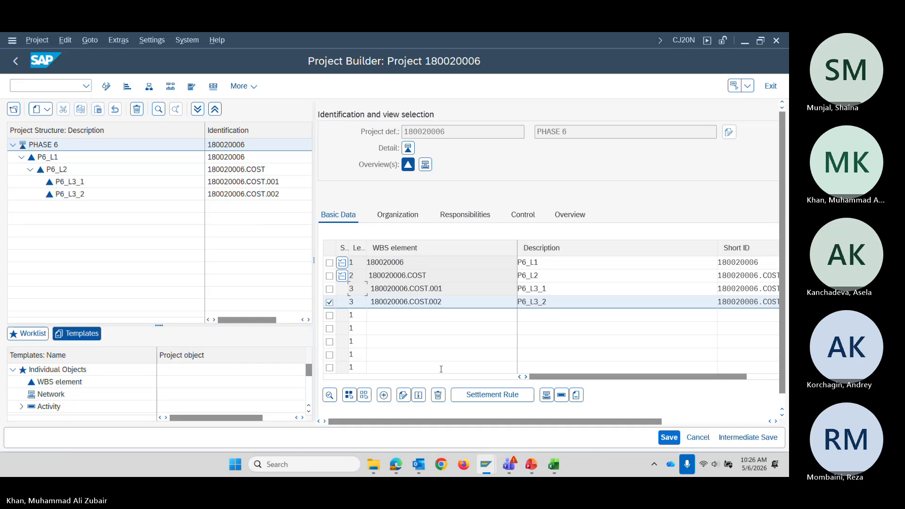
click(493, 395)
click(16, 61)
Open the settlement rule of P6_L2, consulting the Copy Settlement Rules: Overview slide in PowerPoint before returning to SAP.
click(330, 276)
click(329, 302)
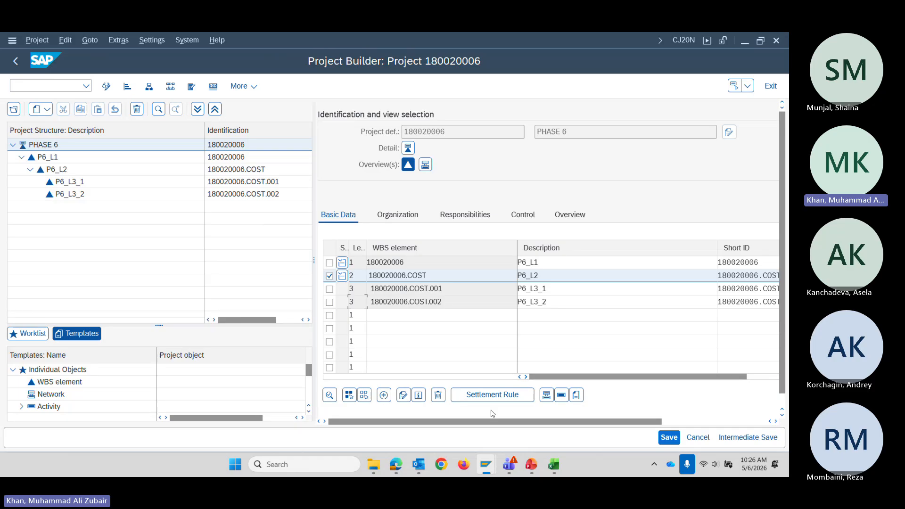
click(493, 394)
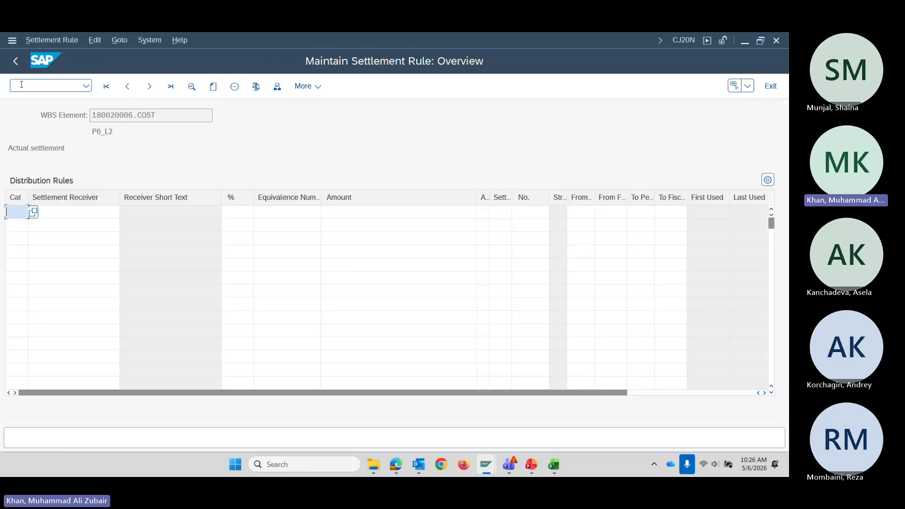
click(529, 468)
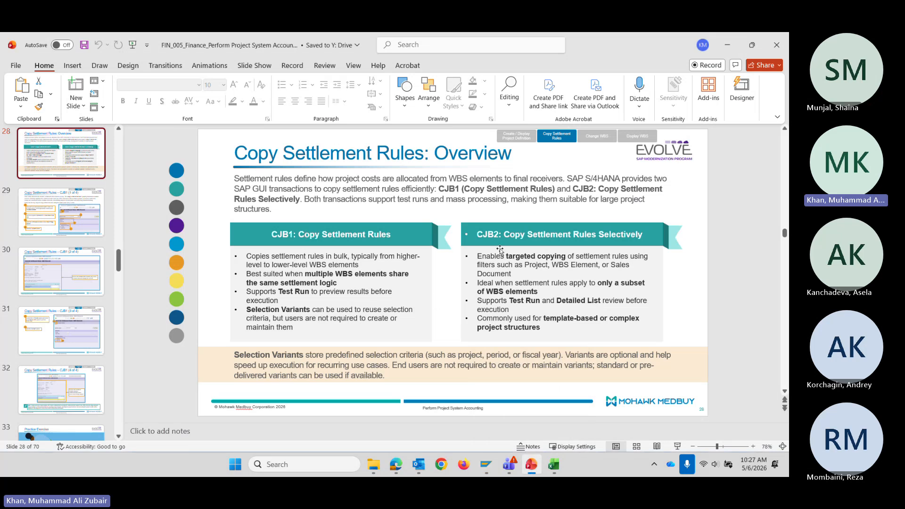
click(728, 47)
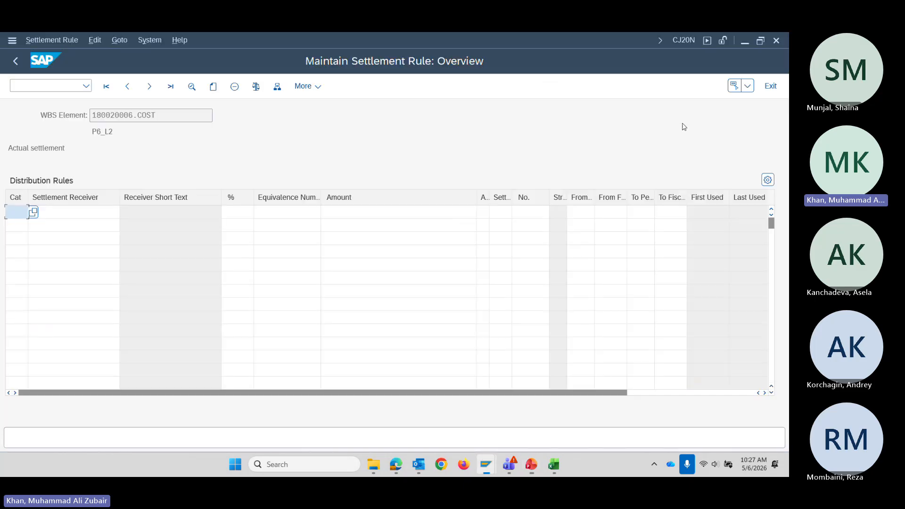
Enter a distribution rule for 180020006.COST with category FXA, settlement receiver 9000770 and a percentage, and save the project.
click(16, 212)
click(19, 226)
click(62, 213)
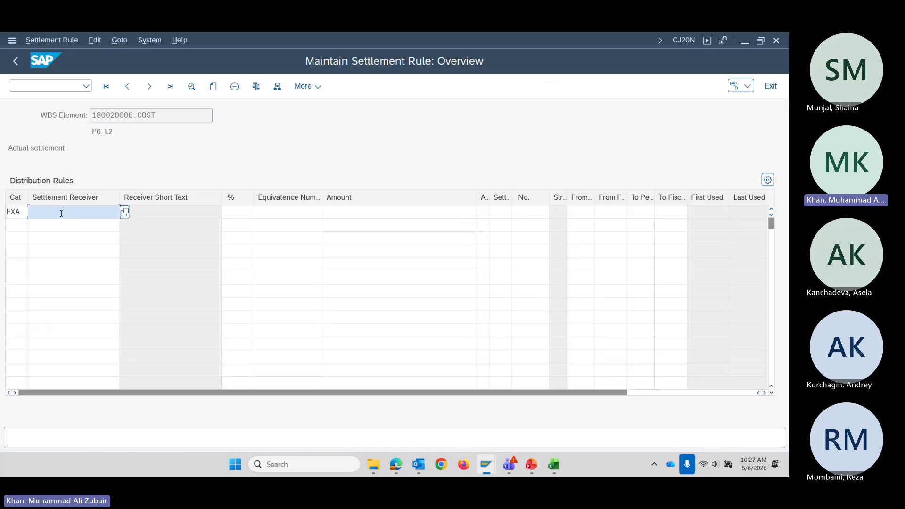
key(alt+Tab)
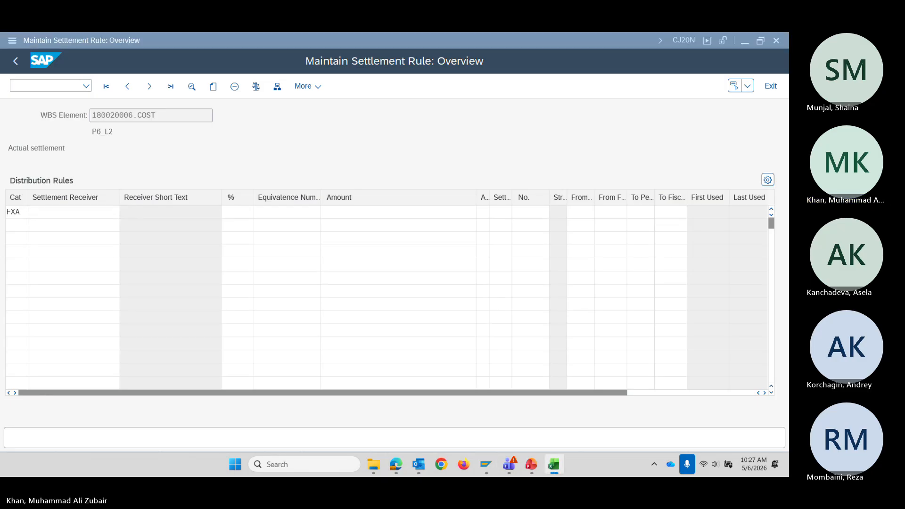
click(106, 215)
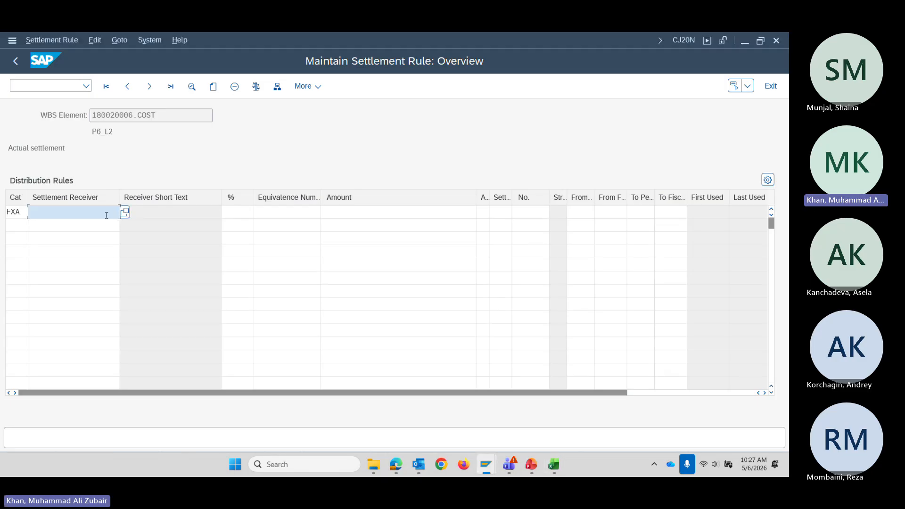
text(9000770)
click(233, 212)
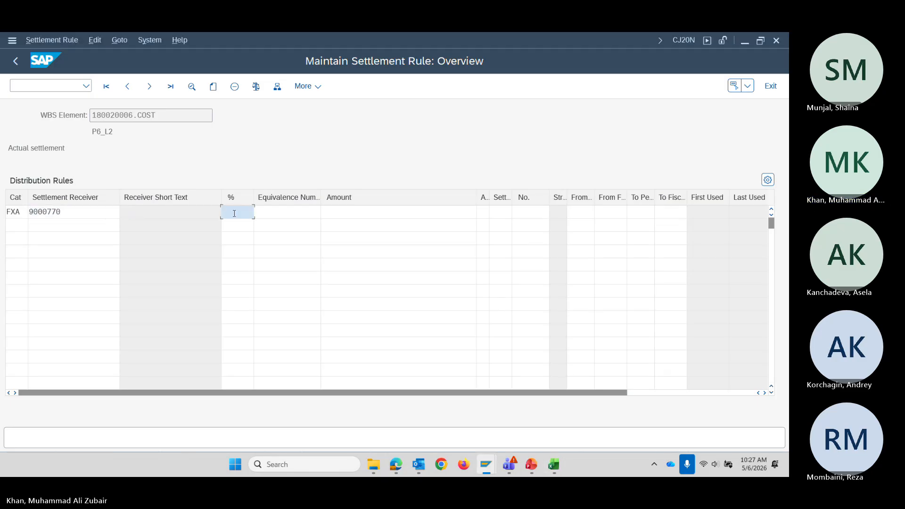
click(240, 228)
key(Return)
click(17, 63)
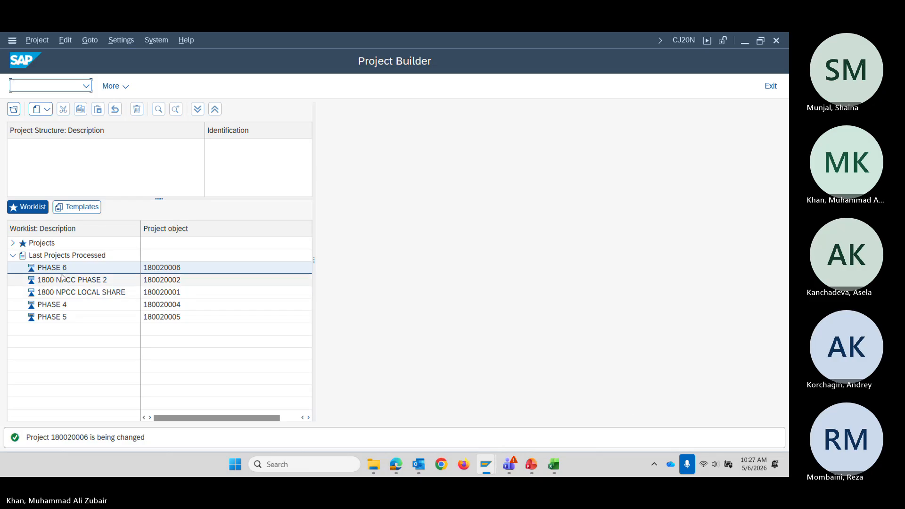
Reopen PHASE 6, expand P6_L1 and P6_L2, and display the basic data of P6_L3_1.
double_click(62, 273)
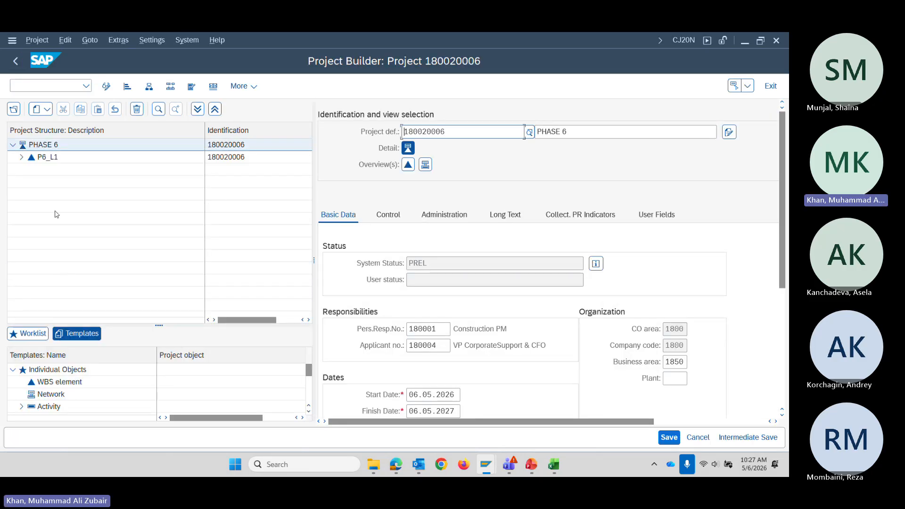
click(21, 157)
click(30, 169)
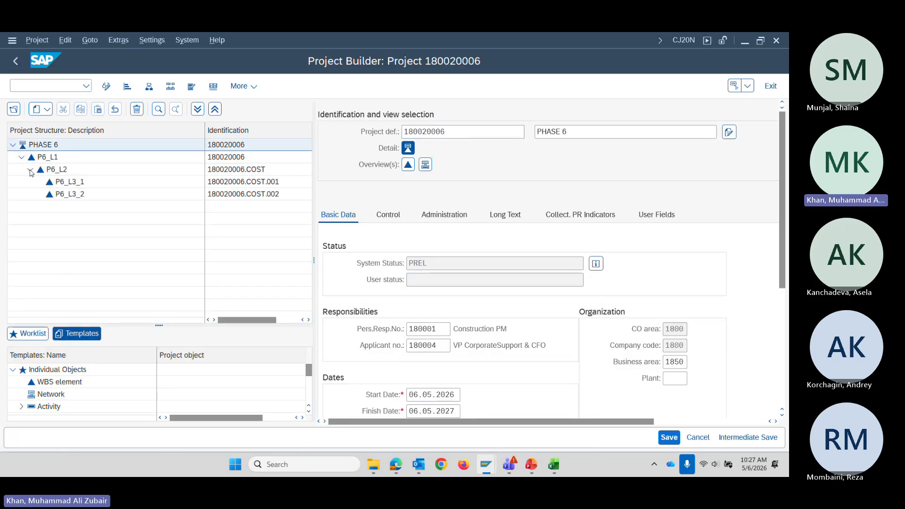
click(102, 183)
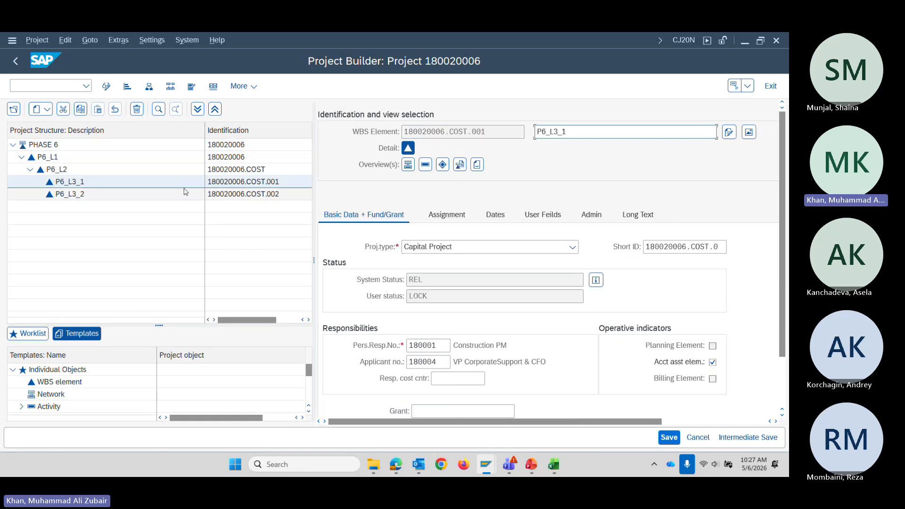
click(427, 165)
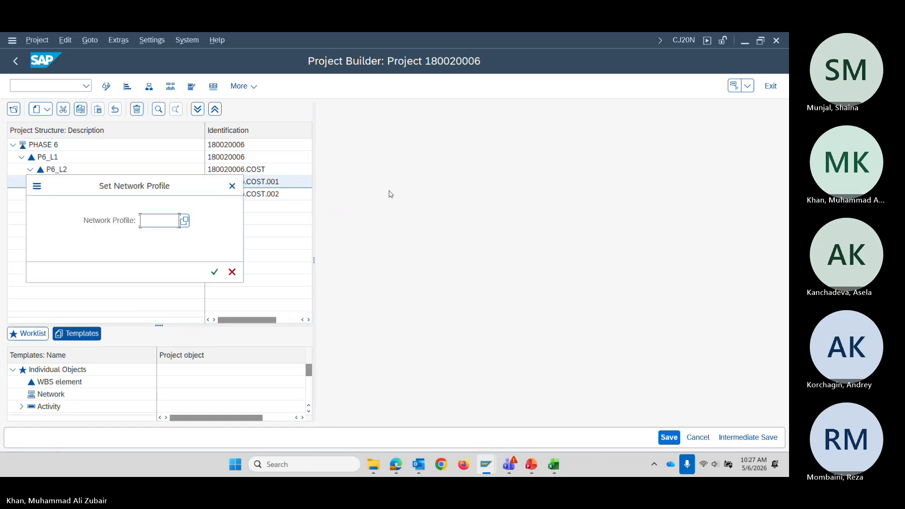
click(233, 272)
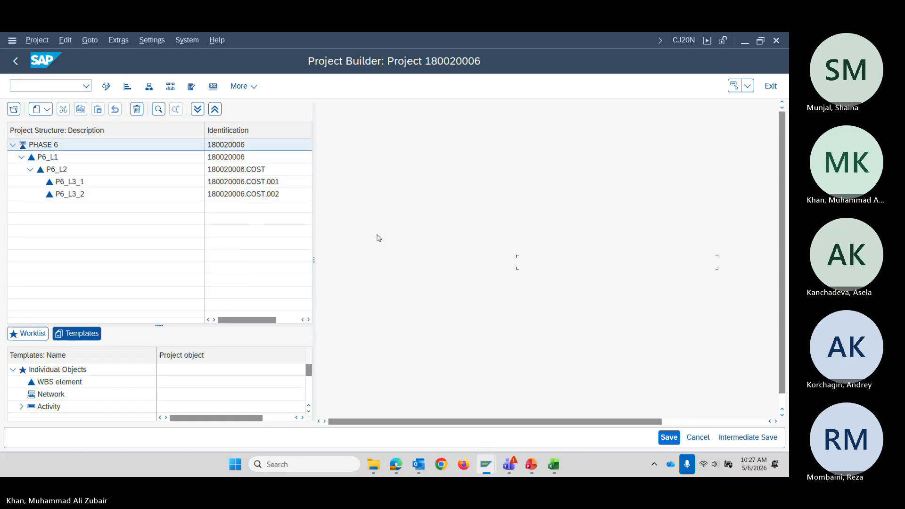
Check the settlement rules of P6_L3_2 and P6_L2 from the project's WBS element overview.
click(329, 302)
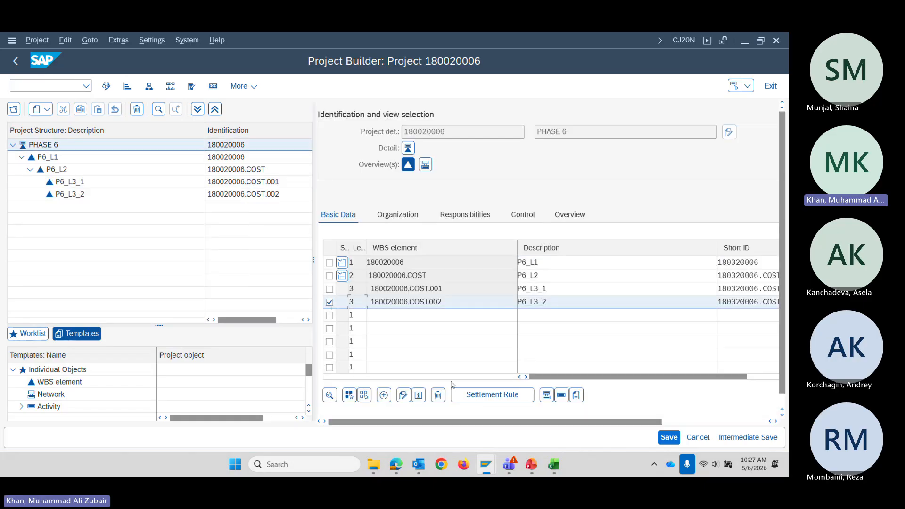
click(471, 395)
click(28, 62)
click(330, 302)
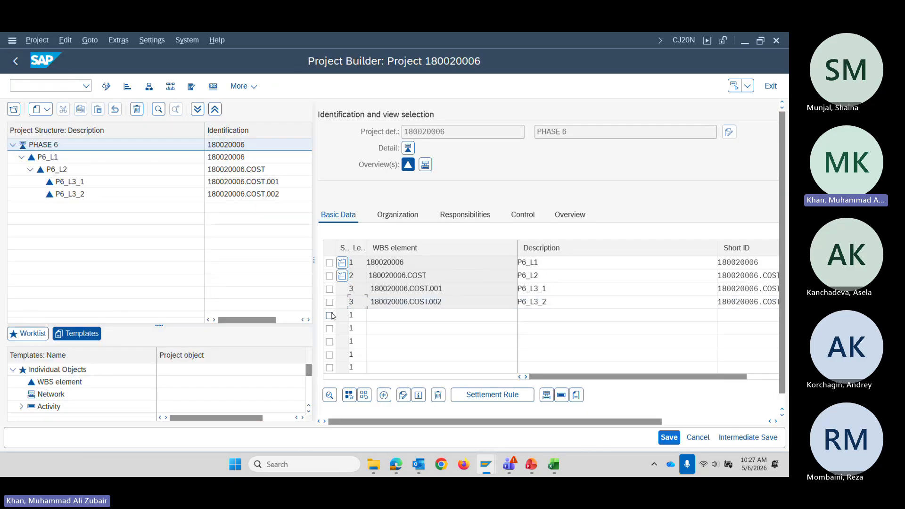
click(329, 275)
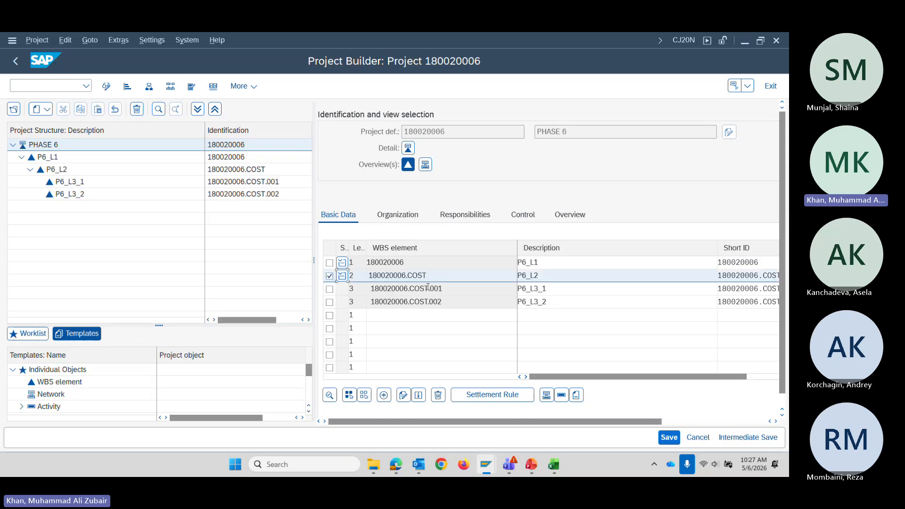
click(491, 396)
click(15, 61)
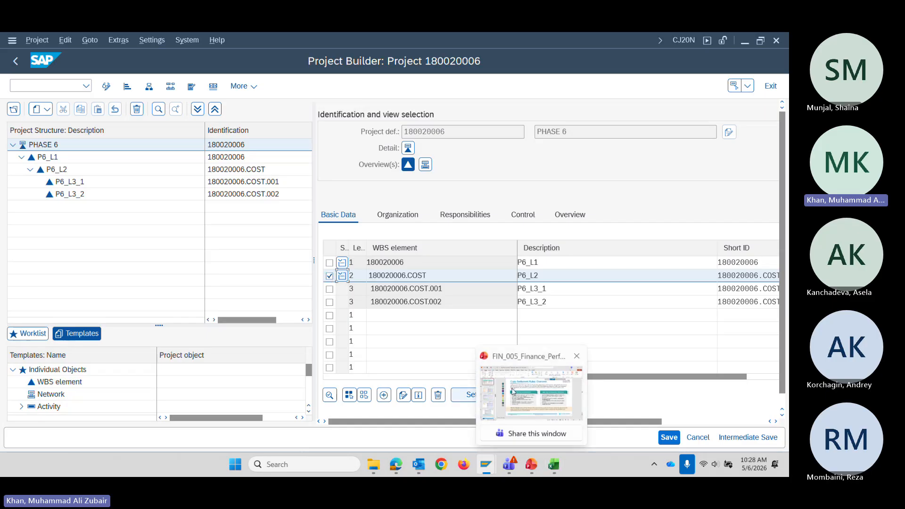
Consult the Copy Settlement Rules: Overview slide in PowerPoint, return to the Project Builder, clear the P6_L2 selection and save the project.
click(530, 396)
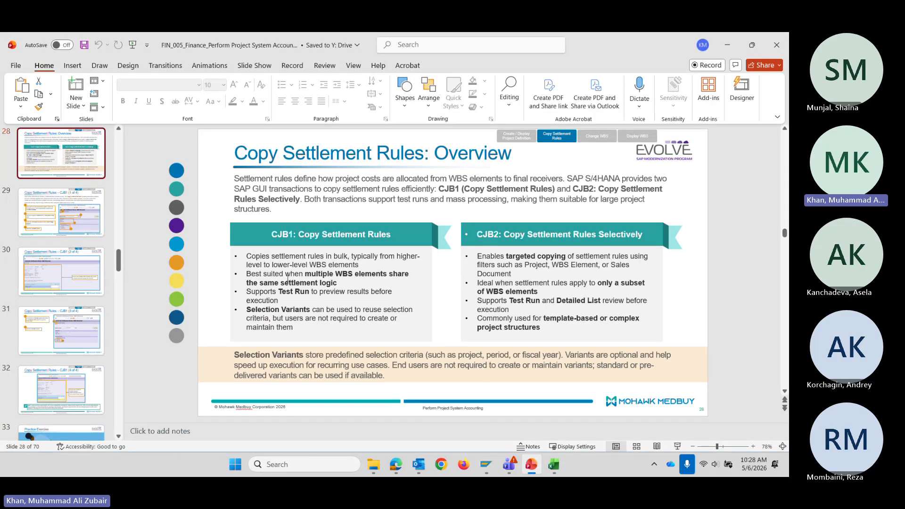
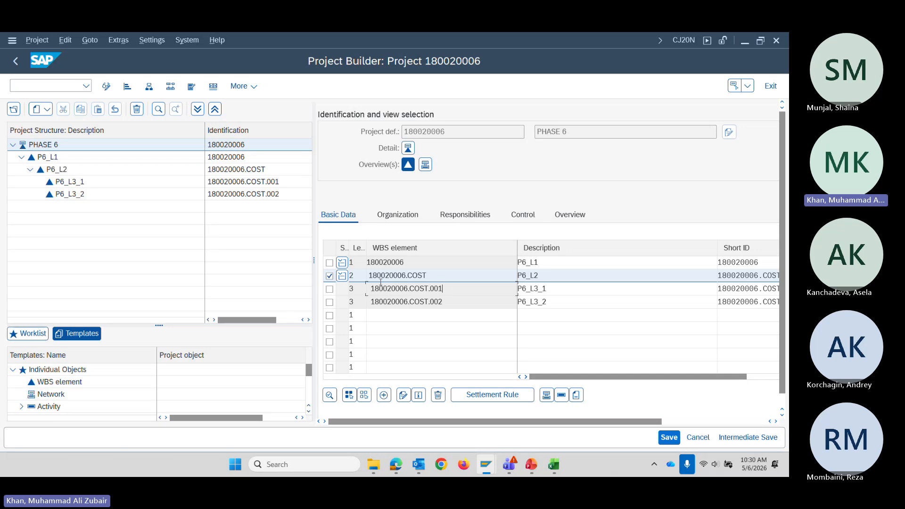
click(329, 276)
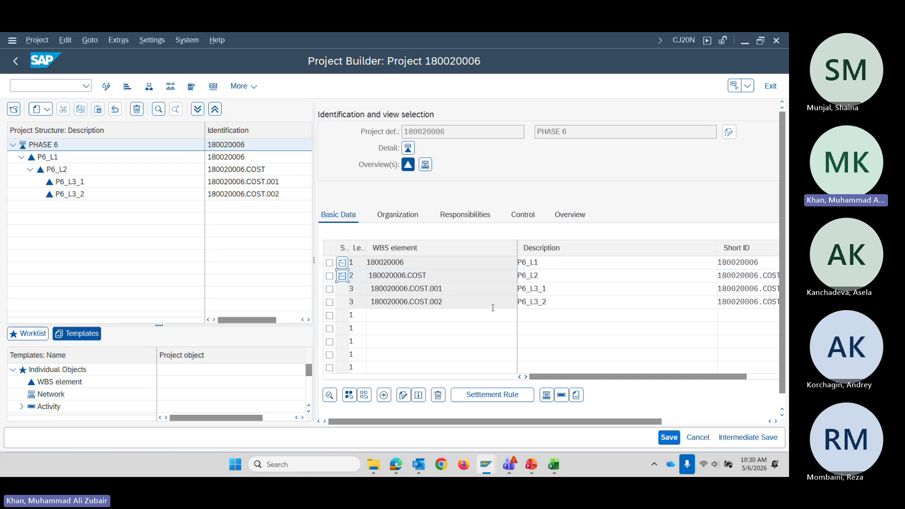
key(alt+Tab)
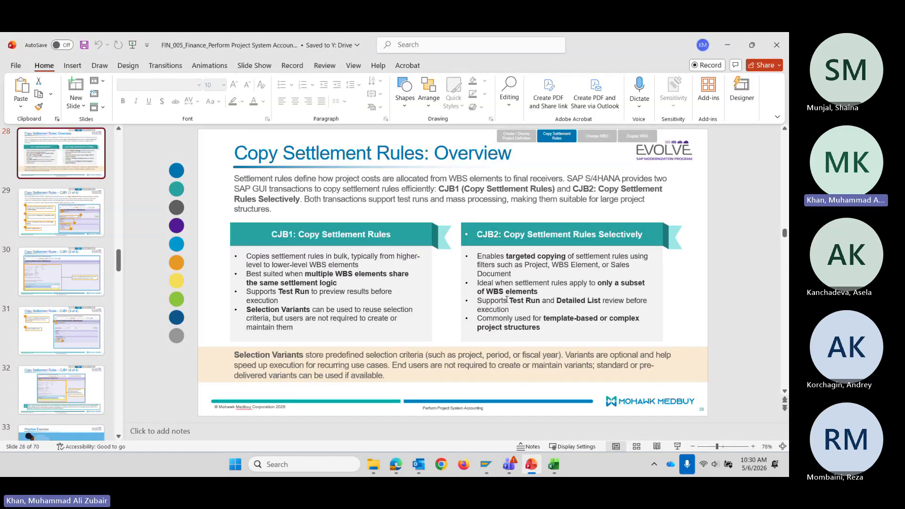
key(alt+Tab)
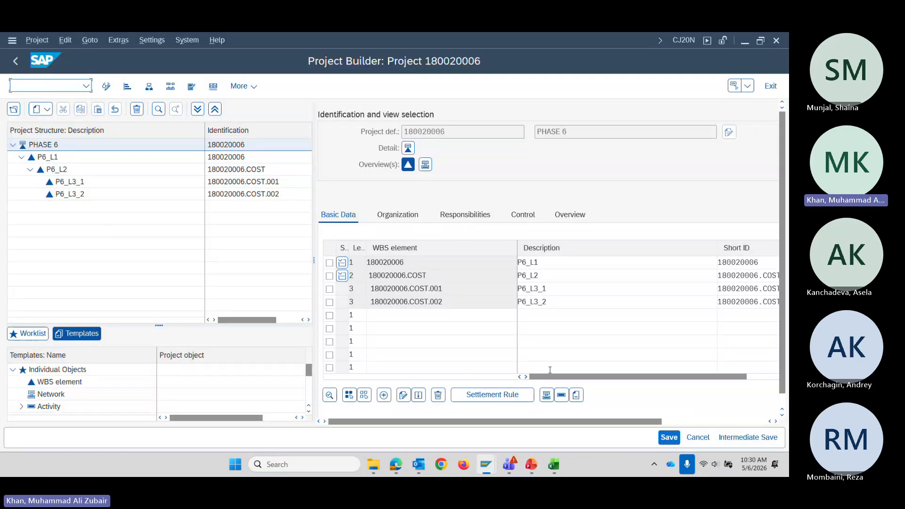
click(670, 438)
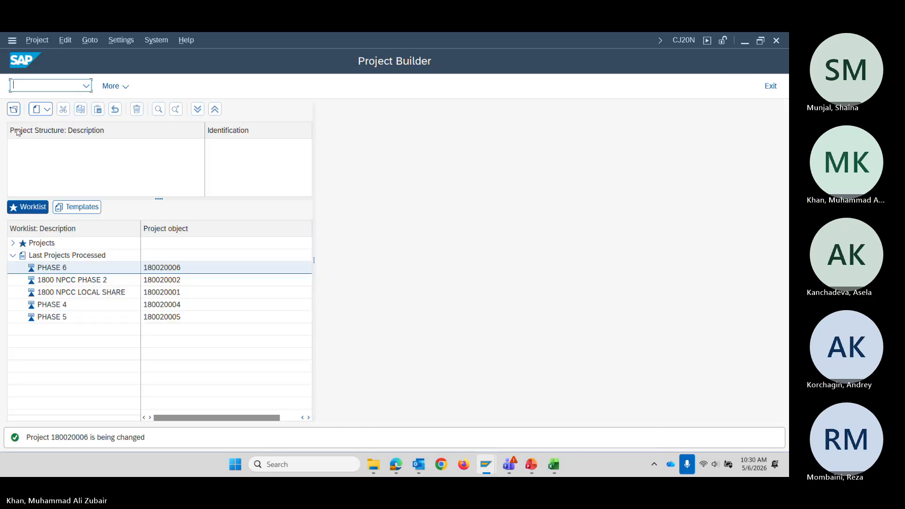
Switch to PowerPoint to view the Copy Settlement Rules: Overview slide, and return to the SAP Project Builder.
key(alt+Tab)
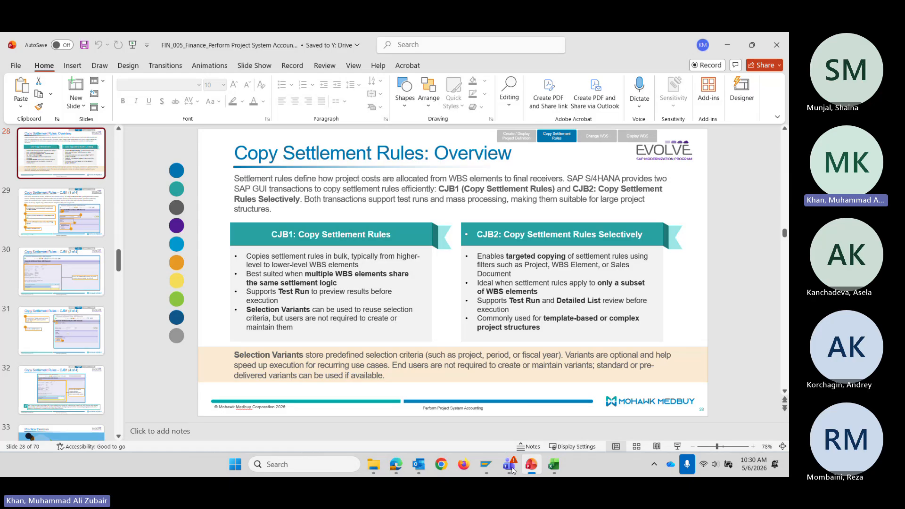
mouse_move(487, 467)
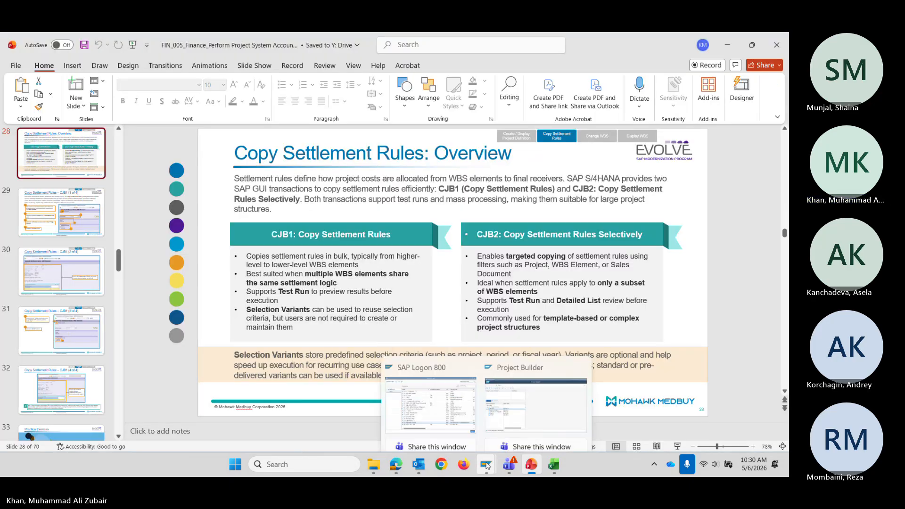
click(514, 403)
Reopen PHASE 6, expand P6_L1 and P6_L2, and display the details of the level-3 WBS element P6_L3_1.
click(42, 271)
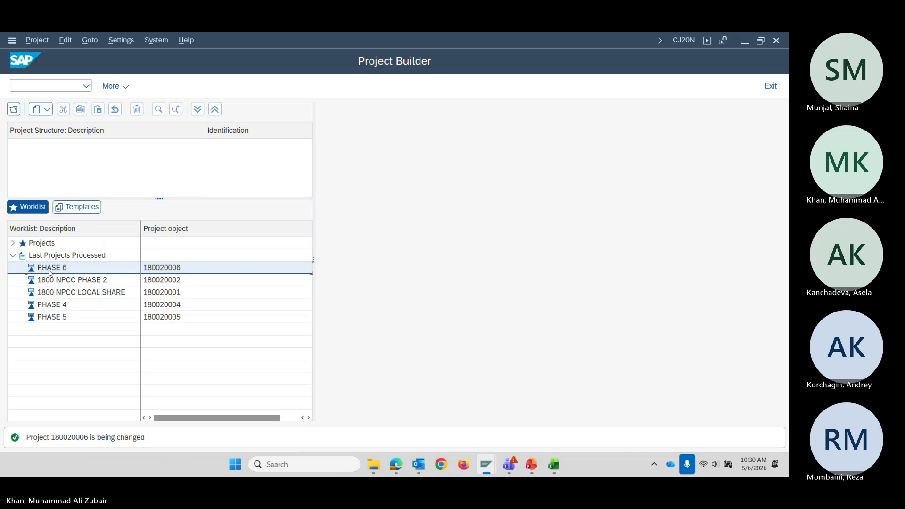
double_click(49, 269)
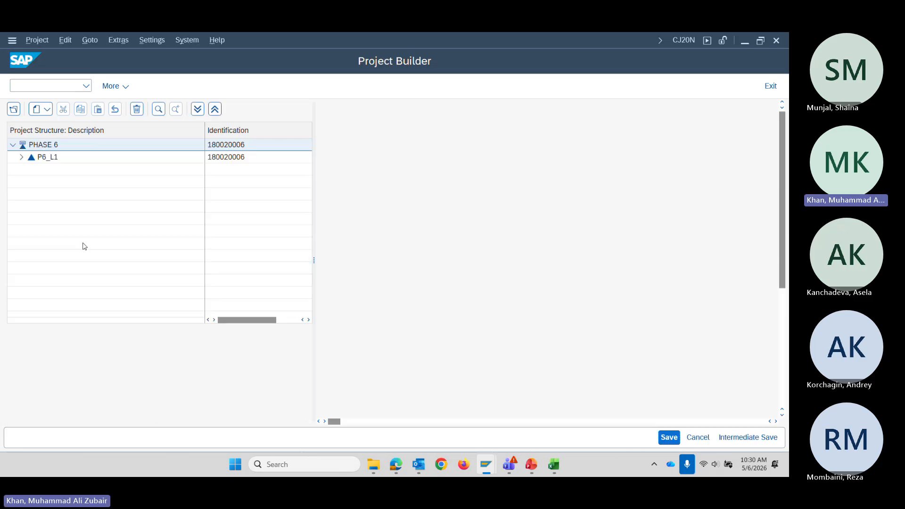
click(21, 157)
click(30, 169)
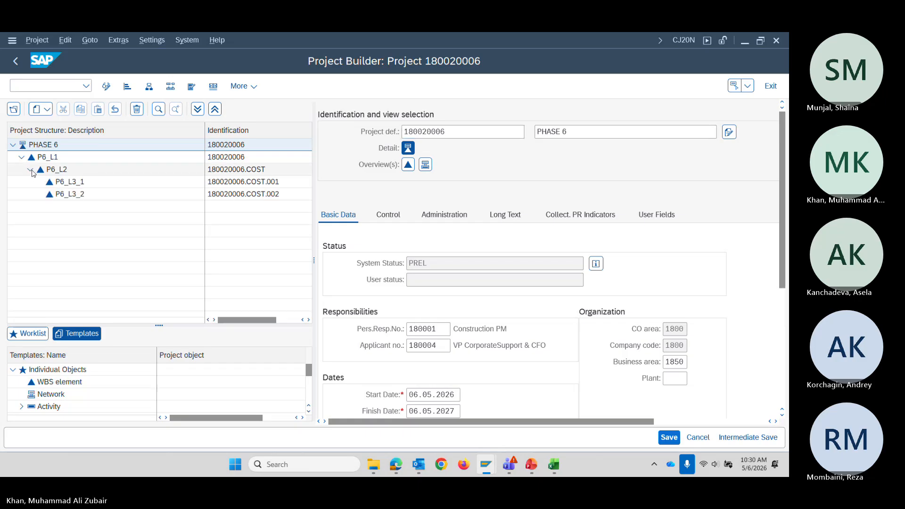
click(87, 185)
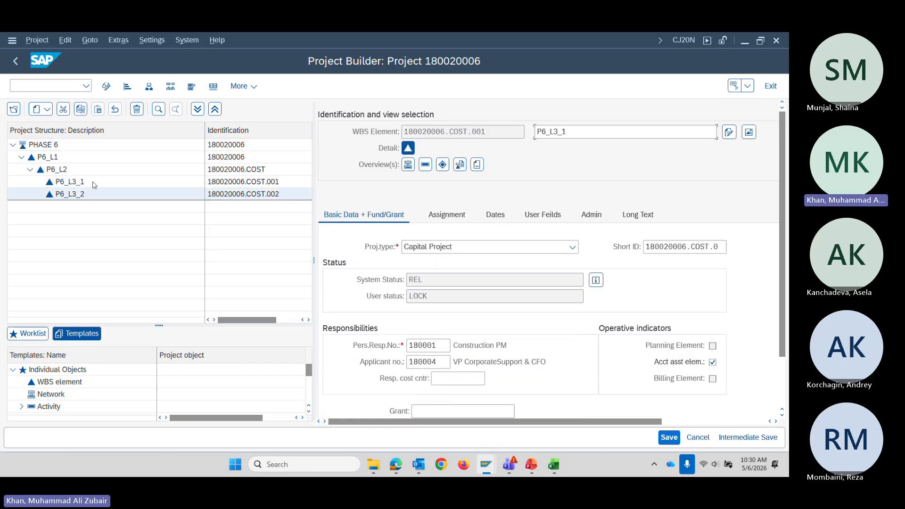
Display the level-3 WBS element P6_L3_1, copy its ID 180020006.COST.001 and switch to Excel.
click(115, 196)
click(272, 184)
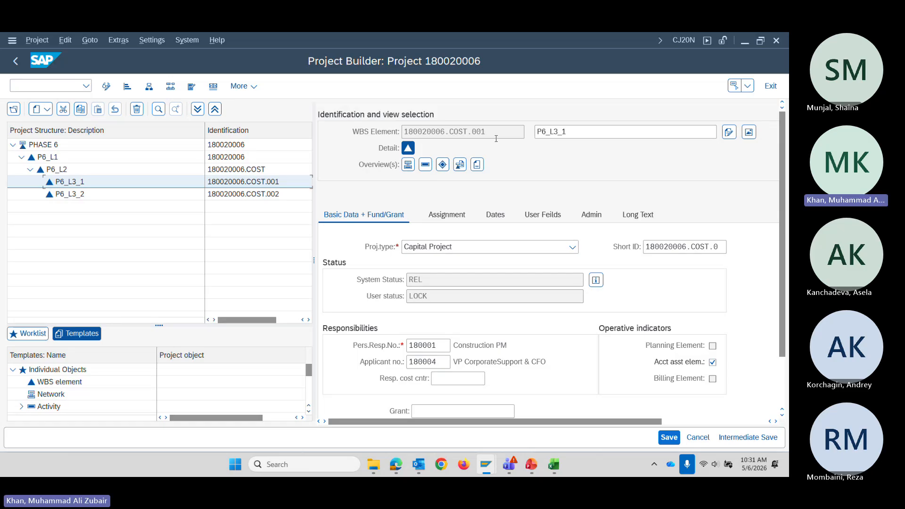
drag(496, 138, 389, 133)
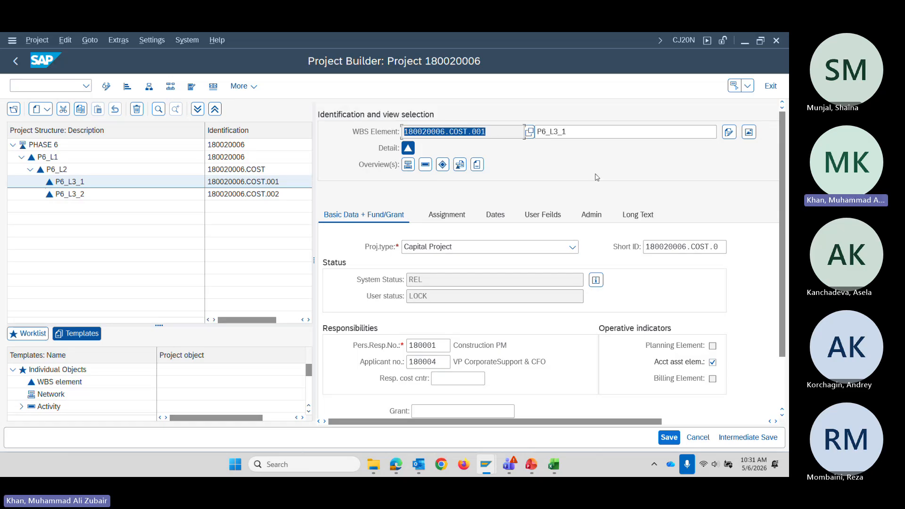
key(ctrl+c)
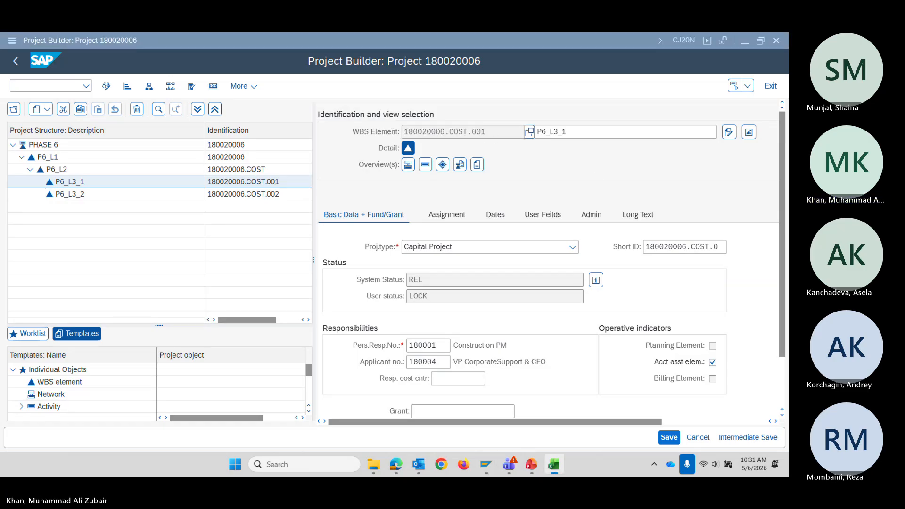
Return to SAP, copy the WBS element ID 180020006.COST.002 of P6_L3_2 and switch to Excel.
click(283, 190)
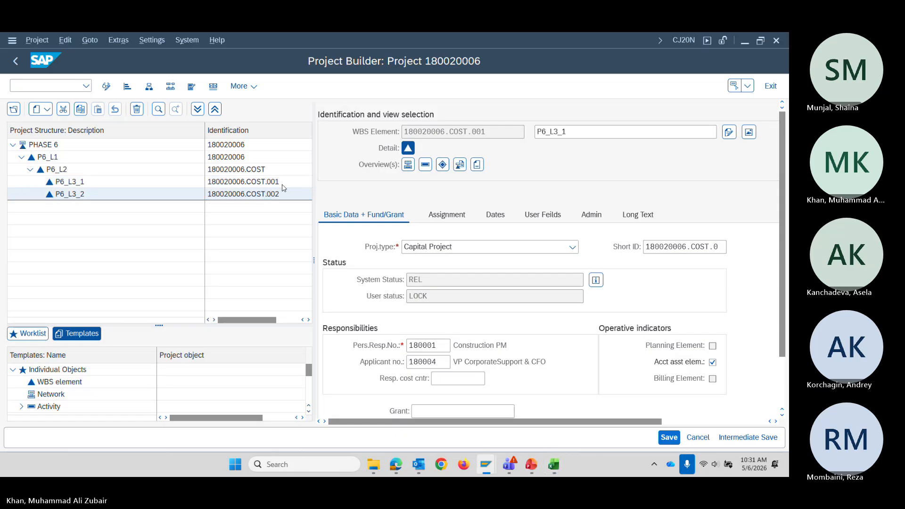
drag(492, 132, 376, 132)
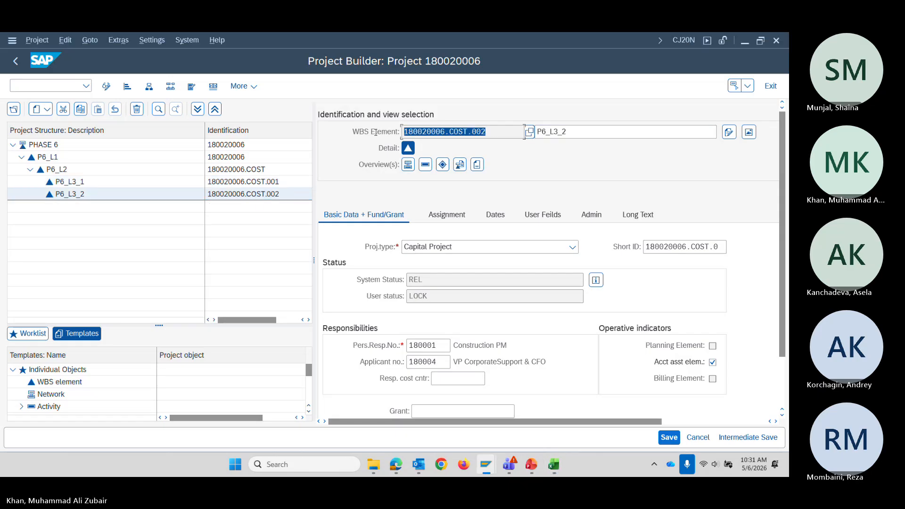
key(ctrl+c)
key(alt+Tab)
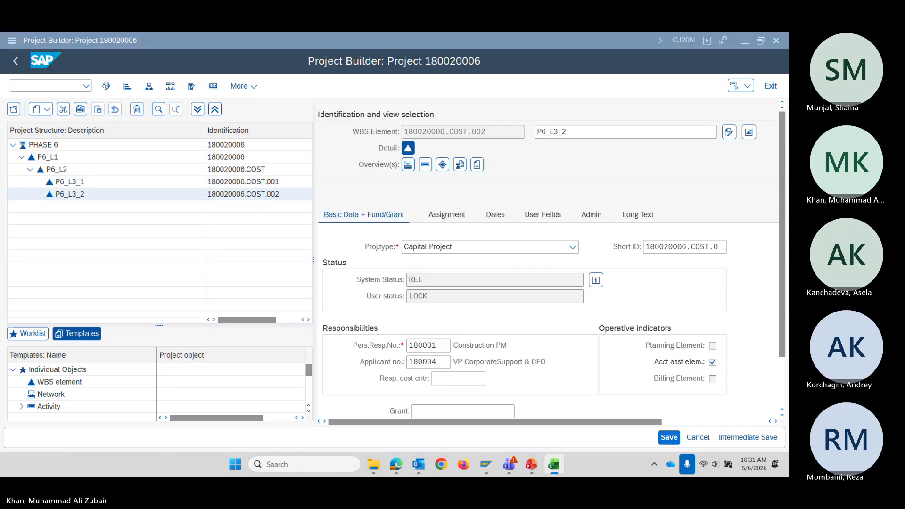
Select the WBS element IDs of P6_L2 and P6_L1 in SAP for transfer, switching to Excel after each one.
click(247, 170)
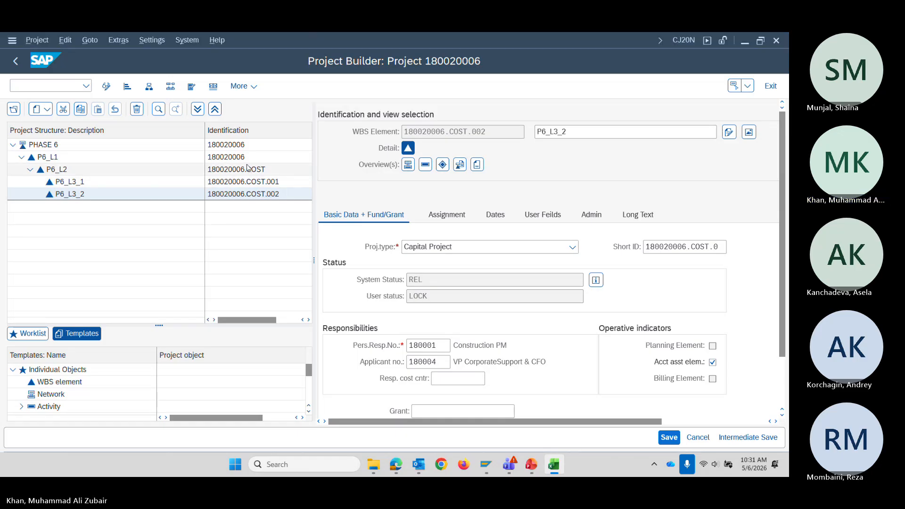
drag(480, 132, 402, 132)
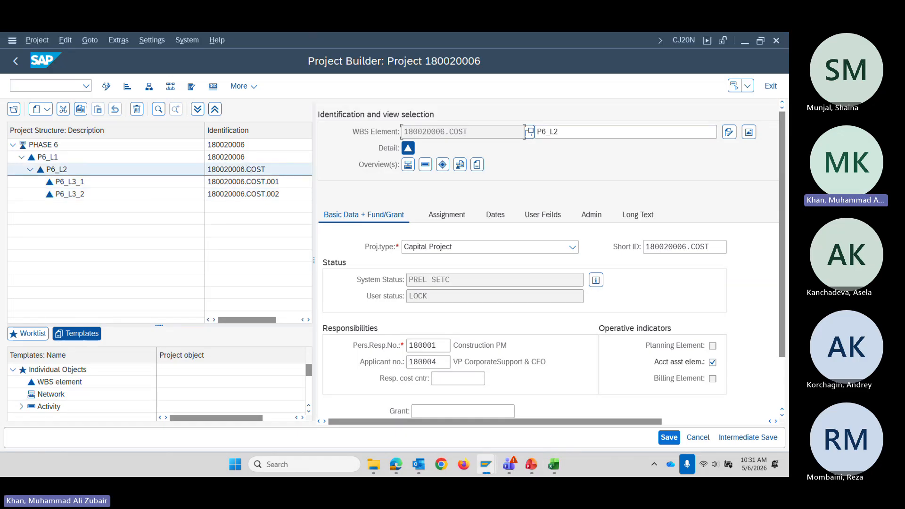
key(alt+Tab)
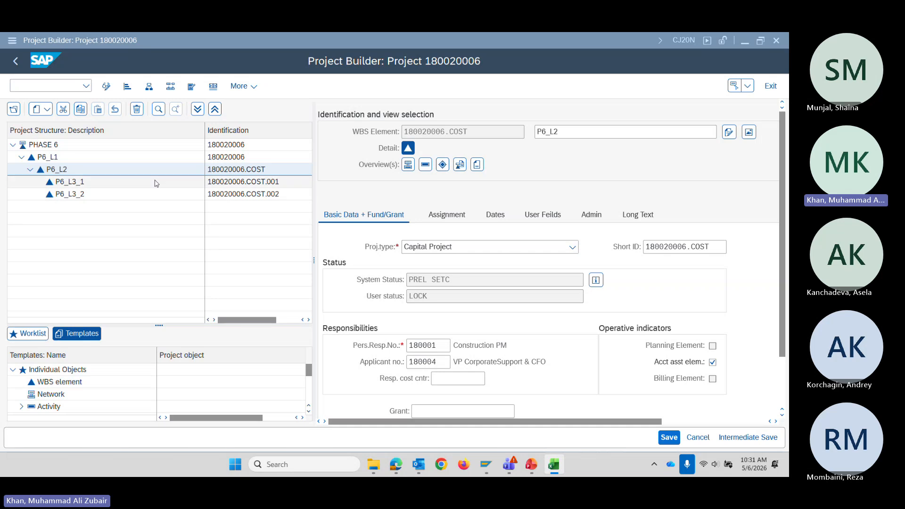
click(73, 159)
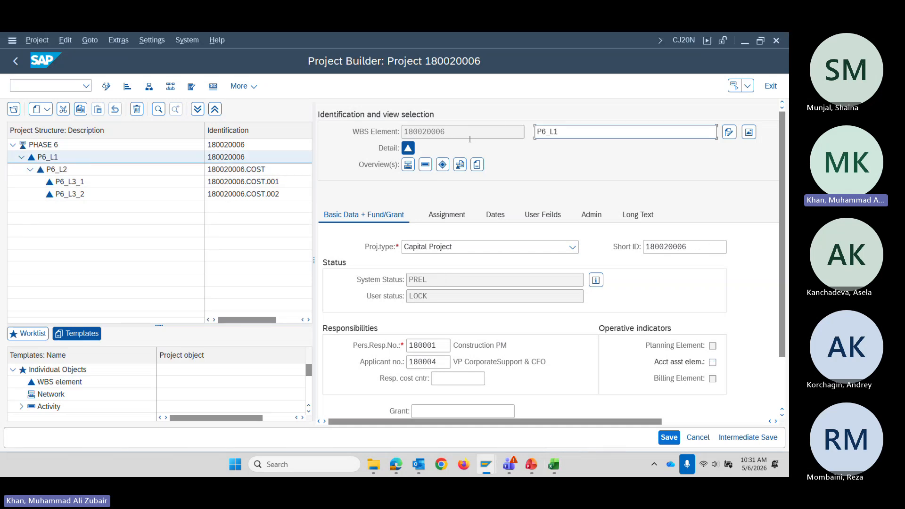
drag(469, 135, 369, 134)
click(397, 144)
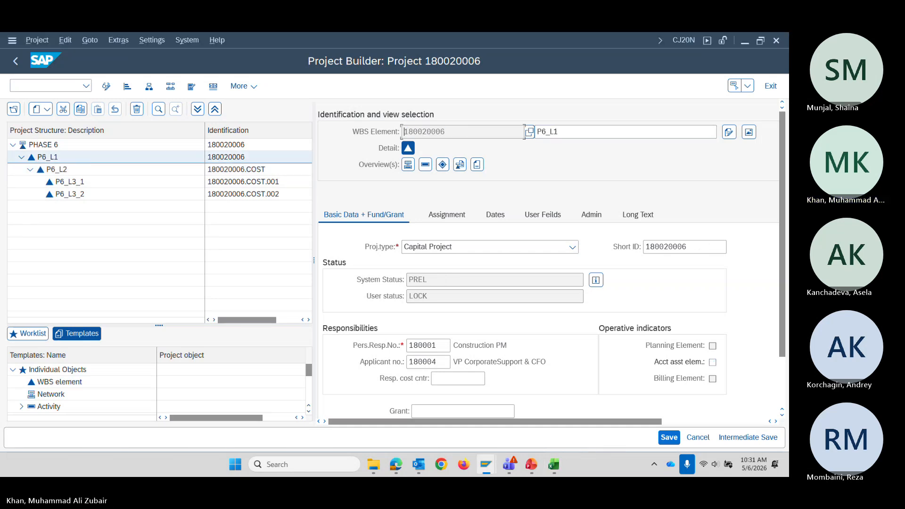
key(alt+Tab)
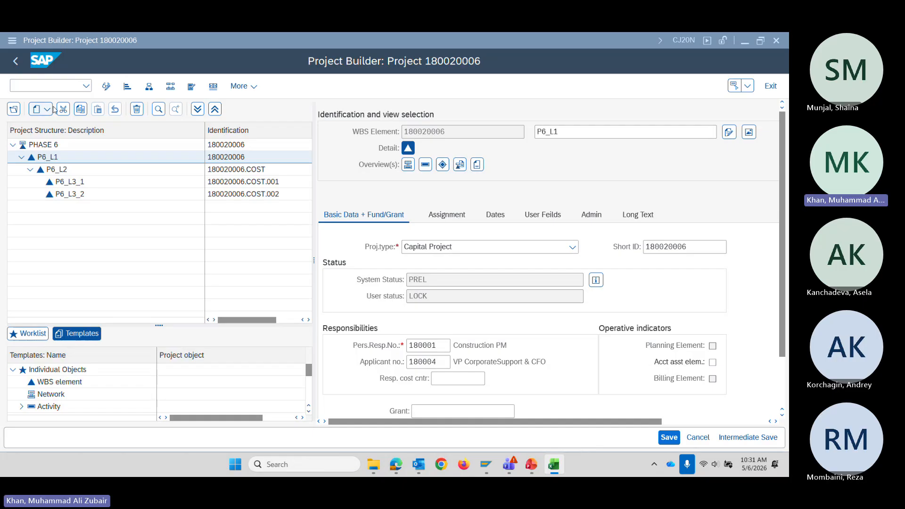
Open transaction FMMDAUTO and enable Process Funded Programs for FM area 1800.
click(56, 88)
text(/N)
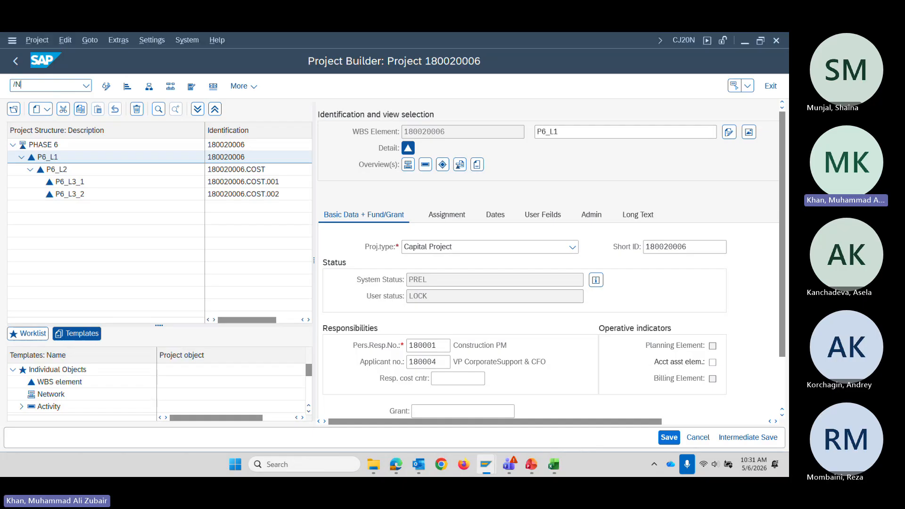
text(FMMDAUTO)
key(Return)
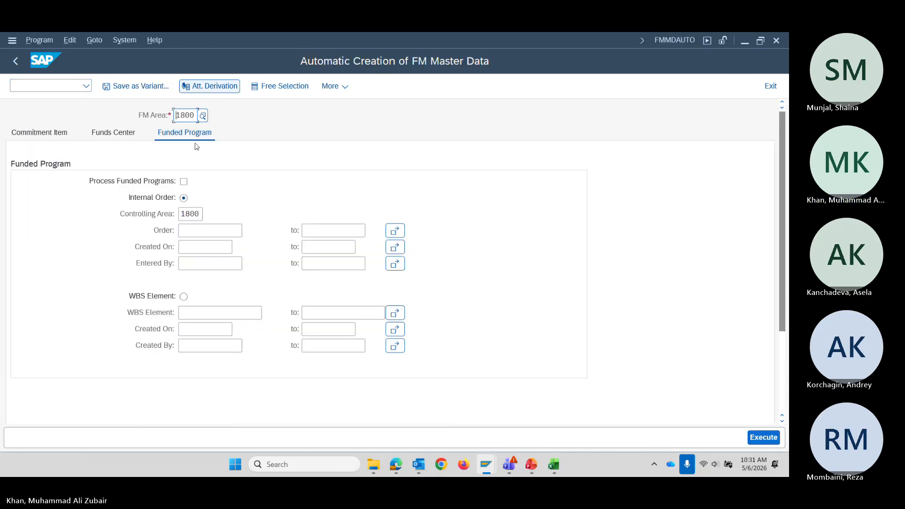
click(184, 181)
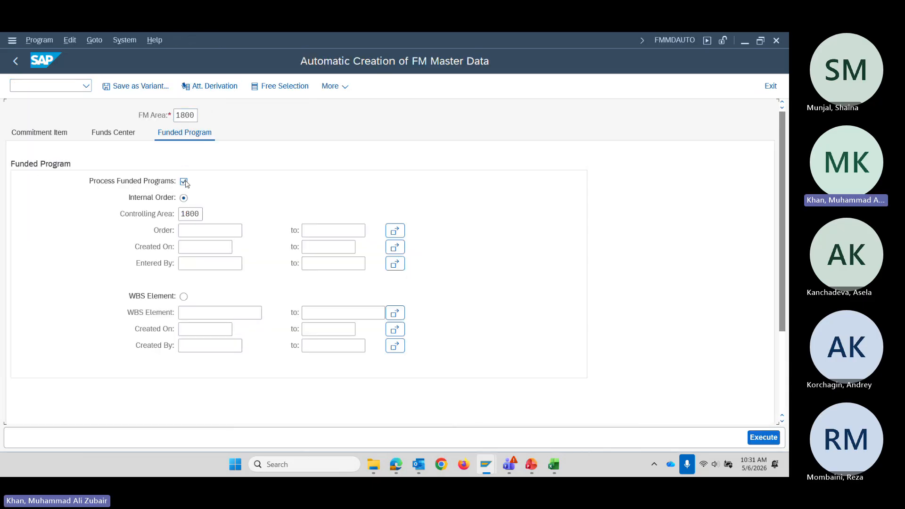
Select processing by WBS element and enter the range 180020006.COST.001 to 180020006.COST.002, copying the IDs from Excel.
click(196, 313)
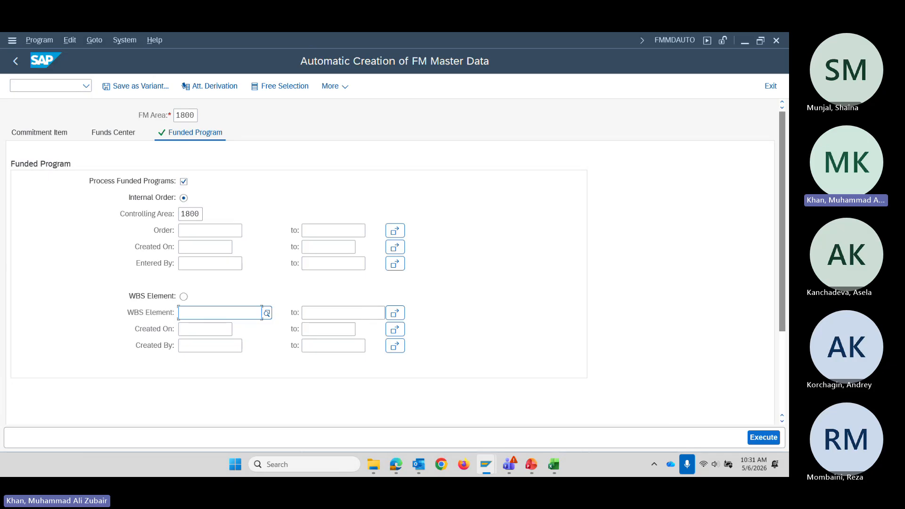
key(alt+Tab)
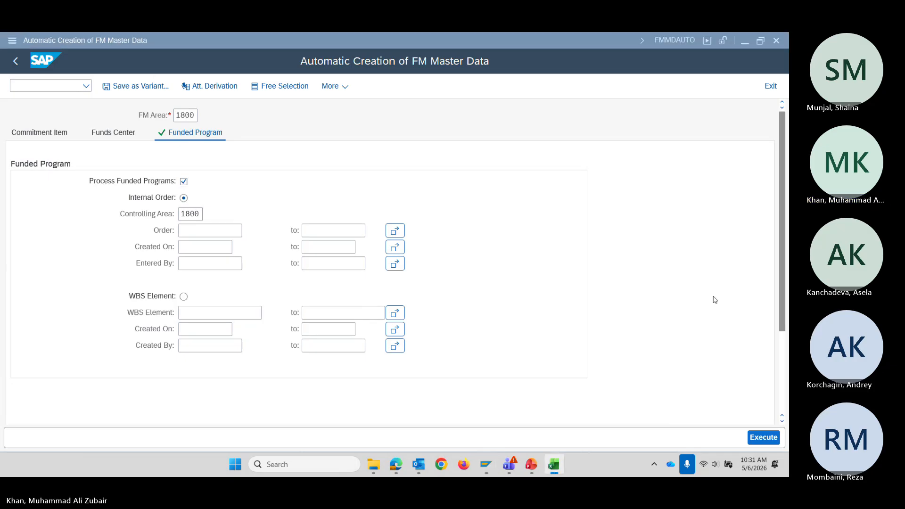
click(232, 316)
click(231, 314)
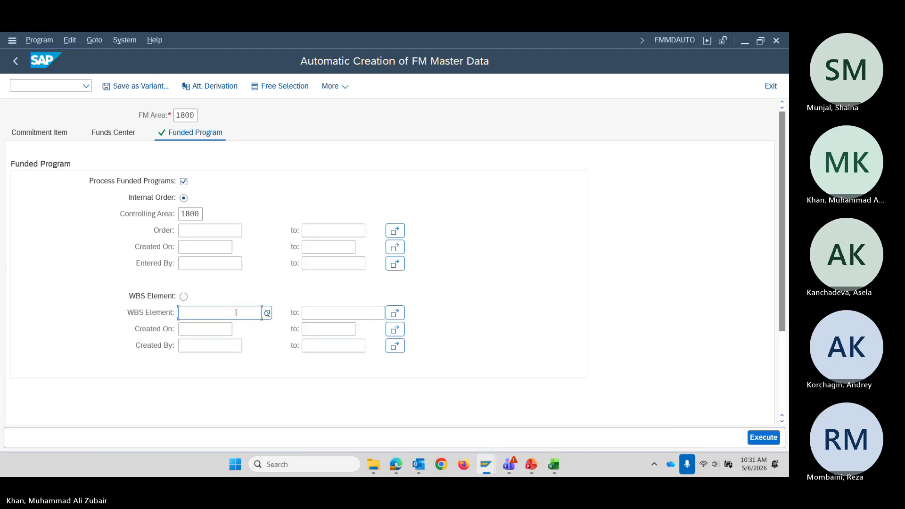
key(ctrl+v)
key(alt+Tab)
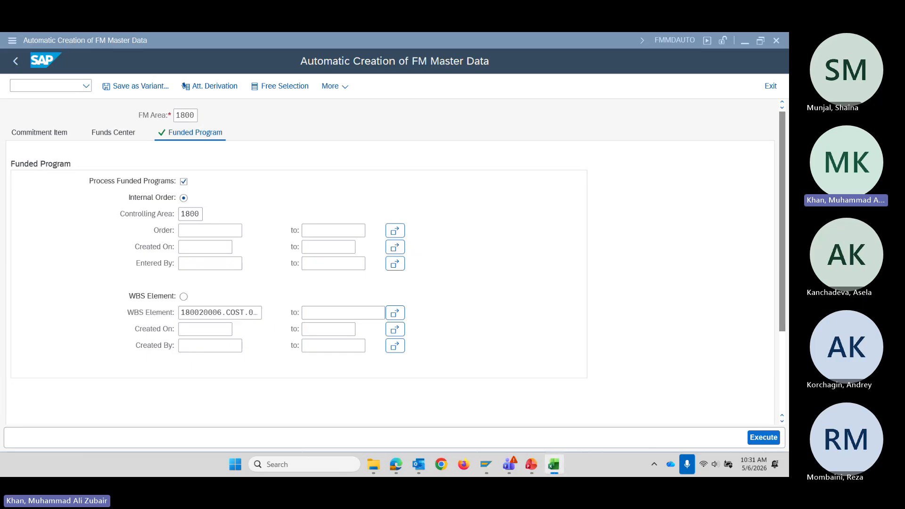
click(355, 313)
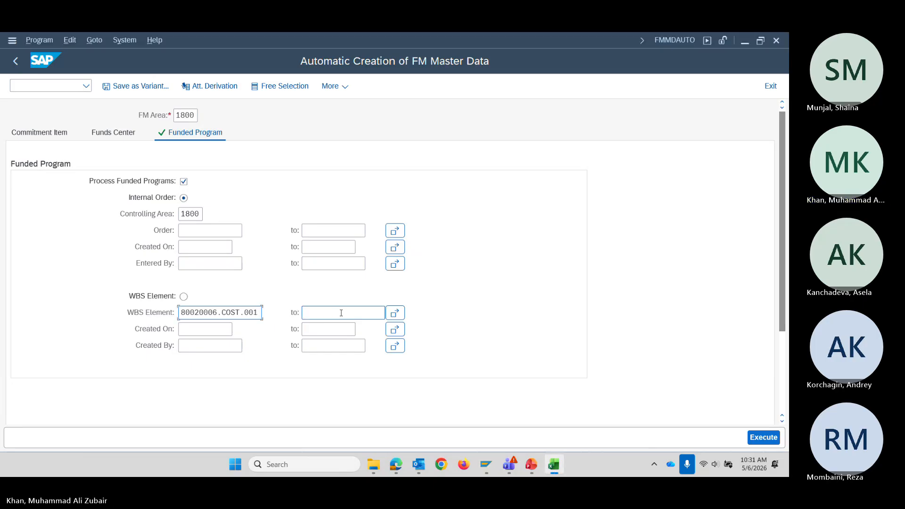
key(ctrl+v)
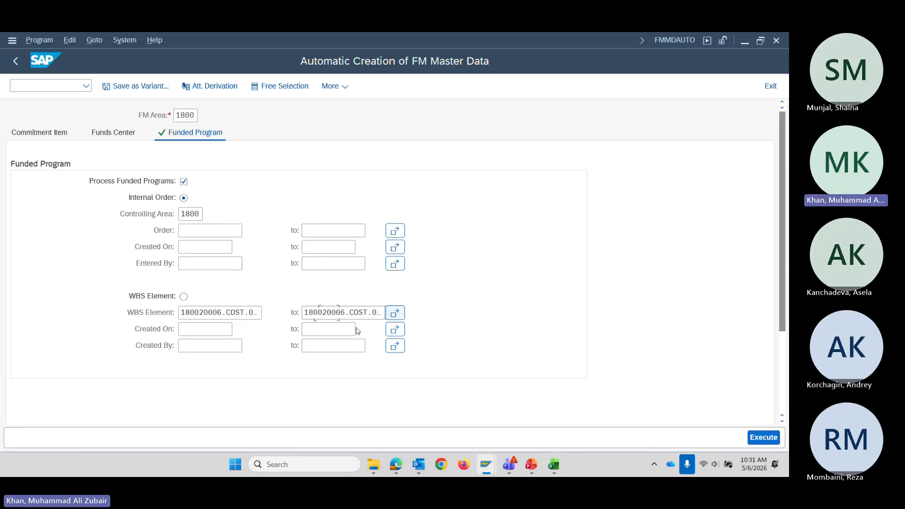
click(197, 312)
click(183, 297)
Execute the funded program creation as a test run for the two level-3 WBS elements.
click(364, 351)
scroll(360, 373, down, 4)
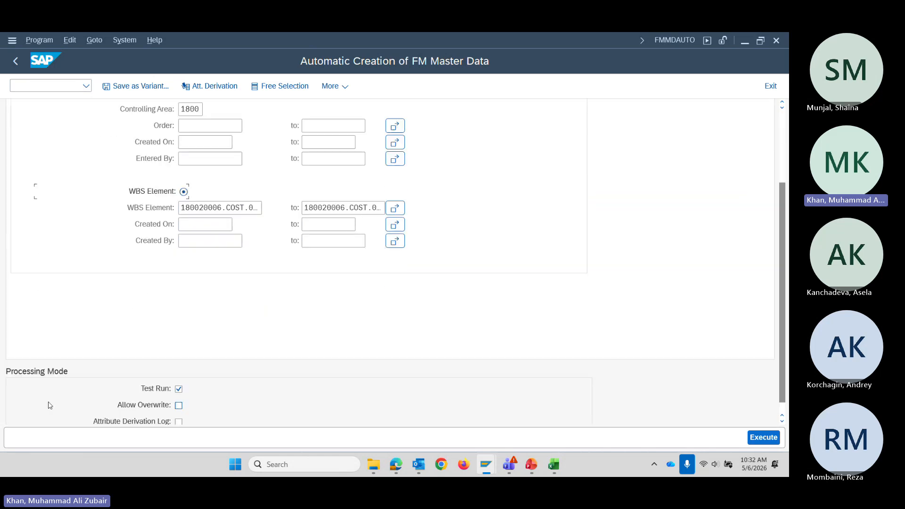
click(764, 437)
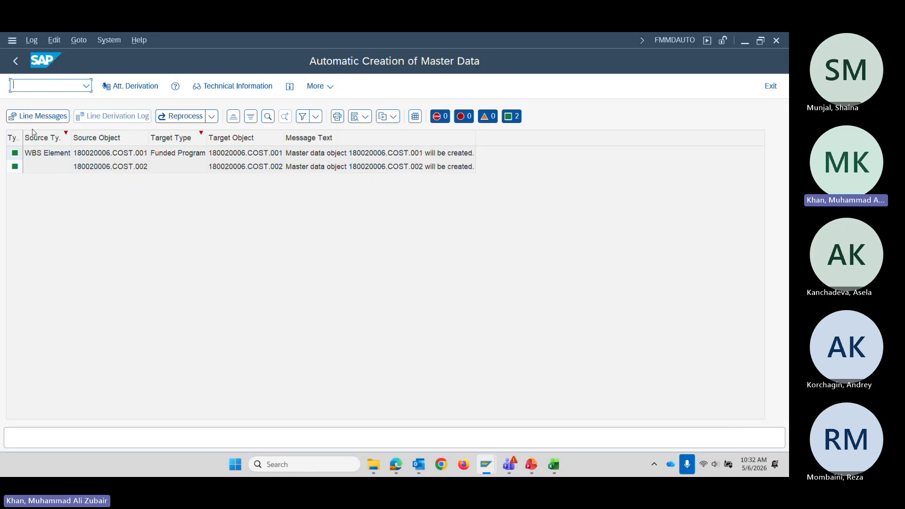
Return to the selection screen, disable Test Run and execute the actual creation of the funded programs.
click(16, 61)
scroll(160, 364, down, 5)
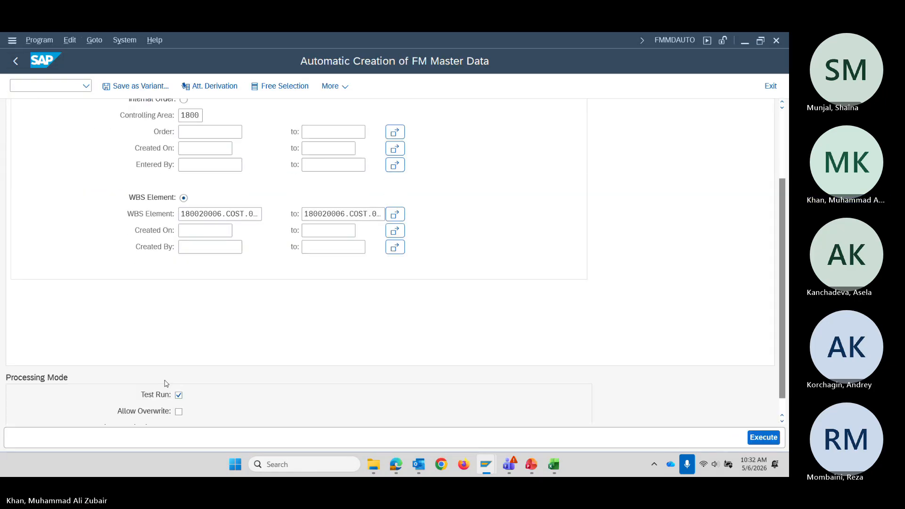
click(178, 375)
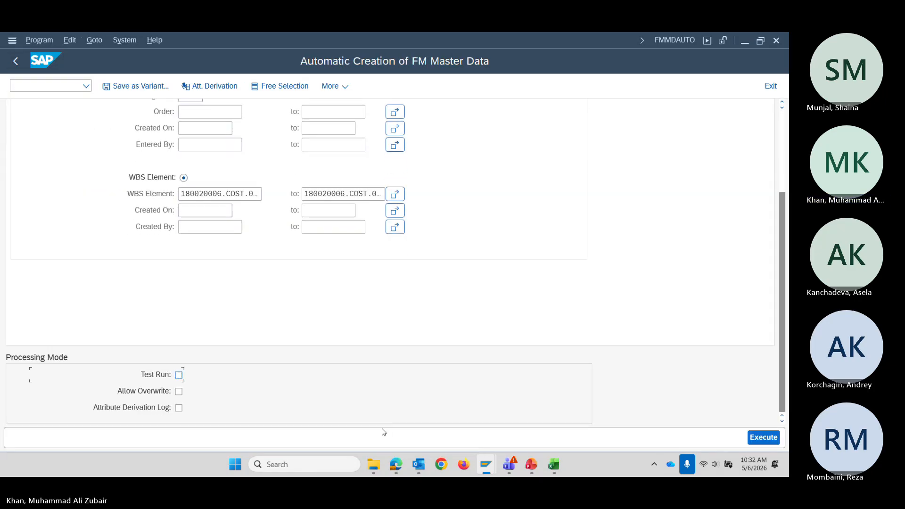
click(764, 437)
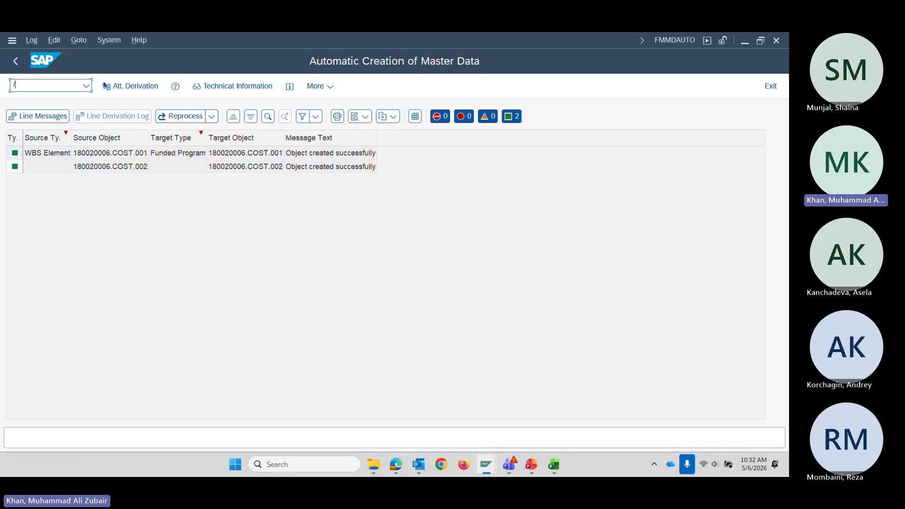
Open transaction CJB2 for generating settlement rules selectively for project 180020006.
text(CJ88)
key(Return)
text(/NCJ)
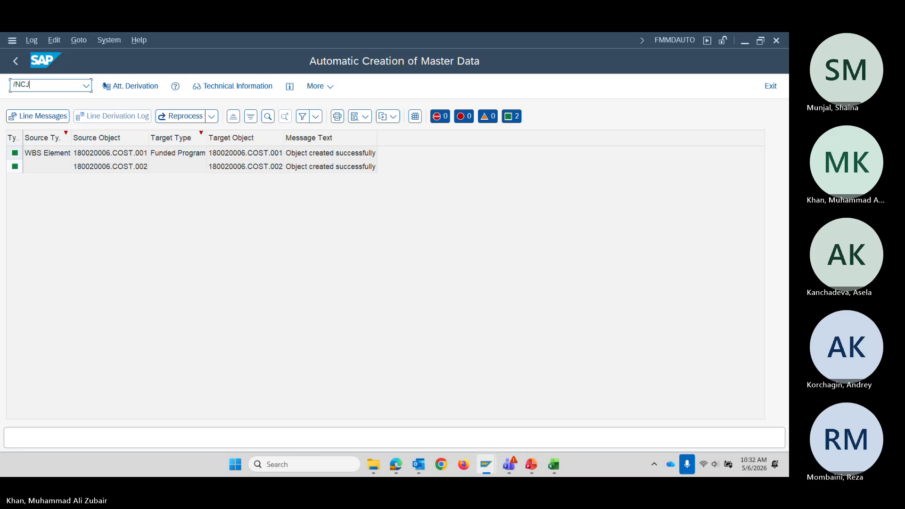
text(B2)
key(Return)
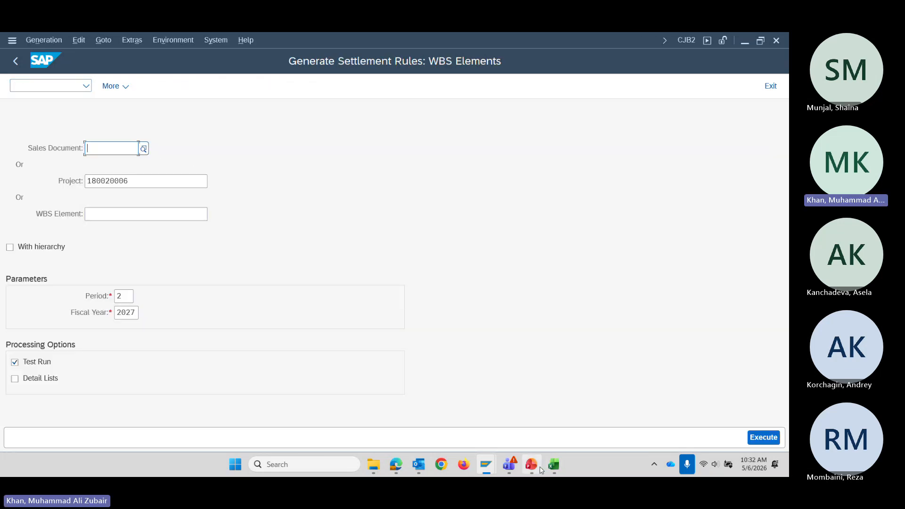
Switch to transaction CJB1 for generating settlement rules of WBS elements in bulk.
mouse_move(542, 470)
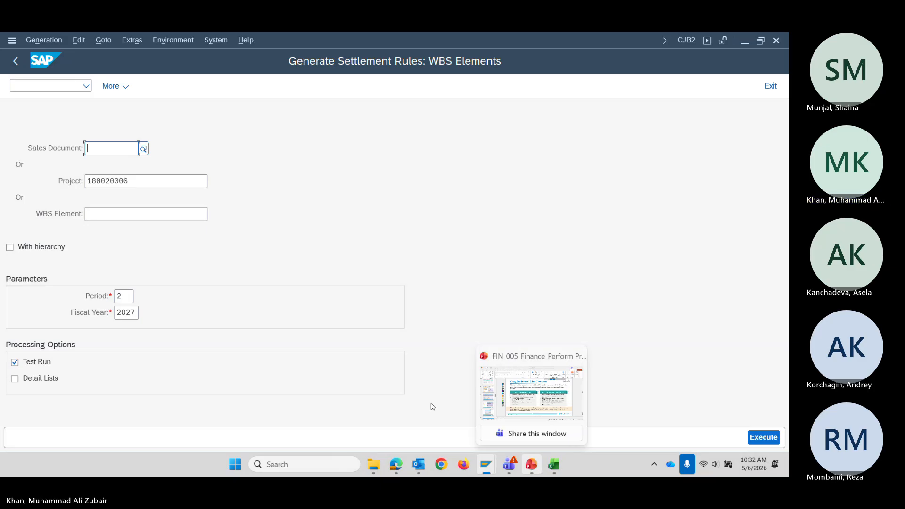
click(41, 83)
text(/)
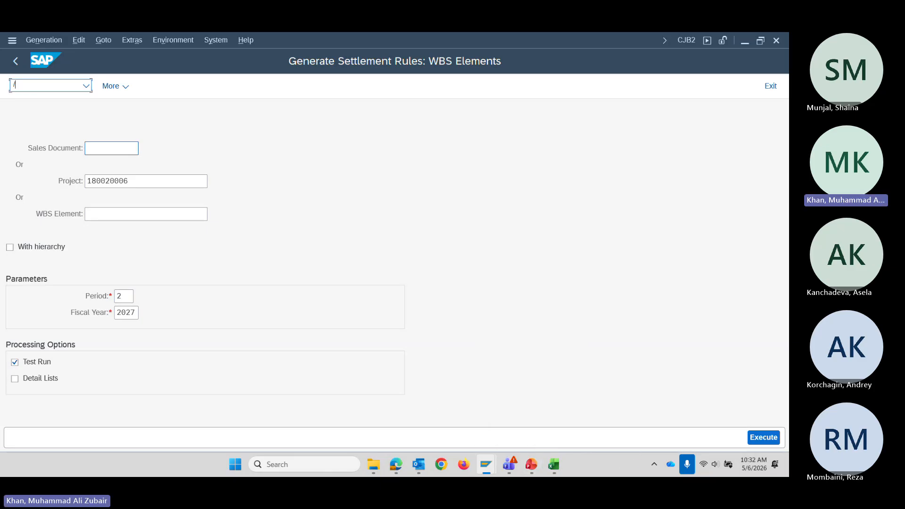
text(NCJB1)
key(Return)
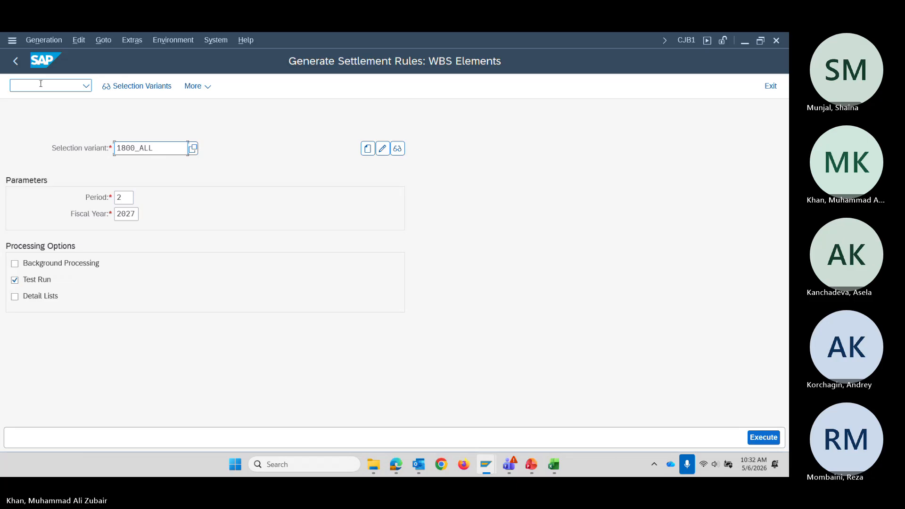
Consult the CJB1 section of the PowerPoint overview slide, return to SAP and execute the test run for variant 1800_ALL, period 2, fiscal year 2027.
click(531, 464)
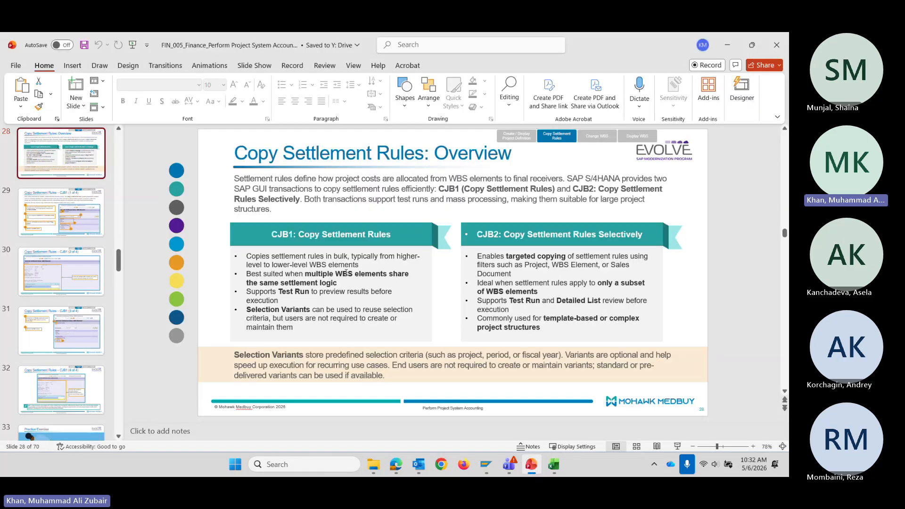
click(344, 265)
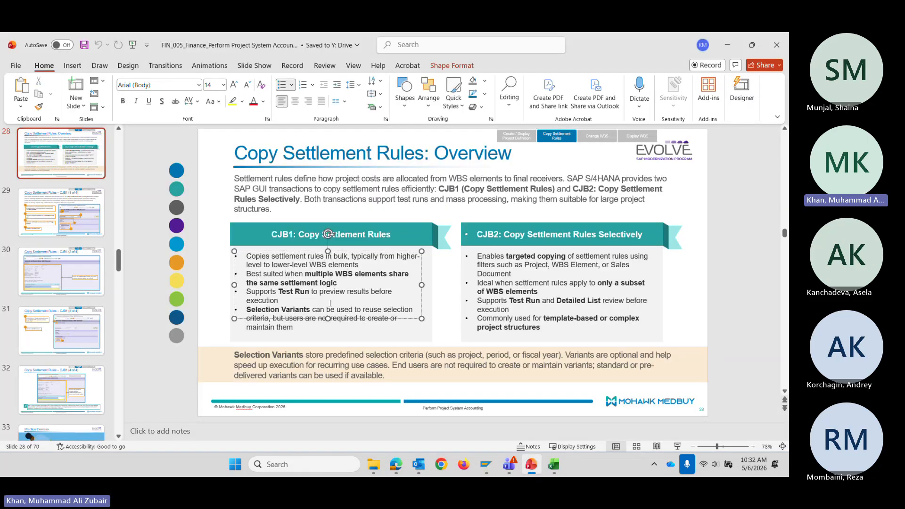
click(727, 45)
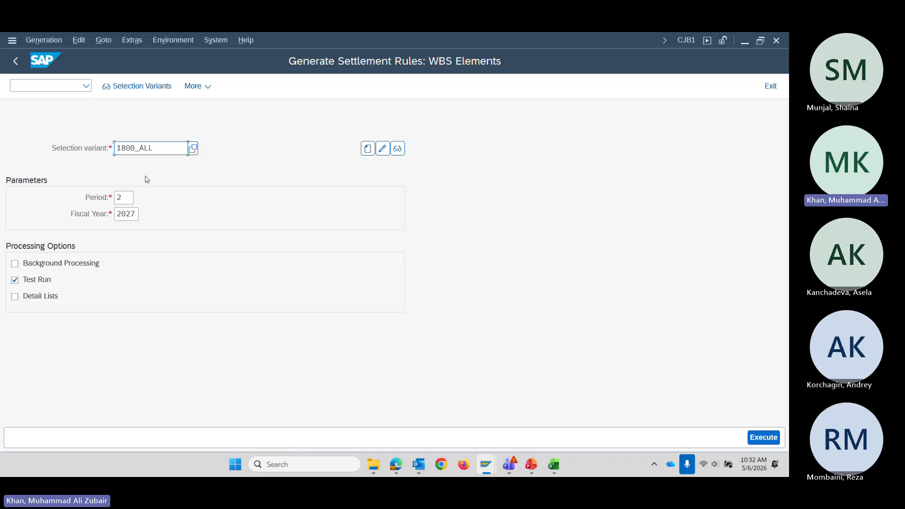
click(777, 442)
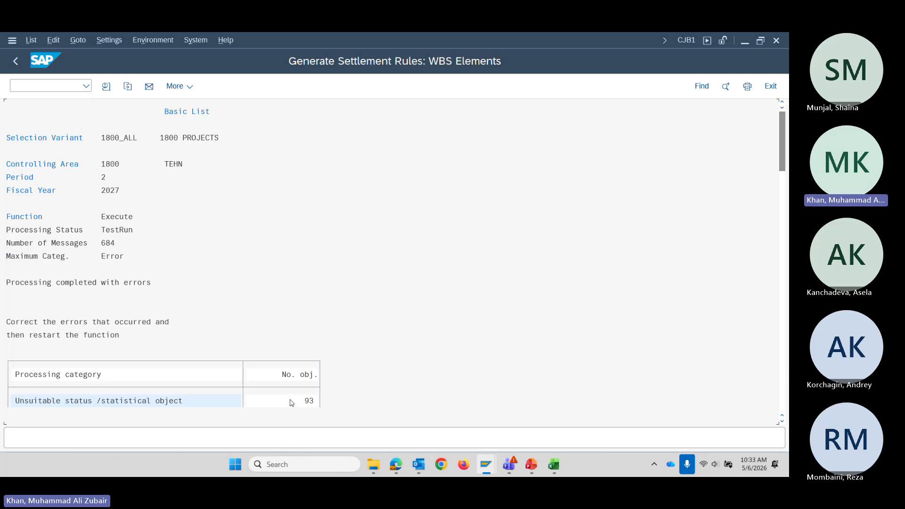
Review the processing categories and their object counts in the CJB1 test run's basic list.
scroll(226, 371, down, 5)
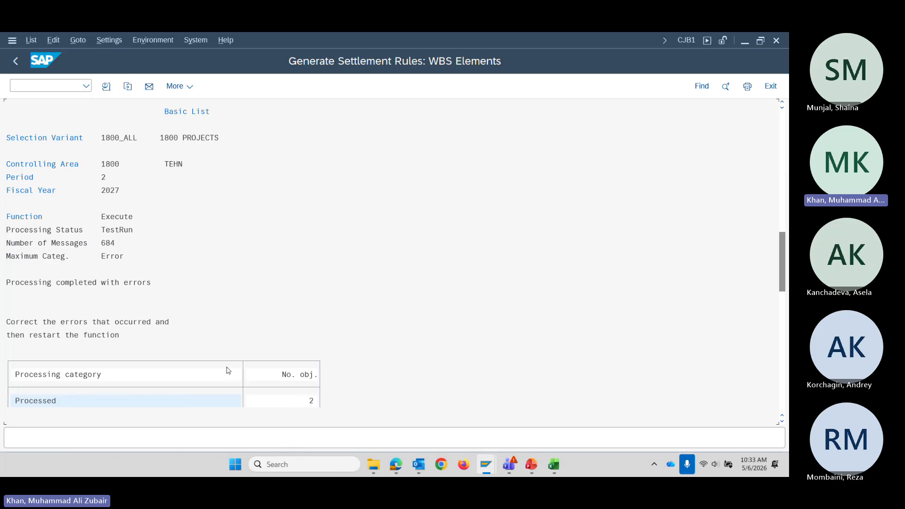
scroll(224, 372, up, 5)
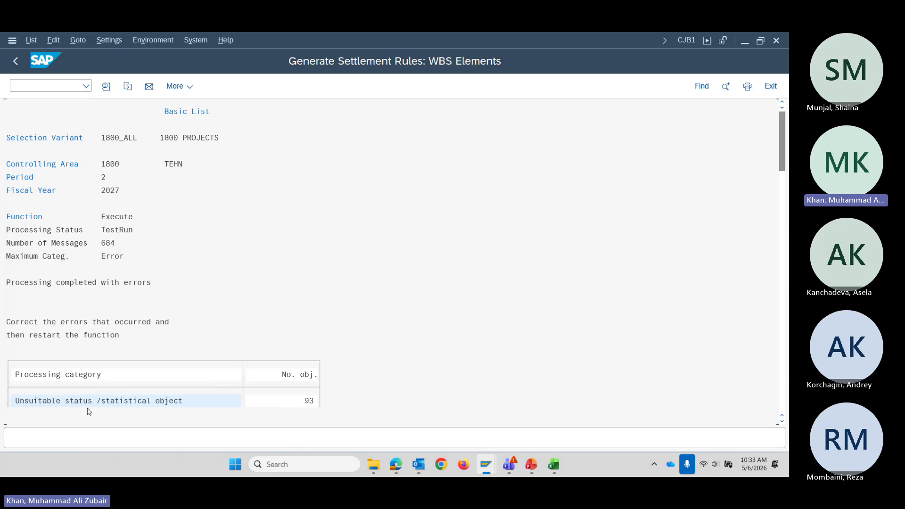
scroll(219, 401, down, 3)
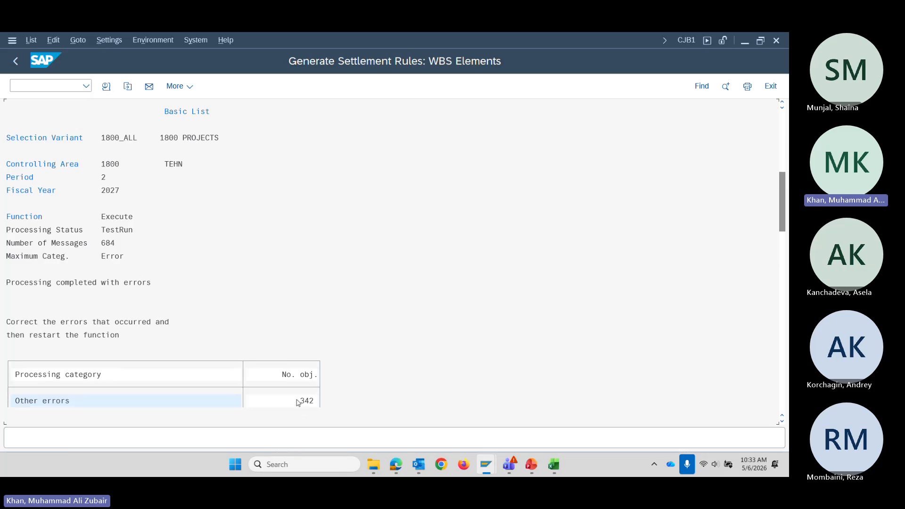
scroll(288, 401, down, 1)
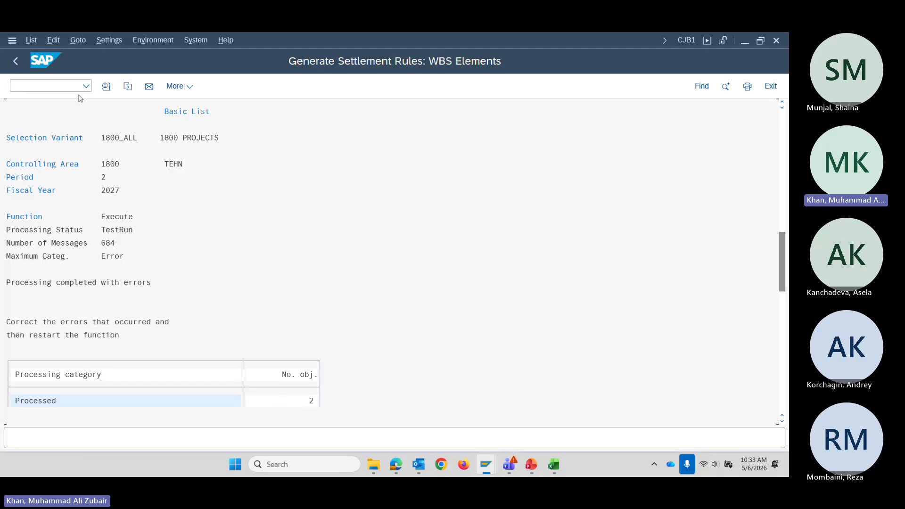
Leave the CJB1 result list and open transaction CJB2 for selective settlement rule generation.
click(18, 61)
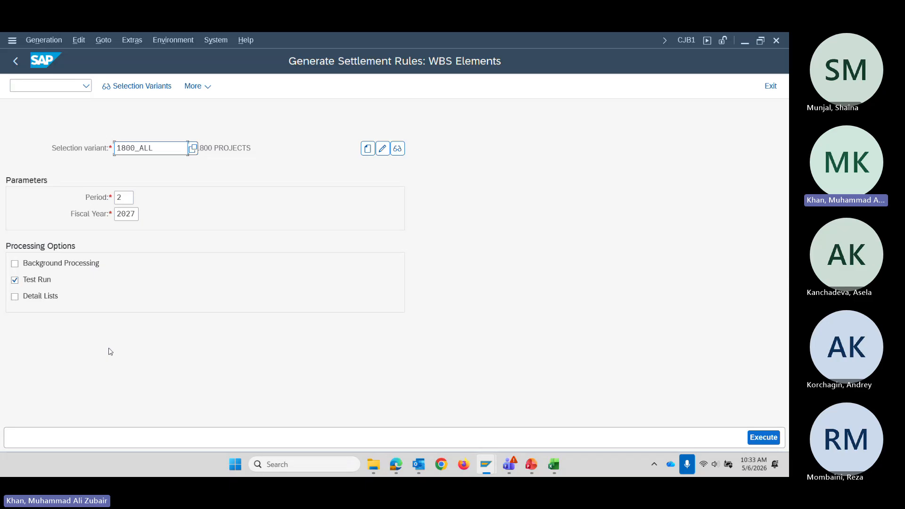
click(14, 85)
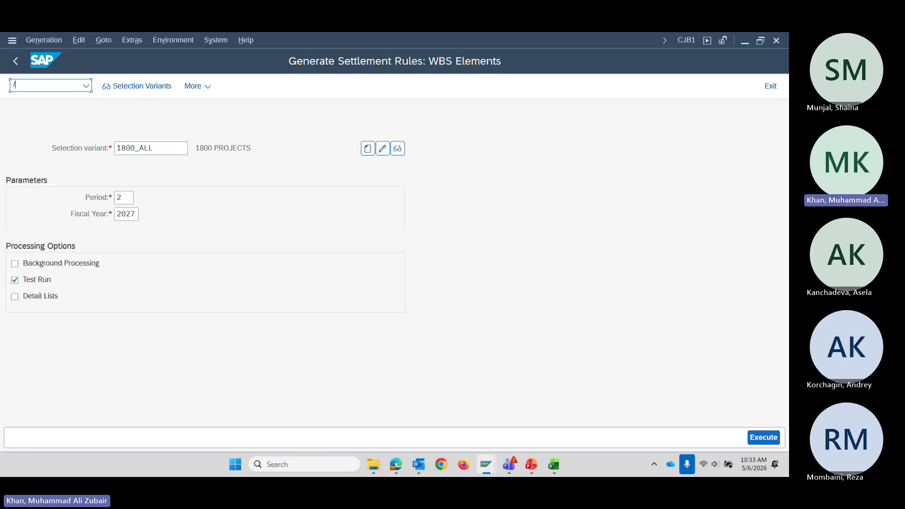
text(/NCJB2)
key(Return)
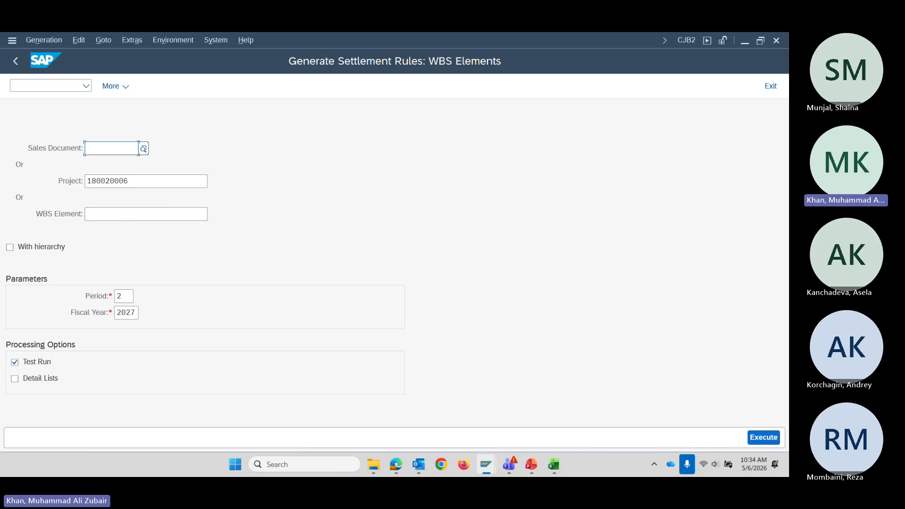
Enter WBS element 180020006.COST.001 in place of the project and execute the test run for period 2, fiscal year 2027.
key(alt+Tab)
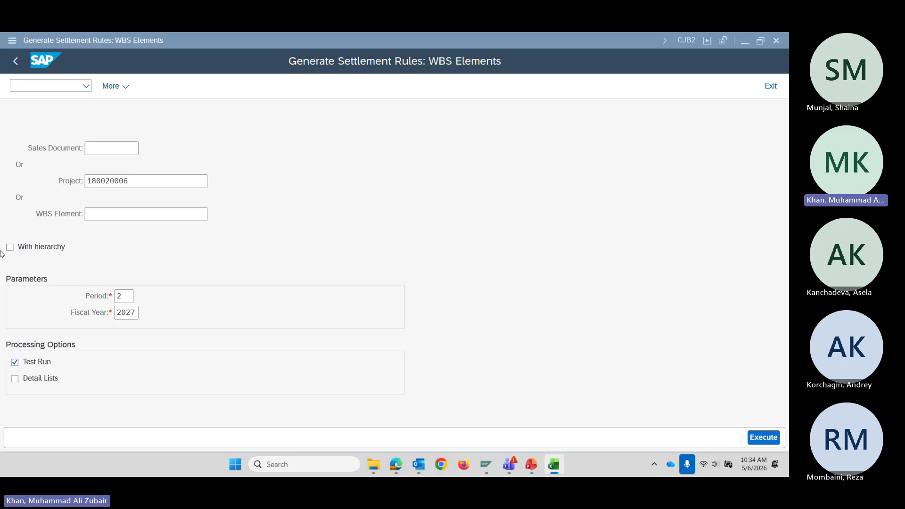
click(120, 215)
text(180020006.COST.001)
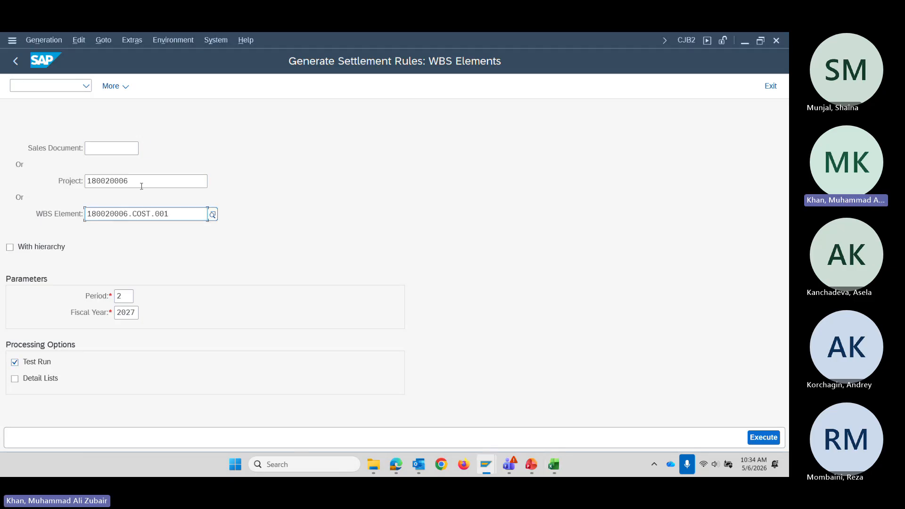
click(140, 183)
key(BackSpace)
key(BackSpace)
key(BackSpace)
key(BackSpace)
key(BackSpace)
key(BackSpace)
key(BackSpace)
key(BackSpace)
key(BackSpace)
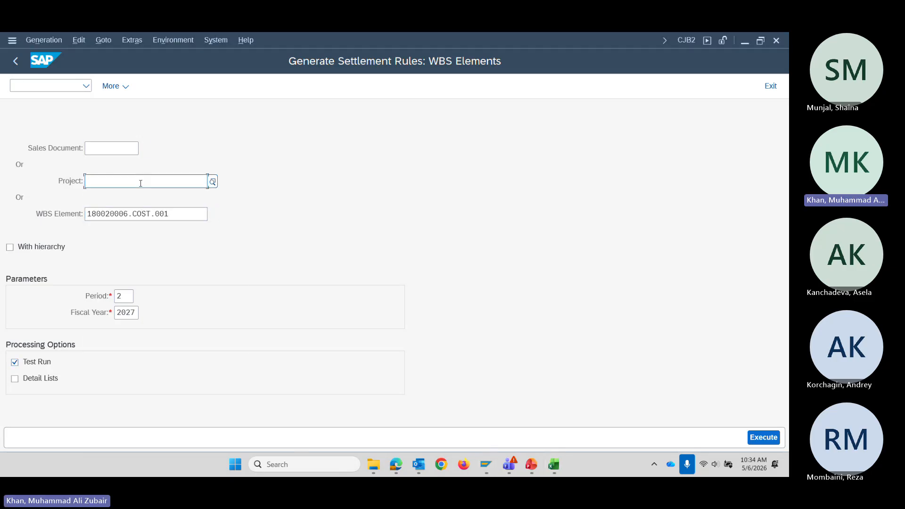
key(Escape)
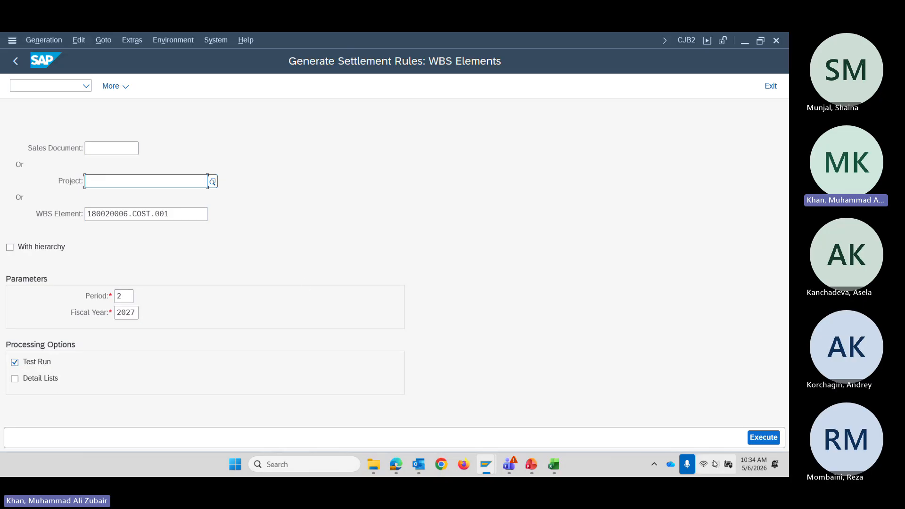
click(764, 438)
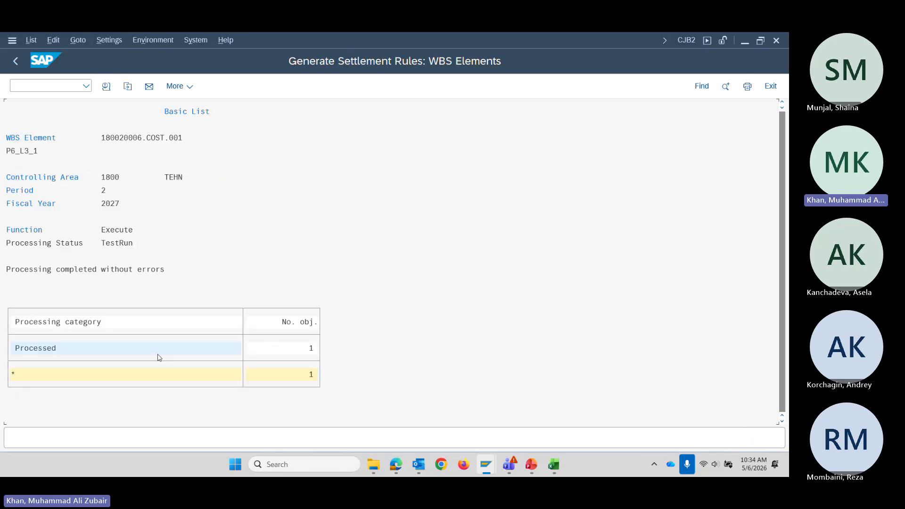
Return to the selection screen, replace the WBS element with project 180020006 and execute the test run.
click(14, 62)
drag(168, 215, 45, 215)
key(BackSpace)
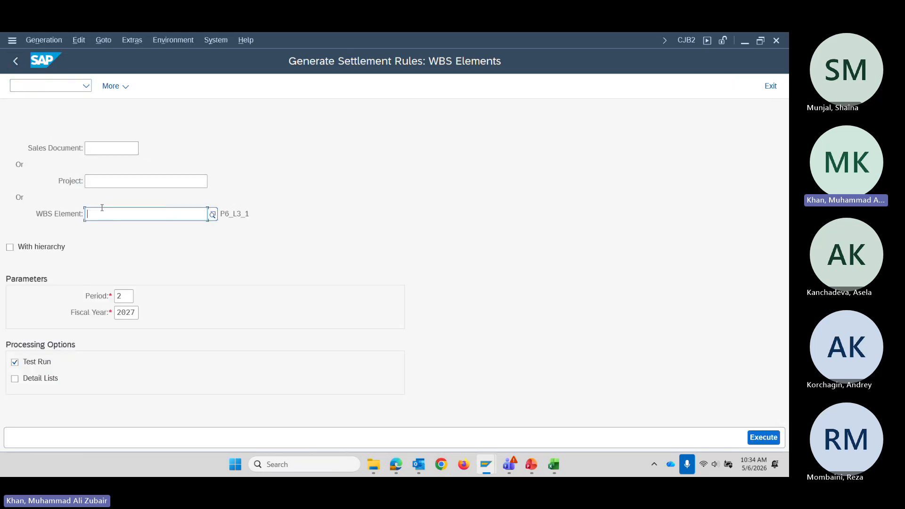
key(alt+Tab)
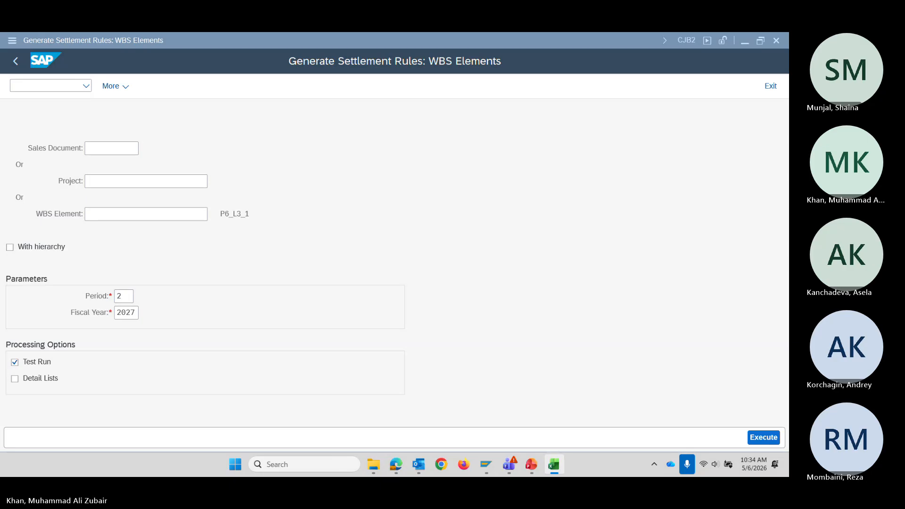
click(110, 183)
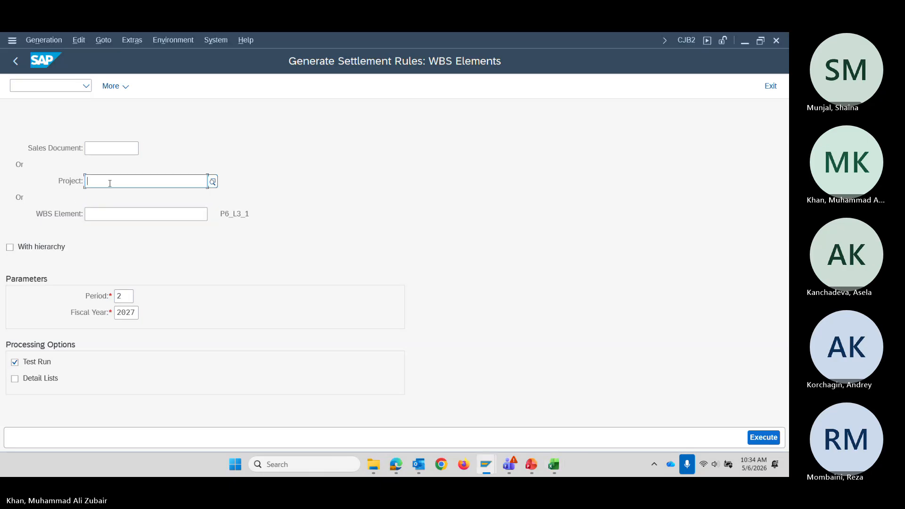
text(180020006)
click(764, 437)
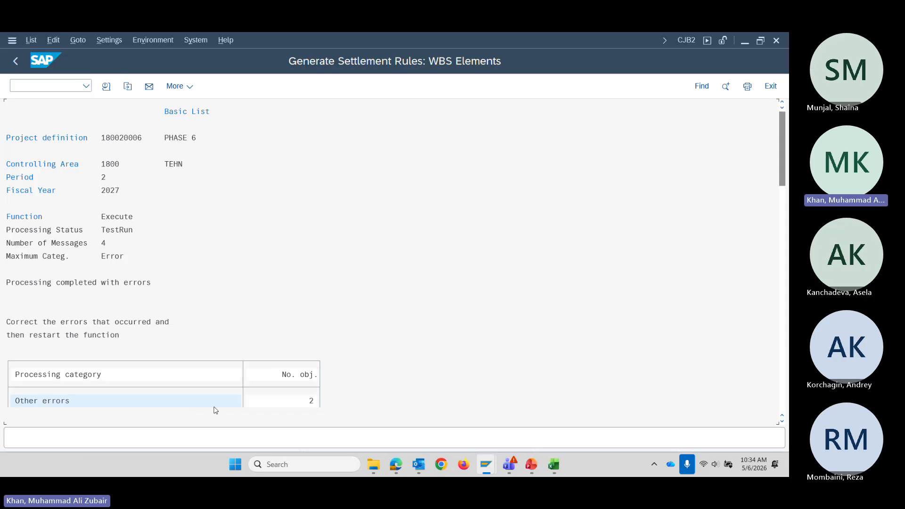
Review the project's result list, rerun the test from the selection screen and check the processing categories again.
scroll(221, 401, down, 2)
scroll(132, 401, up, 2)
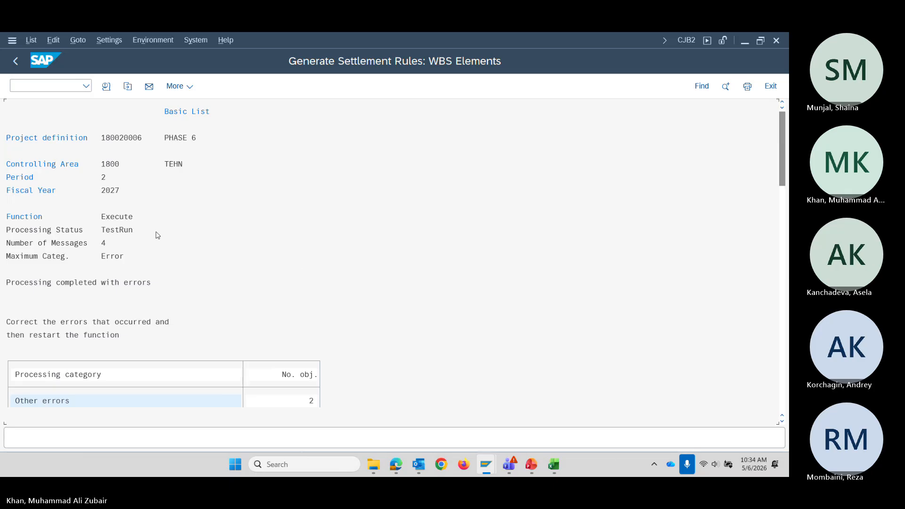
click(16, 60)
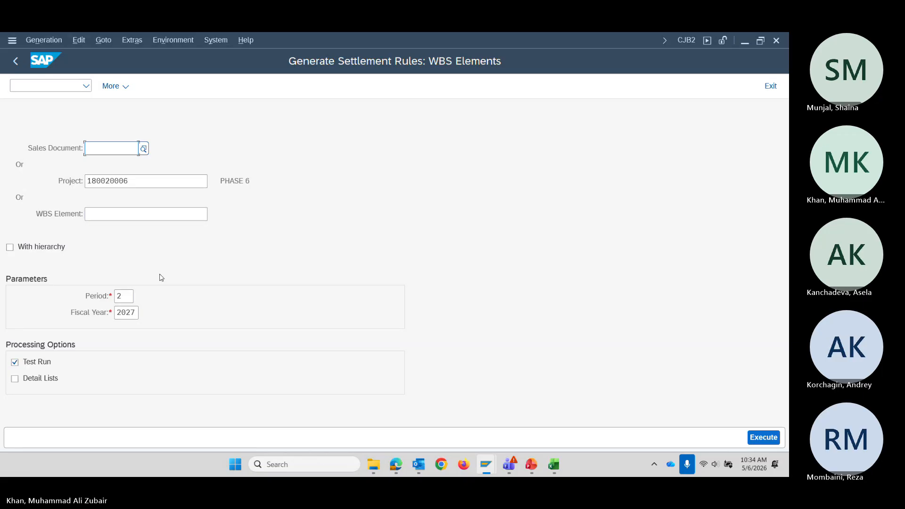
click(764, 439)
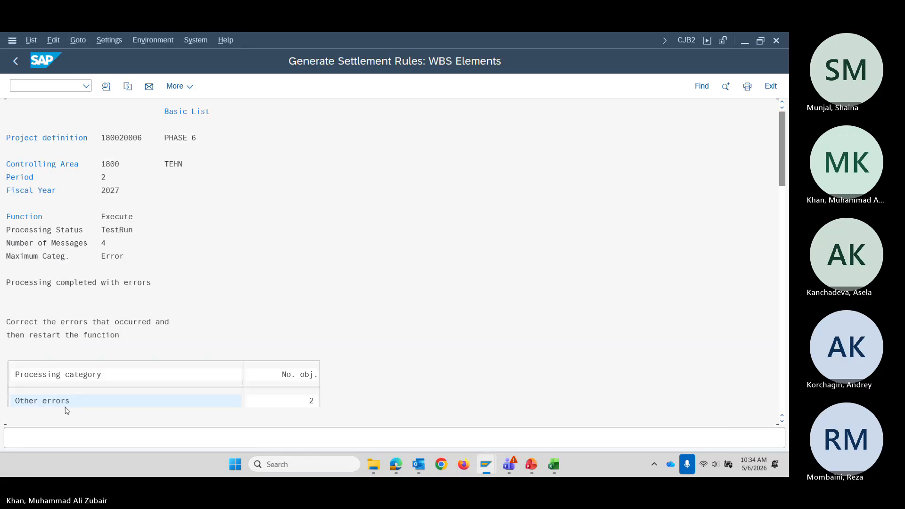
scroll(68, 406, down, 2)
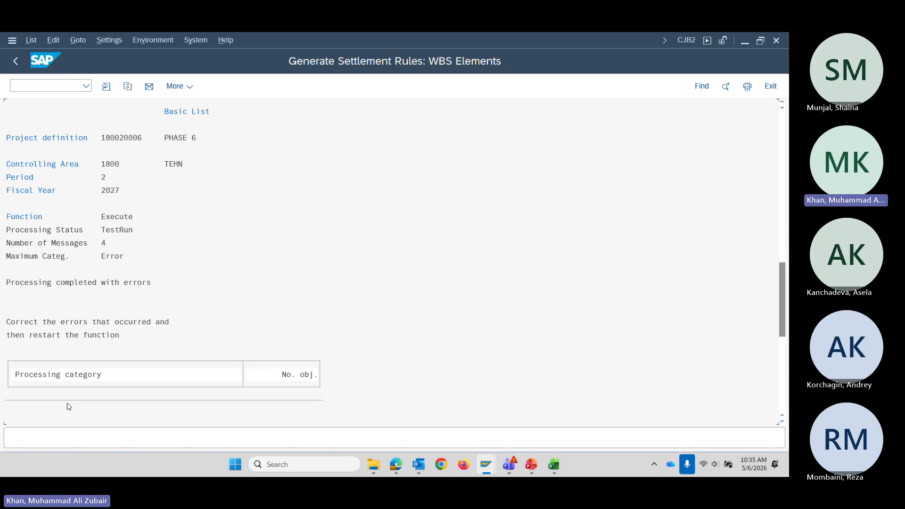
scroll(68, 407, up, 2)
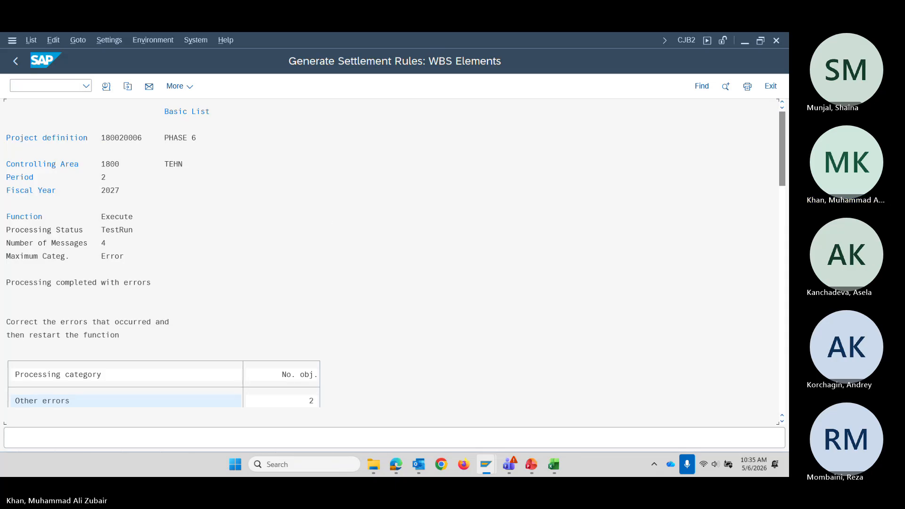
Switch to the Excel workbook PS for trainning, enlarge it and examine the project and WBS element hierarchy in E3:E6.
key(alt+Tab)
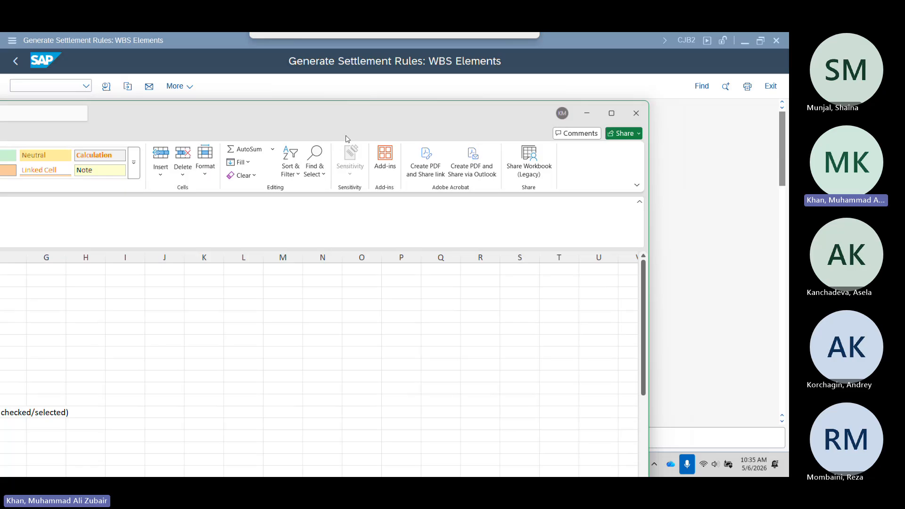
click(612, 114)
click(533, 277)
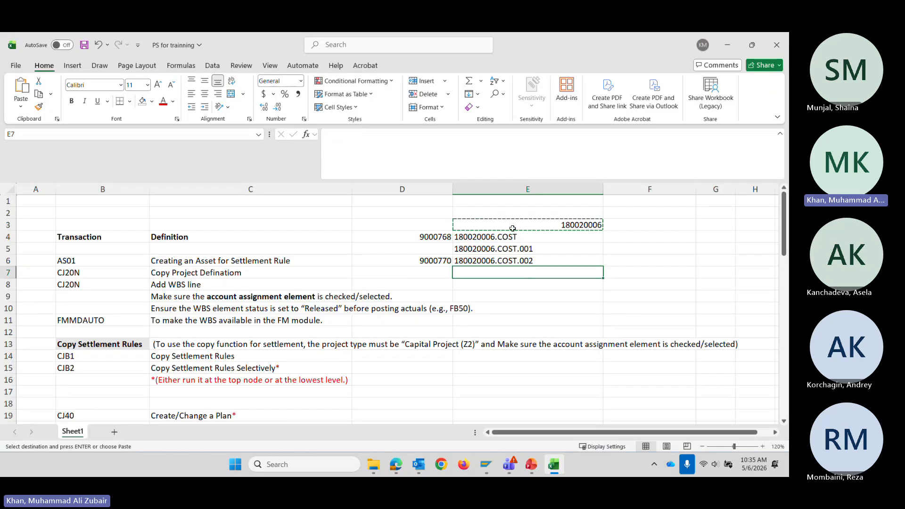
drag(512, 229, 516, 258)
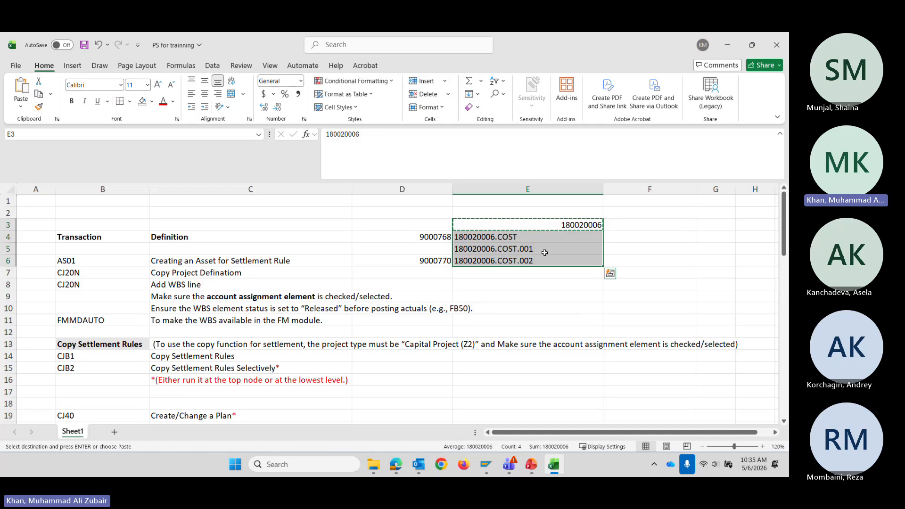
drag(519, 252, 522, 260)
drag(522, 229, 522, 234)
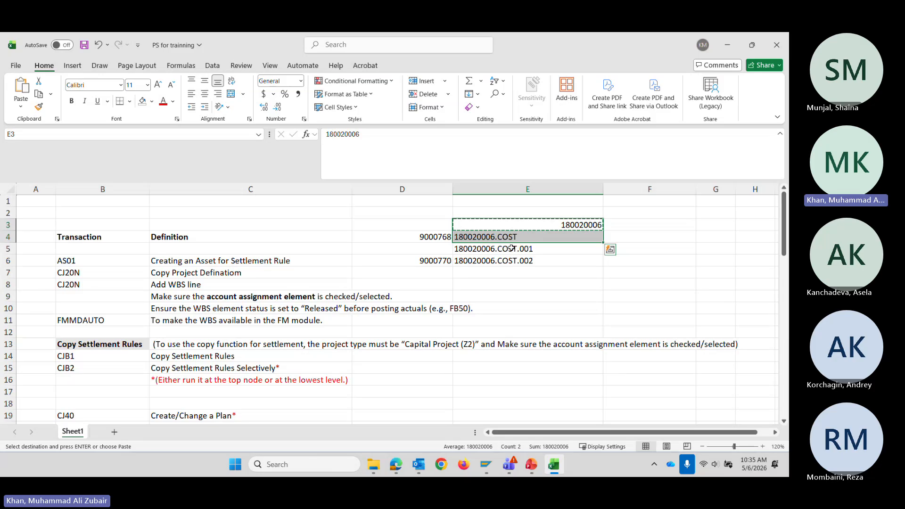
click(540, 226)
click(531, 238)
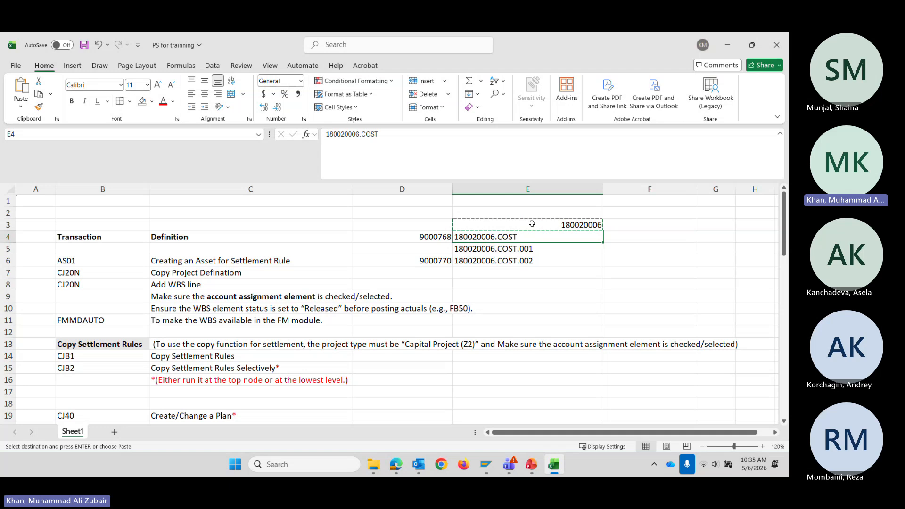
click(530, 223)
drag(531, 230, 509, 260)
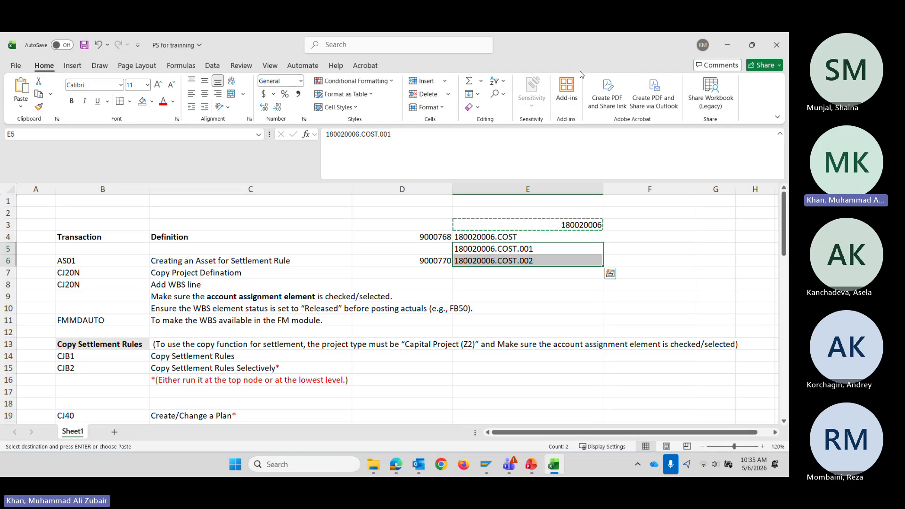
drag(590, 48, 778, 100)
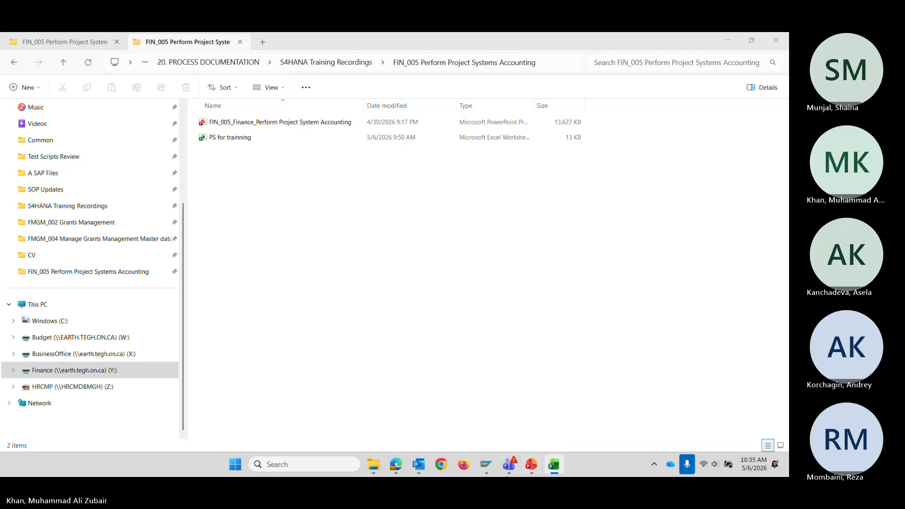
Switch back to the SAP result window, maximize it and review the Other errors and Processed categories.
mouse_move(485, 474)
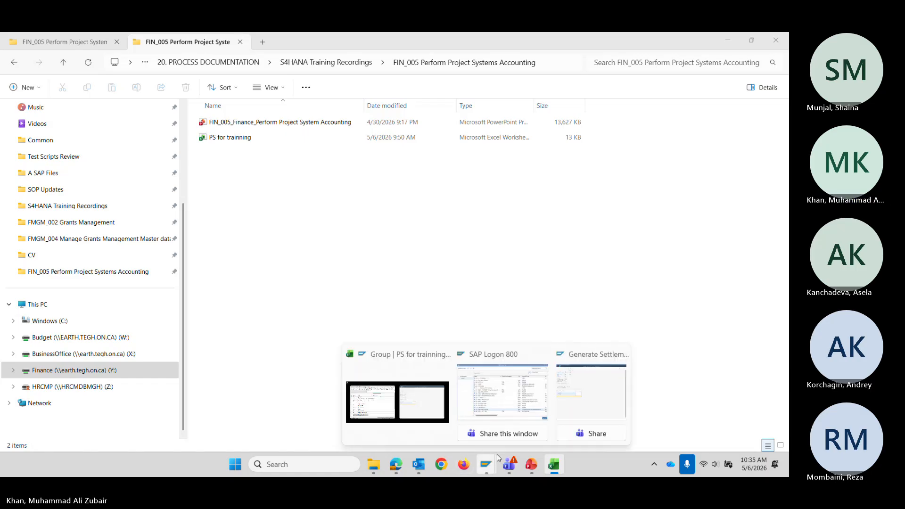
click(568, 416)
drag(503, 206, 1, 206)
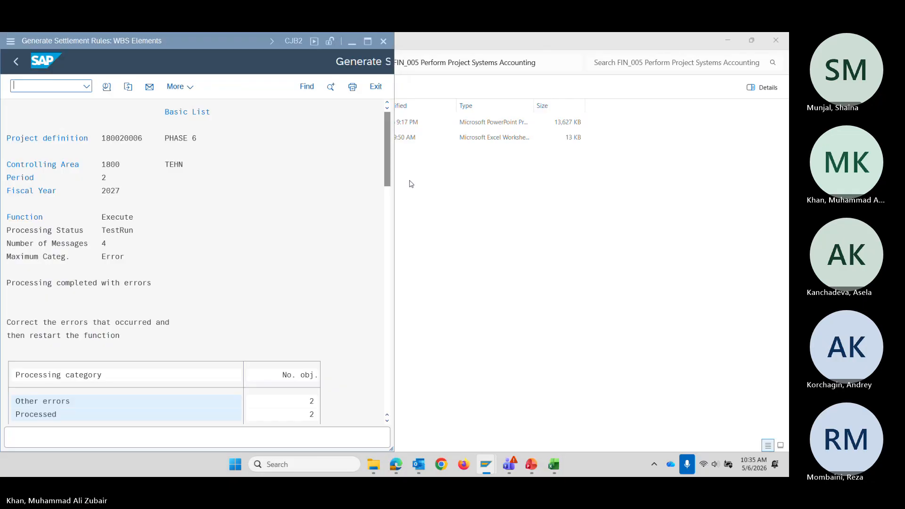
click(367, 43)
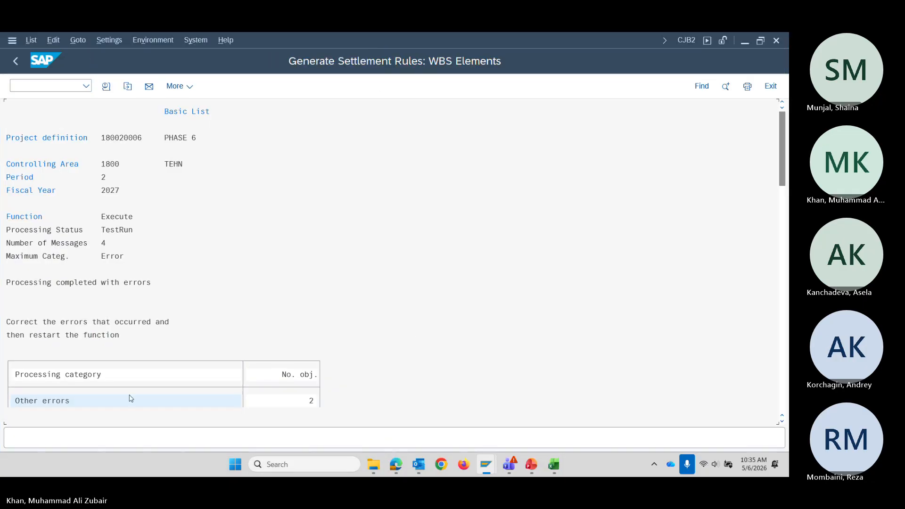
click(290, 403)
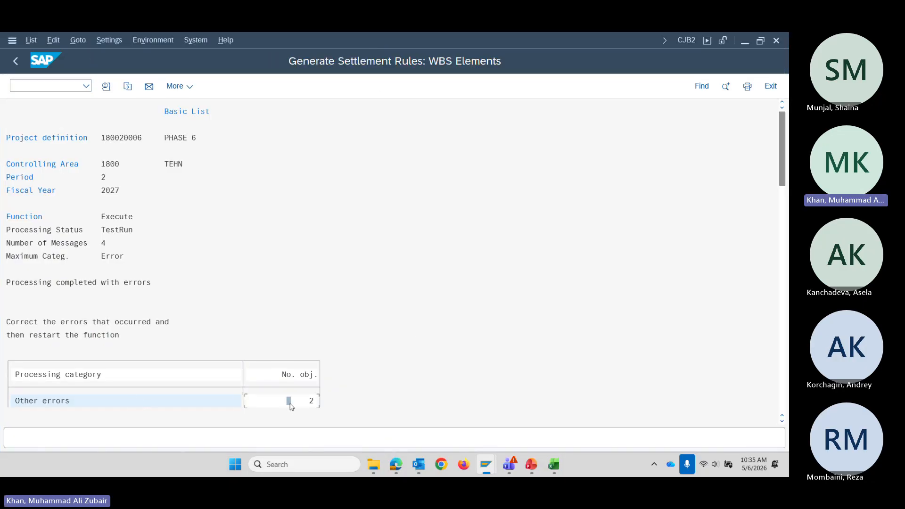
scroll(290, 405, down, 2)
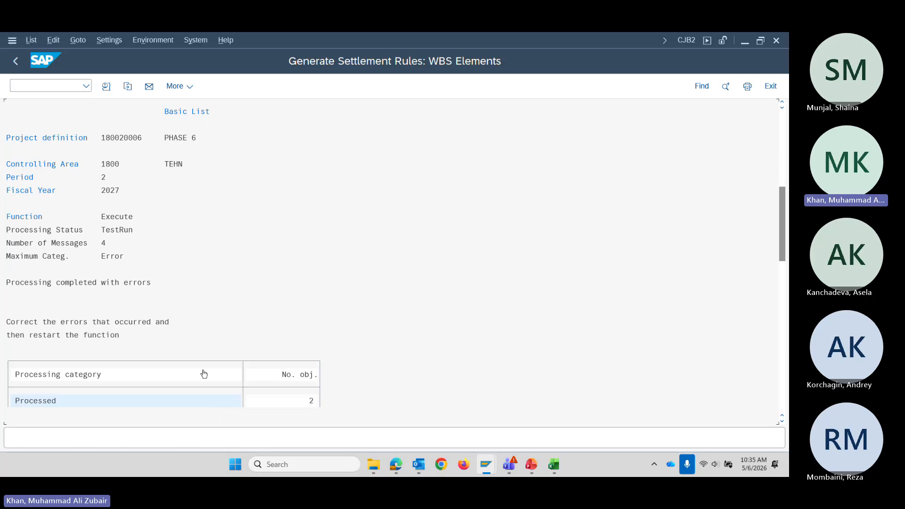
Return to the settlement rule generation selection screen and enter 180020006.COST.001 as the WBS element.
click(16, 61)
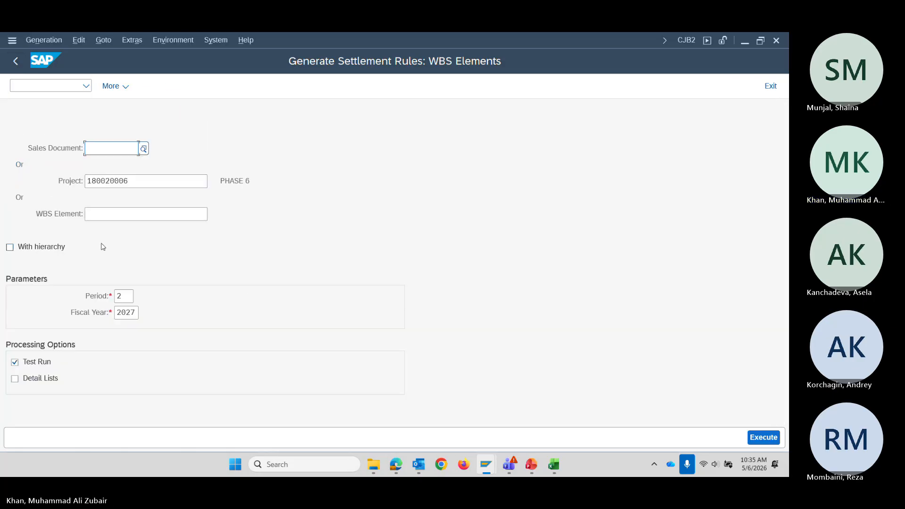
key(alt+Tab)
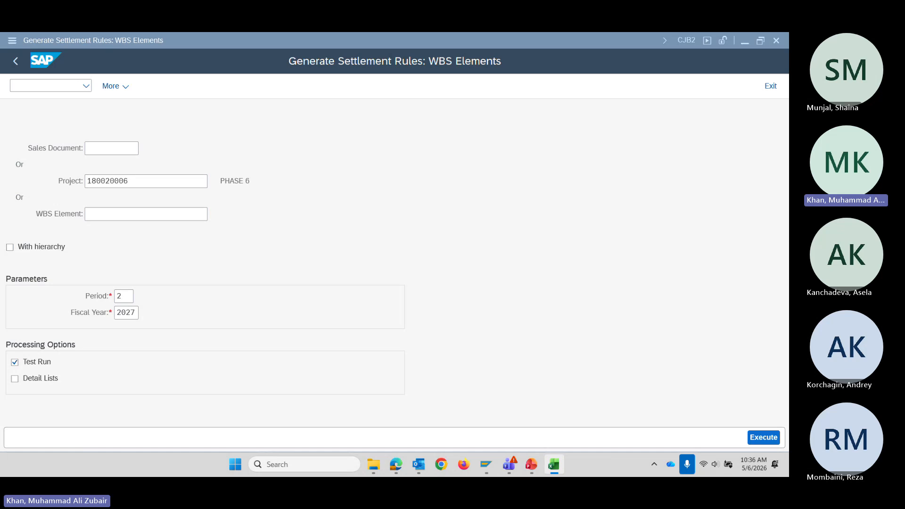
click(126, 214)
text(180020006.COST.001)
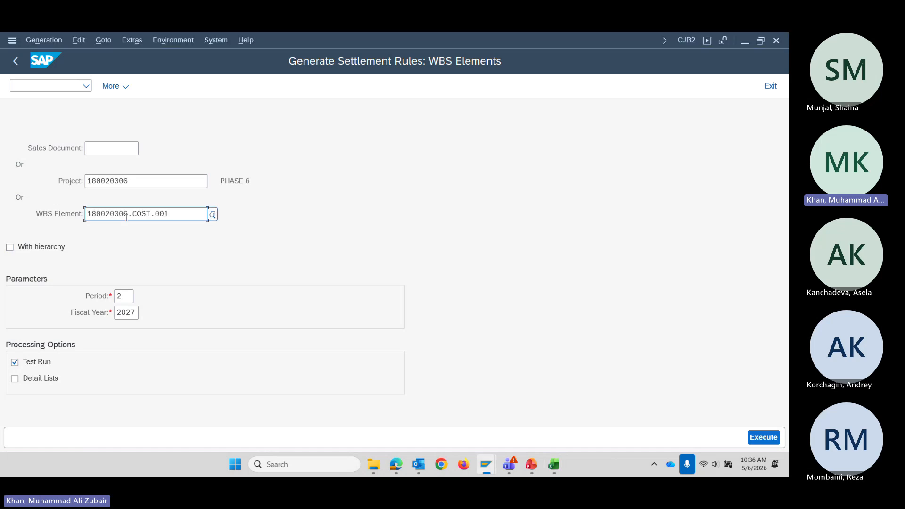
Clear the project number from the selection and execute the test run for the WBS element alone.
click(141, 183)
key(BackSpace)
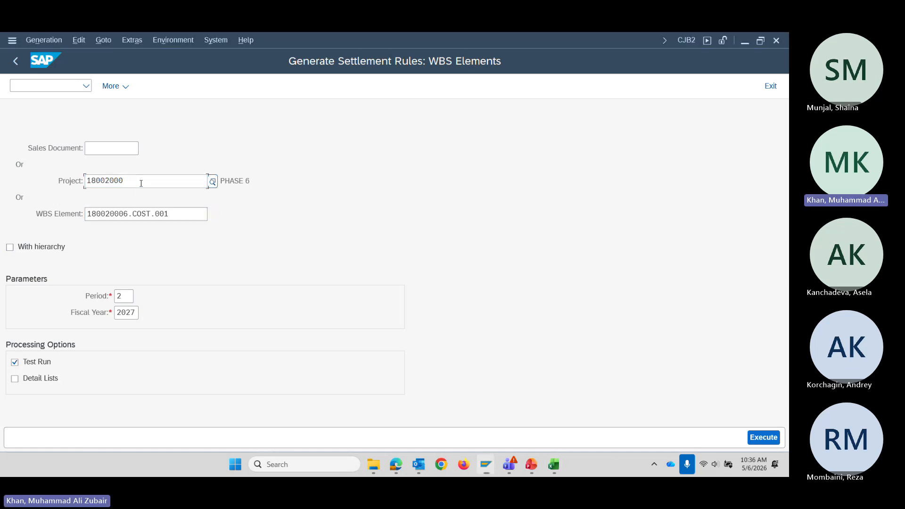
key(BackSpace)
key(BackSpace)
key(BackSpace)
key(BackSpace)
key(BackSpace)
key(BackSpace)
key(BackSpace)
key(BackSpace)
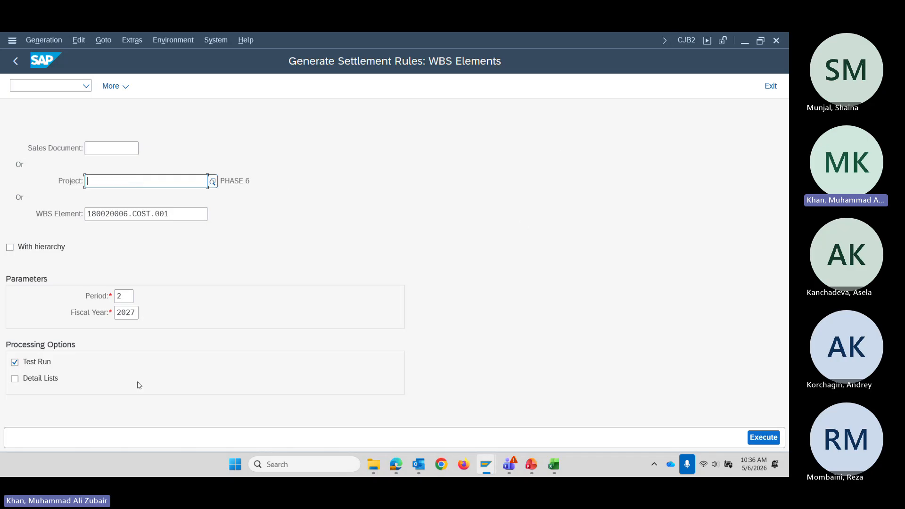
click(764, 438)
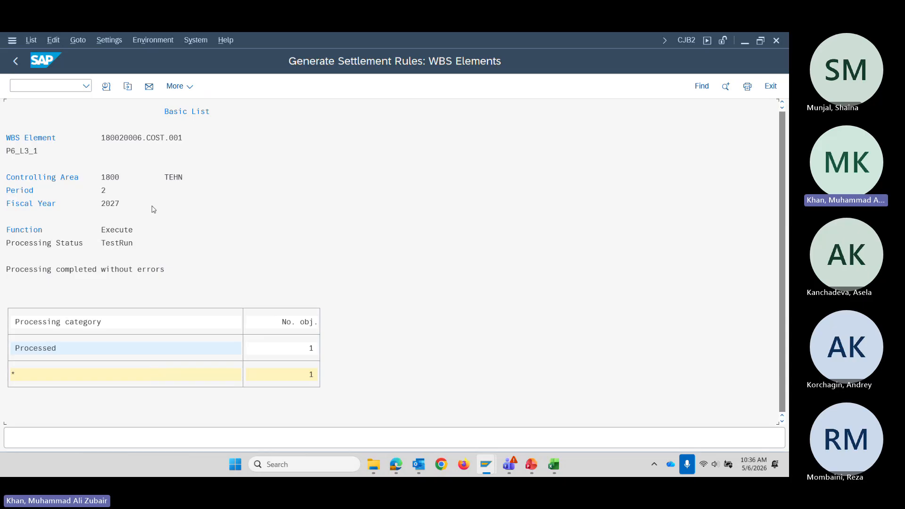
Return to the selection, turn off Test Run, execute the update run for 180020006.COST.001 and go back to the selection screen.
click(15, 60)
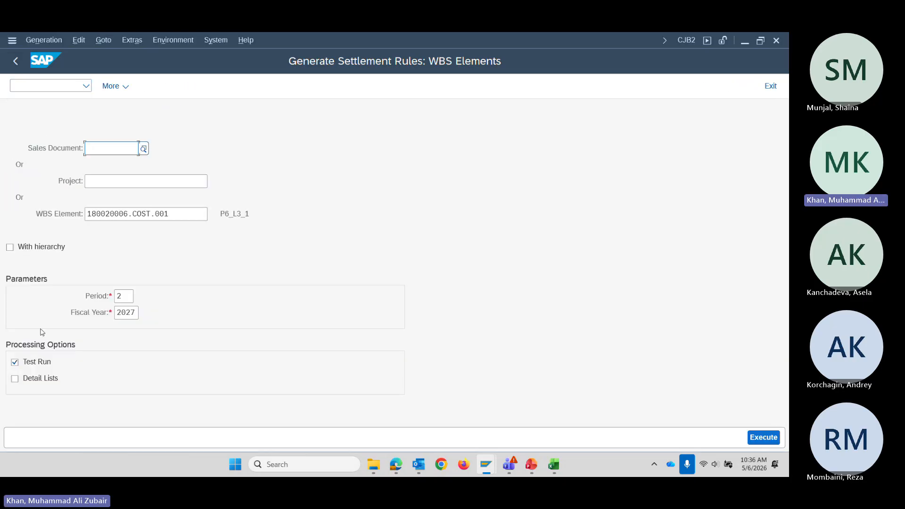
click(15, 362)
click(763, 438)
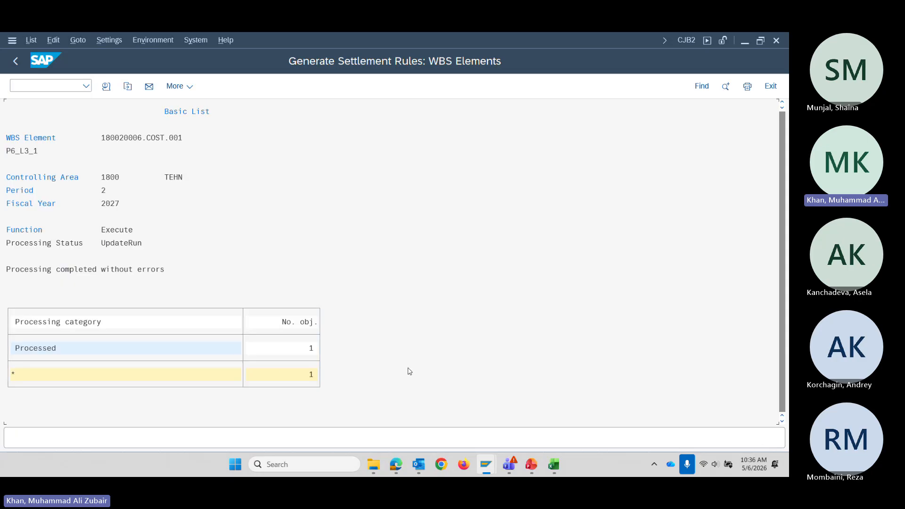
click(16, 61)
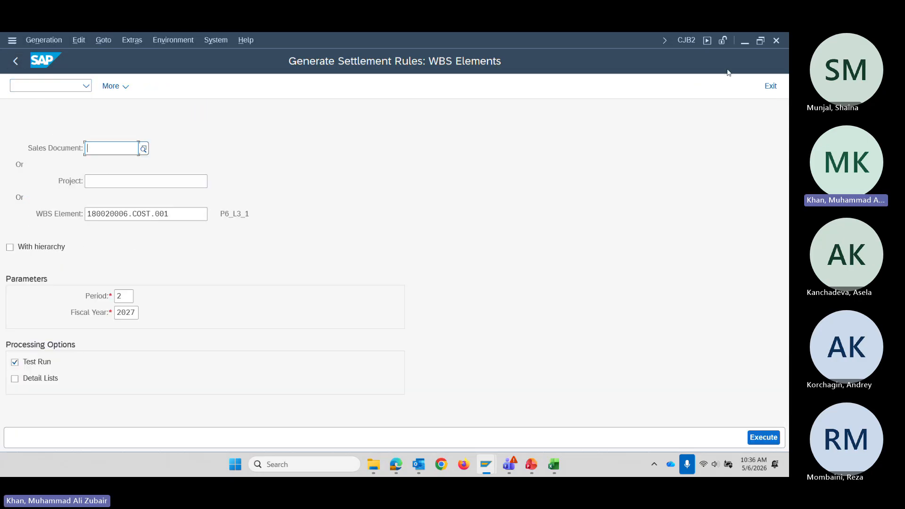
Open transaction CJB1 for generating settlement rules collectively for WBS elements.
click(54, 83)
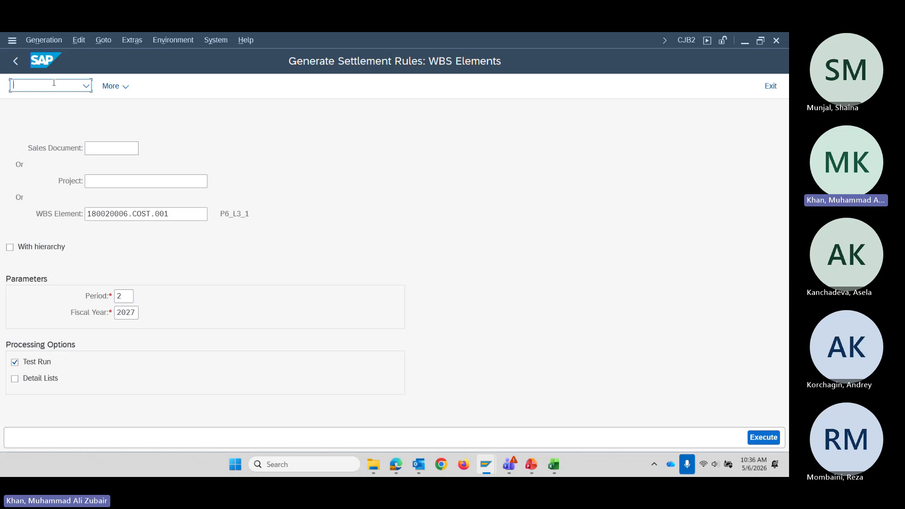
text(/)
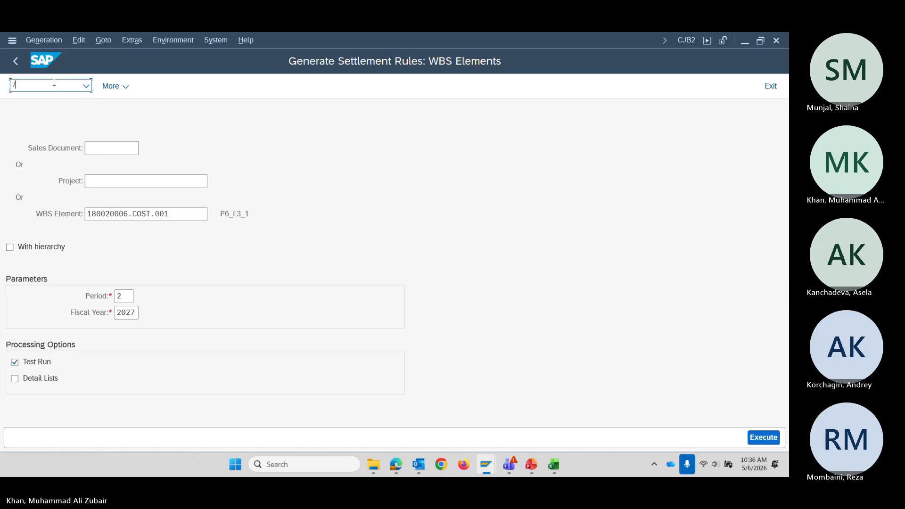
text(NCJB1)
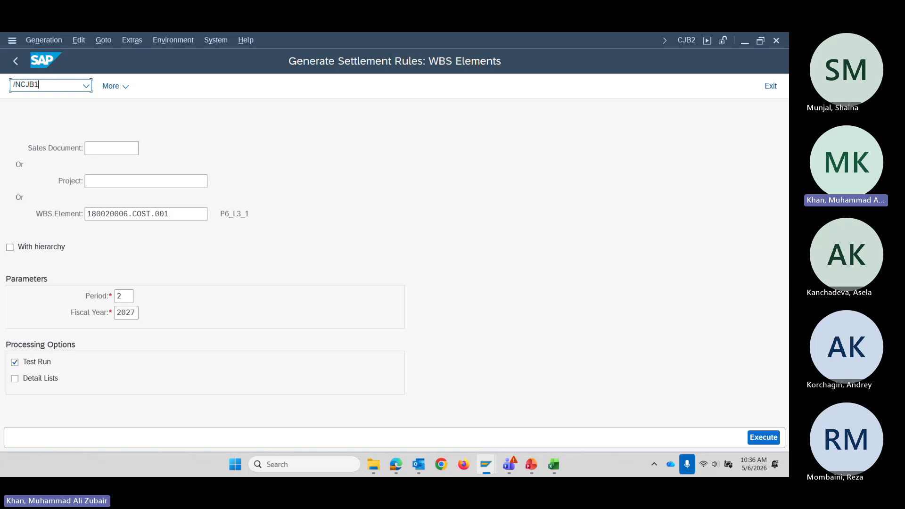
key(Return)
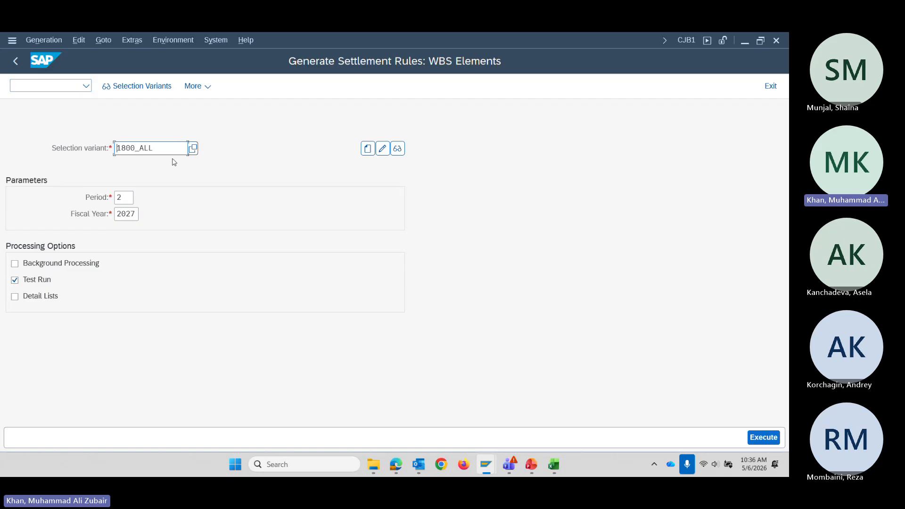
Check the catalog of project selection variants and test-run the rule generation with variant 1800_ALL for period 2, fiscal year 2027.
click(193, 148)
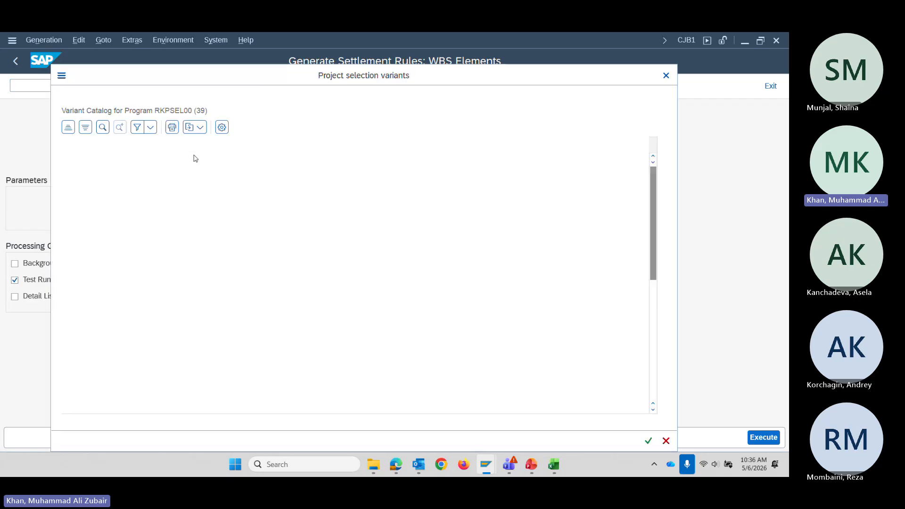
click(115, 206)
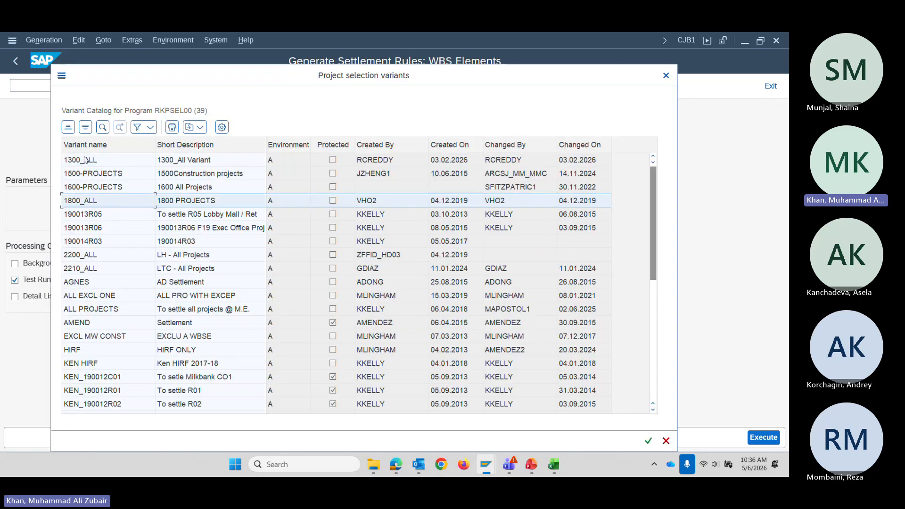
click(666, 76)
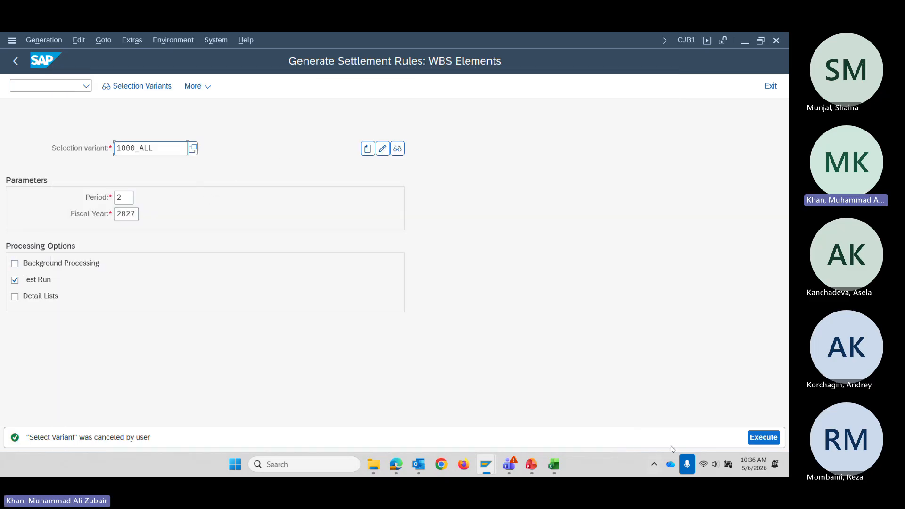
click(764, 437)
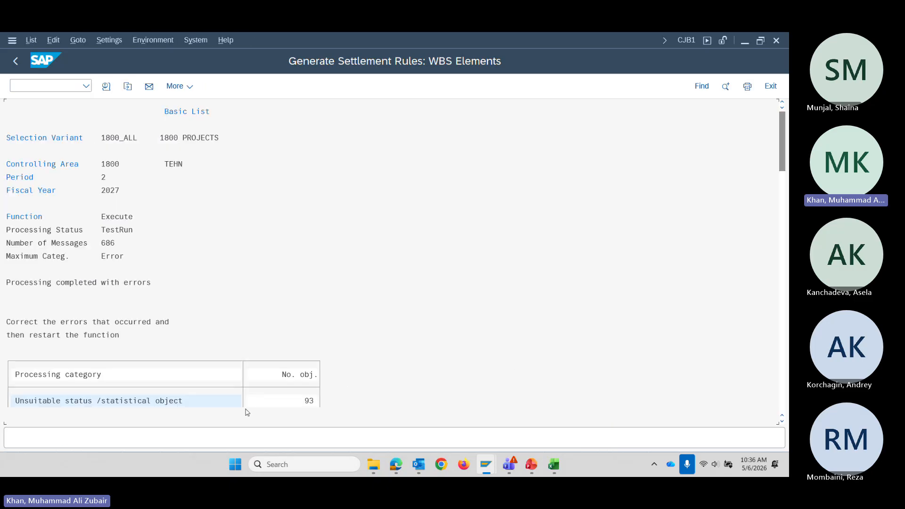
scroll(227, 402, down, 2)
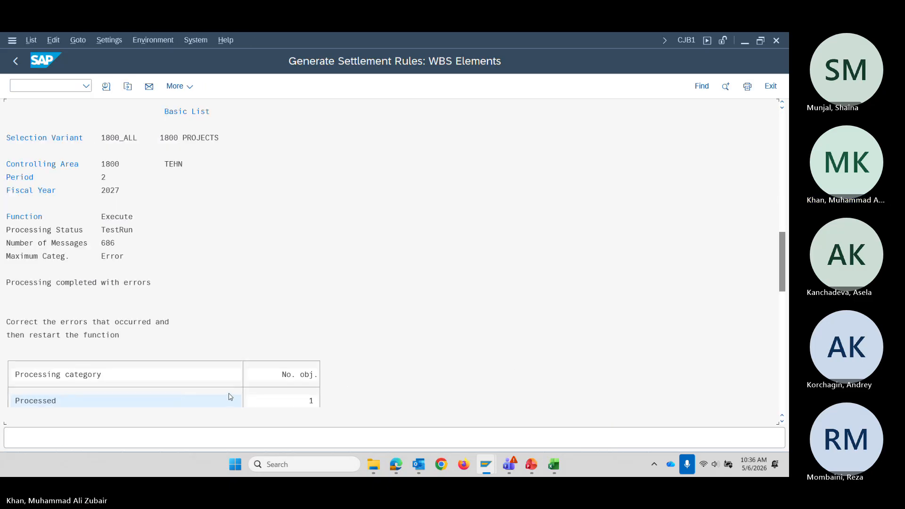
Turn off the test run, execute the settlement rule generation for variant 1800_ALL, and review the processing categories.
click(16, 63)
click(15, 280)
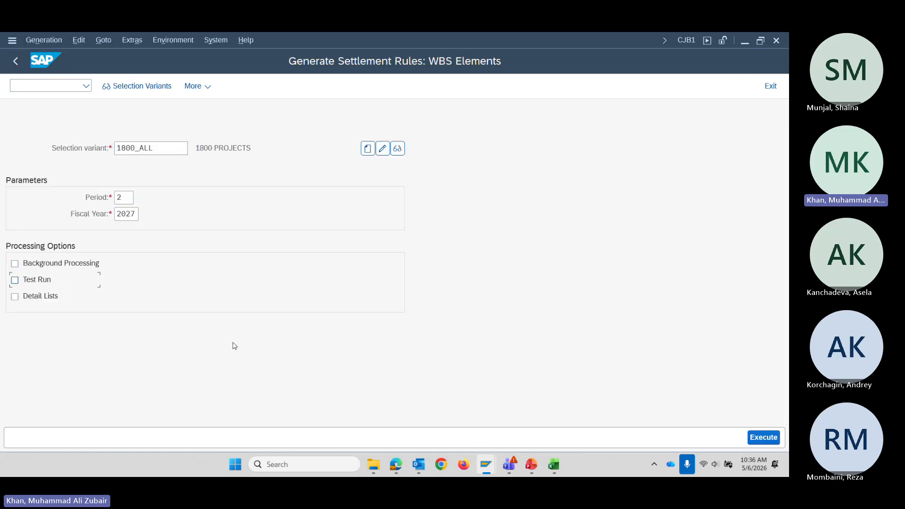
click(763, 438)
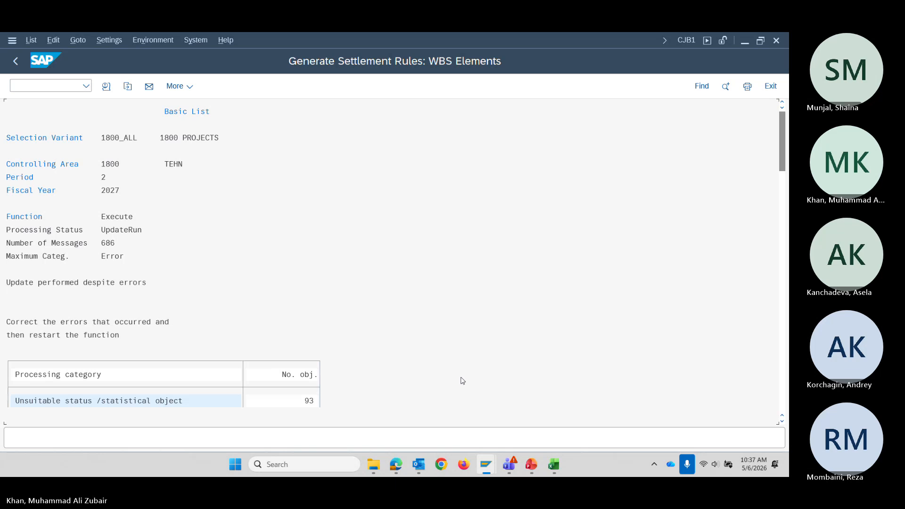
scroll(460, 380, down, 1)
scroll(271, 396, down, 1)
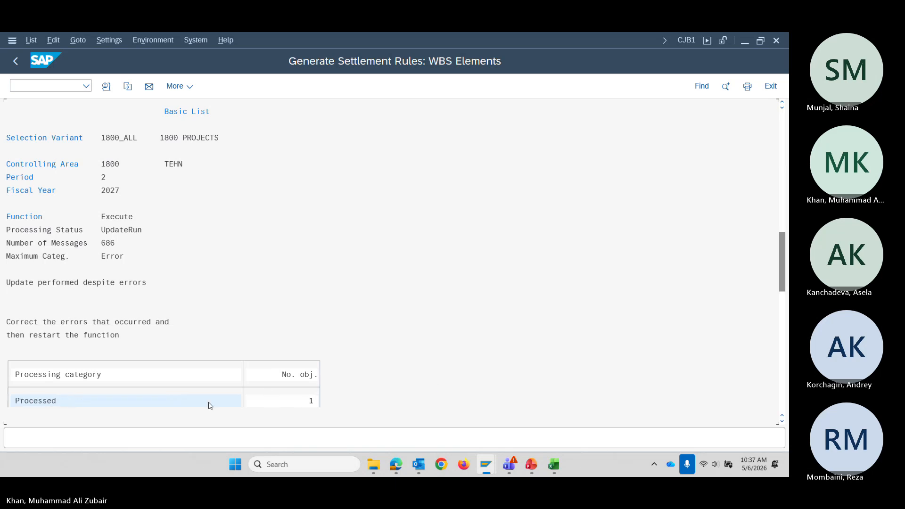
click(45, 83)
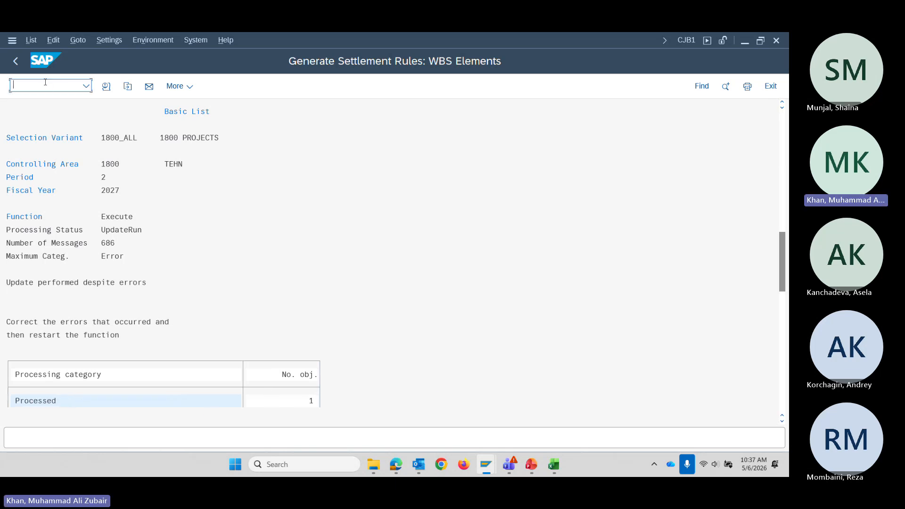
text(/NCJ20N)
key(Return)
click(54, 267)
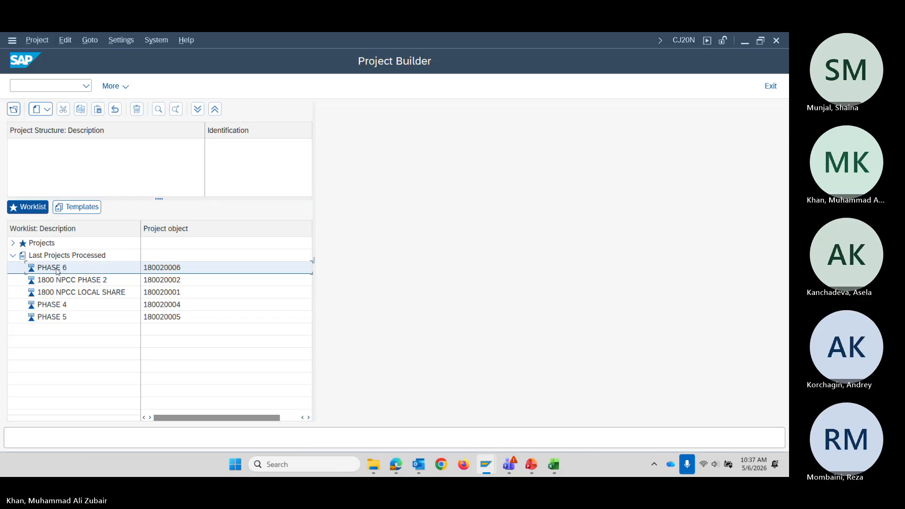
double_click(55, 268)
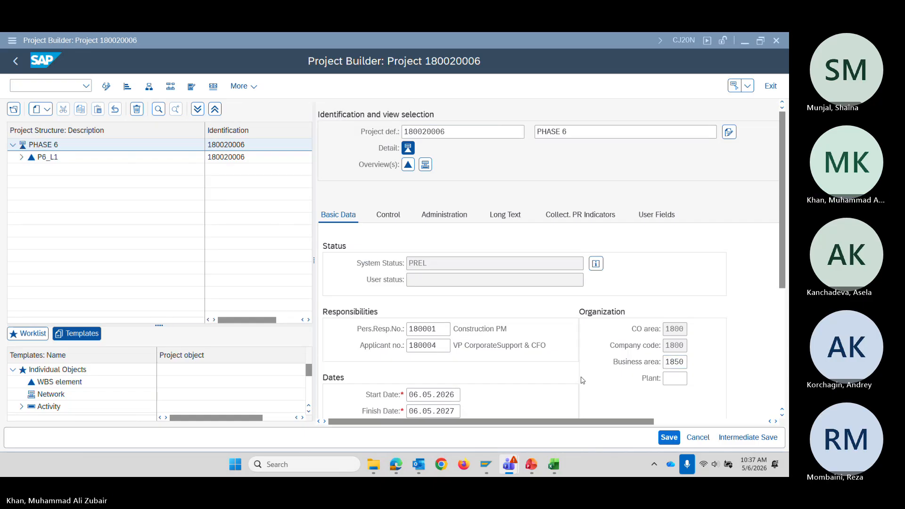
Show the WBS element overview of project PHASE 6 and expand the hierarchy to level 3.
click(429, 168)
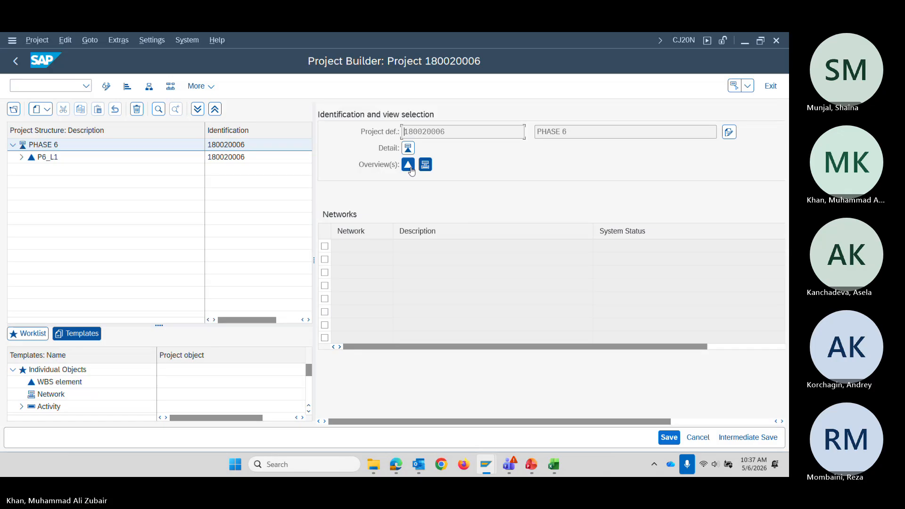
click(408, 165)
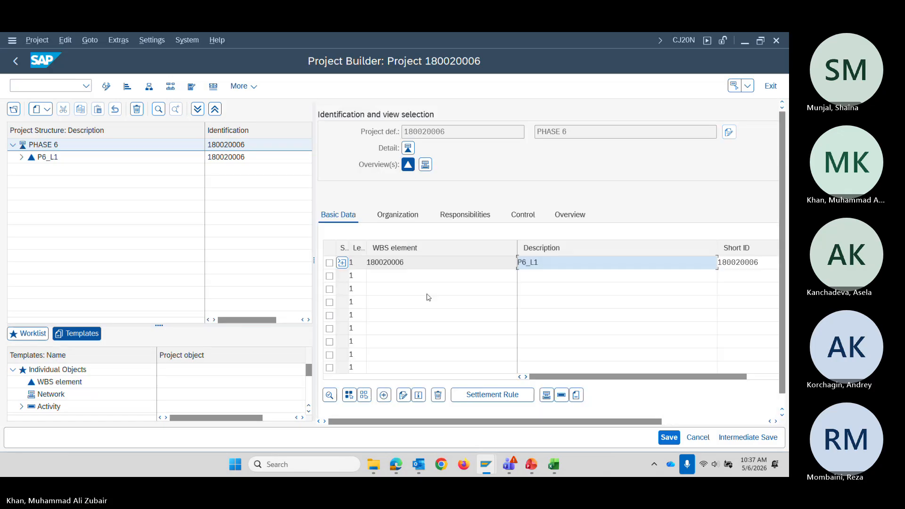
click(342, 264)
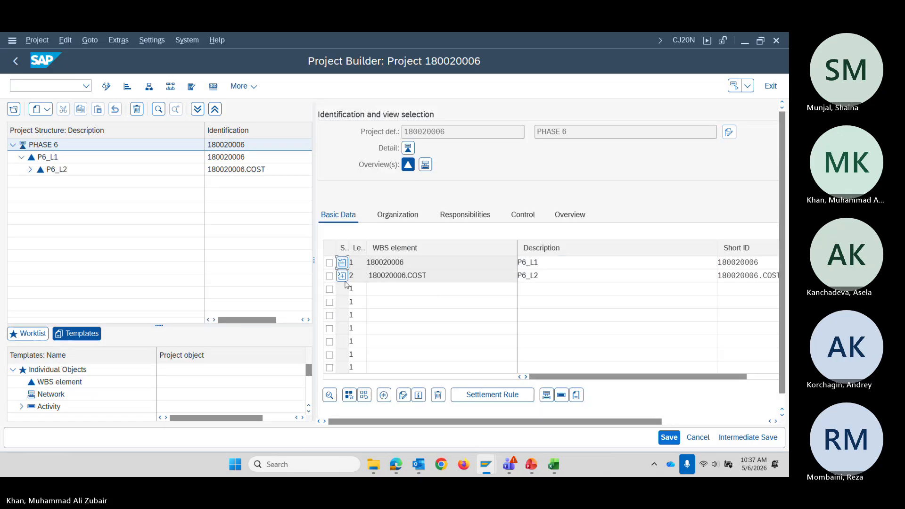
click(342, 277)
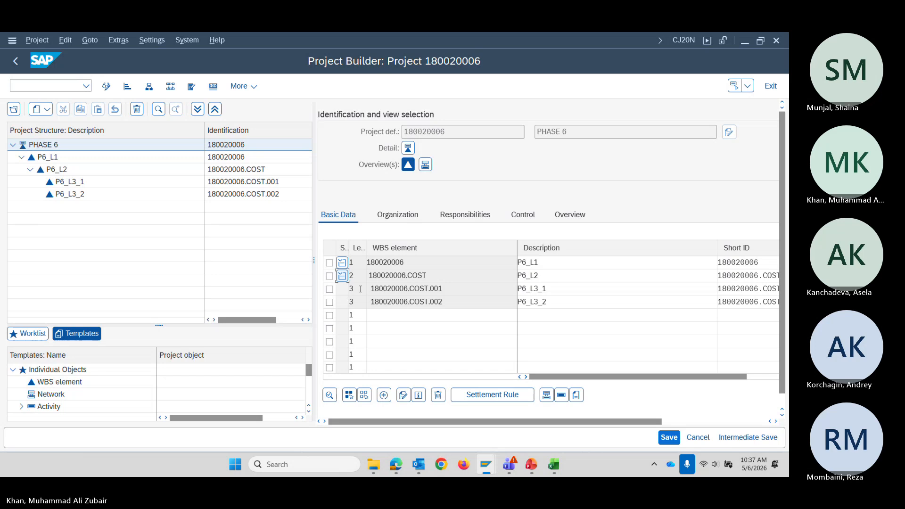
Inspect the settlement rules of WBS elements 180020006.COST.001 and 180020006.COST.002 in turn.
click(330, 289)
click(484, 399)
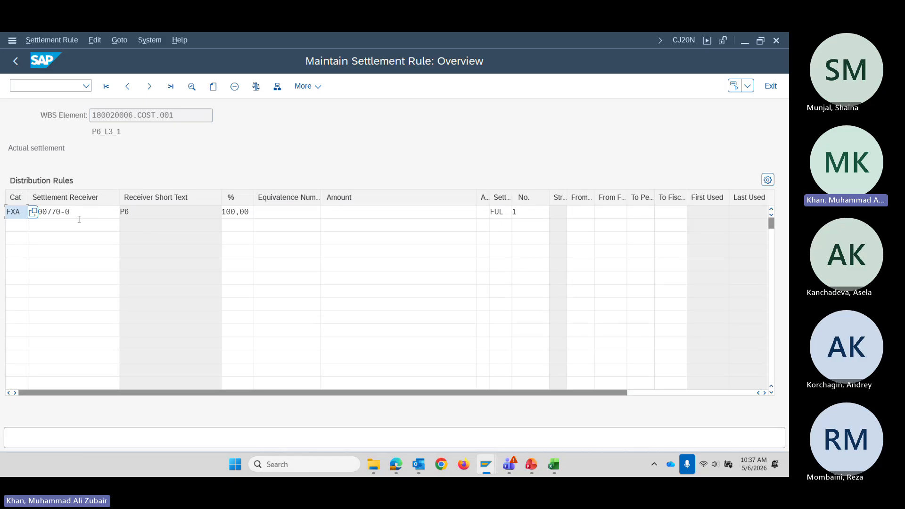
click(16, 61)
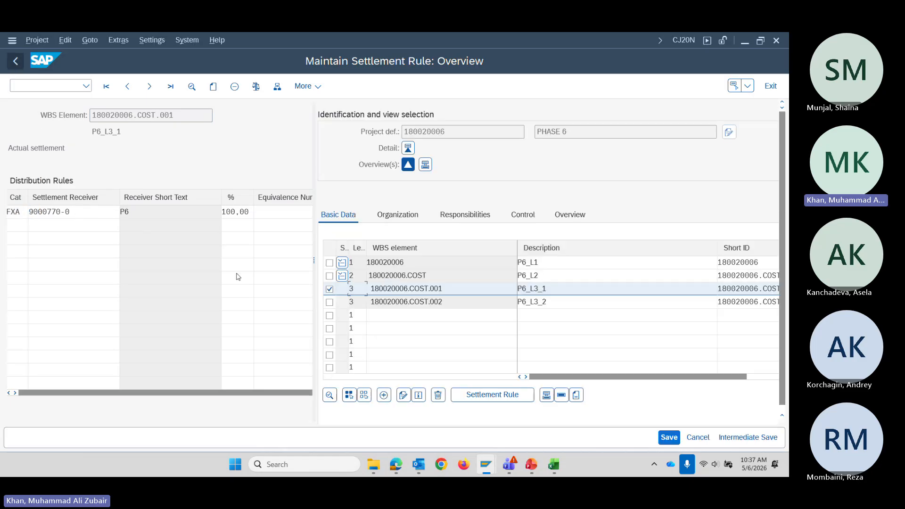
click(330, 303)
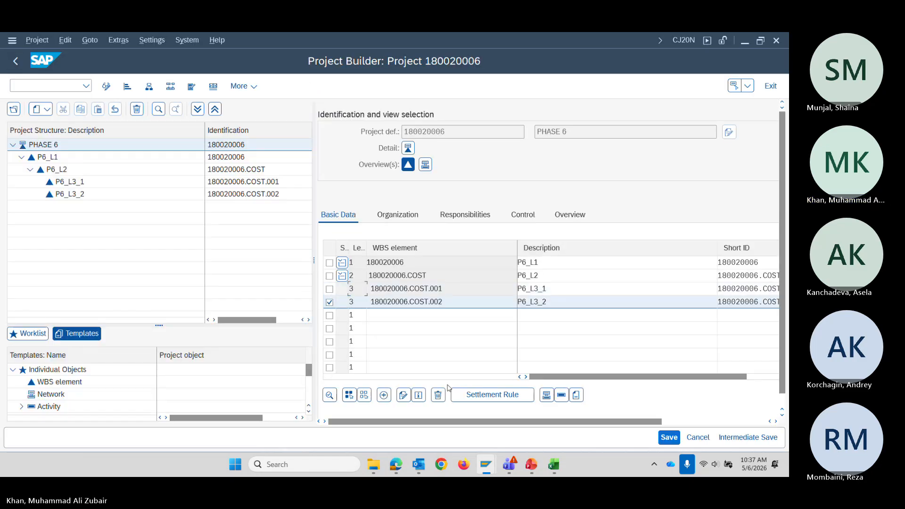
click(475, 399)
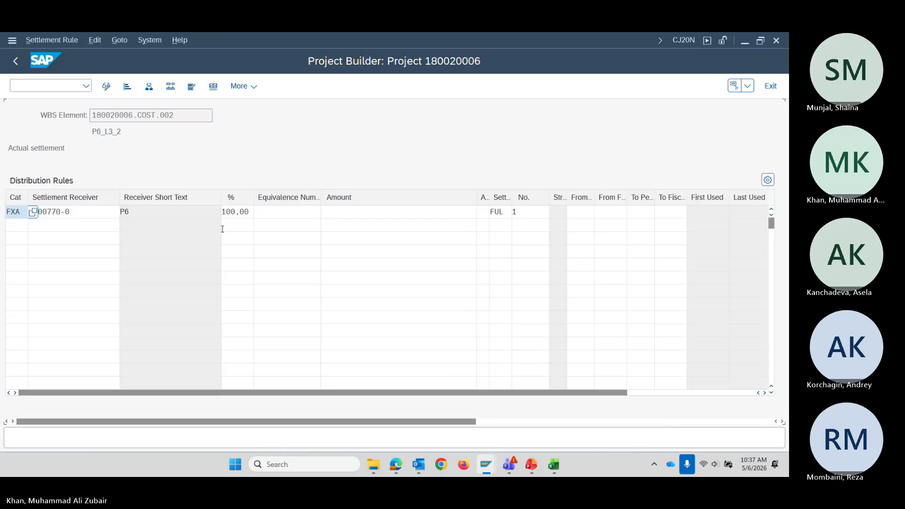
click(15, 64)
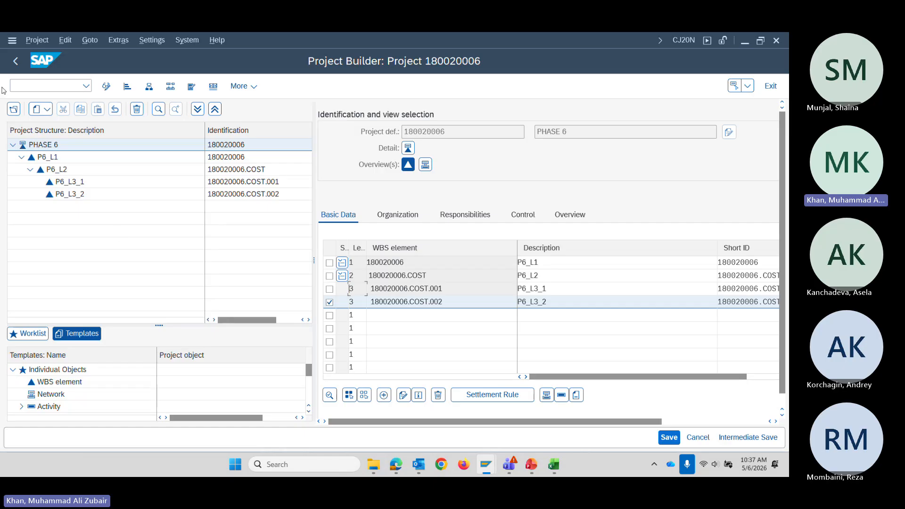
click(330, 302)
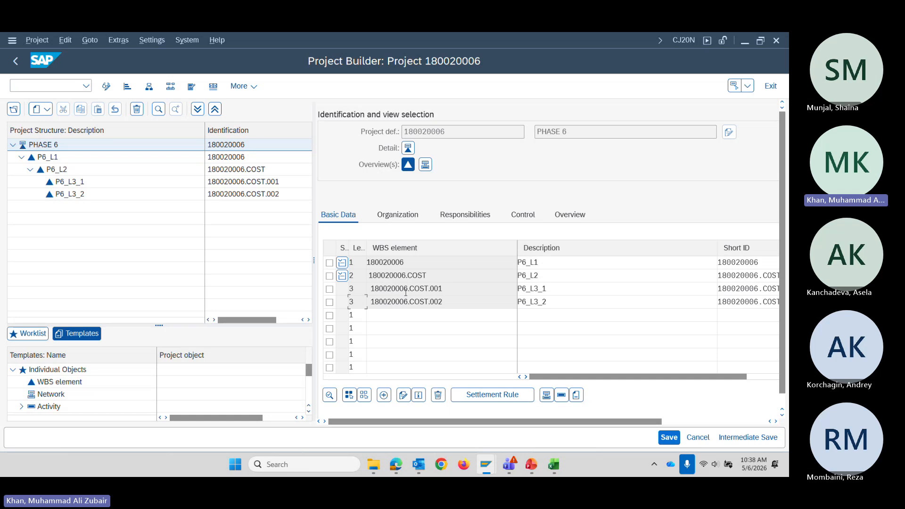
click(329, 302)
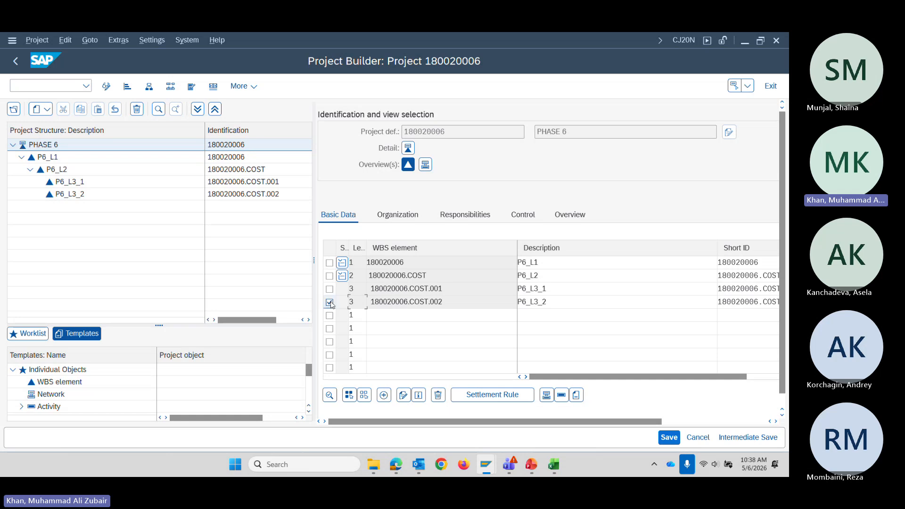
click(384, 396)
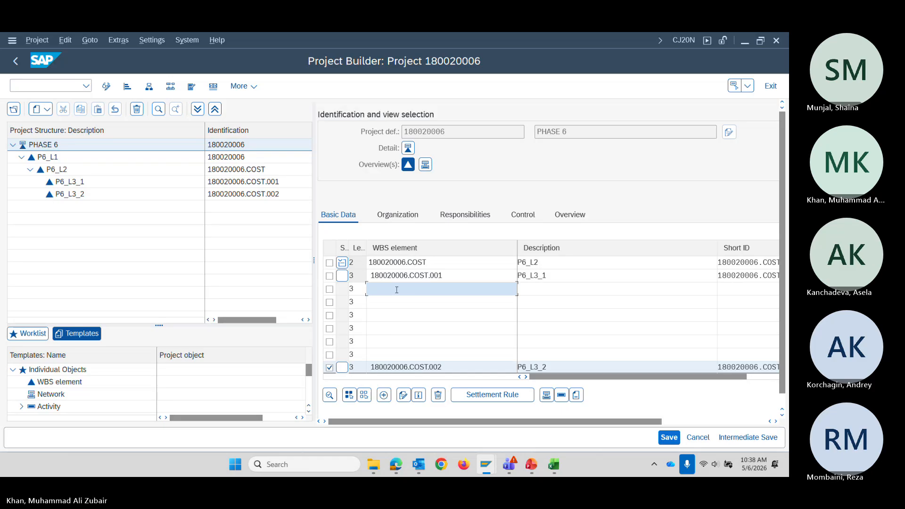
click(329, 368)
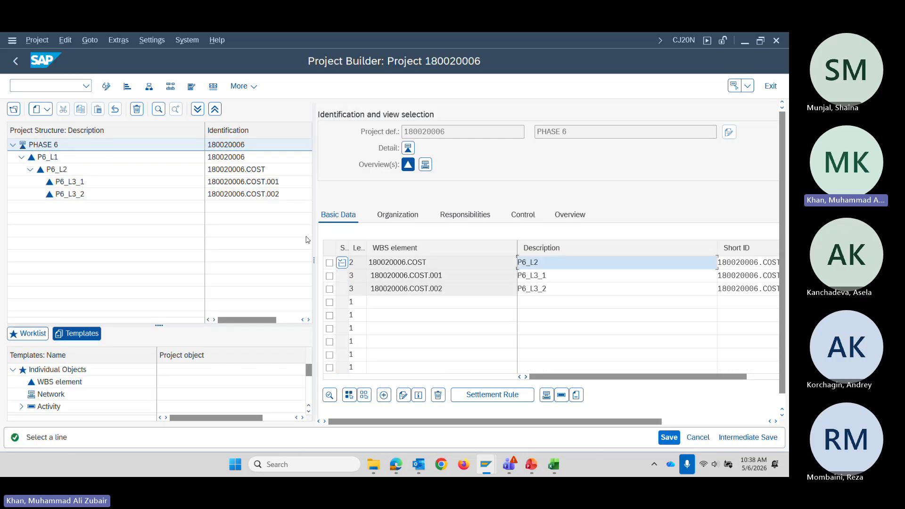
Review the basic data and status of the level 3 WBS elements P6_L3_2 and P6_L3_1.
click(227, 185)
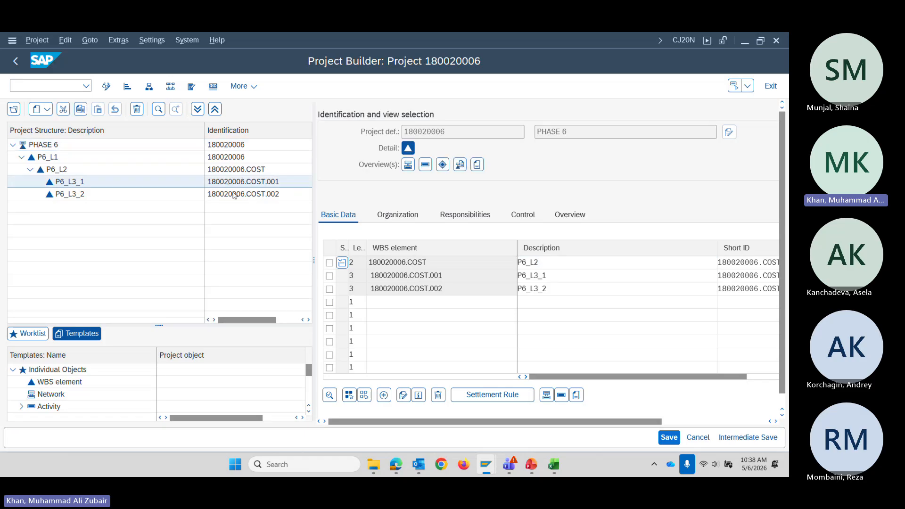
click(235, 198)
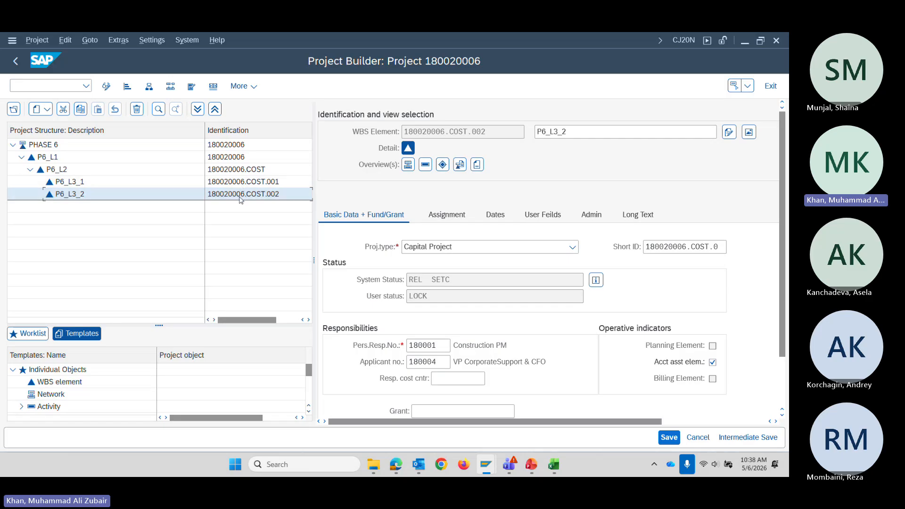
click(251, 183)
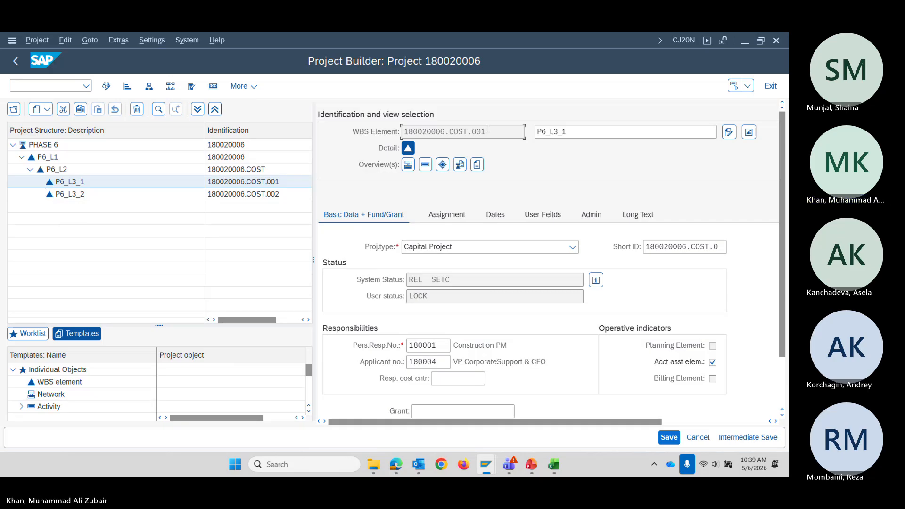
drag(488, 131, 394, 136)
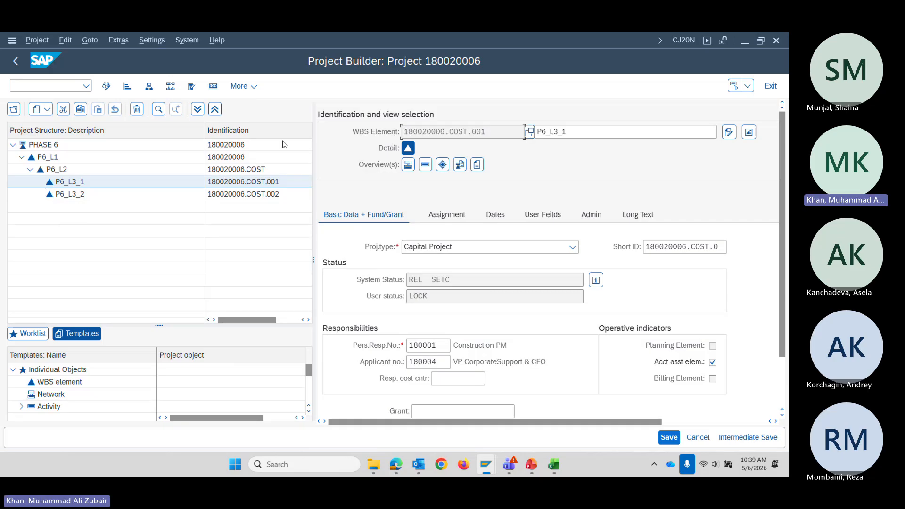
Open transaction CJ40 for changing the project's cost planning.
click(49, 87)
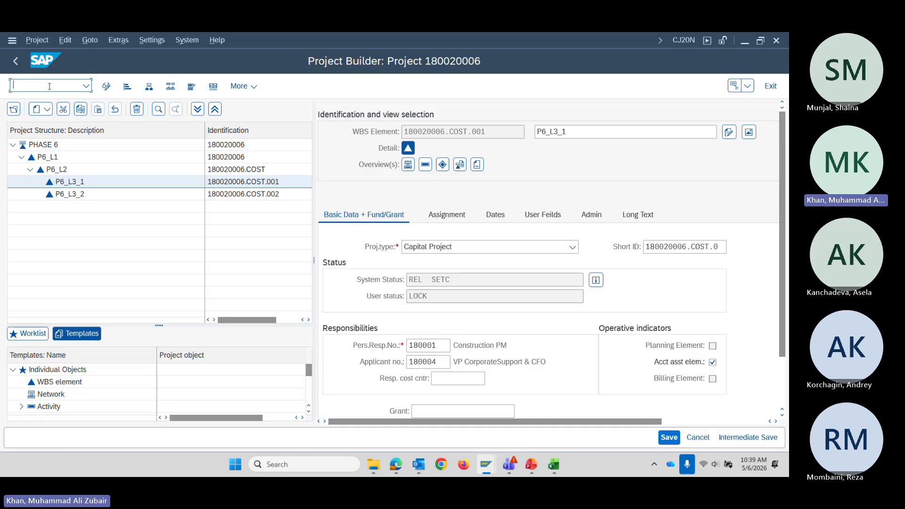
text(/N)
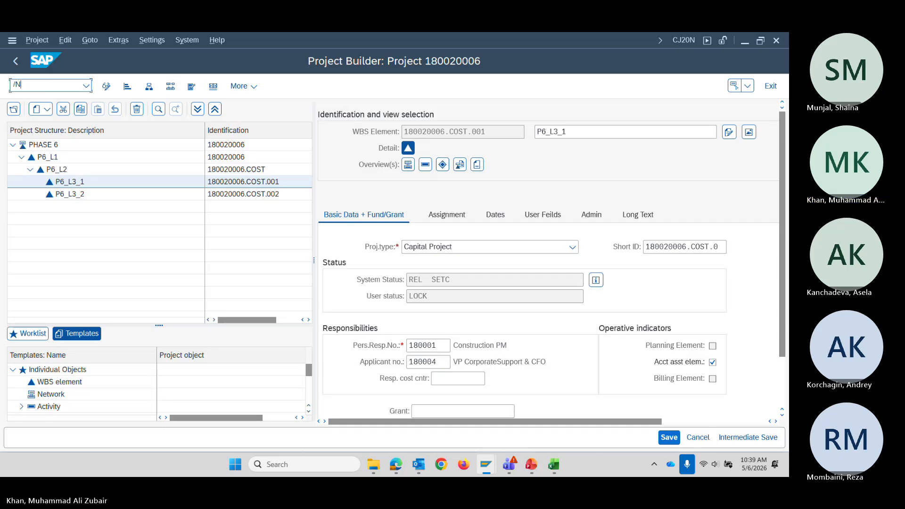
text(CJ40)
key(Return)
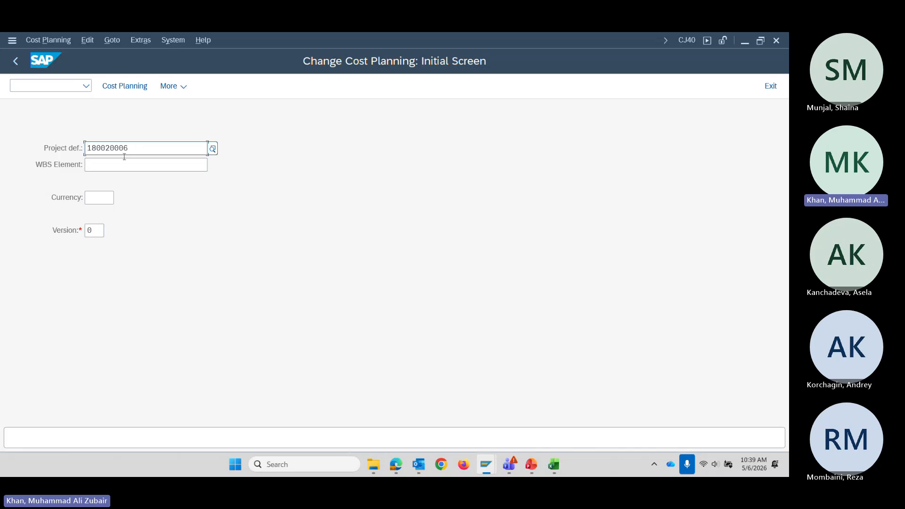
Plan costs of 100 CAD for WBS element 180020006.COST.001 and 50 CAD for 180020006.COST.002, save, and redisplay the project's cost plan.
click(147, 149)
key(Return)
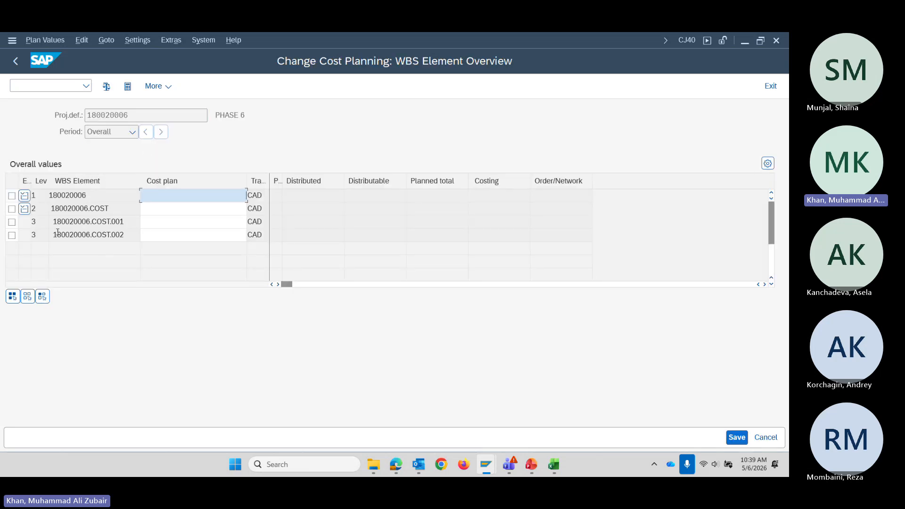
click(194, 223)
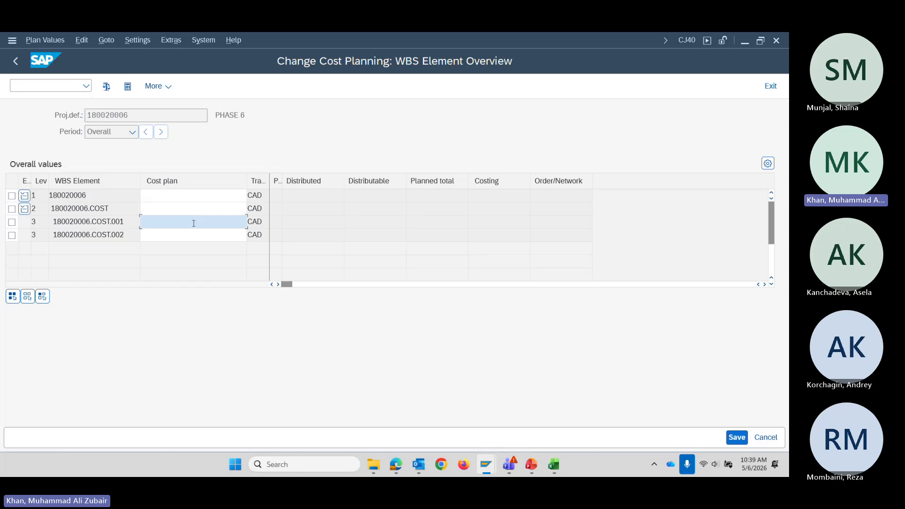
text(1)
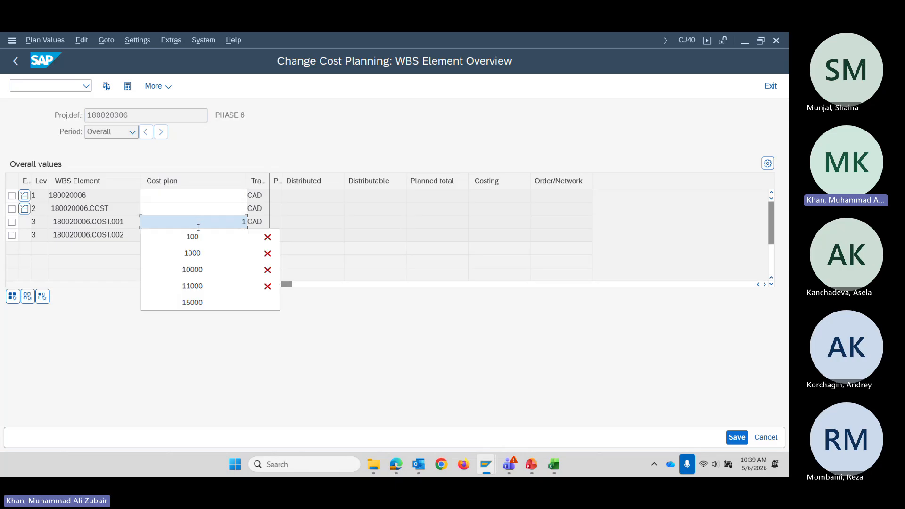
text(00)
click(208, 237)
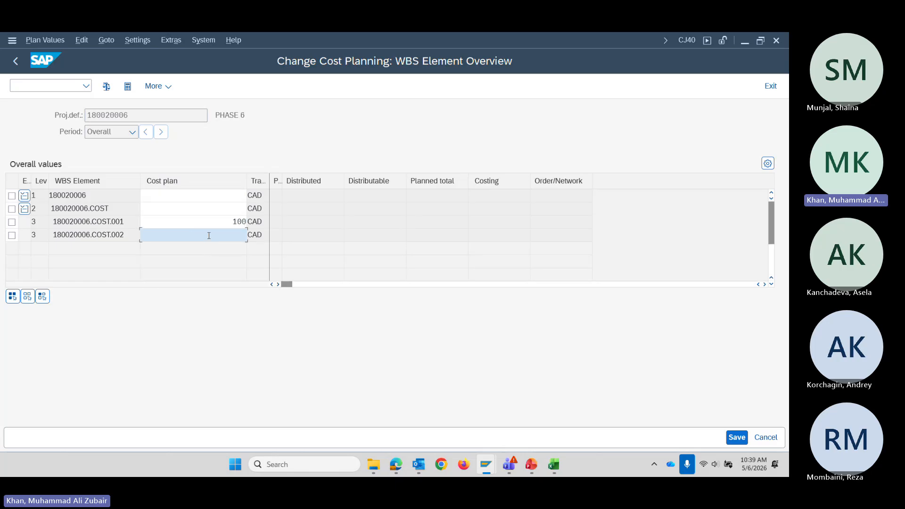
text(500)
key(BackSpace)
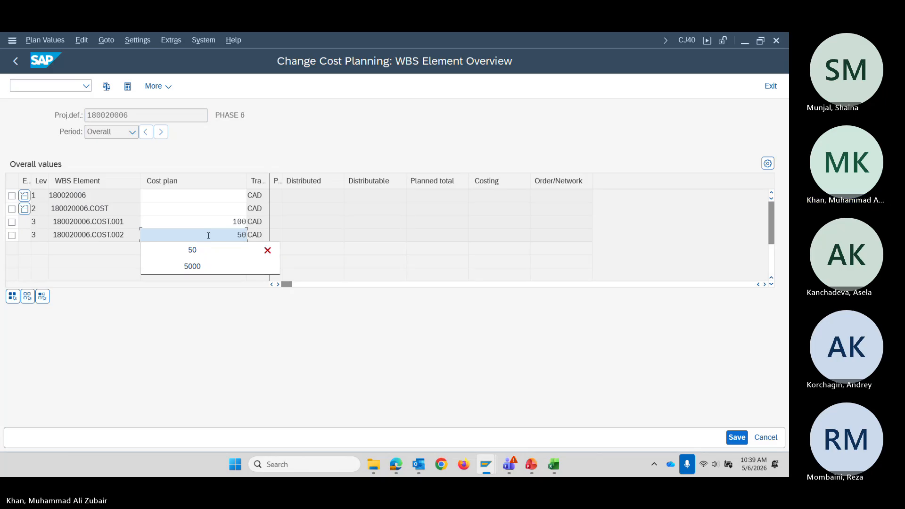
key(Return)
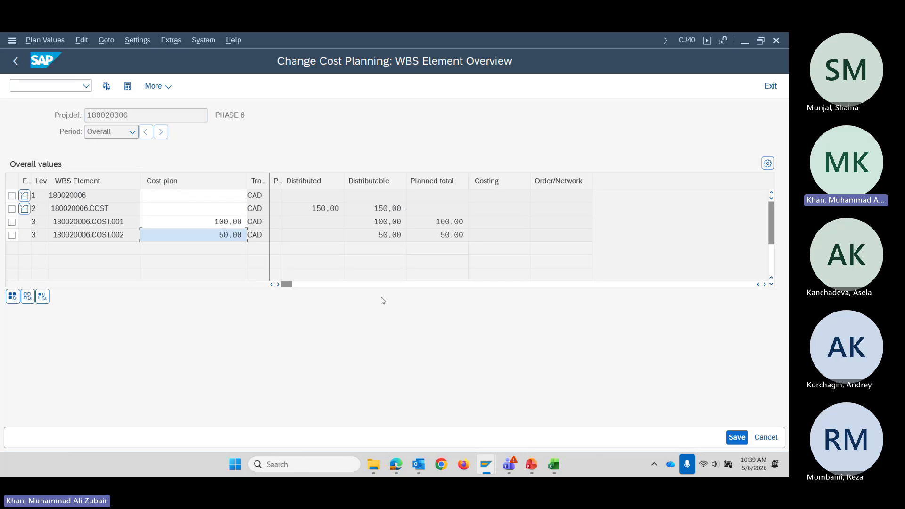
click(736, 438)
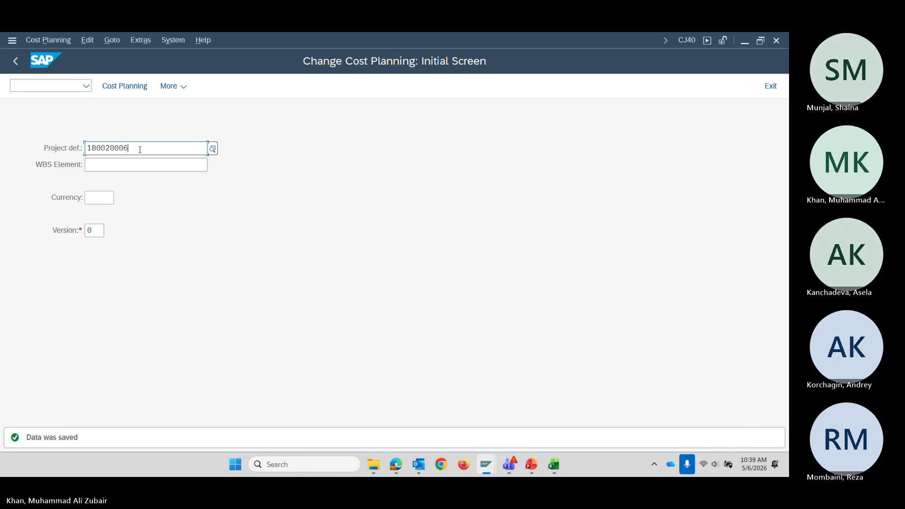
key(Return)
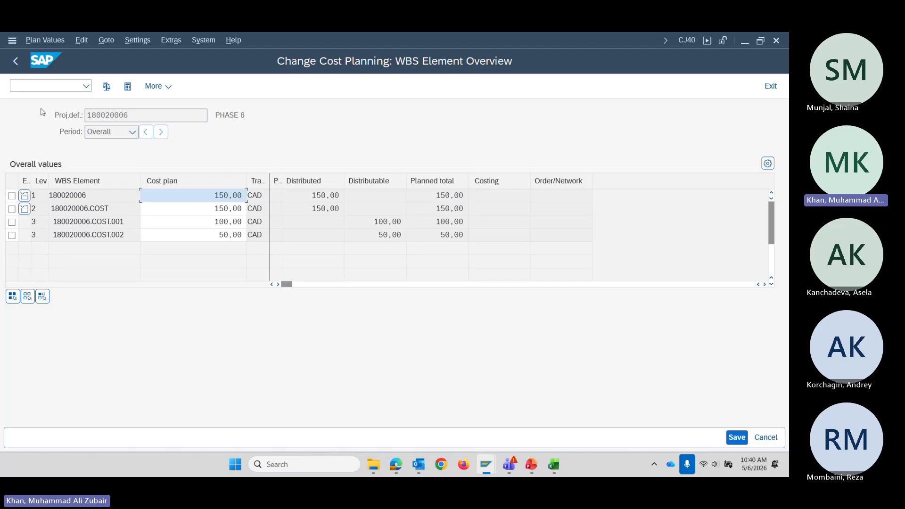
Leave cost planning and open transaction IMCCP3 for transferring plan values to the project budget.
key(alt+Tab)
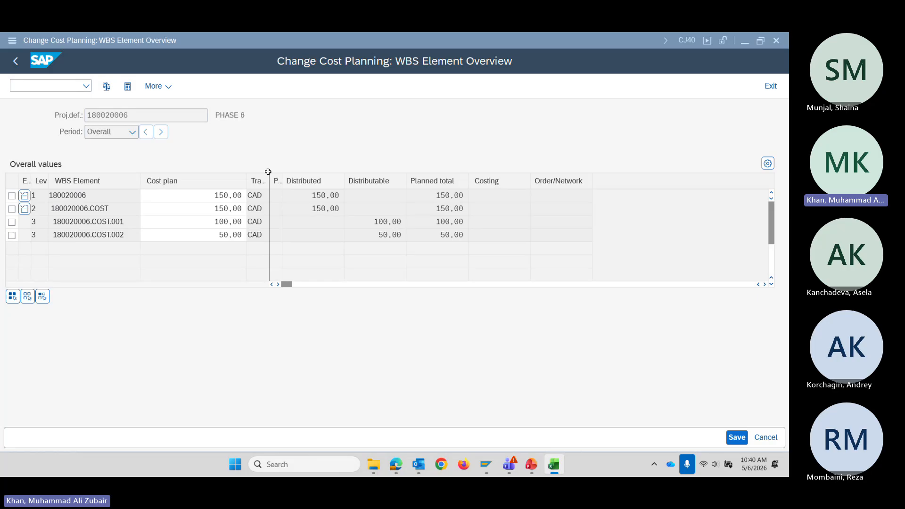
click(31, 86)
text(/n)
key(Return)
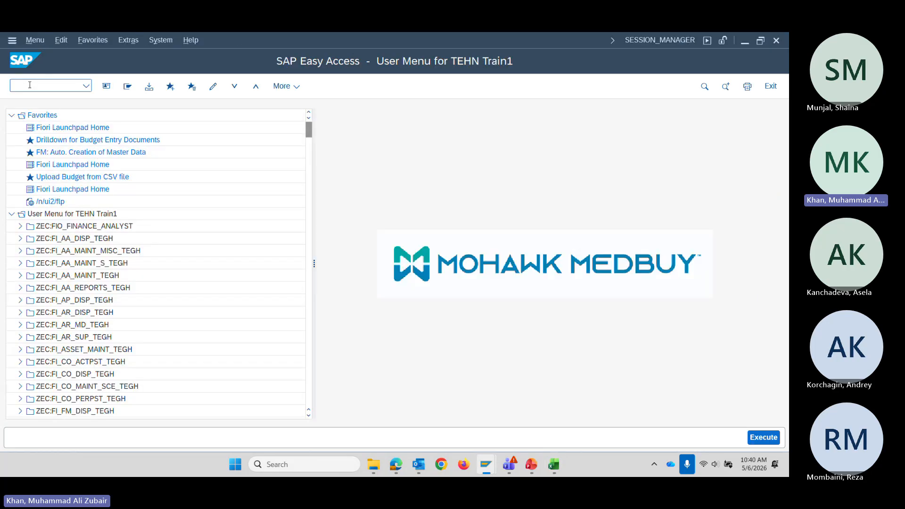
click(31, 85)
text(IMCCP3)
key(Return)
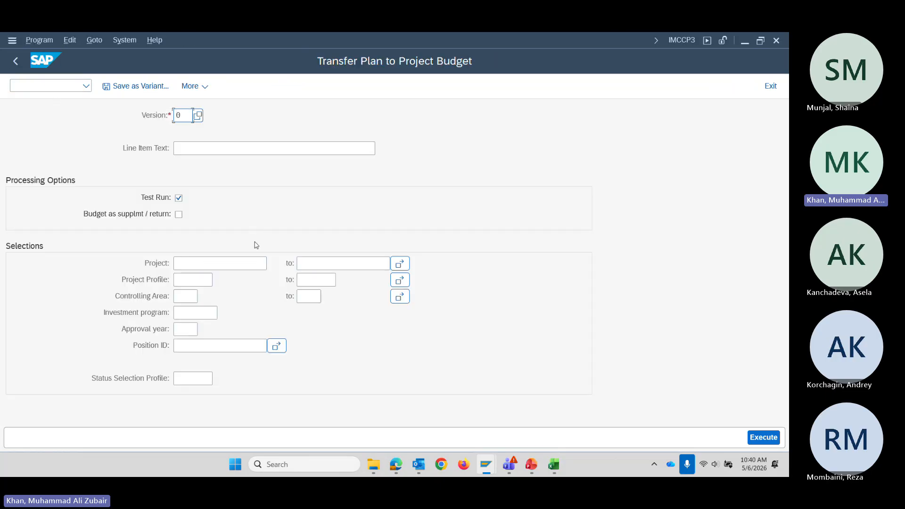
Execute the plan-to-budget transfer for project 180020006 as a test run.
click(205, 262)
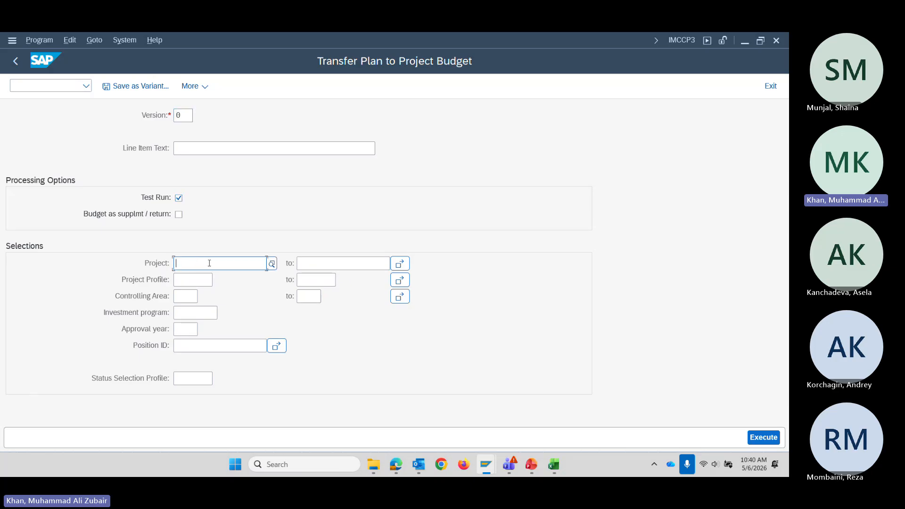
key(alt+Tab)
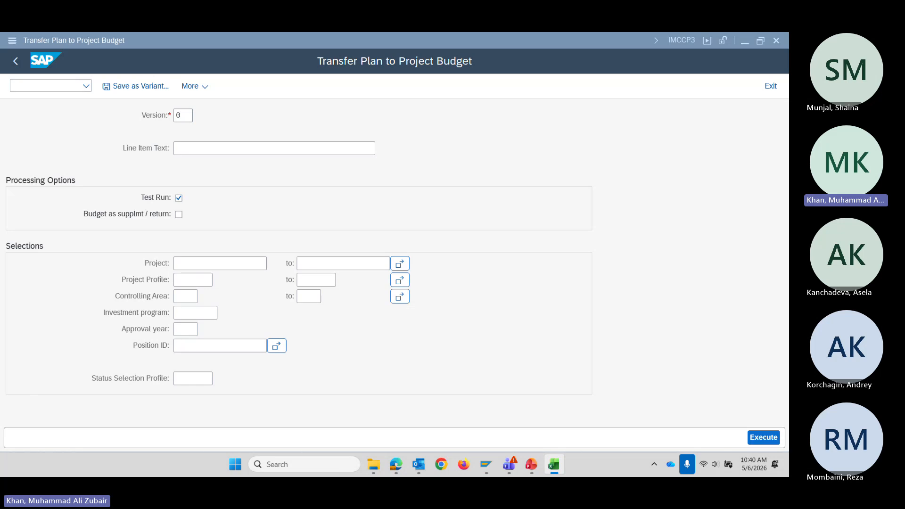
click(251, 264)
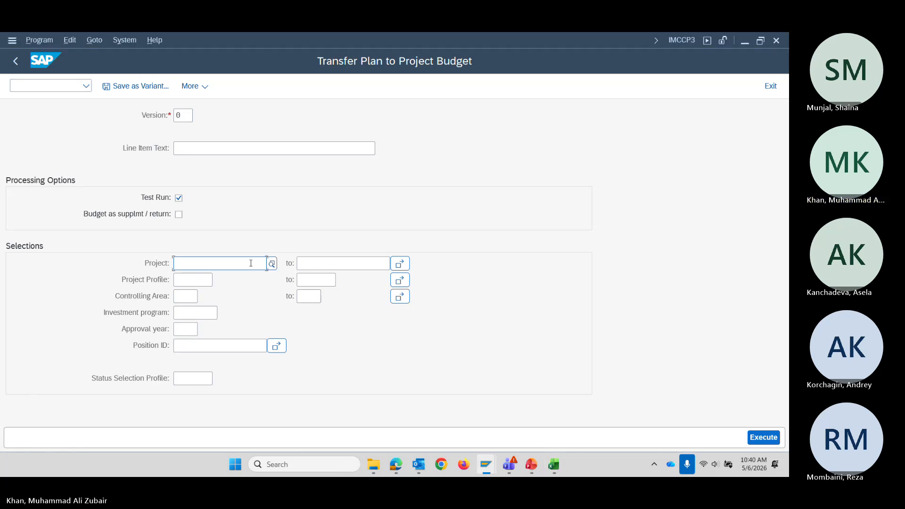
text(180020006)
click(762, 438)
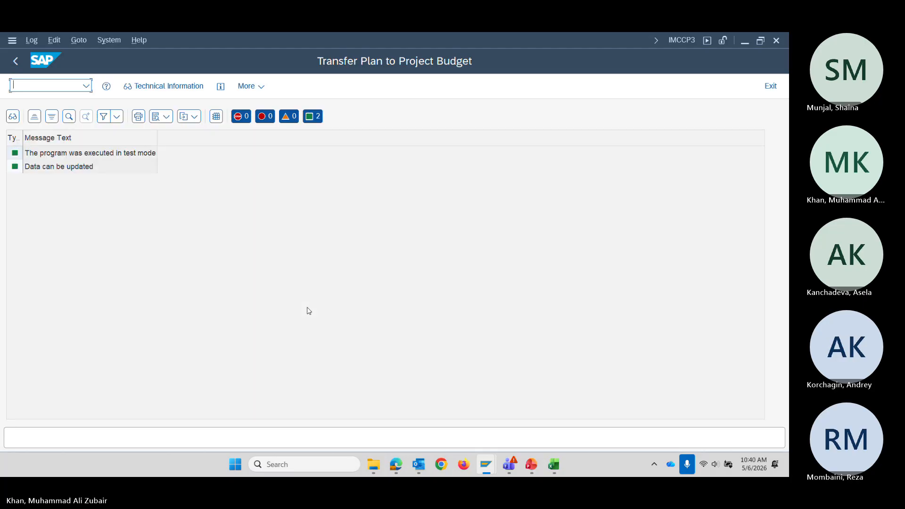
Return to the transfer selection, turn off Test Run, and execute the budget transfer in update mode.
click(16, 61)
click(179, 198)
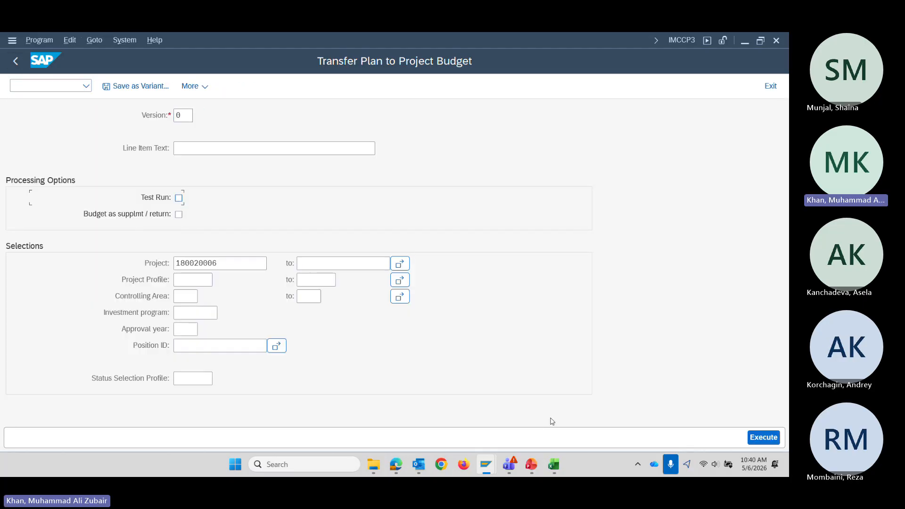
click(765, 439)
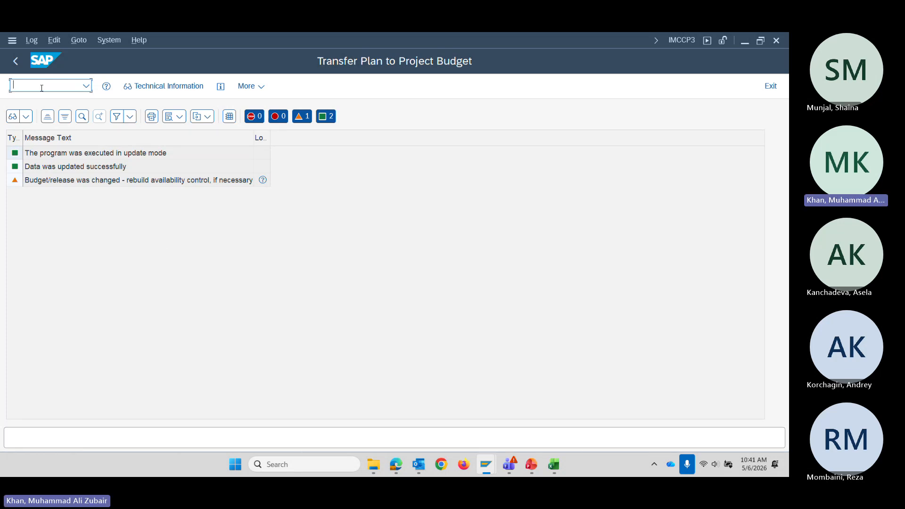
Display the original budget of project 180020006 by WBS element in transaction CJ31.
text(NCJ31)
key(Return)
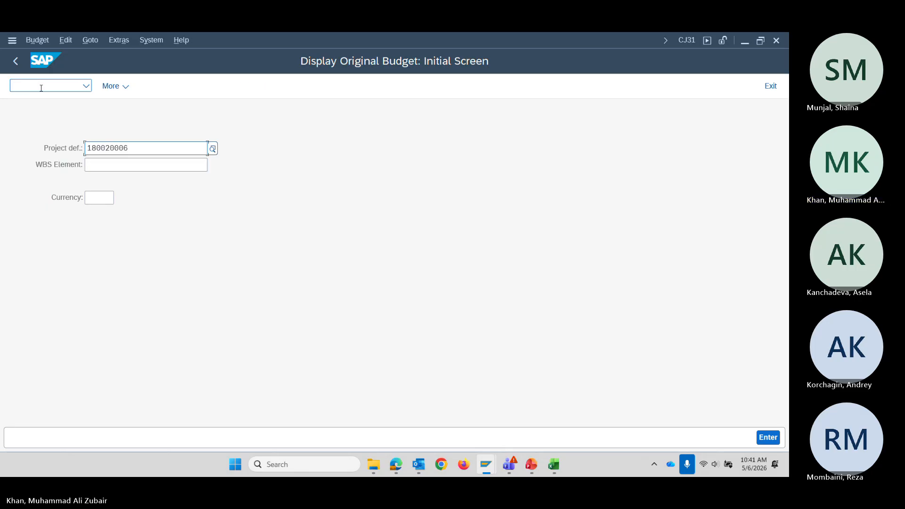
key(Return)
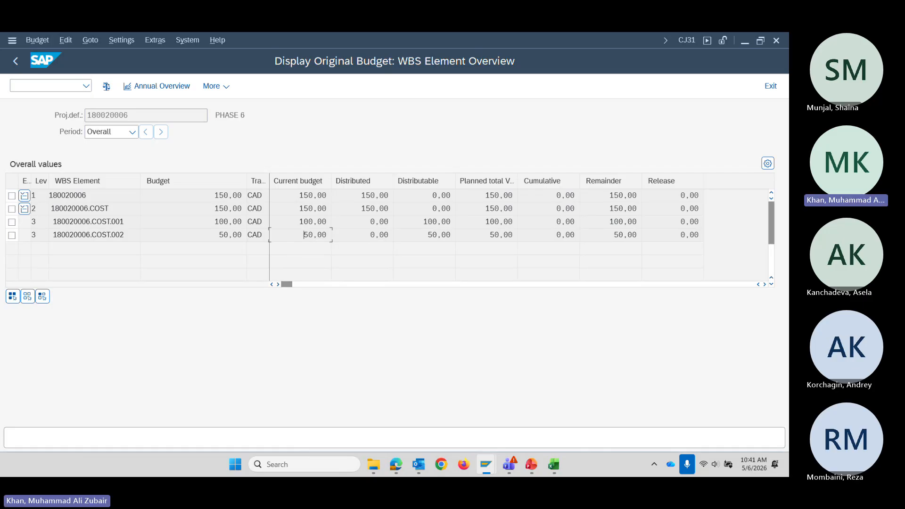
Leave the budget display and execute the Budget/Actual/Variance report with transaction S_ALR_87013557.
key(alt+Tab)
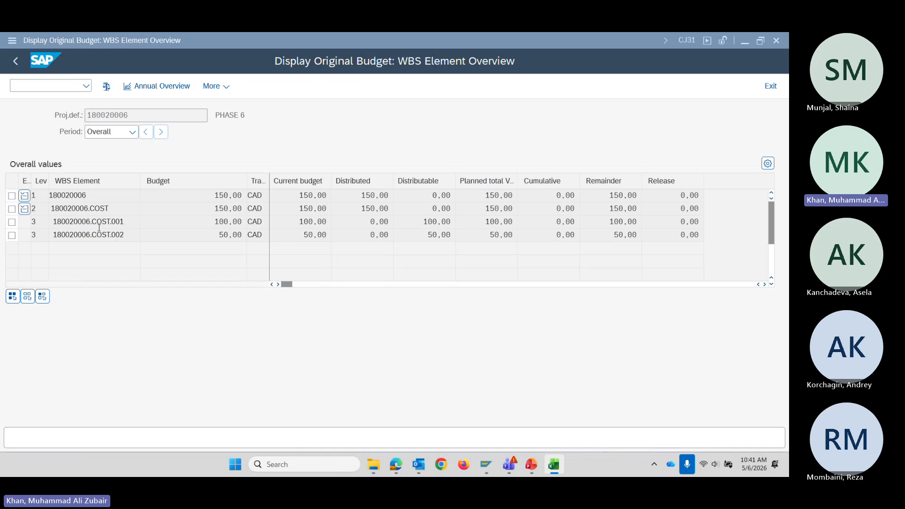
click(47, 85)
text(/n)
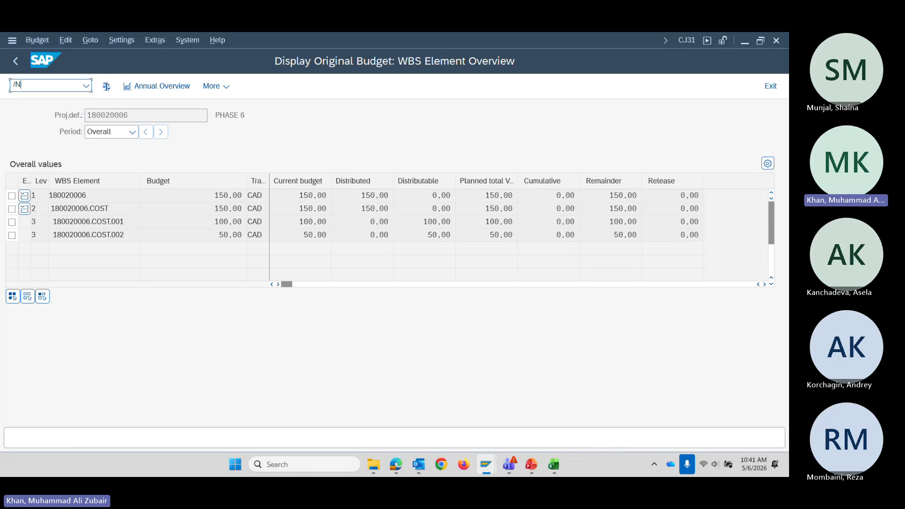
key(Return)
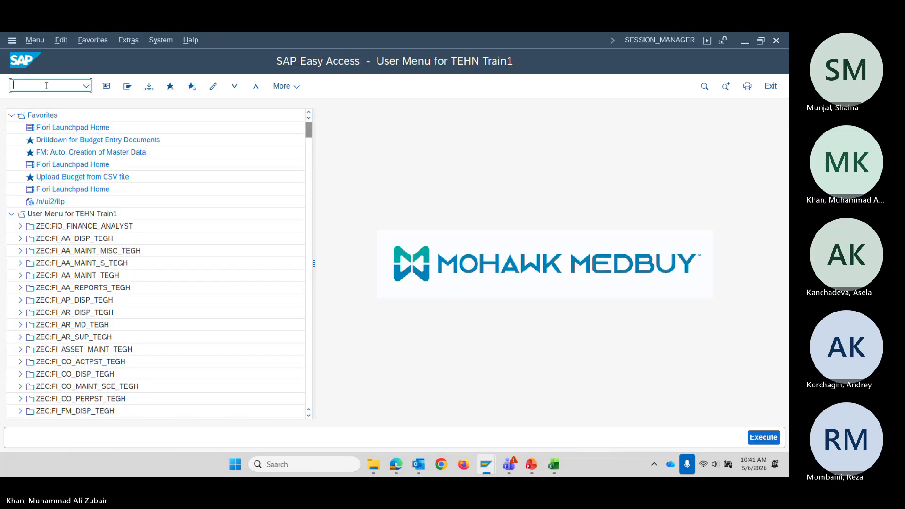
text(S_ALR_87013557)
key(Return)
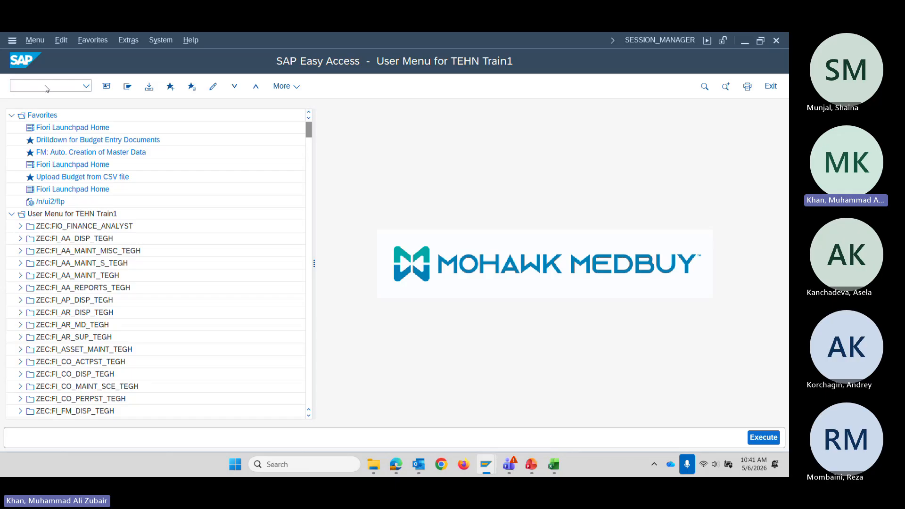
click(764, 439)
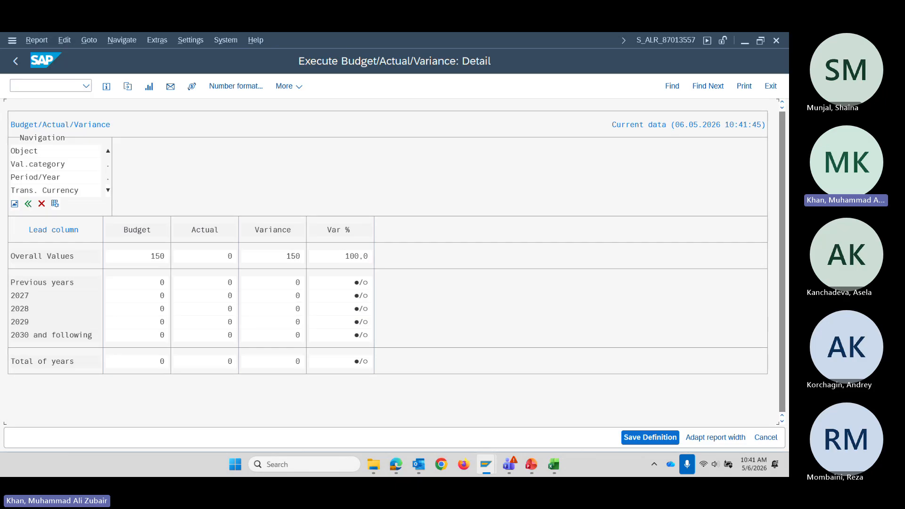
Leave the report and open transaction FB50 to enter a G/L account document for company code 1800.
key(alt+Tab)
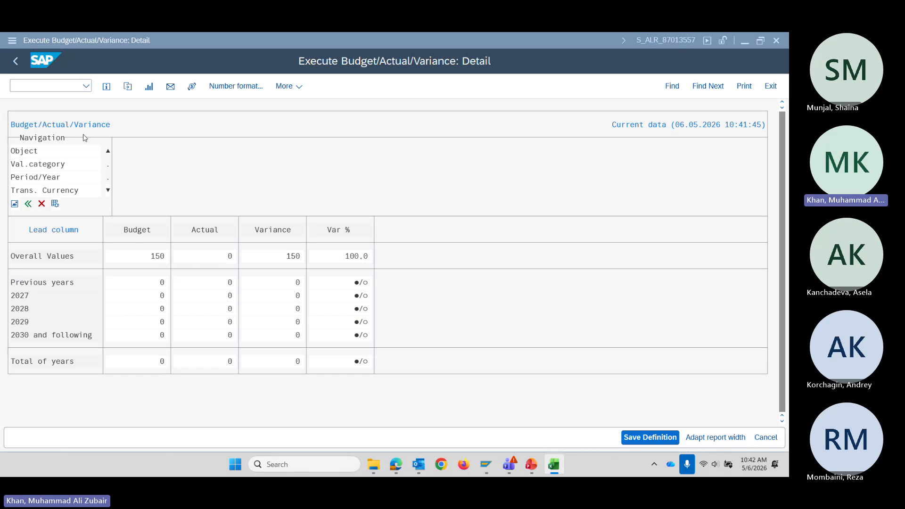
click(47, 86)
text(/N)
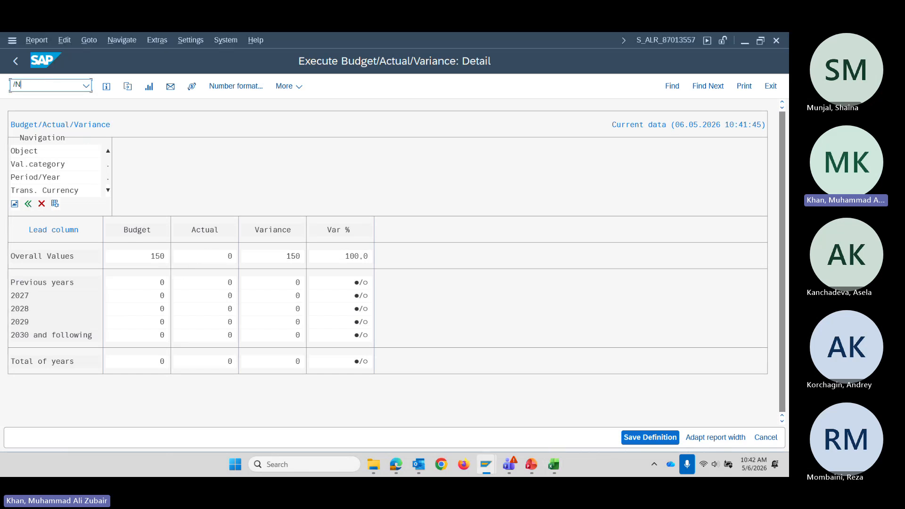
text(FMBB)
key(Return)
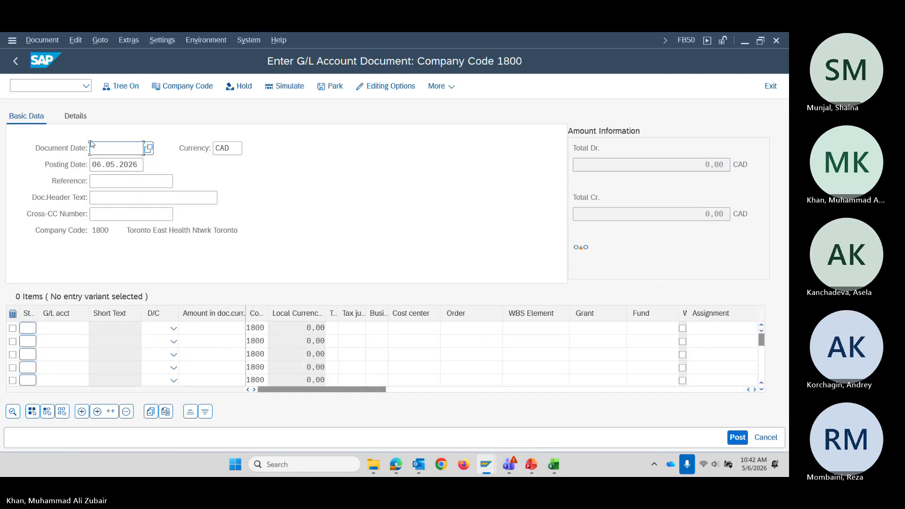
Set the document date to 05.05.2026 and enter G/L account 24851000 in the first two lines and 11113005 in the third.
click(92, 143)
click(116, 195)
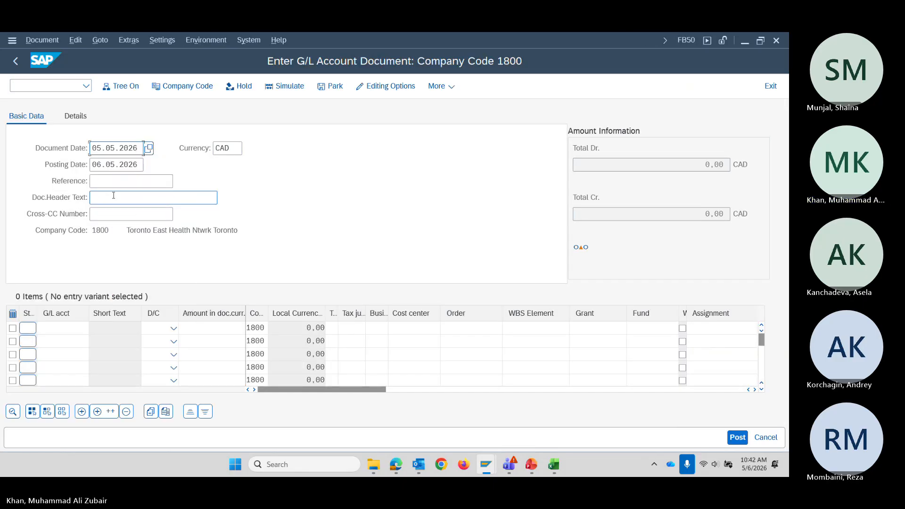
click(55, 329)
click(93, 118)
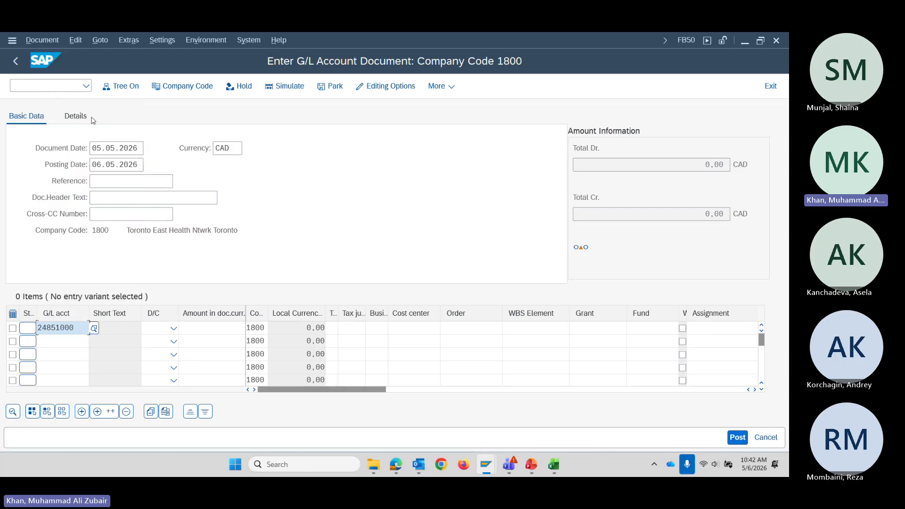
click(63, 341)
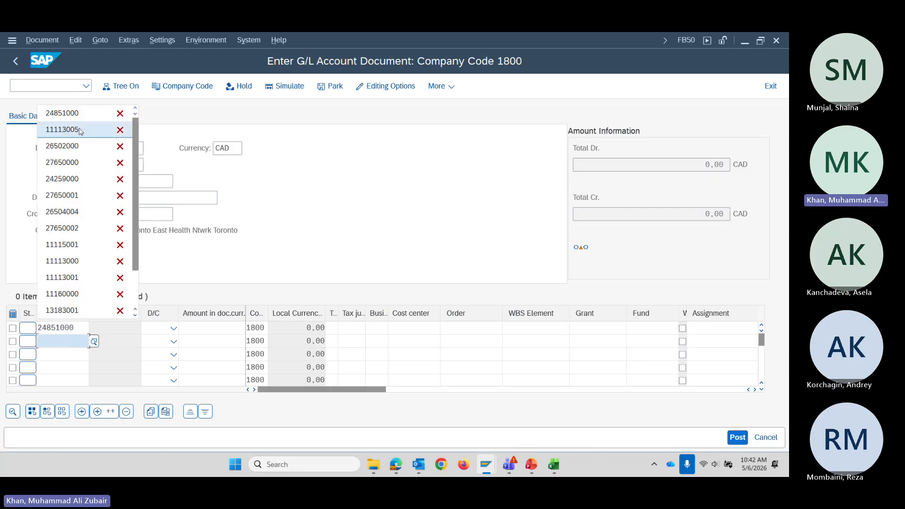
click(62, 113)
click(56, 355)
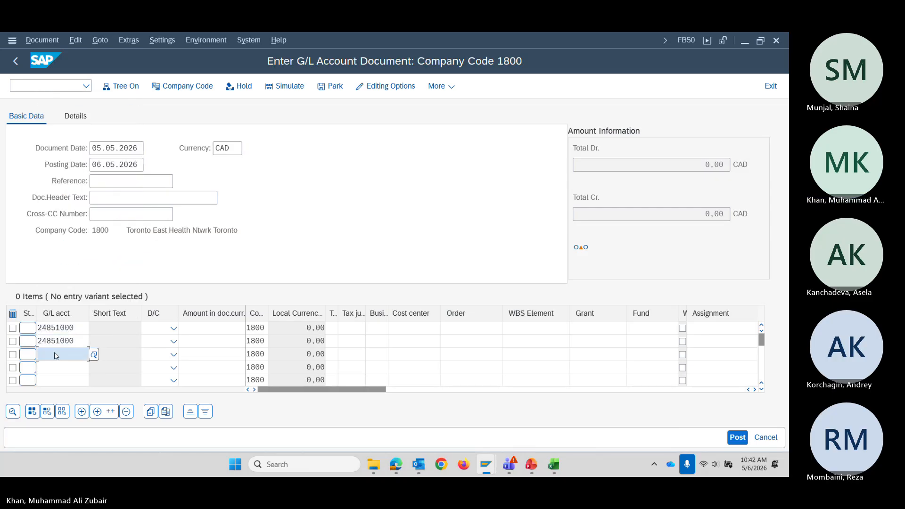
click(61, 141)
Mark the two 24851000 lines as Debit and the 11113005 line as Credit.
click(159, 330)
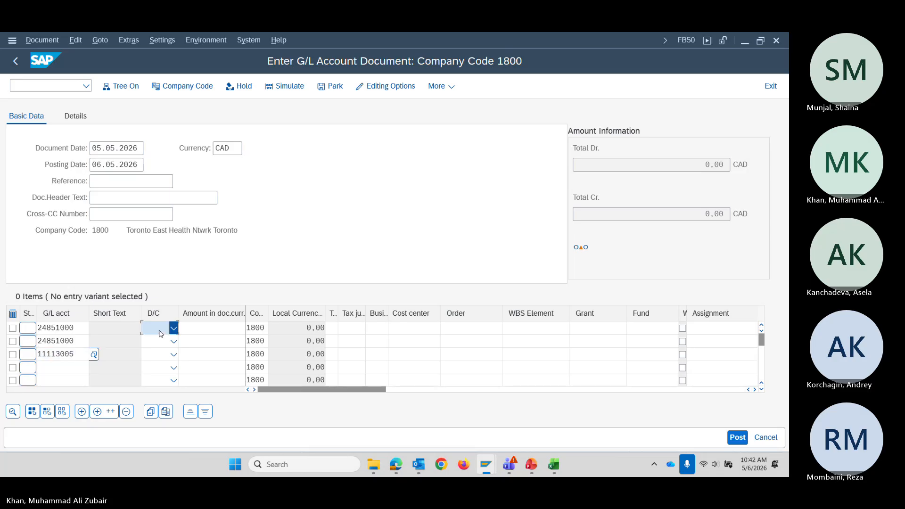
click(159, 334)
click(157, 358)
click(160, 342)
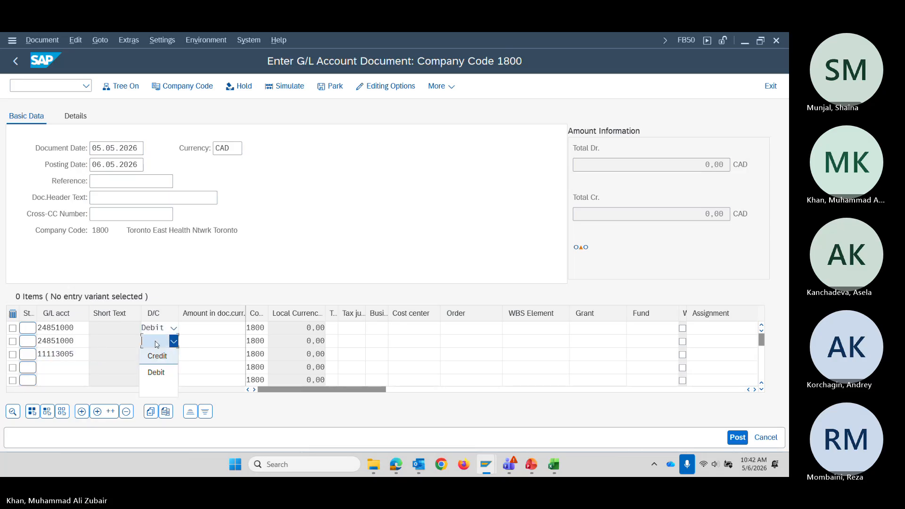
click(159, 372)
click(160, 354)
click(158, 369)
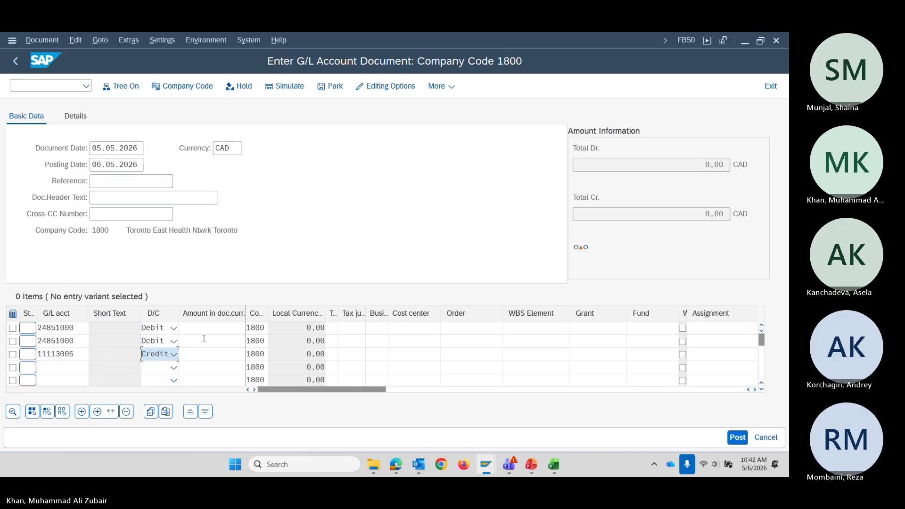
Enter amounts of 20 and 10 on the two debit lines and 30 on the credit line.
click(206, 329)
text(10)
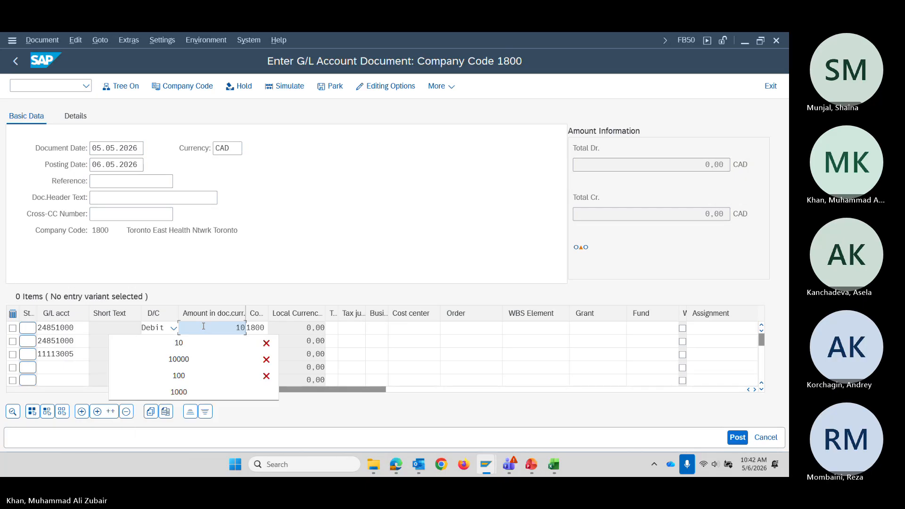
key(BackSpace)
key(BackSpace)
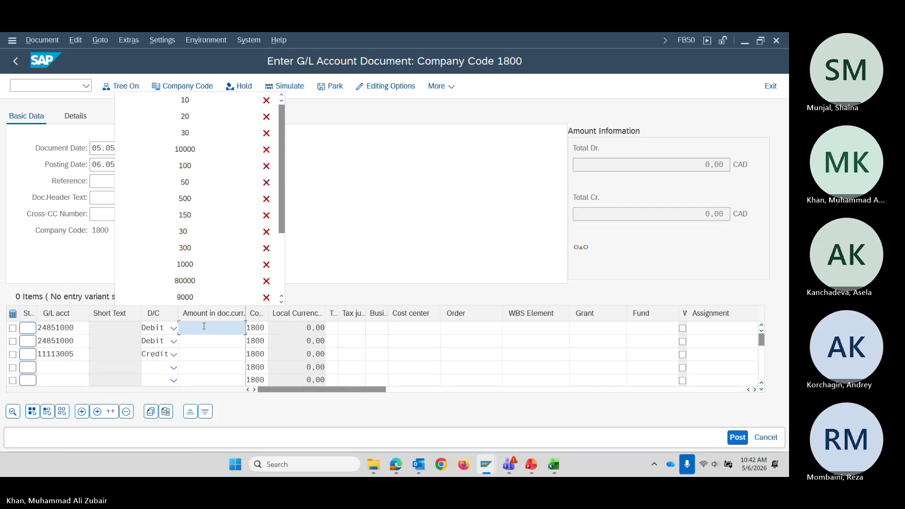
text(20)
key(Tab)
click(223, 342)
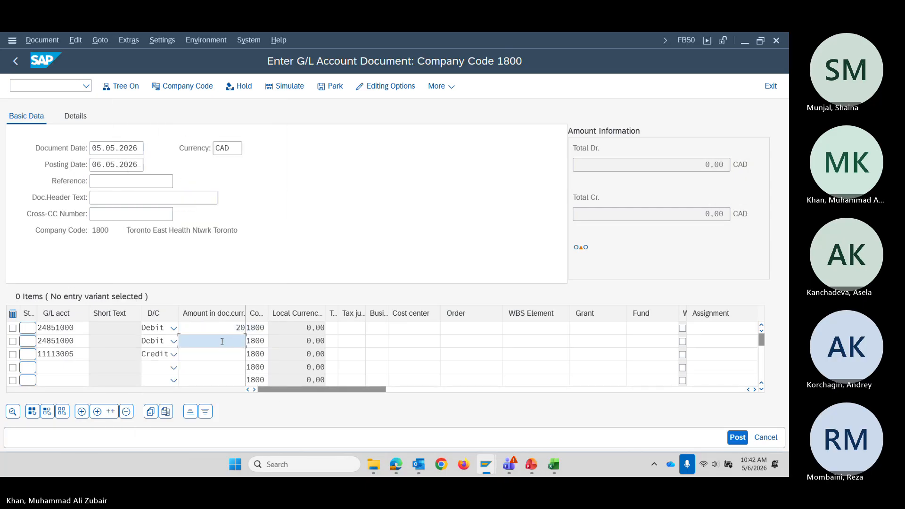
text(10)
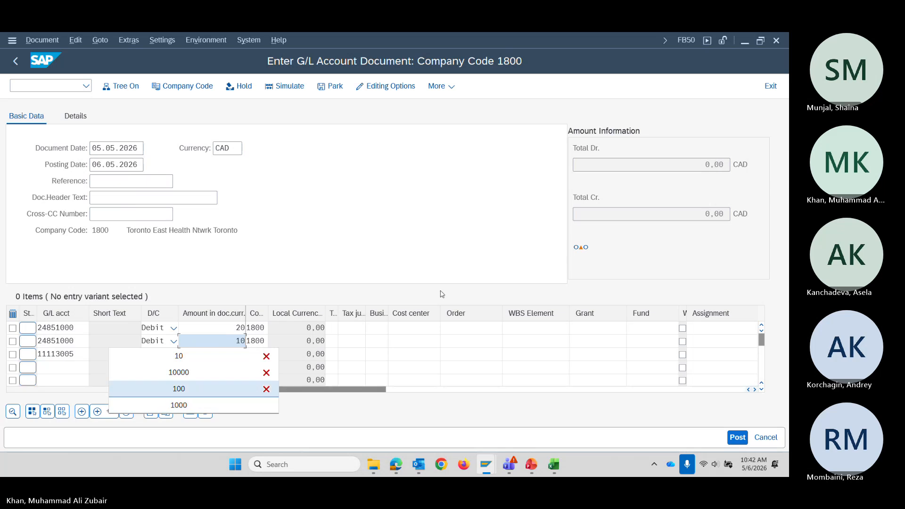
click(434, 231)
click(217, 358)
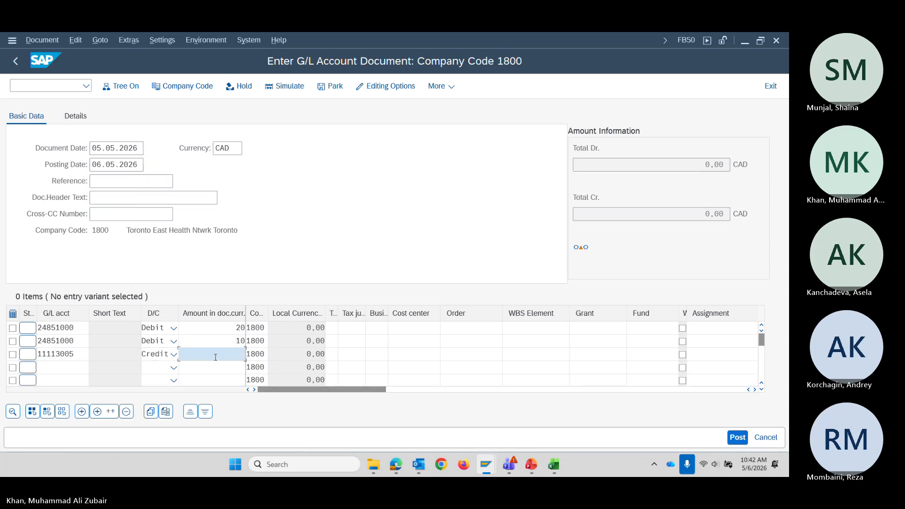
text(30)
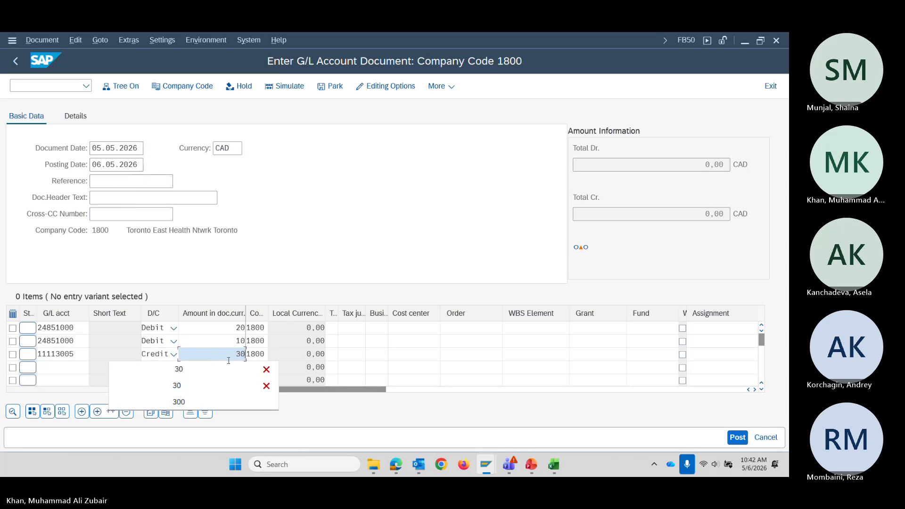
Set tax code I0 on both 24851000 debit lines.
click(332, 329)
text(i)
click(339, 346)
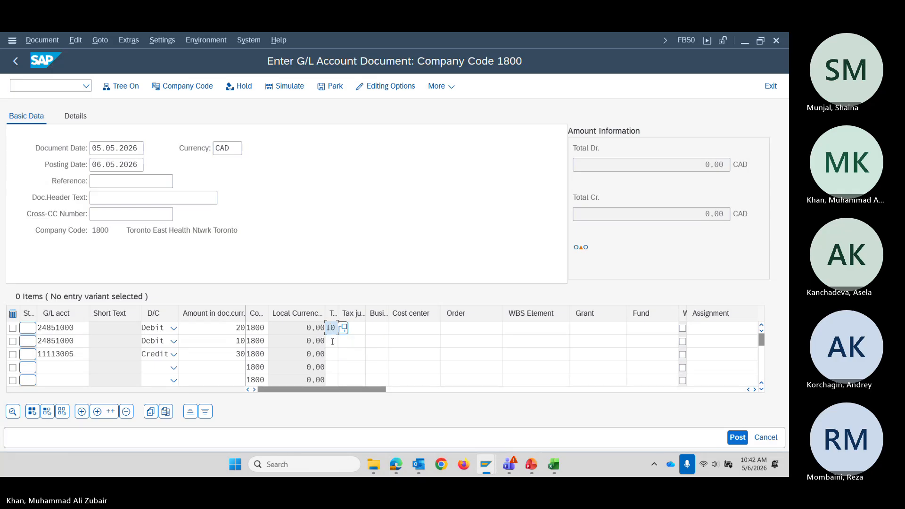
click(333, 341)
text(i)
click(338, 355)
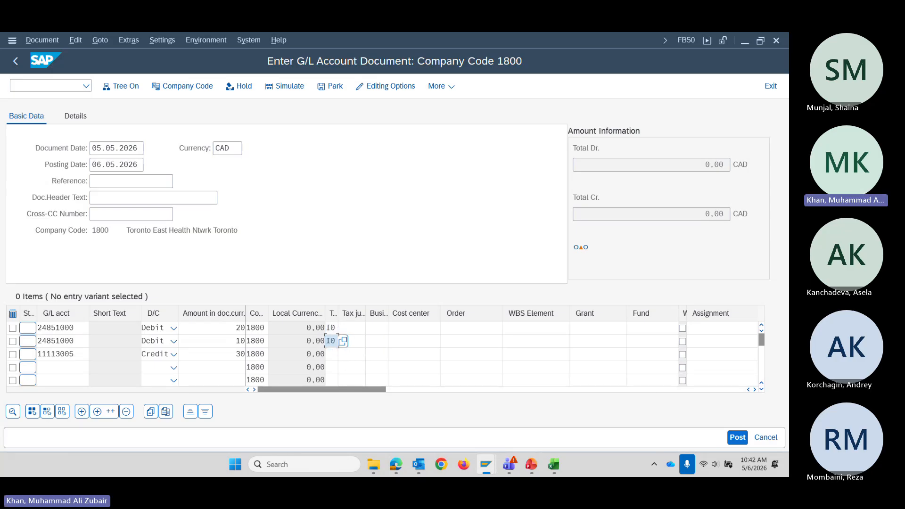
Assign WBS elements 180020006.COST.001 and 180020006.COST.002 from the reference workbook to the two debit lines.
key(alt+Tab)
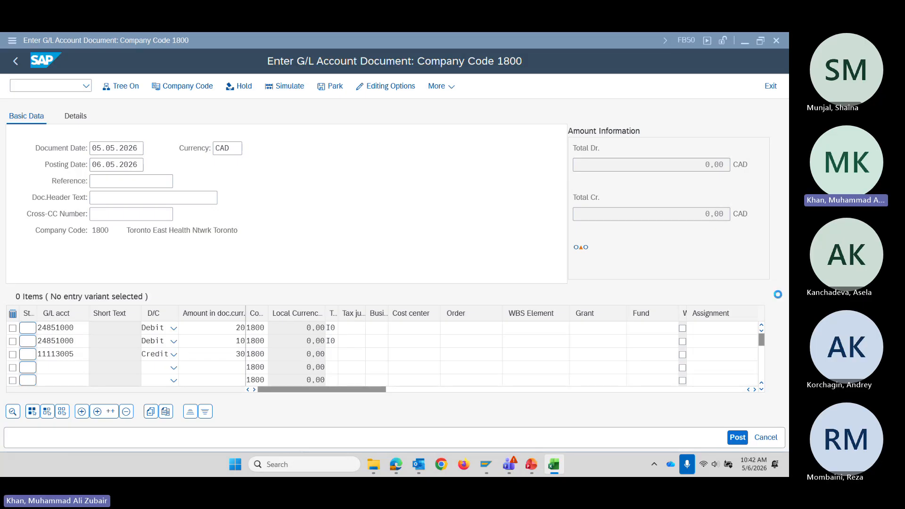
click(530, 328)
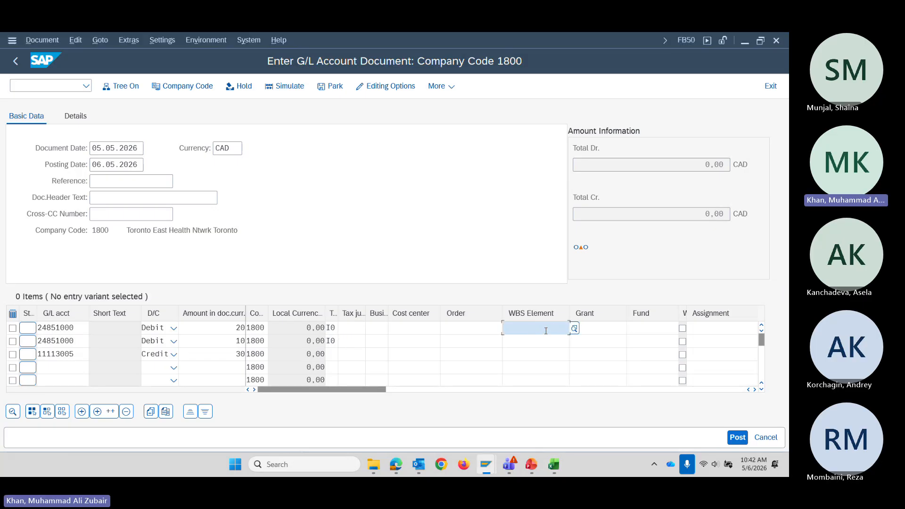
text(180020006.COST.)
key(alt+Tab)
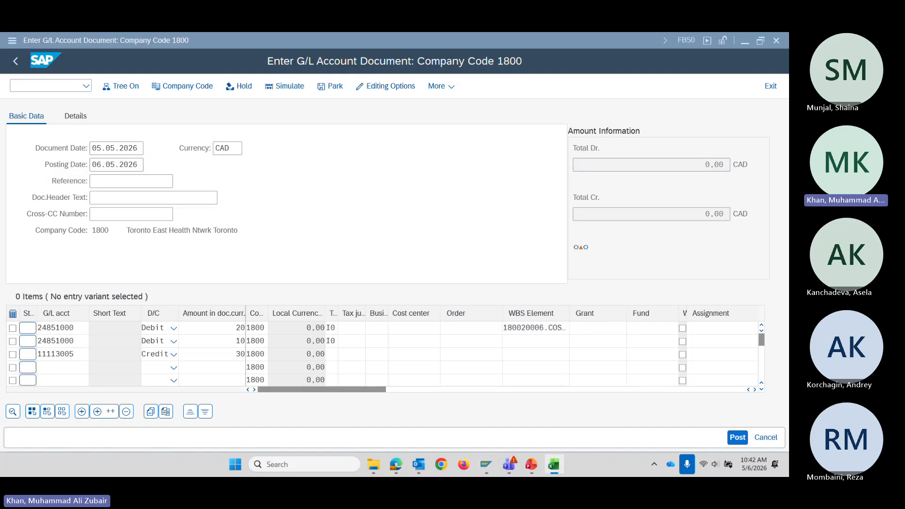
click(546, 340)
text(180020006.COST.)
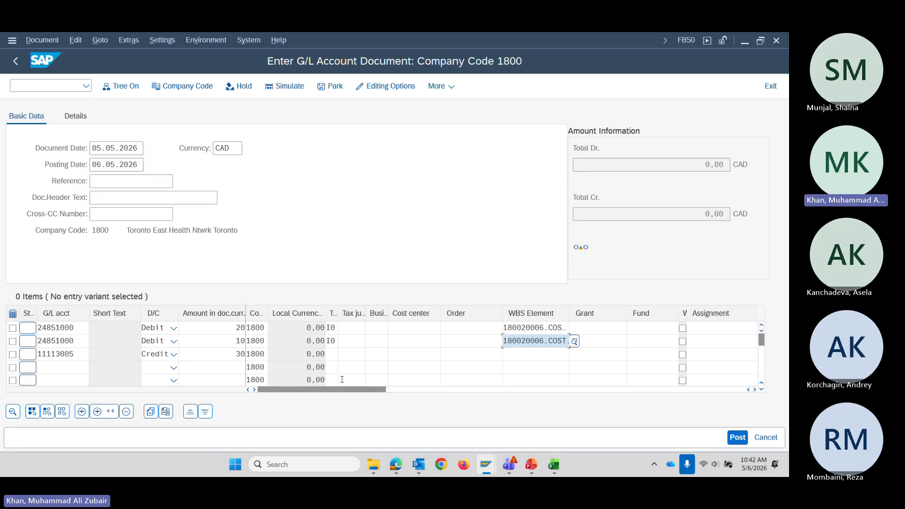
Simulate the G/L account document and post it.
click(284, 87)
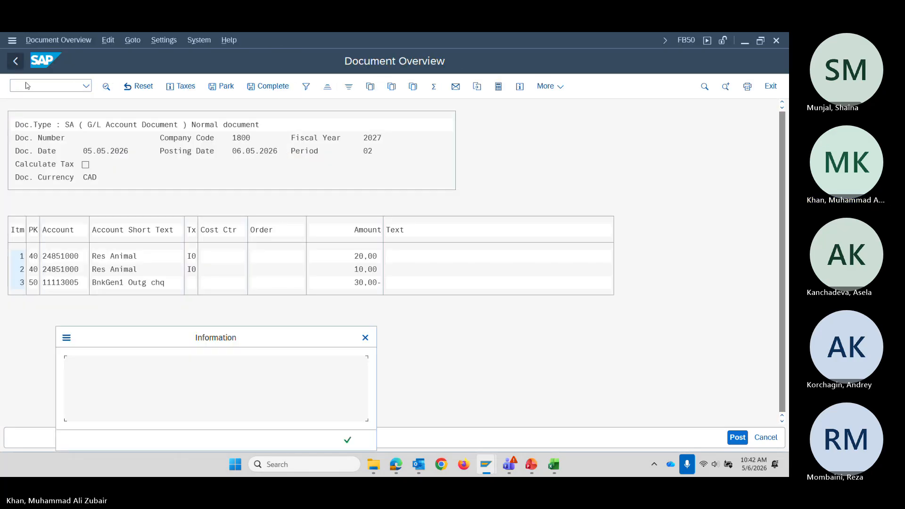
click(342, 431)
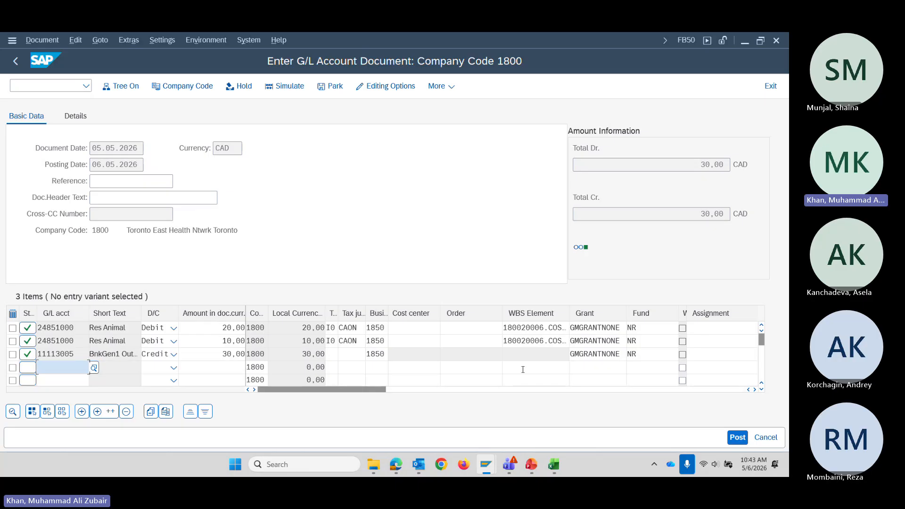
click(741, 440)
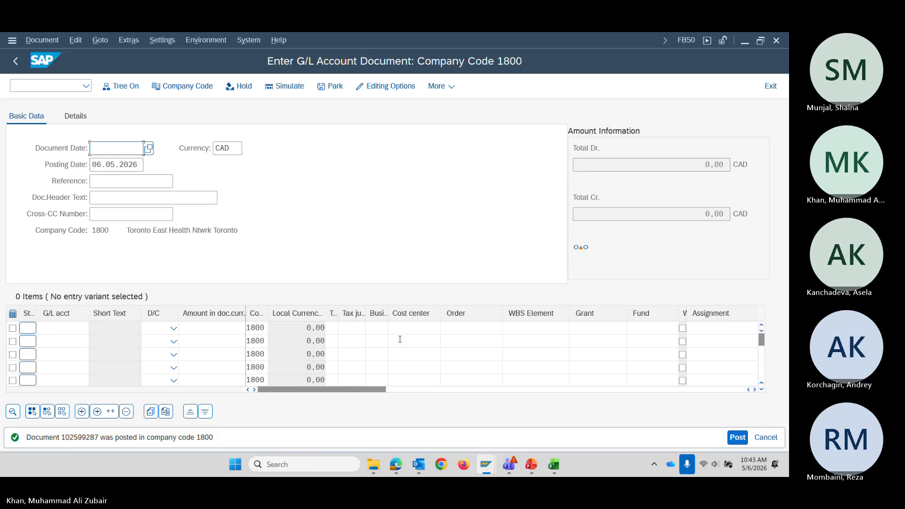
Leave the document entry and execute the Budget/Actual/Variance report S_ALR_87013557 for project 180020006.
click(86, 86)
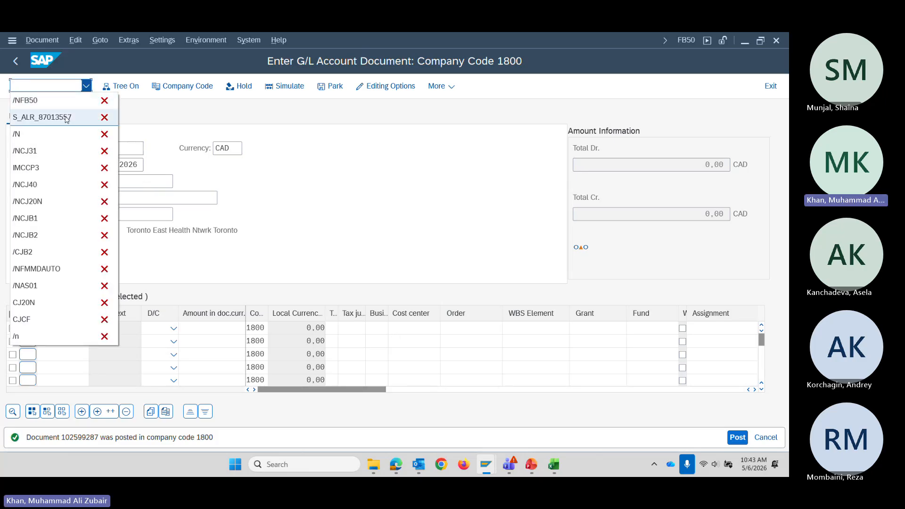
click(64, 133)
key(Return)
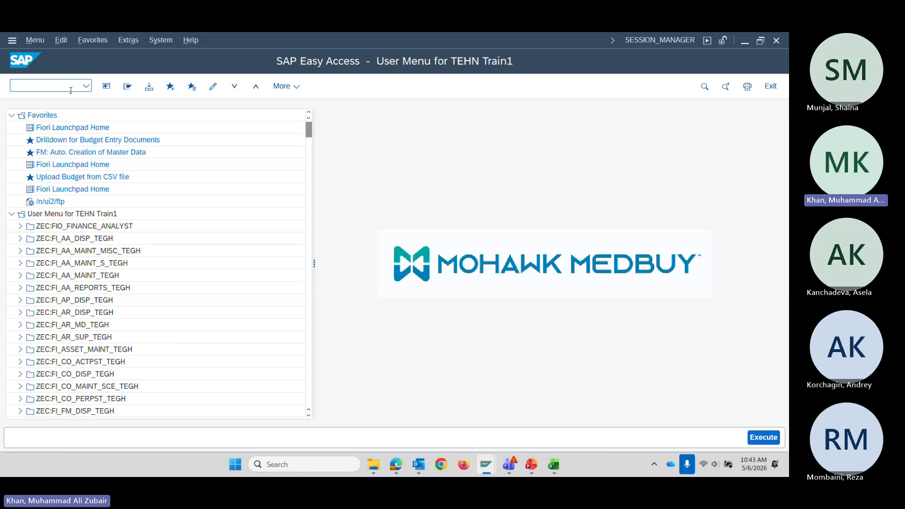
click(86, 86)
click(54, 137)
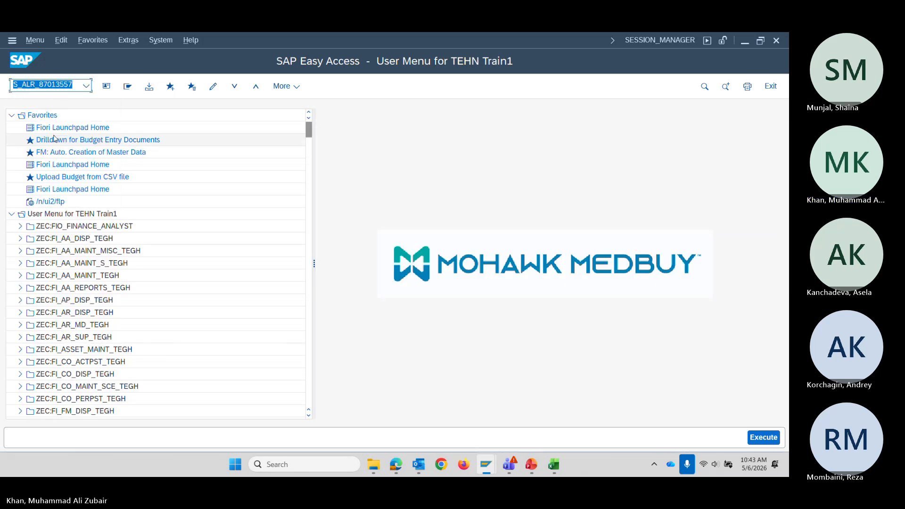
key(Return)
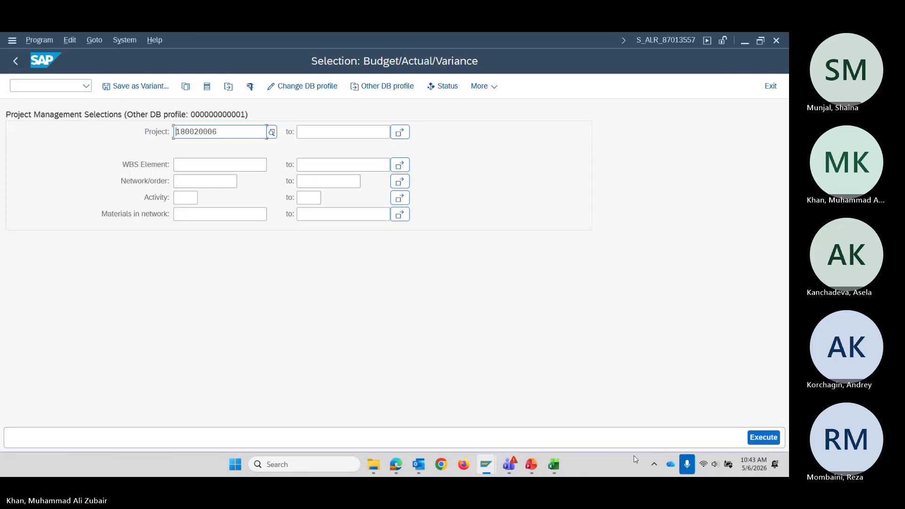
click(752, 437)
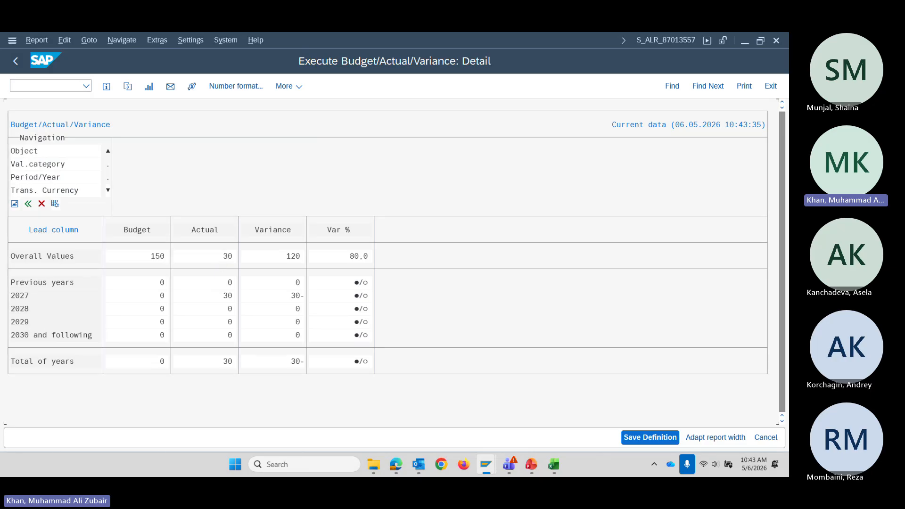
Open transaction CJ88 and execute a settlement test run for project 180020006, period 2, fiscal year 2027.
key(alt+Tab)
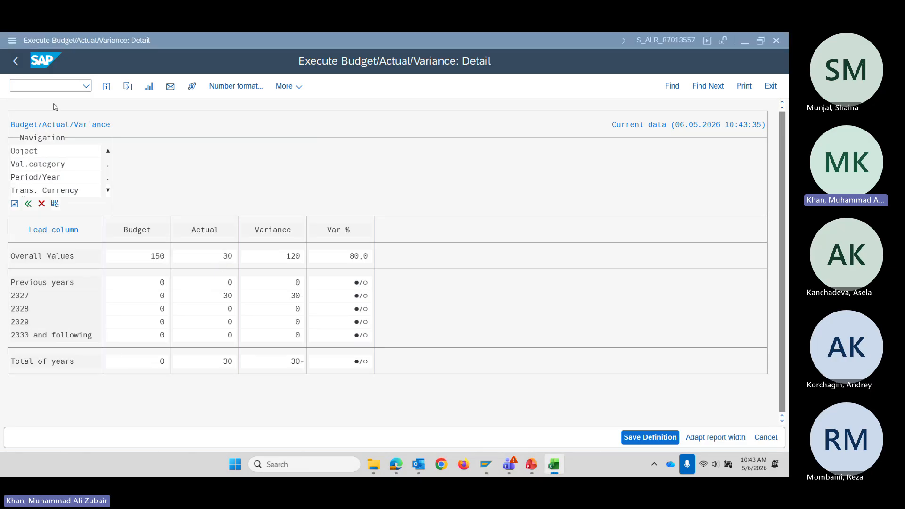
click(56, 86)
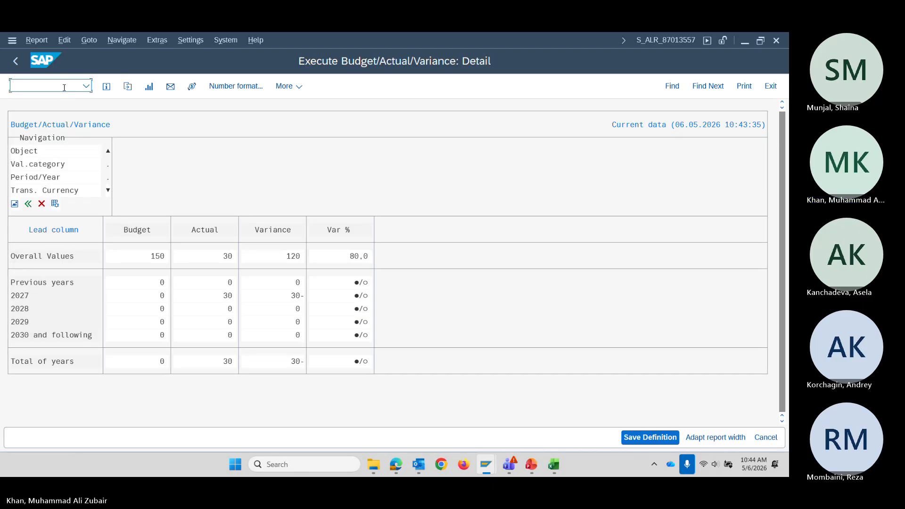
text(/NCJ)
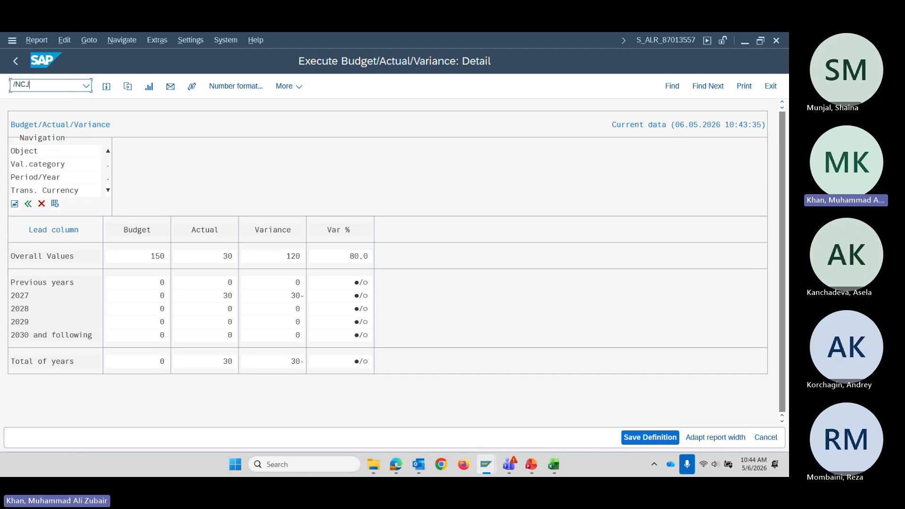
text(88)
key(Return)
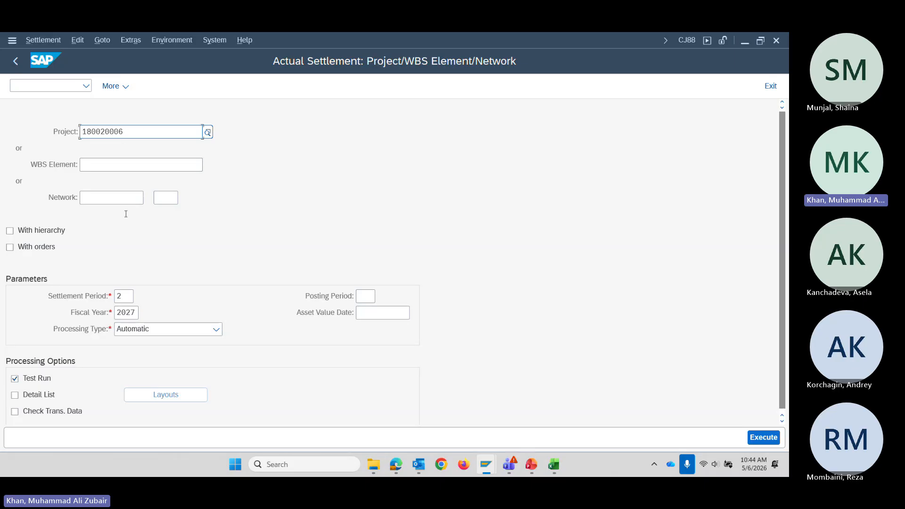
click(768, 442)
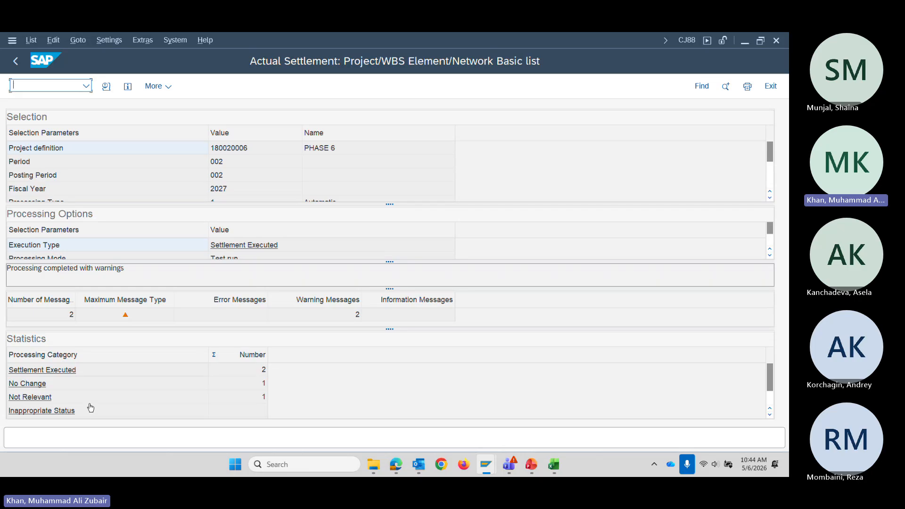
scroll(111, 396, down, 1)
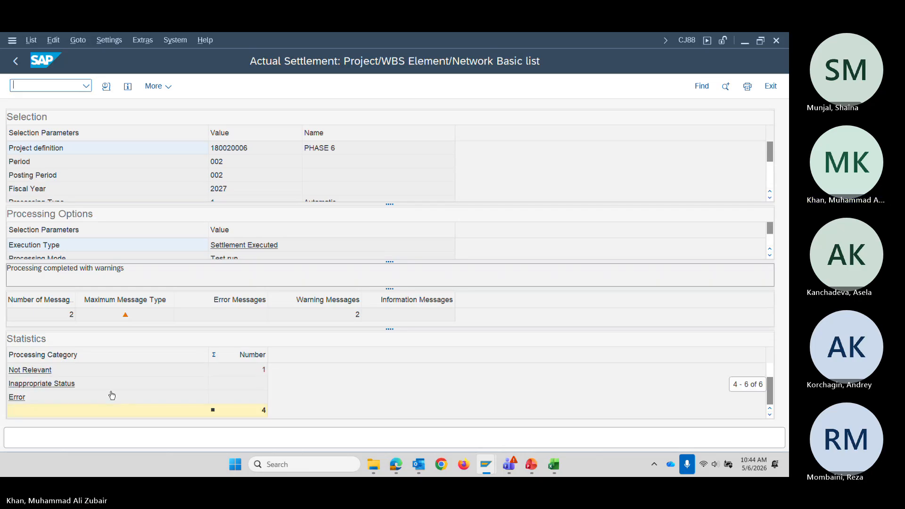
scroll(66, 400, up, 1)
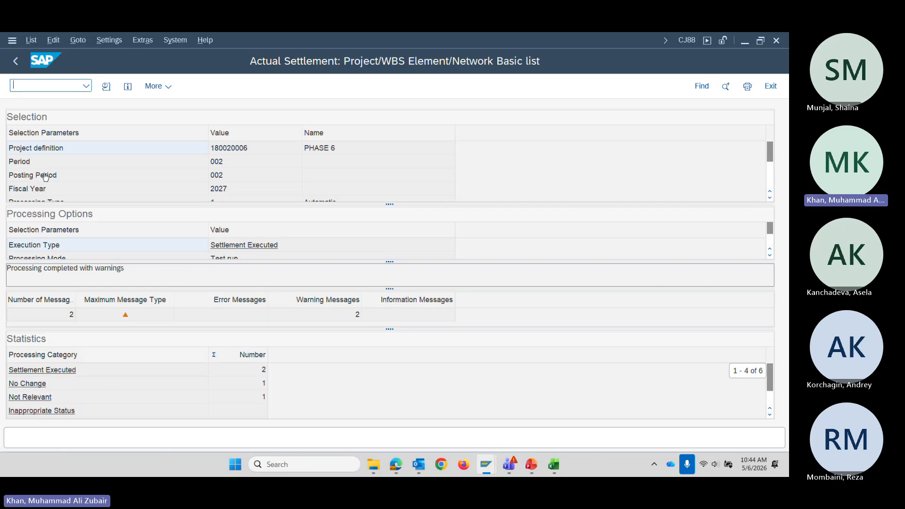
Execute the project's actual settlement with Test Run turned off and check its messages and statistics.
click(17, 62)
click(14, 379)
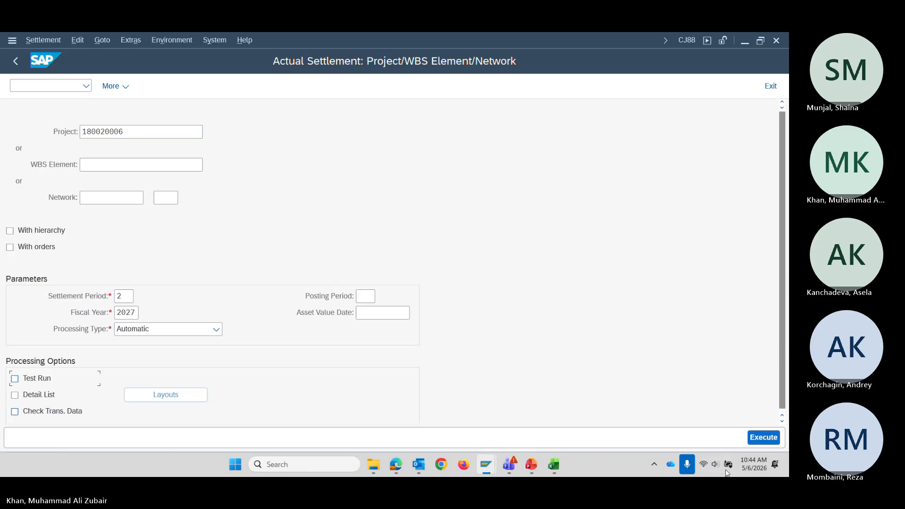
click(763, 438)
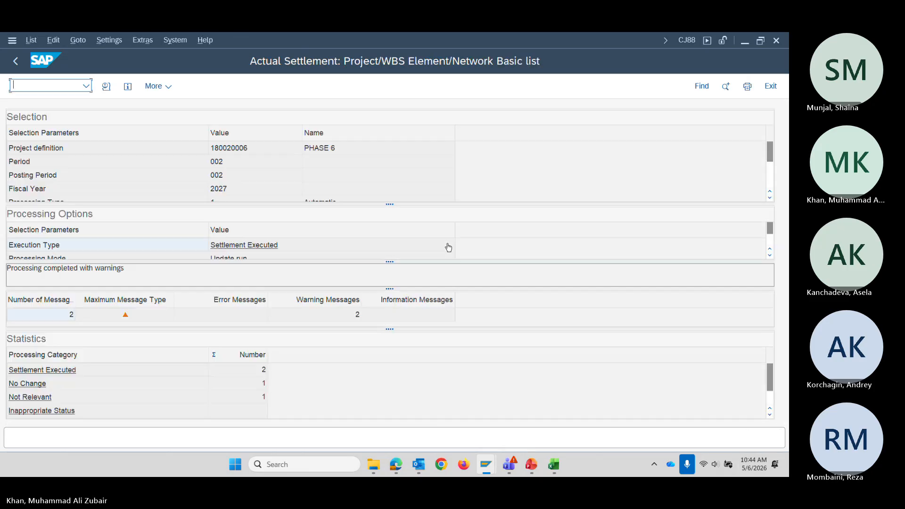
click(109, 91)
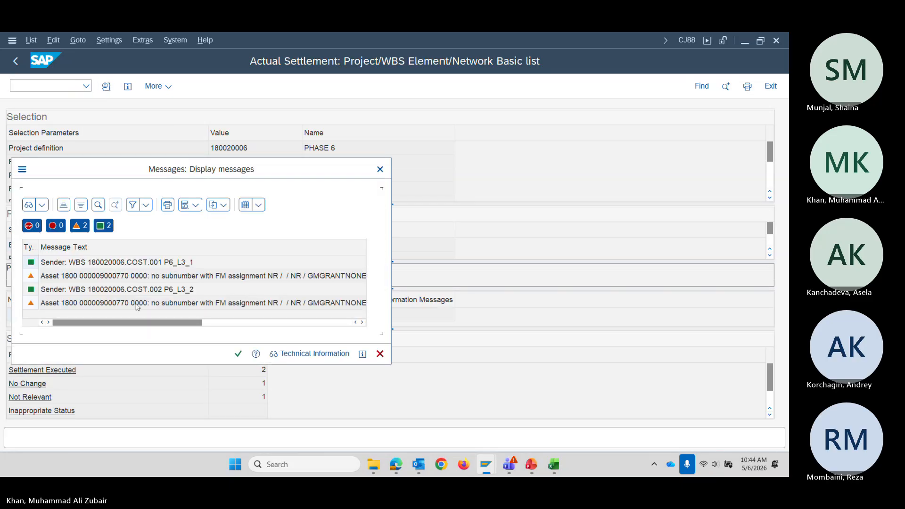
click(380, 169)
scroll(194, 387, down, 2)
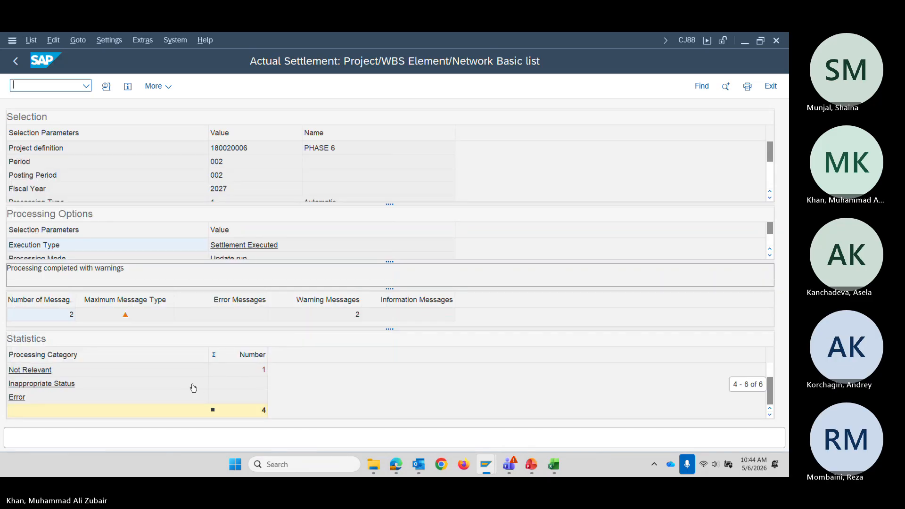
scroll(194, 386, up, 2)
scroll(193, 387, down, 2)
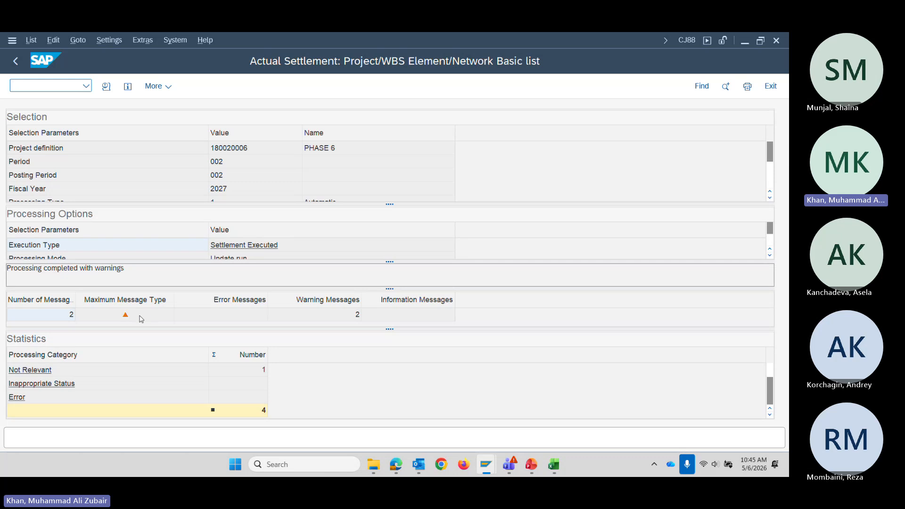
Leave the settlement and open the Asset Explorer with transaction AW01N.
click(15, 61)
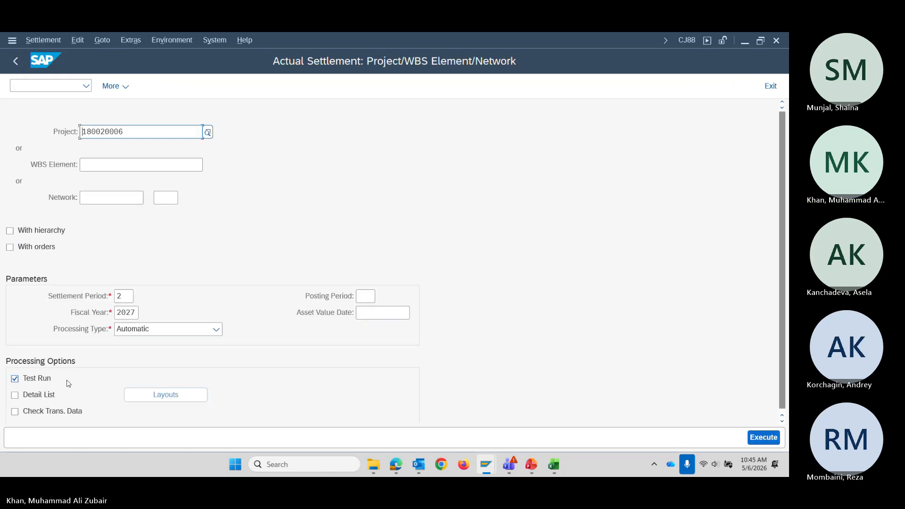
click(70, 84)
text(/)
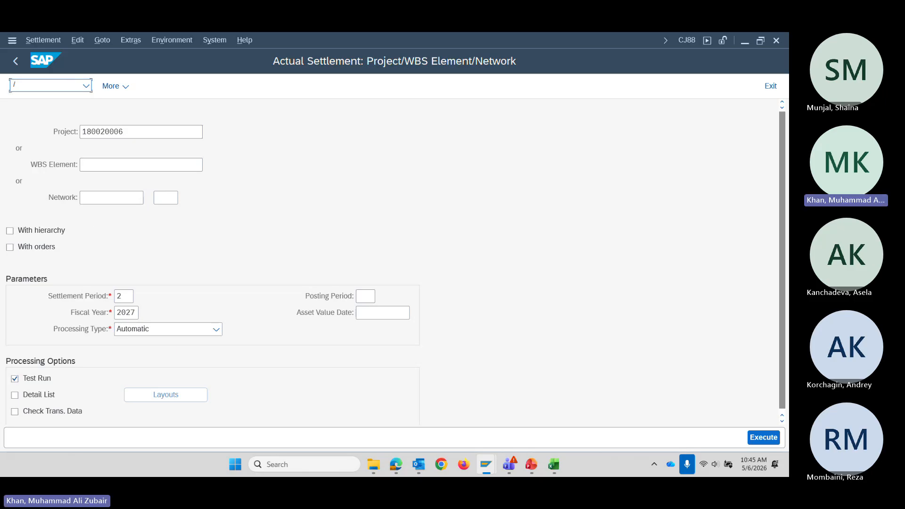
text(NAW01N)
key(Return)
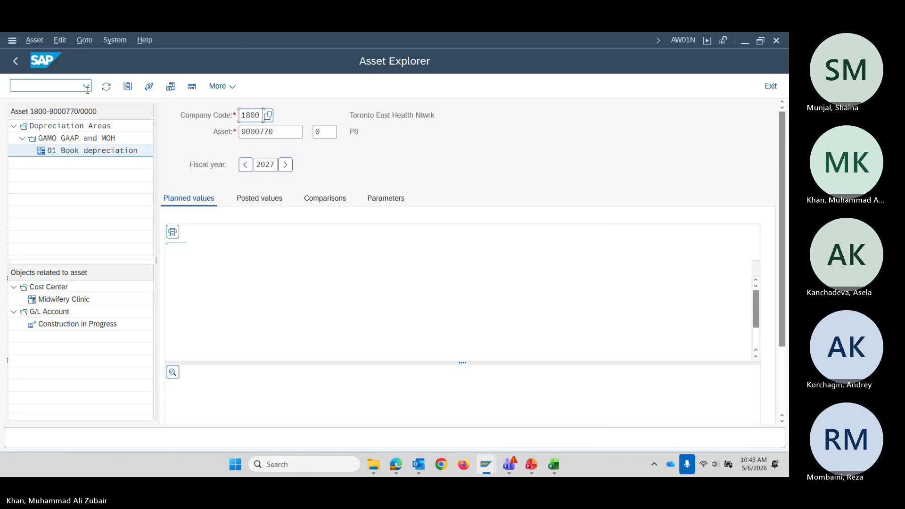
Switch from the Asset Explorer to the Excel workbook and review the additional steps required for asset capitalization, AIAB, AIBU and ABIFL.
click(282, 133)
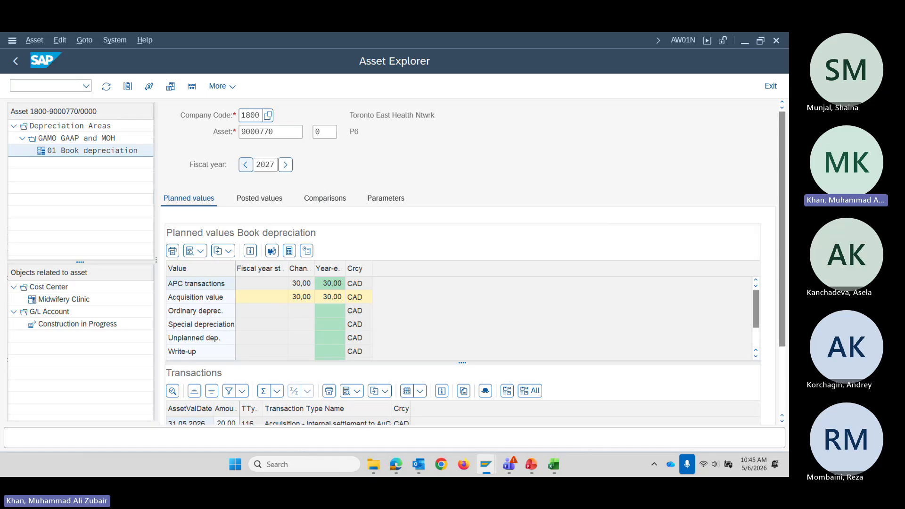
key(alt+Tab)
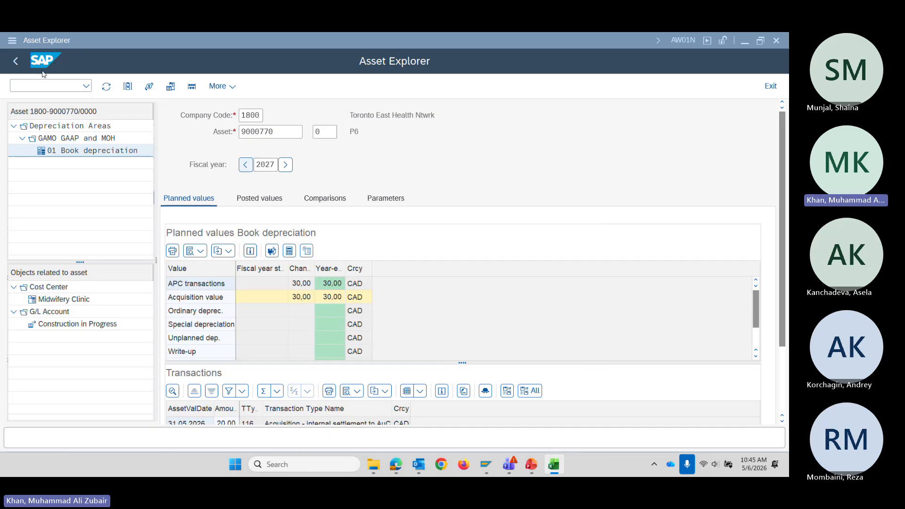
click(47, 85)
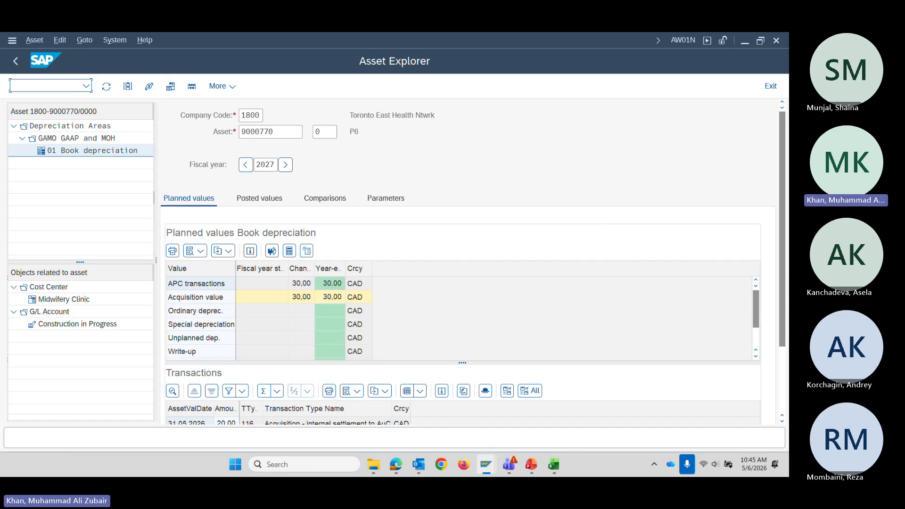
key(alt+Tab)
click(688, 122)
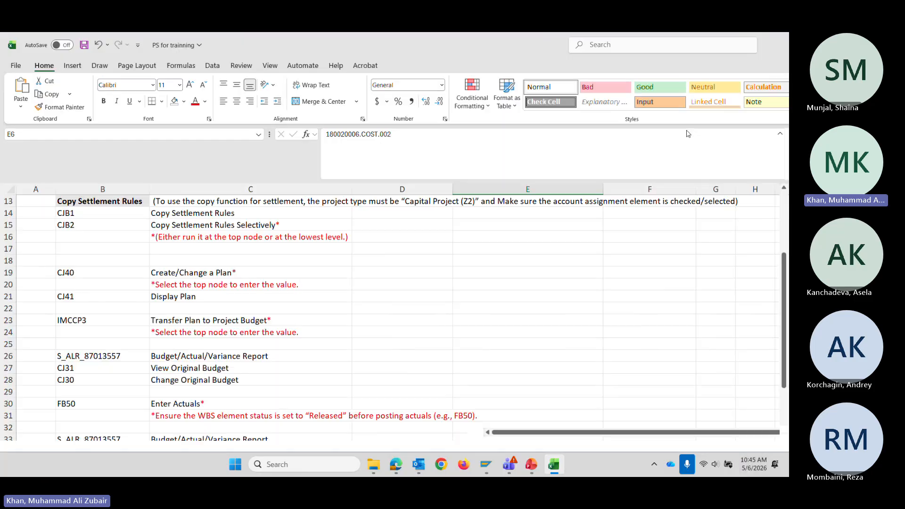
scroll(62, 346, down, 4)
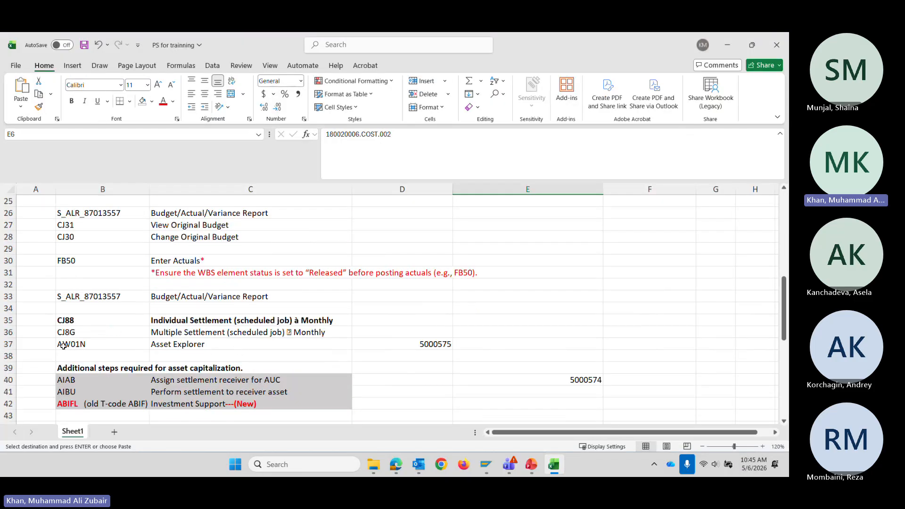
scroll(74, 344, down, 1)
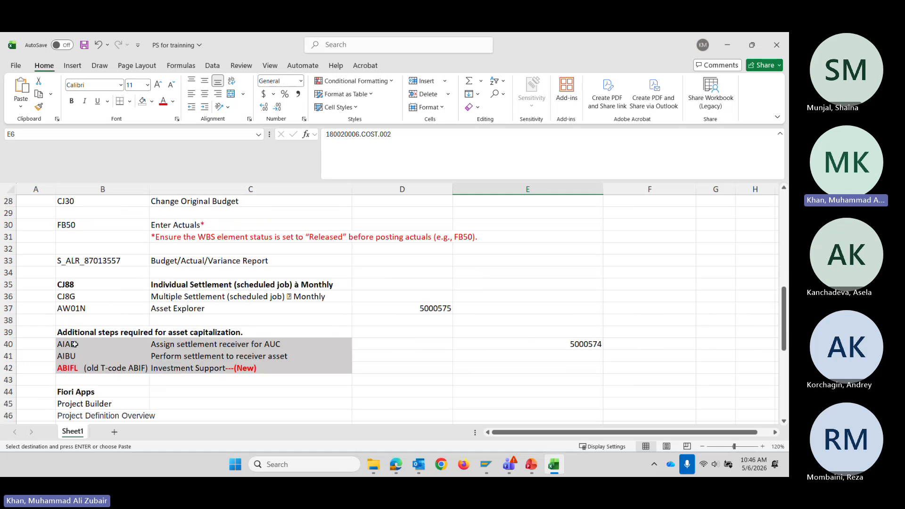
drag(75, 345, 207, 368)
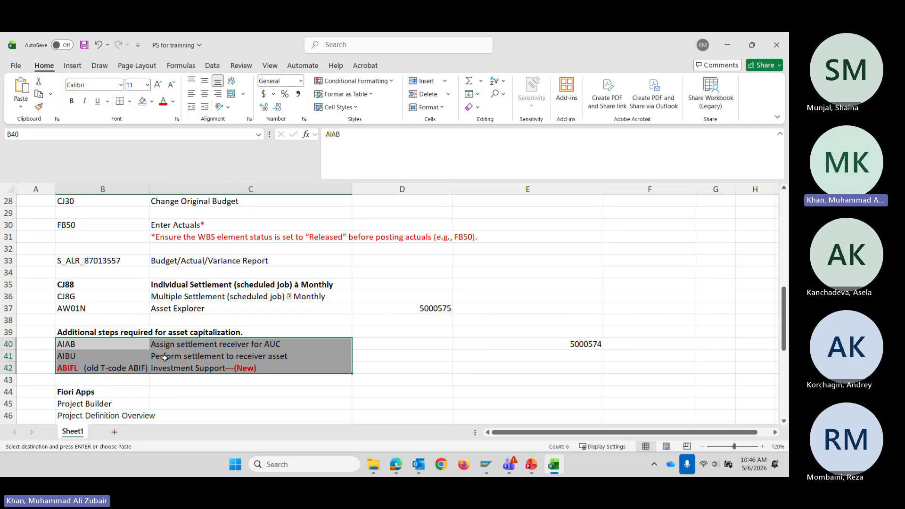
Recheck asset 9000770 in the SAP Asset Explorer, and return to the Excel sheet to examine the AIAB and ABIFL rows.
mouse_move(487, 464)
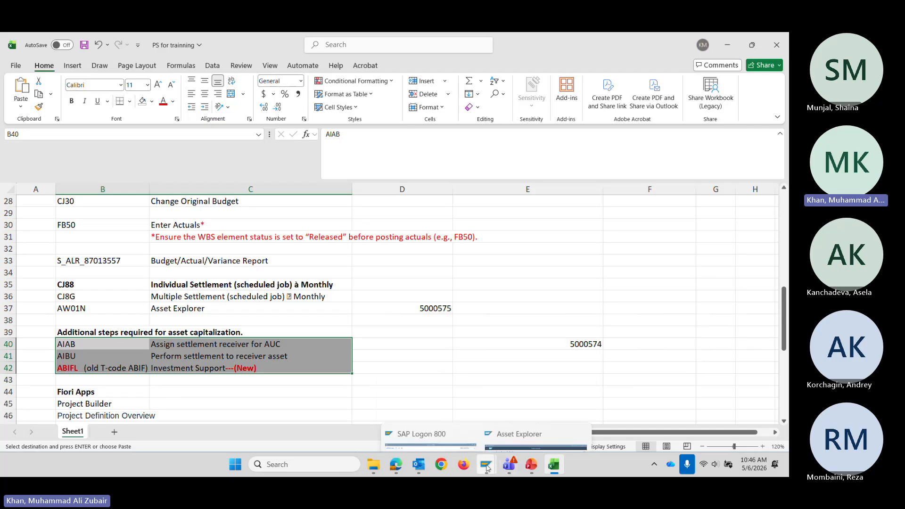
click(526, 404)
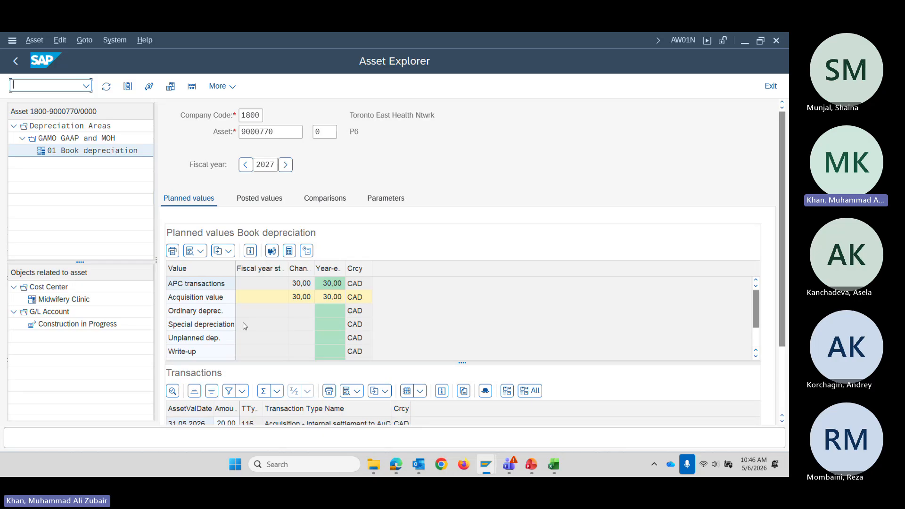
click(273, 137)
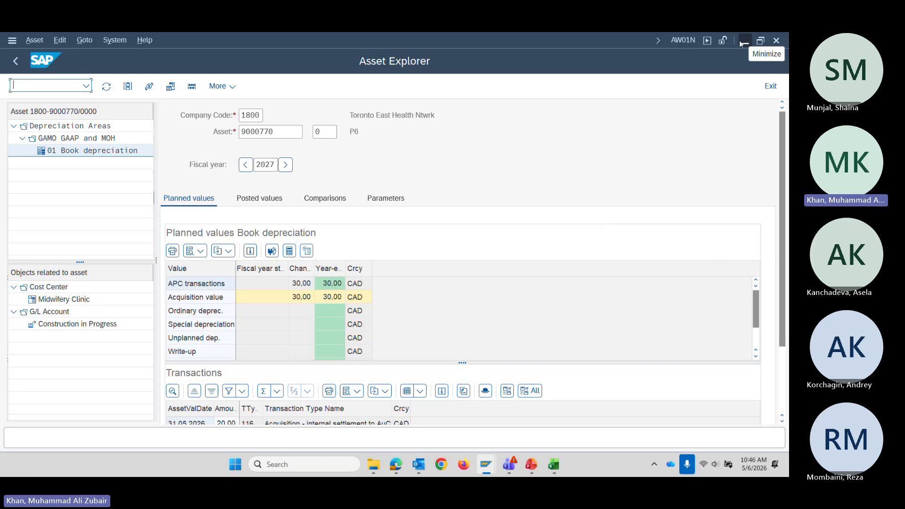
key(alt+Tab)
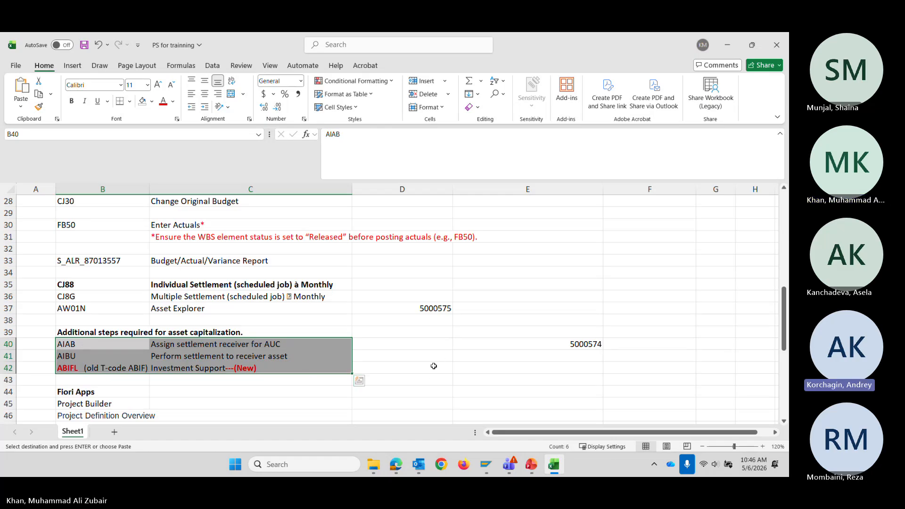
click(433, 367)
click(67, 348)
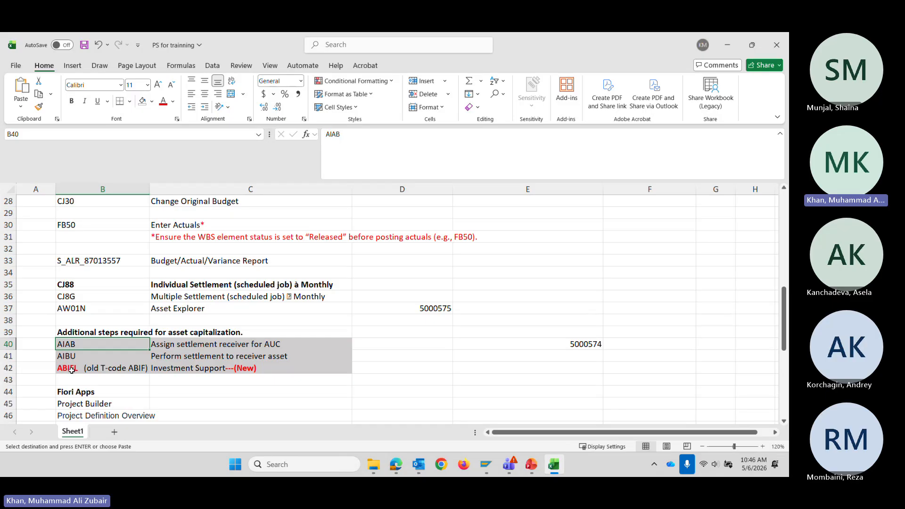
click(10, 344)
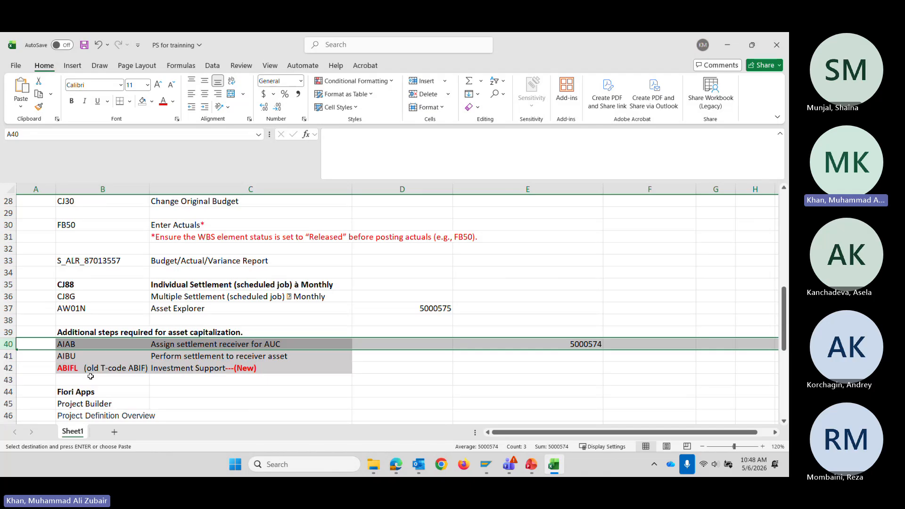
click(11, 368)
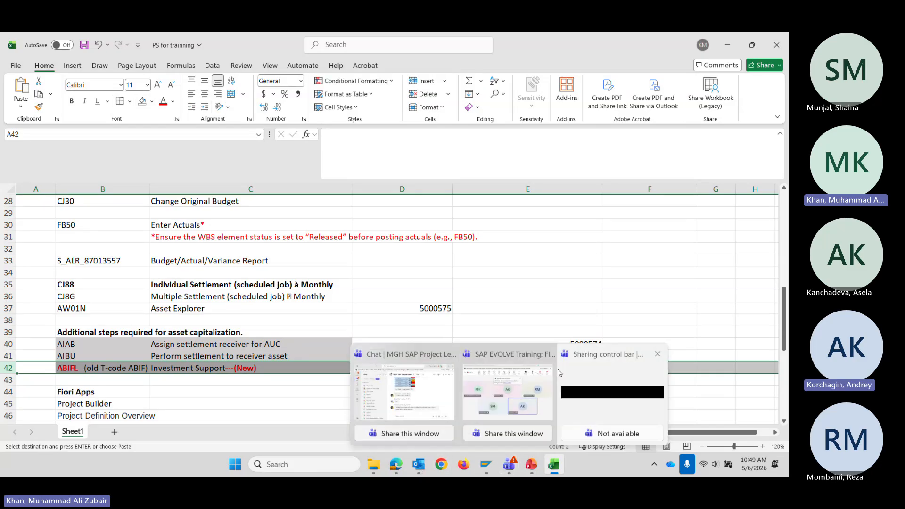
click(601, 268)
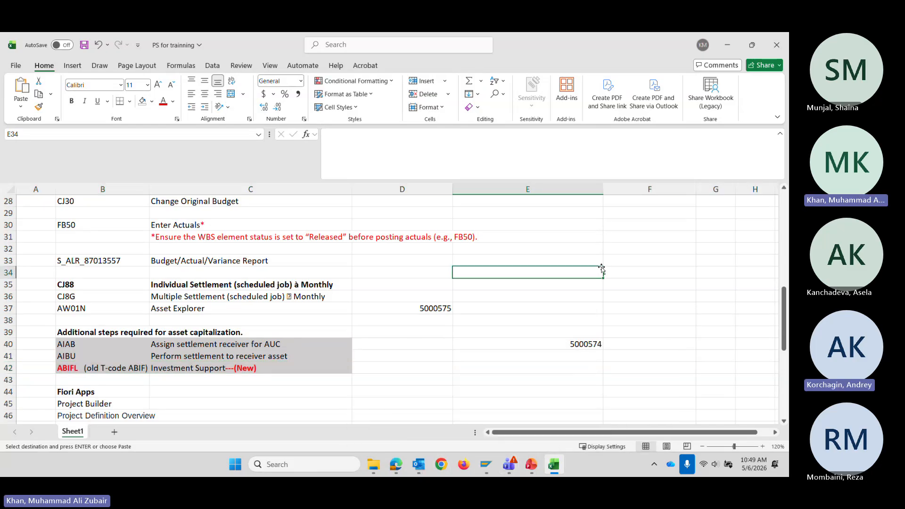
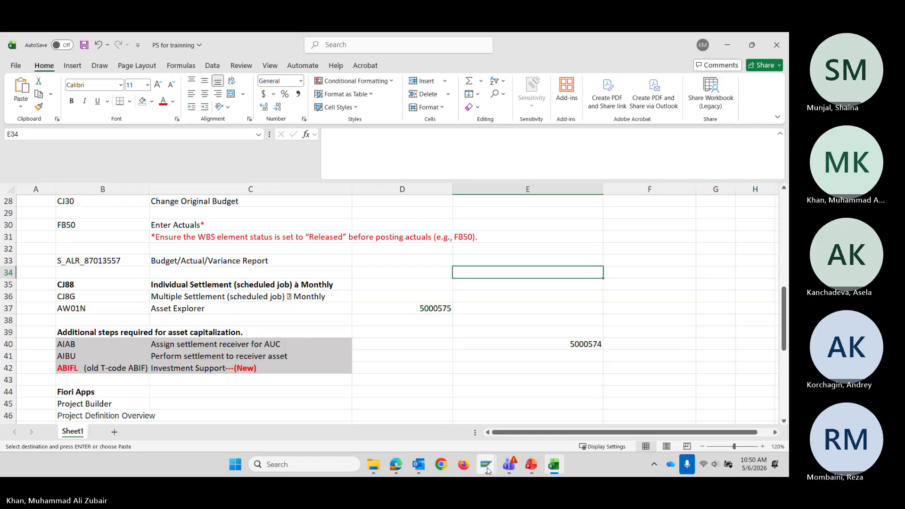
Switch back to the SAP Asset Explorer and open the asset creation transaction AS01.
mouse_move(486, 466)
click(518, 419)
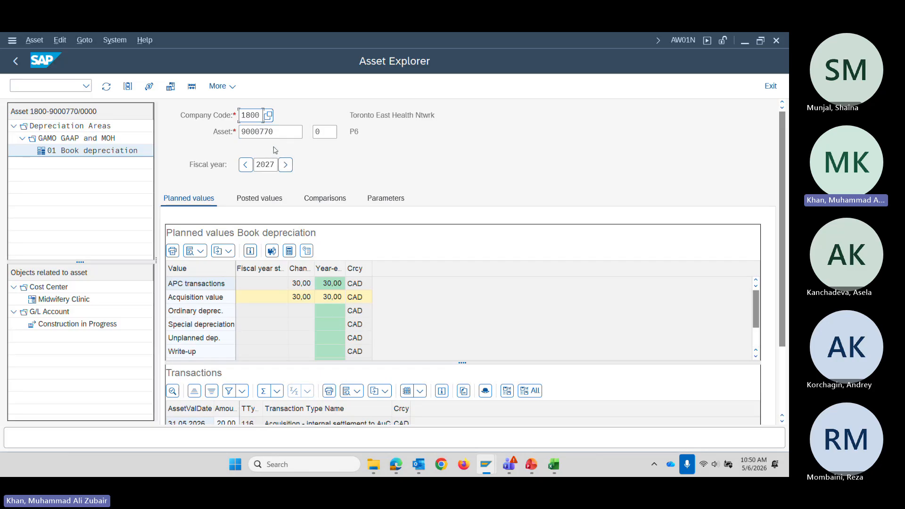
click(55, 85)
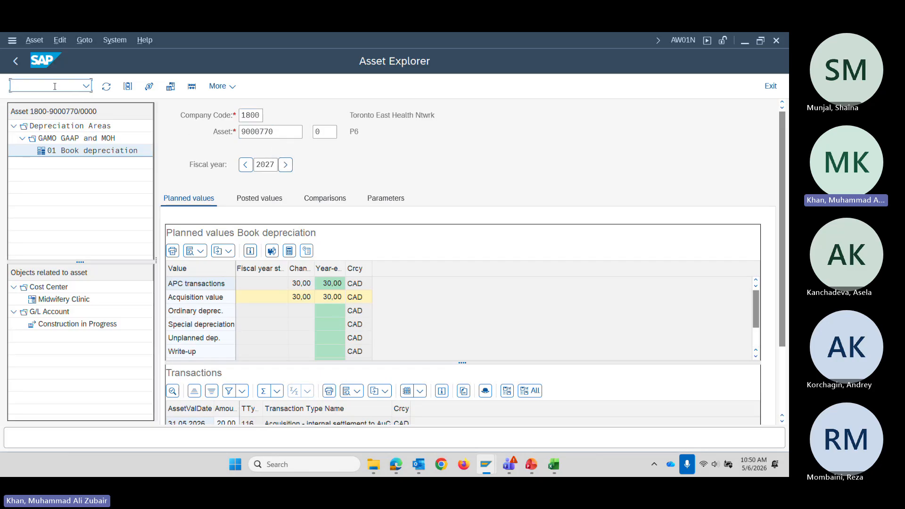
click(282, 128)
double_click(298, 132)
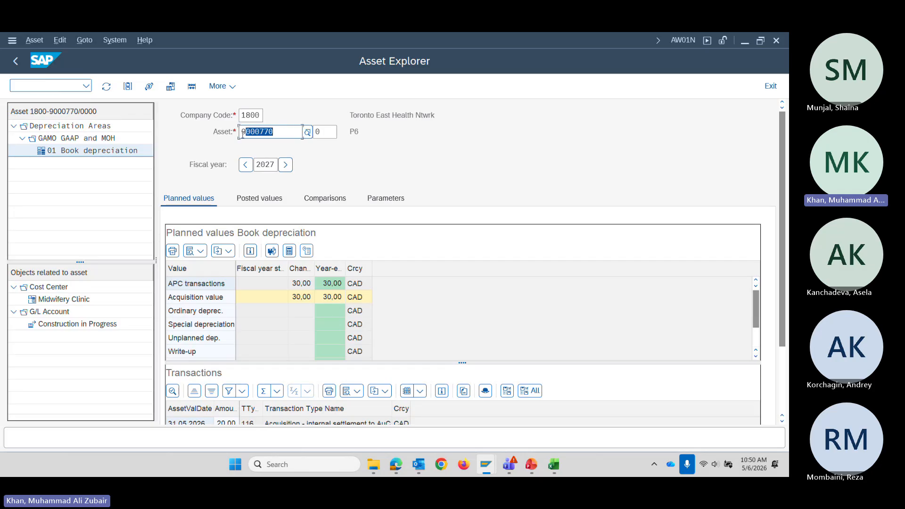
click(41, 85)
text(/NAS01)
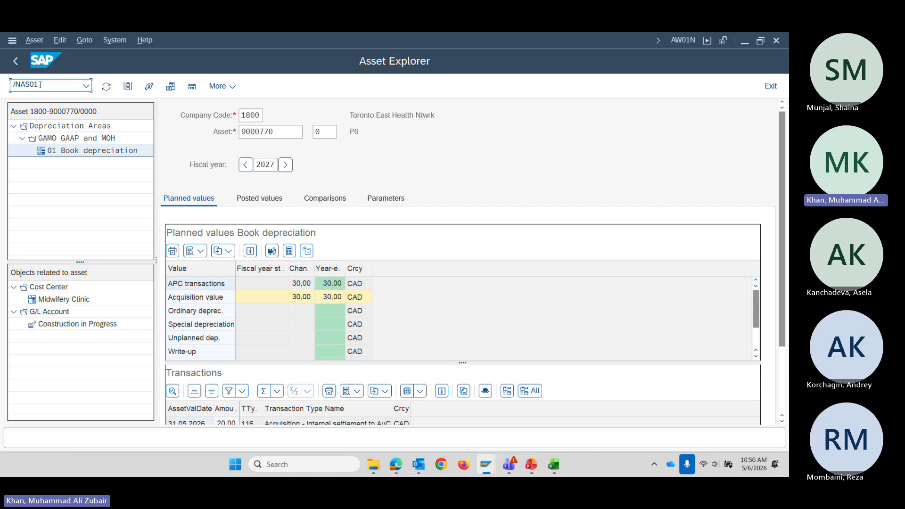
key(Return)
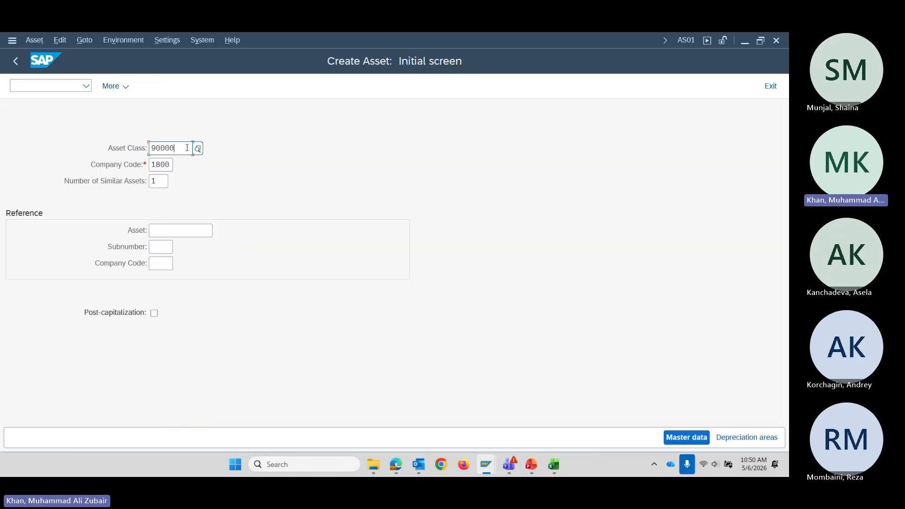
Set the new asset's class to 50000, Major Equipment - excluding Information Systems.
double_click(186, 148)
text(5000)
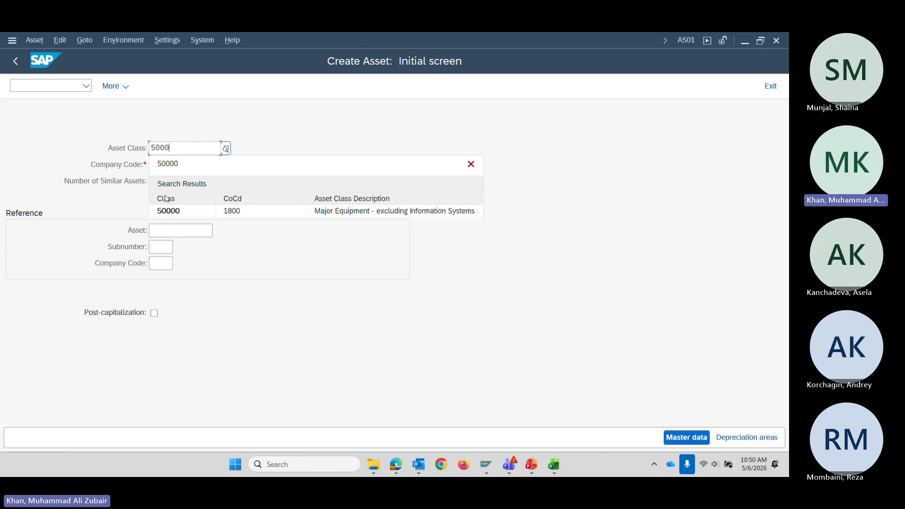
click(170, 210)
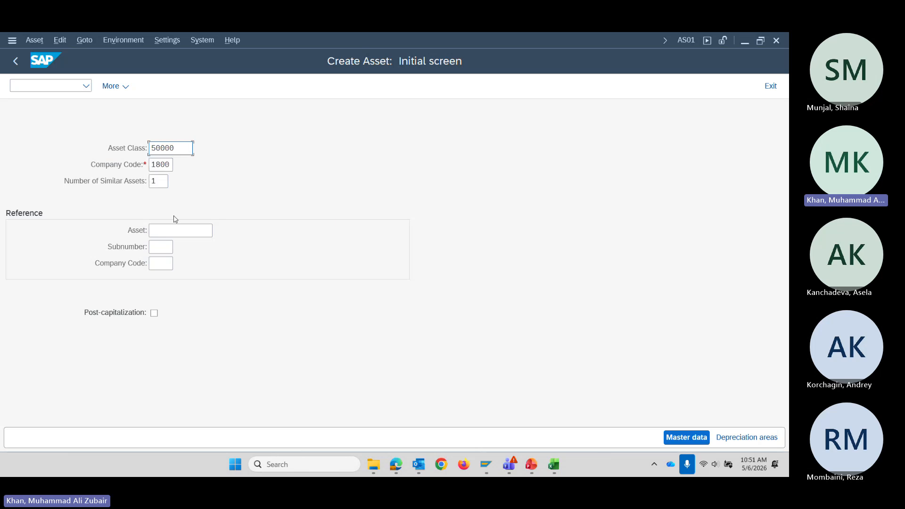
Copy asset number 5000574 from cell E40 of the Excel sheet into the SAP reference asset, and continue to the master data.
key(alt+Tab)
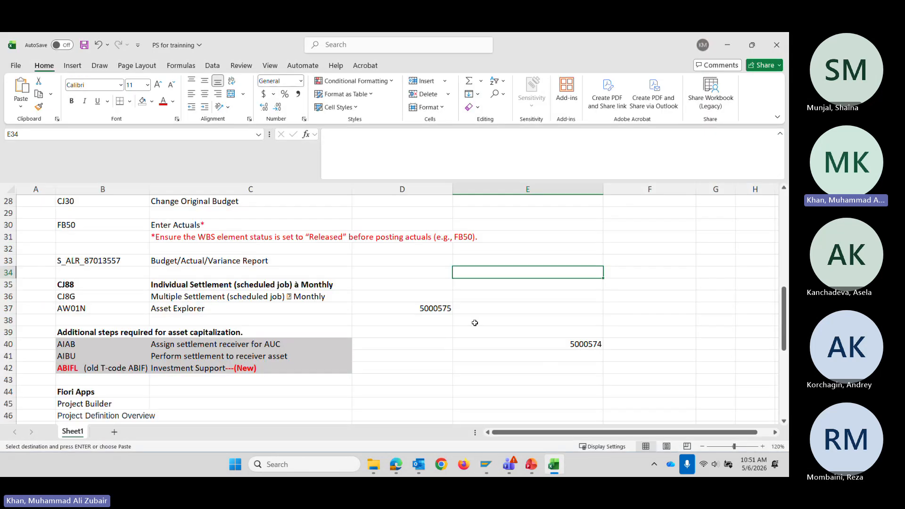
click(589, 349)
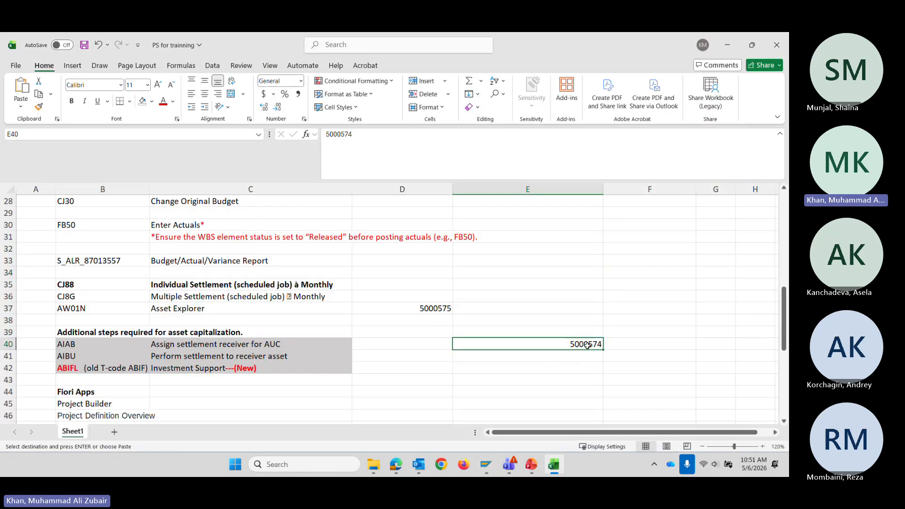
key(ctrl+c)
key(alt+Tab)
click(175, 233)
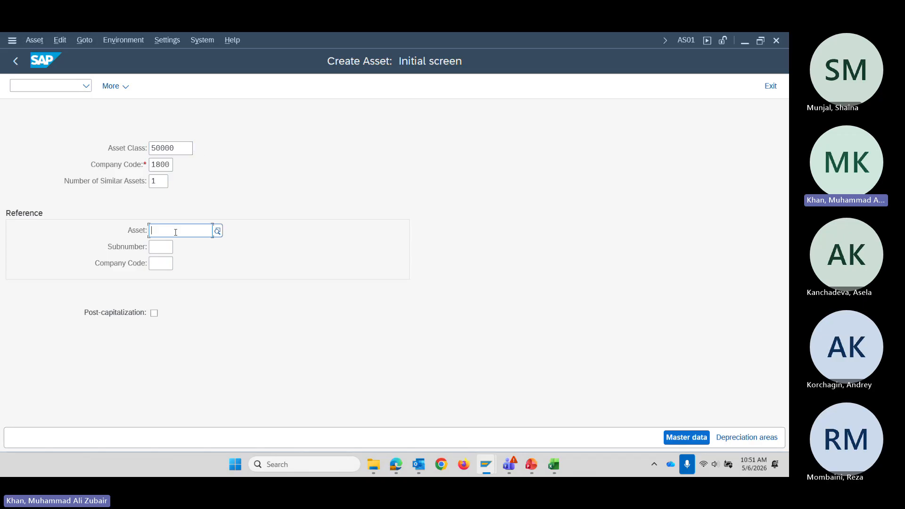
key(ctrl+v)
key(Return)
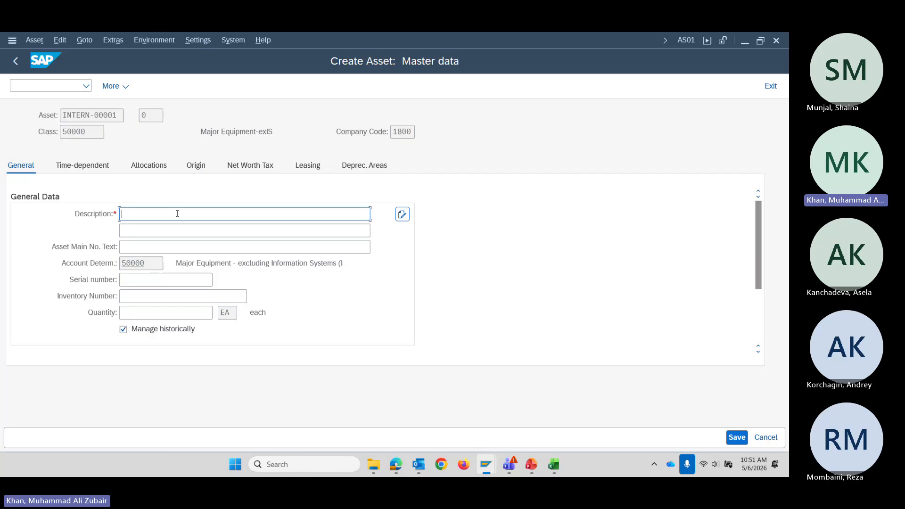
Enter P6_TEST as the asset description and check its allocations and depreciation areas.
text(P)
click(163, 231)
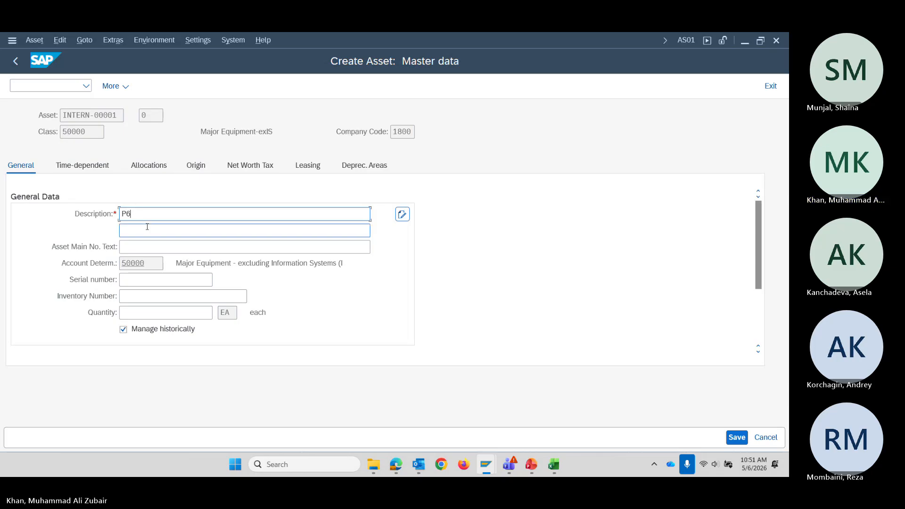
text(TEST)
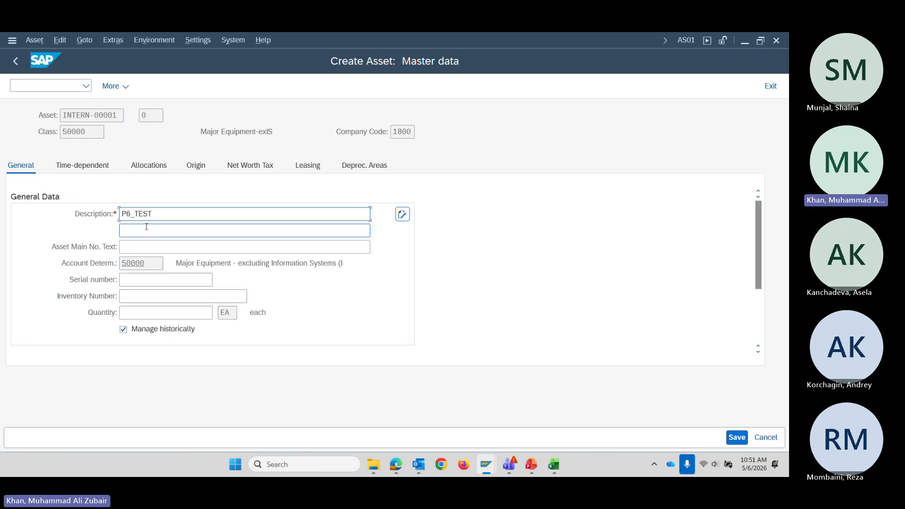
click(153, 169)
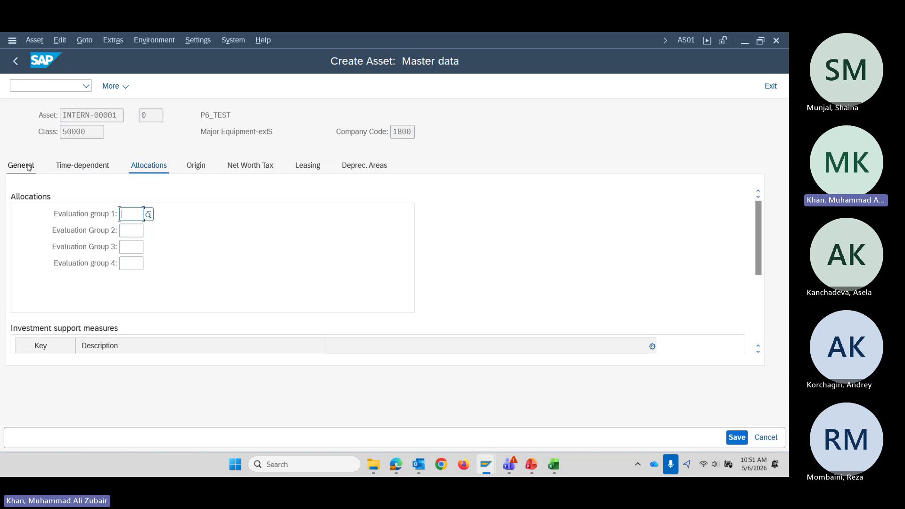
click(370, 169)
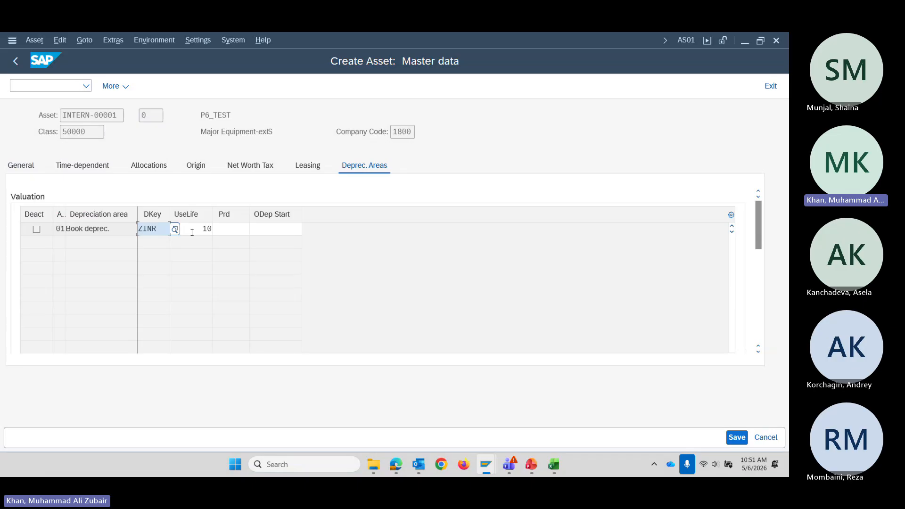
Assign investment support measure 52, Deferred Donations Equip, in the asset's allocations.
click(156, 169)
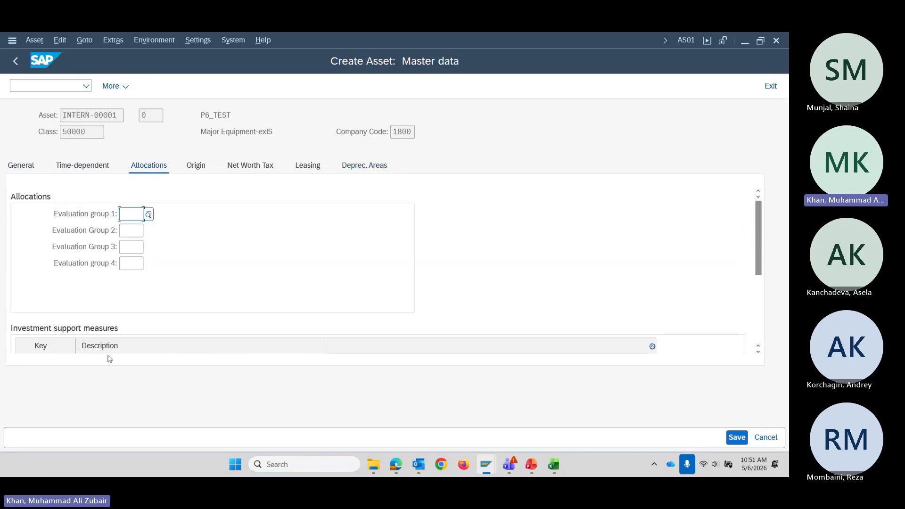
scroll(117, 338, down, 1)
scroll(116, 338, down, 1)
click(80, 262)
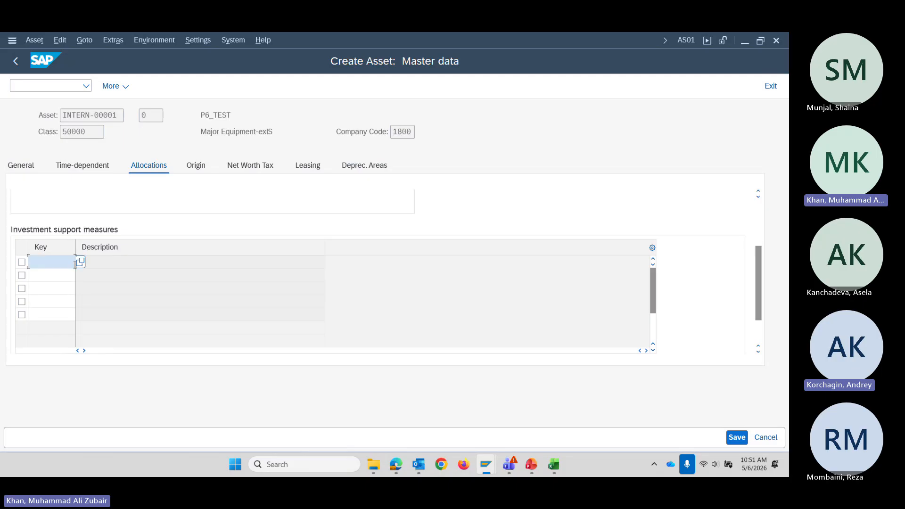
click(82, 262)
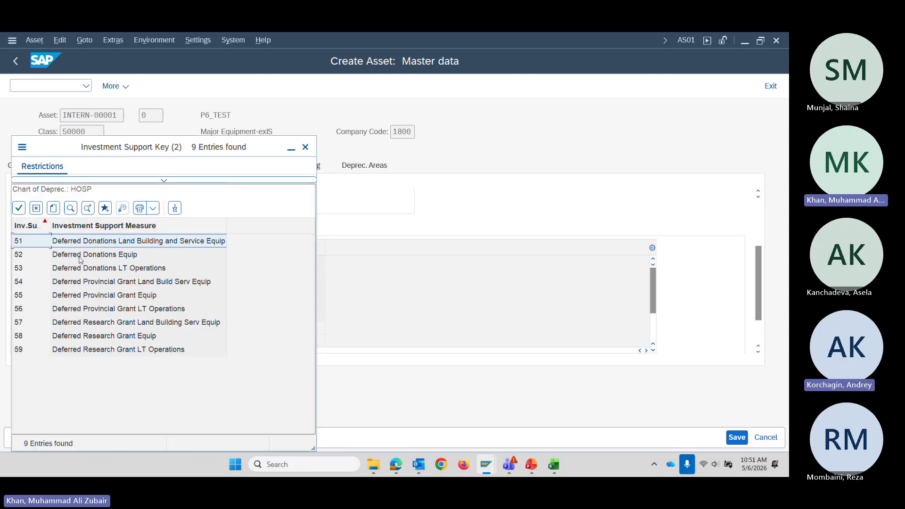
click(79, 257)
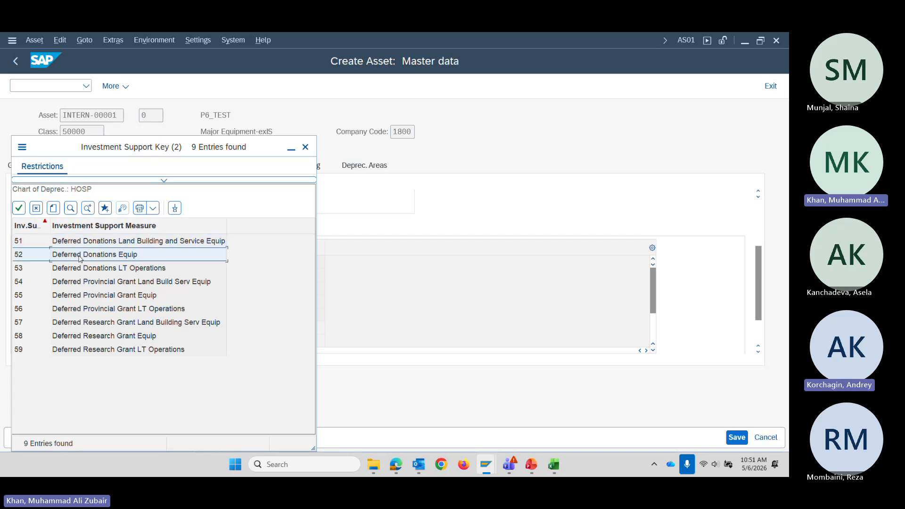
click(19, 210)
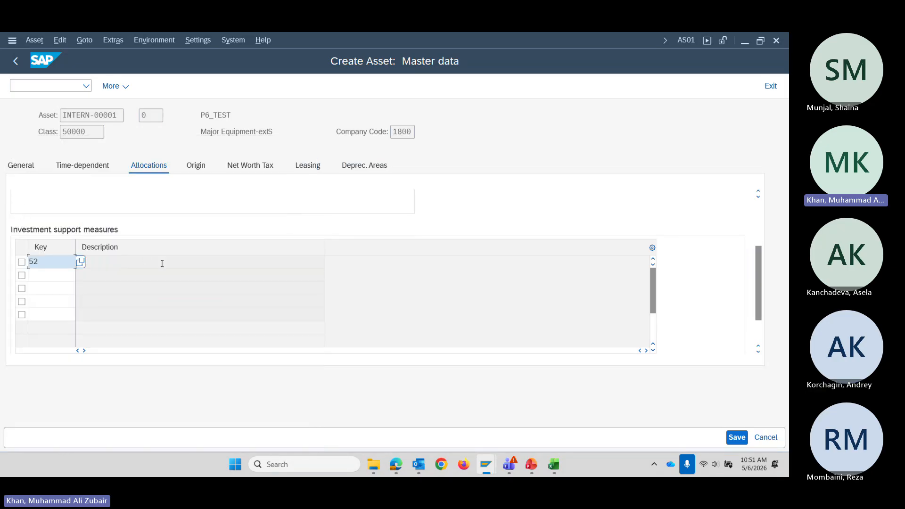
key(Return)
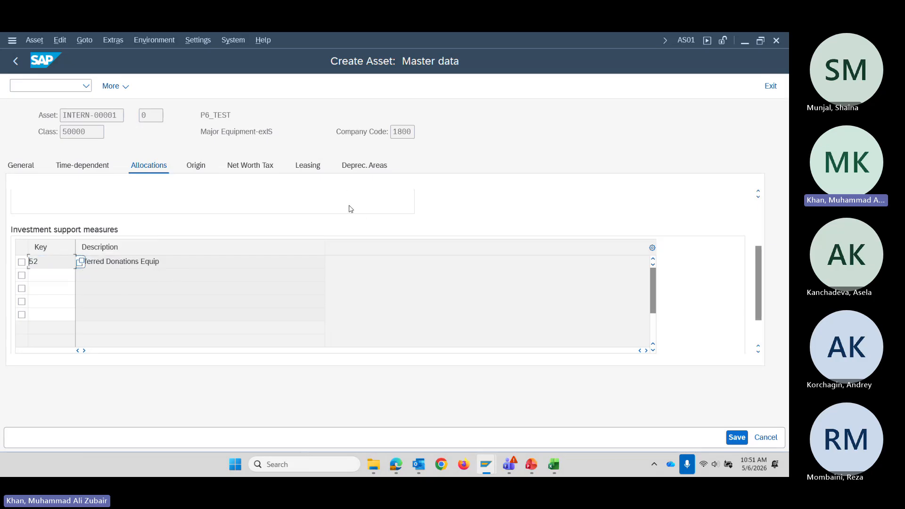
Set the useful life of depreciation area 52 to 10 and save the new asset.
click(361, 168)
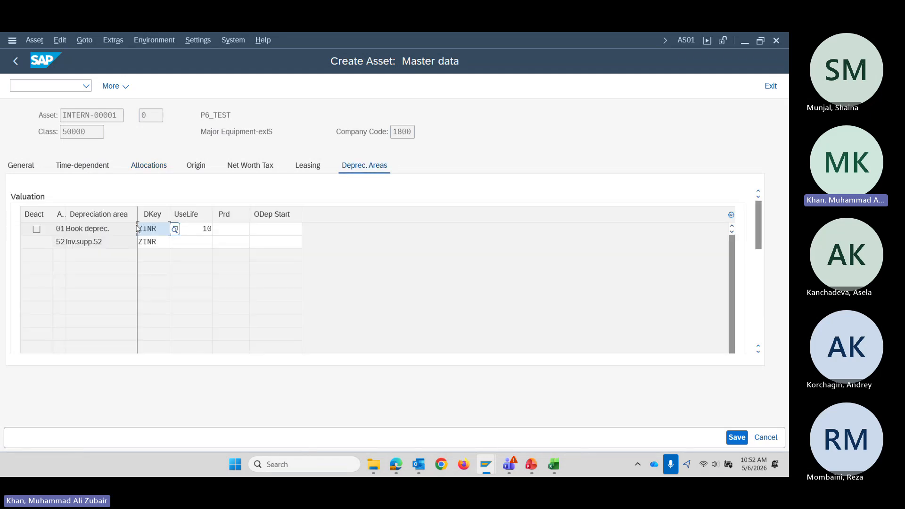
click(198, 242)
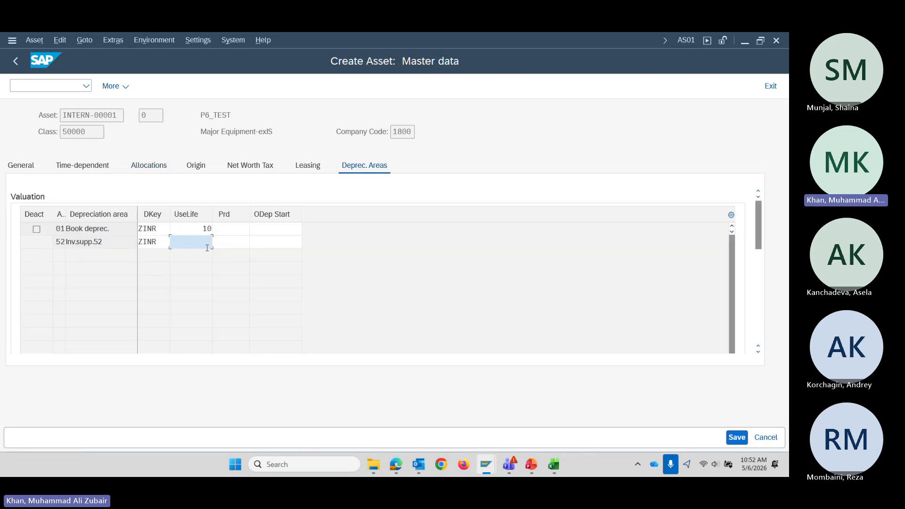
text(10)
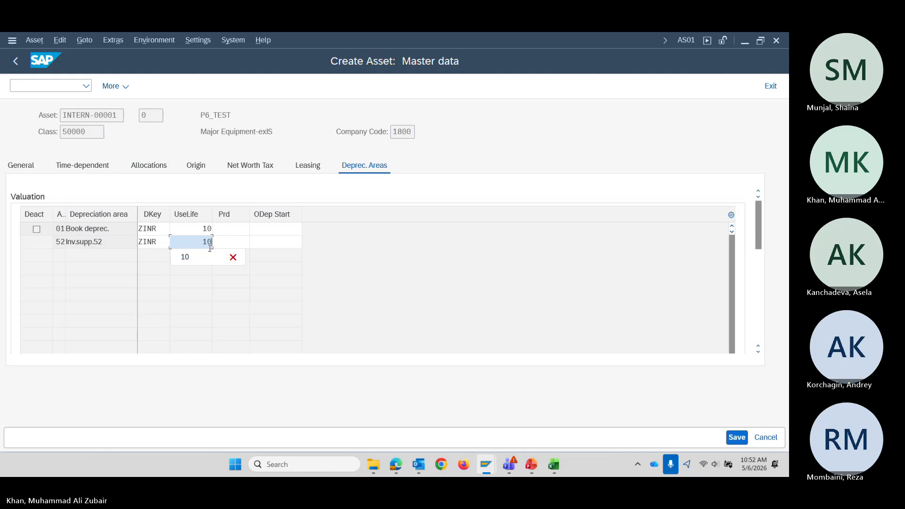
key(Tab)
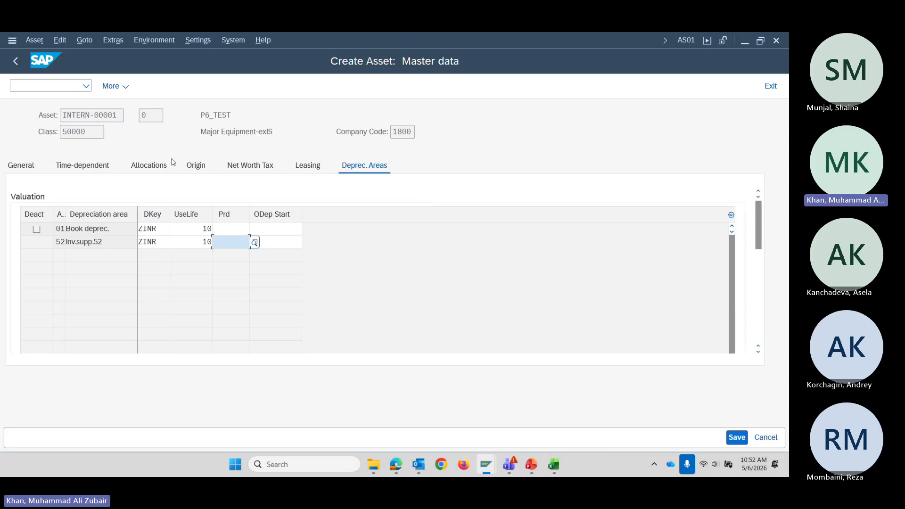
click(21, 165)
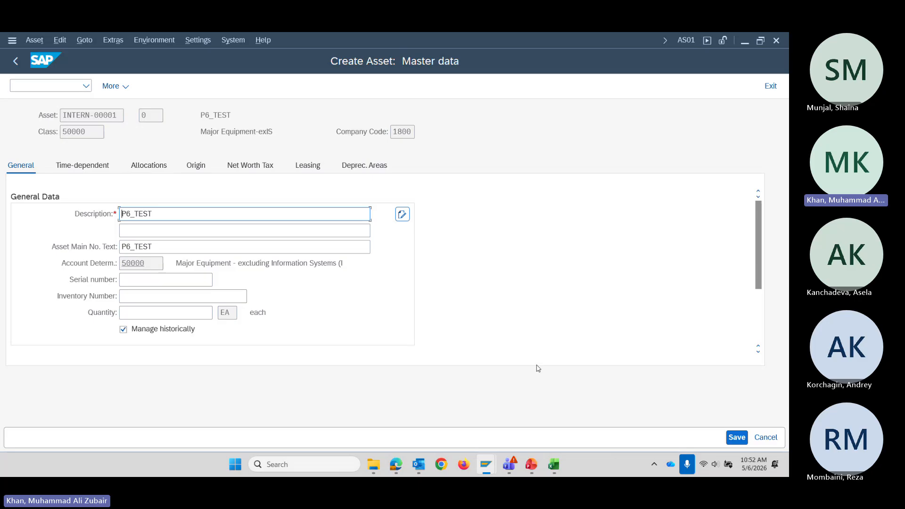
click(737, 438)
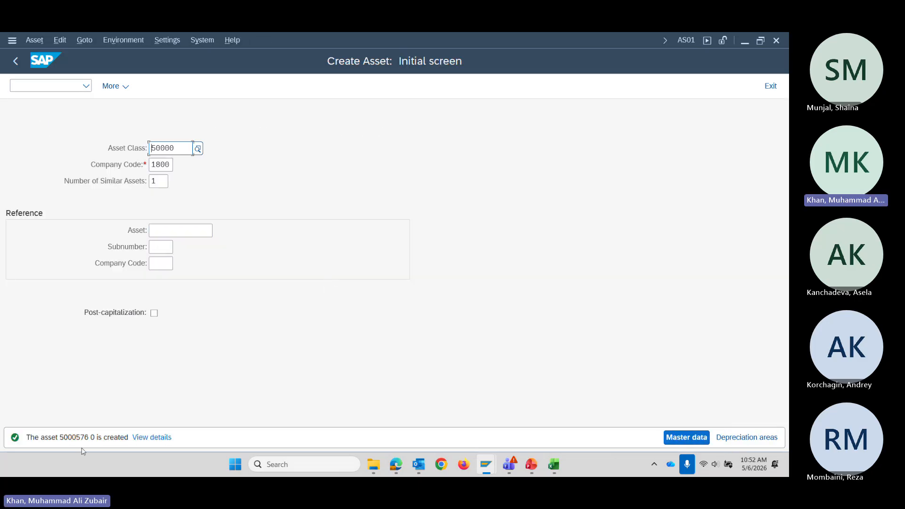
Display the newly created asset and copy its number, 5000576, into cell D37 of the Excel sheet.
click(34, 40)
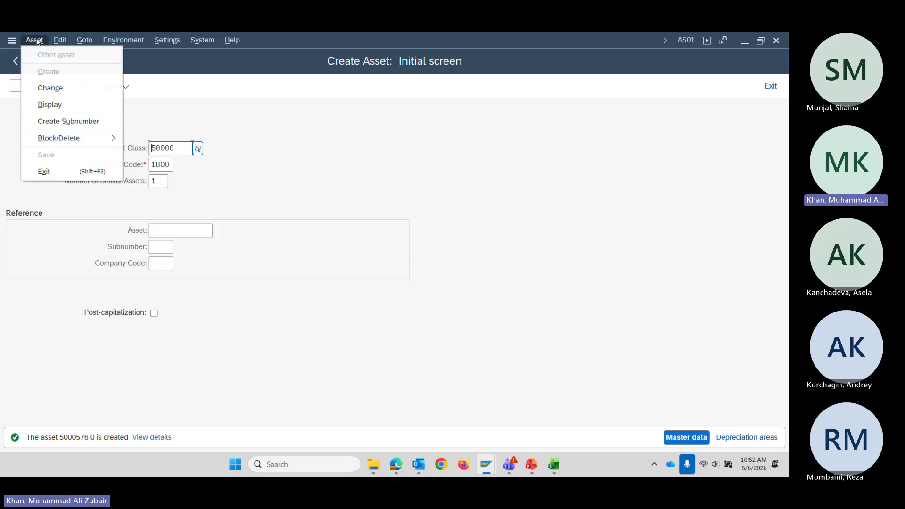
click(49, 104)
drag(144, 148, 65, 151)
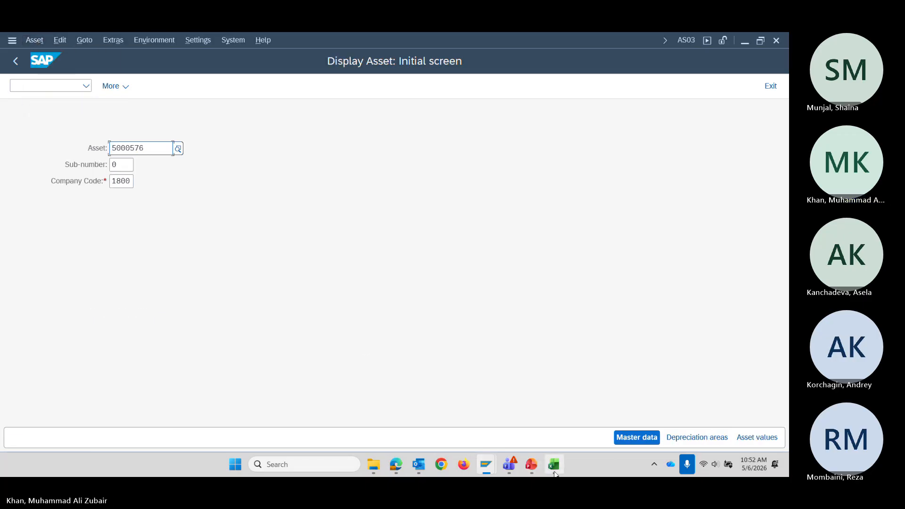
mouse_move(554, 465)
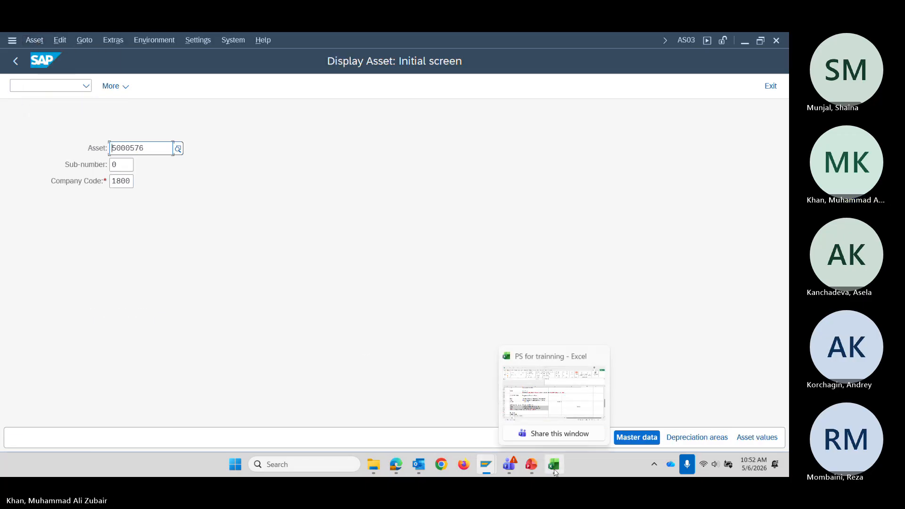
click(562, 406)
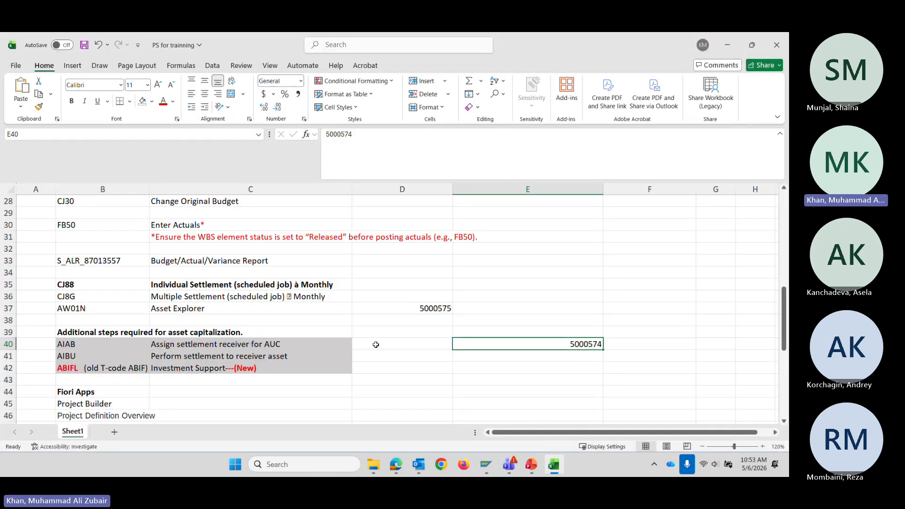
click(424, 308)
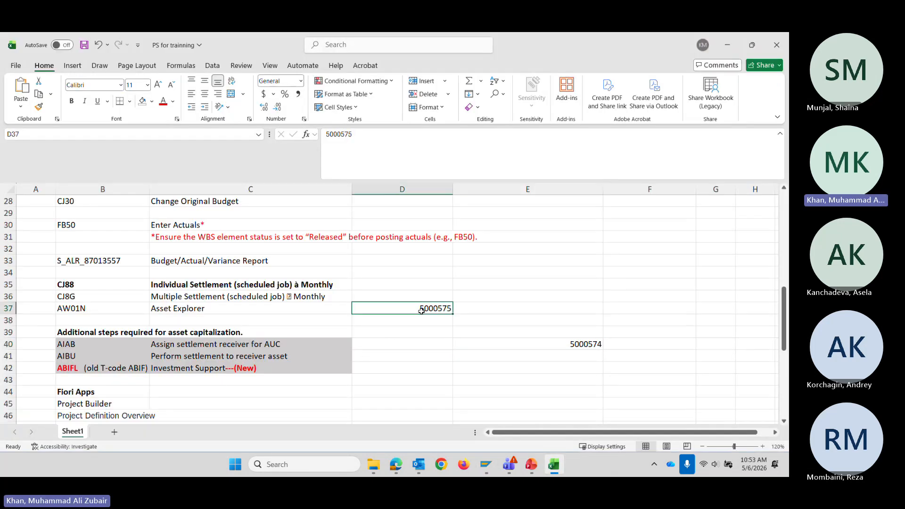
click(420, 357)
Switch back to SAP and view the master data of asset 5000576, returning to the initial display screen.
key(alt+Tab)
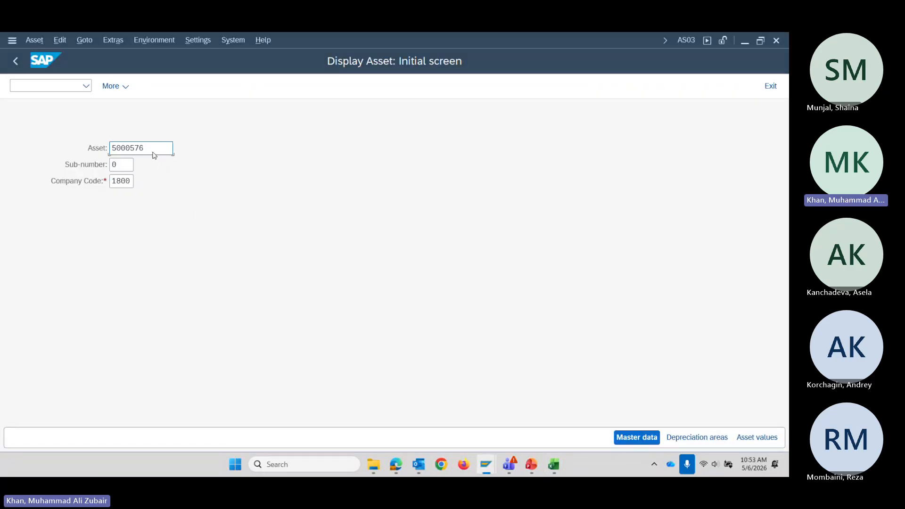
key(Return)
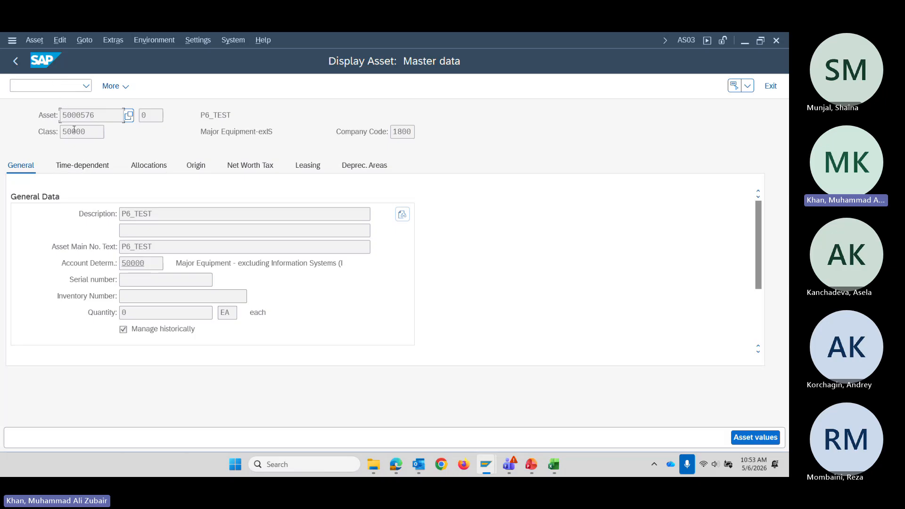
click(15, 60)
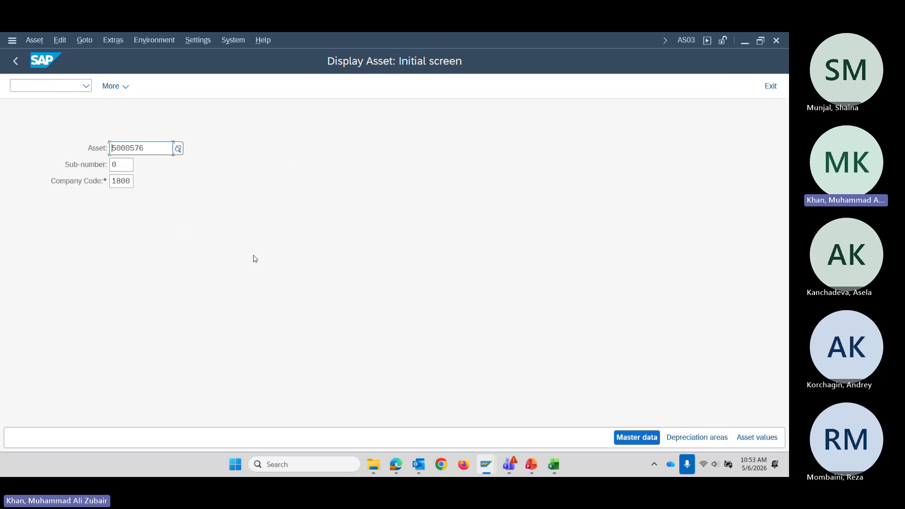
Copy transaction code AIAB from cell B40 of the Excel sheet and open that transaction in SAP.
click(553, 465)
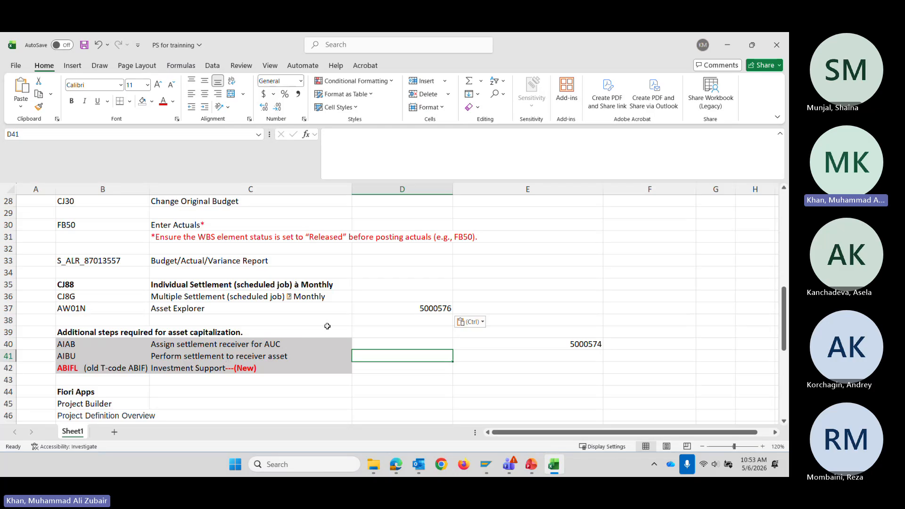
click(79, 349)
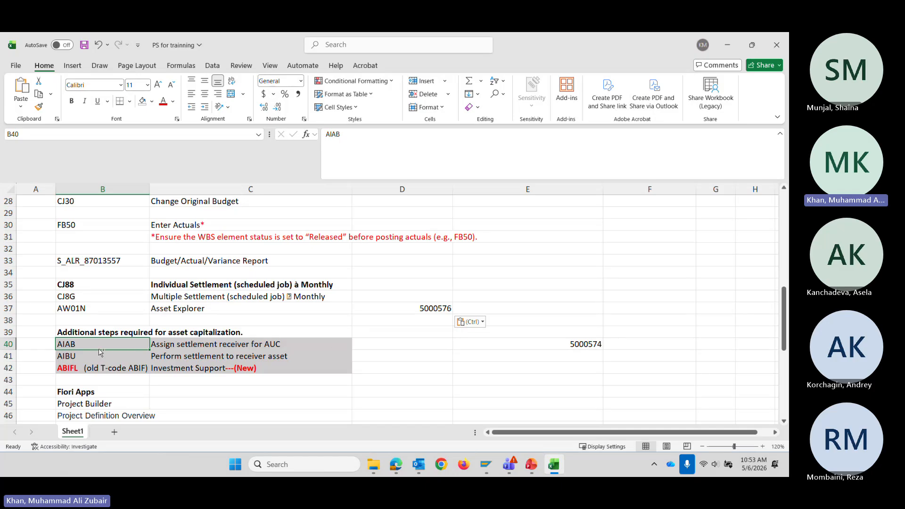
key(ctrl+c)
key(alt+Tab)
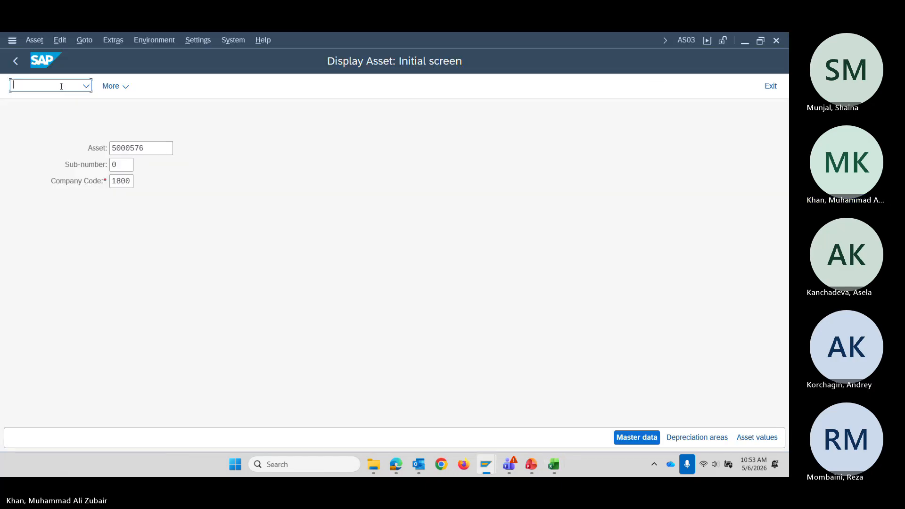
text(/NAIAB)
key(Return)
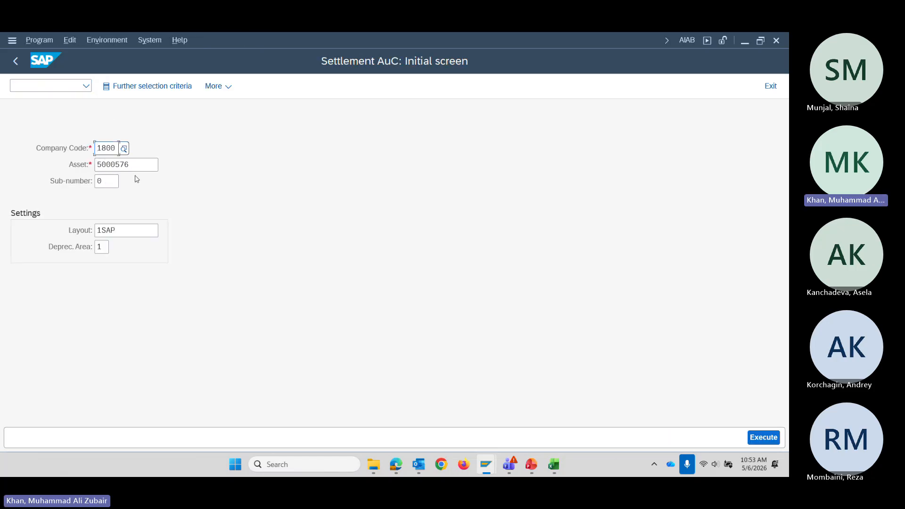
Copy asset number 9000770 from cell D6 of the Excel sheet into the AuC settlement's asset field, and execute the line item list.
key(alt+Tab)
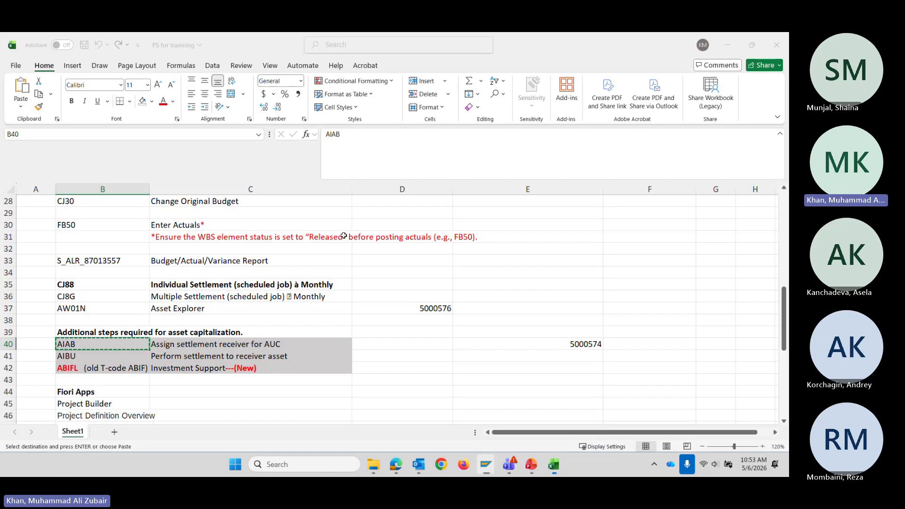
scroll(343, 235, up, 9)
scroll(422, 285, down, 1)
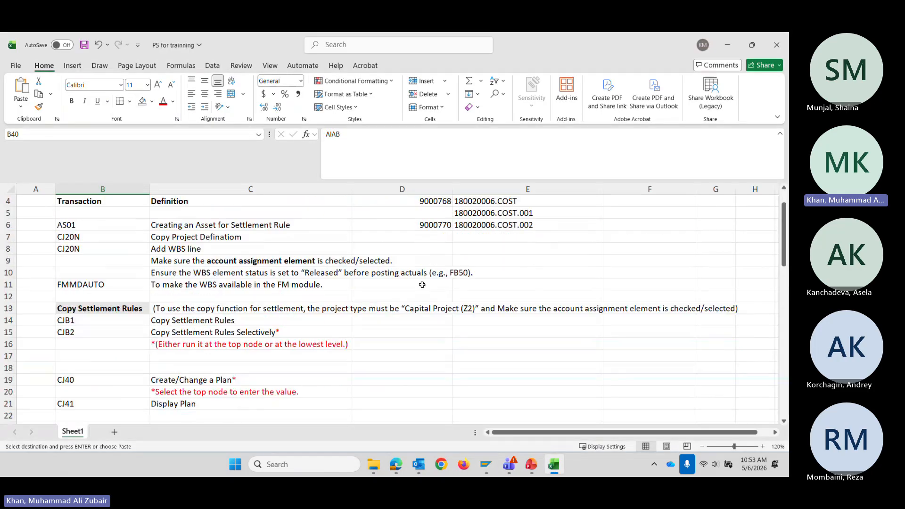
scroll(298, 292, up, 1)
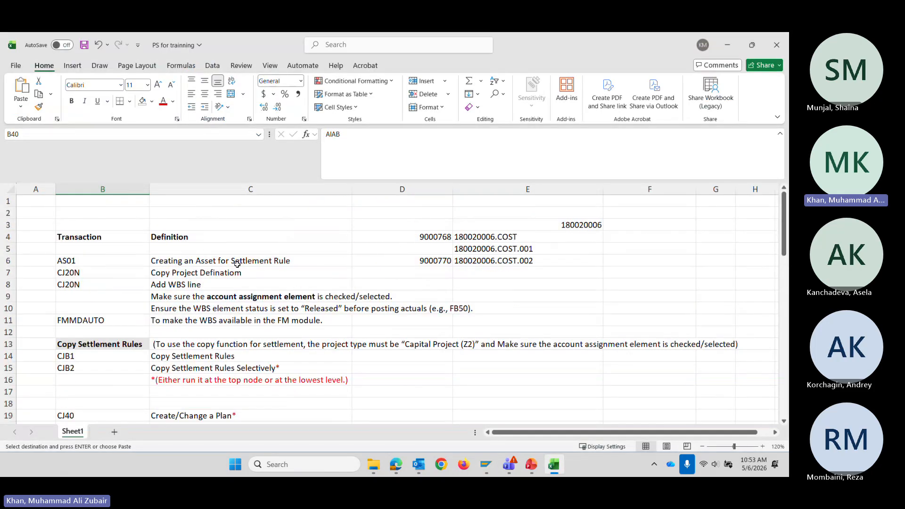
click(420, 263)
key(ctrl+c)
key(alt+Tab)
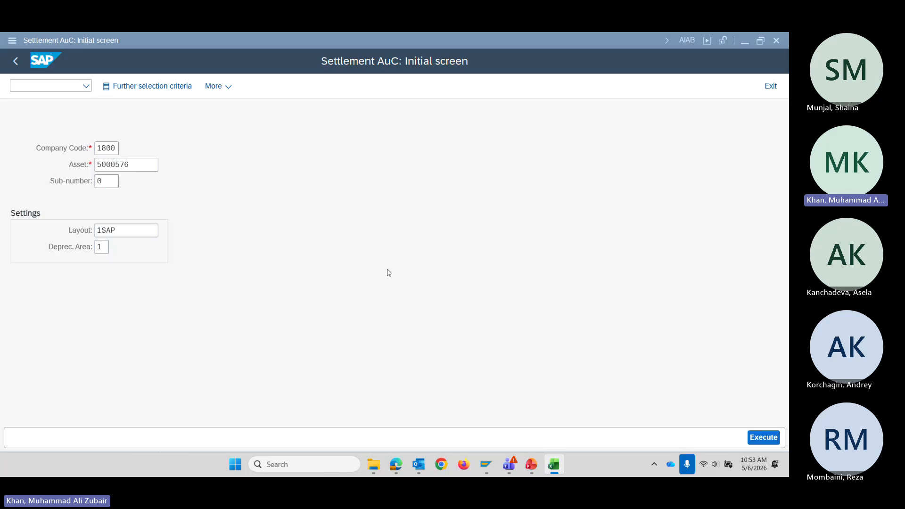
key(Tab)
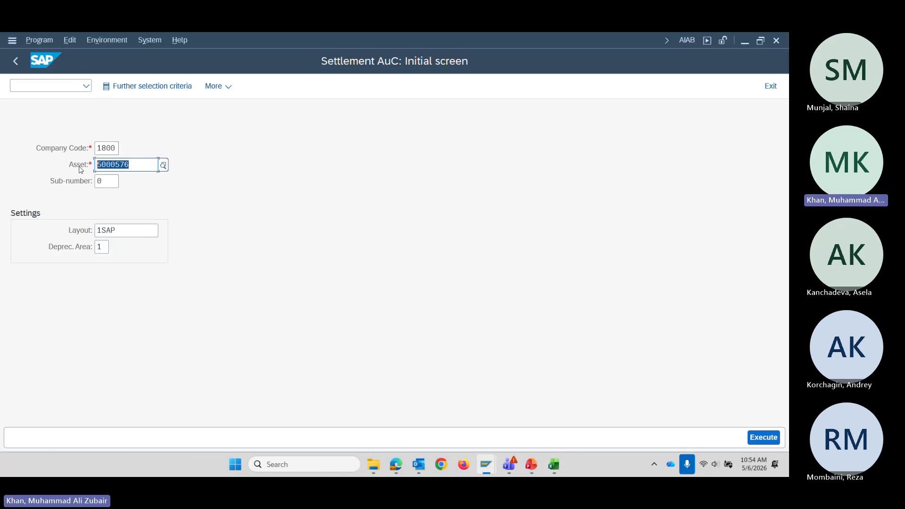
key(ctrl+v)
click(762, 439)
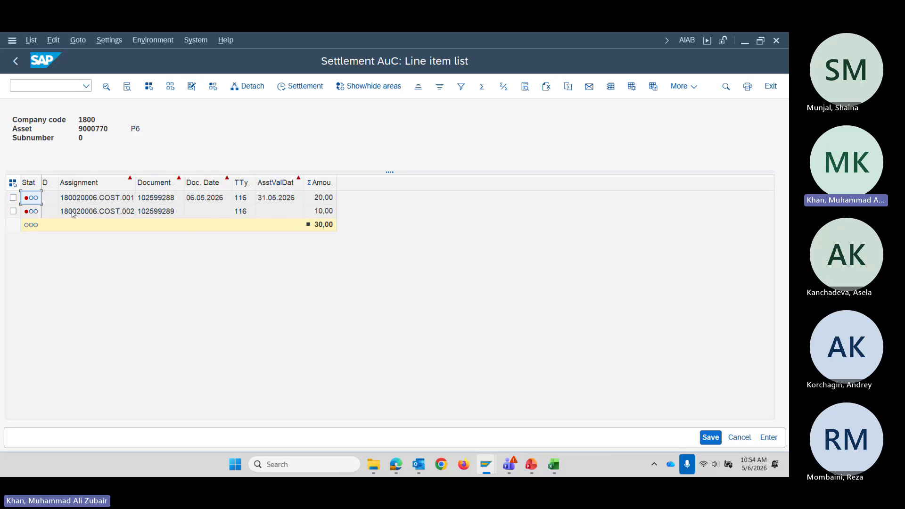
Select the 180020006.COST.001 line item and open the entry of its distribution rules.
click(13, 197)
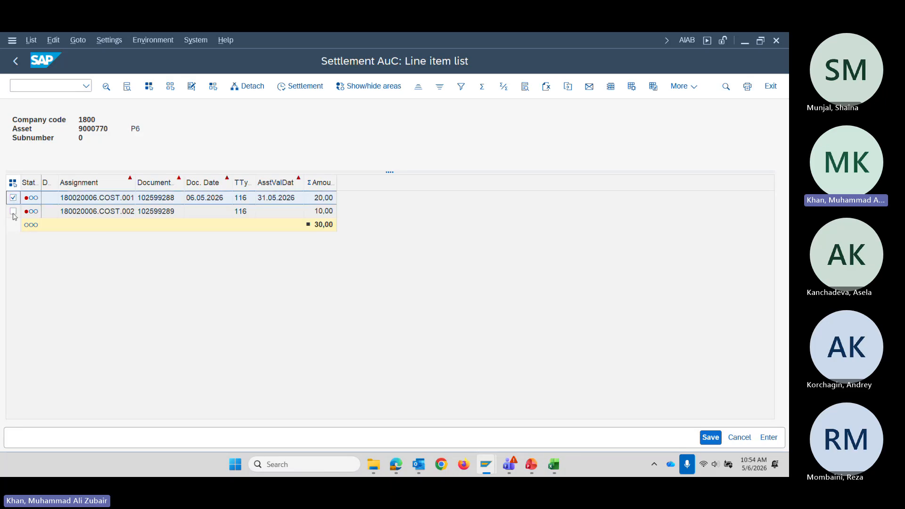
click(14, 213)
click(14, 199)
click(53, 42)
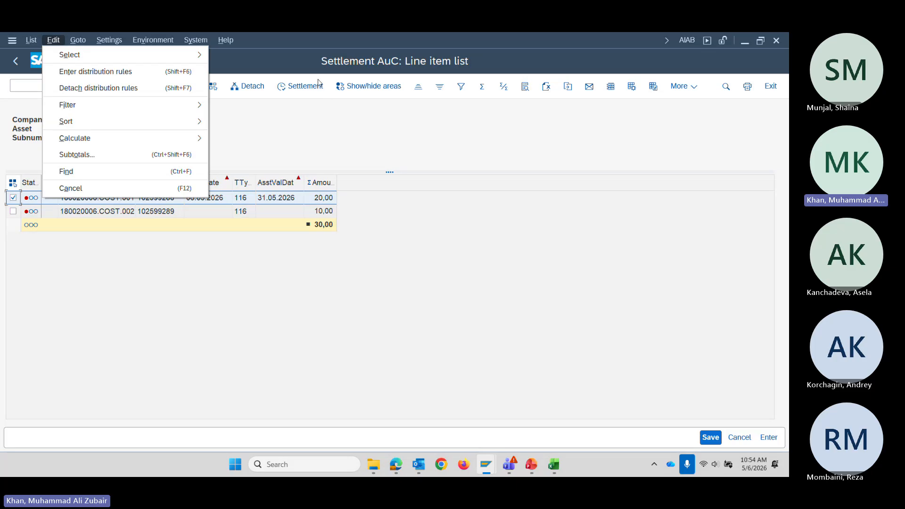
click(292, 121)
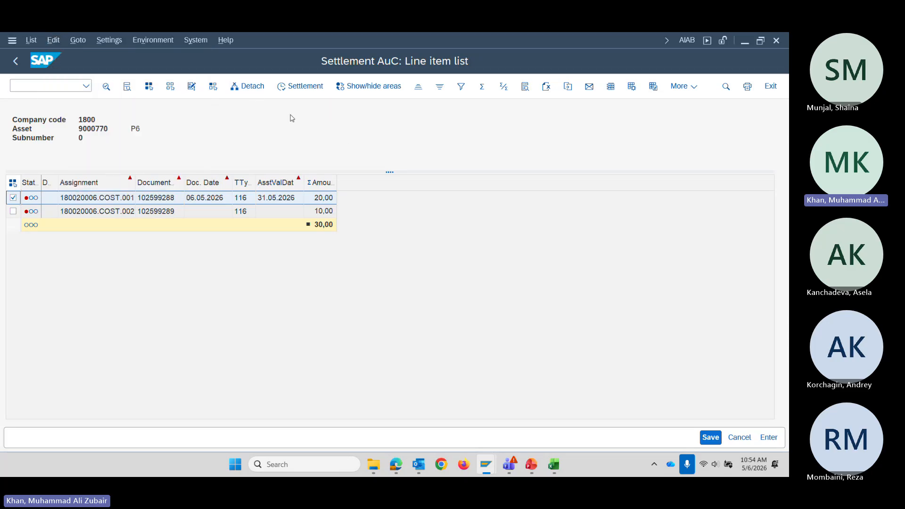
click(53, 40)
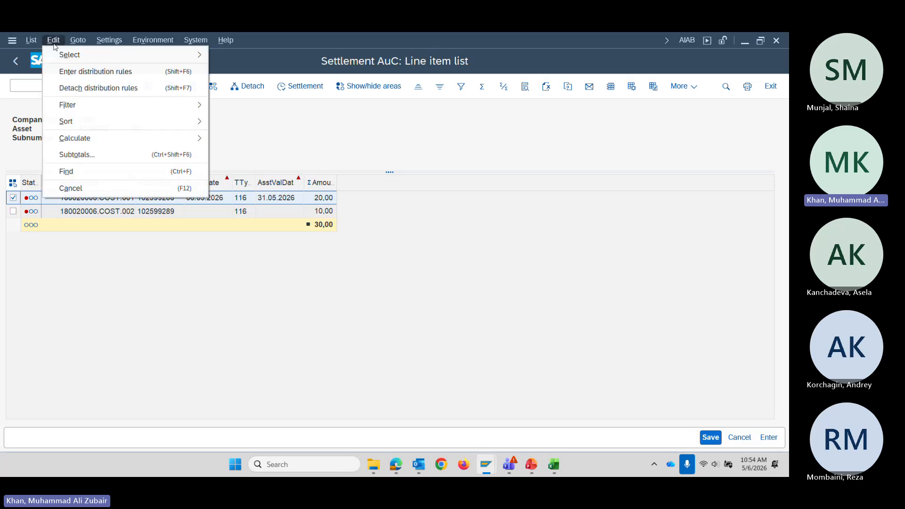
click(93, 73)
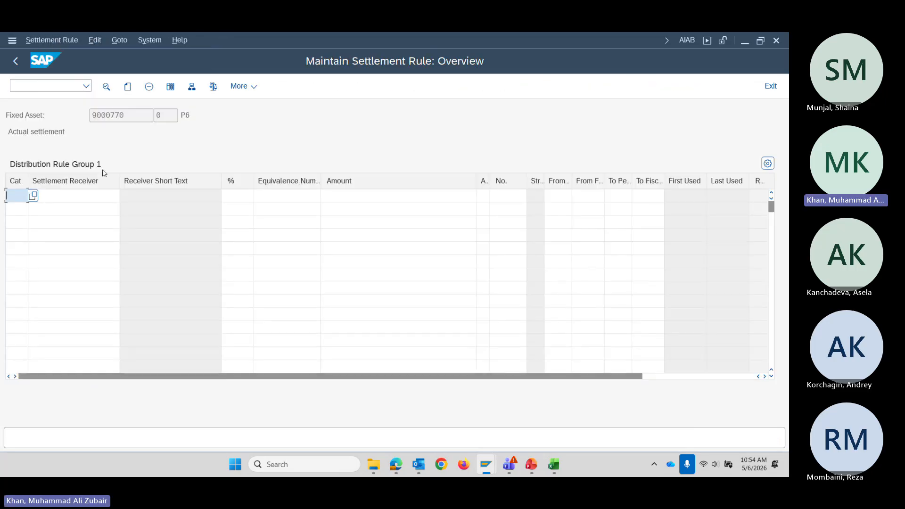
Set the category of the first distribution rule to FXA and go to its settlement receiver.
click(14, 200)
click(40, 205)
drag(128, 115, 87, 116)
click(65, 197)
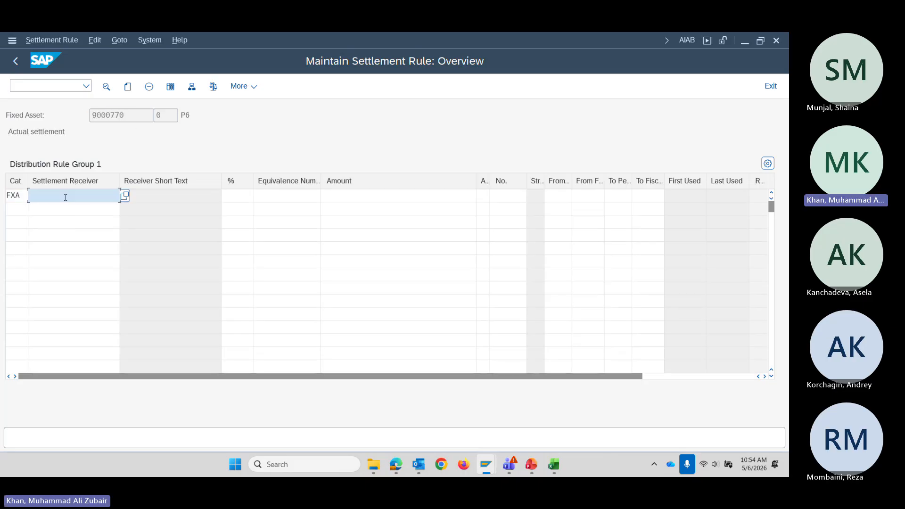
Copy asset number 5000576 from cell D37 of the Excel sheet into the rule's settlement receiver in SAP.
click(549, 472)
scroll(344, 344, down, 9)
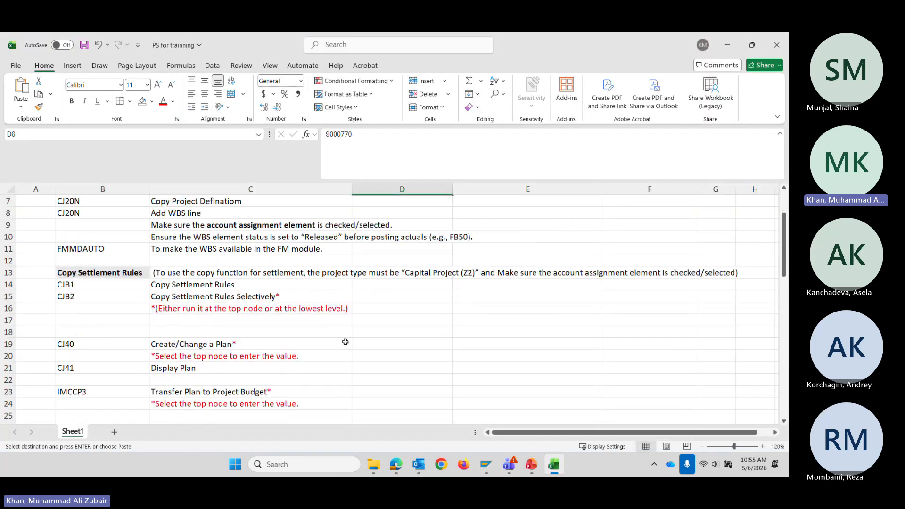
click(436, 307)
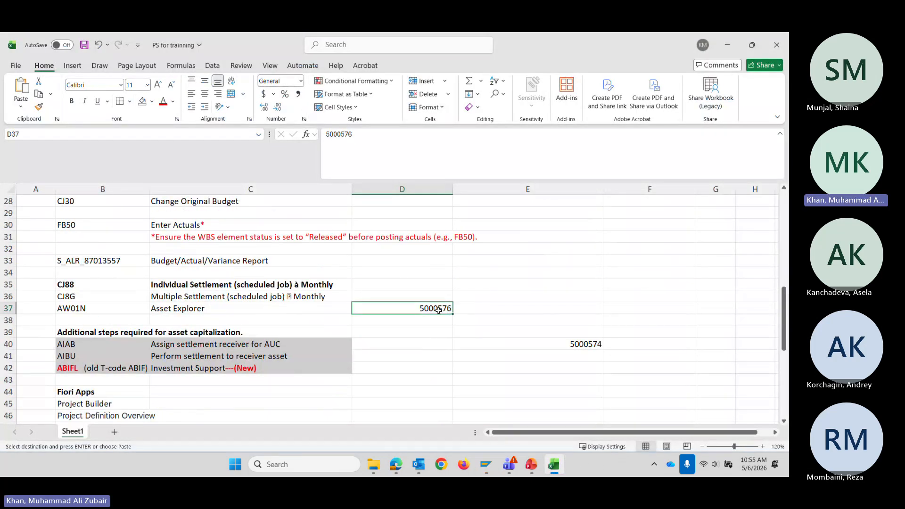
key(ctrl+c)
key(alt+Tab)
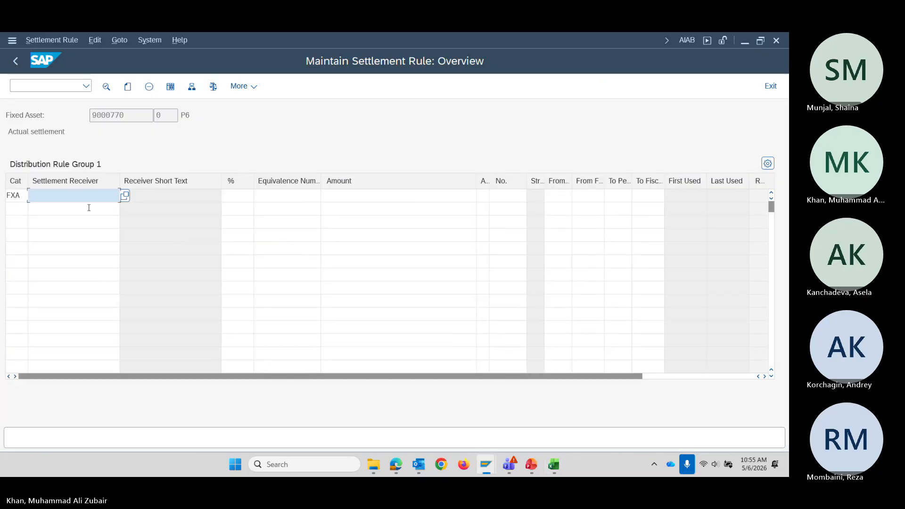
key(ctrl+v)
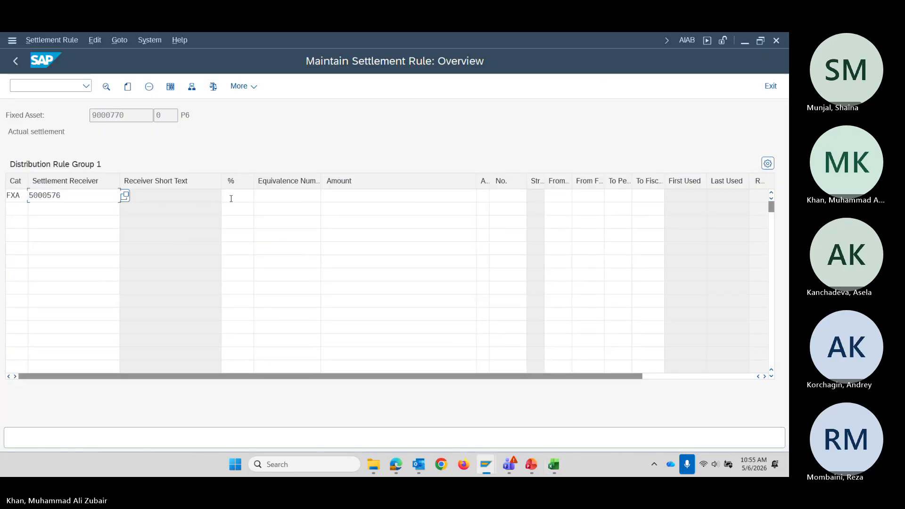
Set the distribution rule's percentage to 100 and return to the line item list.
click(229, 197)
click(237, 212)
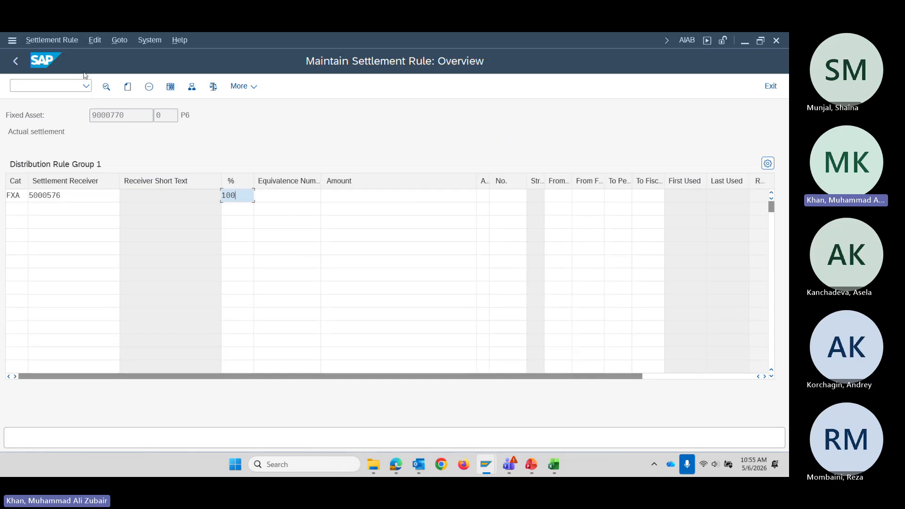
click(16, 60)
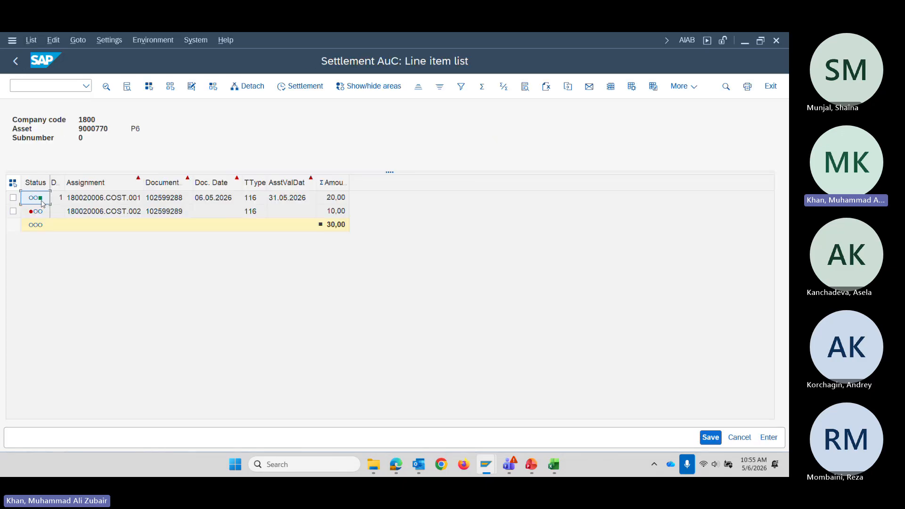
Select the 180020006.COST.002 line item and open the entry of its distribution rules.
click(13, 211)
click(53, 40)
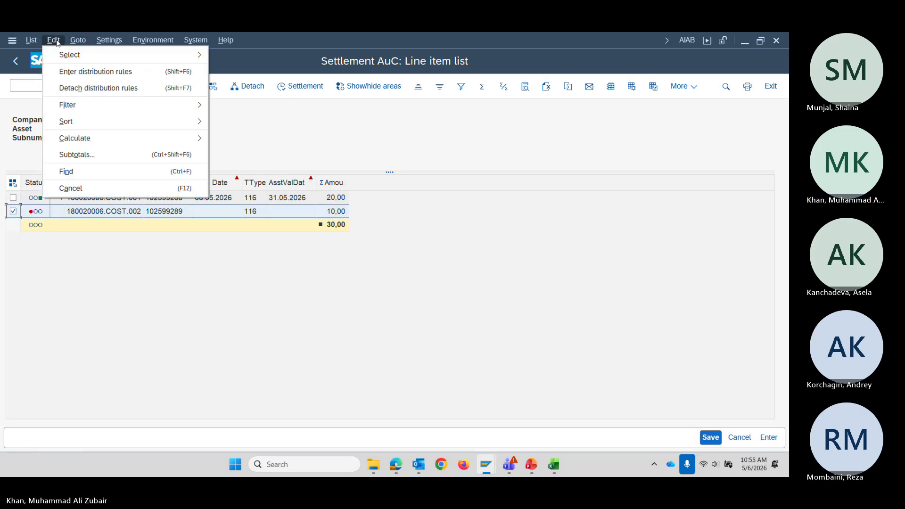
click(75, 72)
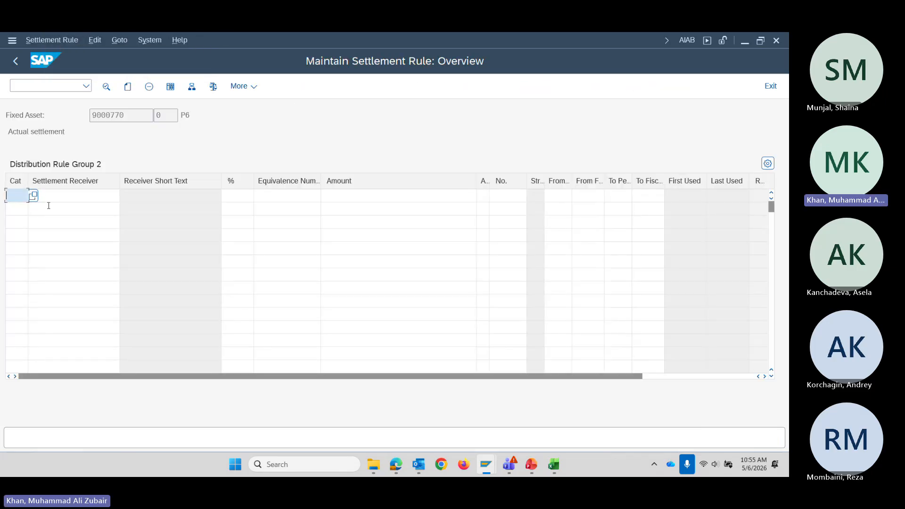
Enter an FXA rule with settlement receiver 5000576 and 100 percent, return to the line item list and save the distribution rules.
click(15, 208)
click(67, 198)
key(ctrl+v)
click(236, 196)
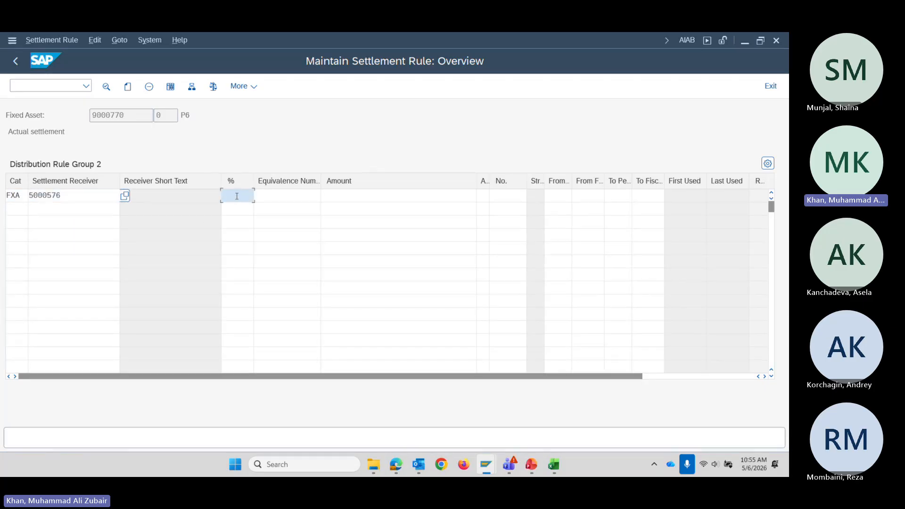
click(241, 215)
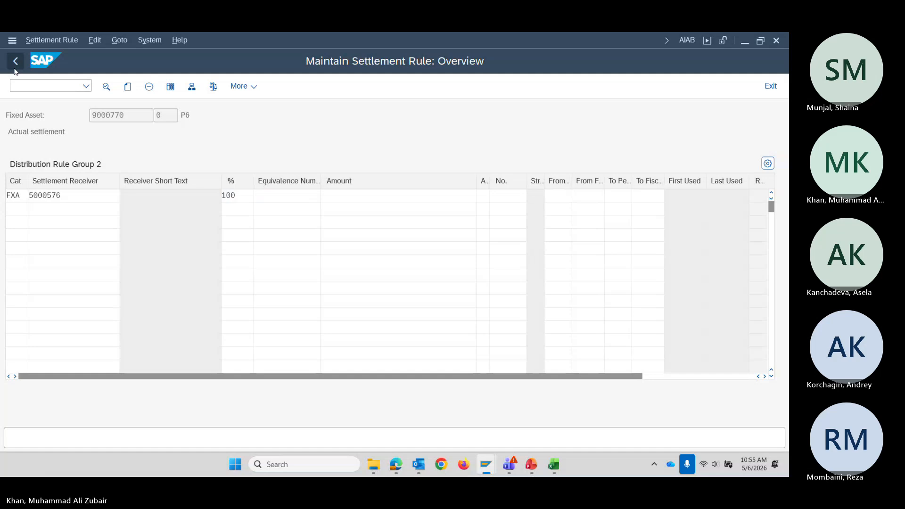
click(15, 69)
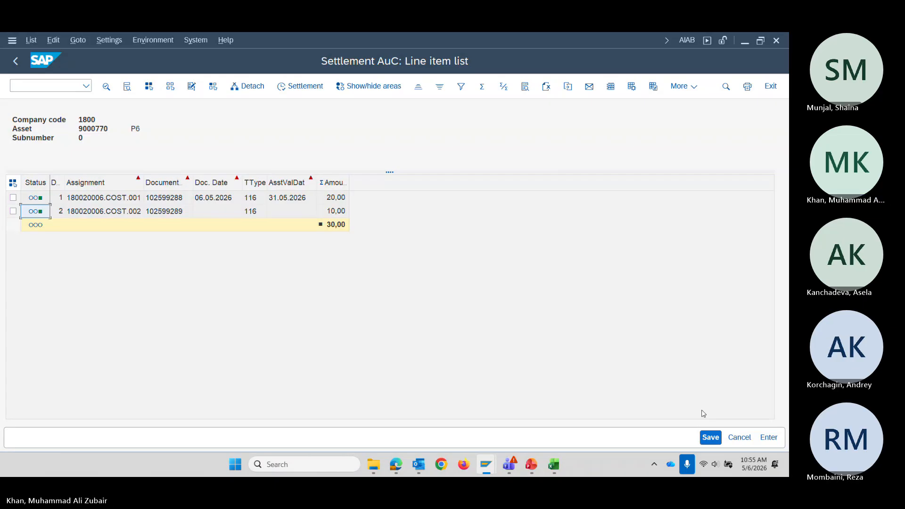
click(711, 437)
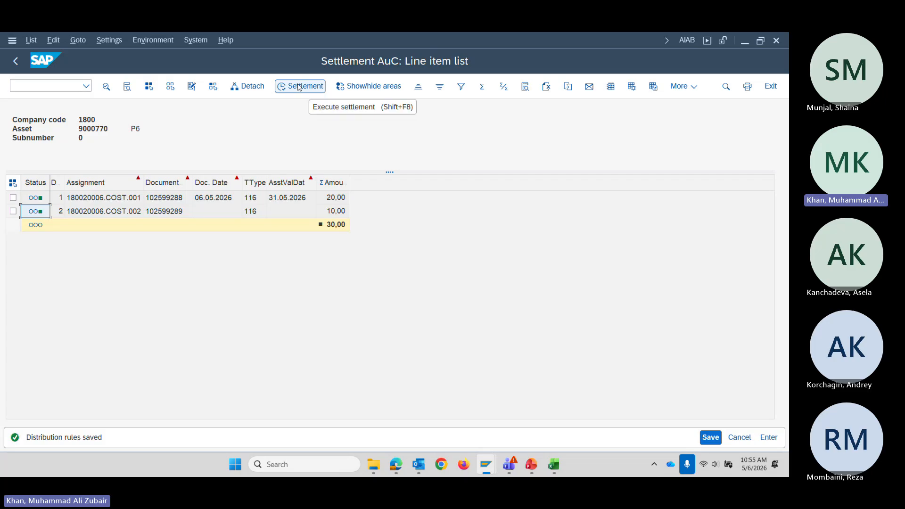
Select transaction code AIBU in cell B41 of the Excel sheet, and leave the AuC line item list in SAP.
mouse_move(554, 464)
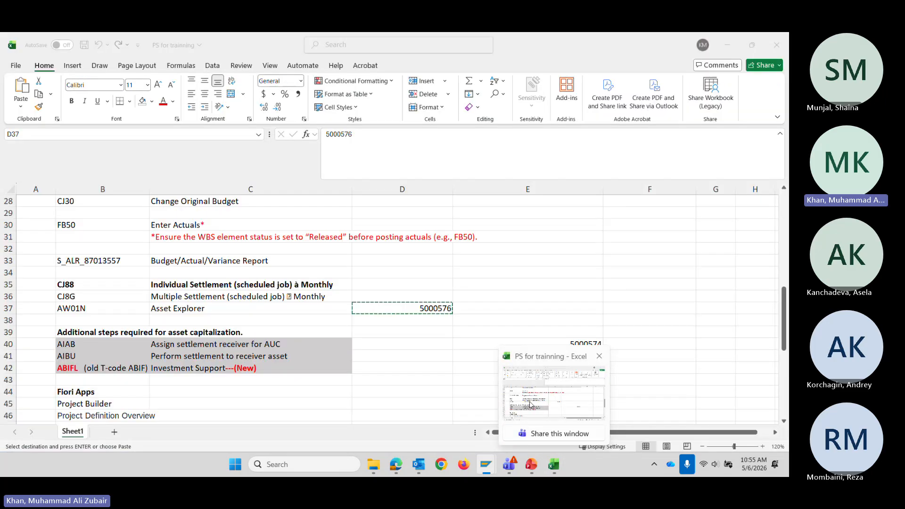
click(532, 406)
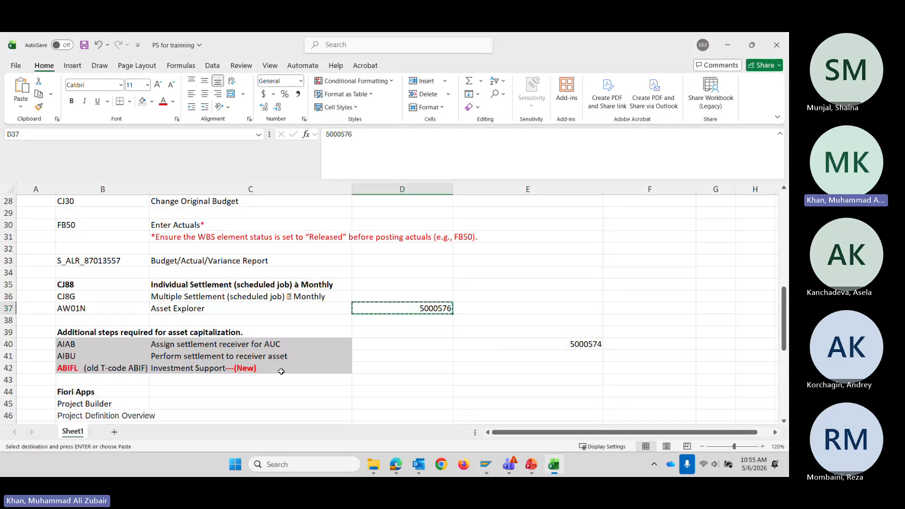
click(71, 358)
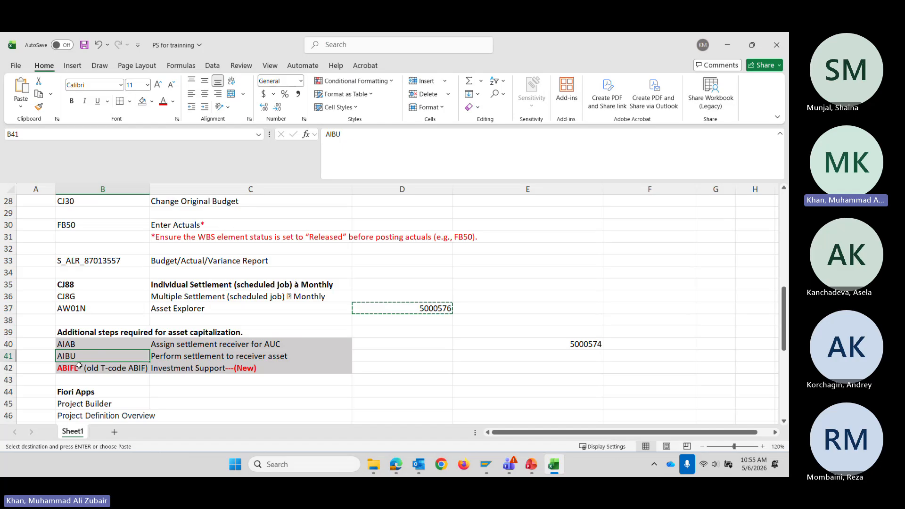
key(alt+Tab)
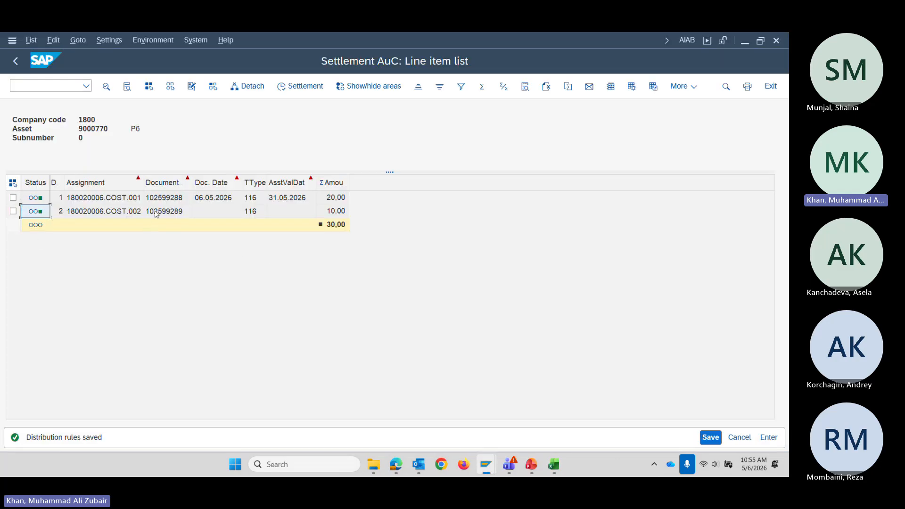
click(18, 66)
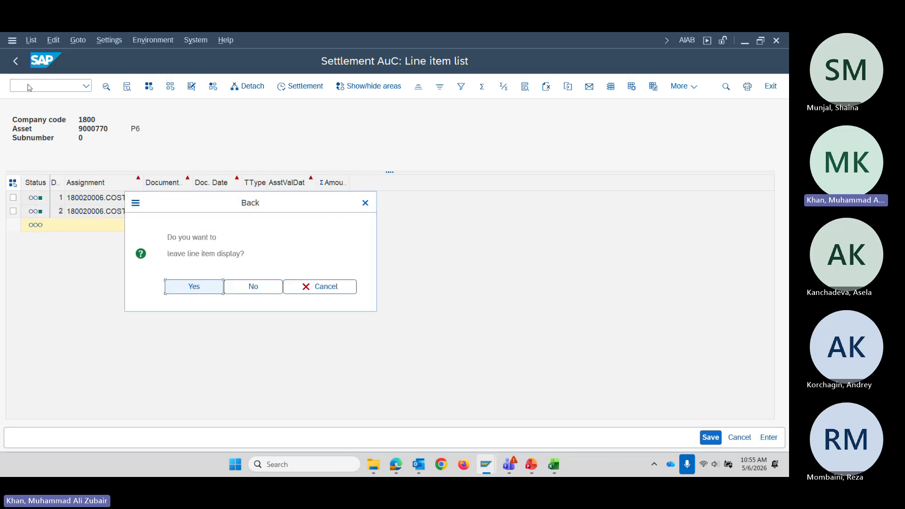
click(198, 287)
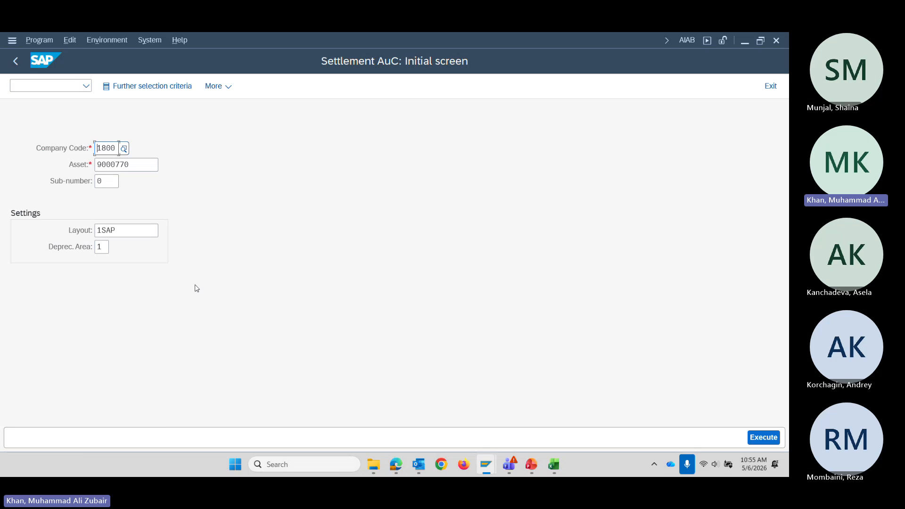
Copy transaction code AIBU from cell B41 of the Excel sheet and open that transaction in SAP.
key(alt+Tab)
key(ctrl+c)
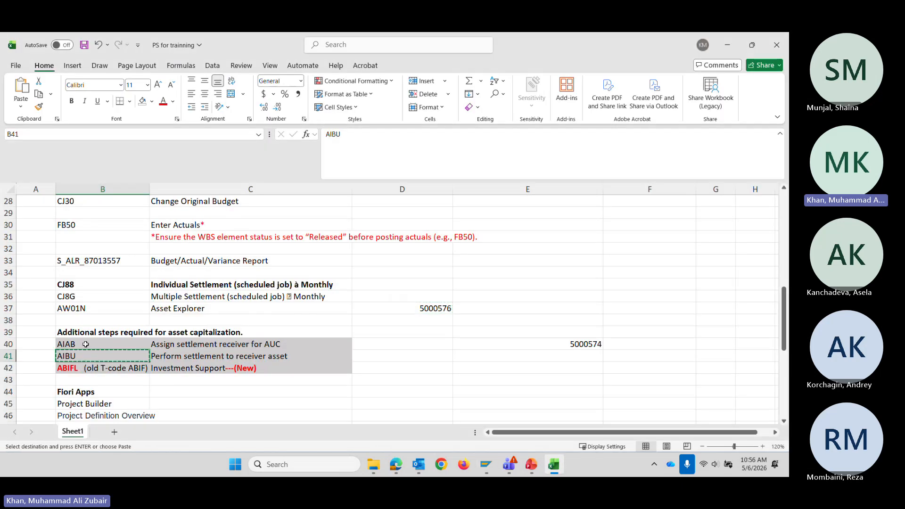
key(alt+Tab)
text(/N)
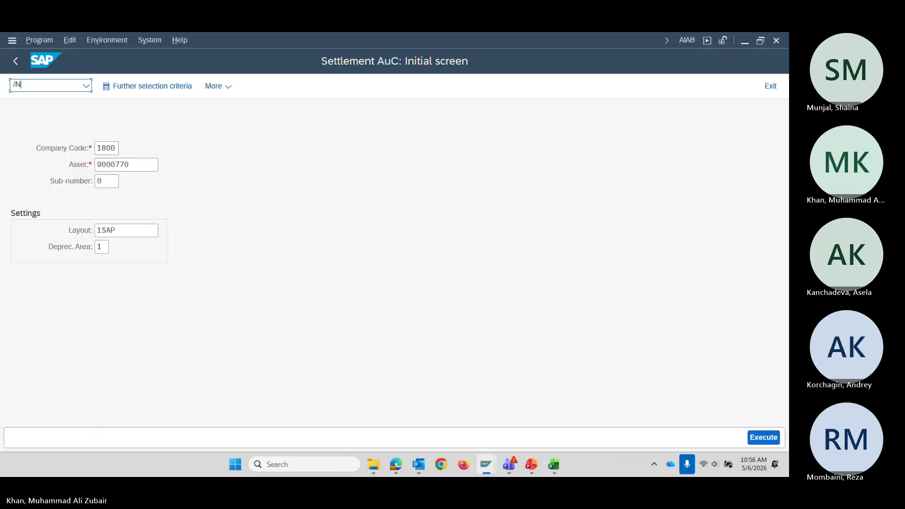
key(ctrl+v)
key(Return)
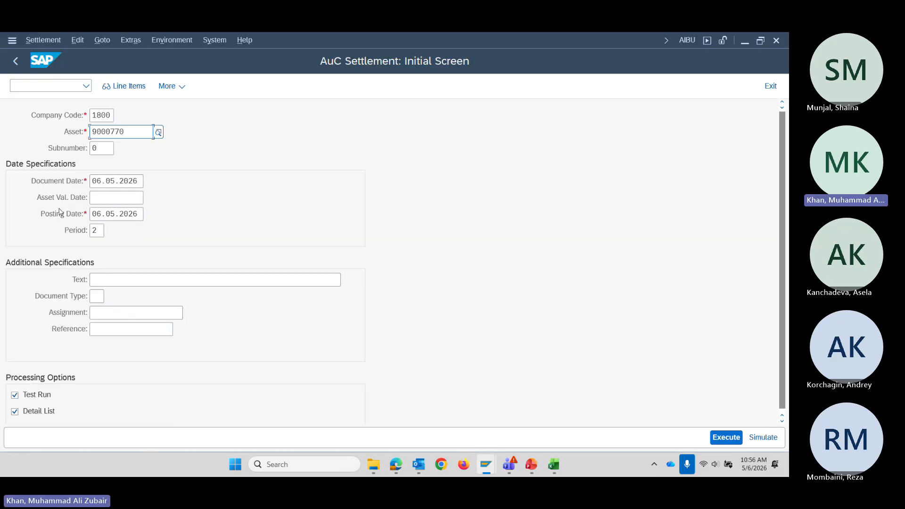
Set the AuC settlement's document date, asset value date and posting date to 30.05.2026.
double_click(140, 181)
click(148, 180)
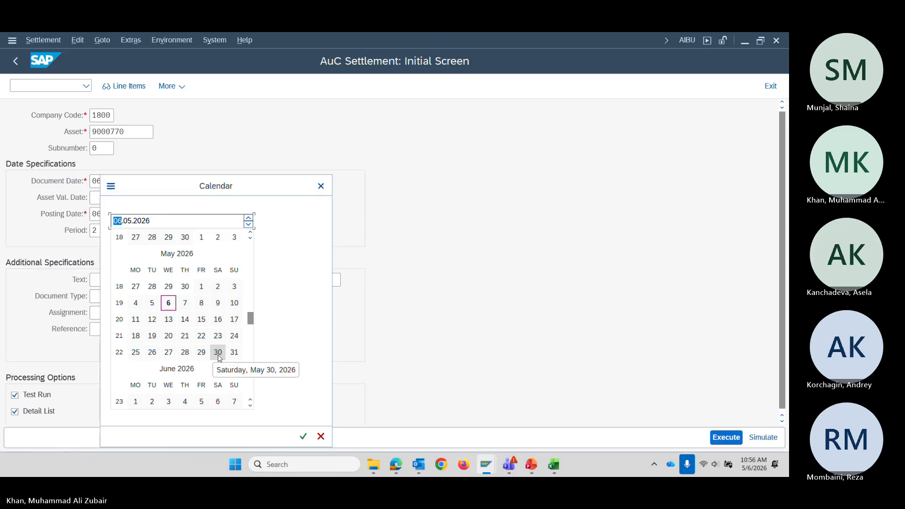
double_click(218, 354)
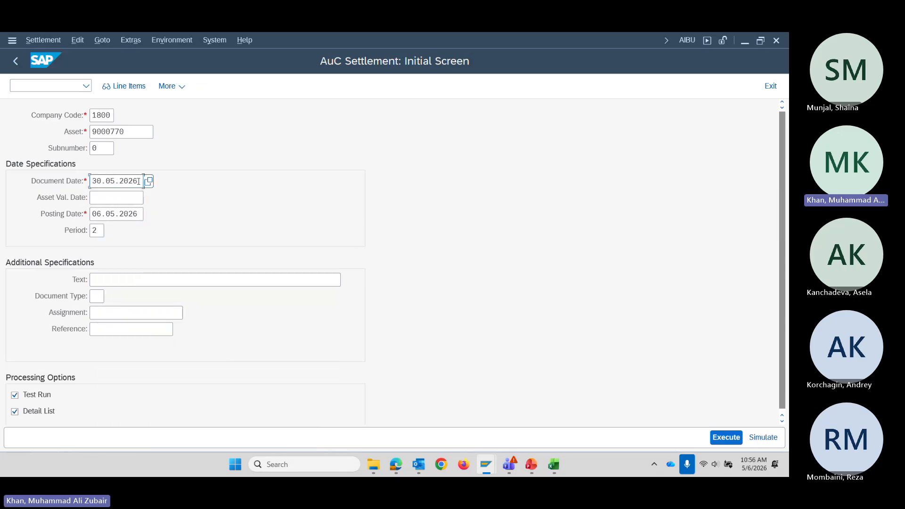
drag(139, 181, 53, 186)
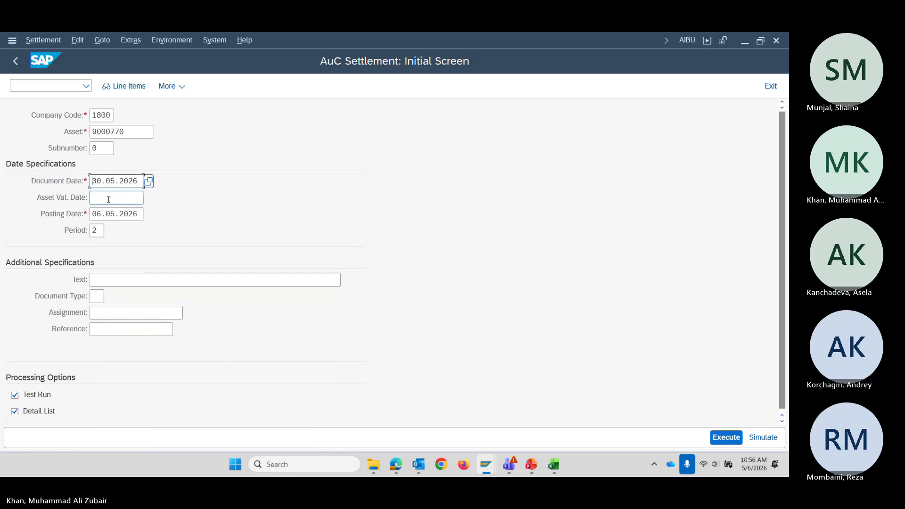
click(109, 198)
text(30.05.2026)
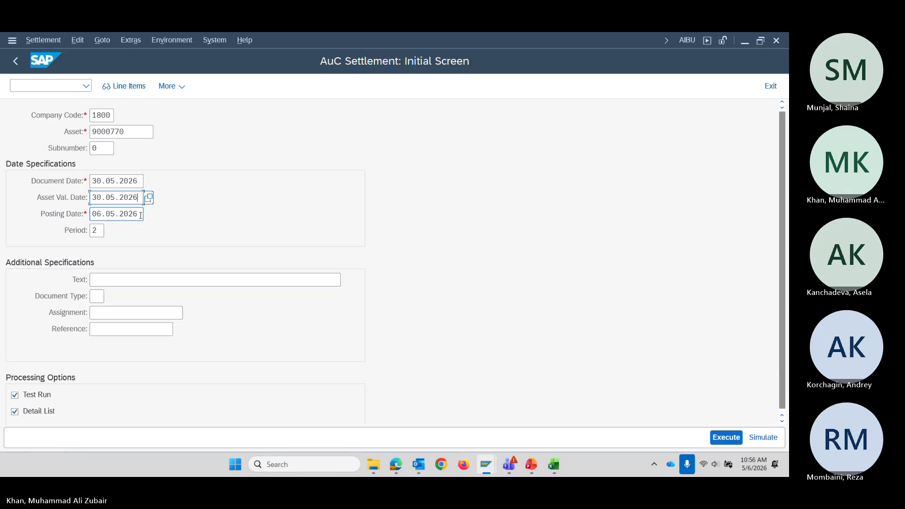
drag(141, 215, 78, 216)
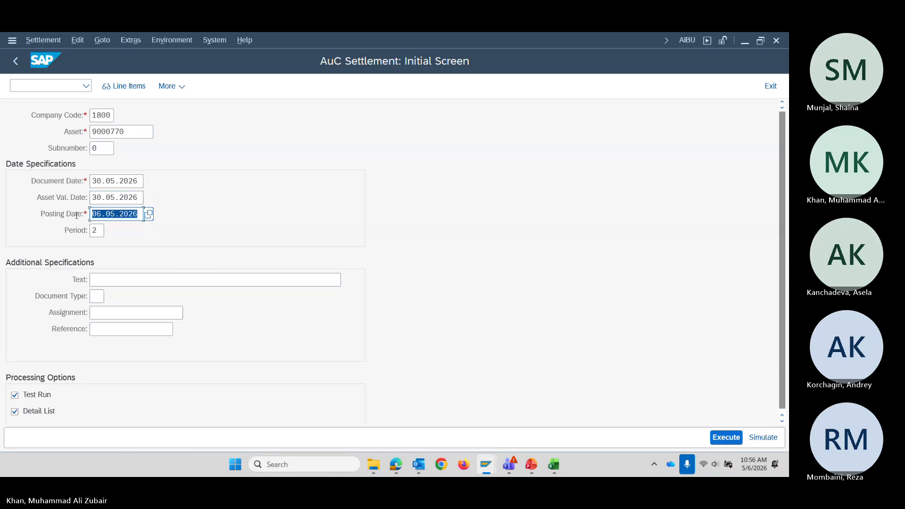
key(ctrl+v)
Set the settlement text to 9000770 TO 5000576, copying the receiver number from cell D37 of the Excel sheet.
click(113, 280)
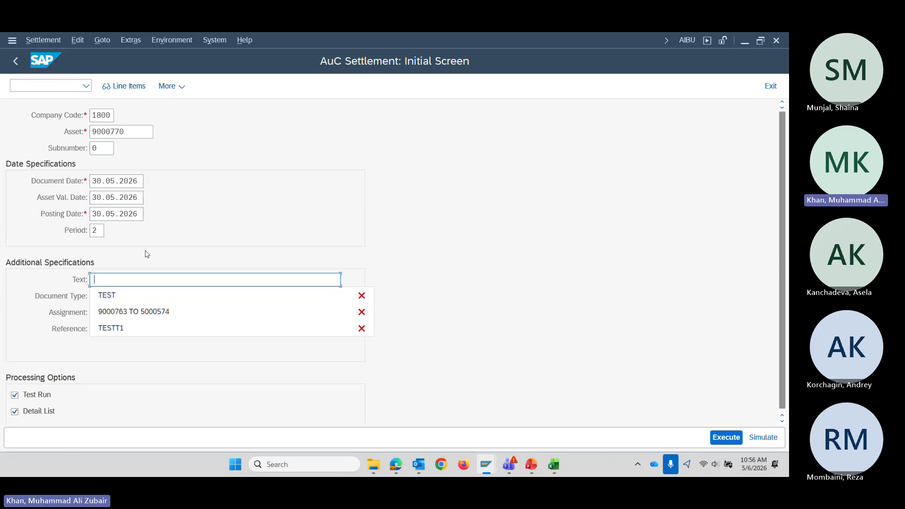
drag(136, 131, 63, 130)
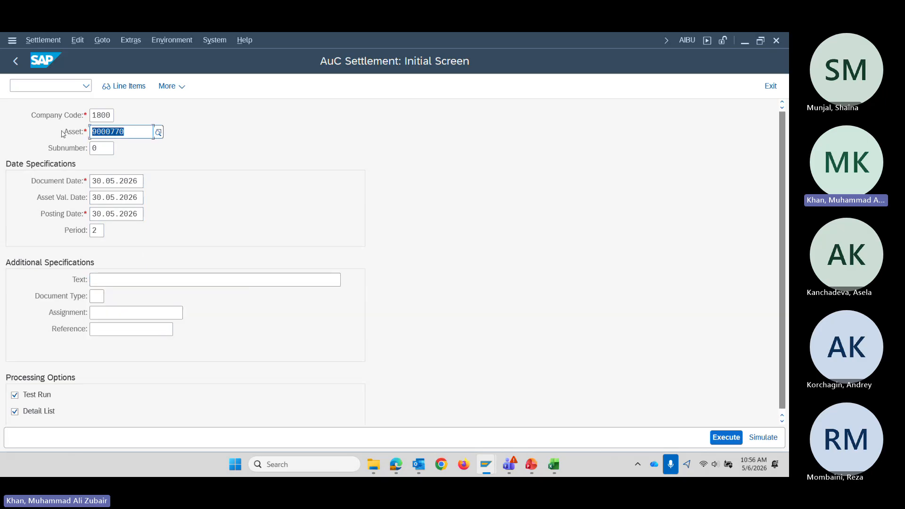
click(114, 285)
key(ctrl+v)
text(TO)
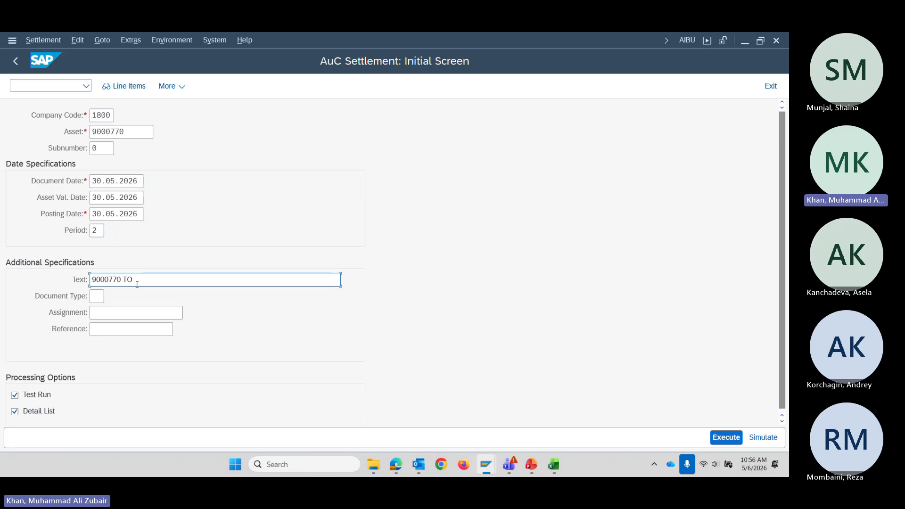
key(alt+Tab)
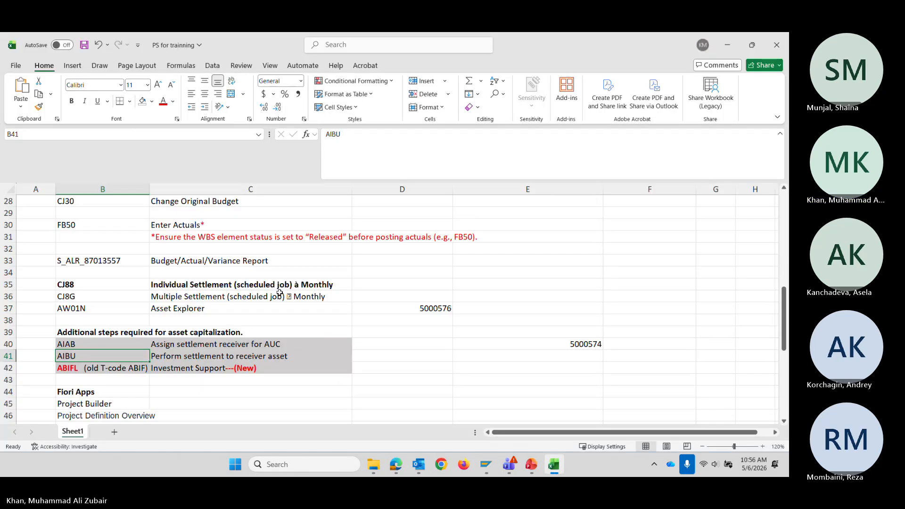
click(432, 309)
key(ctrl+c)
key(alt+Tab)
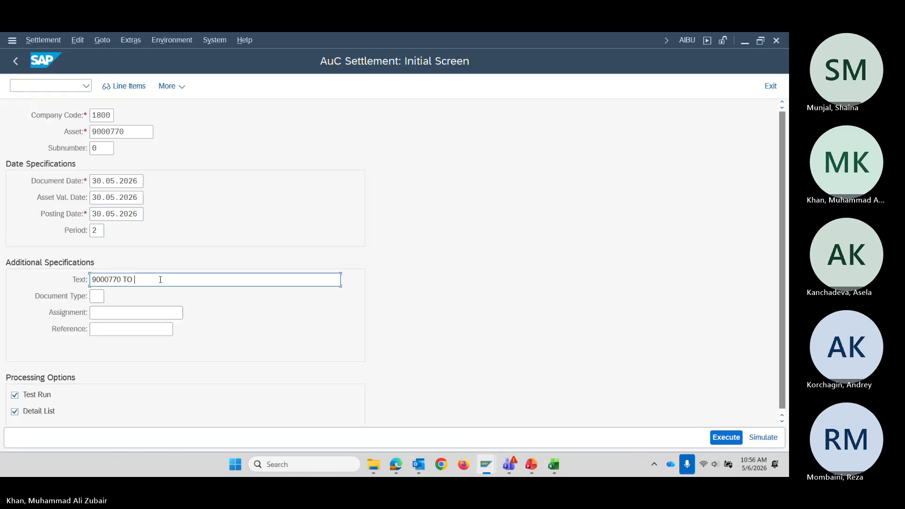
key(ctrl+v)
key(Tab)
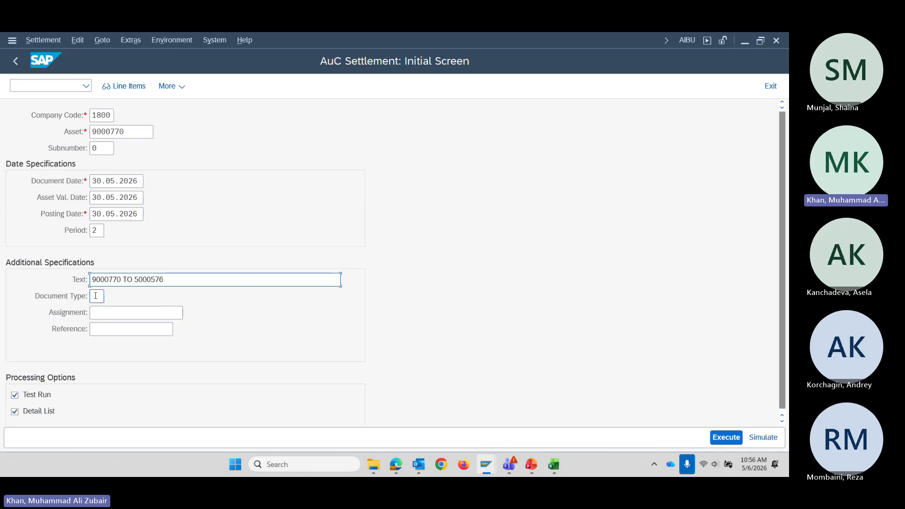
Set the AuC settlement's assignment to TEST and reference to T, and execute the test run.
click(109, 313)
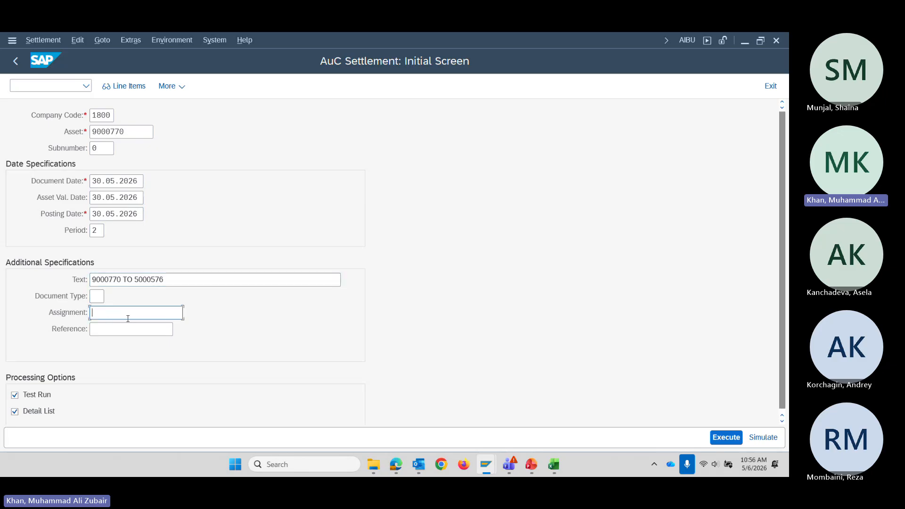
click(128, 318)
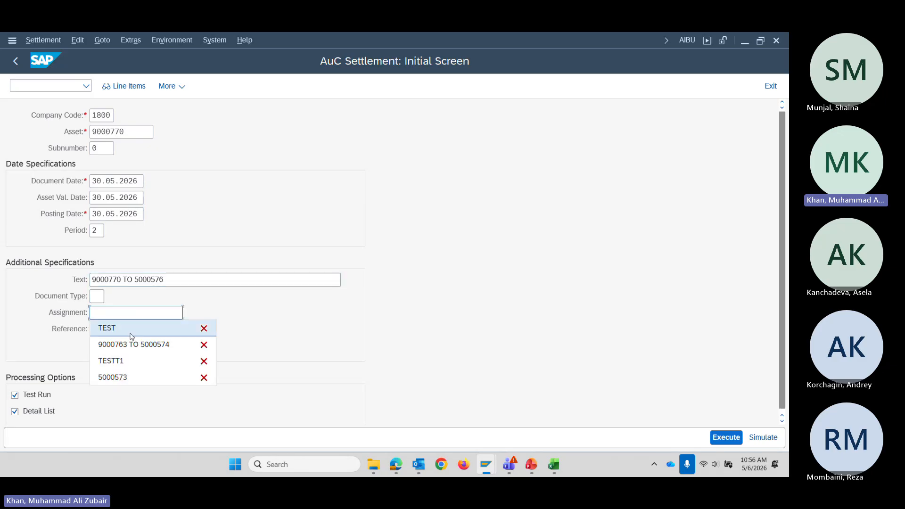
click(128, 328)
click(121, 327)
text(T)
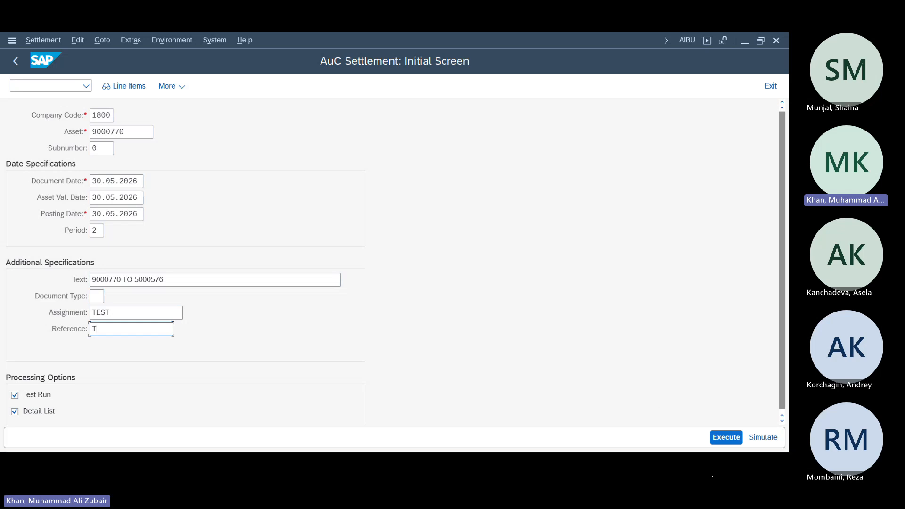
click(729, 441)
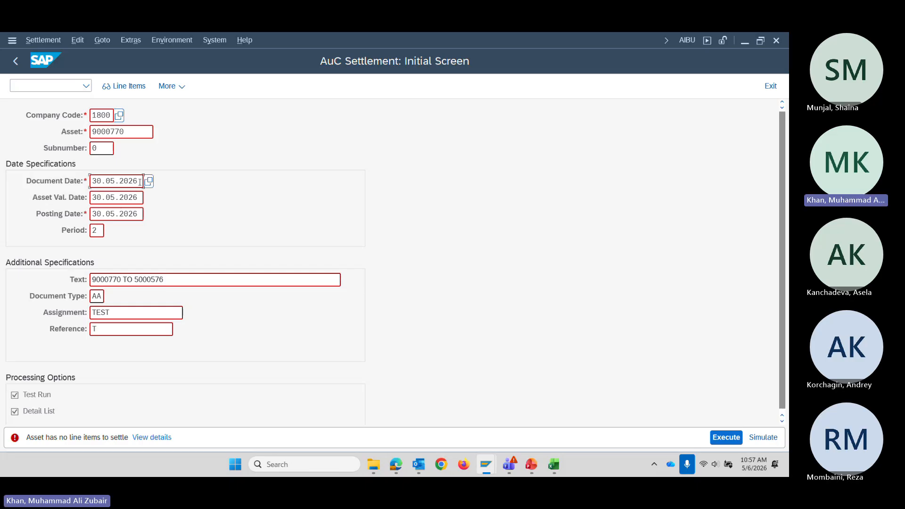
Set the document date, asset value date and posting date to 30.06.2026, and execute the settlement test run.
click(149, 182)
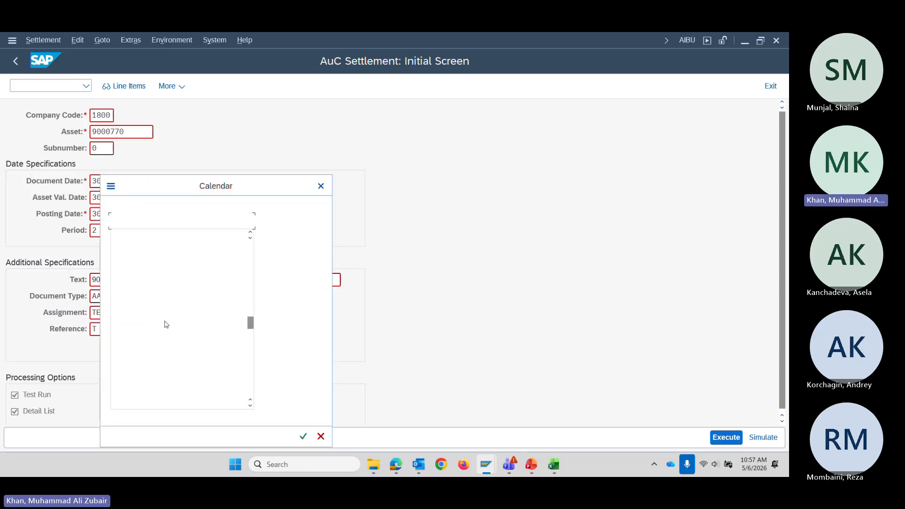
scroll(170, 323, down, 1)
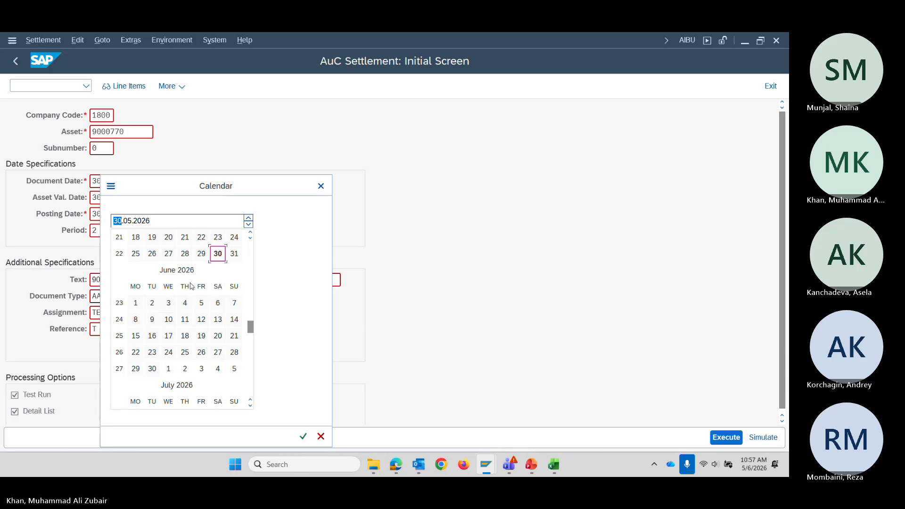
double_click(152, 369)
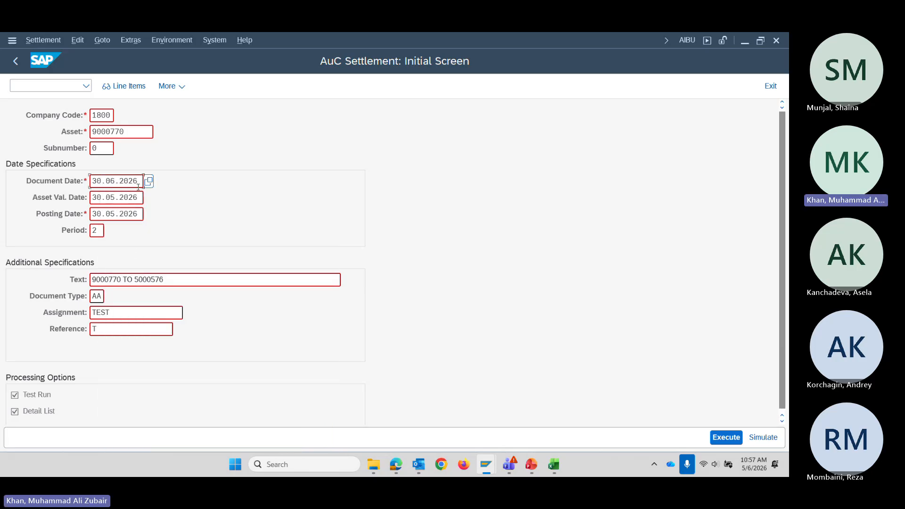
drag(139, 183, 35, 178)
click(90, 196)
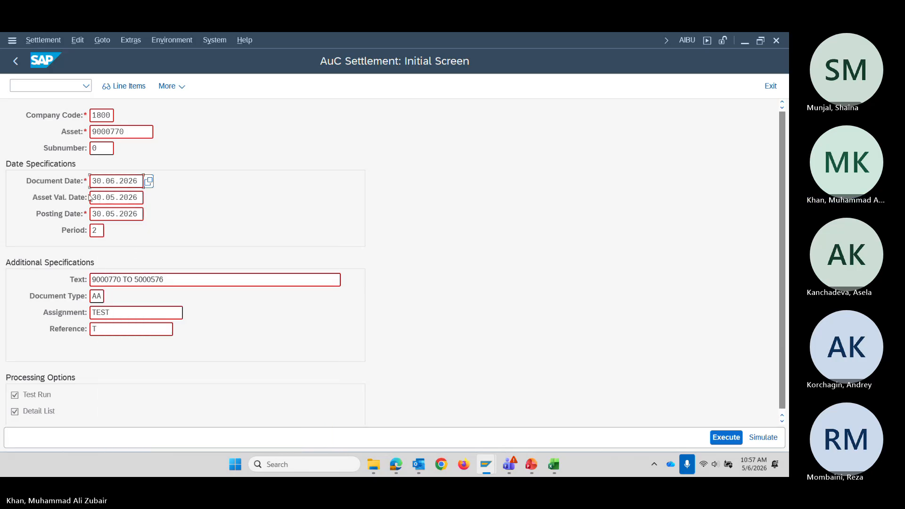
drag(140, 199, 20, 186)
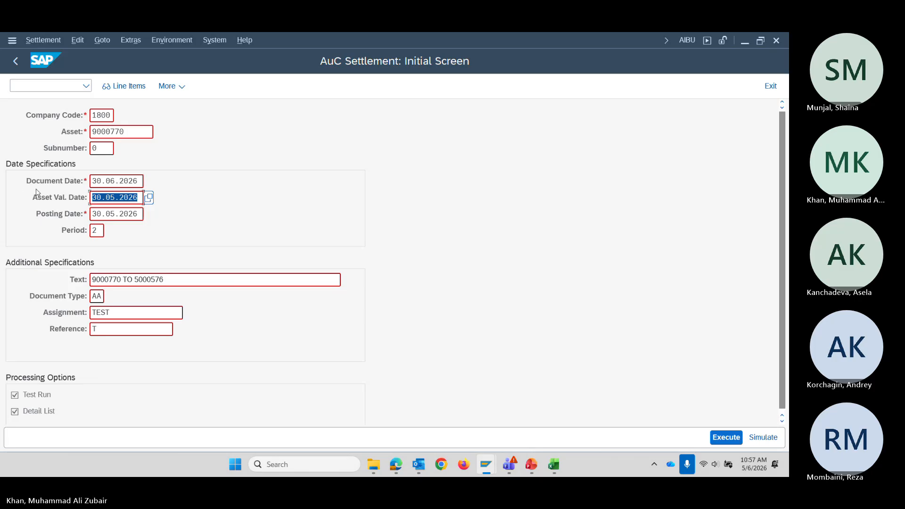
key(ctrl+v)
drag(140, 216, 33, 206)
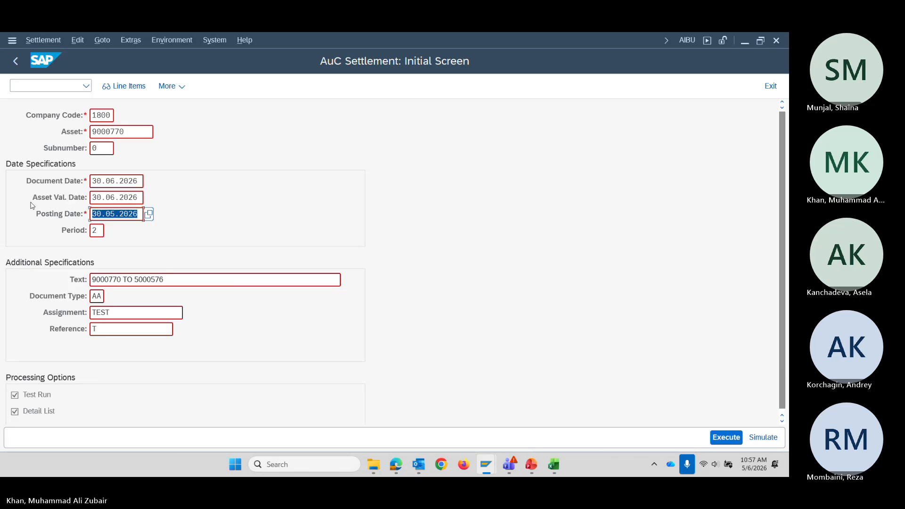
key(ctrl+v)
click(736, 444)
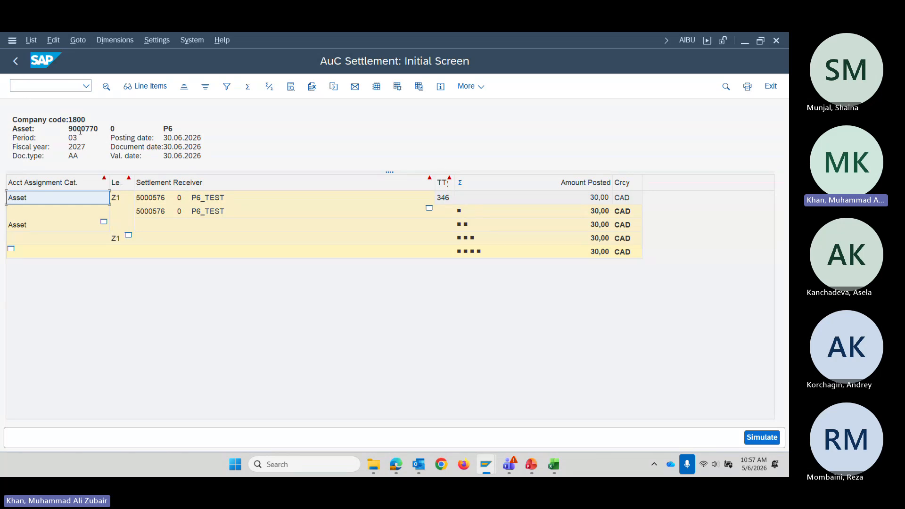
drag(72, 131, 108, 131)
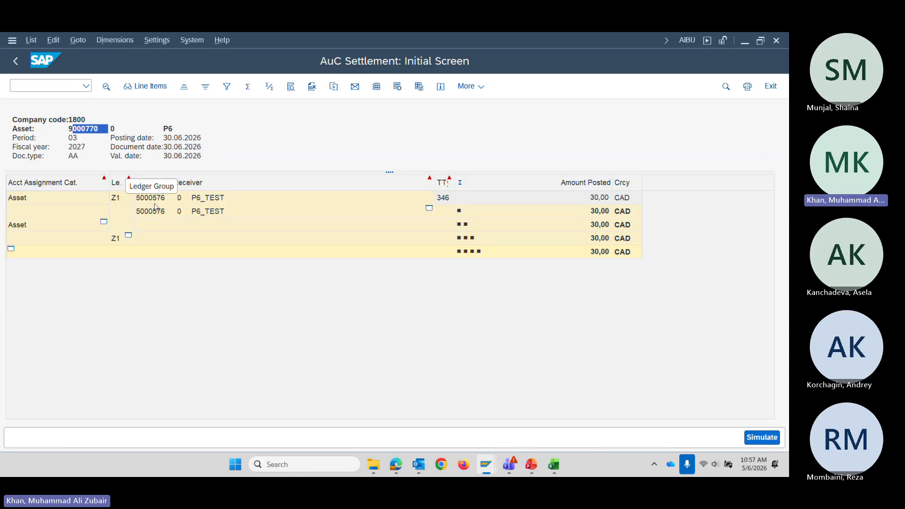
Leave the test results, turn off Test Run, and execute the actual settlement of AuC 9000770.
click(15, 65)
click(22, 400)
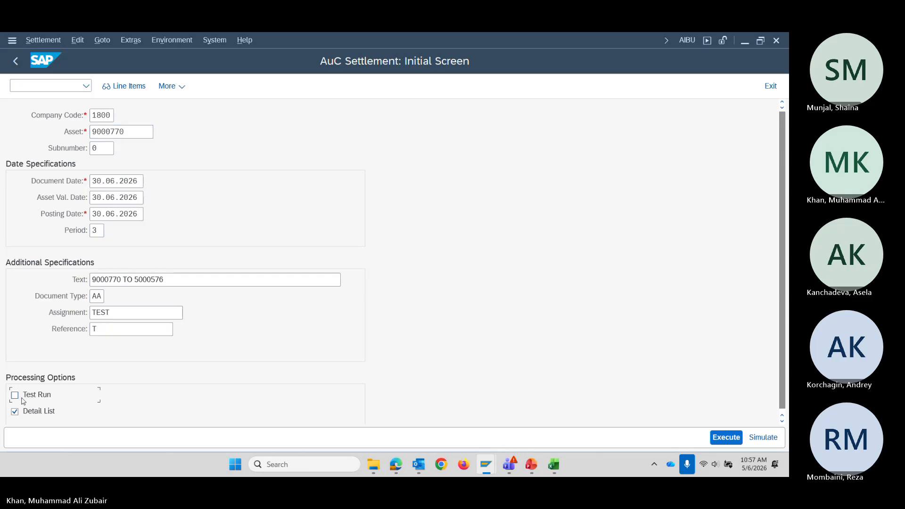
click(727, 441)
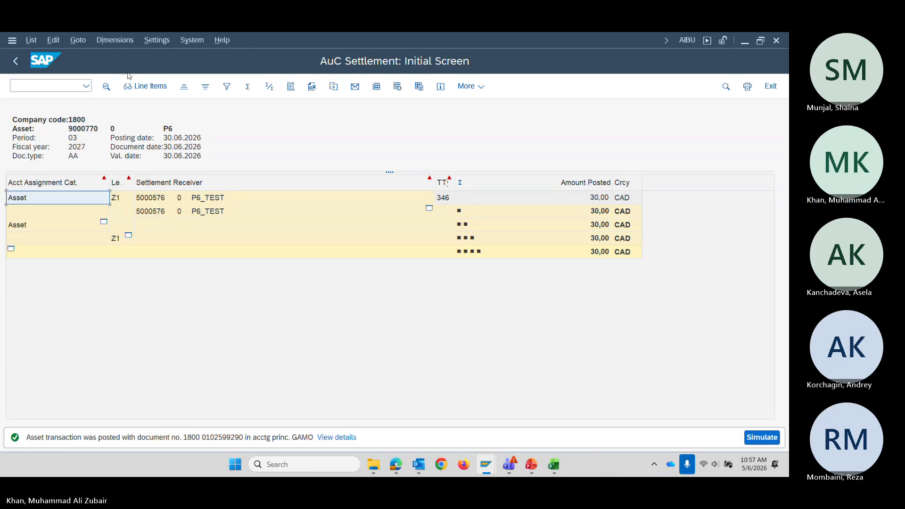
Examine the simulated accounting entries and the settlement's line items, and return to the AuC Settlement initial screen.
click(755, 441)
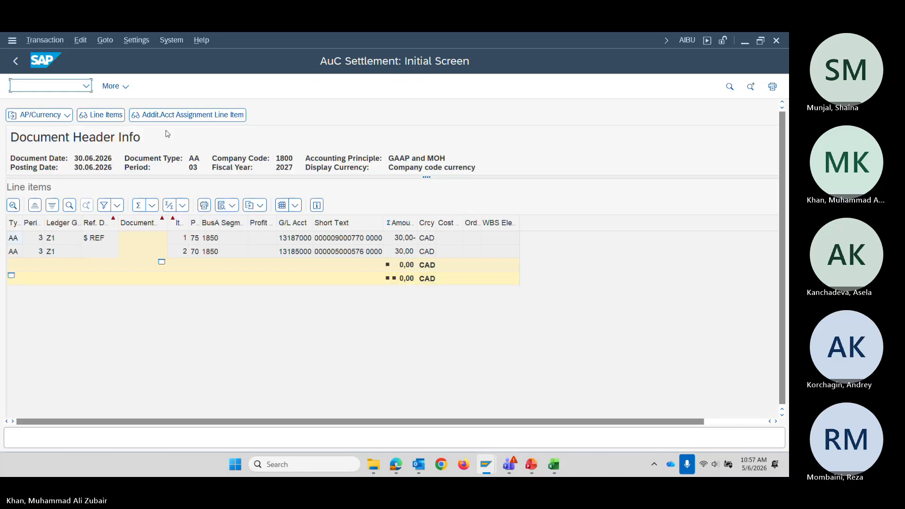
click(15, 62)
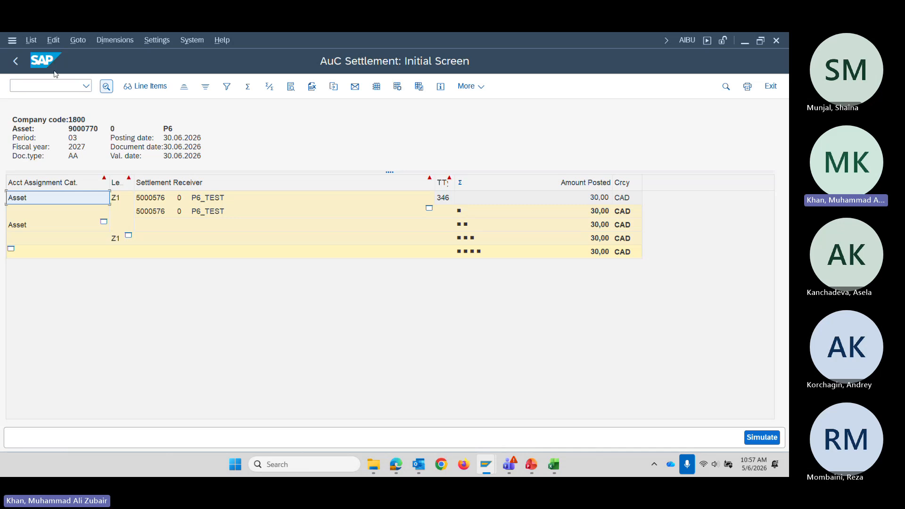
click(549, 212)
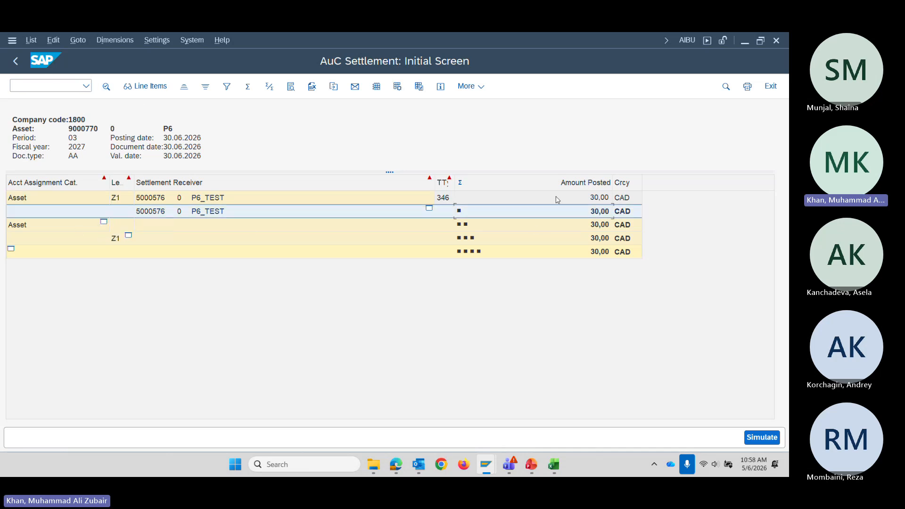
click(141, 87)
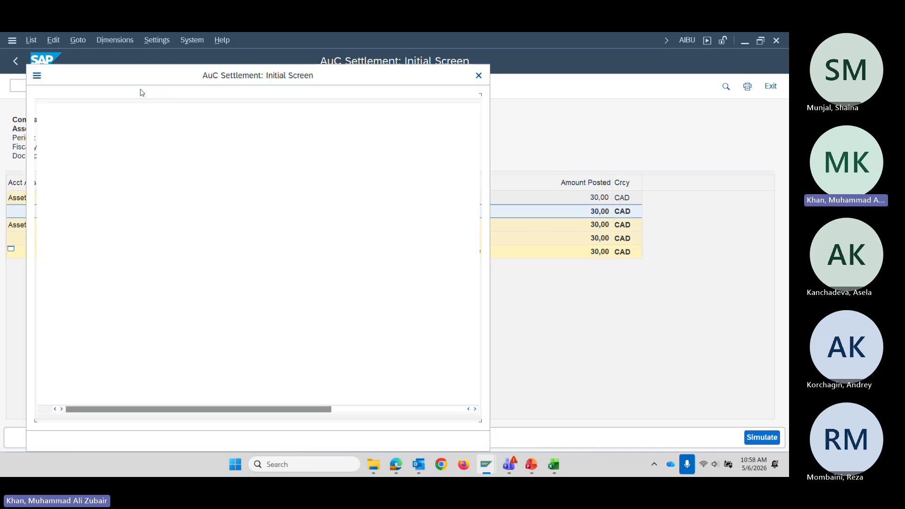
click(479, 75)
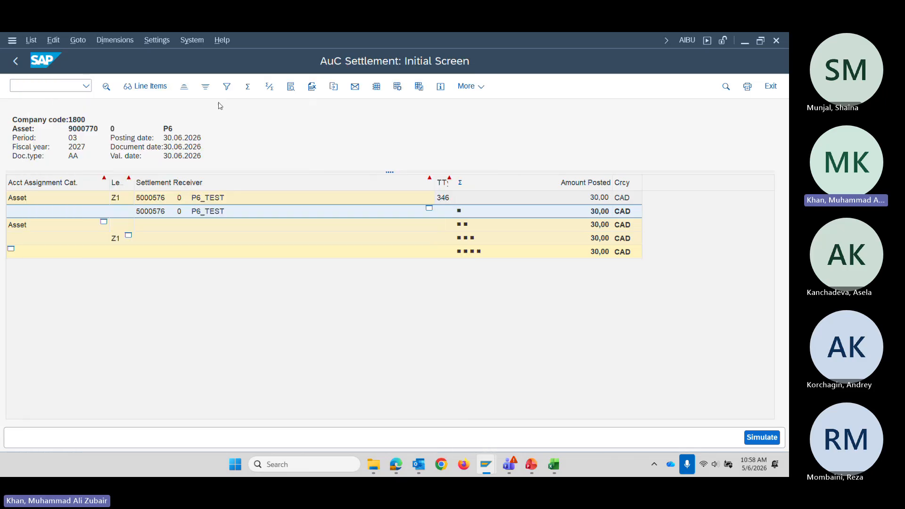
click(15, 66)
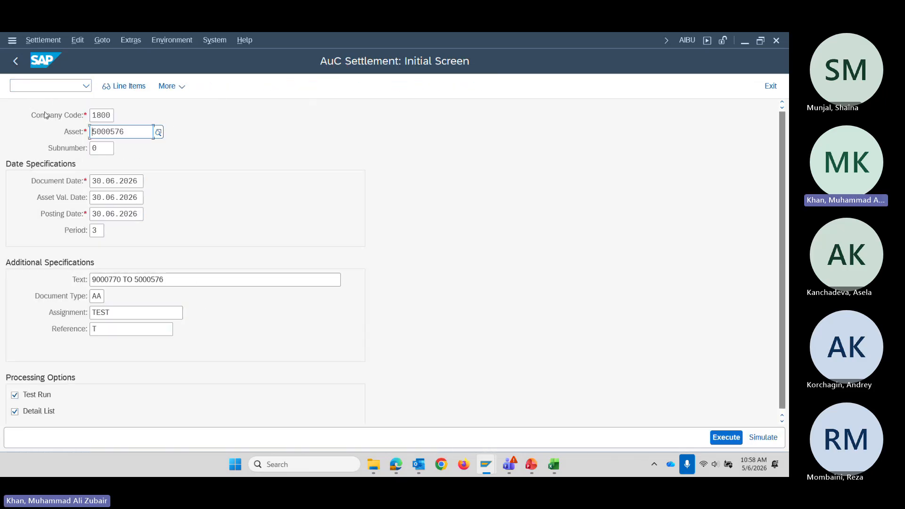
Open Asset Explorer for asset 5000576 with the transaction command /NAW01N.
click(50, 85)
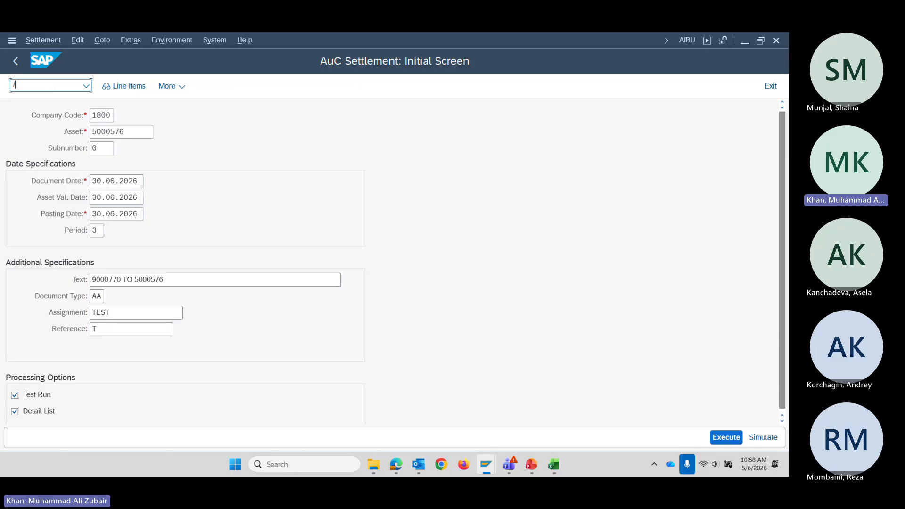
text(/NAW01N)
key(Return)
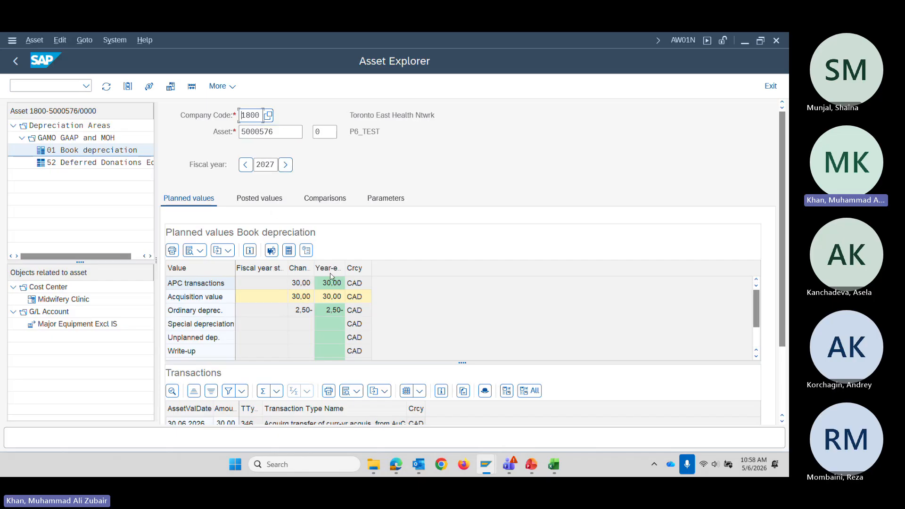
Display AuC 9000770 in Asset Explorer, copying its number from cell D6 of the Excel sheet.
key(alt+Tab)
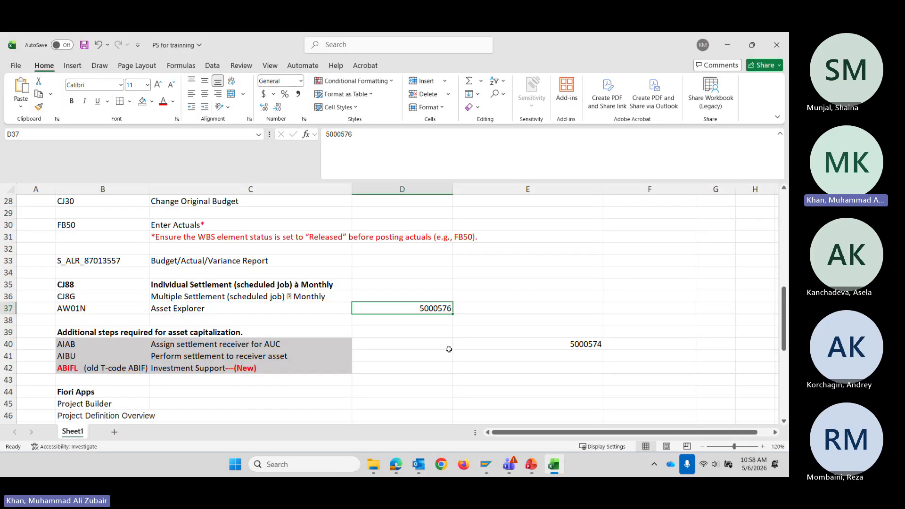
scroll(449, 351, up, 9)
click(438, 266)
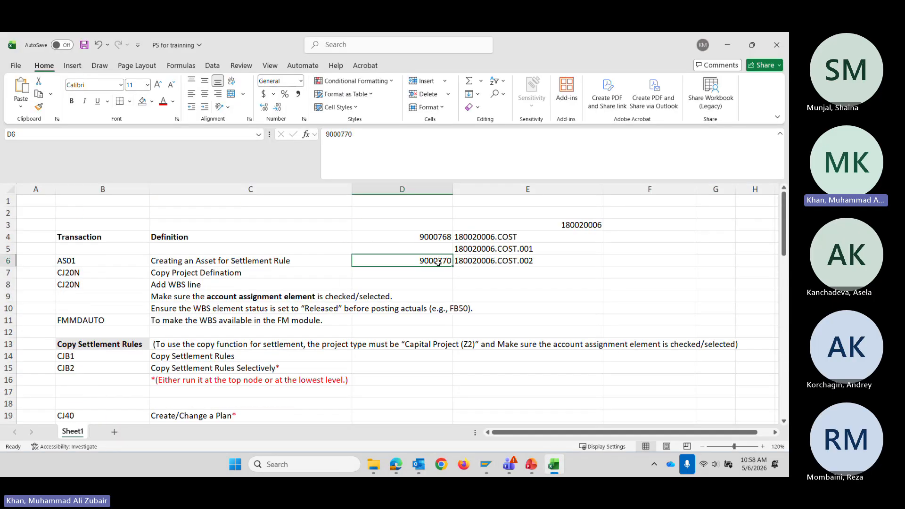
key(ctrl+c)
key(alt+Tab)
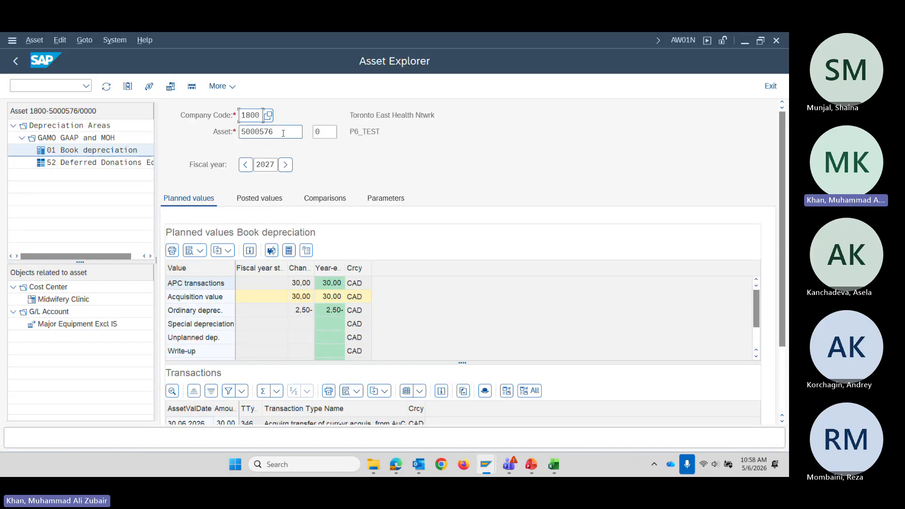
key(ctrl+v)
key(Return)
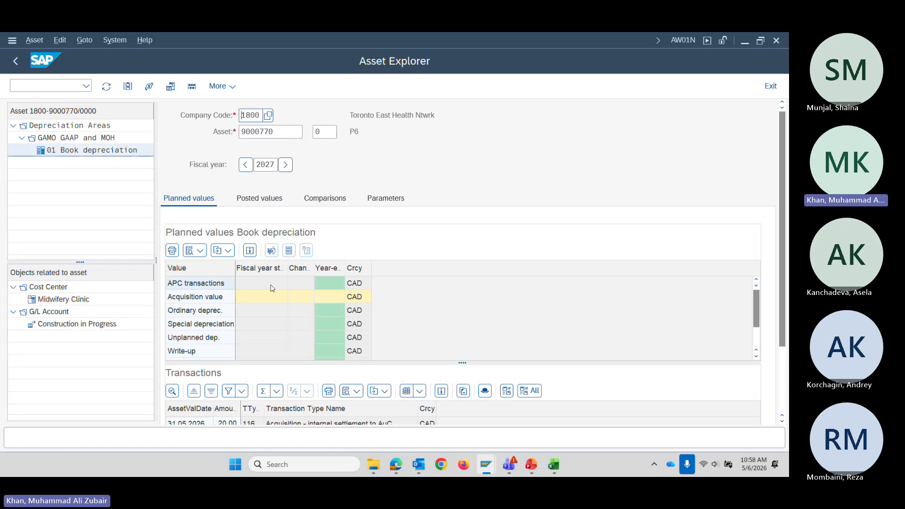
Clear the asset numbers in cells D4 and E40 of the Excel sheet.
key(alt+Tab)
click(437, 237)
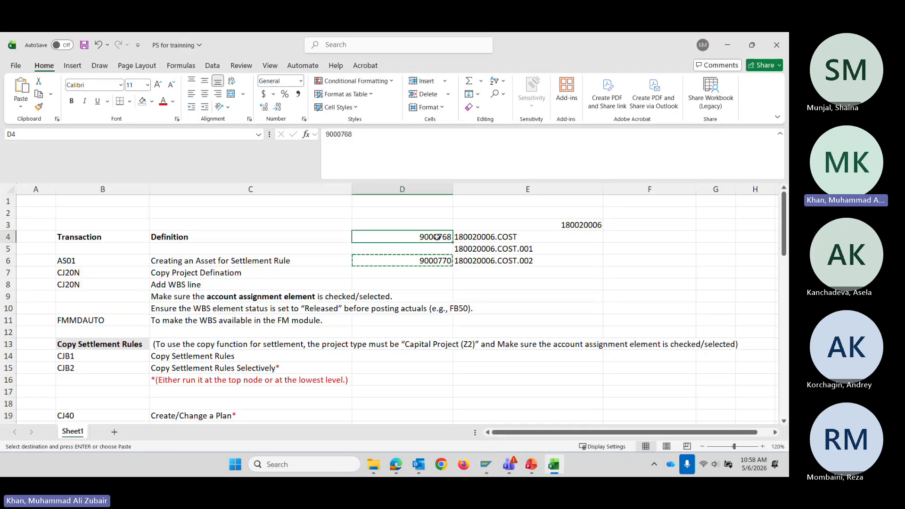
key(Delete)
scroll(453, 293, down, 8)
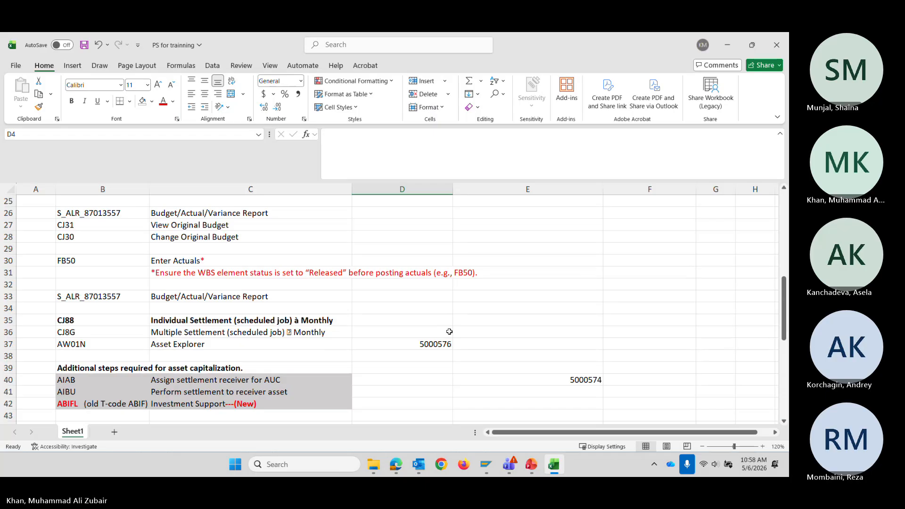
click(543, 380)
key(Delete)
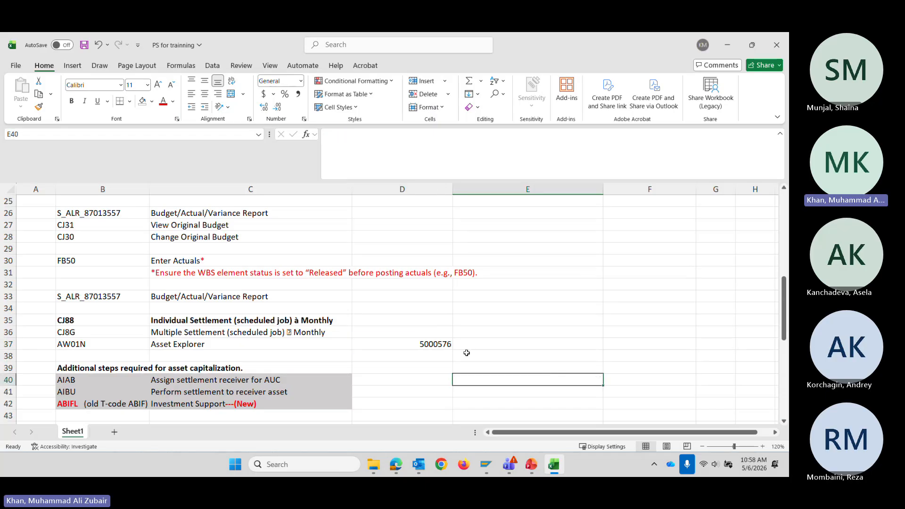
Display the asset number copied from Excel cell D37 in SAP Asset Explorer, and view depreciation areas 52 Deferred Donations Equip and 01 Book depreciation.
click(443, 344)
key(ctrl+c)
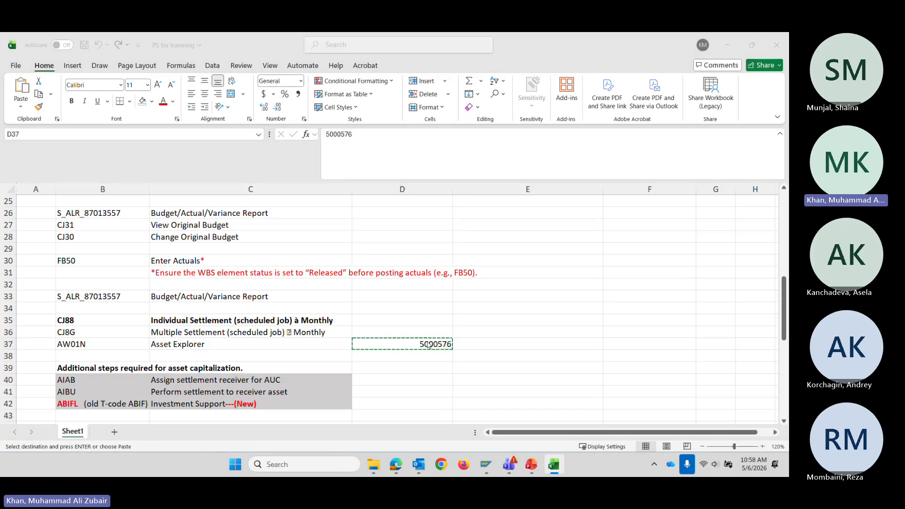
key(alt+Tab)
drag(283, 132, 206, 130)
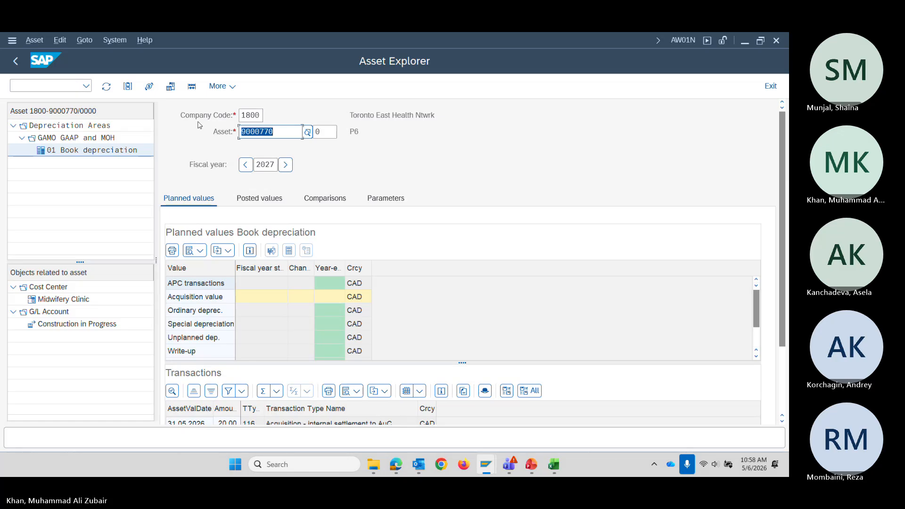
key(ctrl+v)
key(Return)
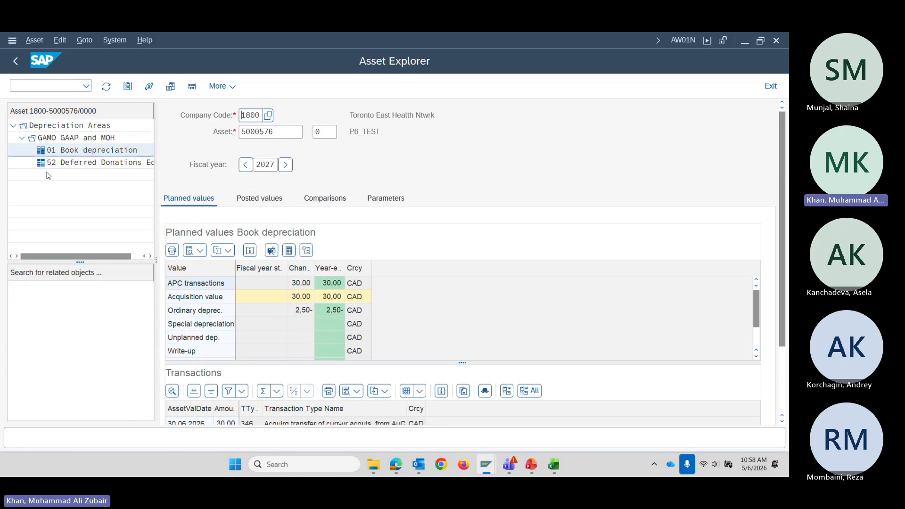
click(73, 163)
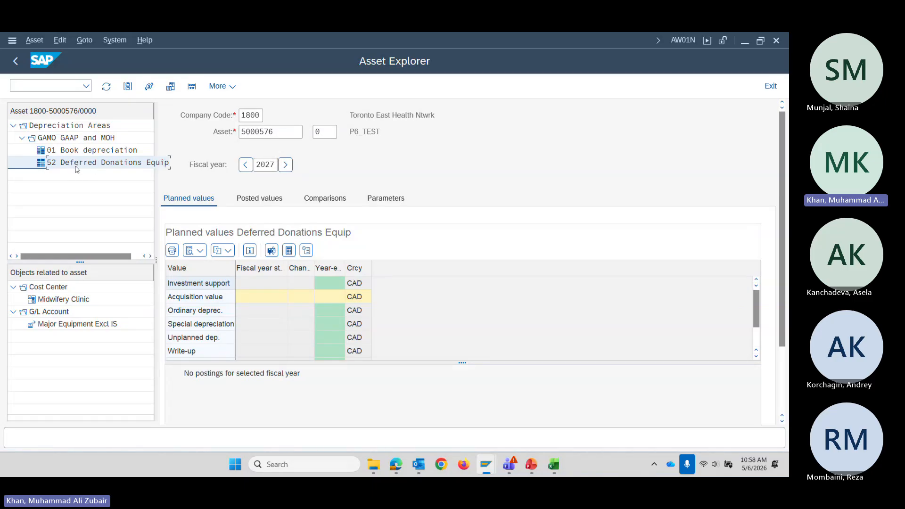
click(94, 152)
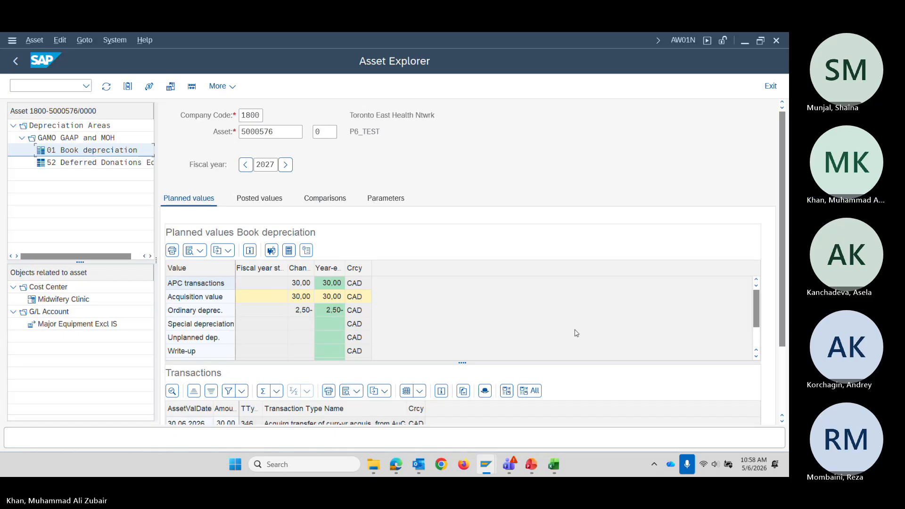
Leave Asset Explorer with the command /n and return to the SAP Easy Access menu.
click(34, 88)
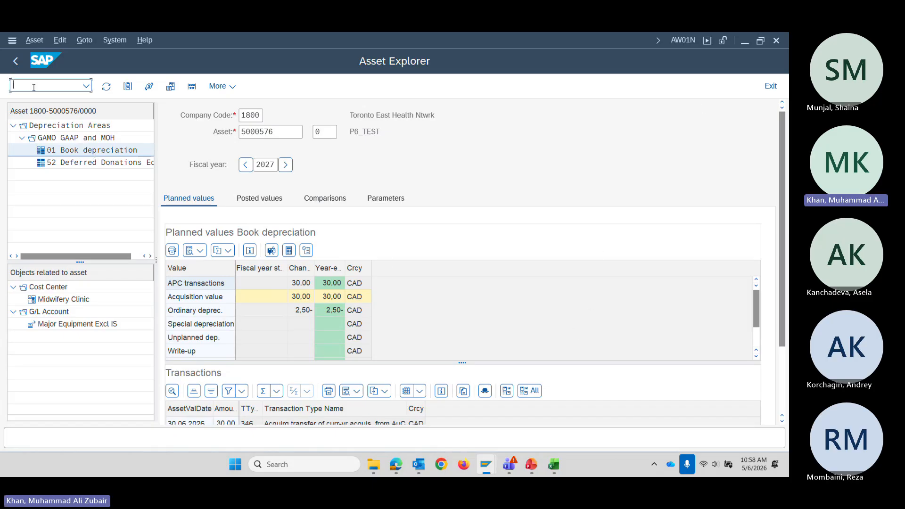
text(/n)
key(Return)
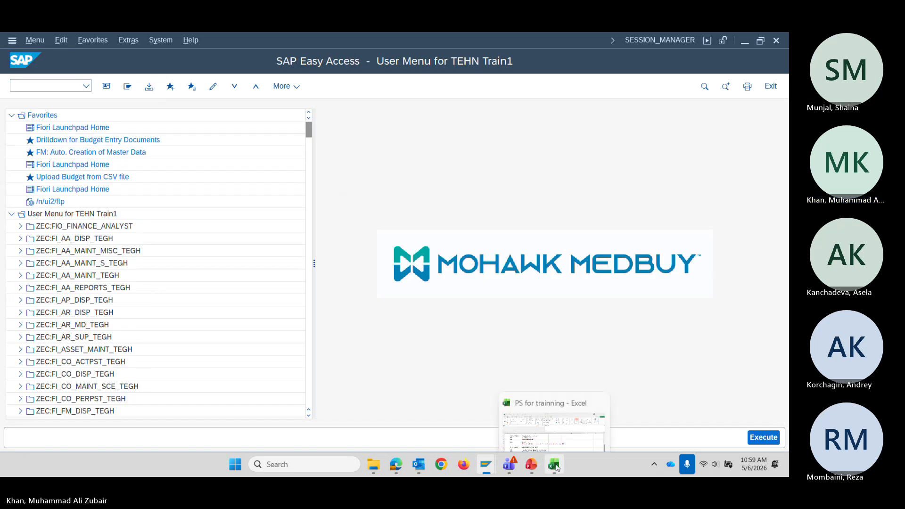
Copy the transaction code ABIFL from cell B42 of the Excel sheet and open that transaction in SAP.
click(554, 391)
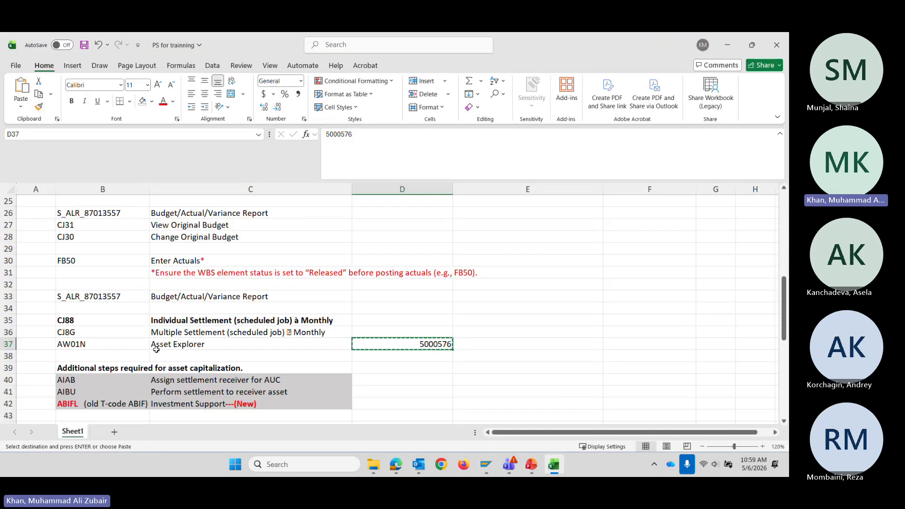
click(68, 407)
scroll(74, 370, down, 2)
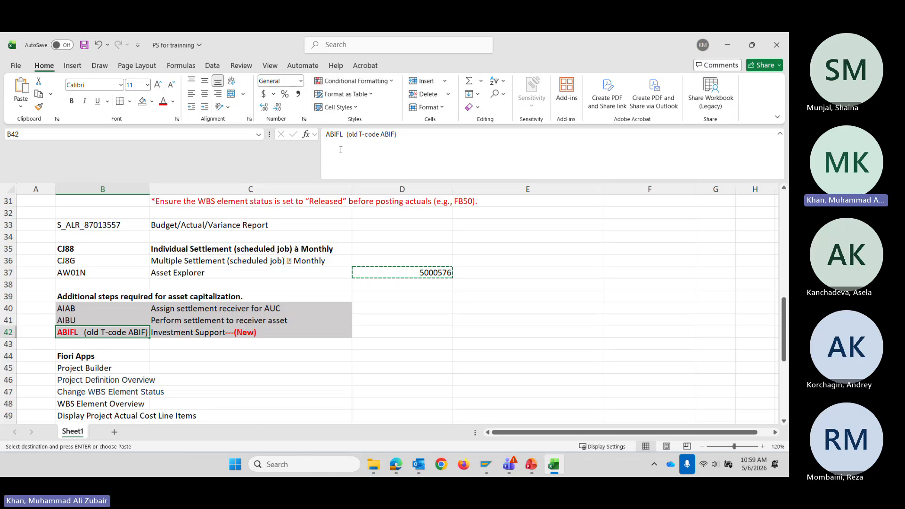
double_click(333, 135)
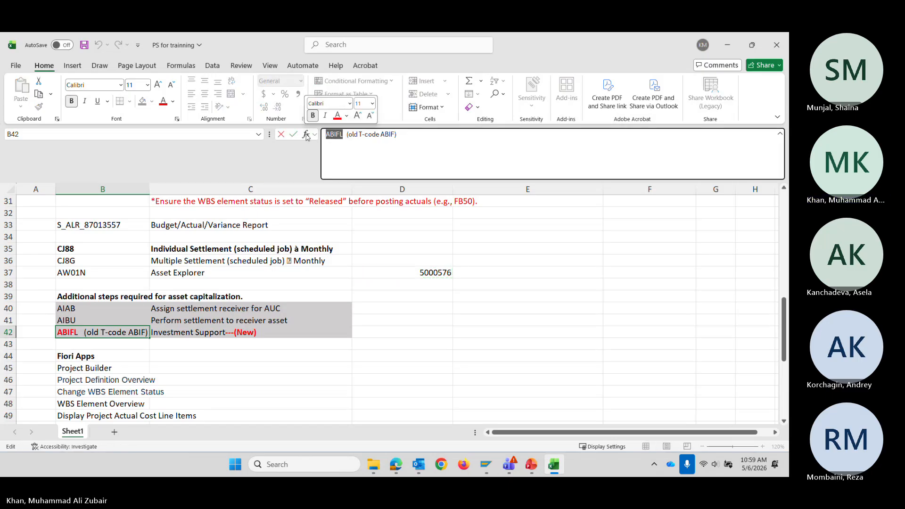
key(alt+Tab)
click(47, 84)
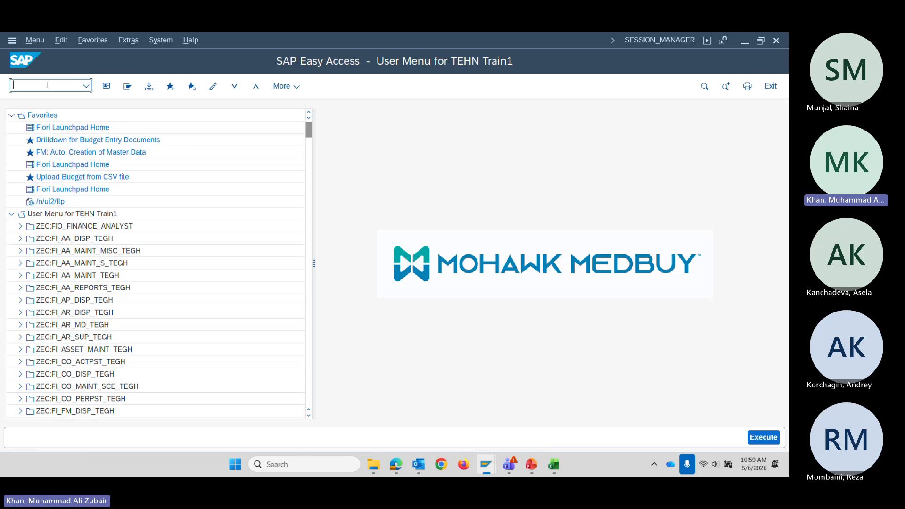
key(ctrl+v)
key(Return)
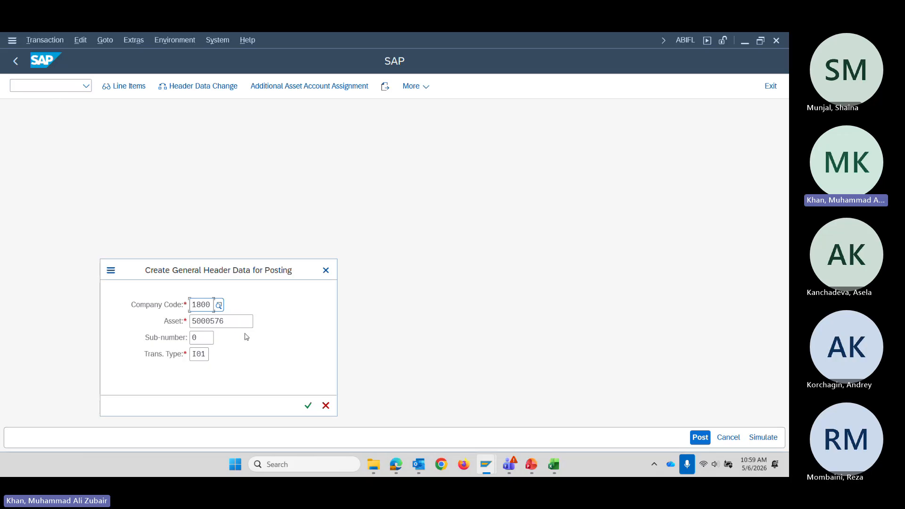
Open the value list for the transaction type and examine the I-series investment support and K-series prior-year allocation types.
key(alt+Tab)
key(alt+Tab)
click(206, 355)
click(218, 355)
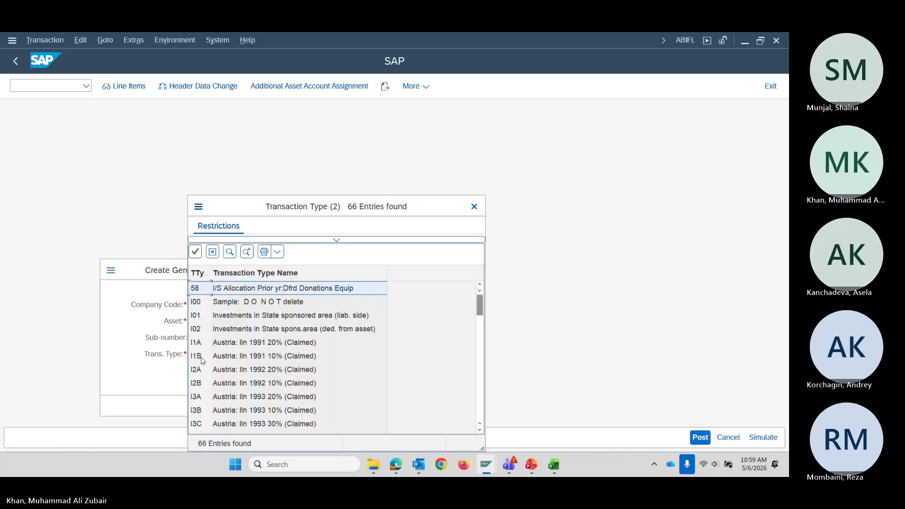
scroll(228, 399, down, 1)
scroll(228, 399, down, 1)
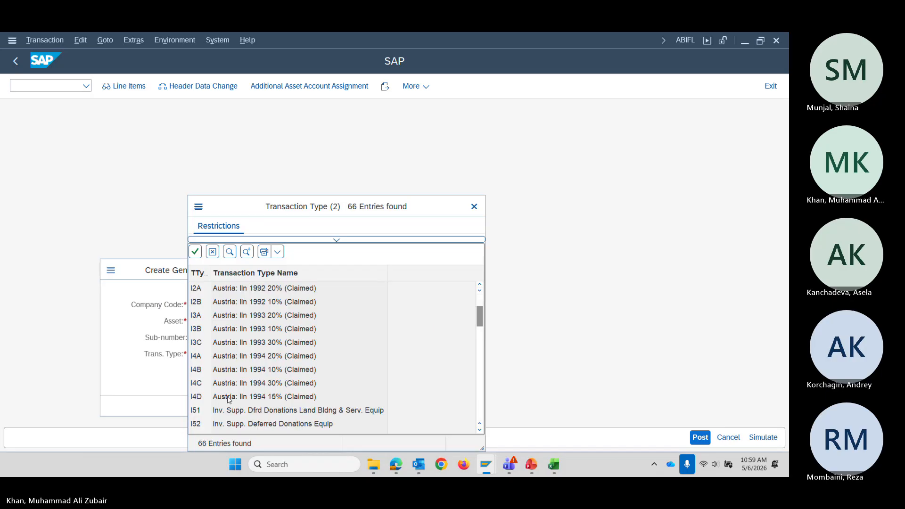
scroll(228, 399, down, 4)
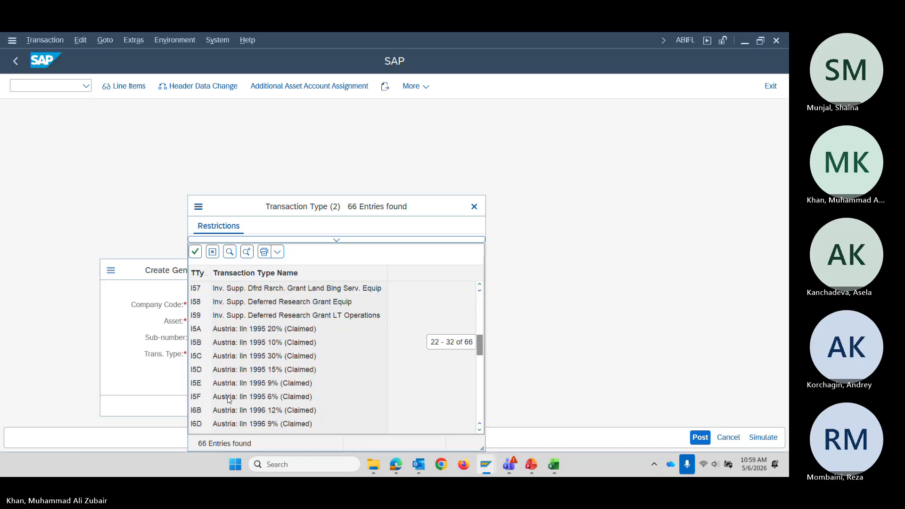
scroll(227, 398, down, 3)
scroll(229, 400, down, 1)
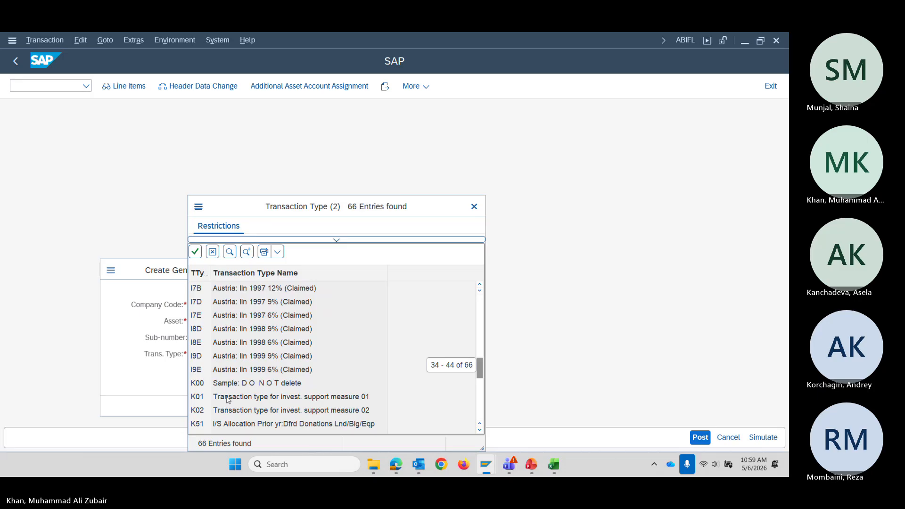
scroll(229, 400, down, 2)
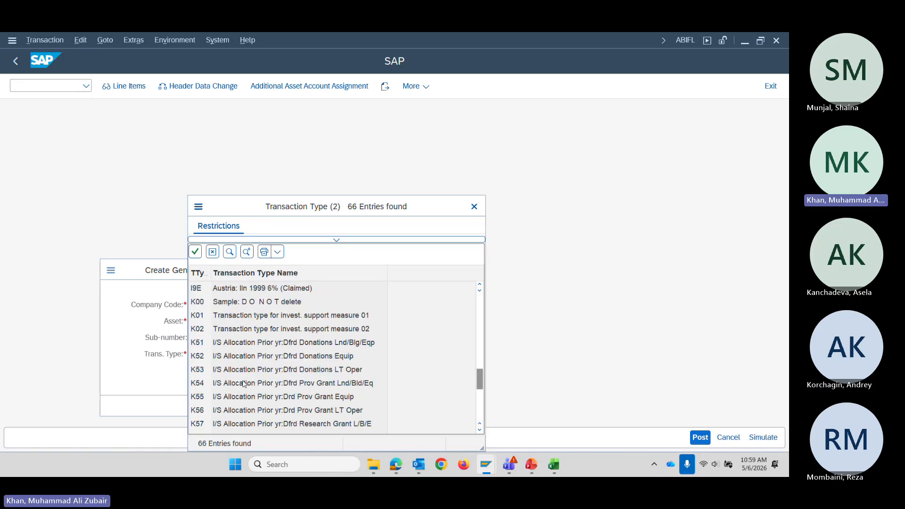
scroll(246, 373, up, 2)
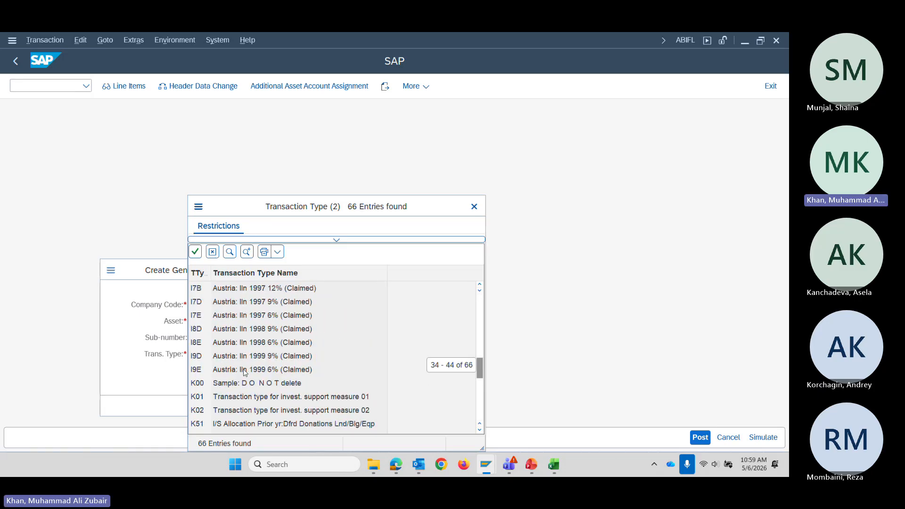
scroll(246, 373, up, 3)
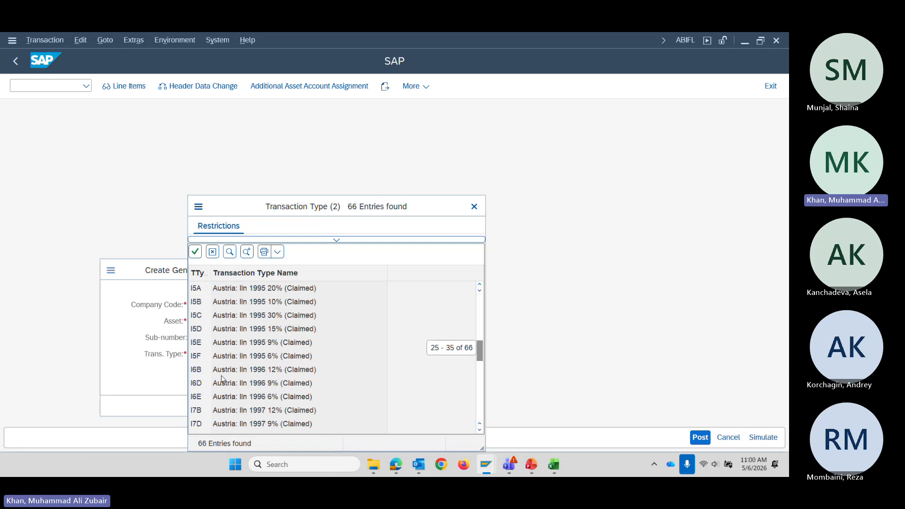
scroll(223, 379, up, 1)
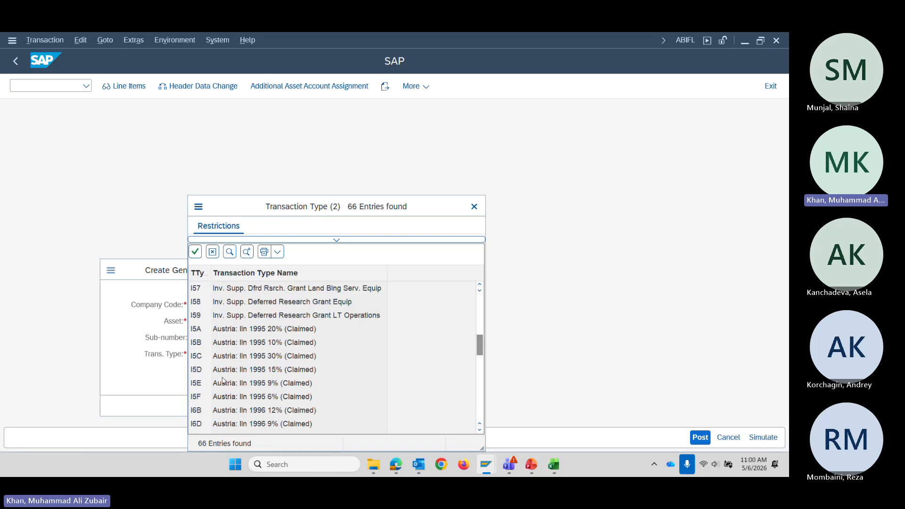
scroll(223, 381, down, 5)
scroll(223, 383, down, 2)
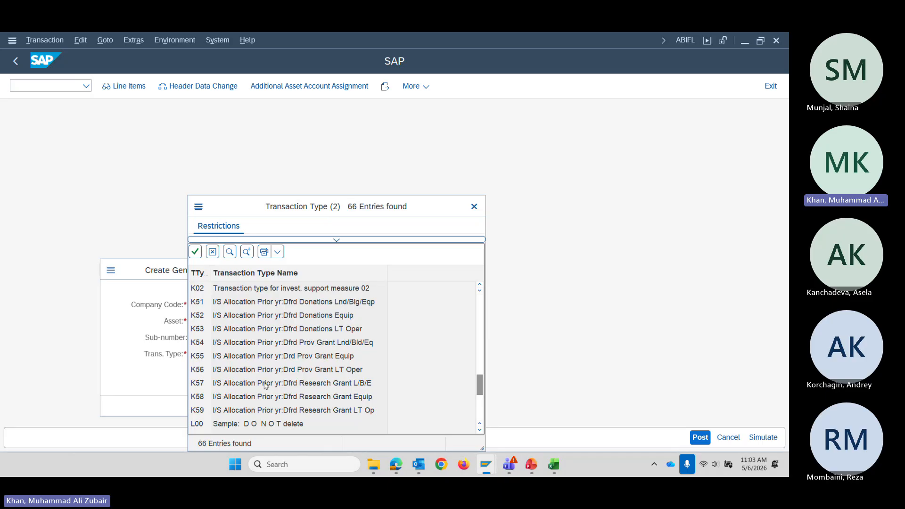
Choose transaction type I52 Inv. Supp. Deferred Donations Equip for asset 5000576 and confirm the general header data.
scroll(254, 337, up, 4)
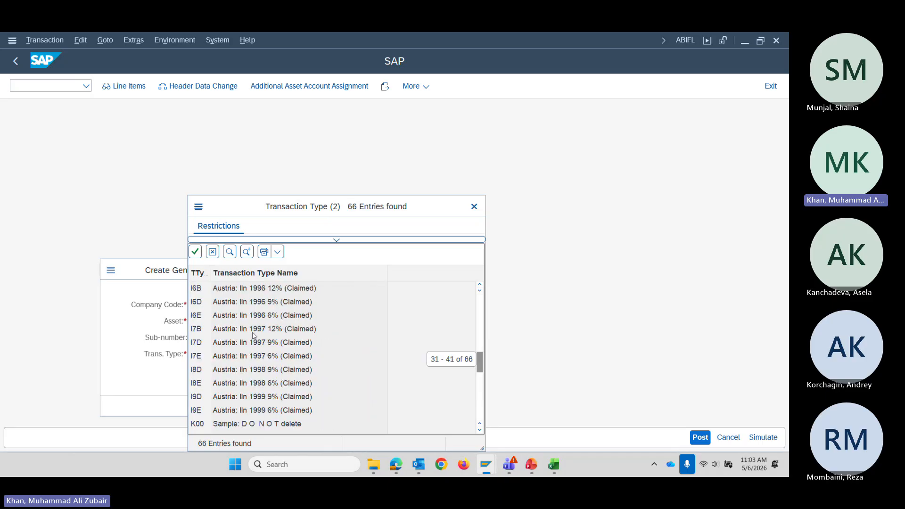
scroll(253, 336, up, 3)
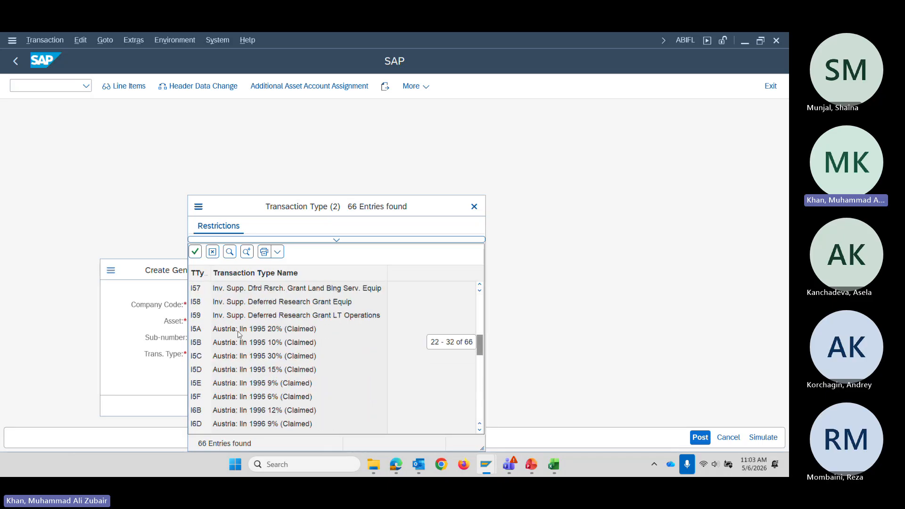
scroll(238, 335, up, 3)
click(205, 343)
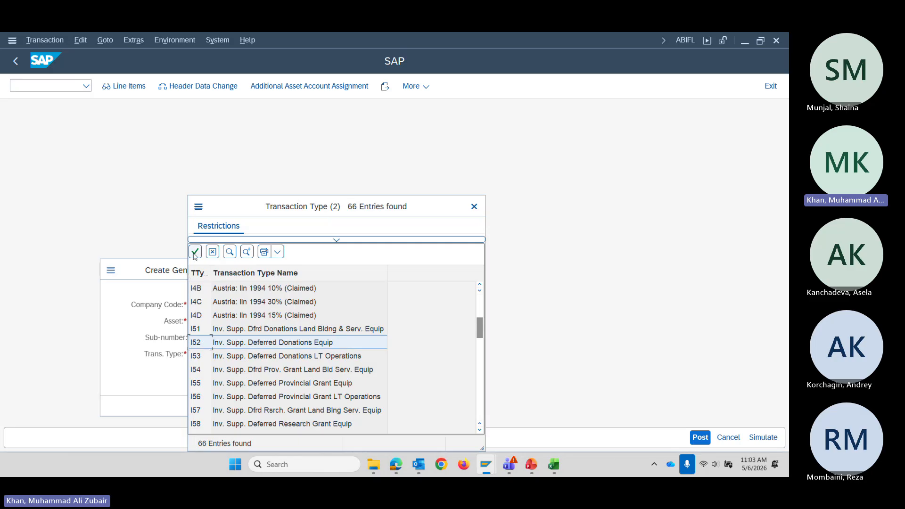
click(195, 253)
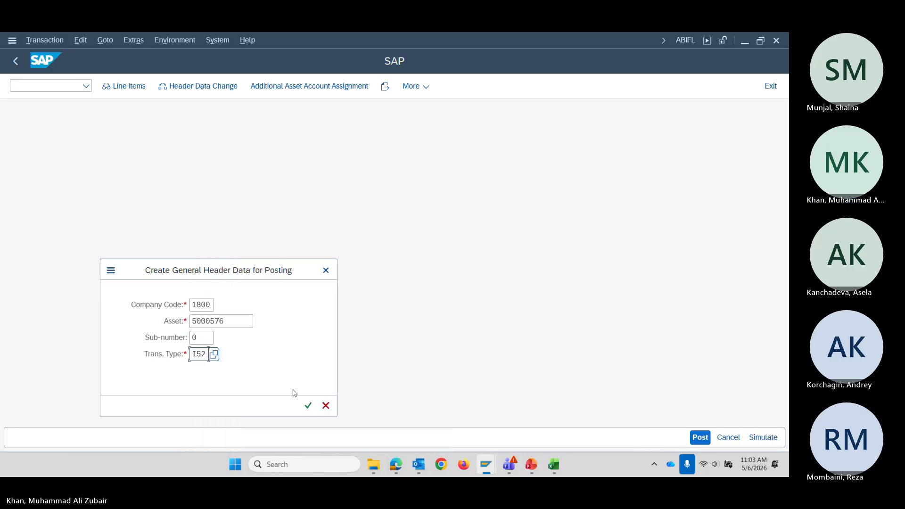
click(308, 405)
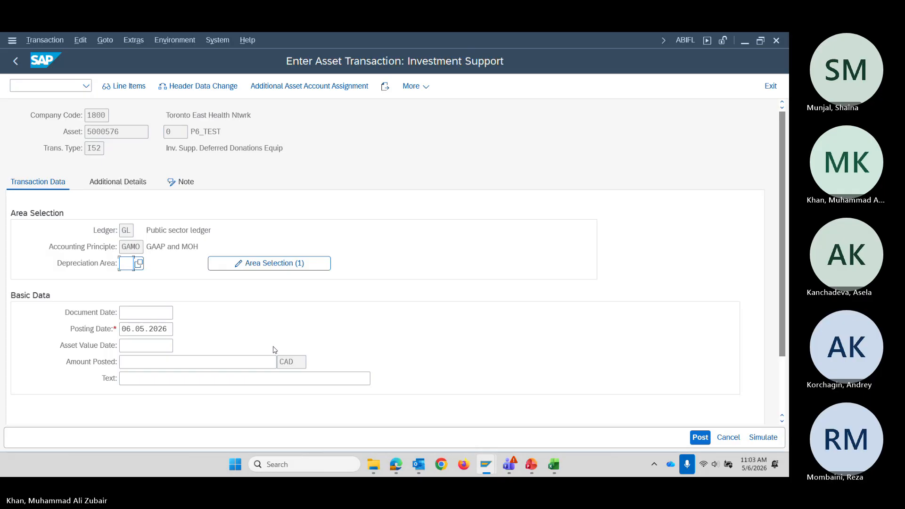
Set the document date to 05.05.2026 and the asset value date to 30.06.2026 for the investment support posting.
click(163, 308)
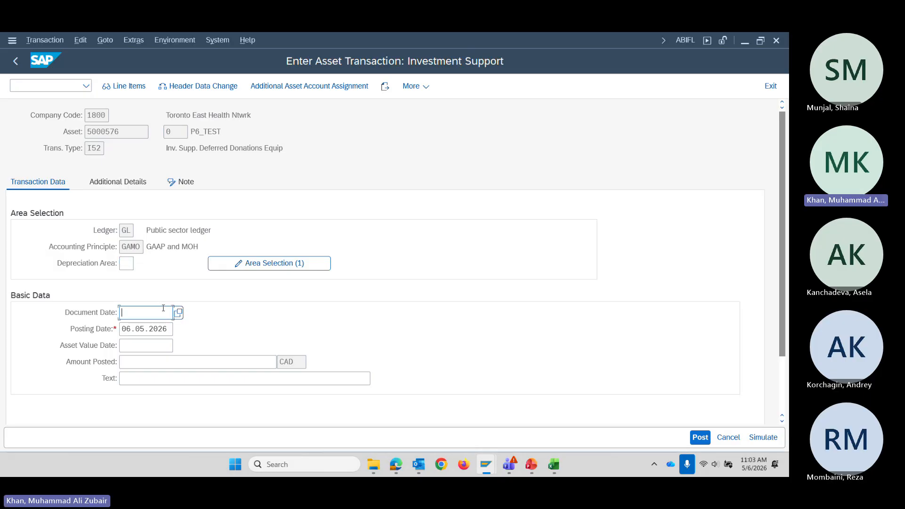
click(151, 329)
click(143, 345)
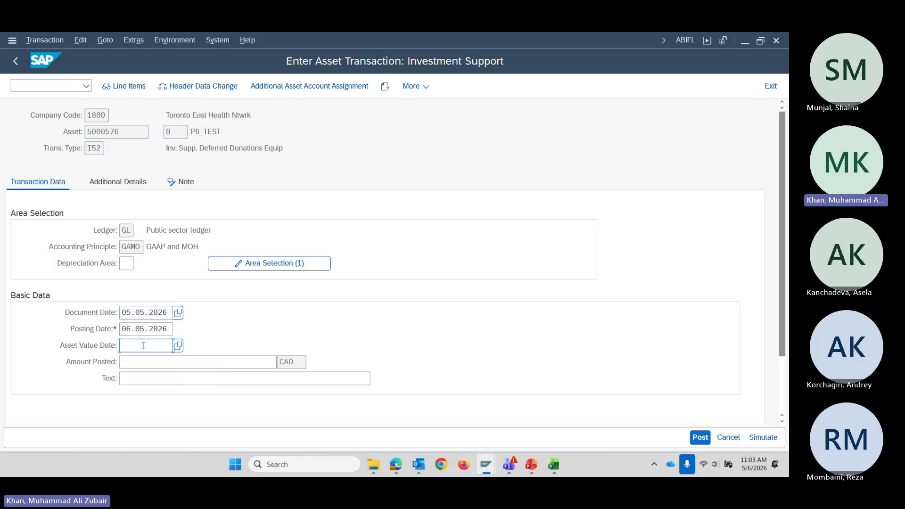
click(206, 359)
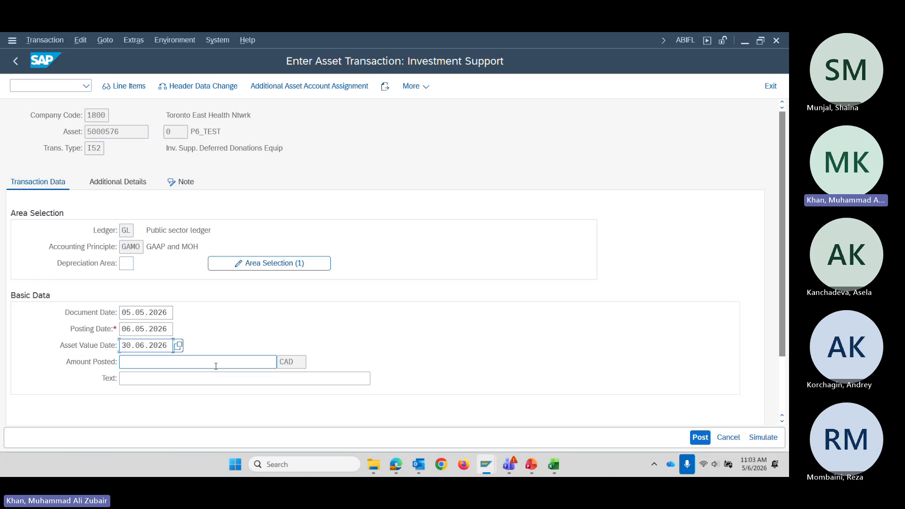
Open Asset Explorer for asset 5000576 in a separate SAP session with the command /OAW01N.
click(70, 86)
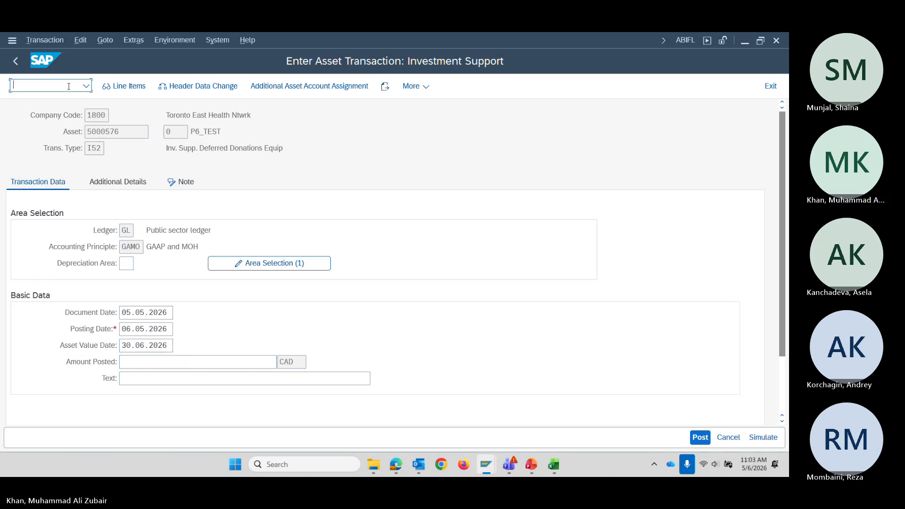
text(/O)
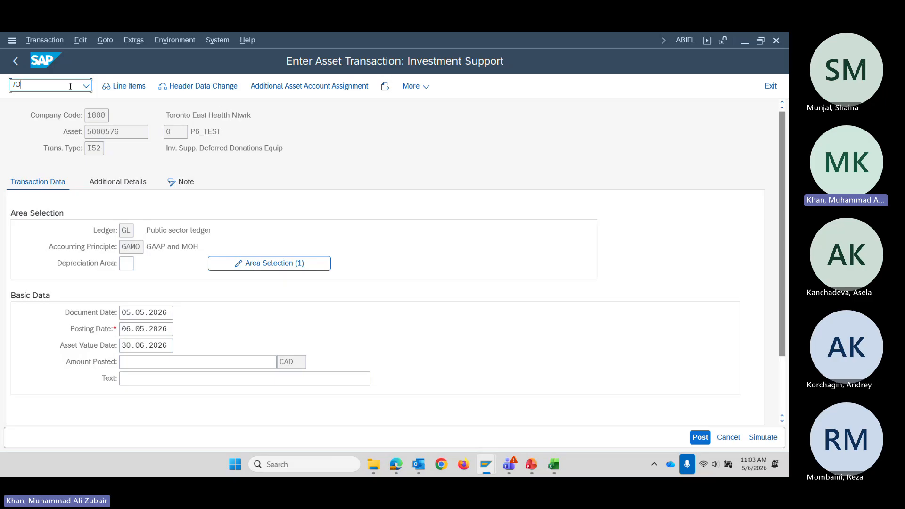
text(AW01N)
key(Return)
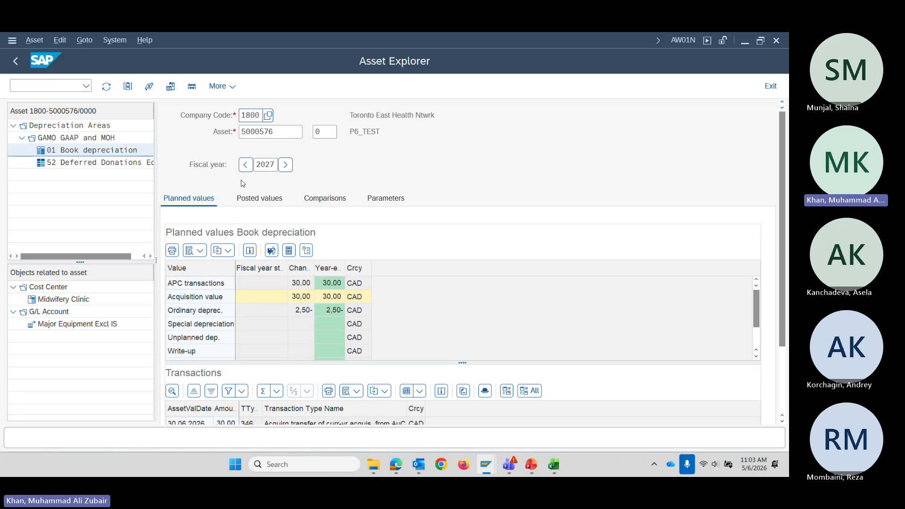
Check the planned book depreciation values and transactions of asset 5000576 against the investment support entry, and return to its posted amount.
mouse_move(485, 464)
click(493, 410)
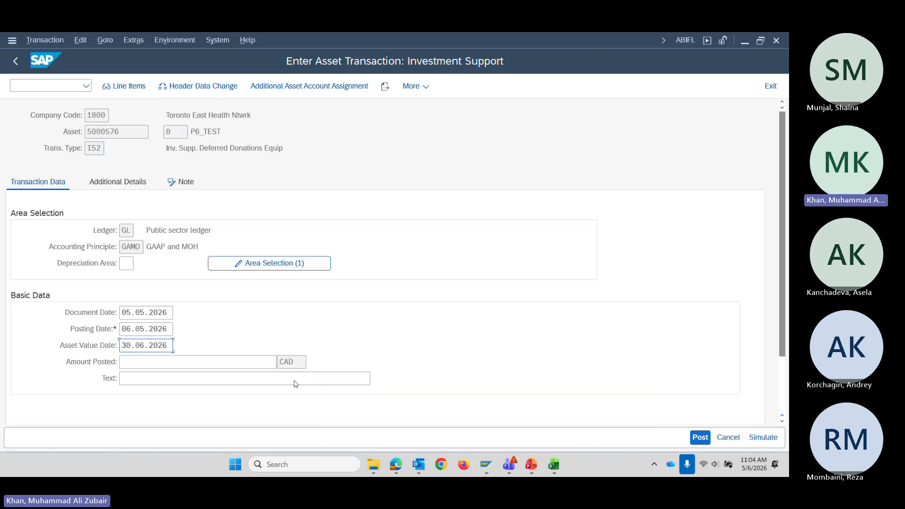
click(146, 362)
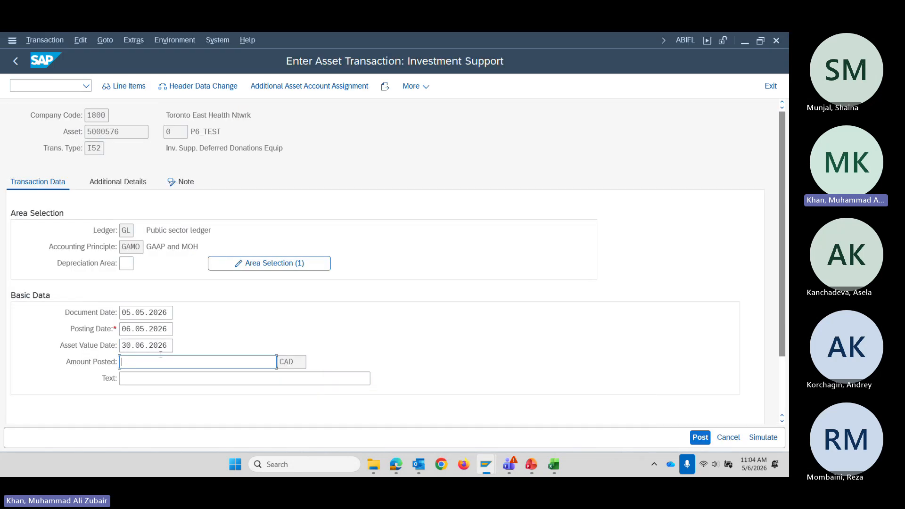
click(745, 42)
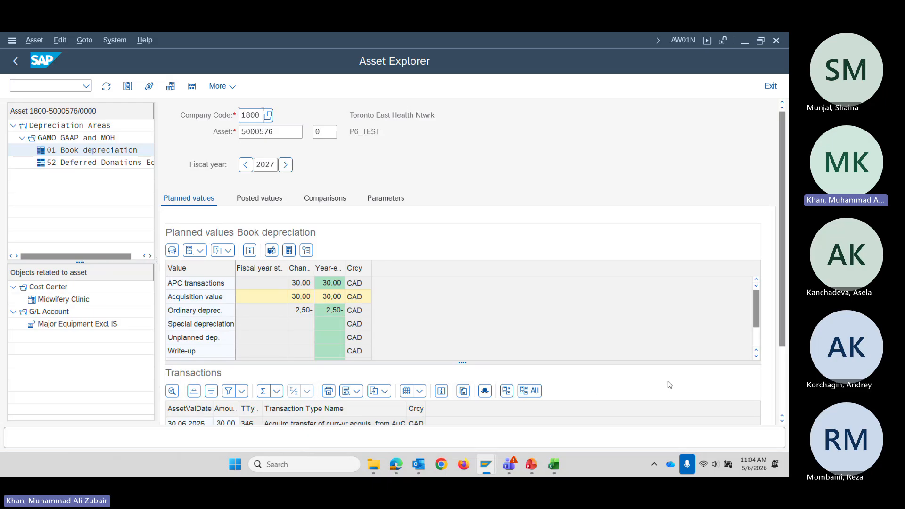
scroll(786, 359, down, 2)
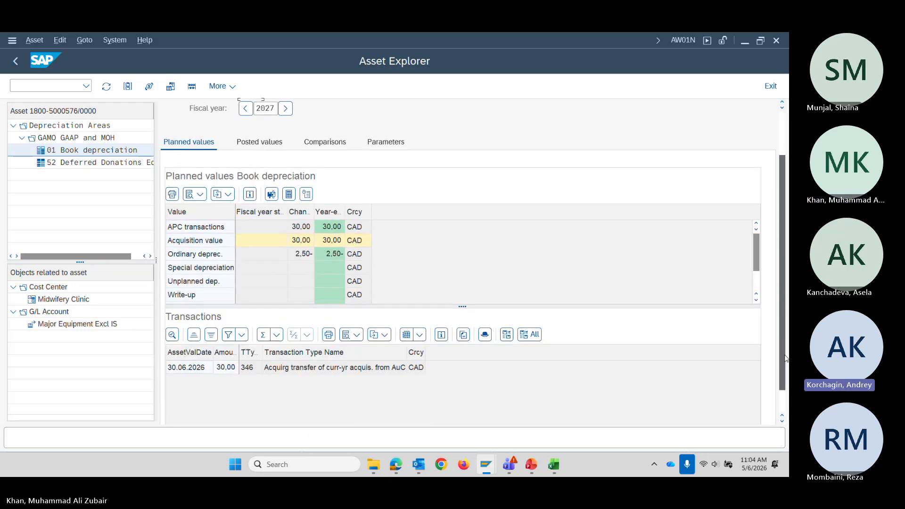
scroll(786, 358, down, 1)
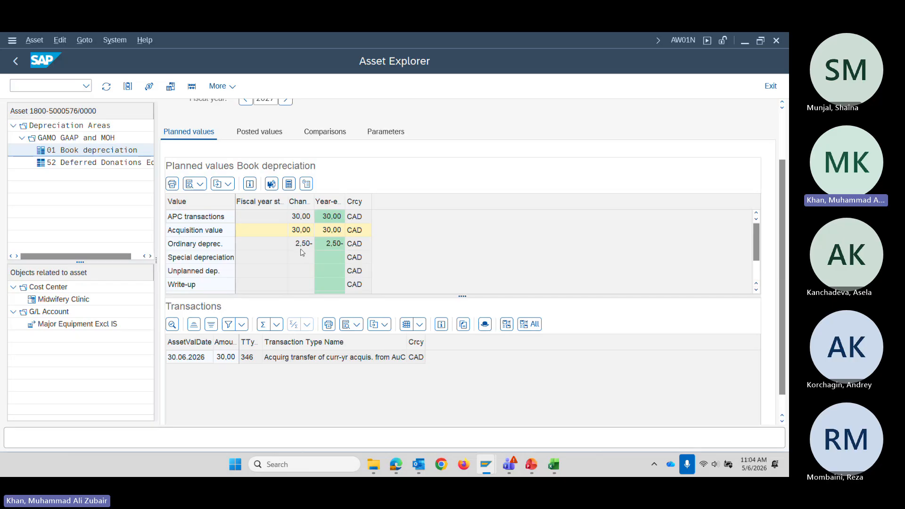
key(alt+Tab)
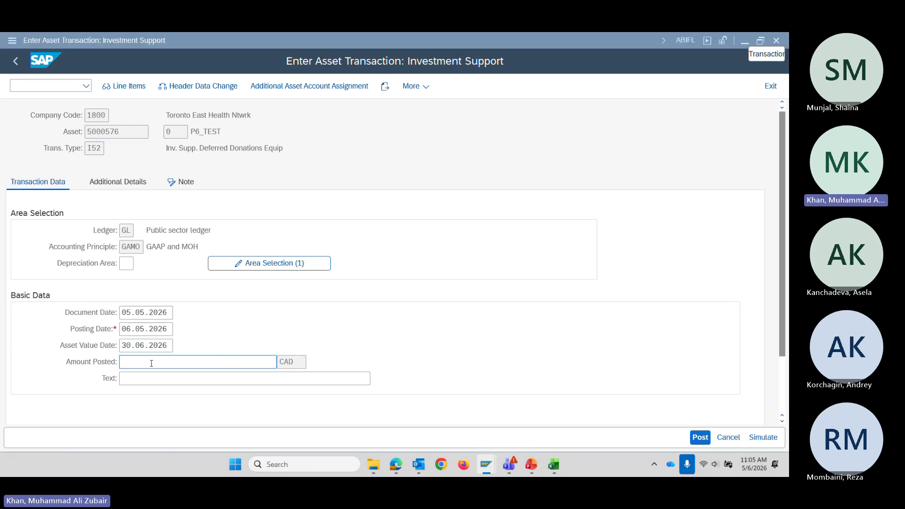
key(alt+Tab)
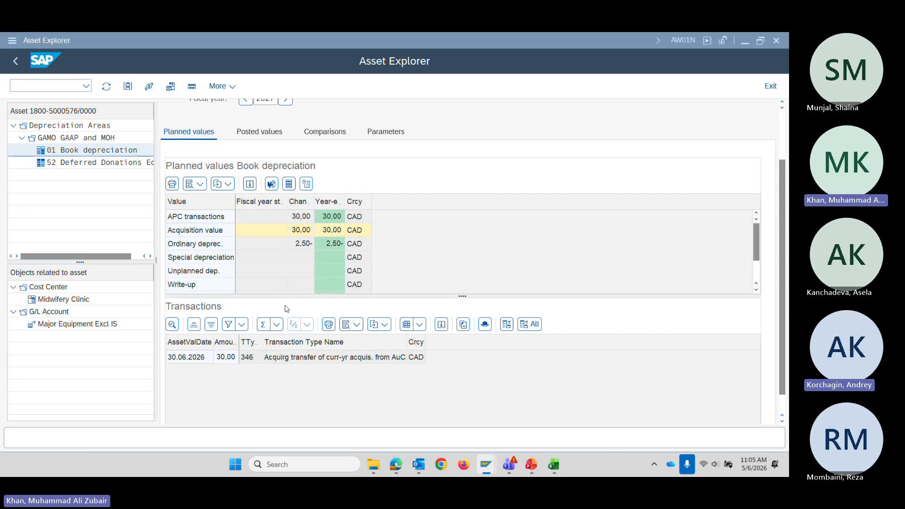
key(alt+Tab)
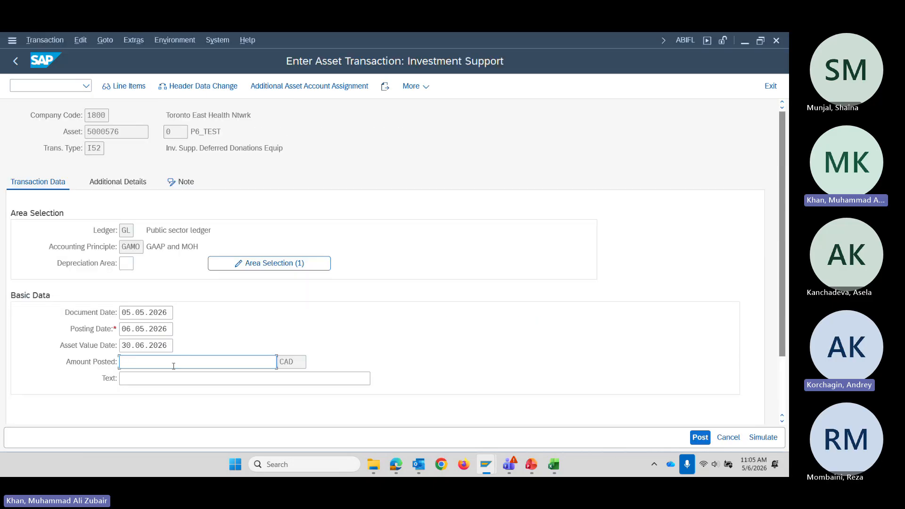
Try to post the investment support for asset 5000576 with a posted amount of 31 CAD.
text(31)
key(Return)
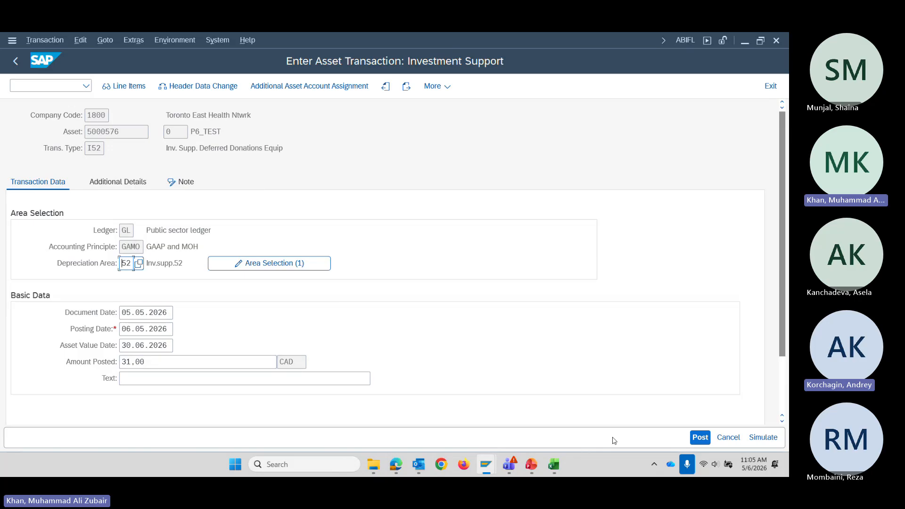
click(705, 442)
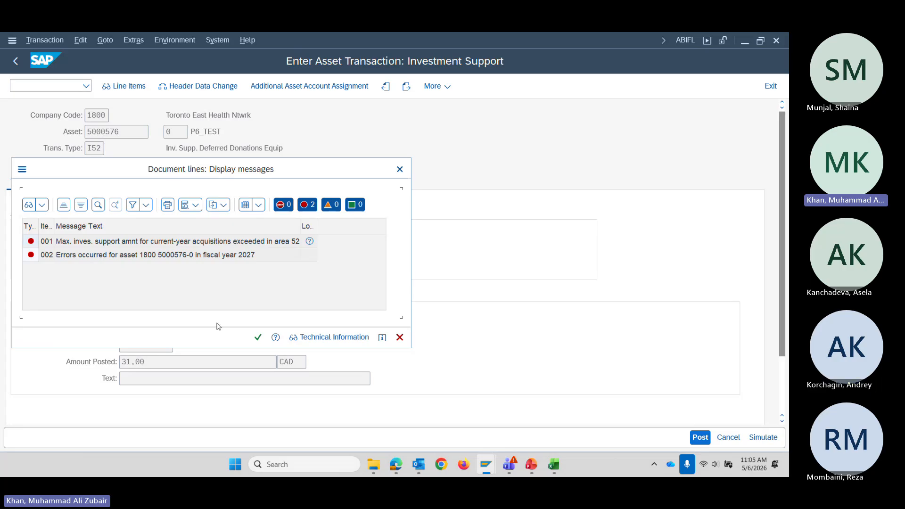
click(400, 169)
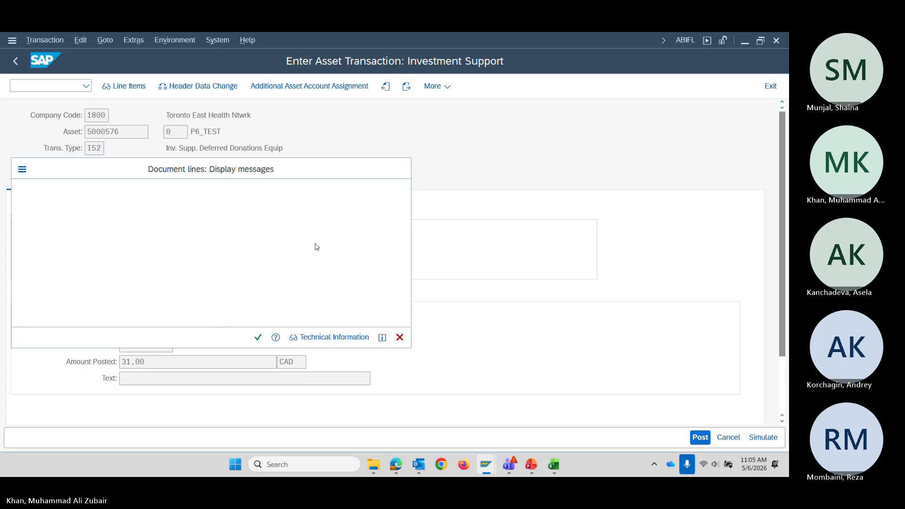
Set the posted amount of the investment support to 30 CAD.
double_click(154, 369)
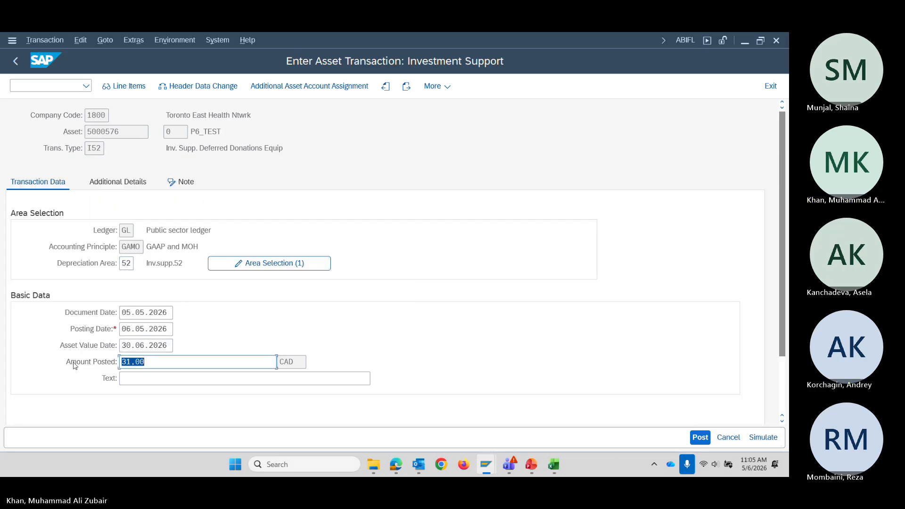
text(30)
key(Tab)
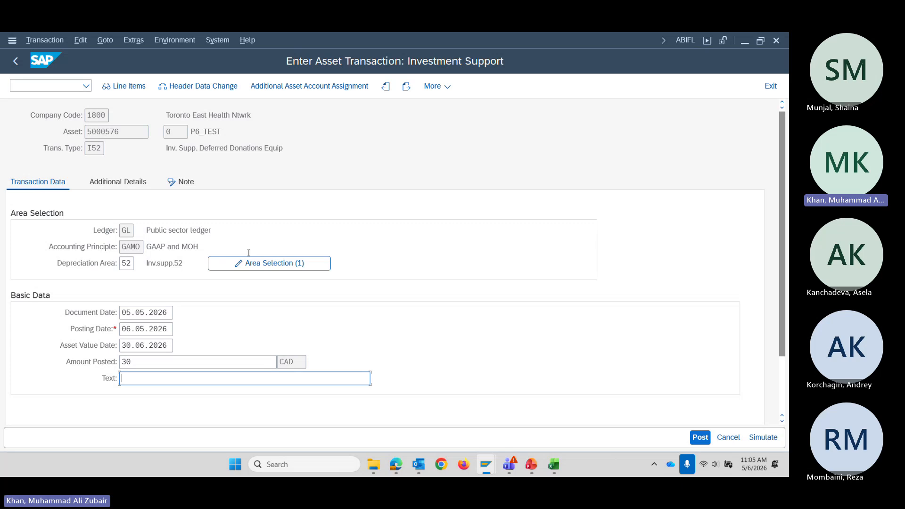
Examine the posting's additional details, including the posting period, document type and offsetting account search, and return to the transaction data.
click(122, 185)
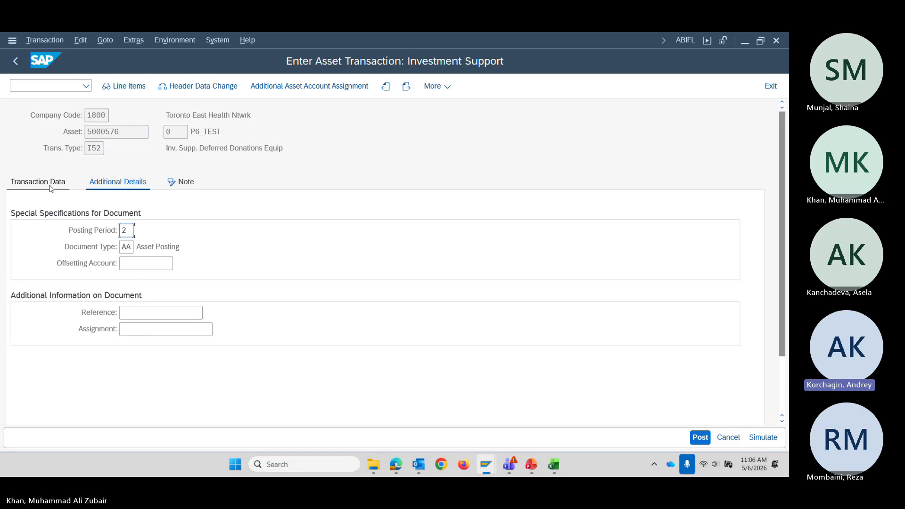
click(100, 149)
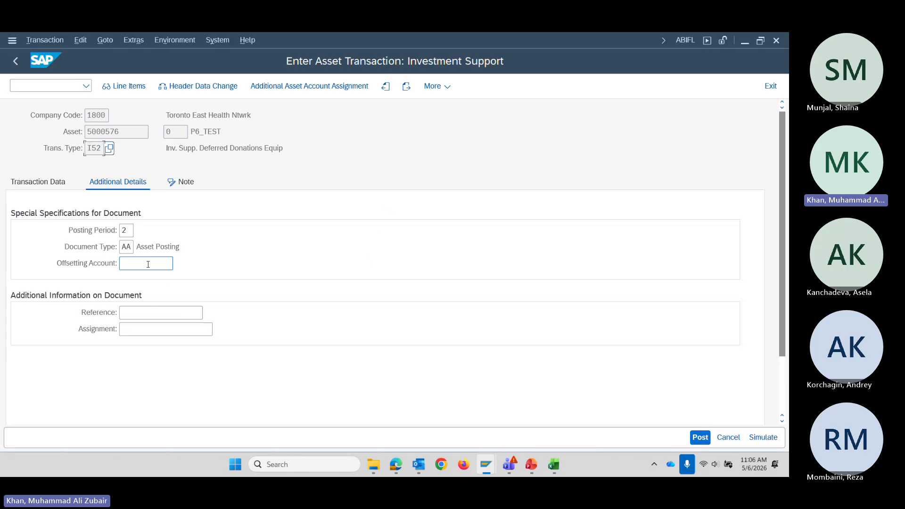
click(40, 183)
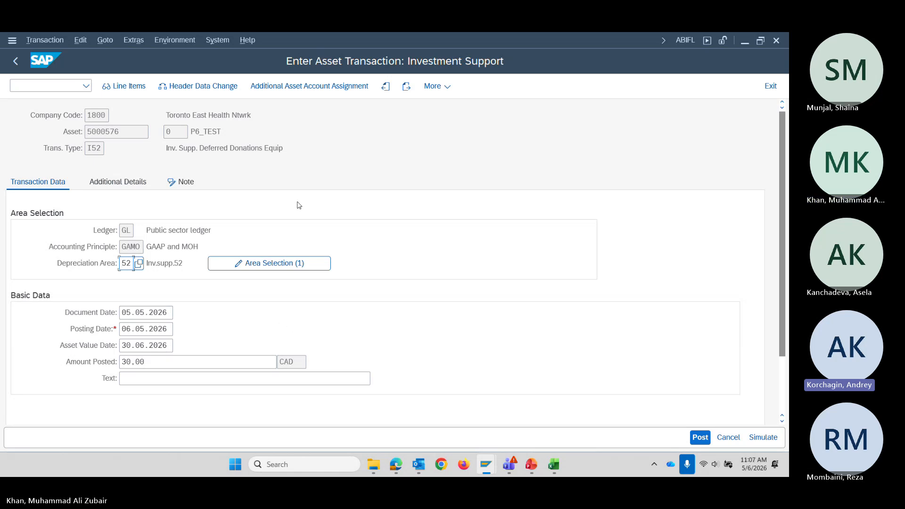
click(110, 183)
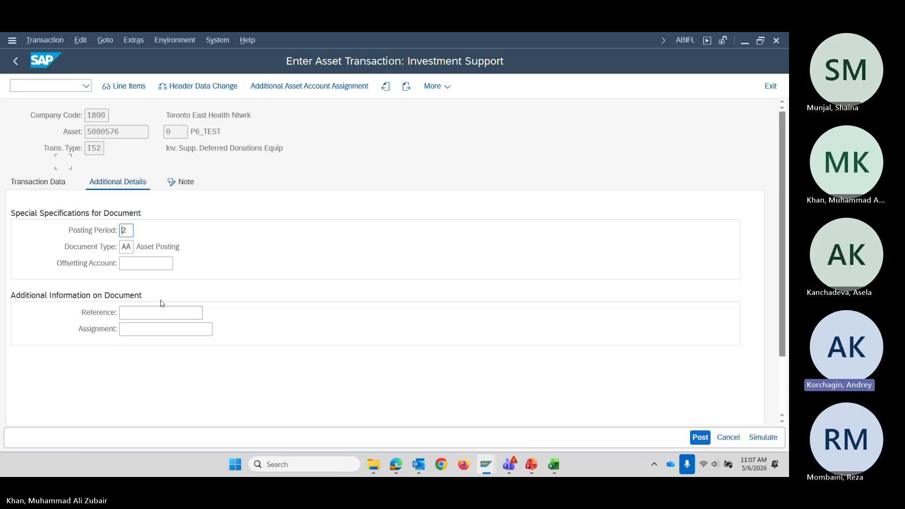
click(171, 264)
click(178, 265)
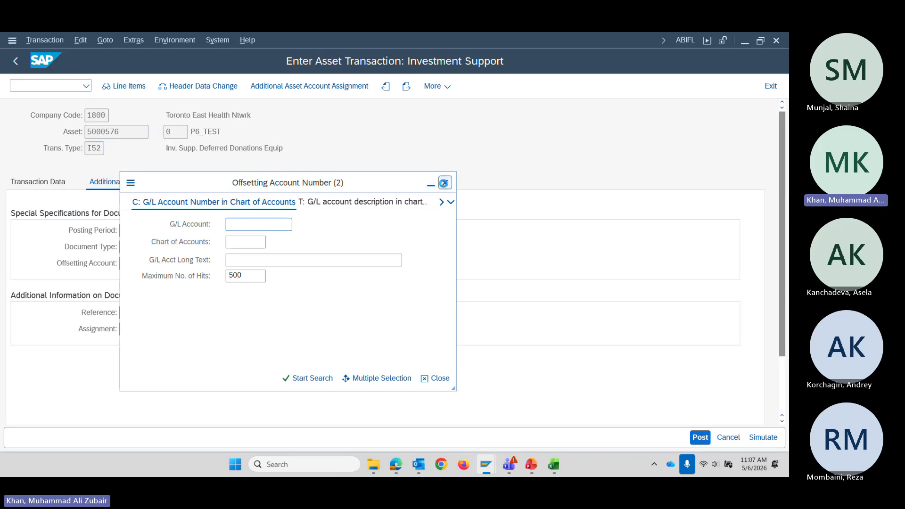
click(445, 183)
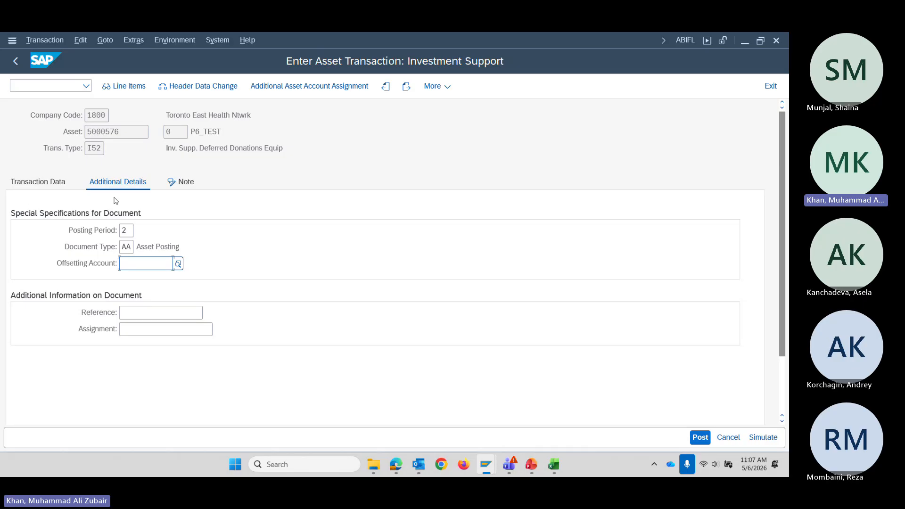
click(55, 185)
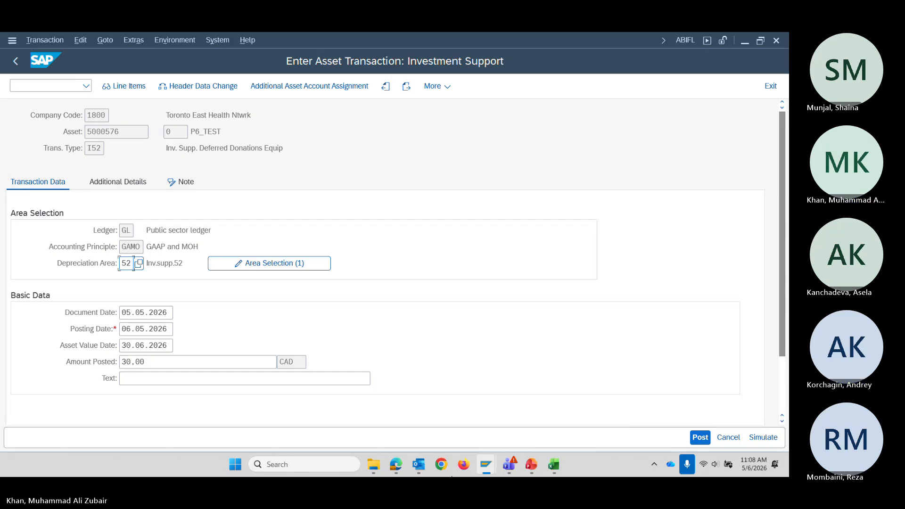
Switch to the Asset Explorer session to check the planned book depreciation values of asset 5000576.
click(488, 468)
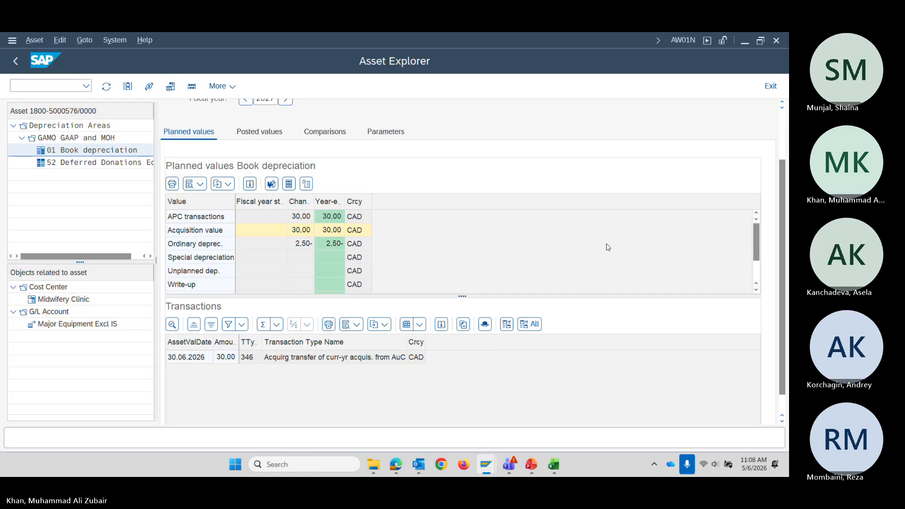
Check the book depreciation comparison for fiscal years 2027 to 2037, and return to the asset's planned values.
scroll(785, 265, up, 2)
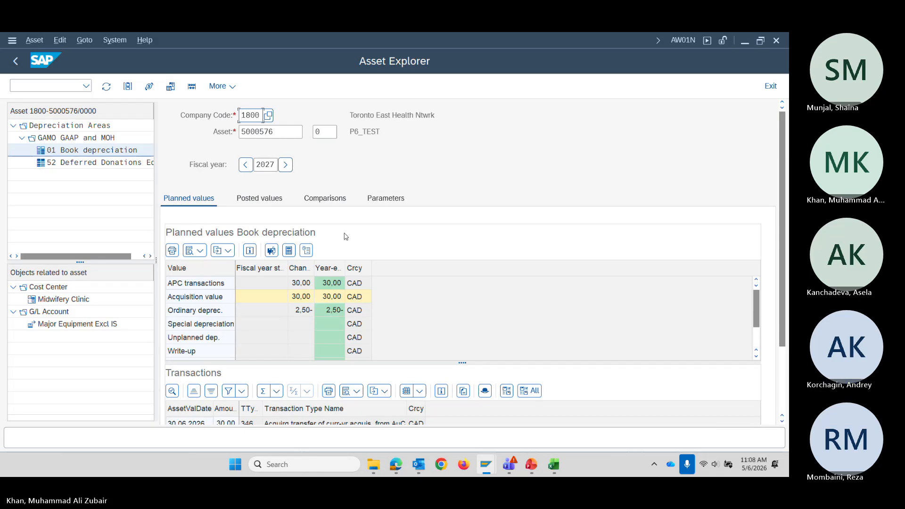
click(332, 200)
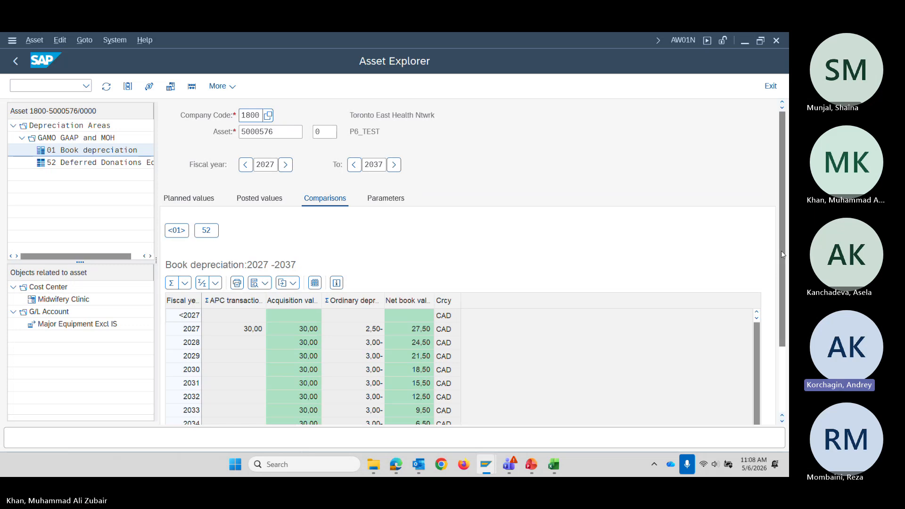
drag(783, 255, 787, 287)
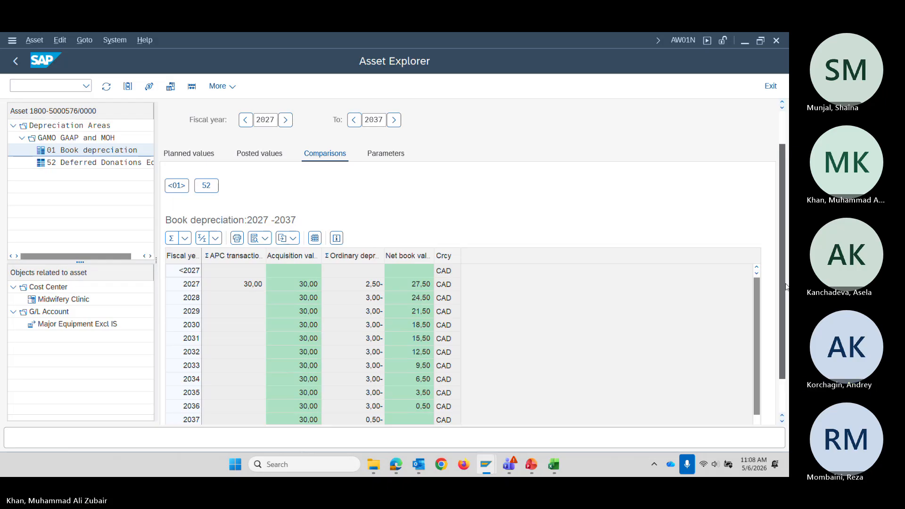
drag(786, 287, 786, 243)
click(202, 198)
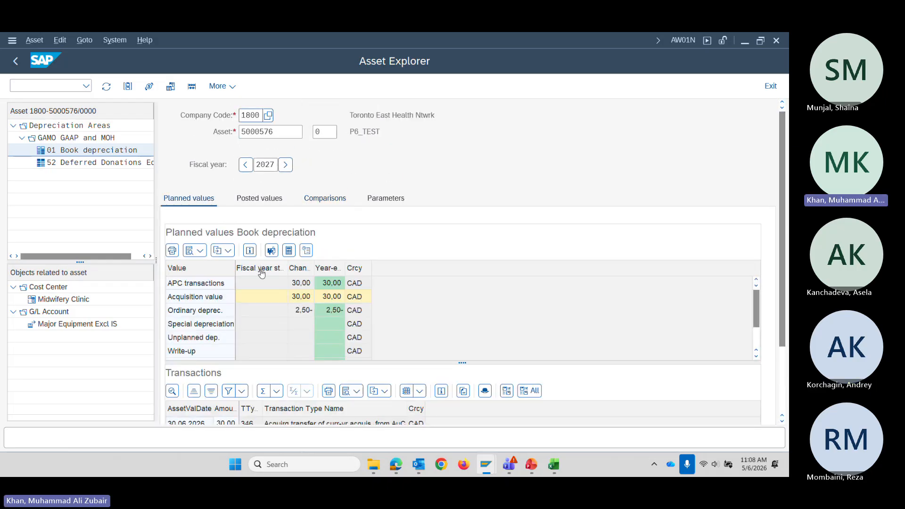
Post the investment support transaction for asset P6_TEST and refresh the asset in Asset Explorer.
key(alt+Tab)
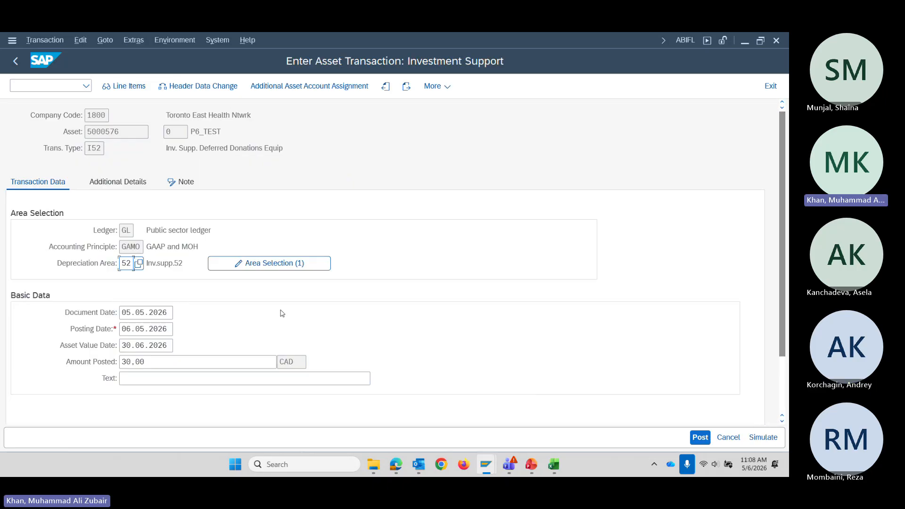
click(700, 438)
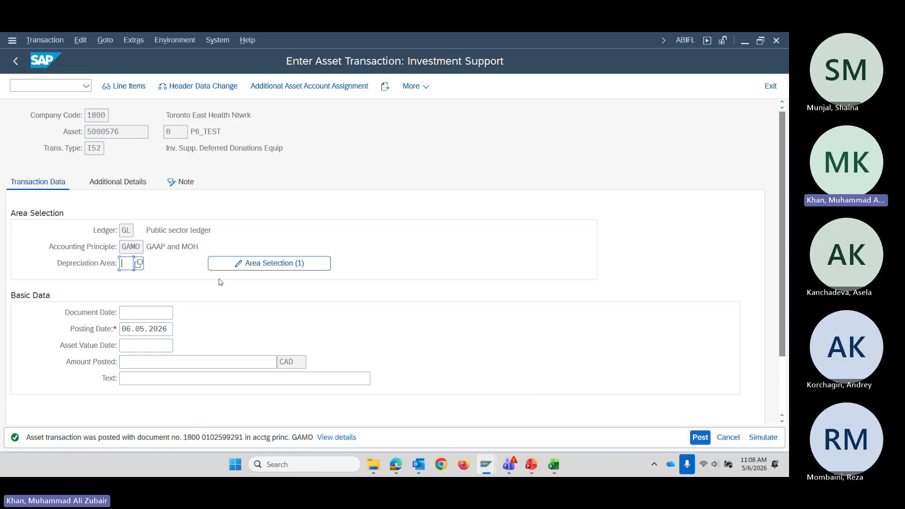
key(alt+Tab)
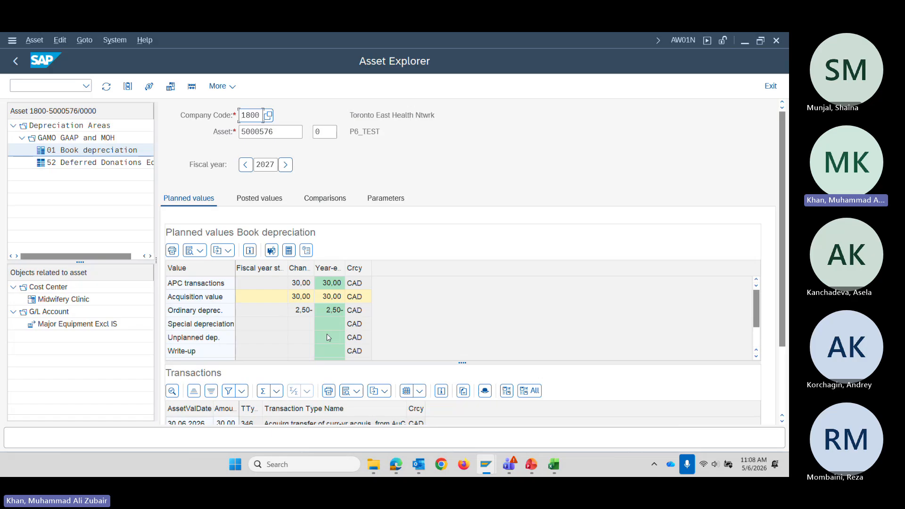
click(106, 88)
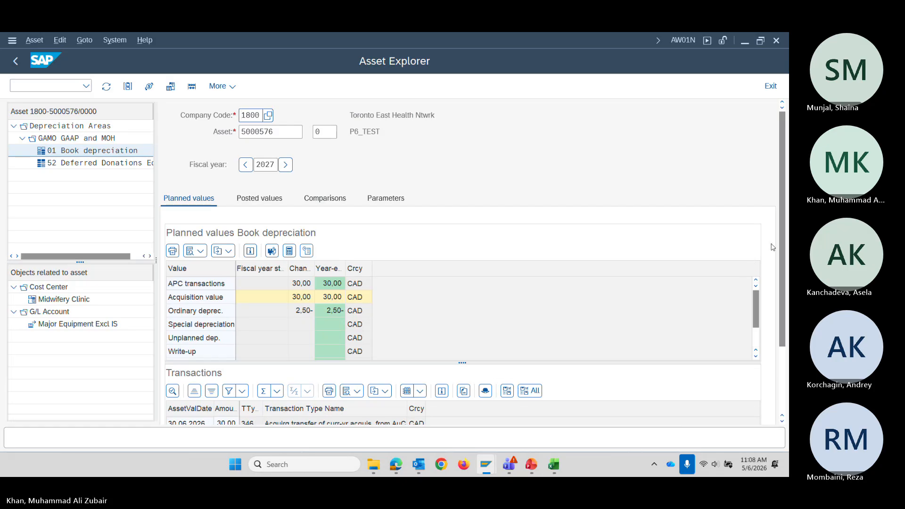
Examine the planned values and transactions, and the posted values with the period depreciation list, for book depreciation area 01.
drag(783, 247, 787, 298)
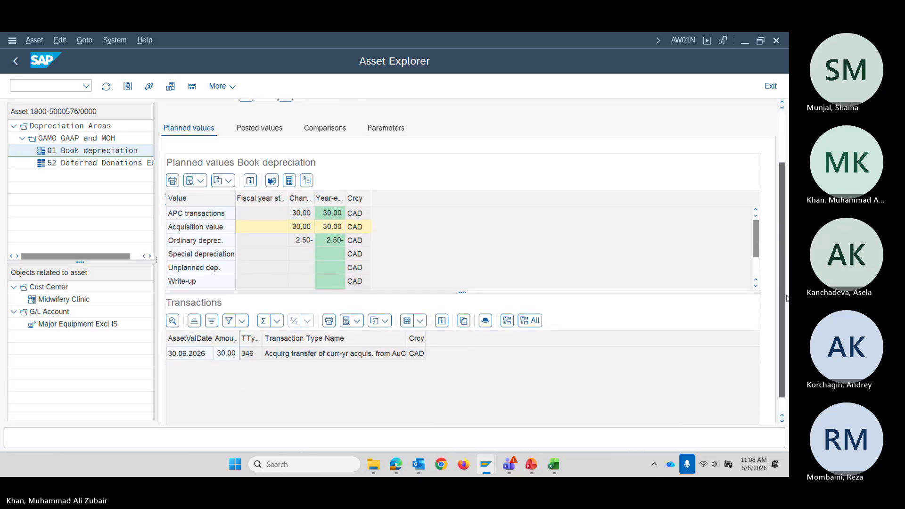
scroll(310, 160, up, 3)
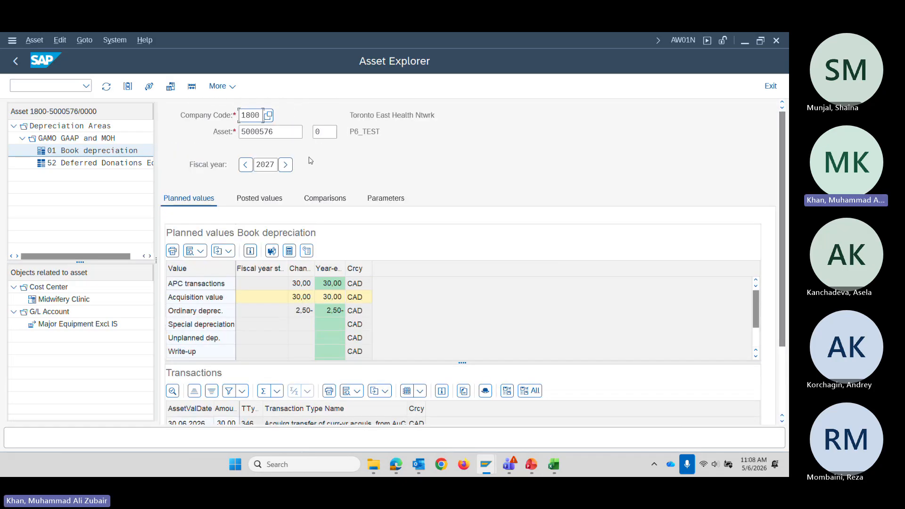
click(253, 201)
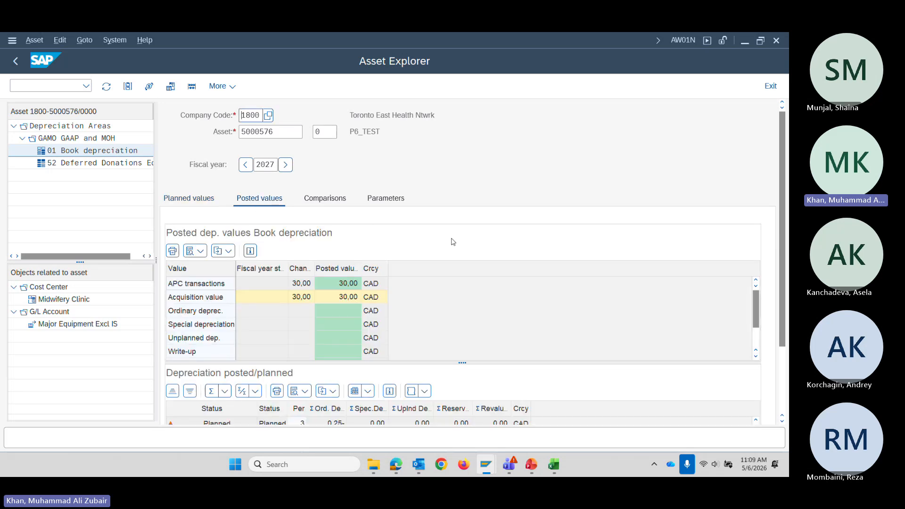
mouse_move(780, 220)
mouse_down()
mouse_move(781, 259)
mouse_move(781, 220)
mouse_up()
scroll(507, 278, down, 3)
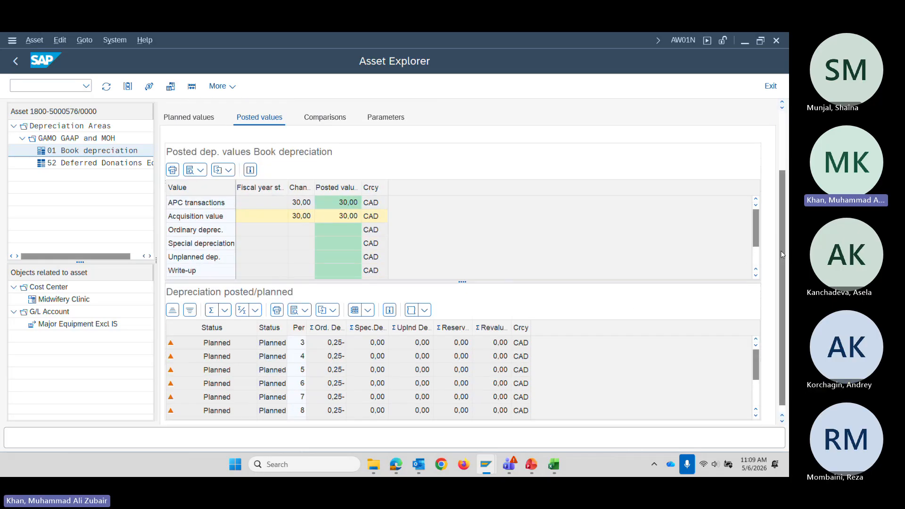
scroll(783, 254, down, 1)
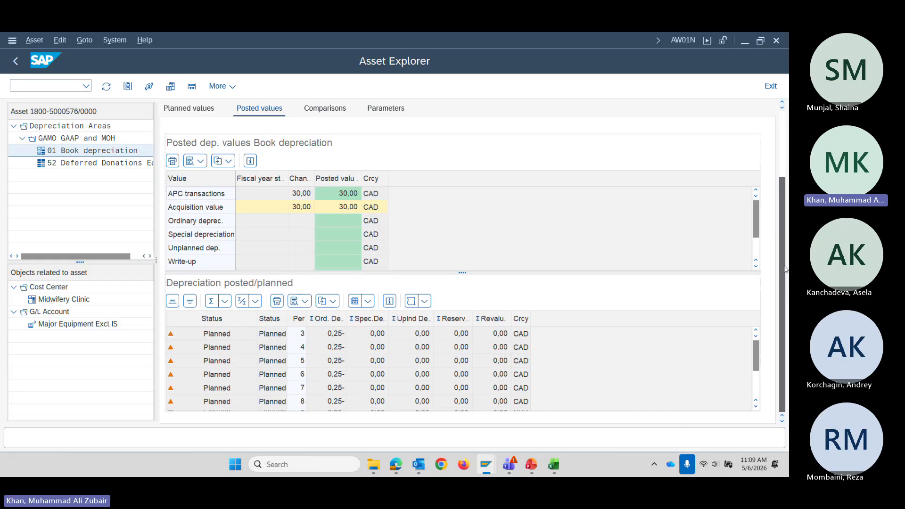
scroll(785, 269, up, 5)
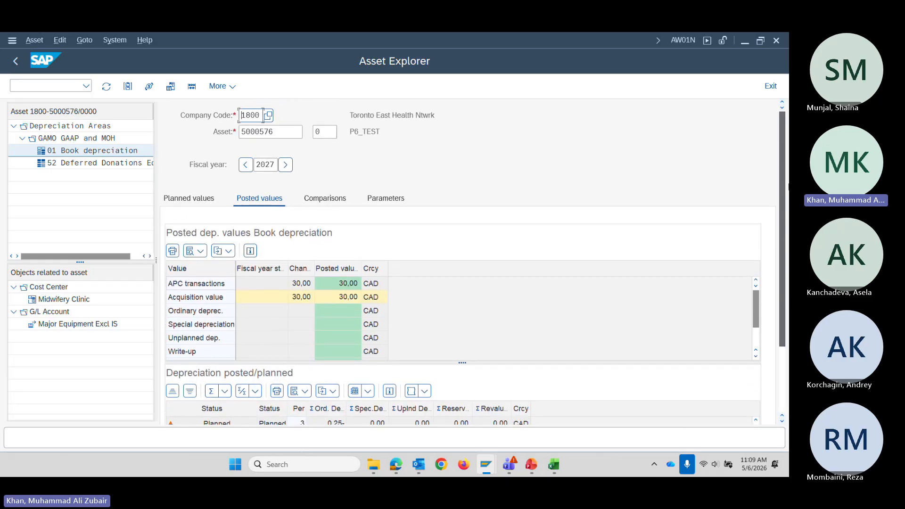
scroll(263, 117, down, 5)
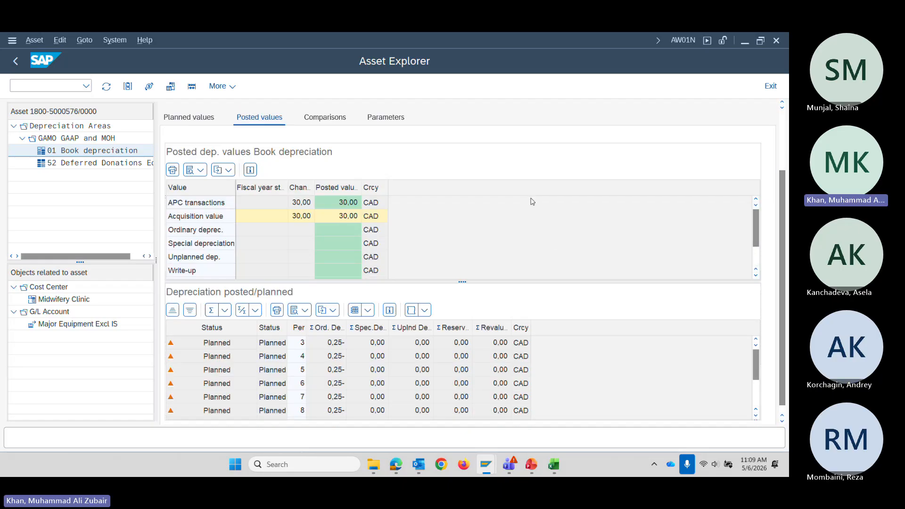
Switch to the "PS for trainning" workbook in Excel and read the Fiori Apps and Additional Reports & Tcodes sections.
mouse_move(554, 464)
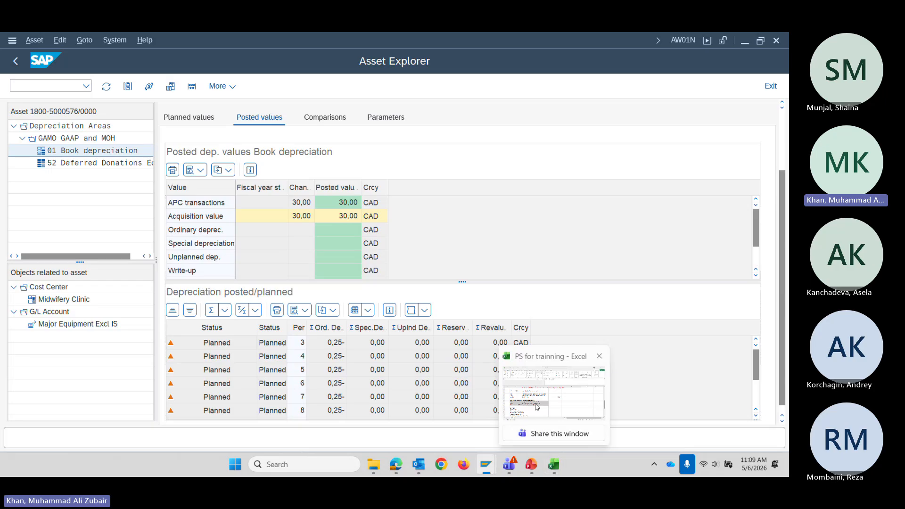
click(554, 393)
click(204, 377)
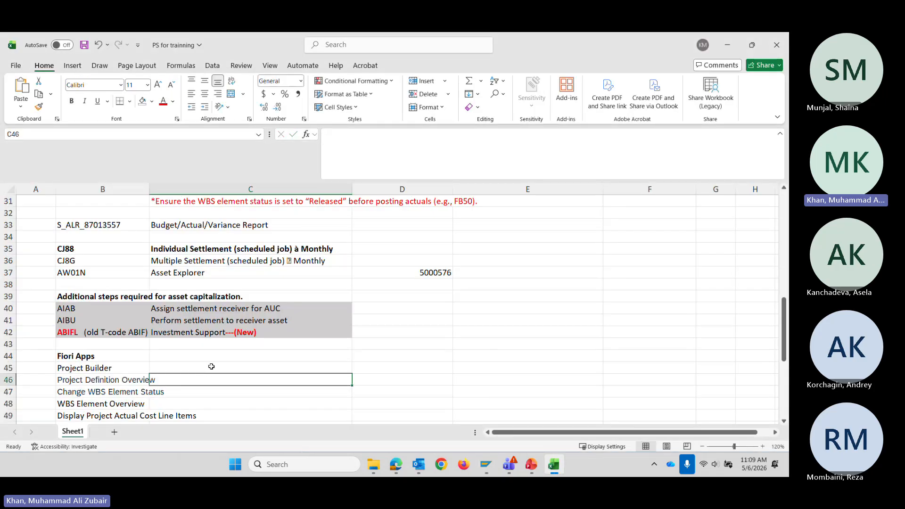
scroll(213, 364, down, 1)
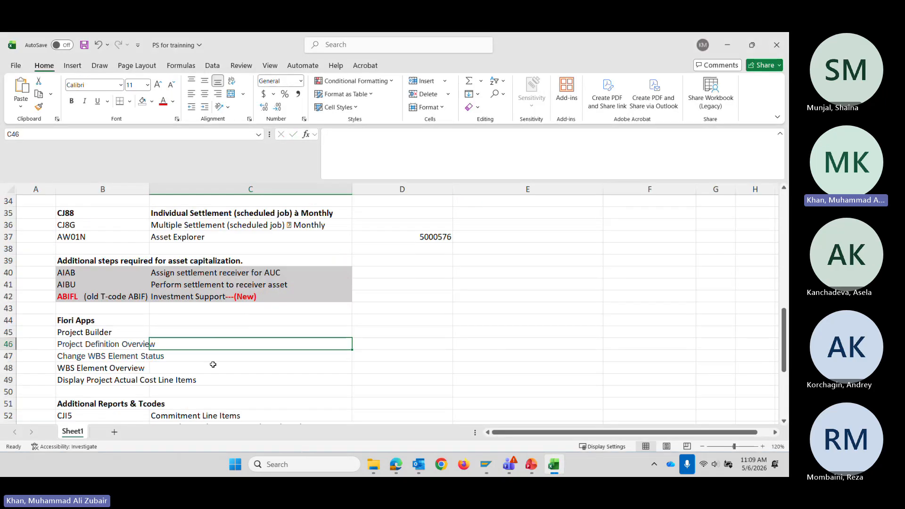
scroll(214, 364, down, 1)
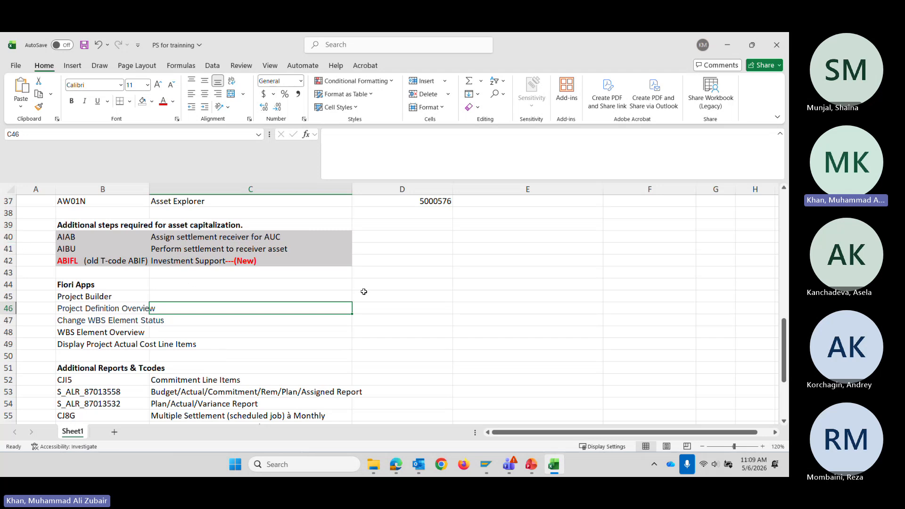
scroll(372, 299, down, 1)
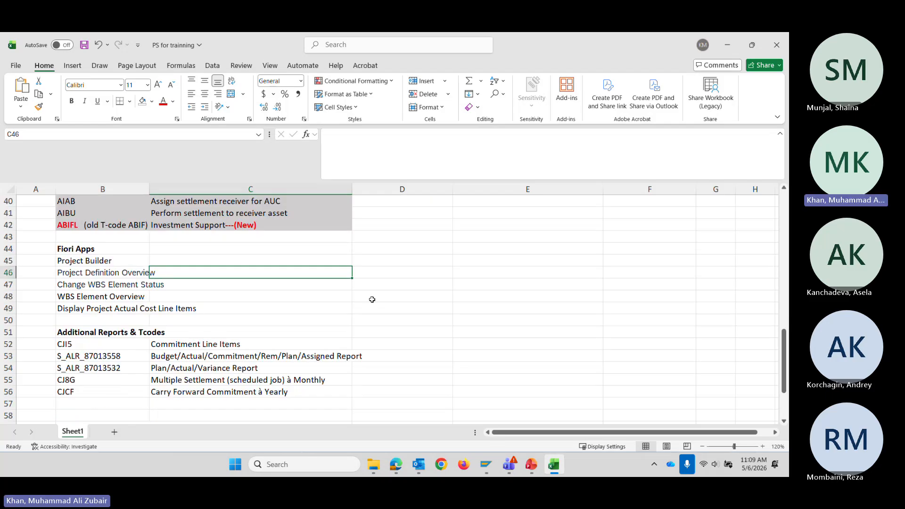
click(125, 370)
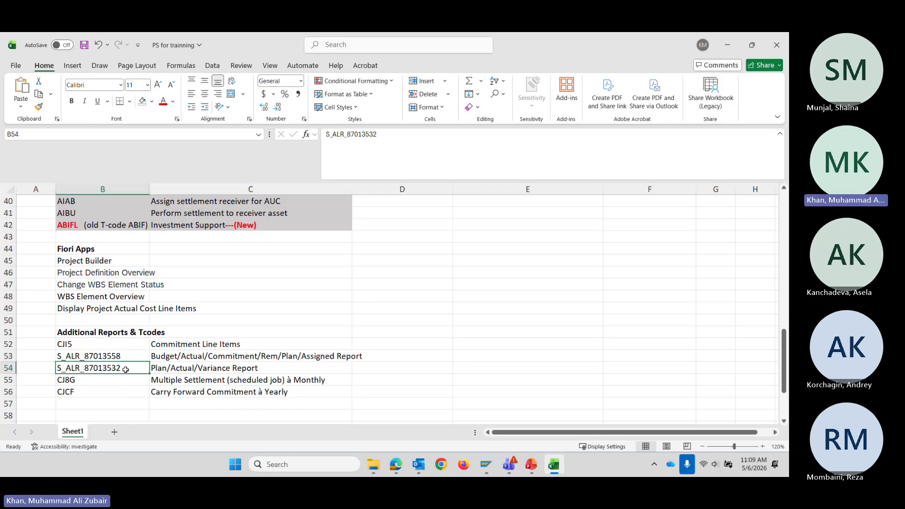
scroll(126, 370, up, 2)
scroll(116, 303, up, 9)
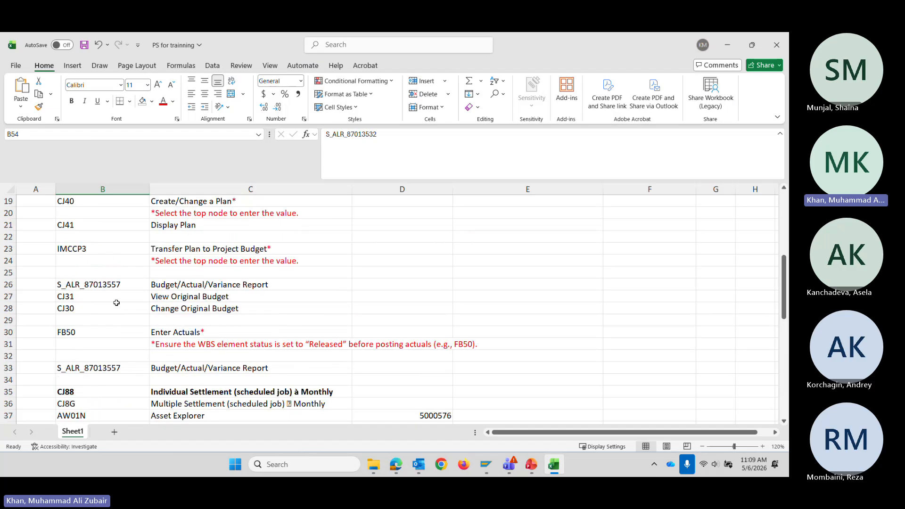
Read through the workbook's transaction list, from the AS01 and CJ20N entries to the additional asset capitalization steps.
click(80, 273)
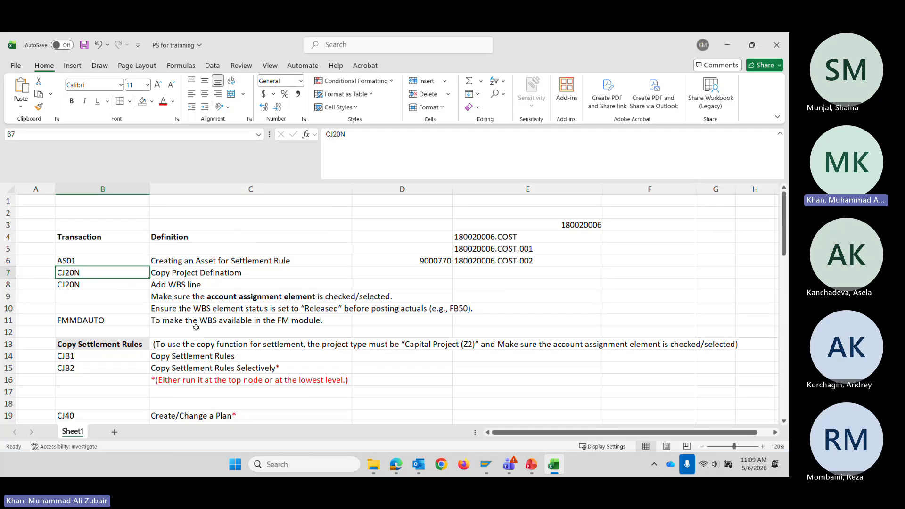
scroll(196, 327, down, 4)
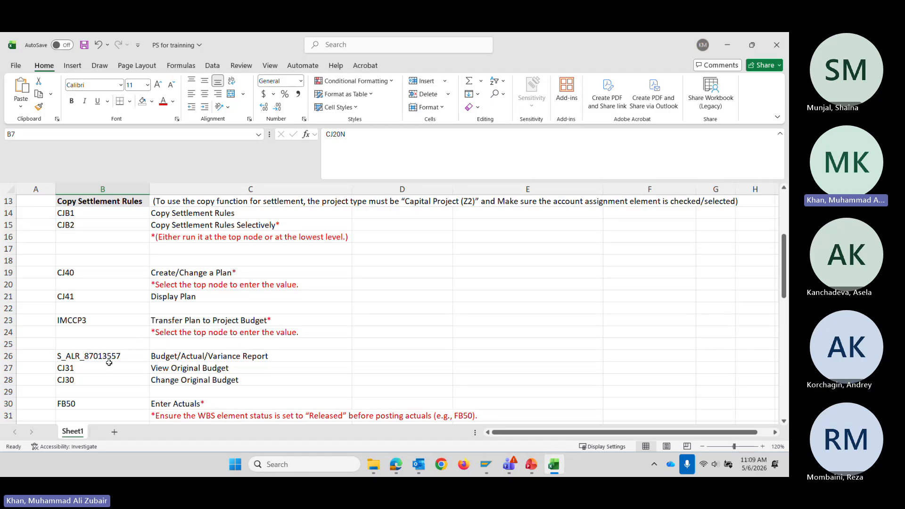
scroll(105, 388, down, 6)
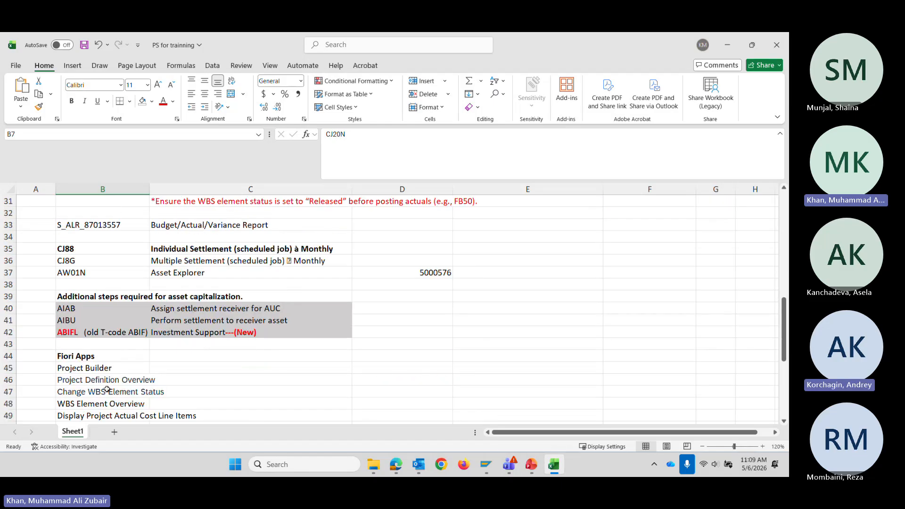
scroll(107, 389, up, 2)
scroll(107, 389, up, 8)
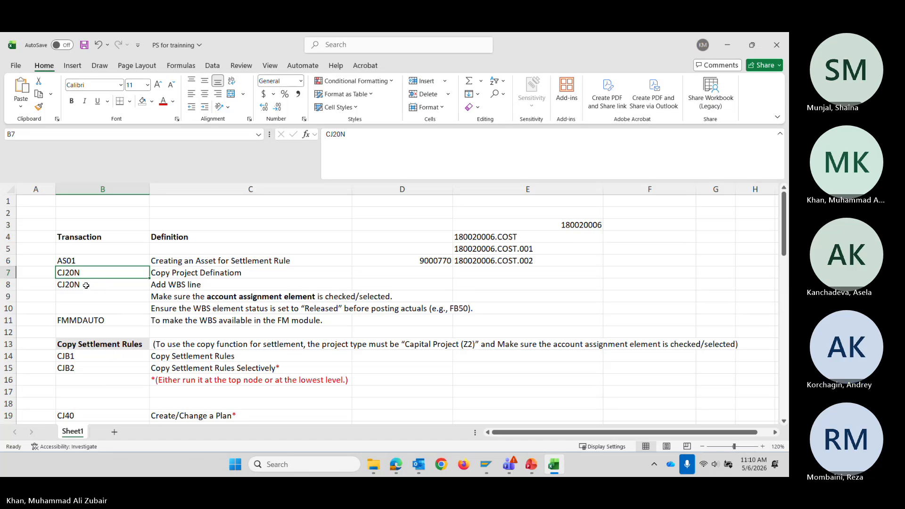
click(87, 260)
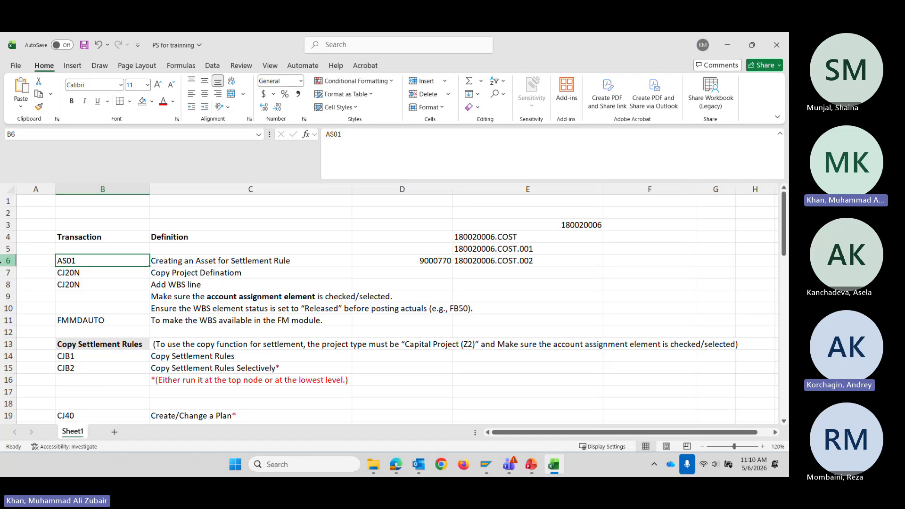
click(75, 273)
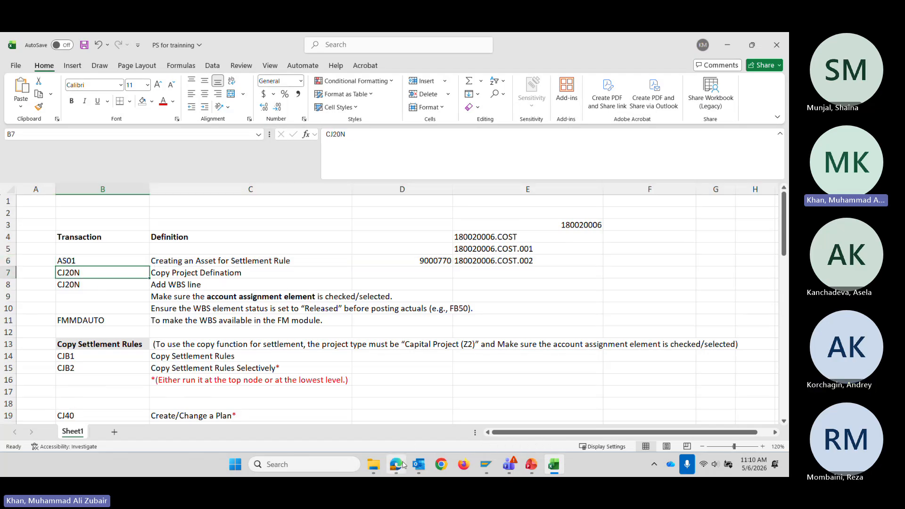
Switch to the SAP investment support window and open the Project Builder with transaction CJ20N.
mouse_move(404, 465)
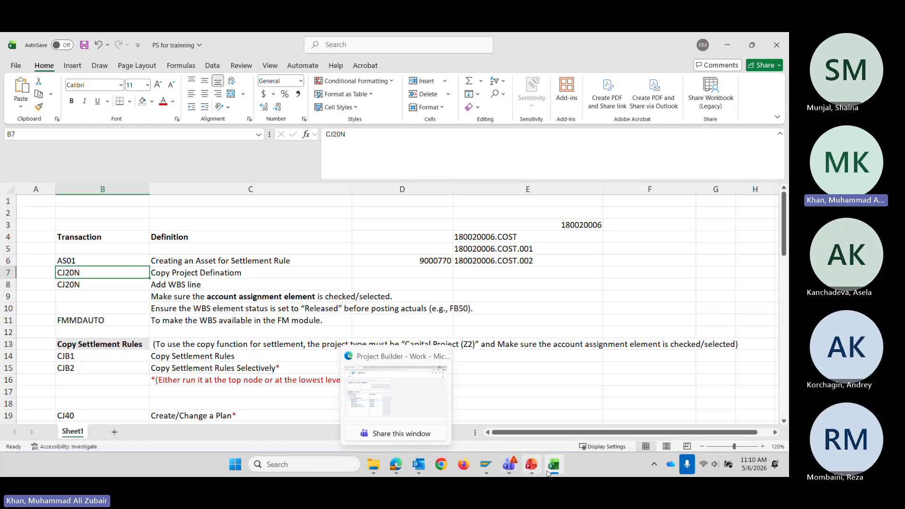
mouse_move(563, 471)
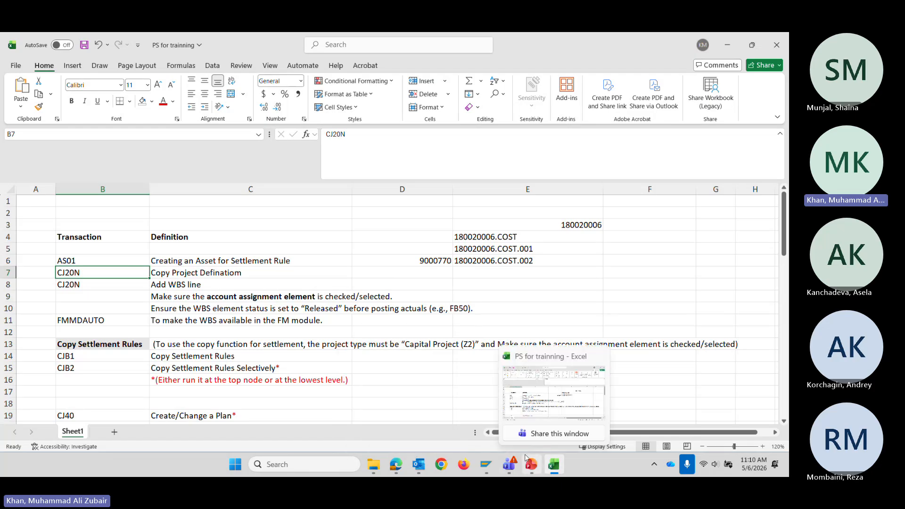
mouse_move(486, 466)
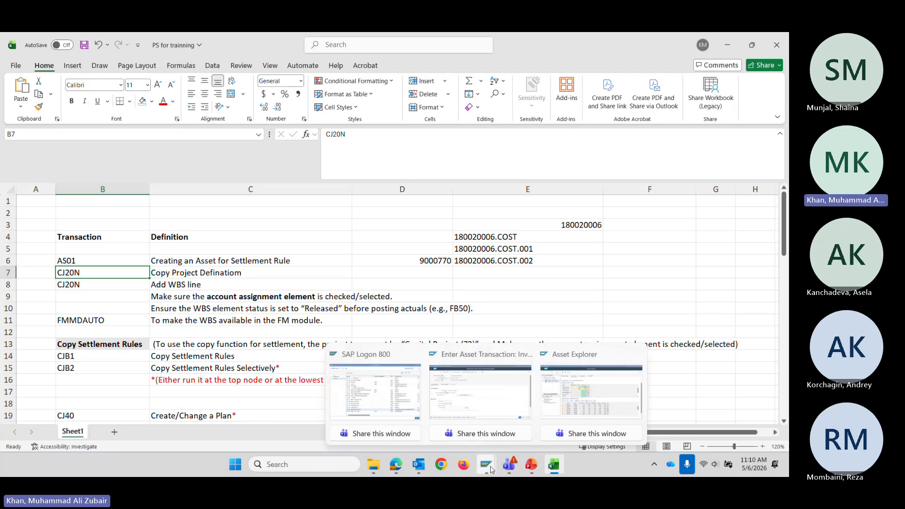
click(474, 403)
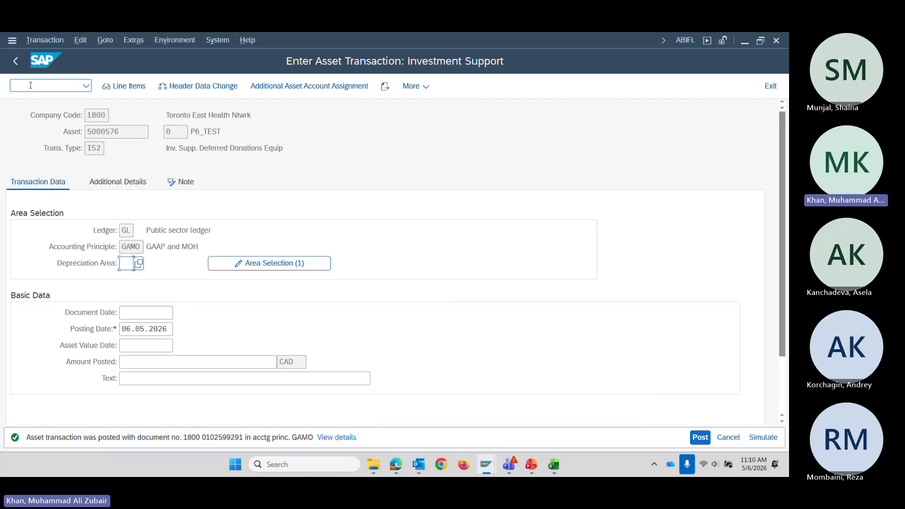
click(32, 86)
text(/NCJ20N)
key(Return)
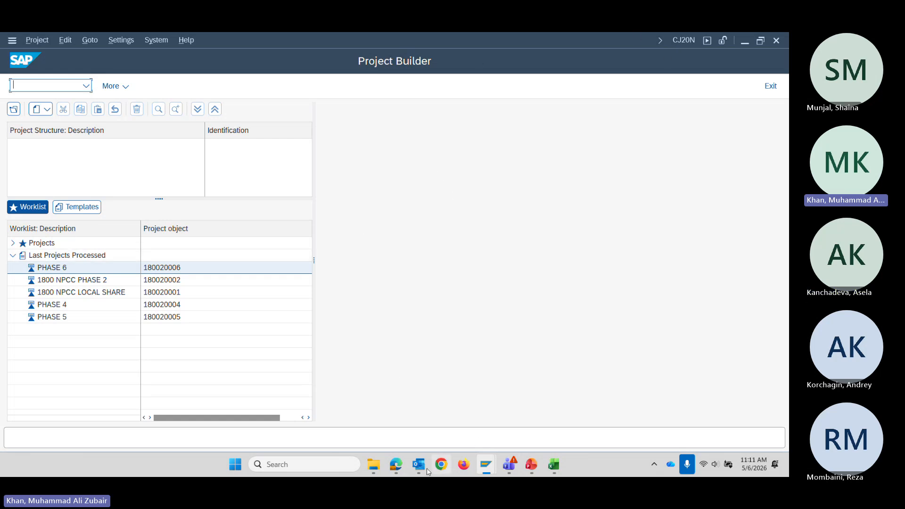
Switch to the "PS for trainning" workbook and read the report transactions from S_ALR_87013558 to CJCF under Additional Reports & Tcodes.
click(553, 465)
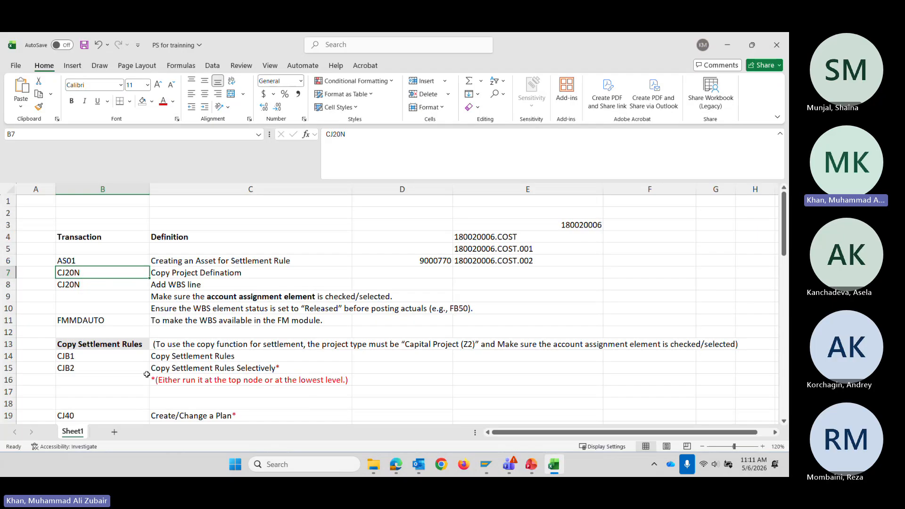
scroll(87, 332, down, 10)
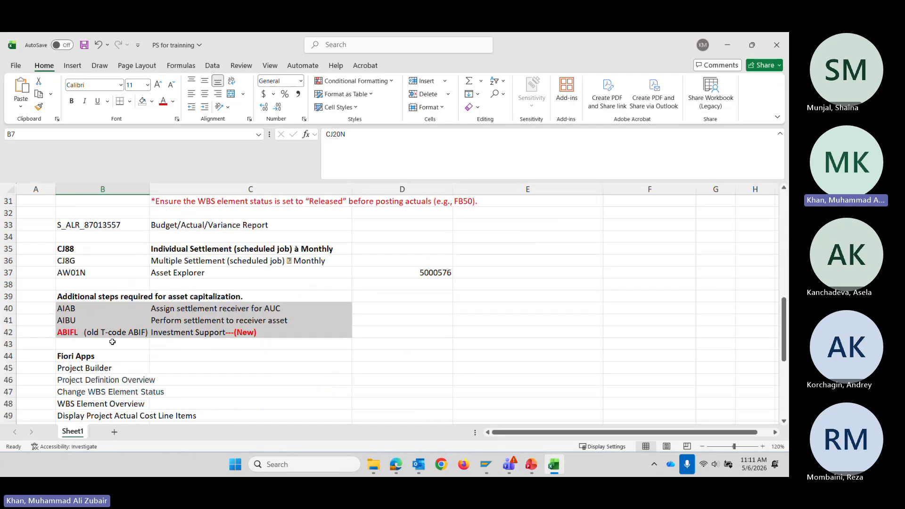
scroll(85, 335, down, 4)
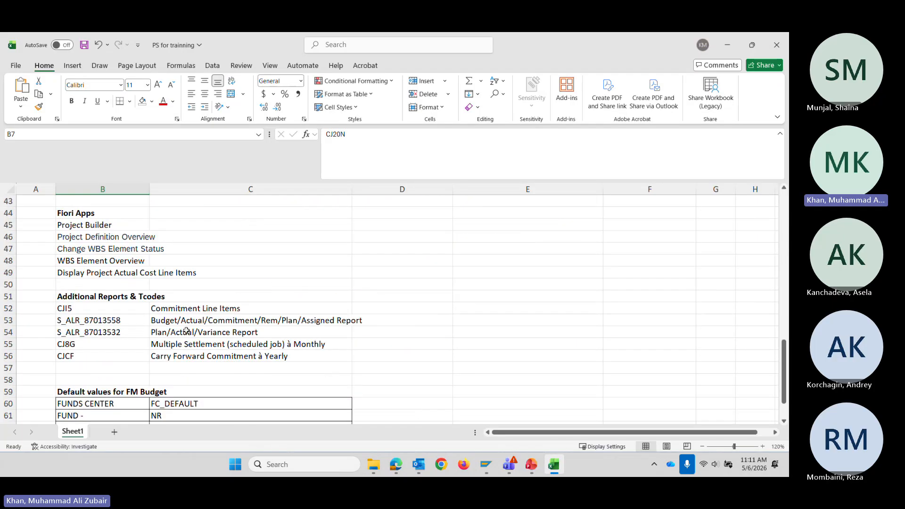
click(81, 321)
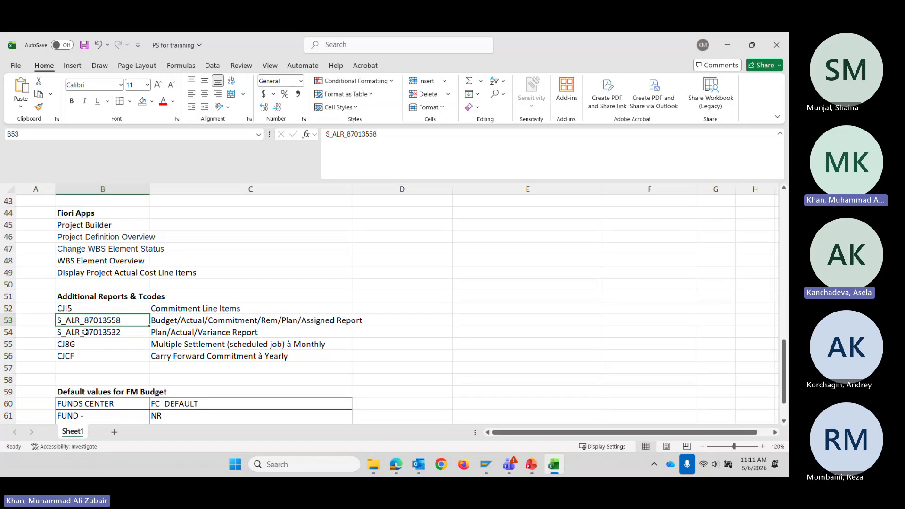
drag(85, 333, 89, 351)
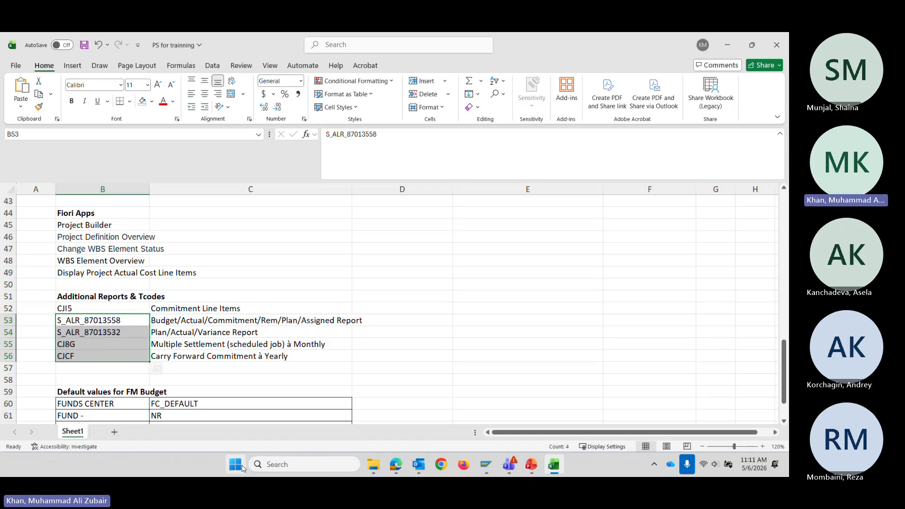
Switch to the SAP GUI Project Builder, view its Open Project dialog, and return to the workbook without opening a project.
click(487, 465)
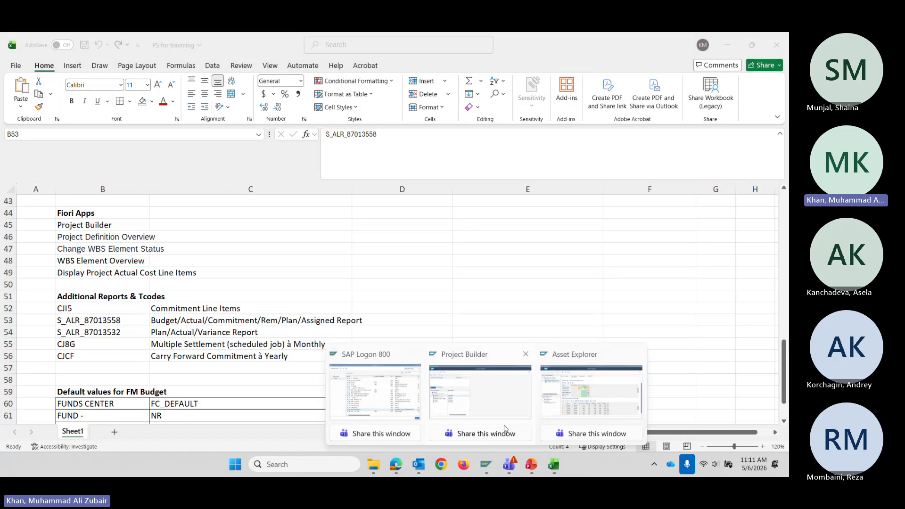
click(480, 391)
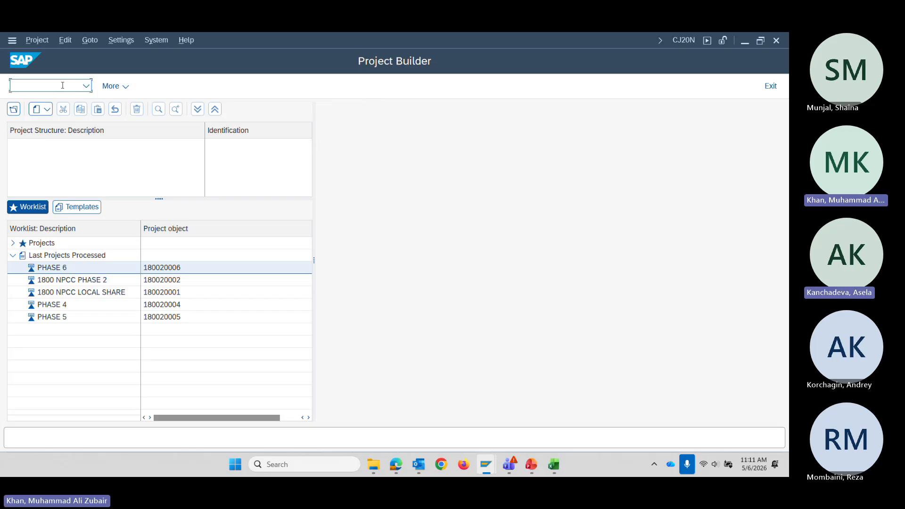
click(16, 111)
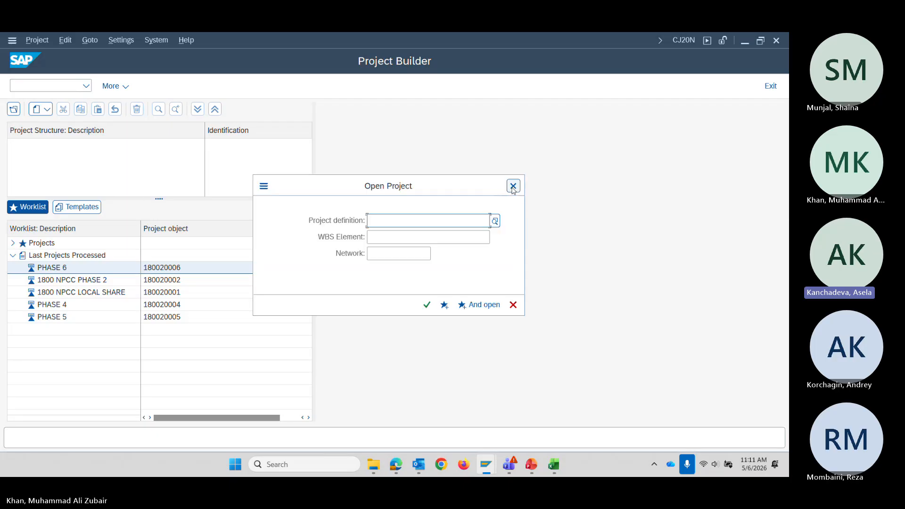
click(513, 187)
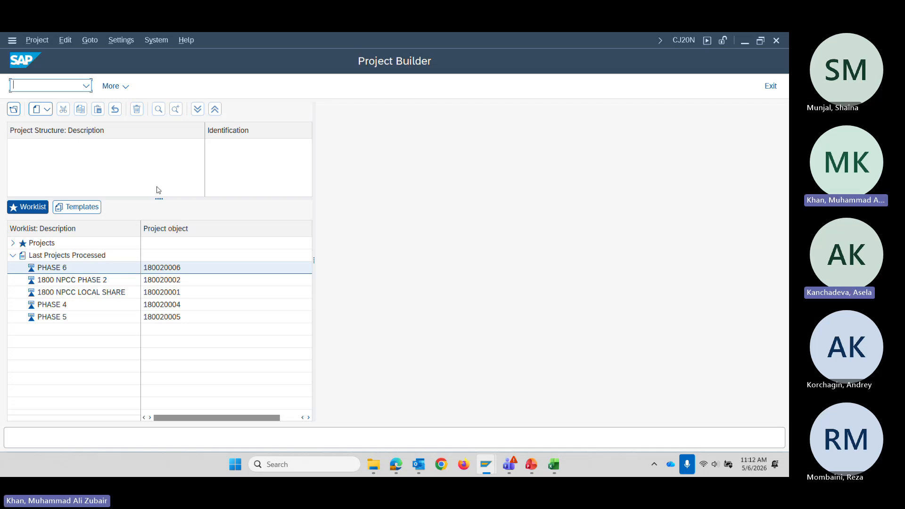
click(743, 43)
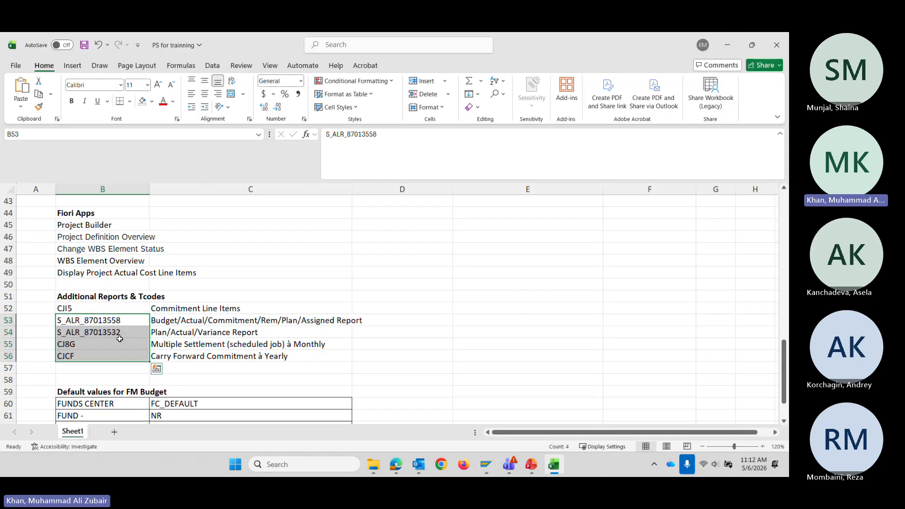
Review the Additional Reports & Tcodes entries and the Fiori Apps list from Project Builder to Display Project Actual Cost Line Items.
scroll(120, 337, down, 1)
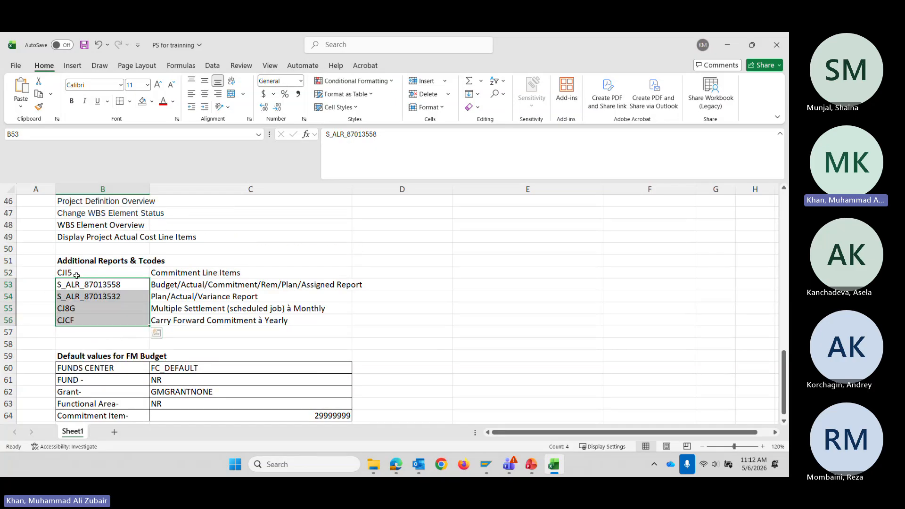
drag(76, 276, 266, 319)
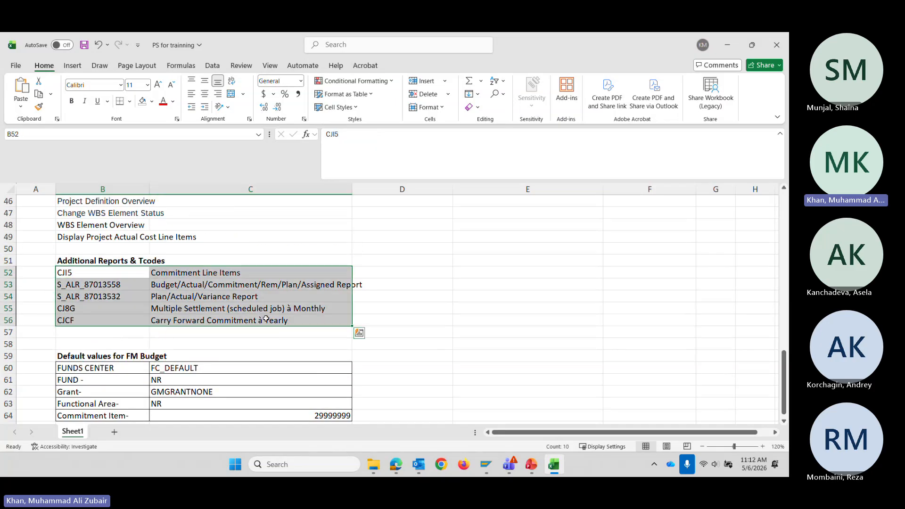
scroll(264, 320, up, 2)
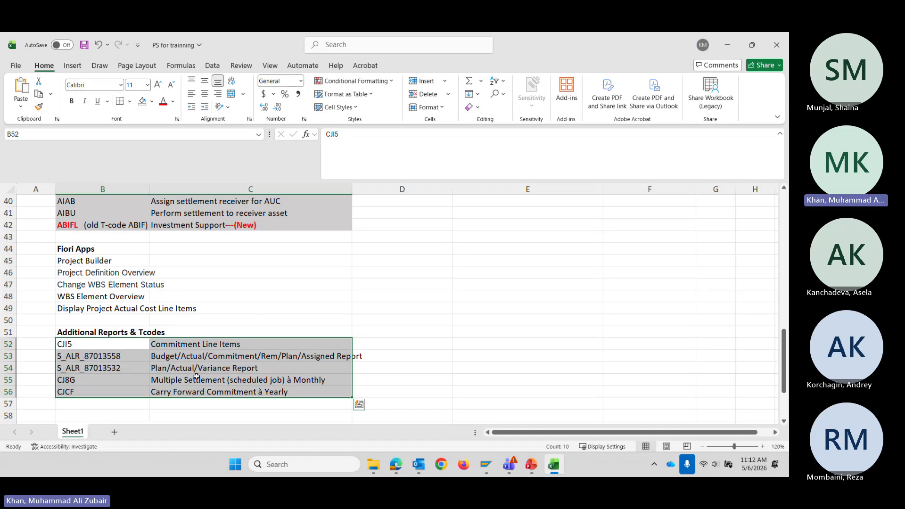
scroll(197, 377, up, 3)
scroll(13, 322, down, 2)
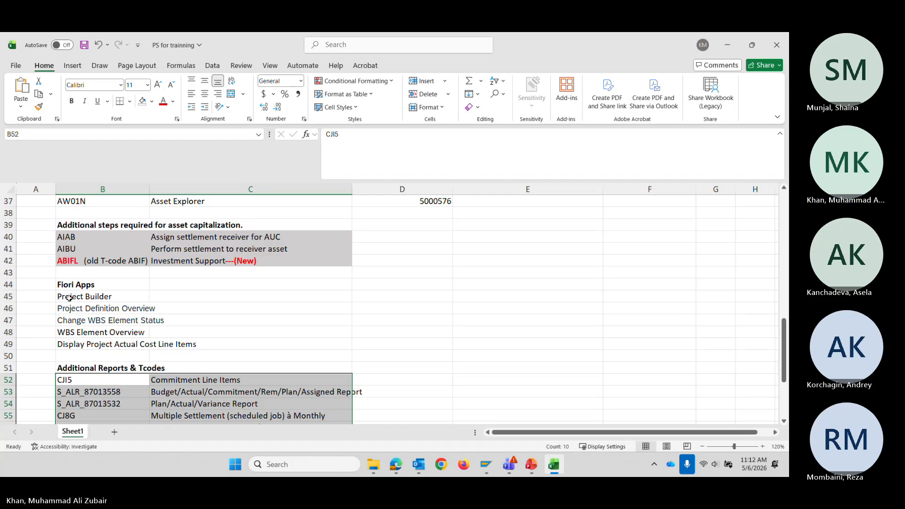
drag(69, 300, 74, 344)
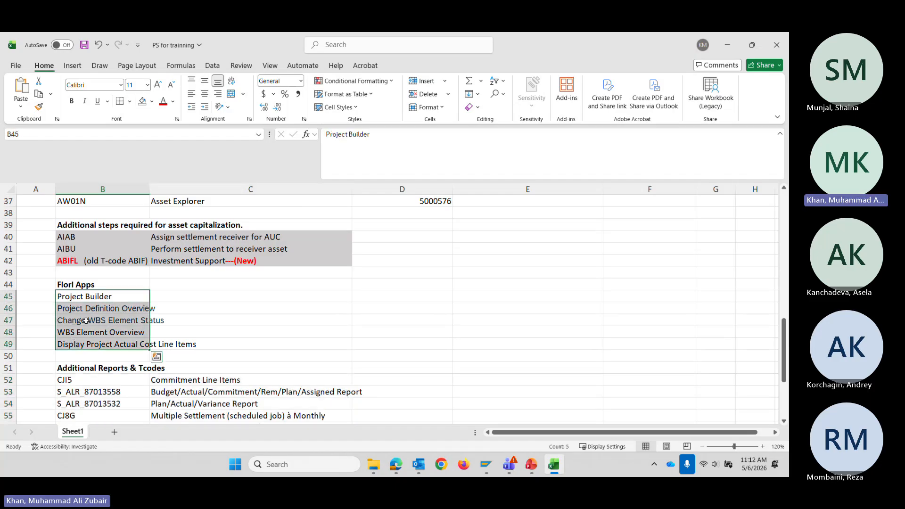
click(84, 298)
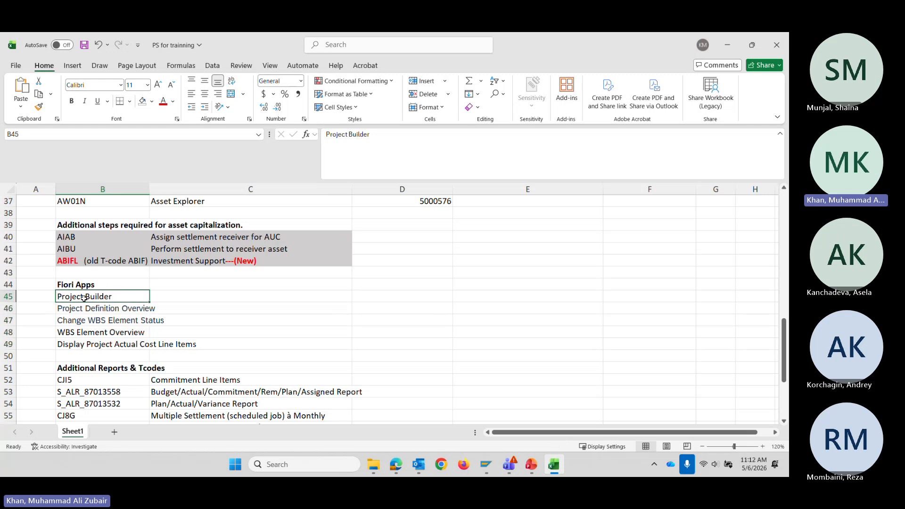
Enter CJ20N in cell C45 beside the Project Builder Fiori app and remove the cell's grey fill.
click(181, 302)
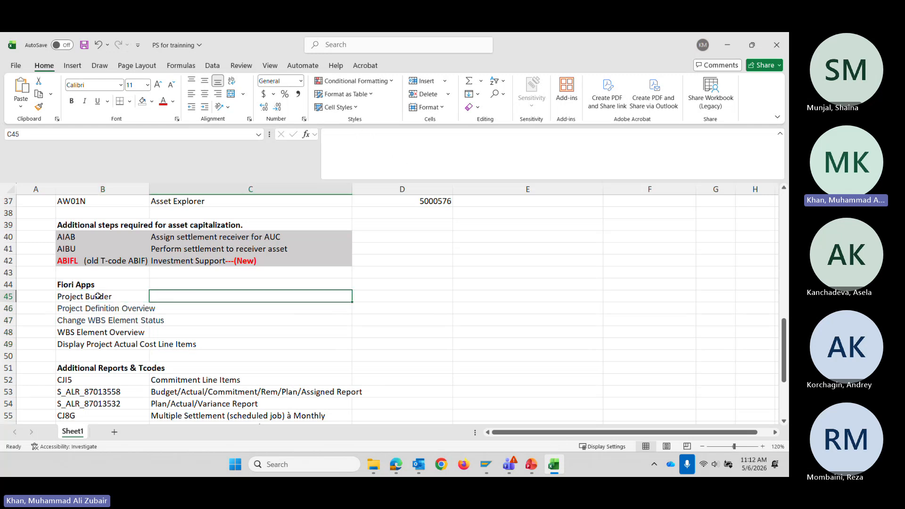
key(Left)
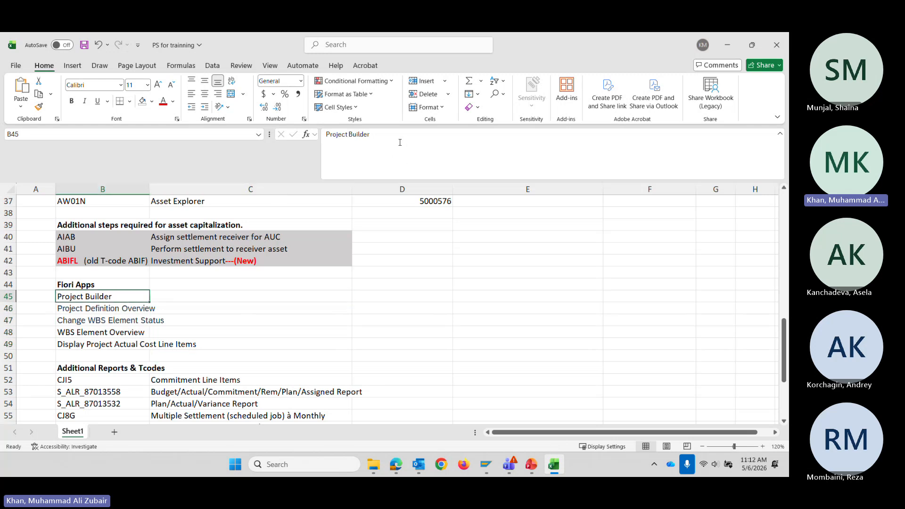
click(204, 297)
text(CJ20)
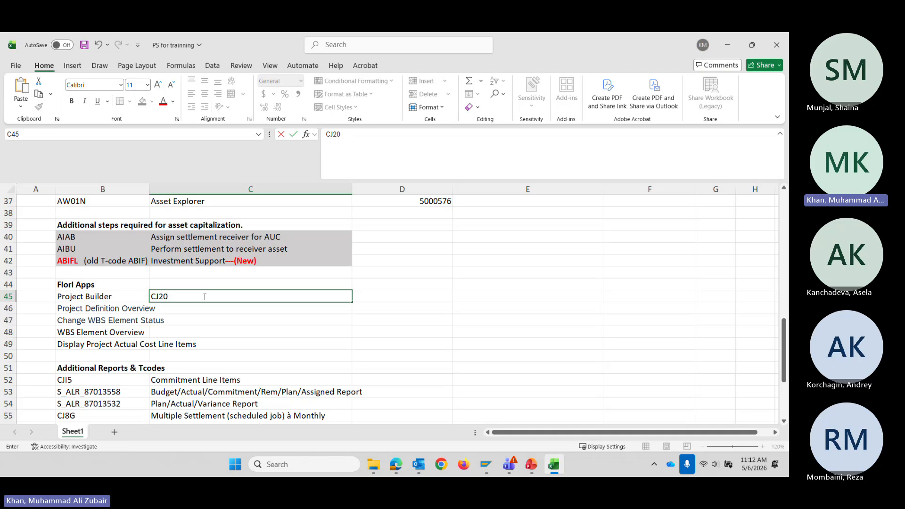
text(N)
key(Return)
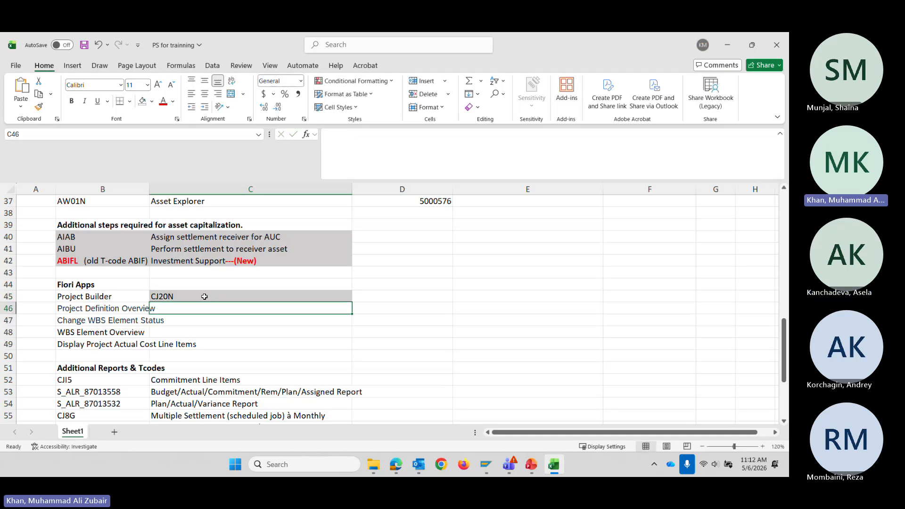
click(205, 297)
click(142, 101)
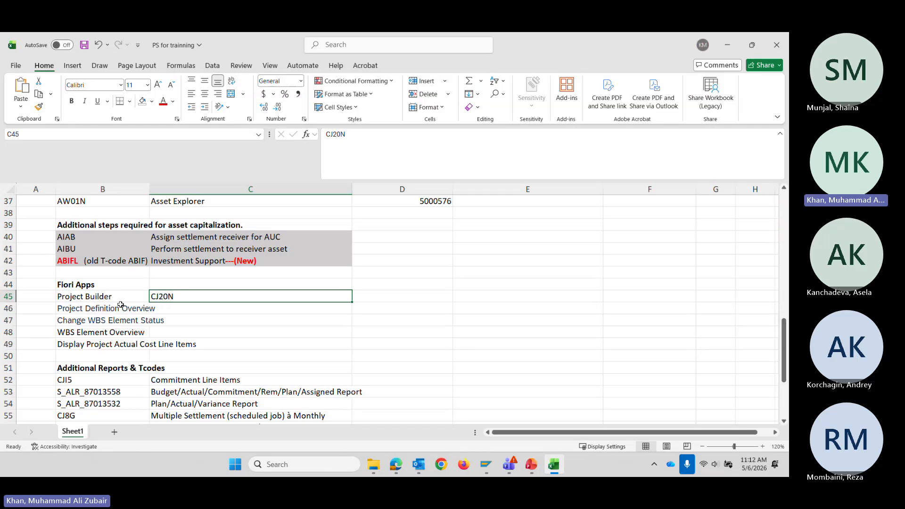
click(104, 296)
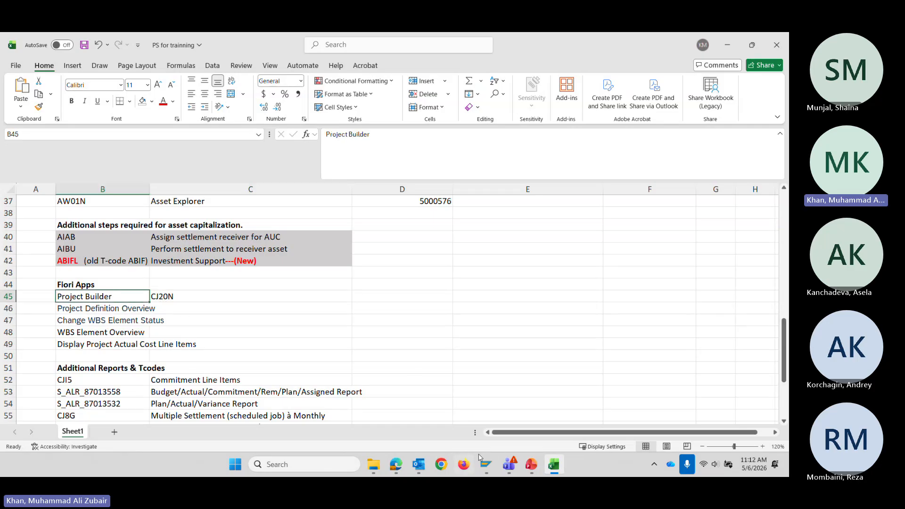
Switch to the SAP Fiori launchpad in the browser, return to its home page, search for CJ20N and open the Project Builder app.
mouse_move(404, 455)
click(403, 370)
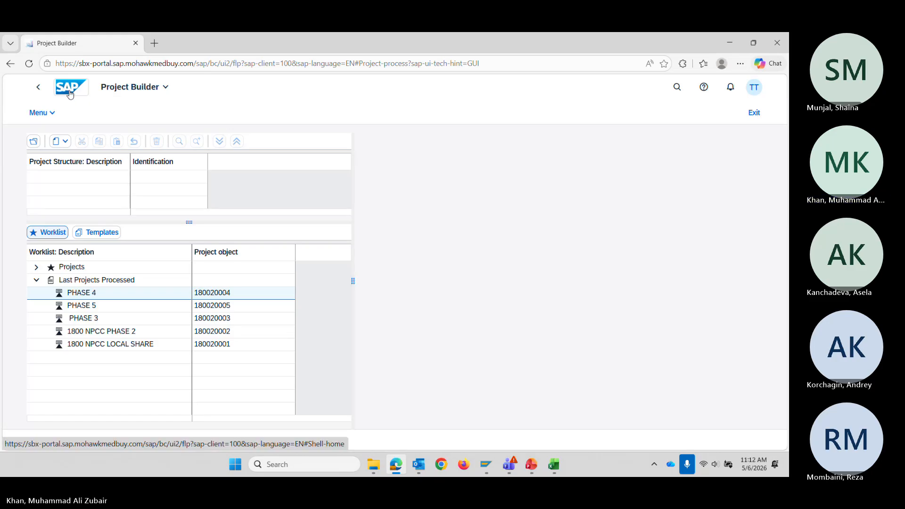
click(70, 92)
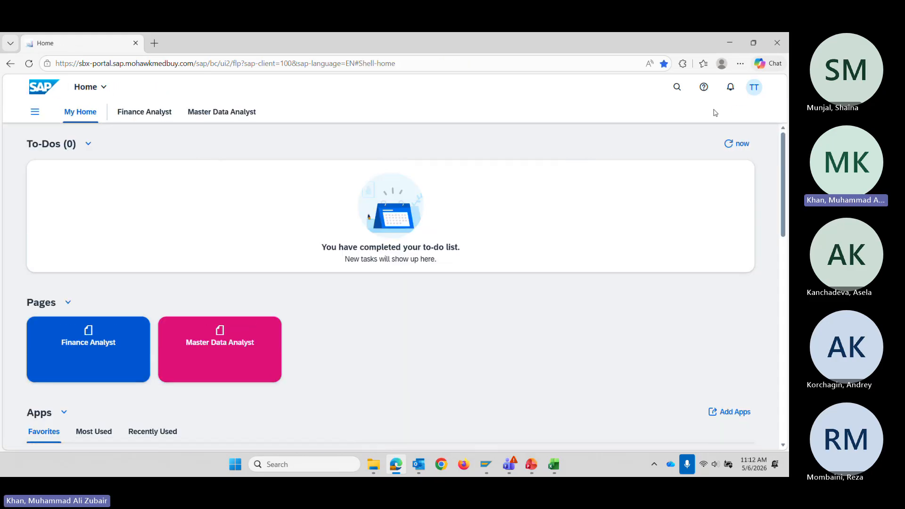
click(677, 88)
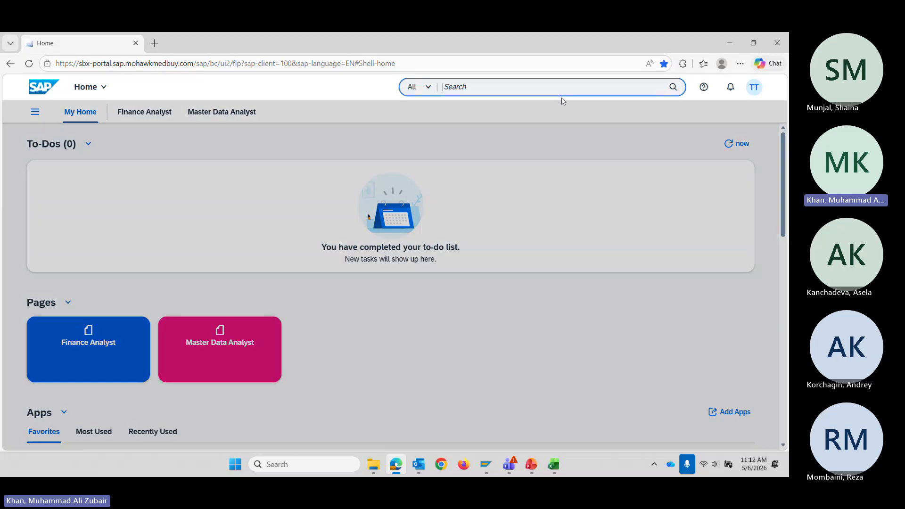
text(CJ20)
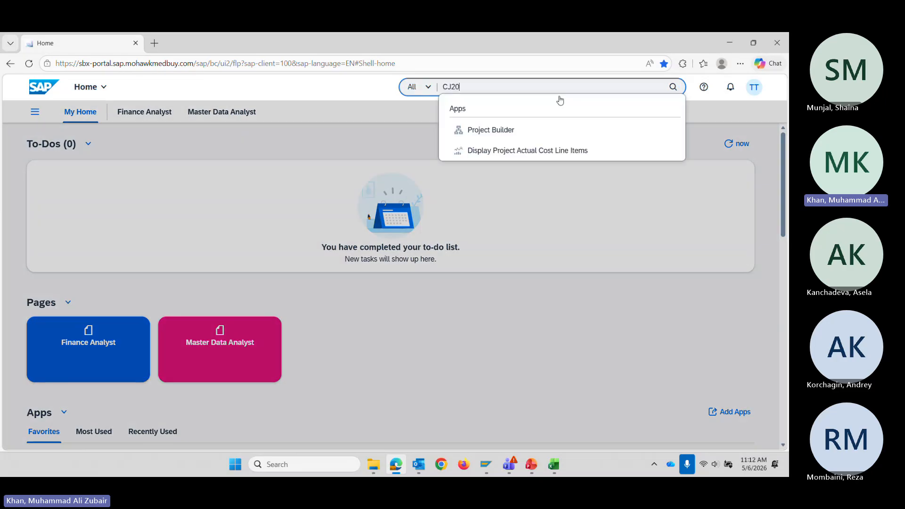
text(N)
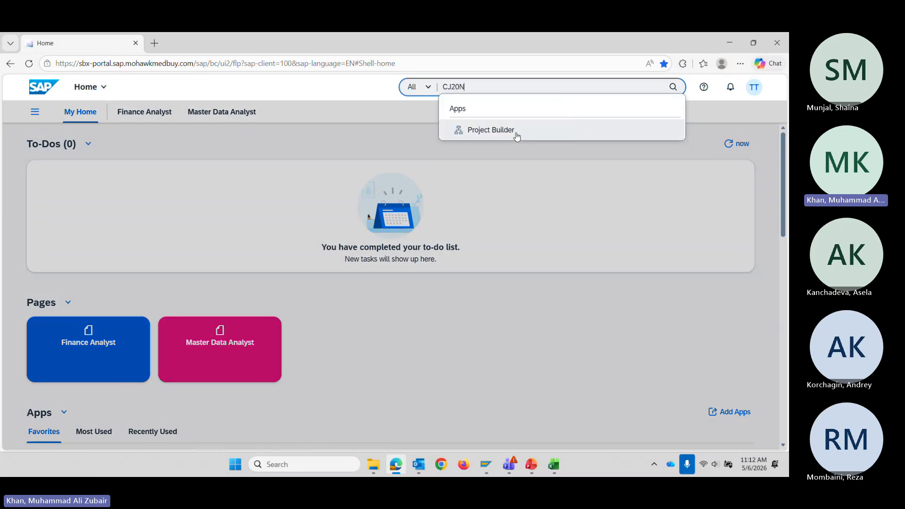
click(516, 136)
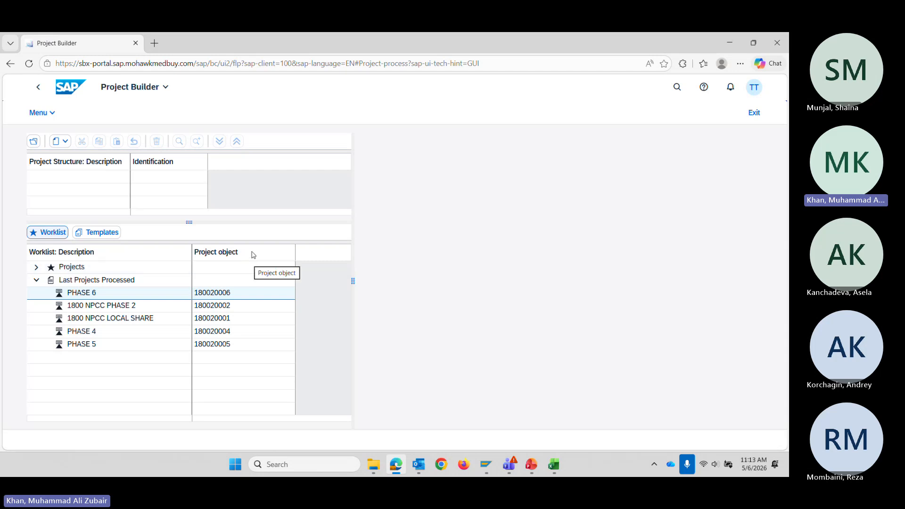
click(33, 142)
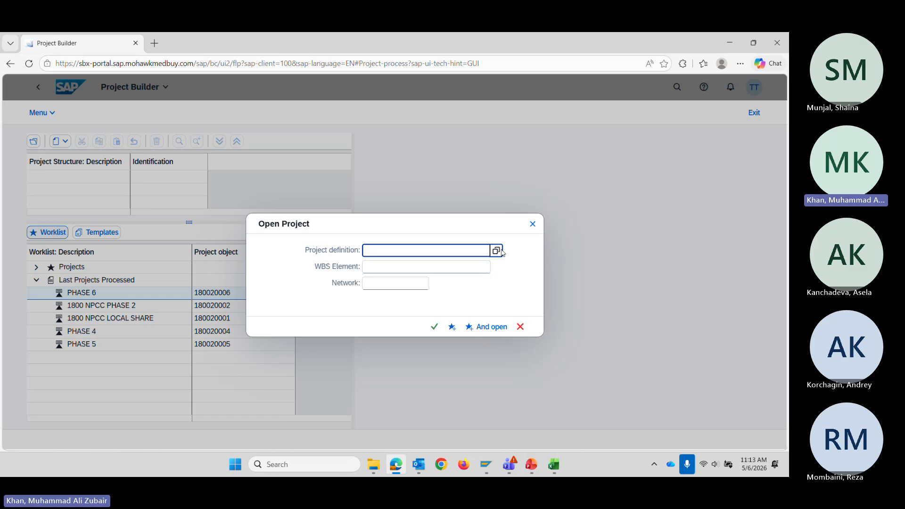
click(496, 251)
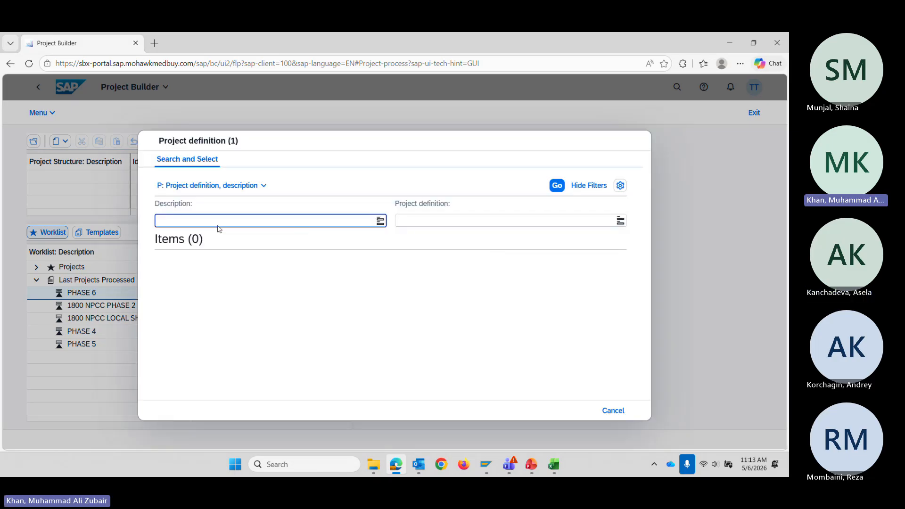
click(414, 227)
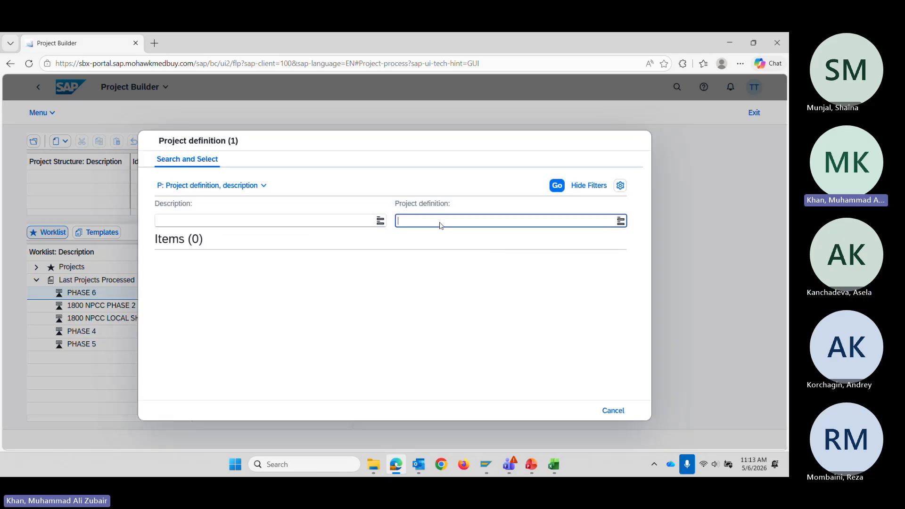
key(Return)
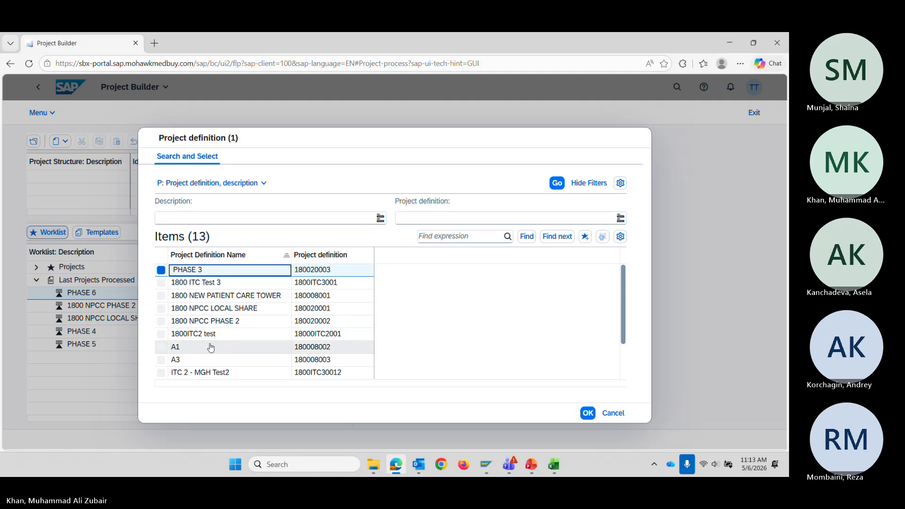
scroll(211, 348, down, 2)
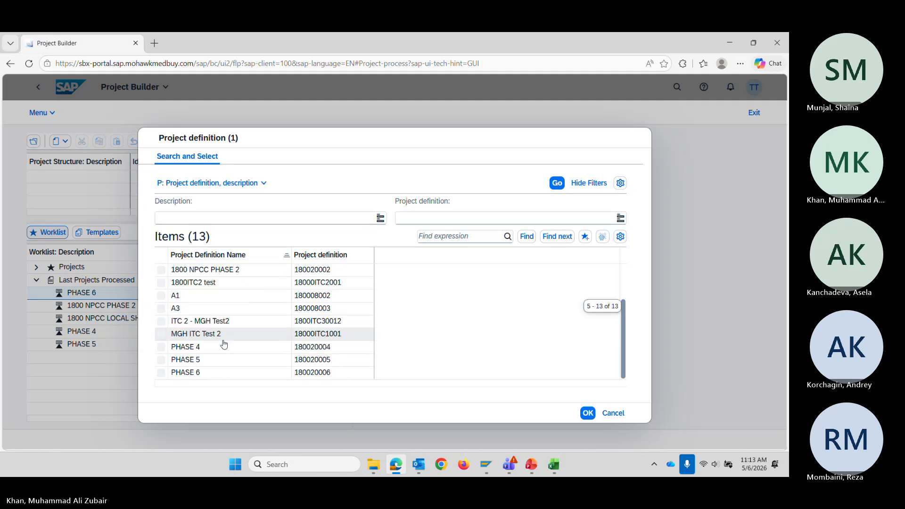
click(198, 372)
click(587, 413)
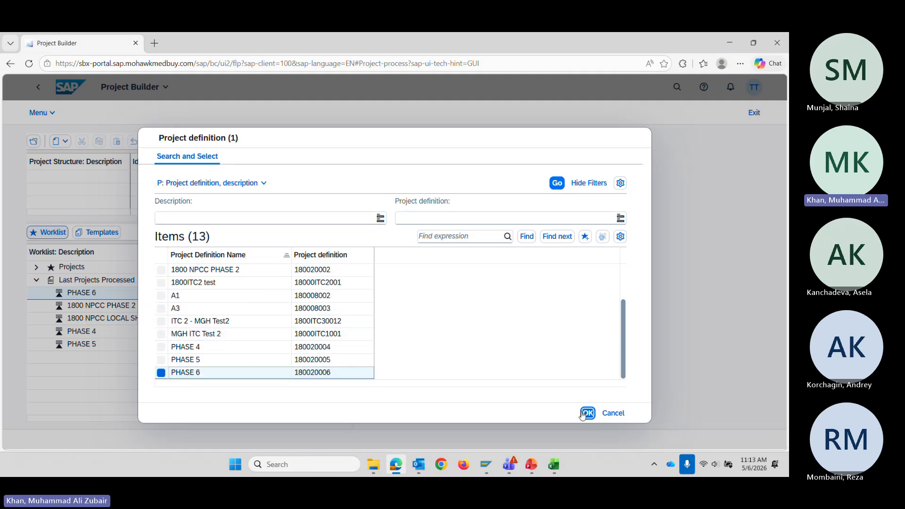
click(436, 328)
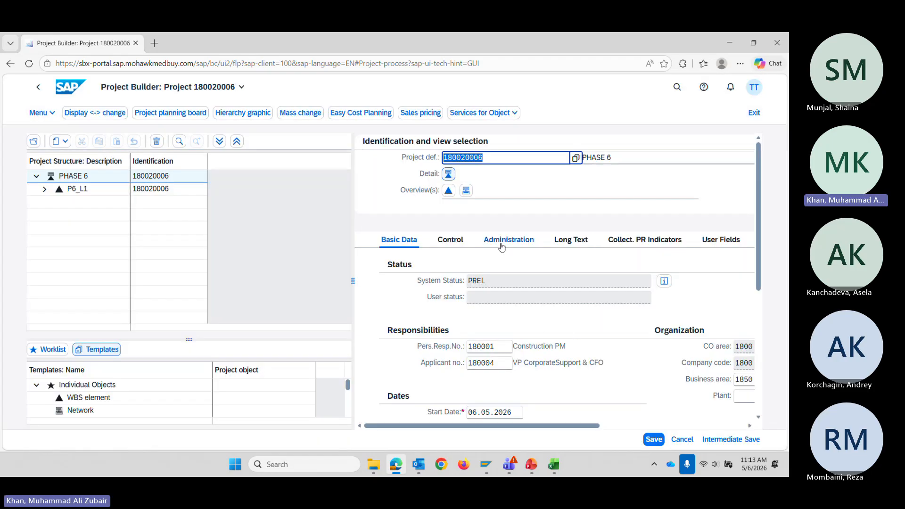
Show the WBS element overview of project PHASE 6 and expand its hierarchy down to the level 3 elements.
click(466, 192)
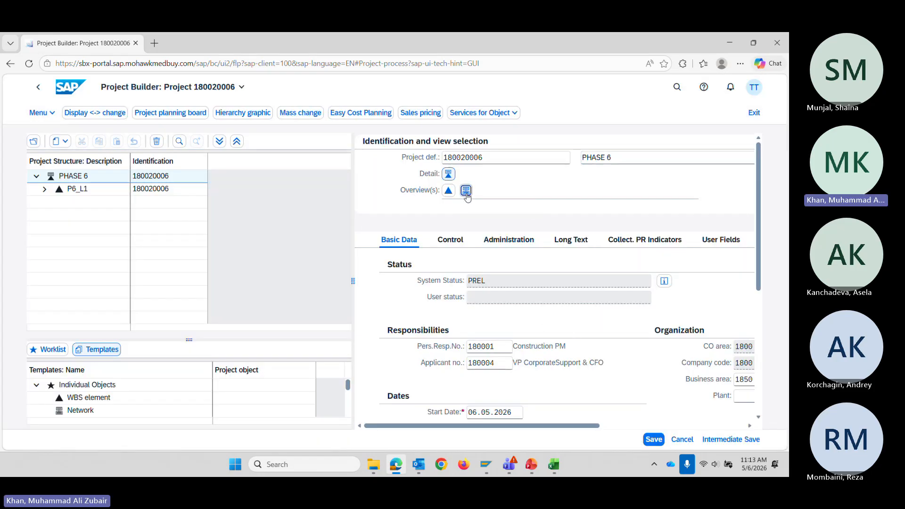
click(449, 191)
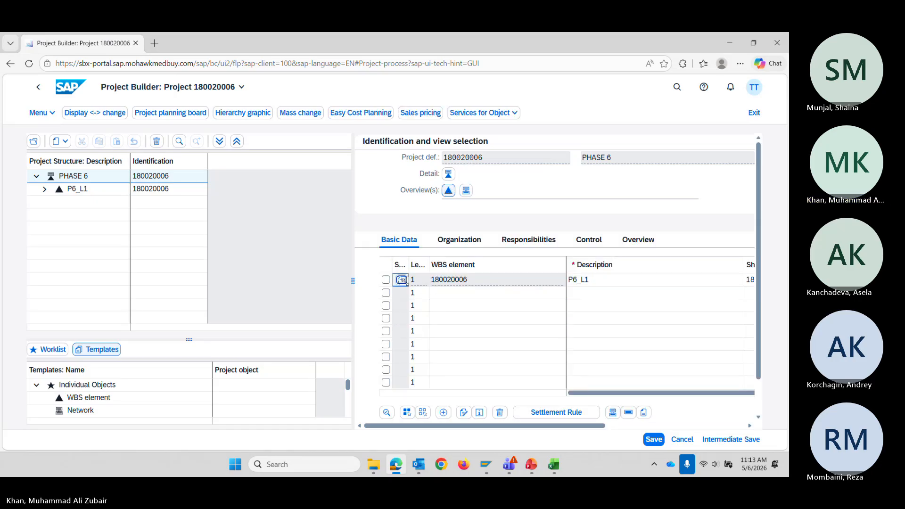
click(402, 280)
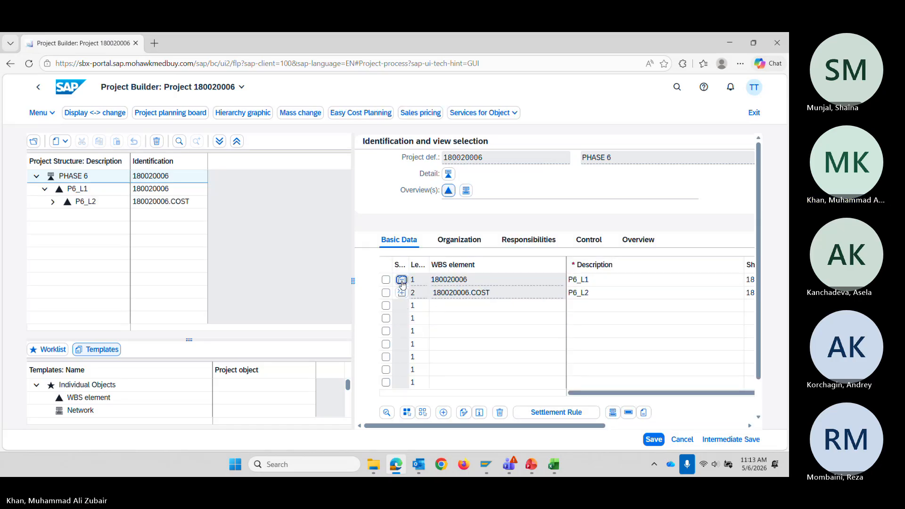
click(401, 292)
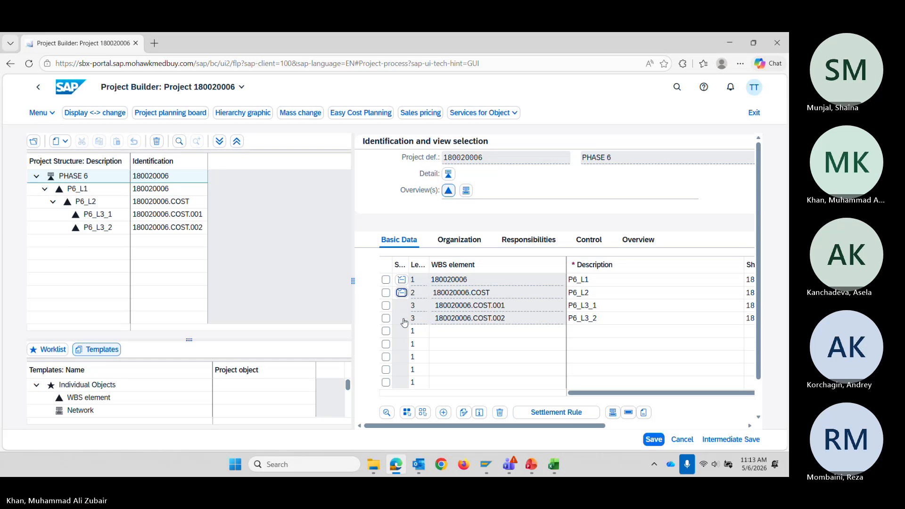
View the settlement rule of WBS element 180020006.COST.001 and return to the project's WBS overview.
click(386, 305)
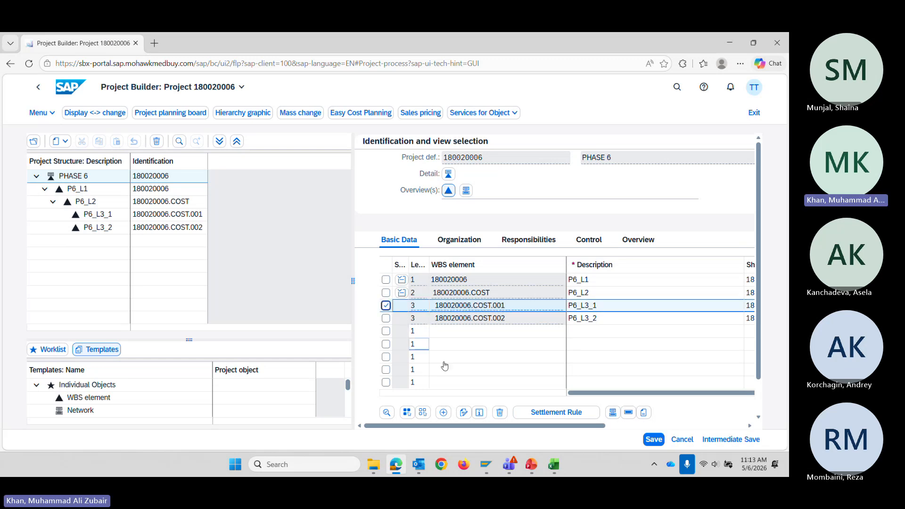
click(556, 412)
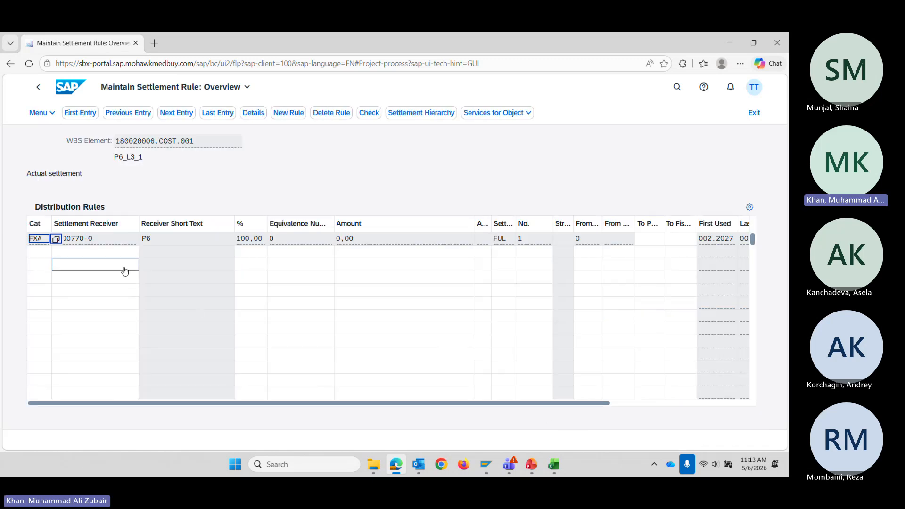
click(38, 87)
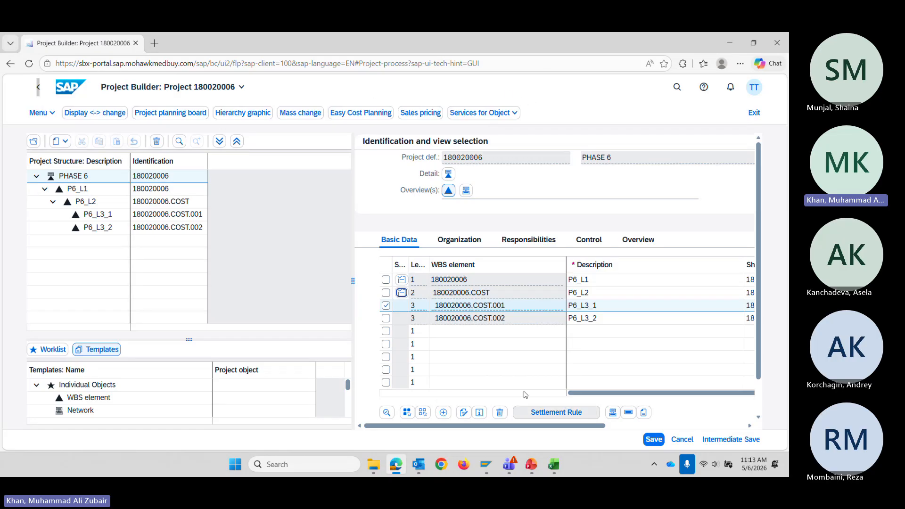
click(487, 383)
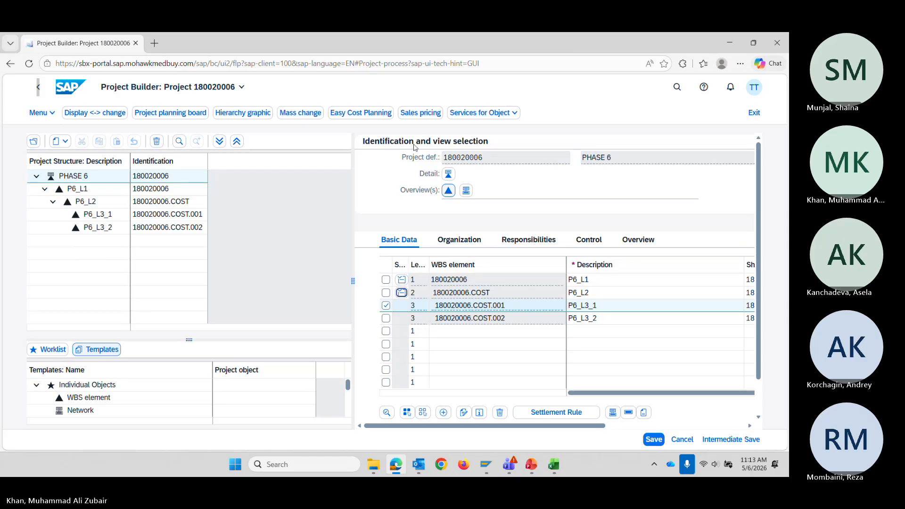
Copy the app name Project Definition Overview from the Excel workbook, search for it in the SAP Fiori launchpad and open the app.
key(alt+Tab)
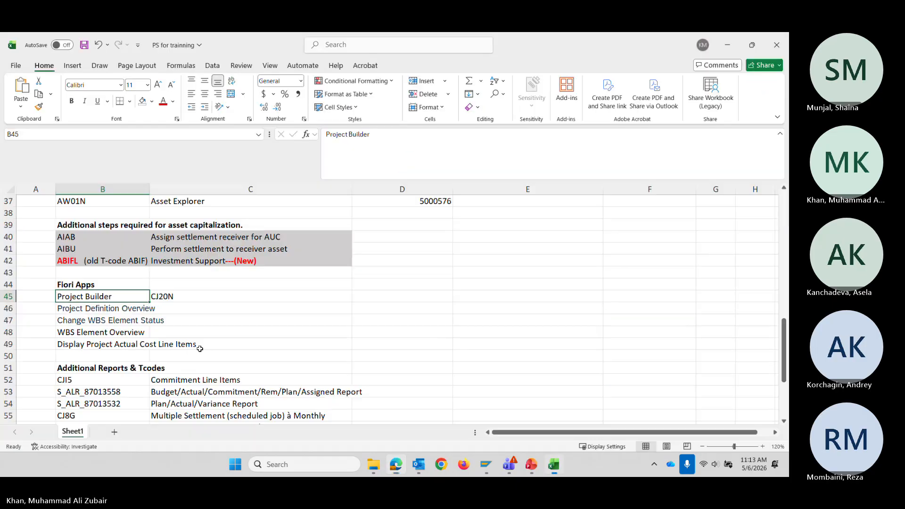
key(Down)
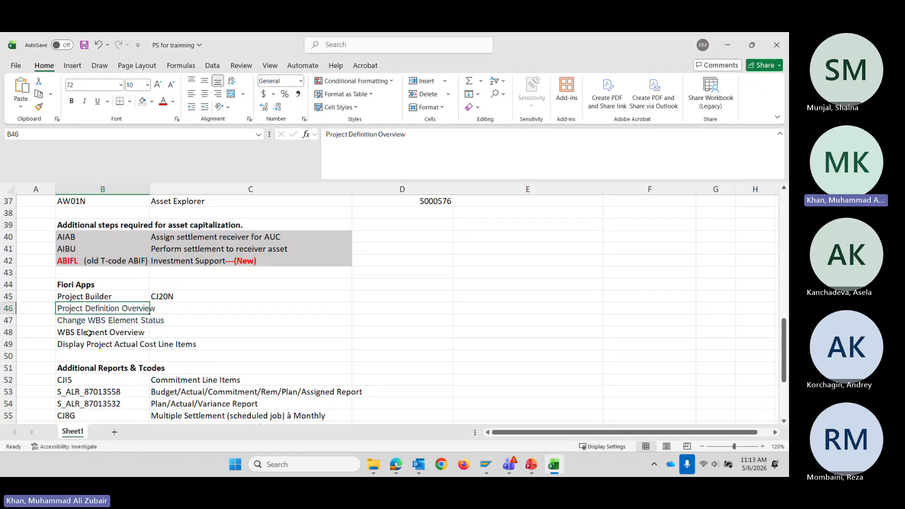
key(ctrl+c)
key(Right)
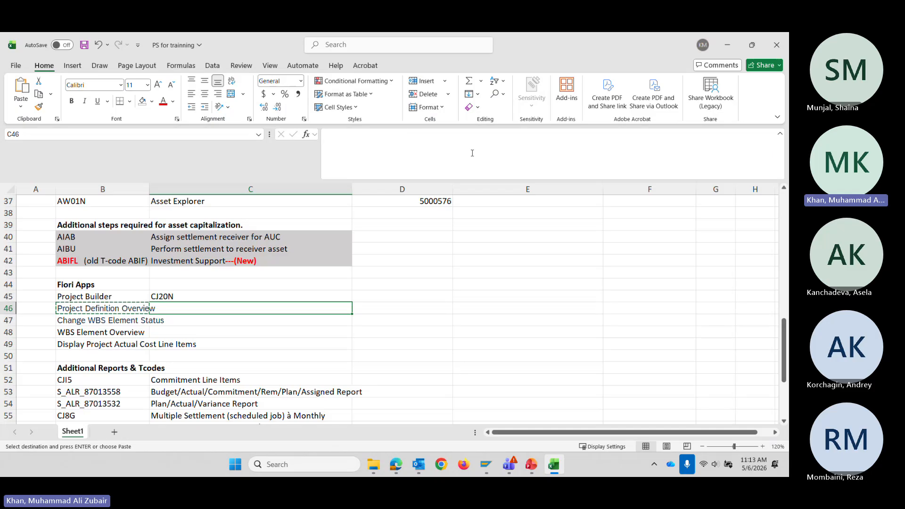
key(alt+Tab)
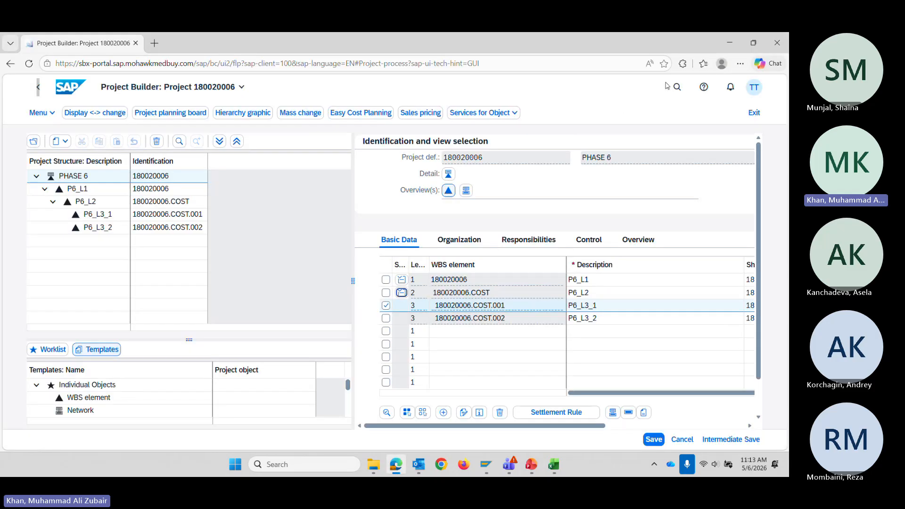
click(564, 89)
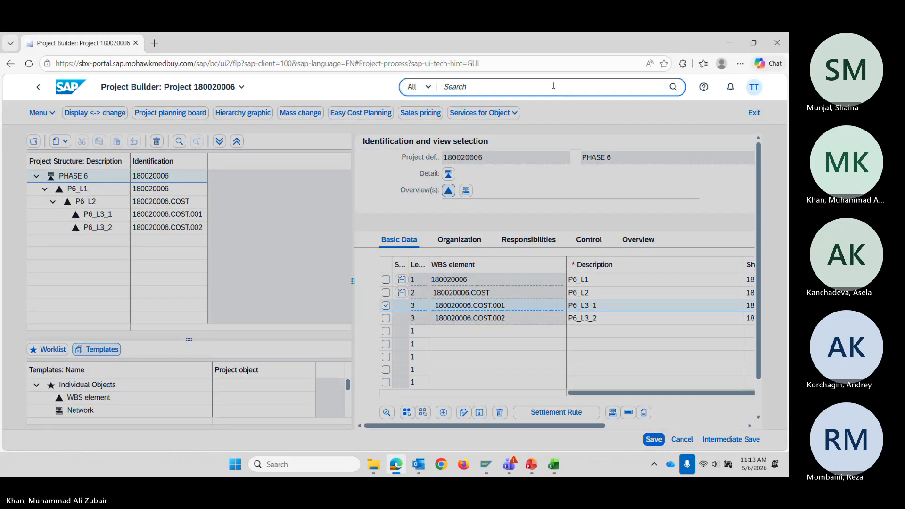
key(ctrl+v)
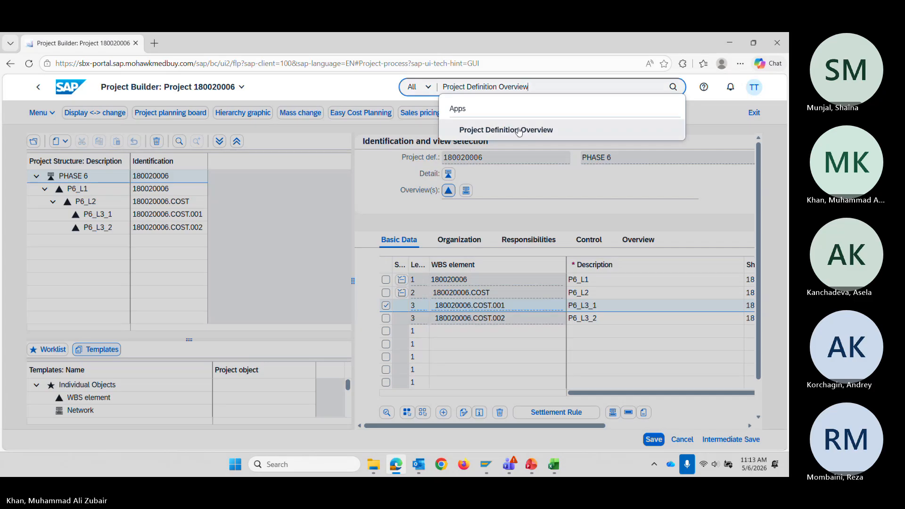
click(519, 131)
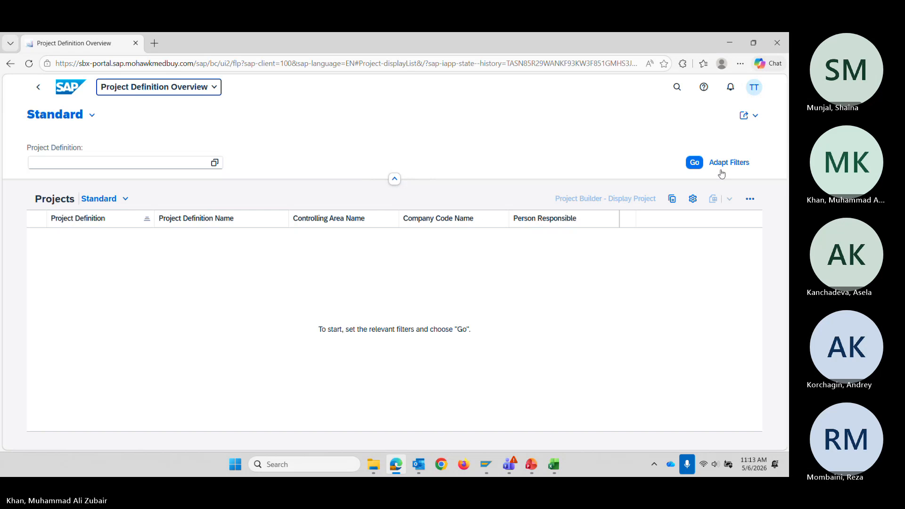
List the project definitions without any filter and review the projects with their names, company code and person responsible.
click(213, 165)
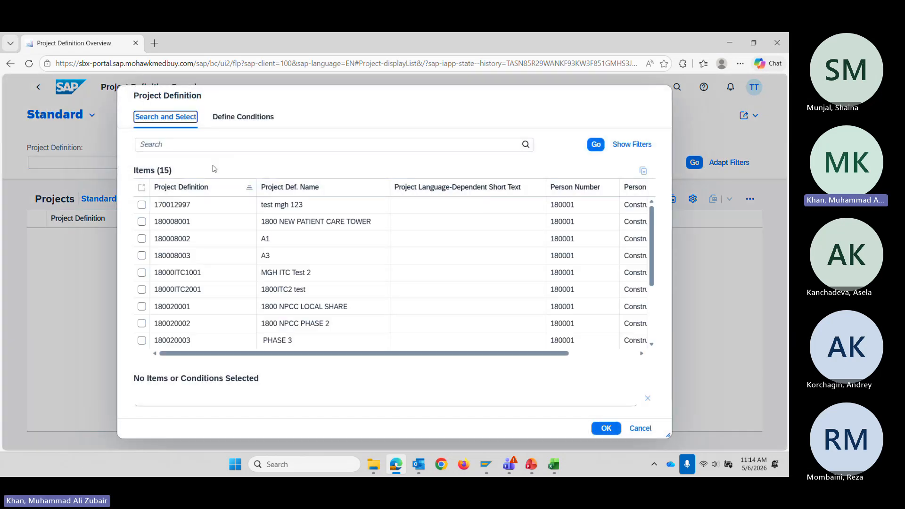
click(642, 429)
click(695, 164)
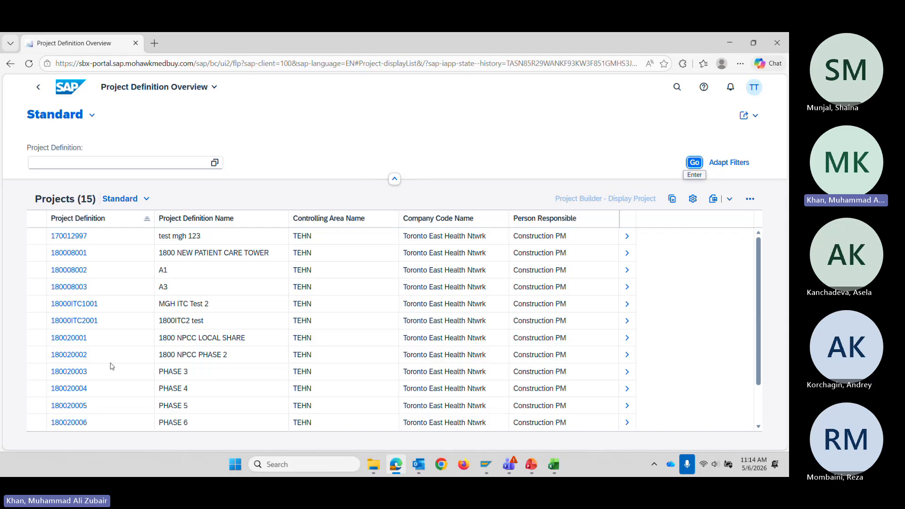
scroll(102, 365, down, 2)
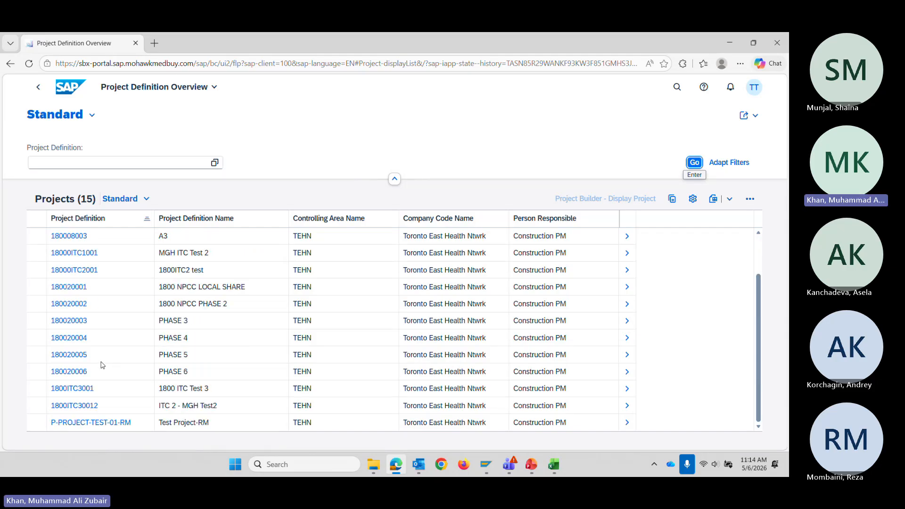
scroll(103, 364, up, 2)
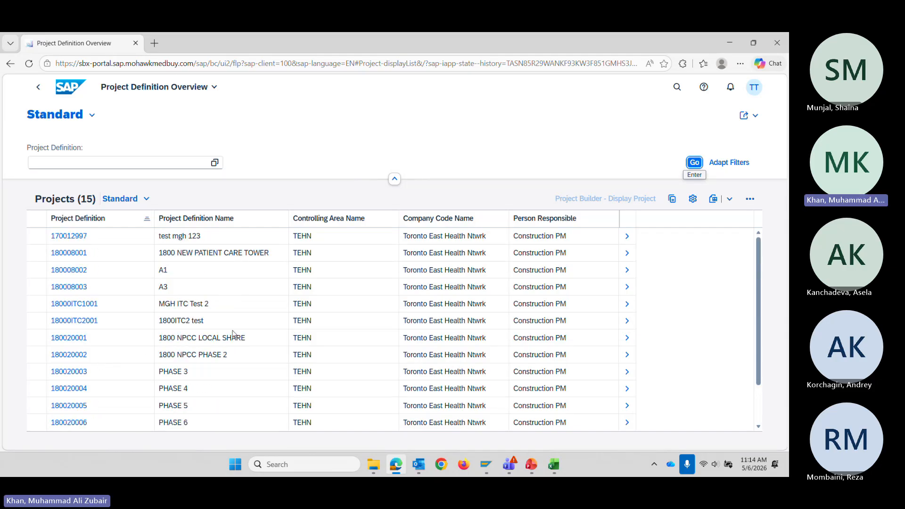
scroll(233, 333, down, 2)
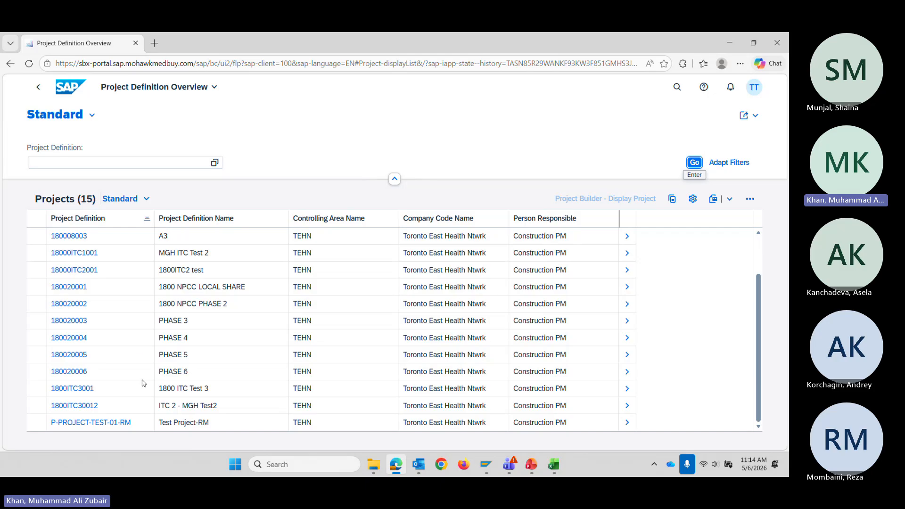
scroll(144, 383, up, 2)
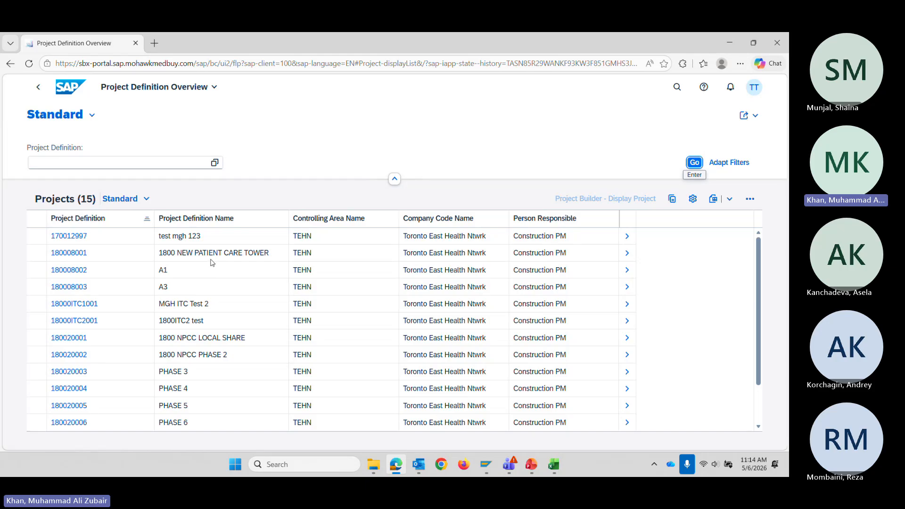
scroll(216, 258, down, 2)
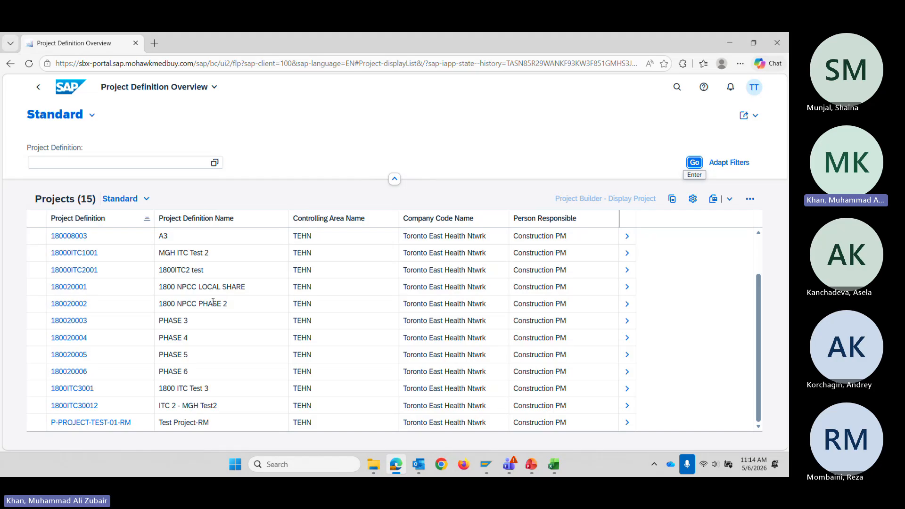
scroll(220, 312, up, 2)
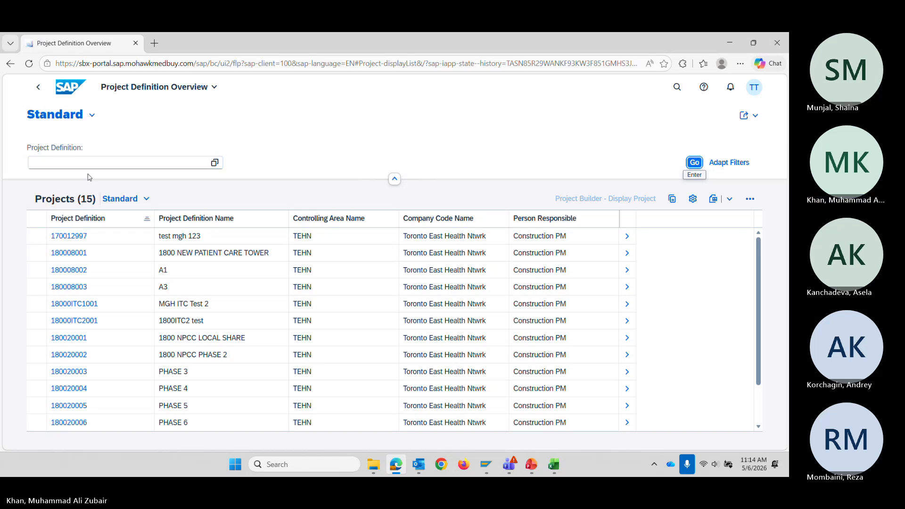
Copy the app name Change WBS Element Status from the Excel workbook, search for it in the Fiori launchpad and open the app.
key(alt+Tab)
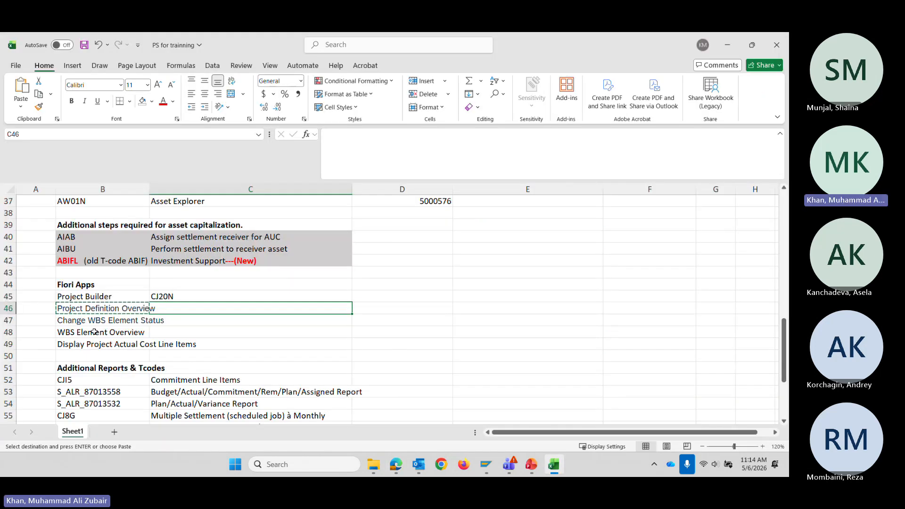
click(77, 320)
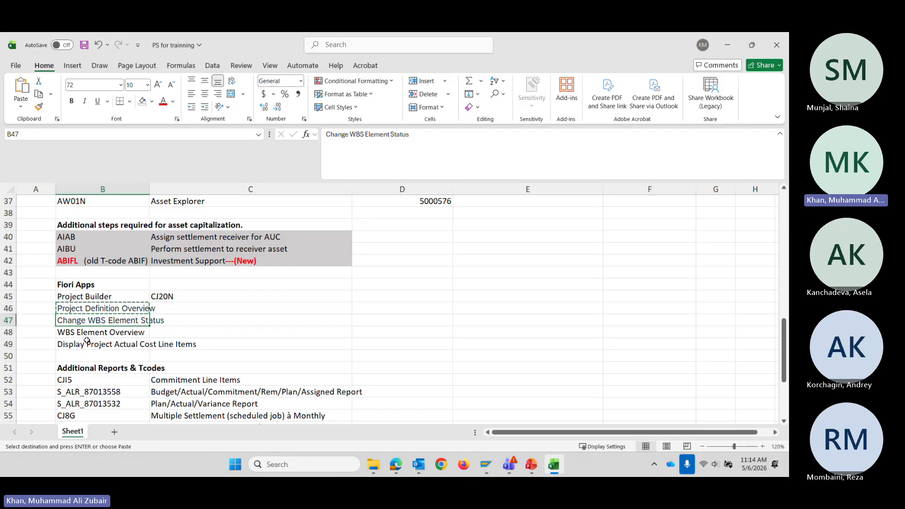
key(ctrl+c)
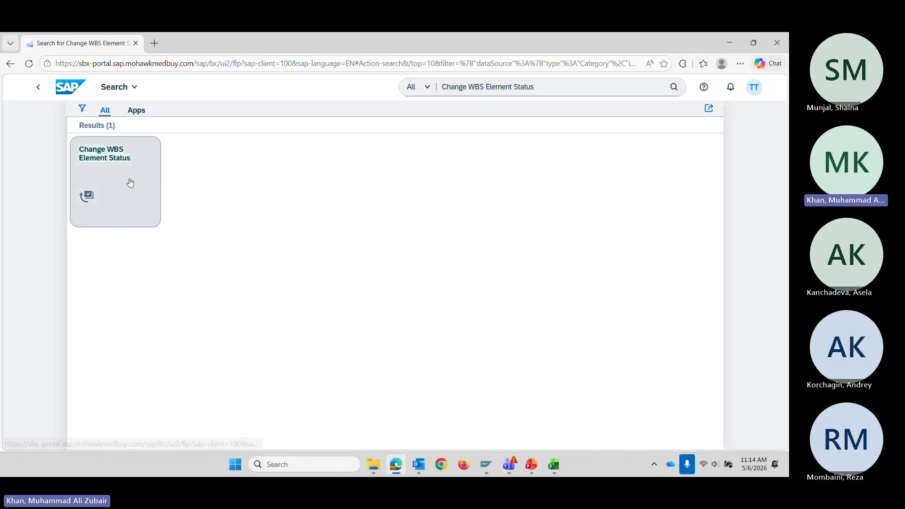
click(130, 183)
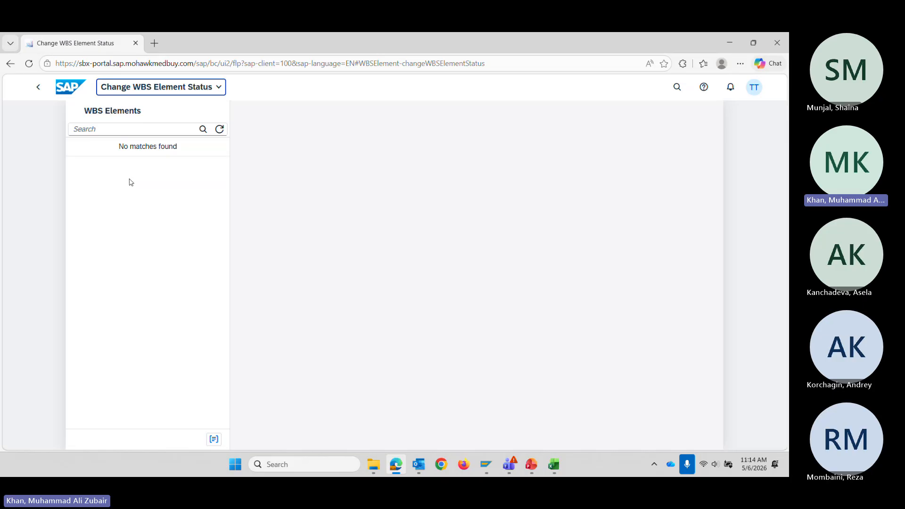
Copy WBS element 180020006.COST.002 from cell E6 of the workbook and look it up in the Change WBS Element Status app.
key(alt+Tab)
key(alt+Tab)
key(alt+Tab)
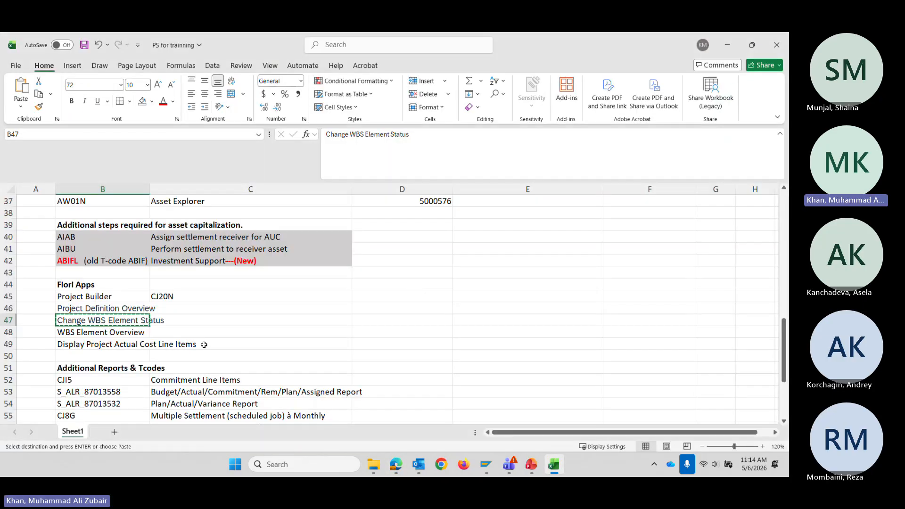
scroll(203, 345, up, 3)
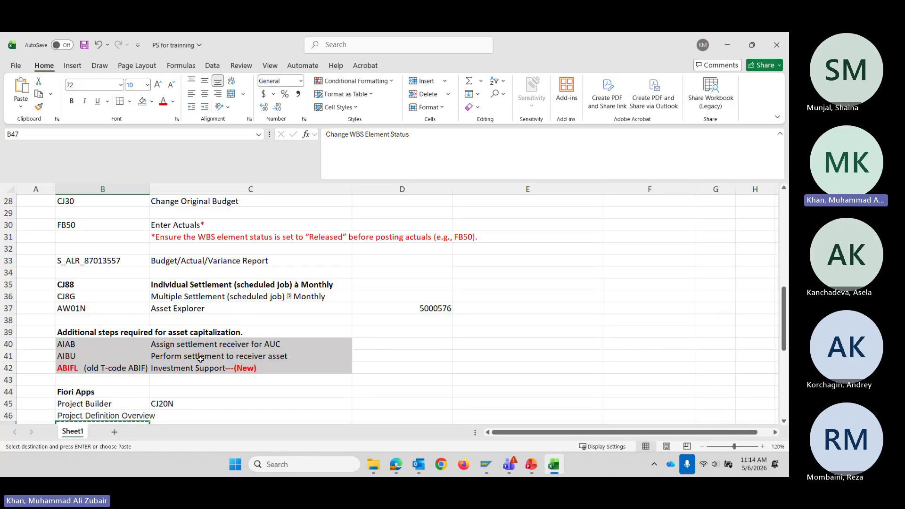
scroll(201, 359, down, 1)
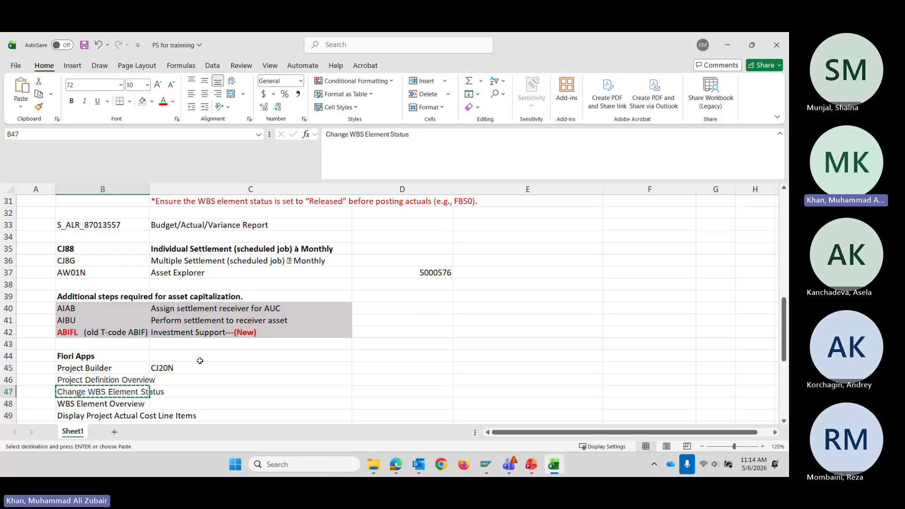
scroll(200, 361, up, 10)
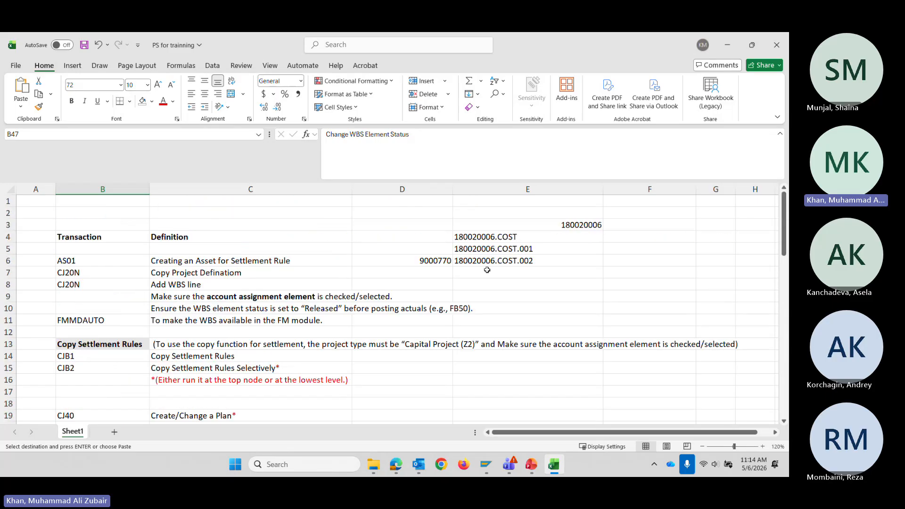
click(475, 264)
key(ctrl+c)
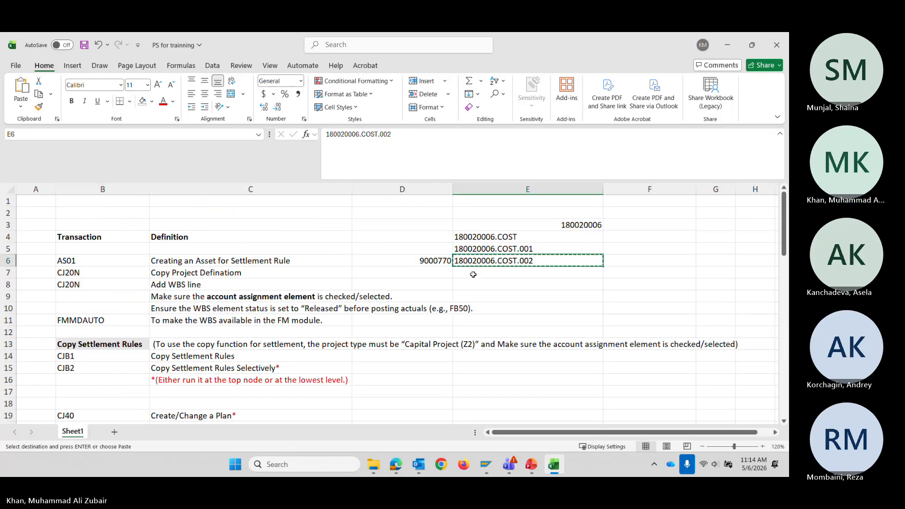
key(alt+Tab)
click(138, 129)
key(ctrl+v)
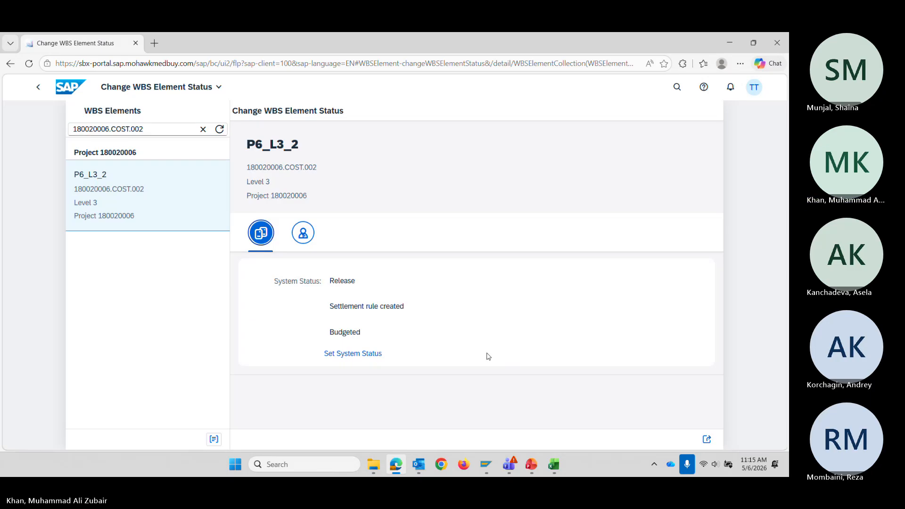
Copy the app name WBS Element Overview from the Excel workbook, search for it in the Fiori launchpad and open the app.
key(alt+Tab)
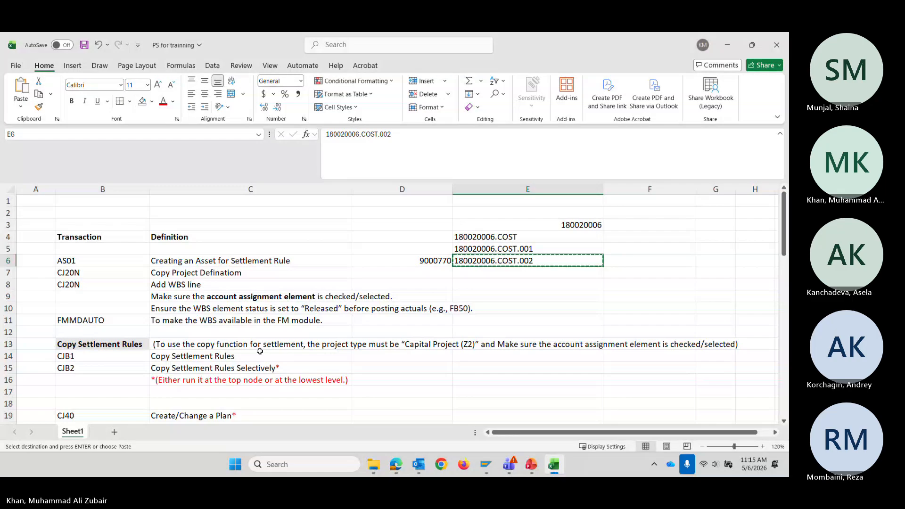
scroll(259, 351, down, 16)
scroll(83, 262, up, 2)
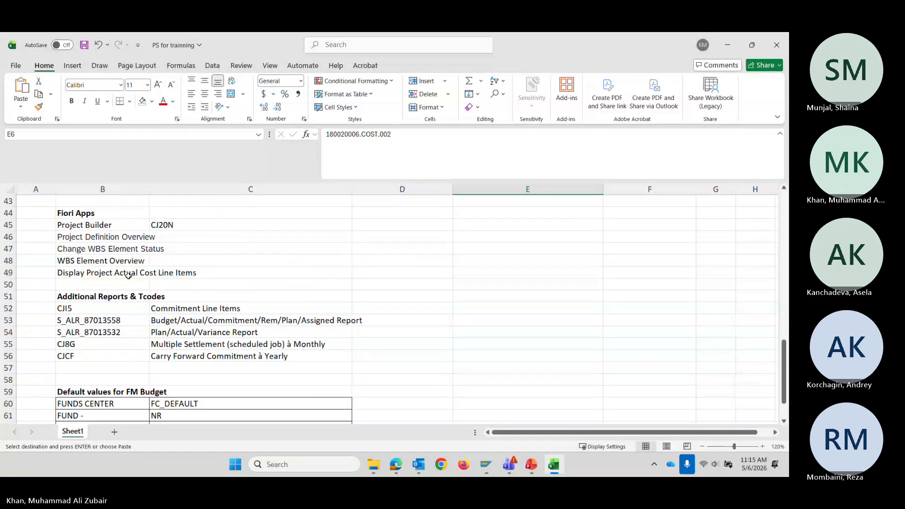
click(85, 252)
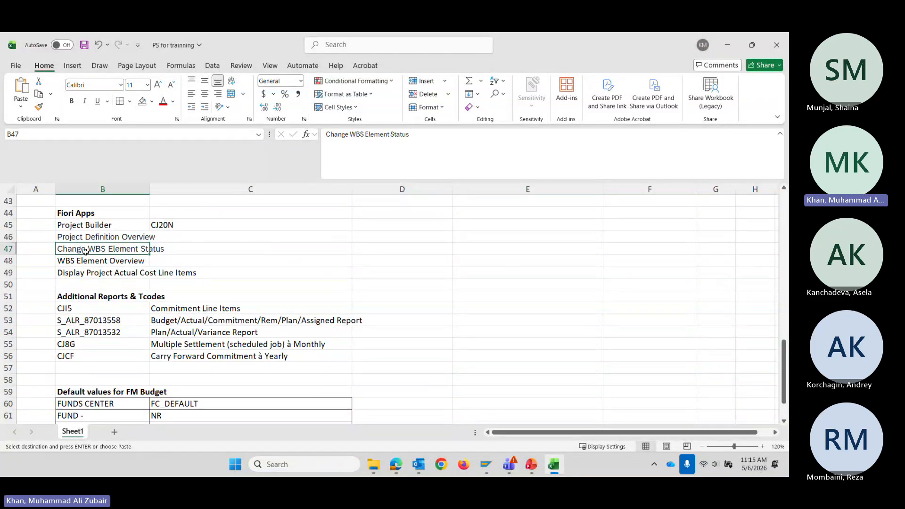
key(Down)
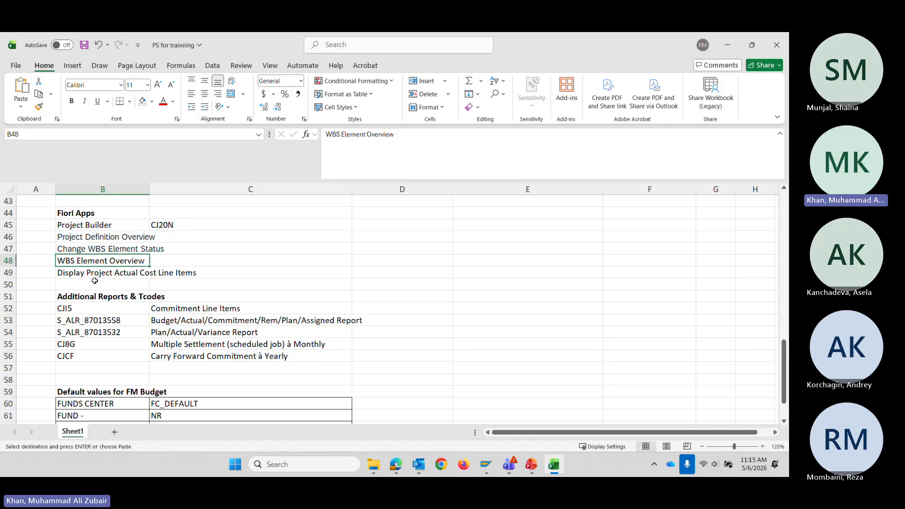
key(alt+Tab)
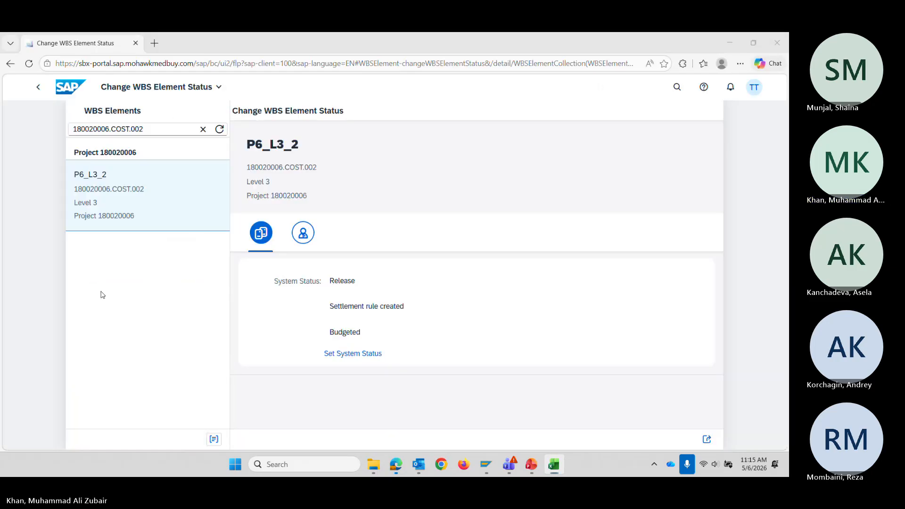
click(675, 88)
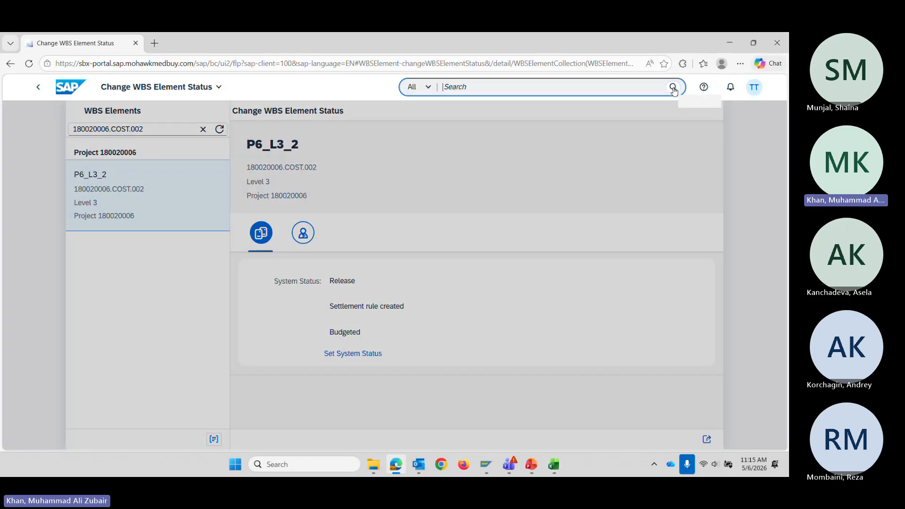
key(ctrl+v)
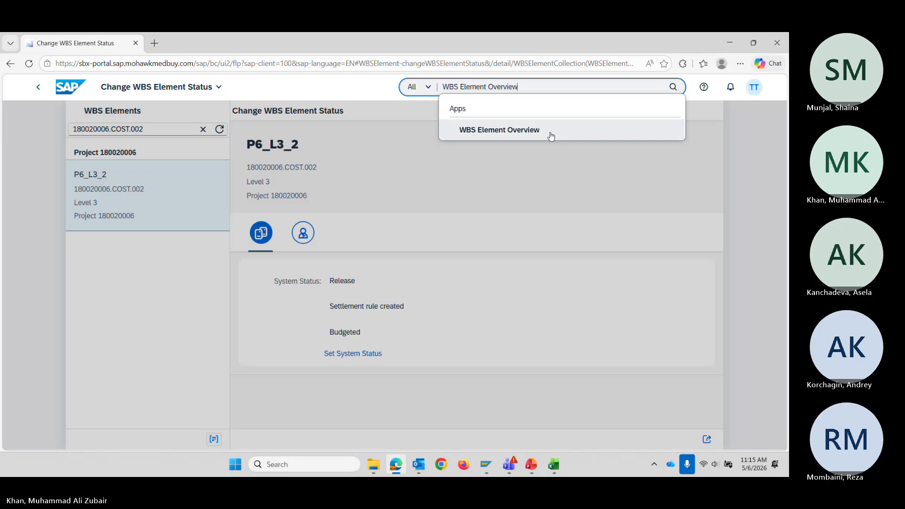
click(542, 134)
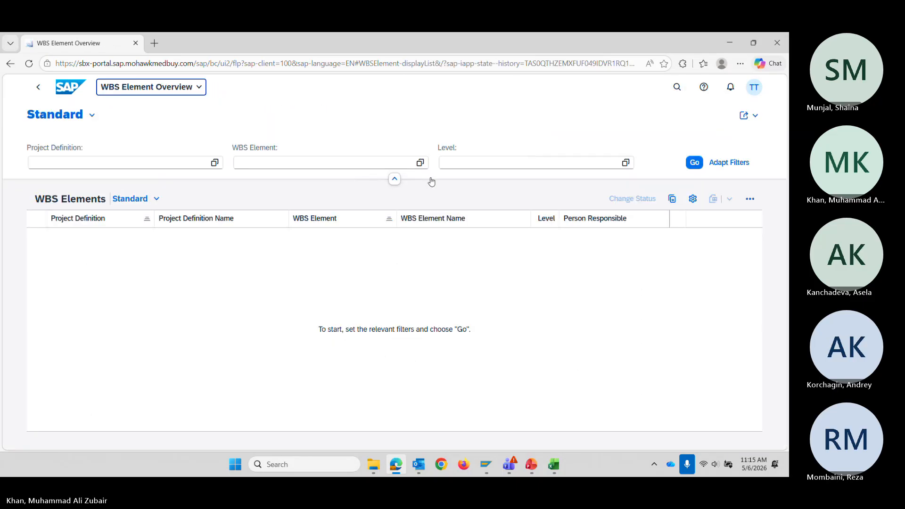
List the WBS elements without a filter and filtered by 180020006.COST.001, copied from cell E5 of the Excel workbook.
click(695, 162)
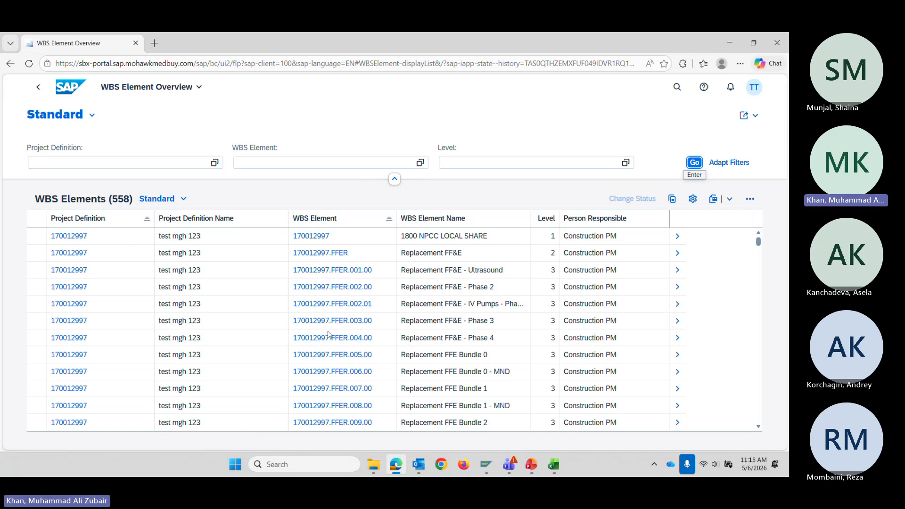
key(alt+Tab)
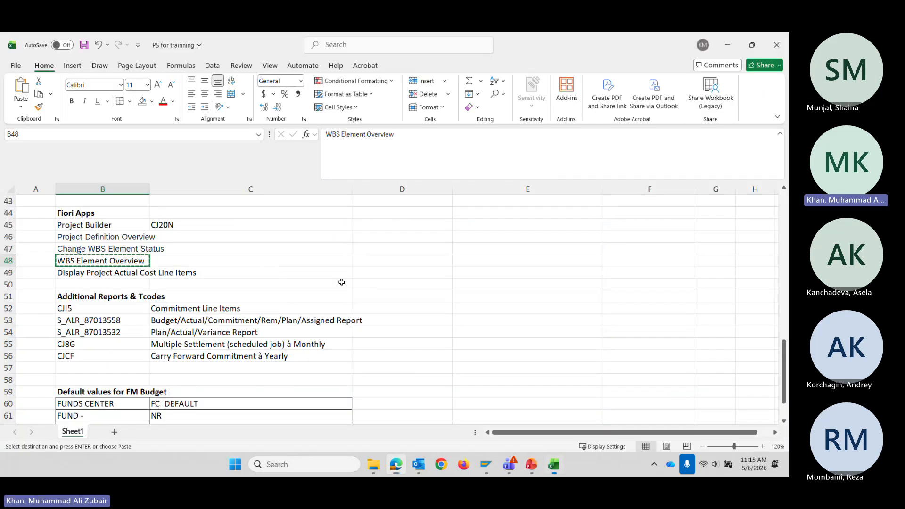
scroll(343, 283, up, 14)
drag(479, 256, 480, 252)
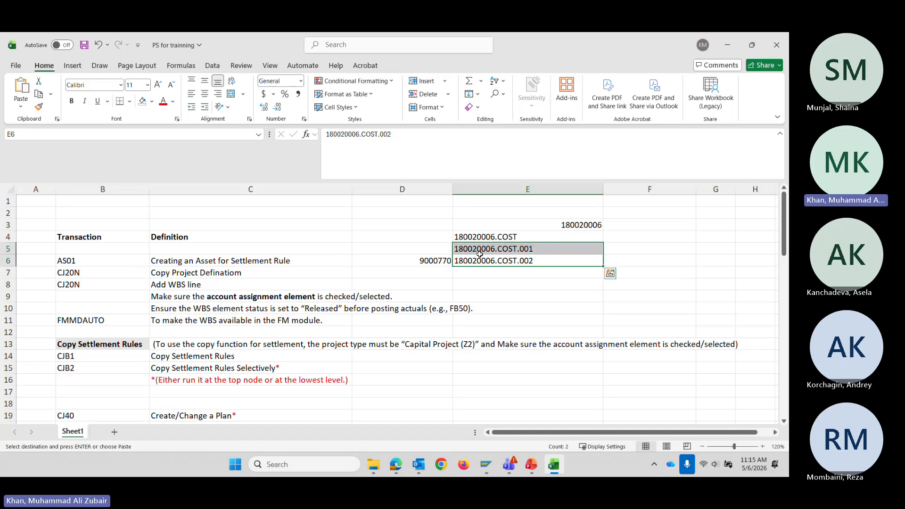
click(481, 250)
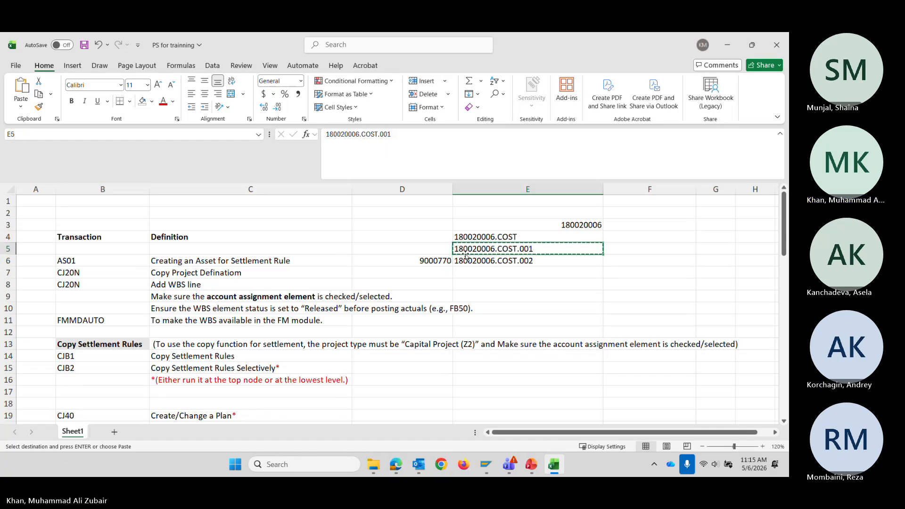
key(alt+Tab)
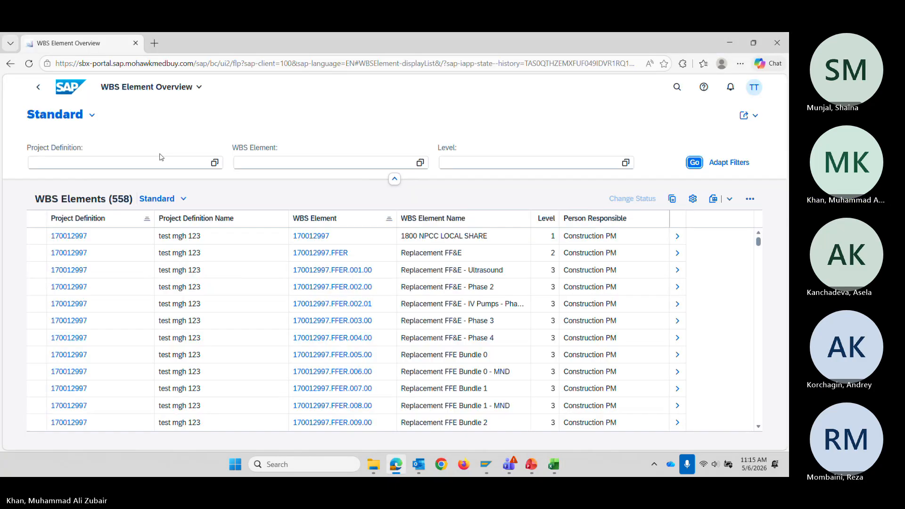
click(272, 163)
key(ctrl+v)
key(Return)
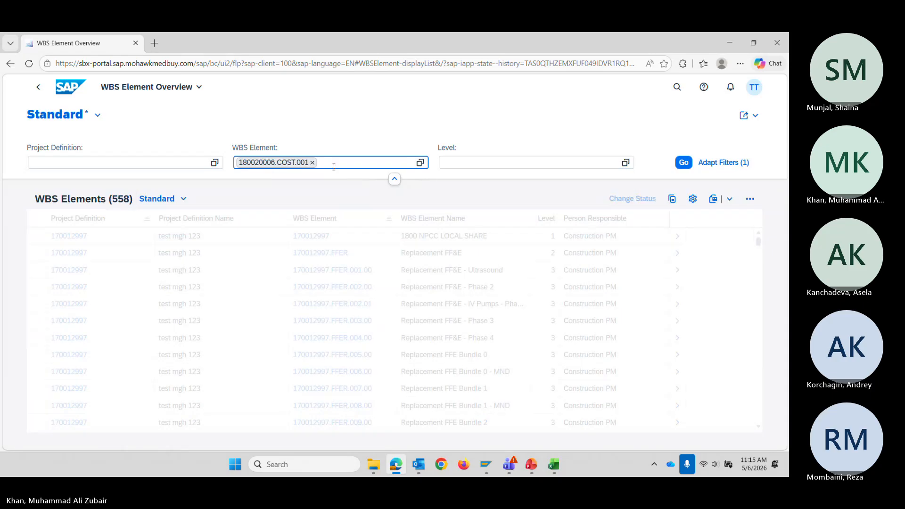
click(684, 163)
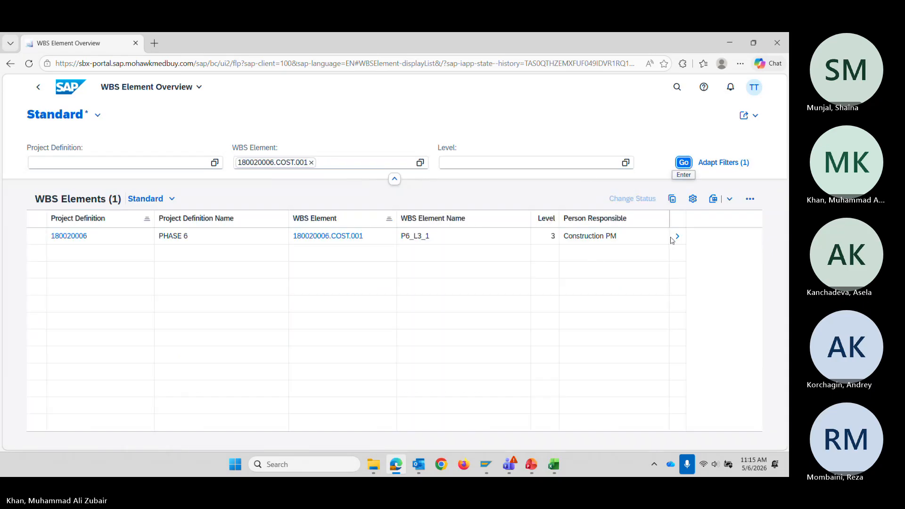
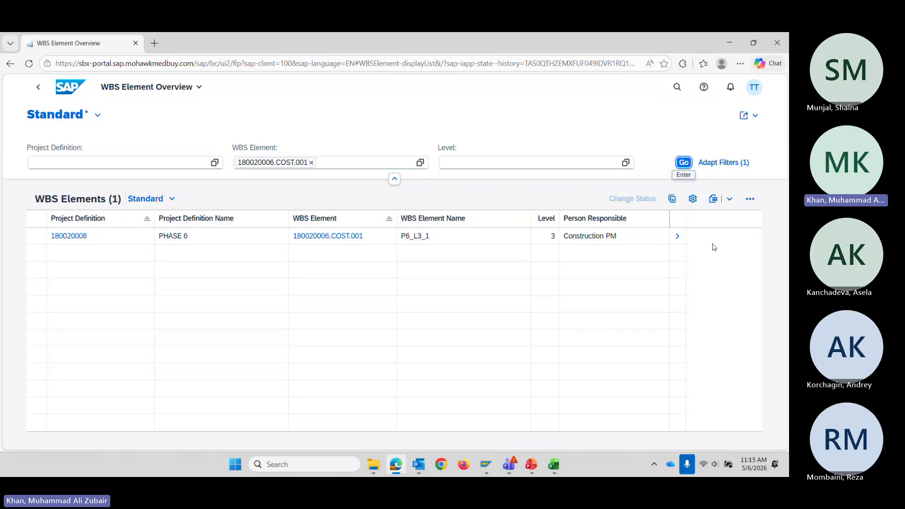
Open the details of WBS element 180020006.COST.001 and review its general information, status, project, milestones, orders, purchase documents, network activities and user fields.
click(677, 237)
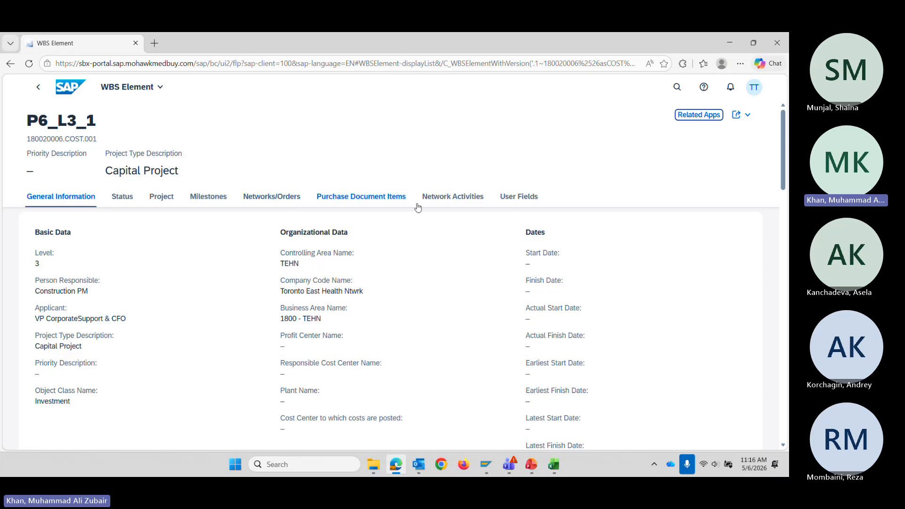
scroll(166, 324, down, 6)
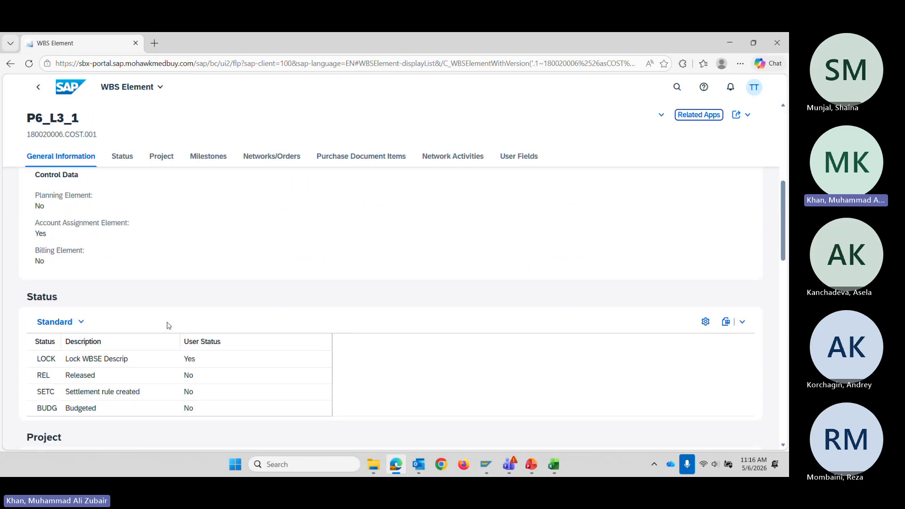
scroll(168, 326, down, 1)
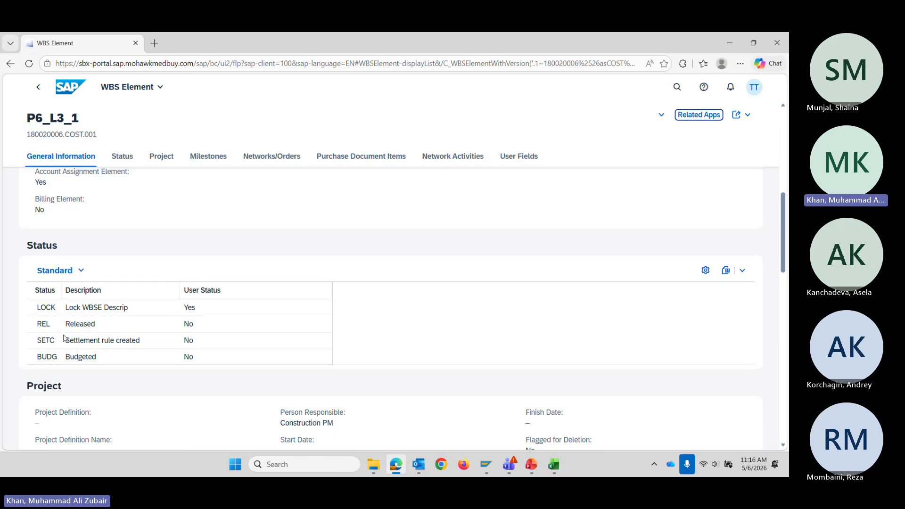
scroll(146, 387, down, 4)
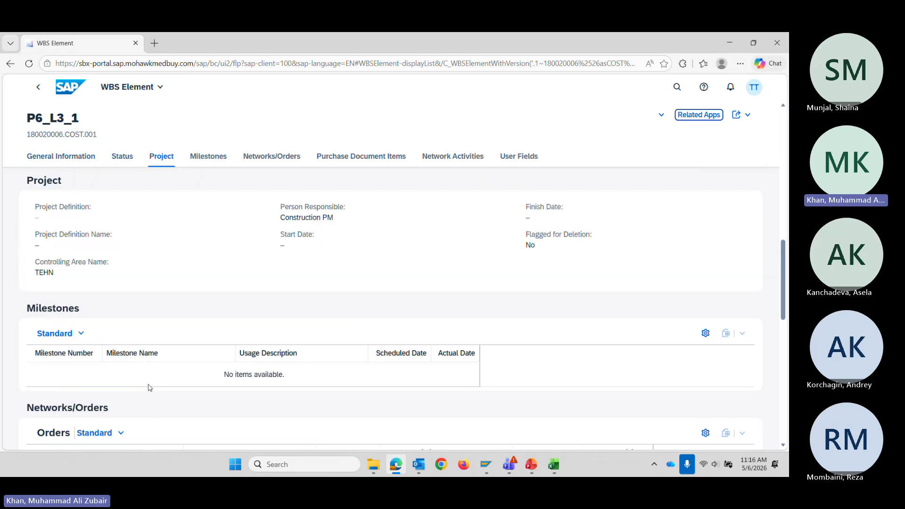
scroll(87, 380, down, 4)
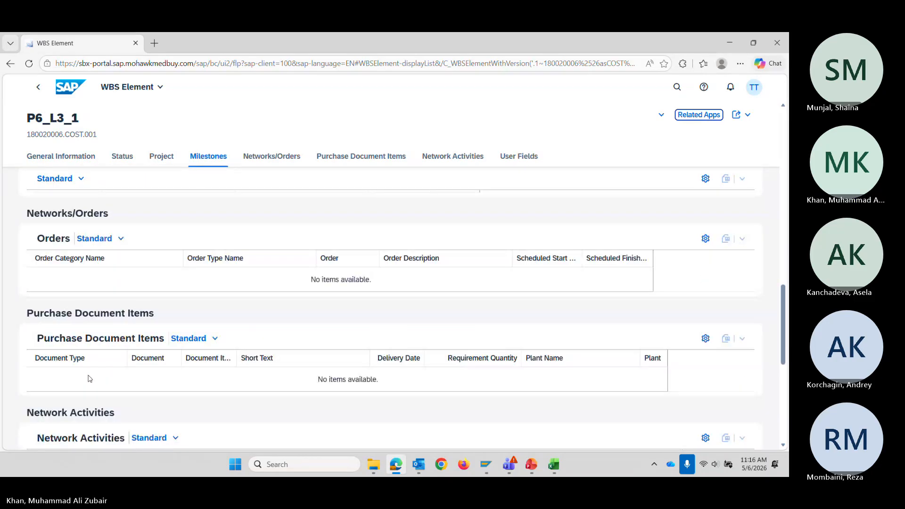
scroll(89, 379, down, 1)
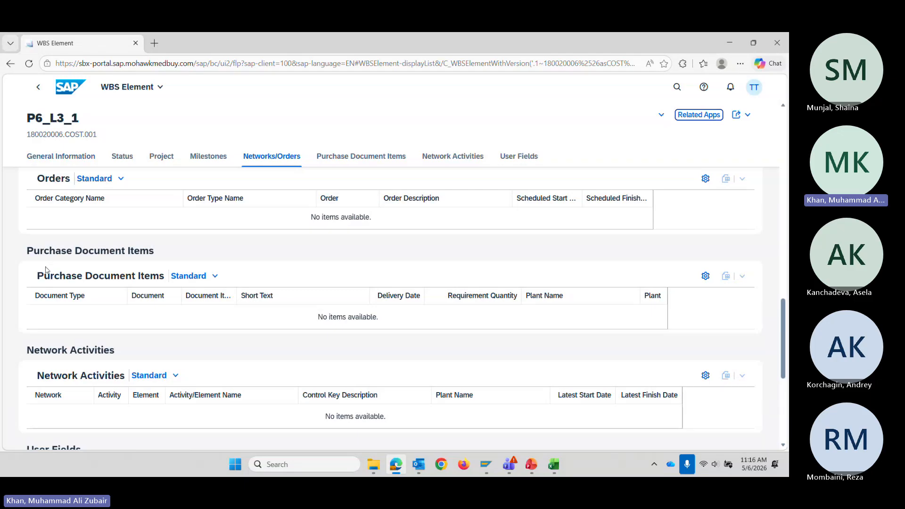
scroll(119, 316, down, 5)
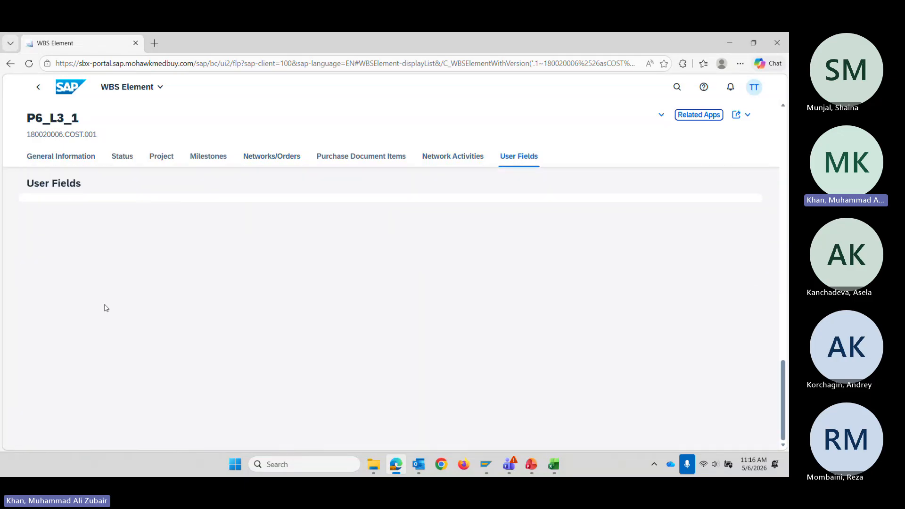
scroll(109, 304, up, 5)
scroll(107, 305, up, 10)
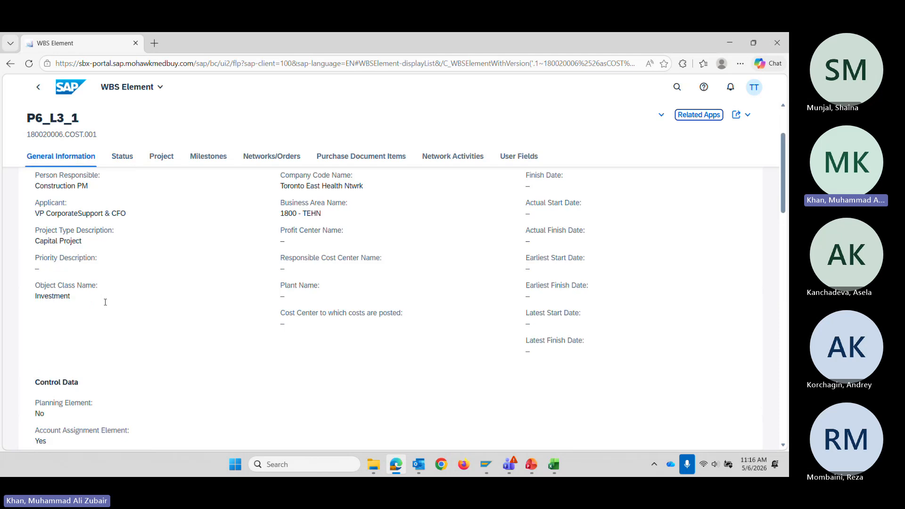
Copy the app name Display Project Actual Cost Line Items from the Excel workbook, search for it in the Fiori launchpad and open the app.
key(alt+Tab)
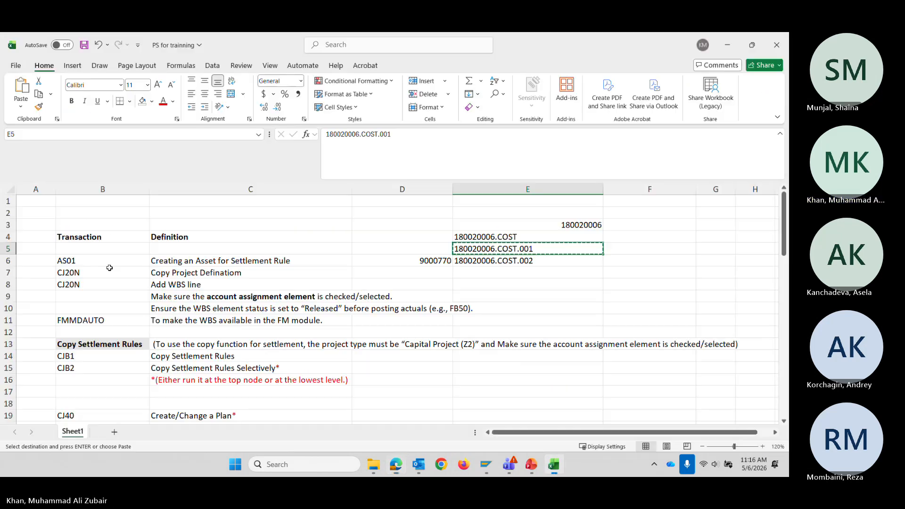
scroll(109, 267, down, 12)
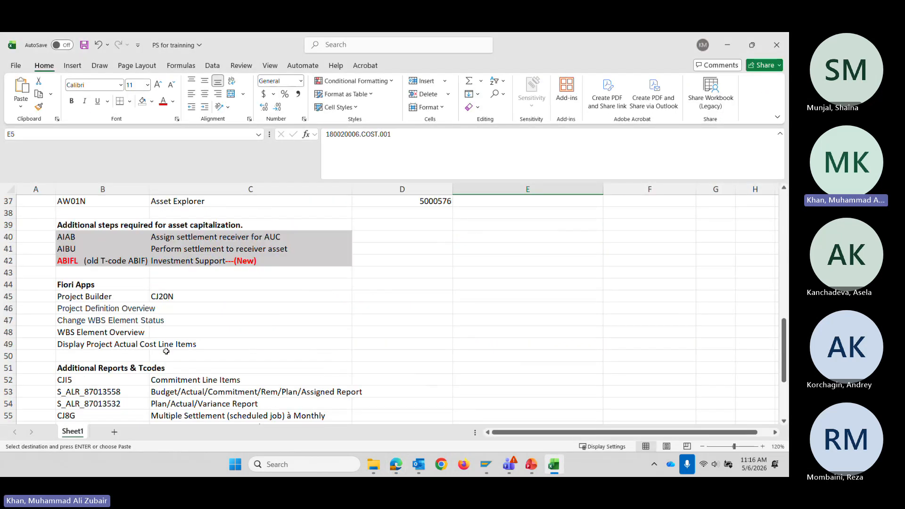
click(78, 348)
key(ctrl+c)
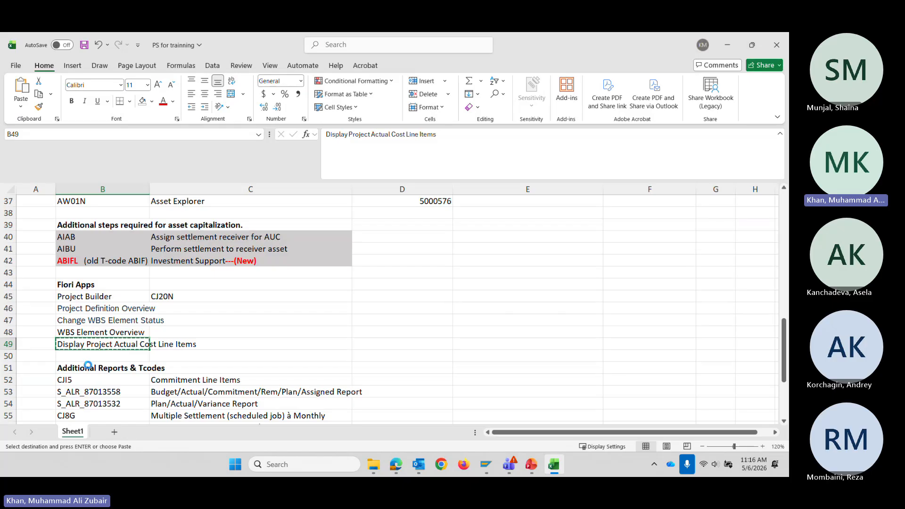
key(alt+Tab)
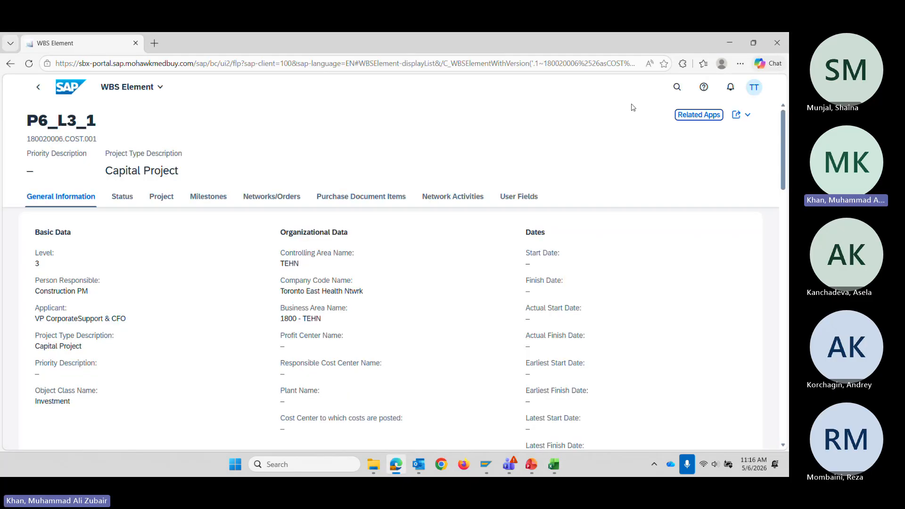
click(677, 87)
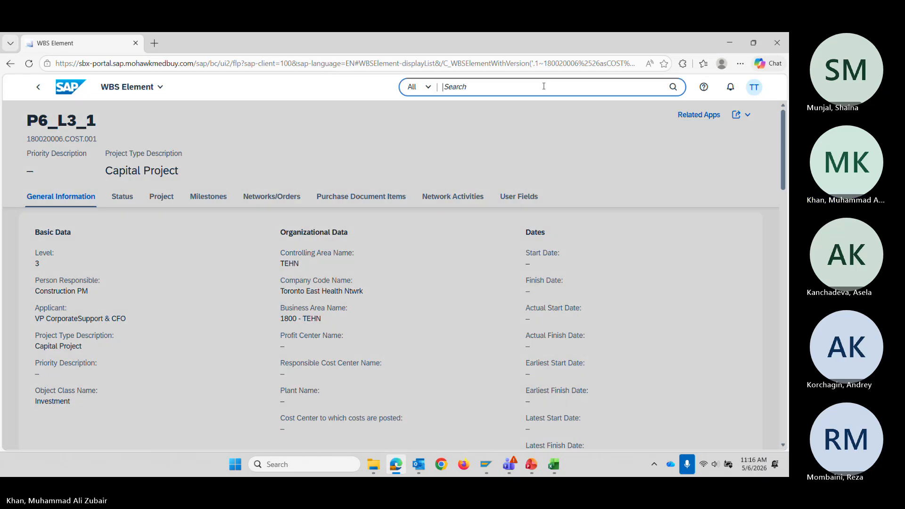
key(ctrl+v)
key(Return)
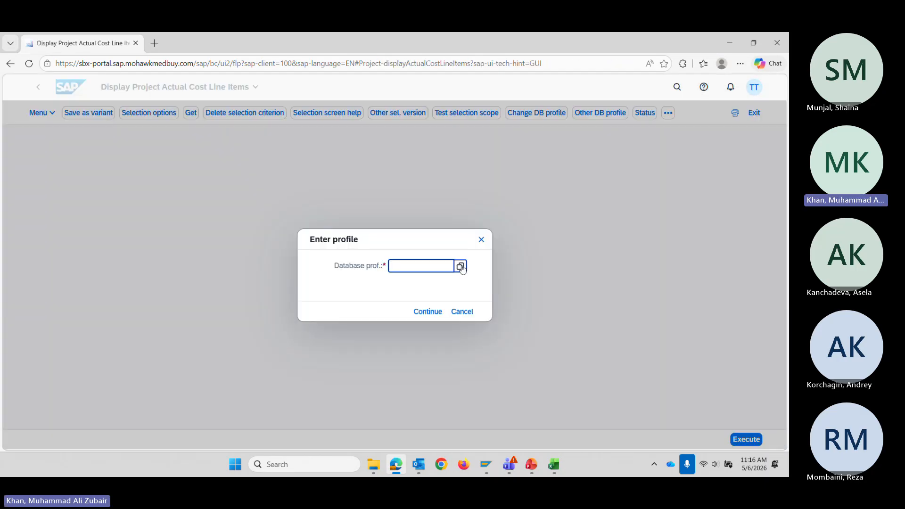
click(462, 266)
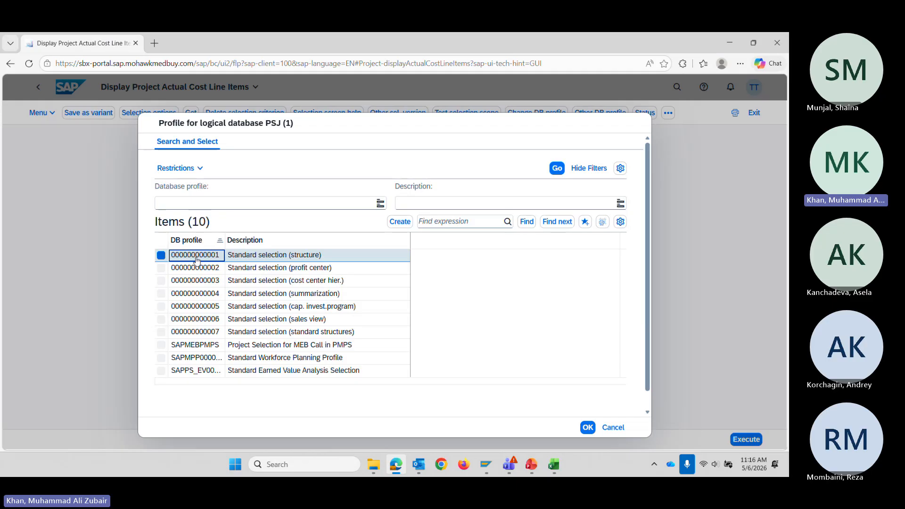
click(197, 259)
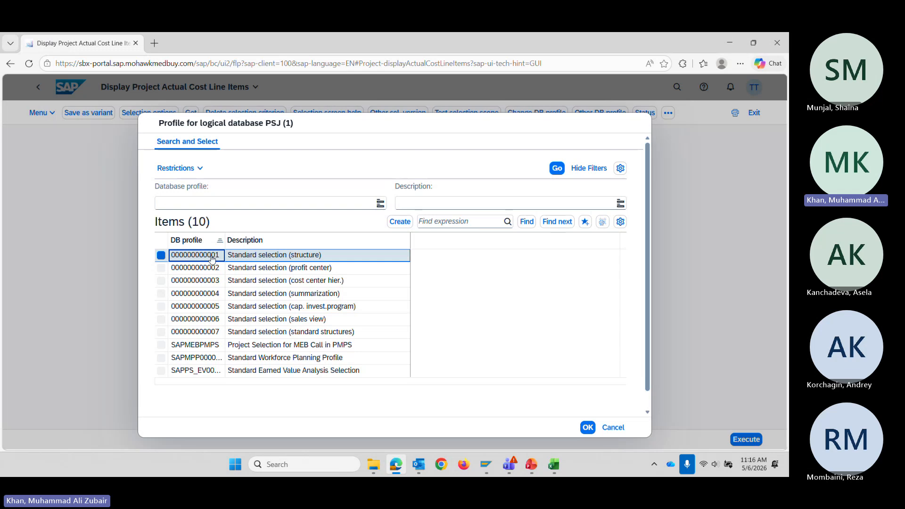
click(588, 428)
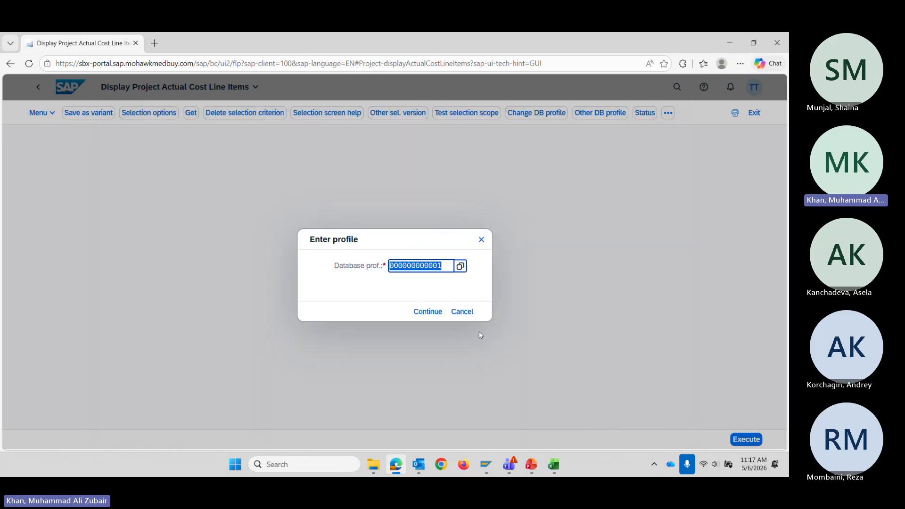
click(429, 314)
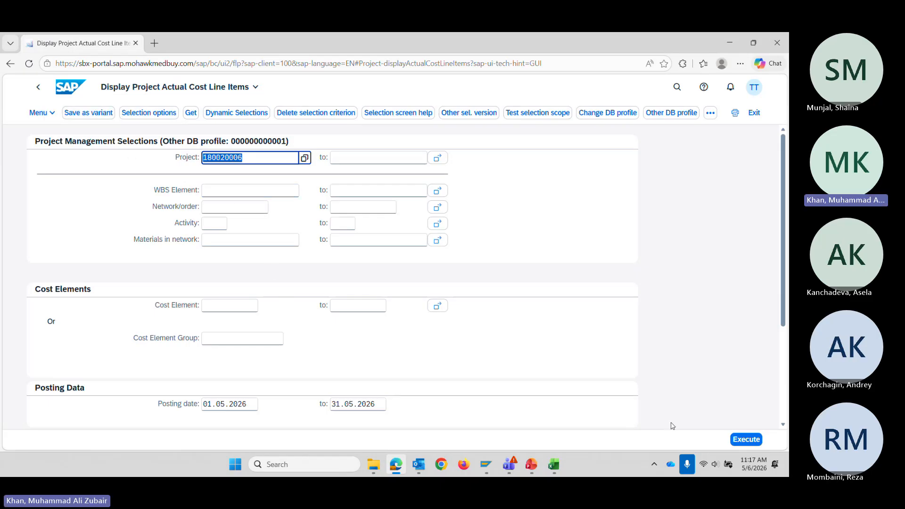
click(747, 439)
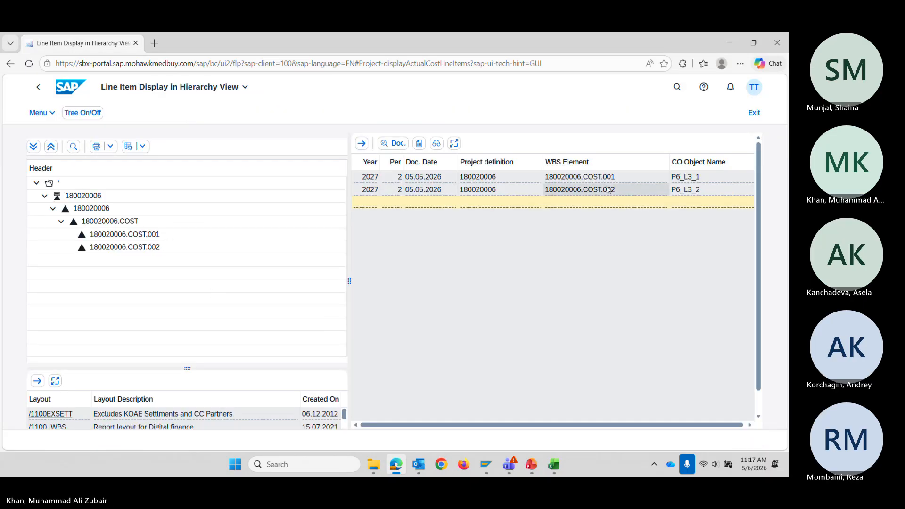
Apply layout /1100_WBS to the actual cost line items, browse the other layouts, and hide and restore the hierarchy tree.
scroll(464, 430, right, 1)
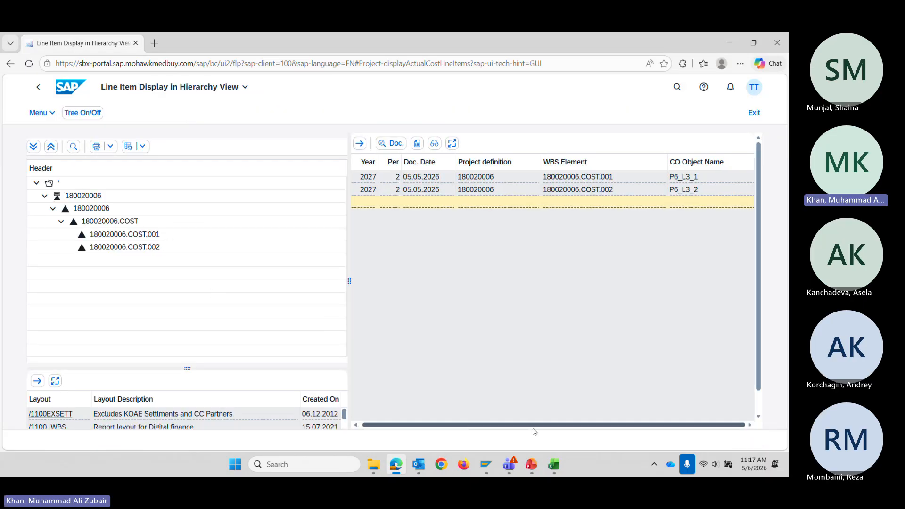
click(574, 179)
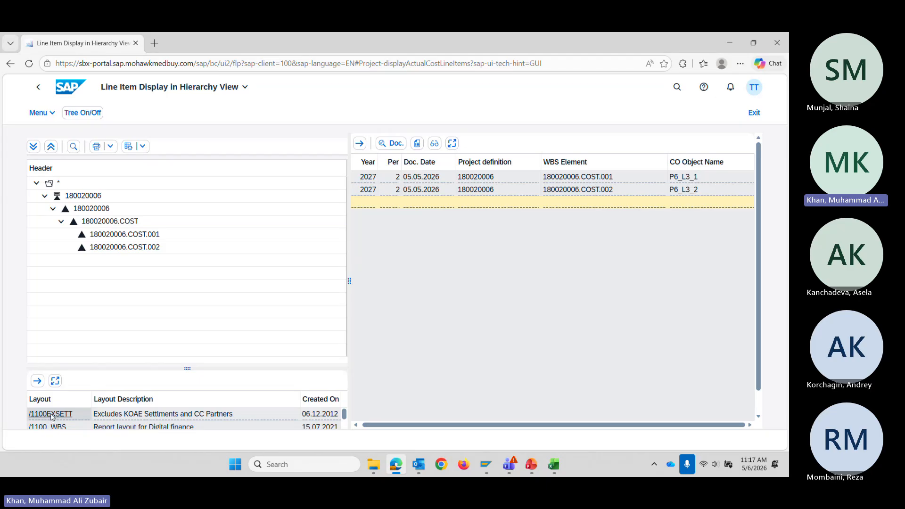
click(52, 427)
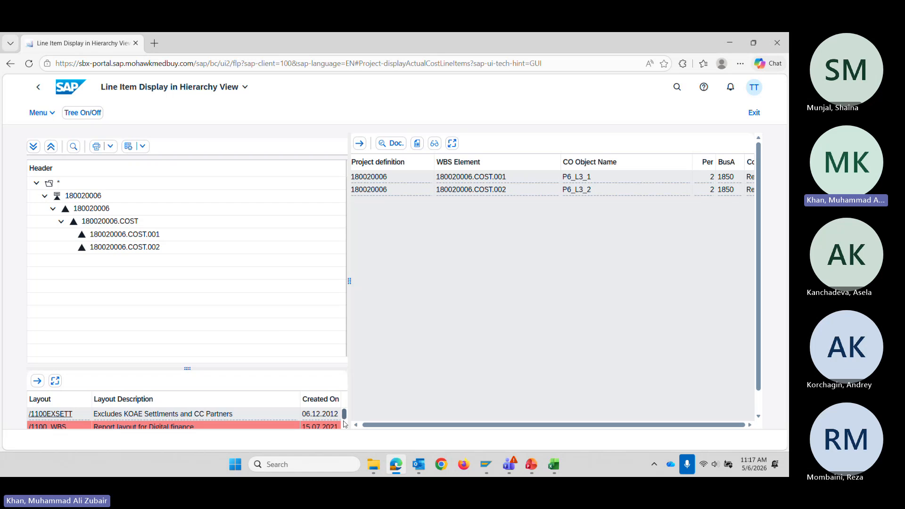
scroll(345, 419, down, 3)
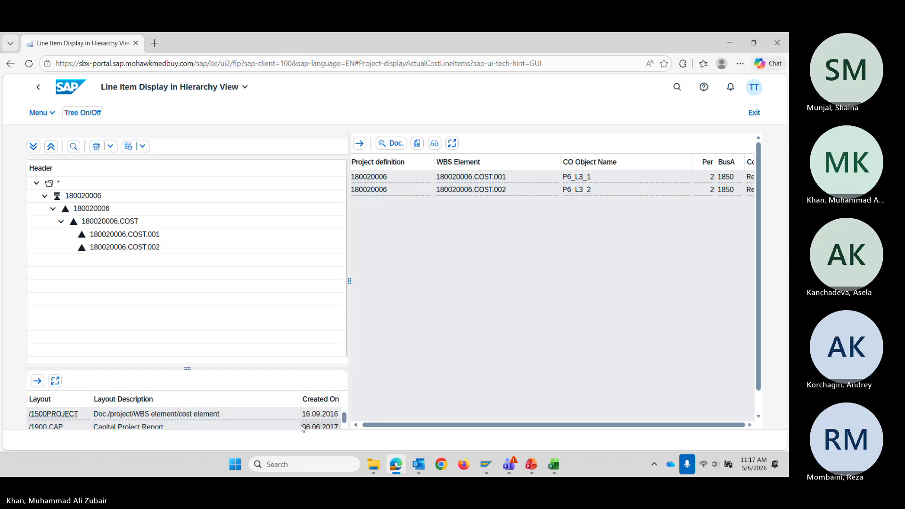
click(111, 416)
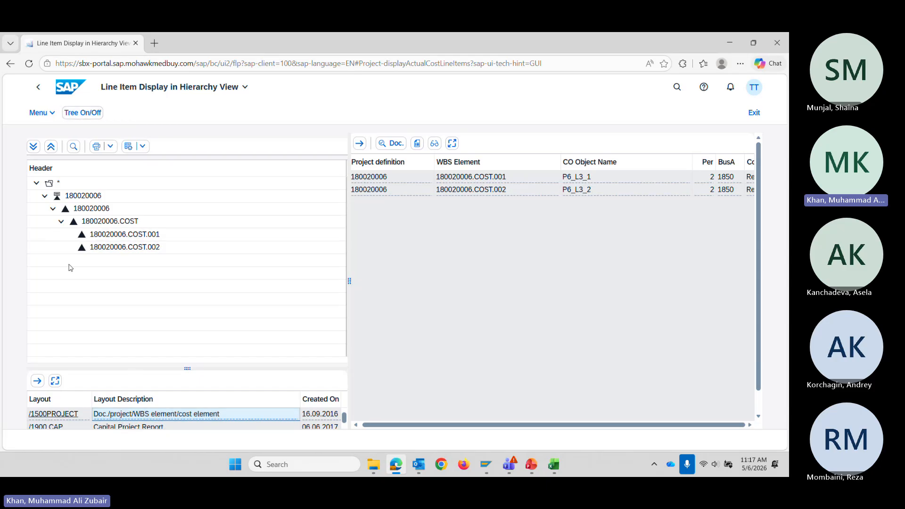
click(80, 116)
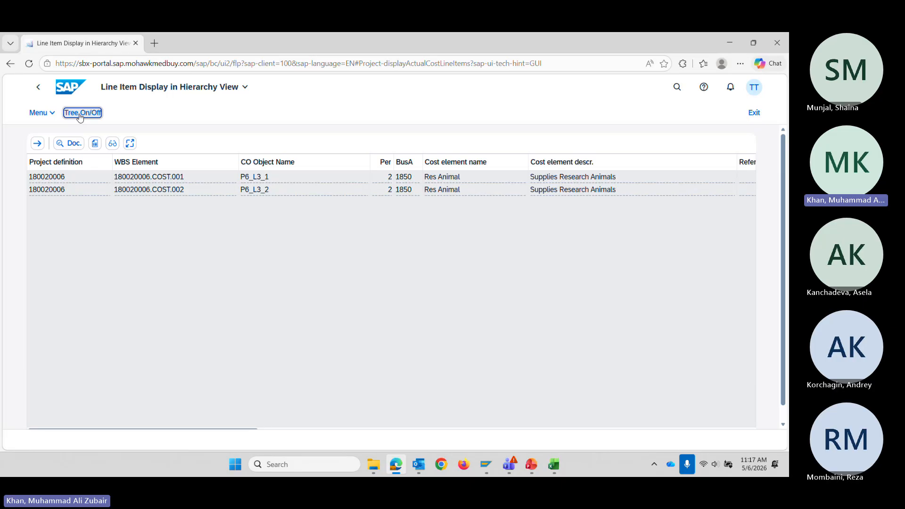
click(80, 116)
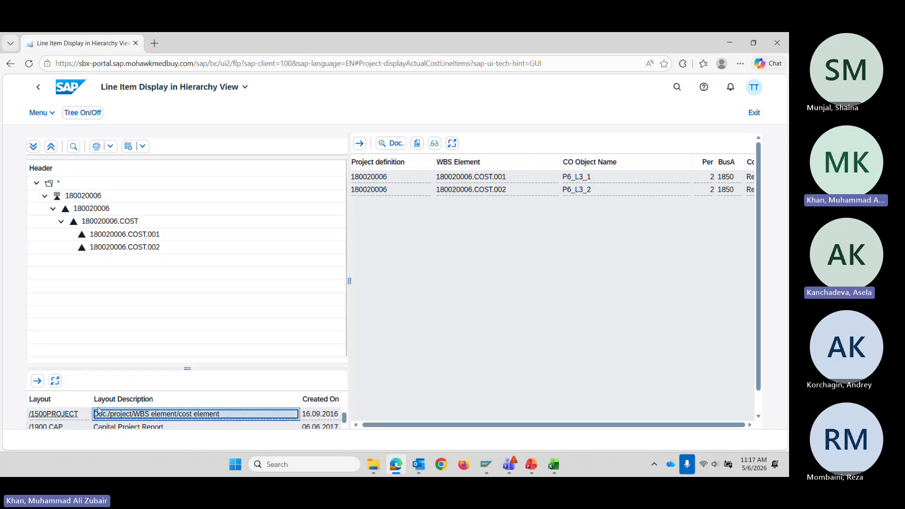
Return to the report's selection screen and look through the available layouts for the Layout setting without choosing one.
click(39, 87)
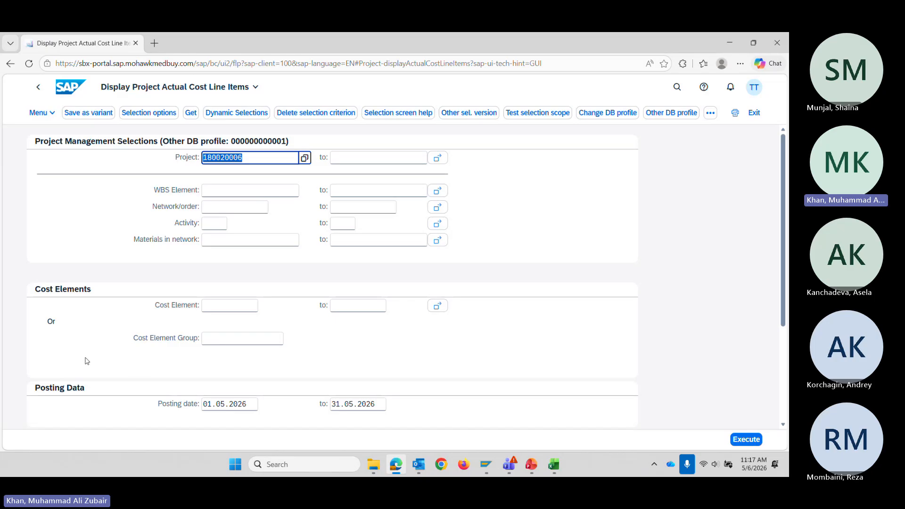
scroll(115, 362, down, 3)
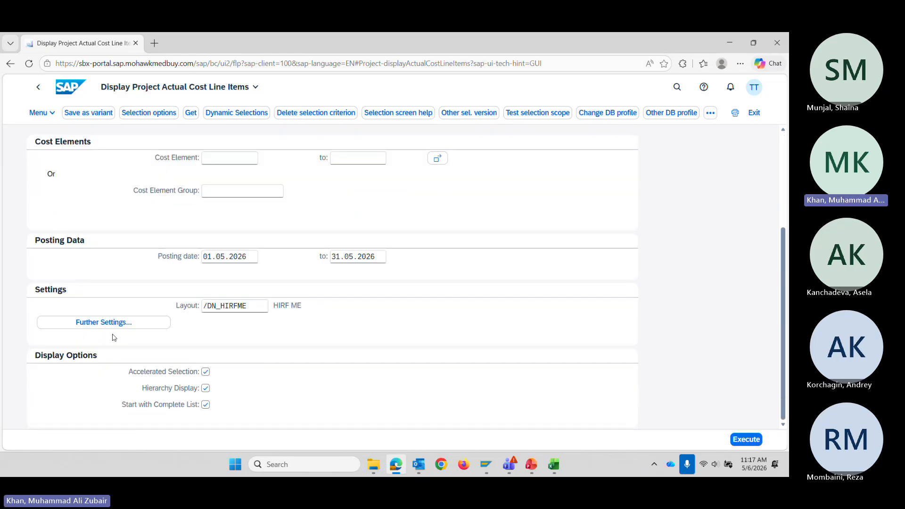
click(245, 312)
click(273, 307)
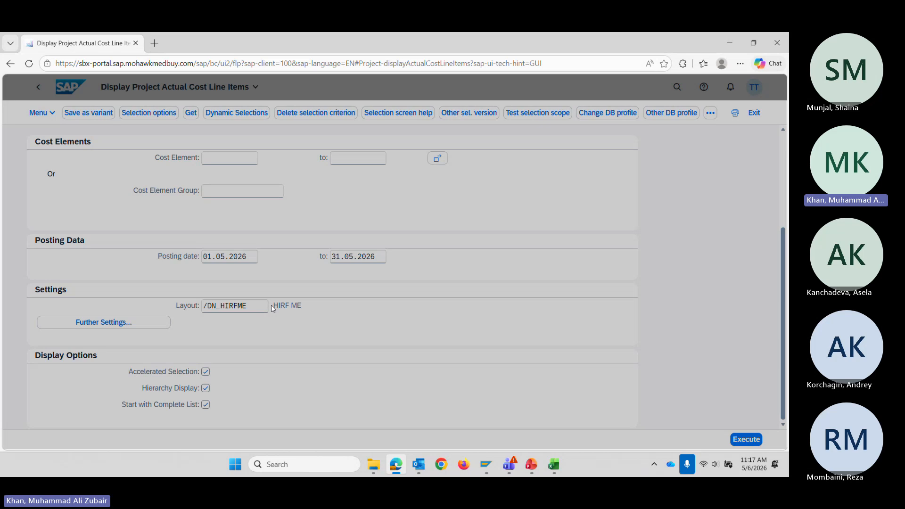
scroll(240, 354, down, 5)
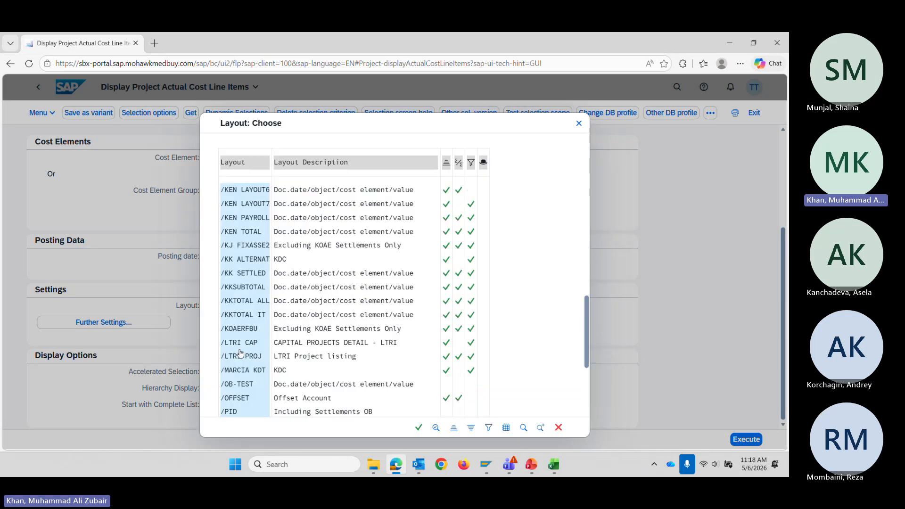
scroll(242, 358, down, 1)
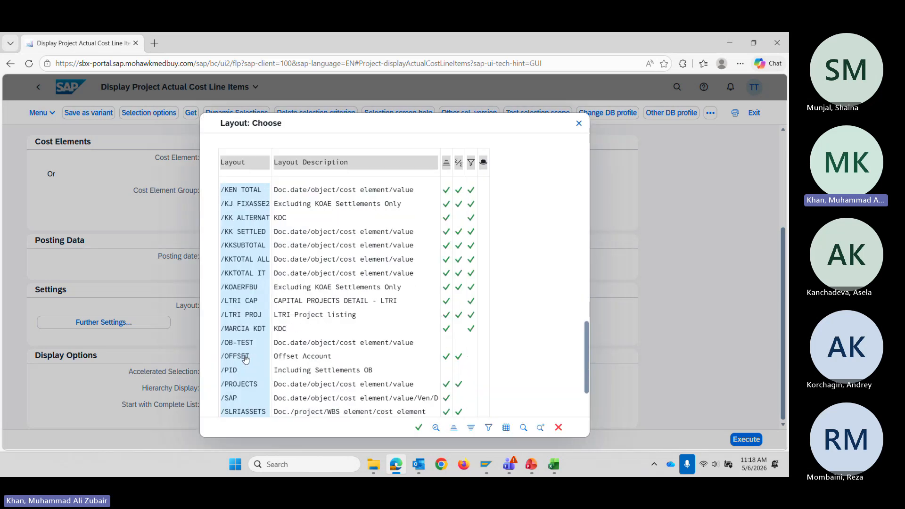
scroll(245, 360, down, 3)
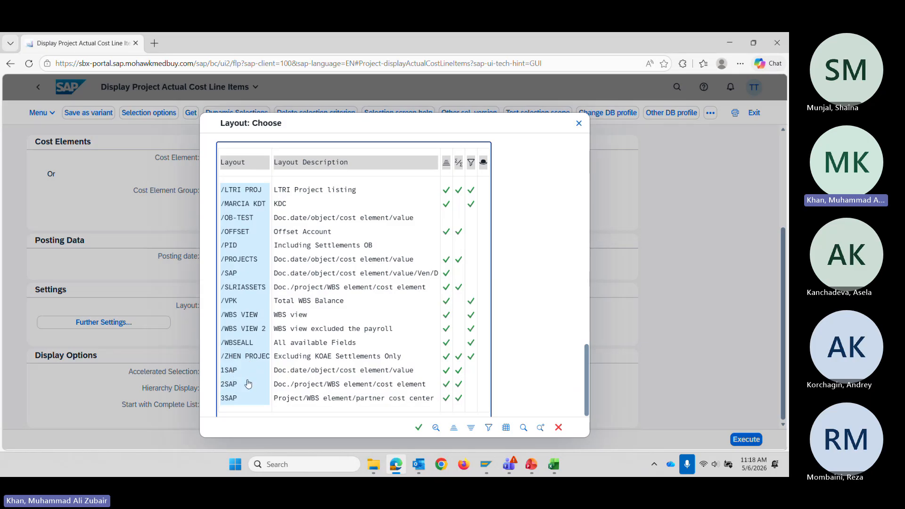
scroll(247, 384, up, 1)
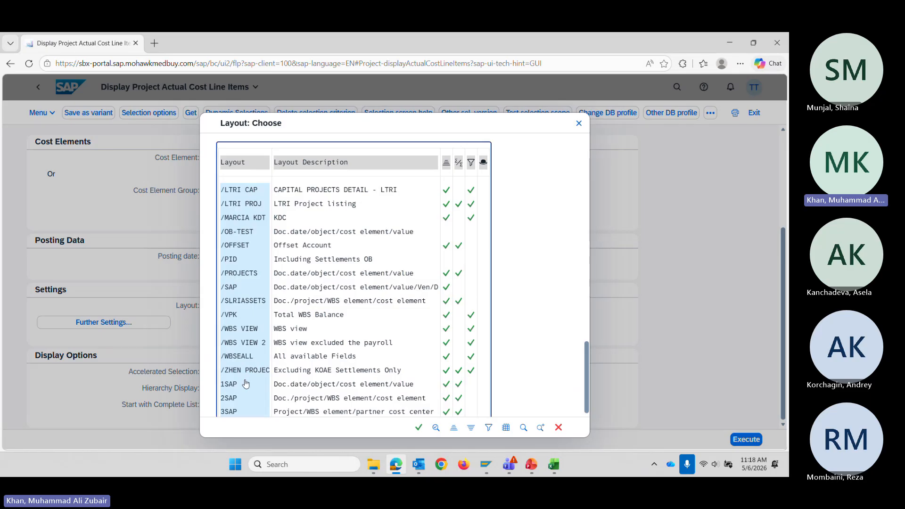
scroll(246, 383, up, 10)
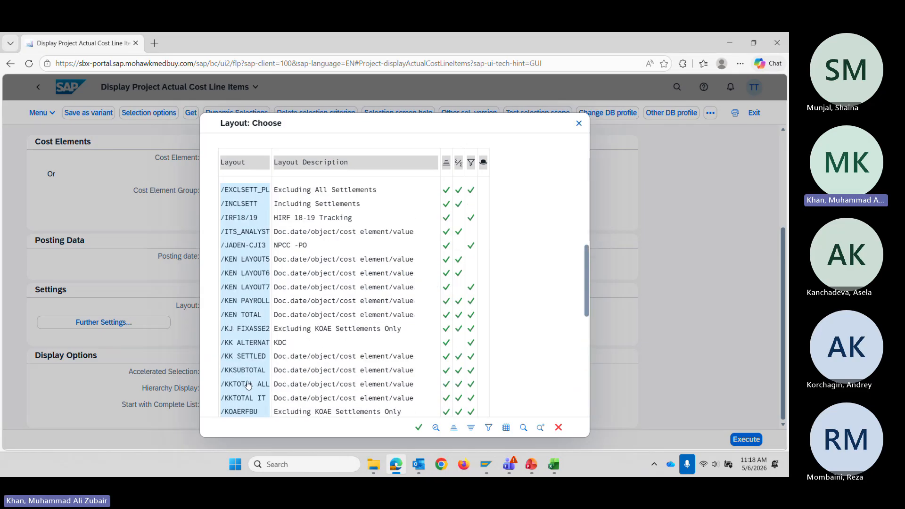
scroll(247, 306, up, 5)
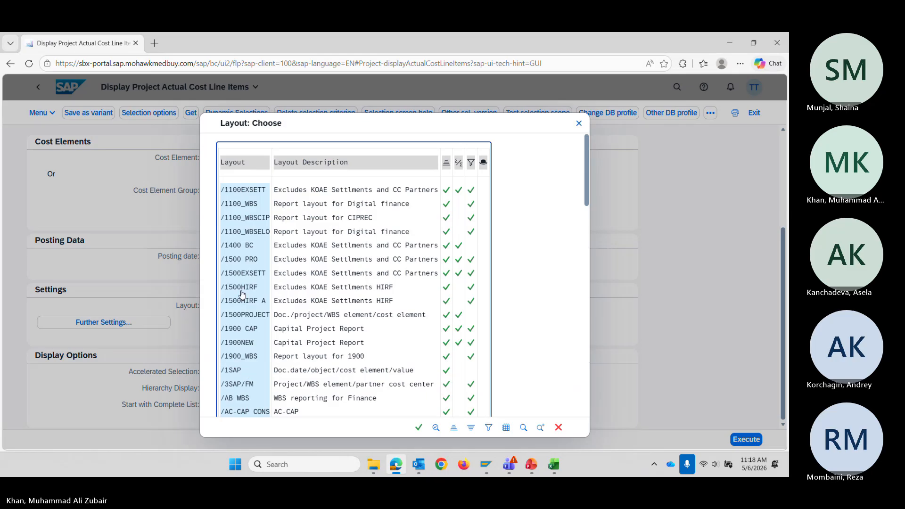
scroll(247, 348, up, 1)
scroll(248, 349, up, 5)
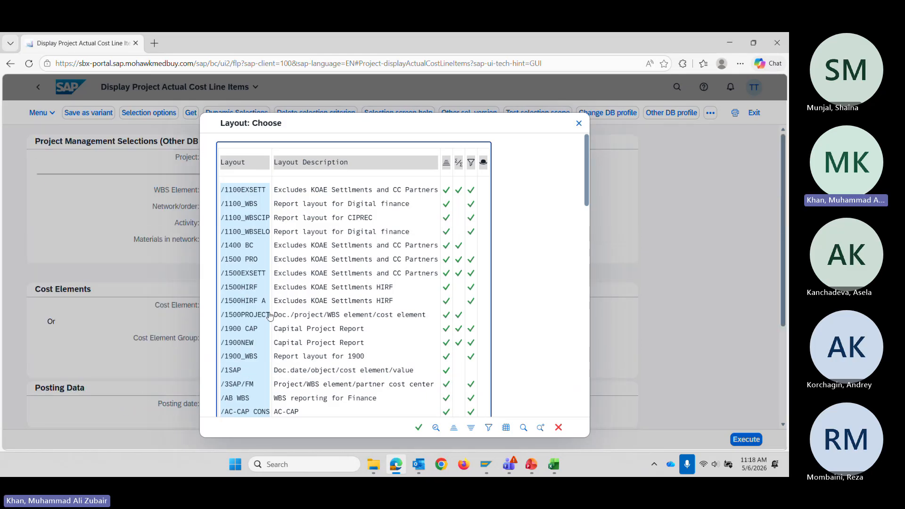
click(559, 428)
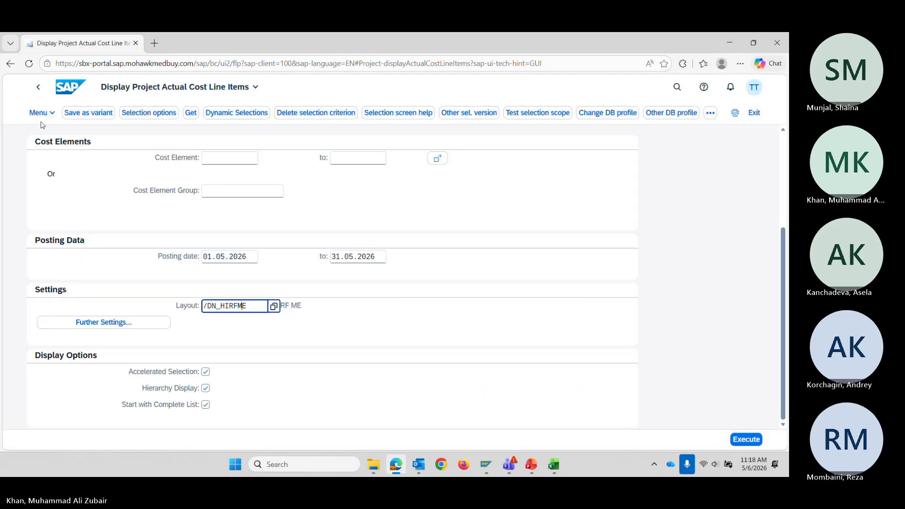
Leave the actual cost line item app and switch to the Excel workbook, at the start of its transaction list.
click(37, 88)
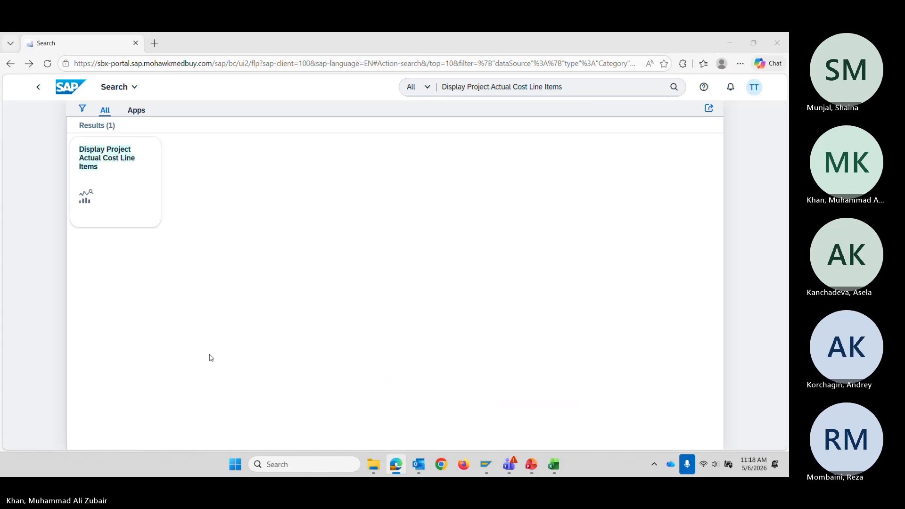
key(alt+Tab)
scroll(114, 345, up, 12)
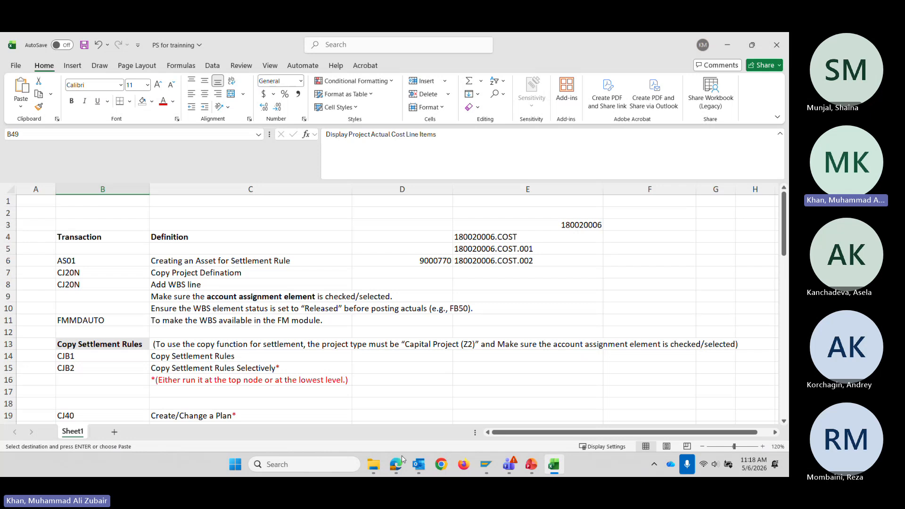
Switch to the Asset Explorer session in SAP GUI and close it.
mouse_move(399, 473)
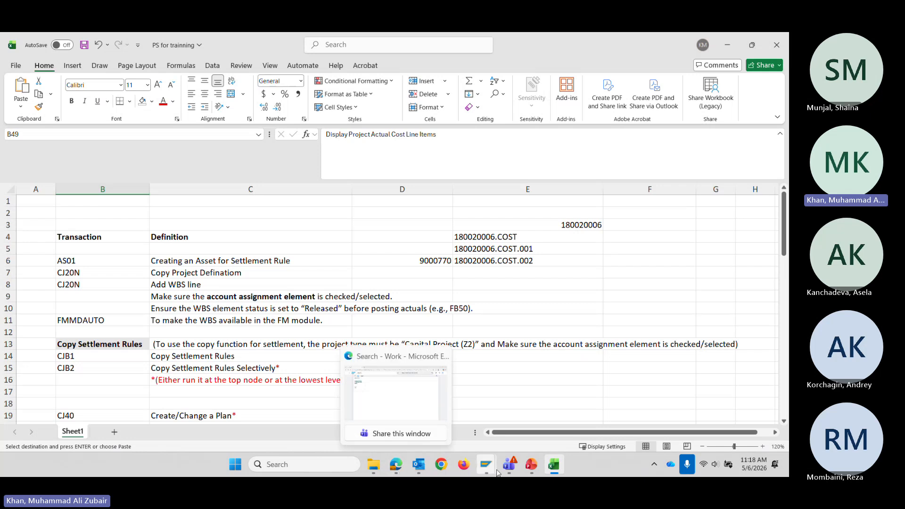
mouse_move(486, 471)
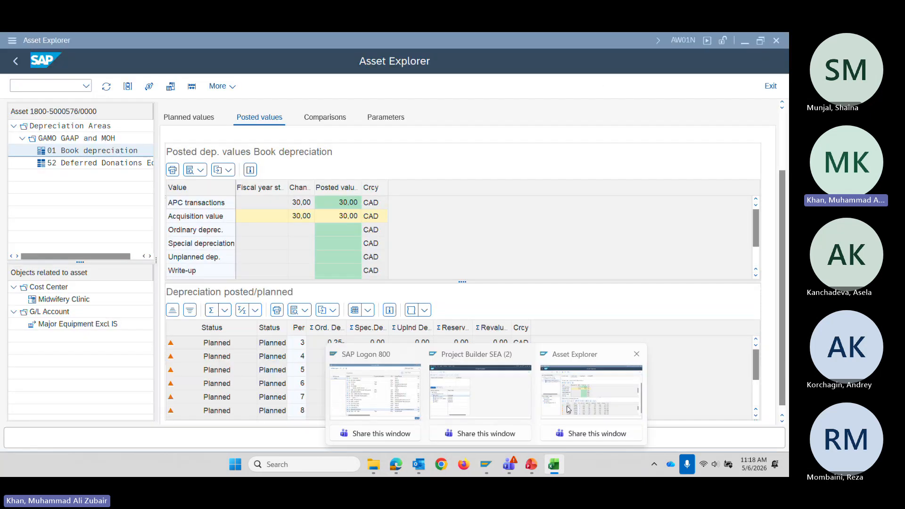
click(568, 410)
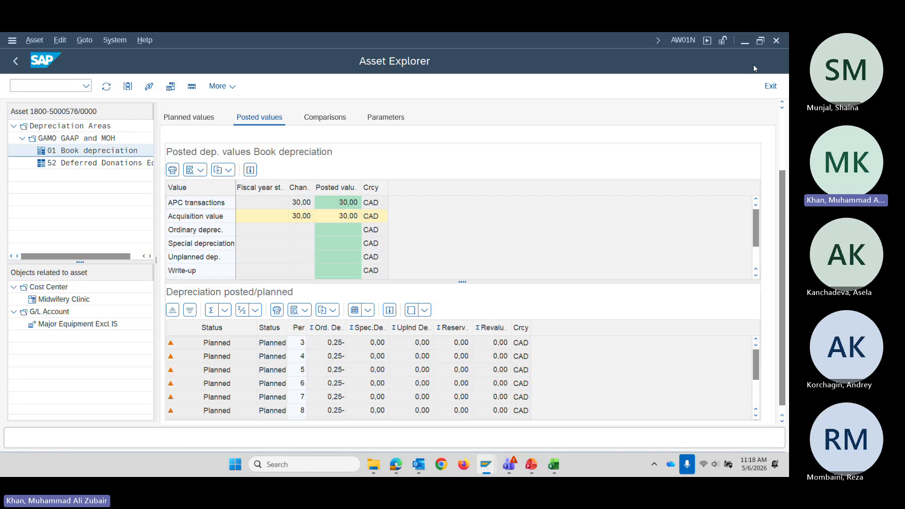
click(776, 40)
Switch to Project Builder, open project 180020006, expand its structure and view WBS elements P6_L3_1 and P6_L3_2.
mouse_move(488, 466)
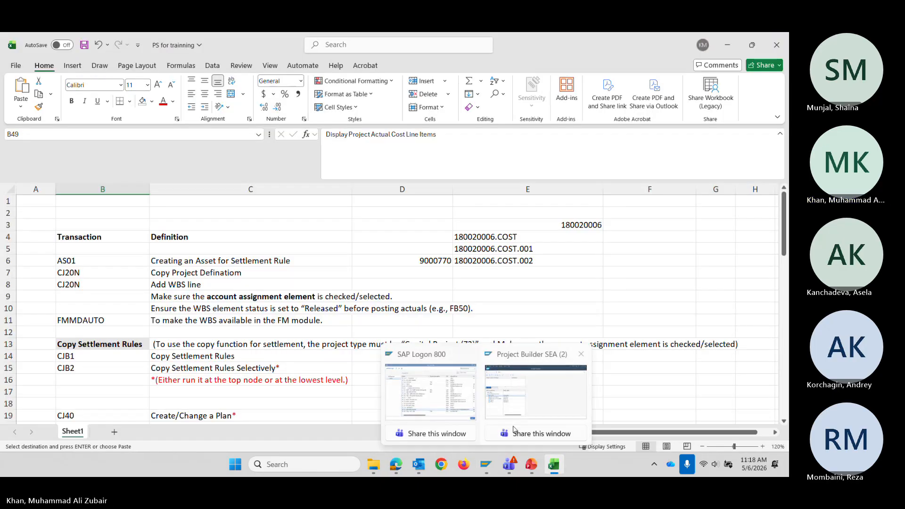
click(520, 399)
double_click(57, 267)
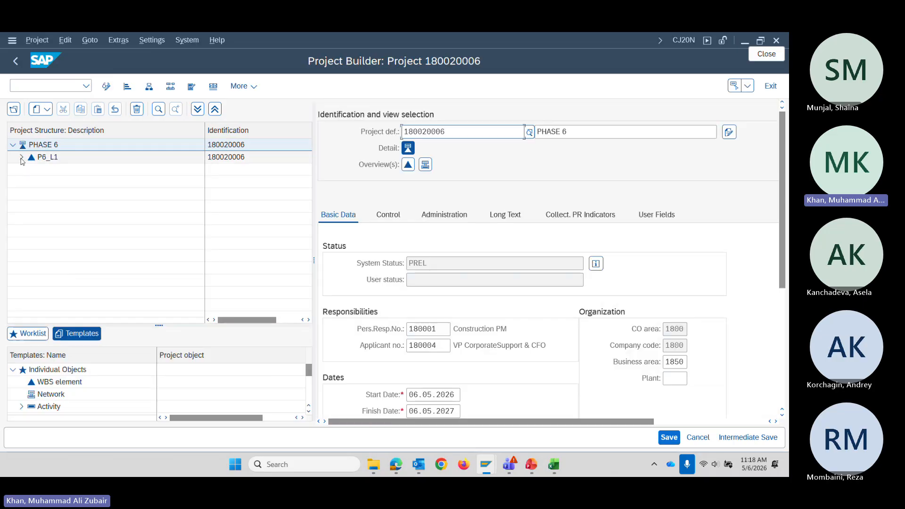
click(21, 158)
click(30, 170)
click(85, 182)
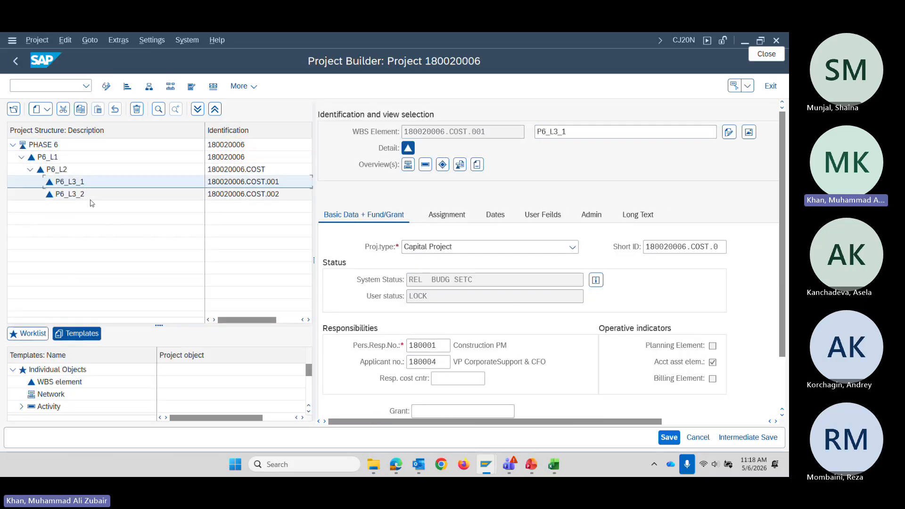
click(91, 196)
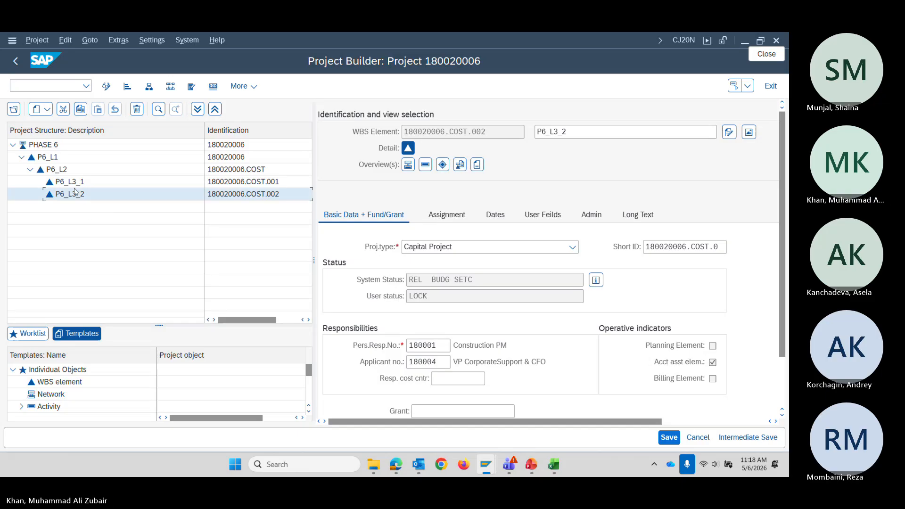
Review the basic data and control settings of the PHASE 6 project definition.
click(55, 148)
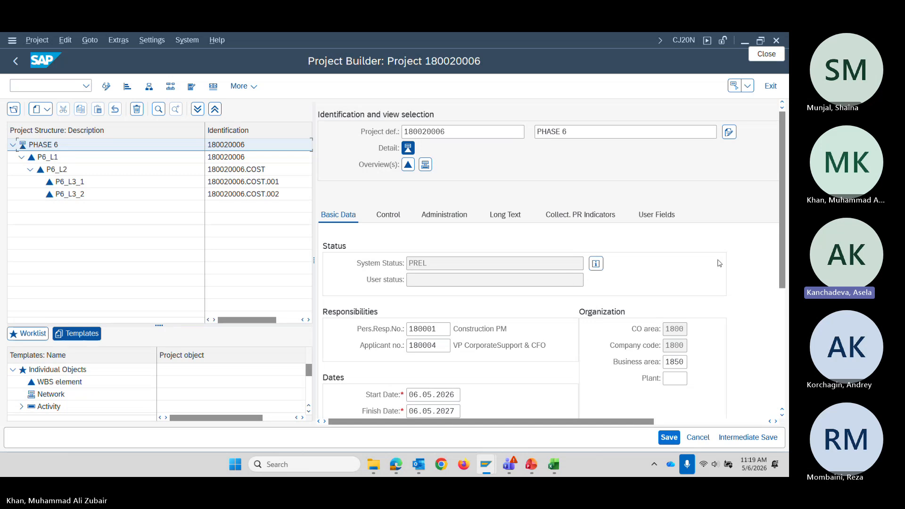
mouse_move(783, 240)
mouse_down()
mouse_move(787, 336)
mouse_move(786, 236)
mouse_up()
click(389, 217)
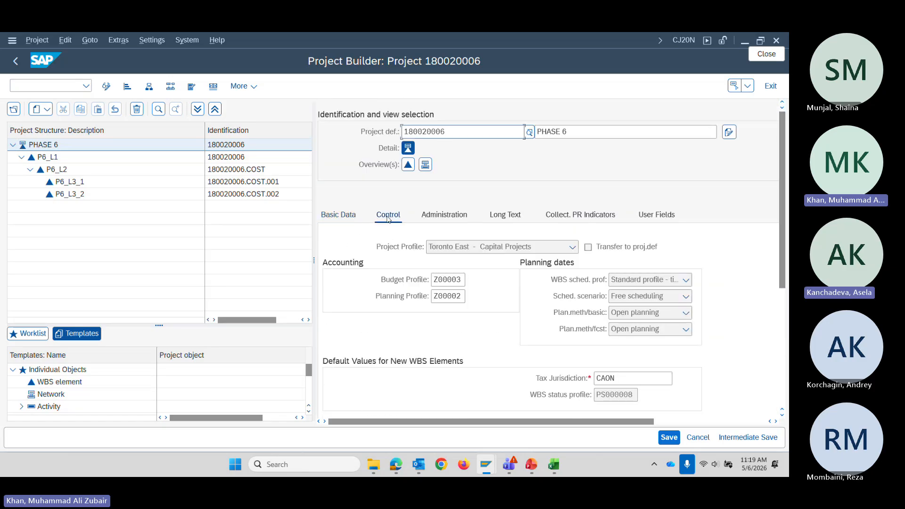
mouse_move(778, 220)
mouse_down()
mouse_move(781, 318)
mouse_move(781, 218)
mouse_up()
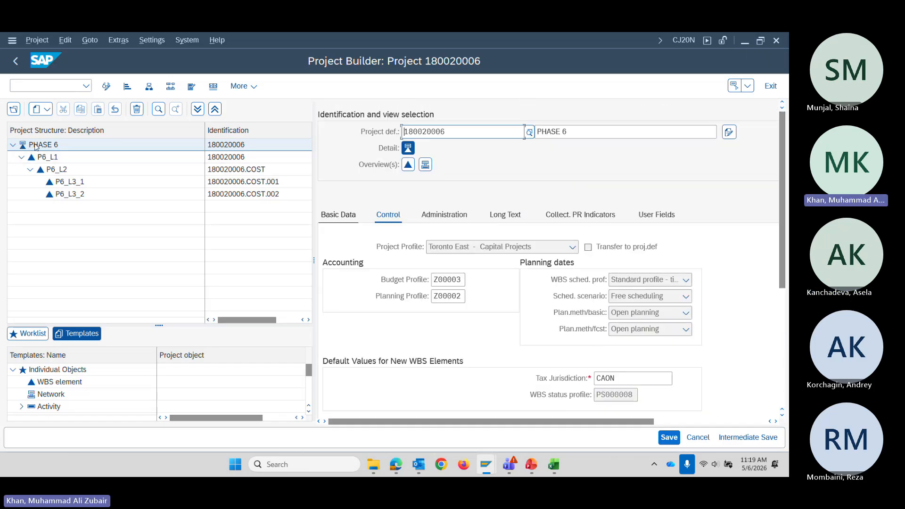
Review the basic data of WBS element P6_L3_1, including its Grant and Sponsored Program fields.
click(67, 183)
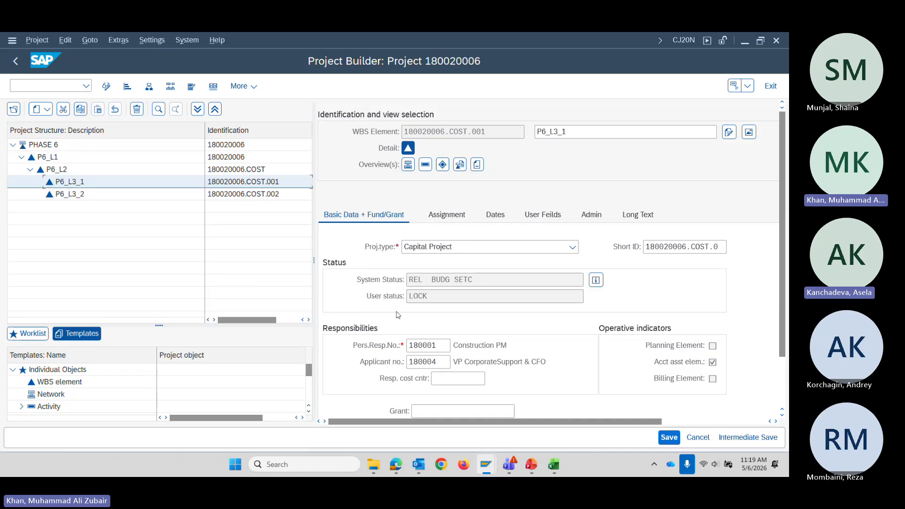
scroll(491, 342, down, 3)
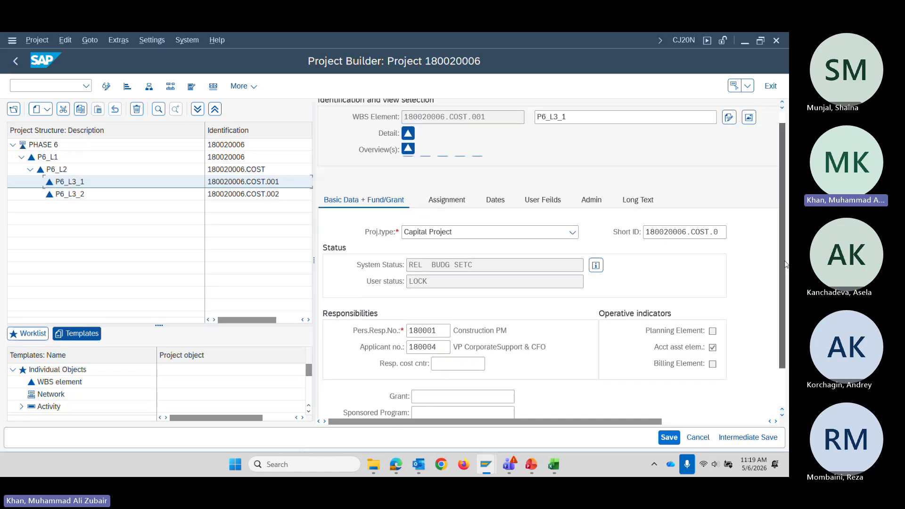
click(424, 347)
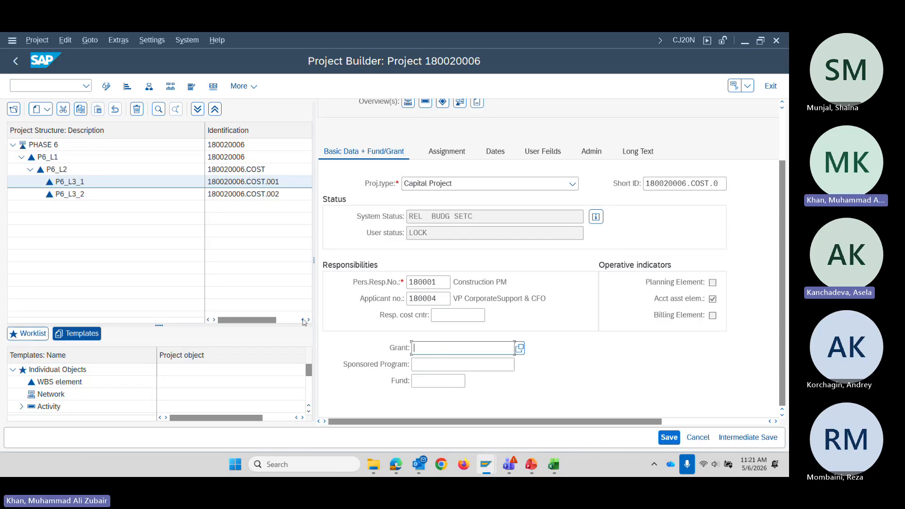
click(430, 365)
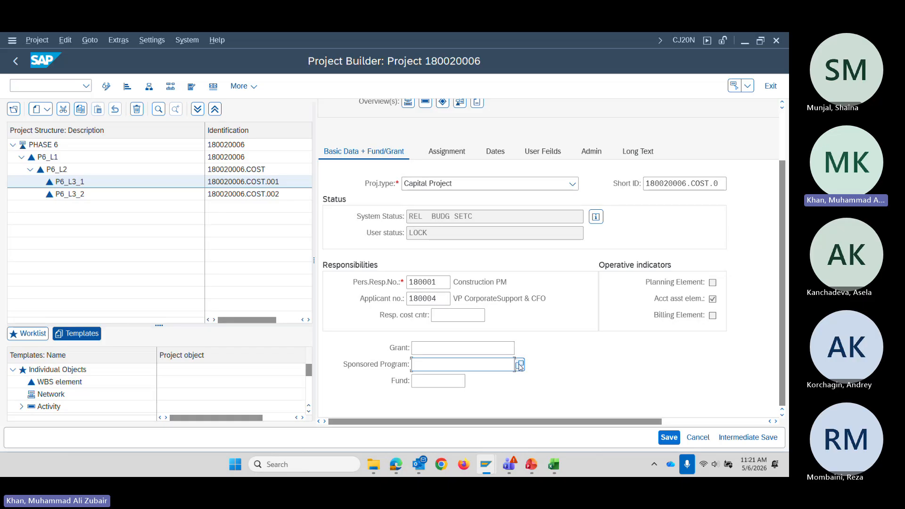
click(459, 348)
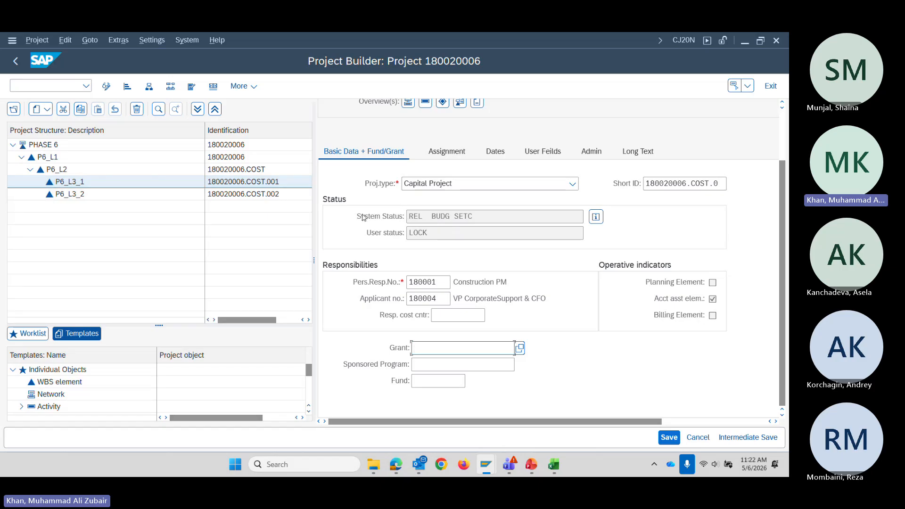
Set the status of WBS element P6_L3_1 to technically complete.
click(70, 193)
click(47, 145)
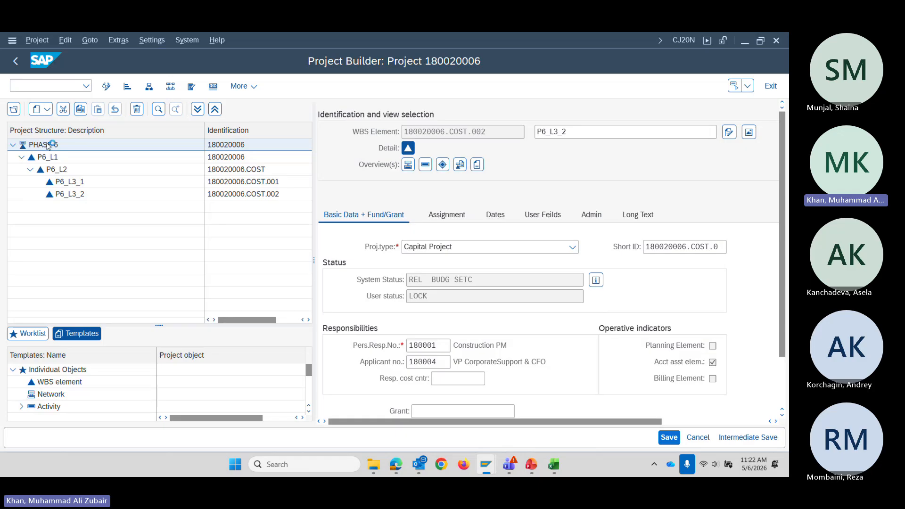
click(74, 183)
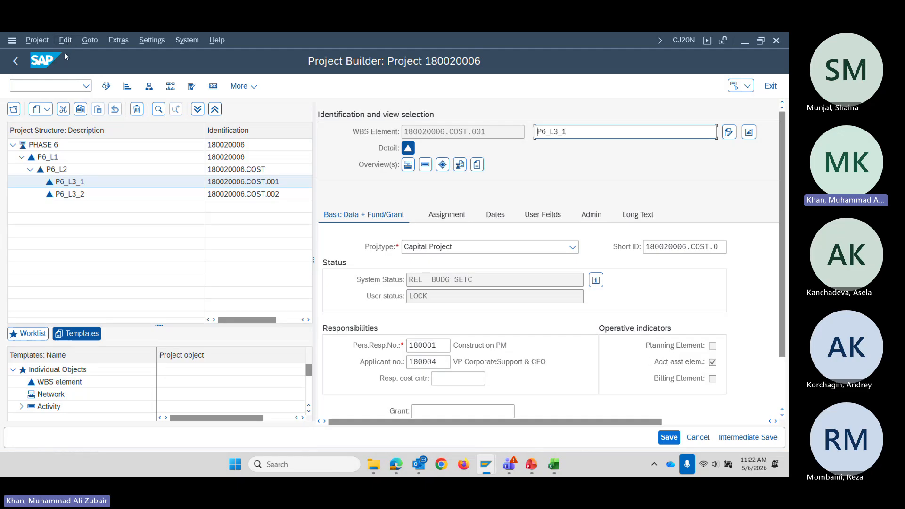
click(66, 40)
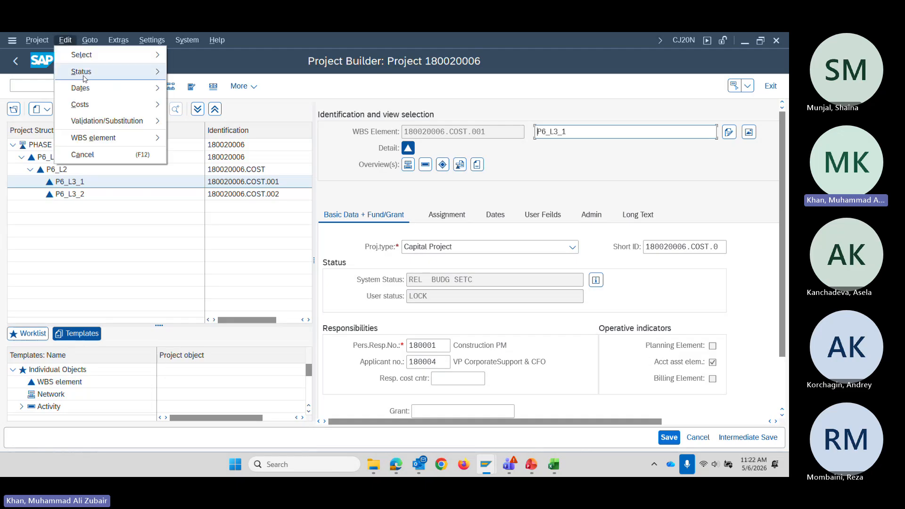
mouse_move(85, 78)
mouse_move(218, 129)
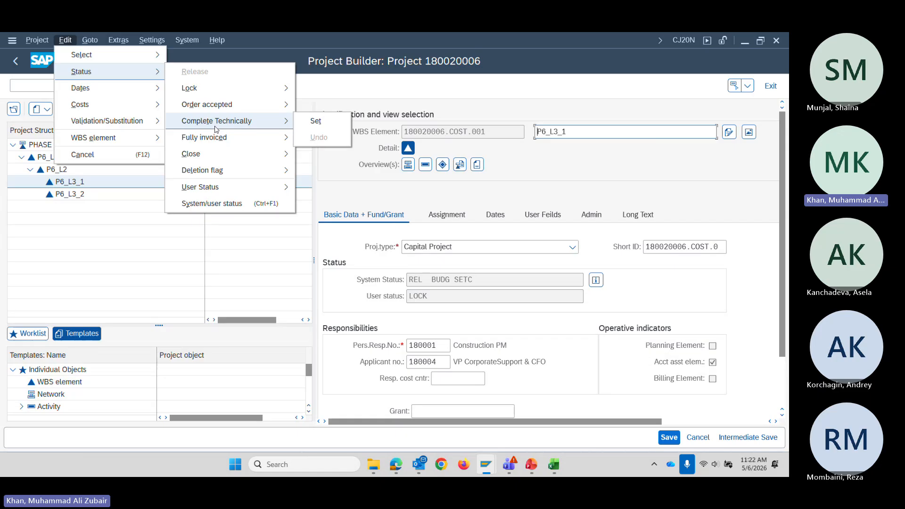
click(316, 121)
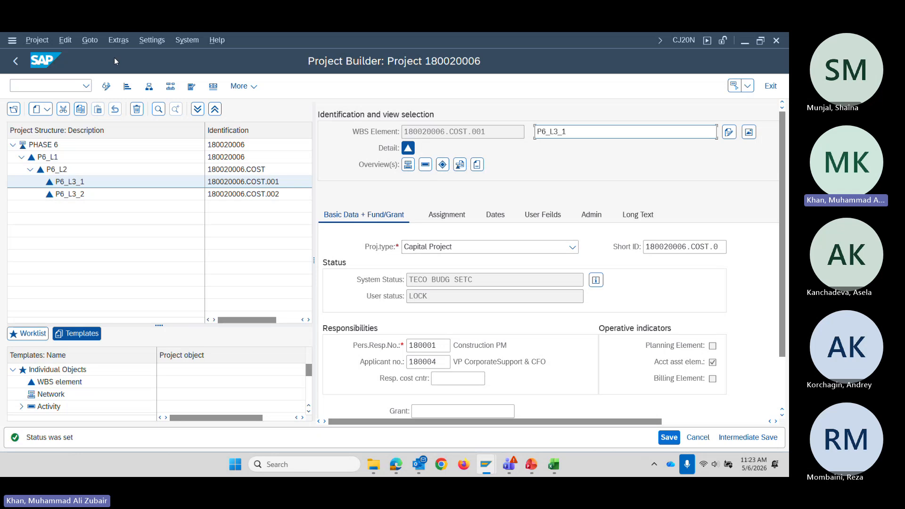
Set the Close status on WBS element P6_L3_1 and check its system status field.
click(64, 41)
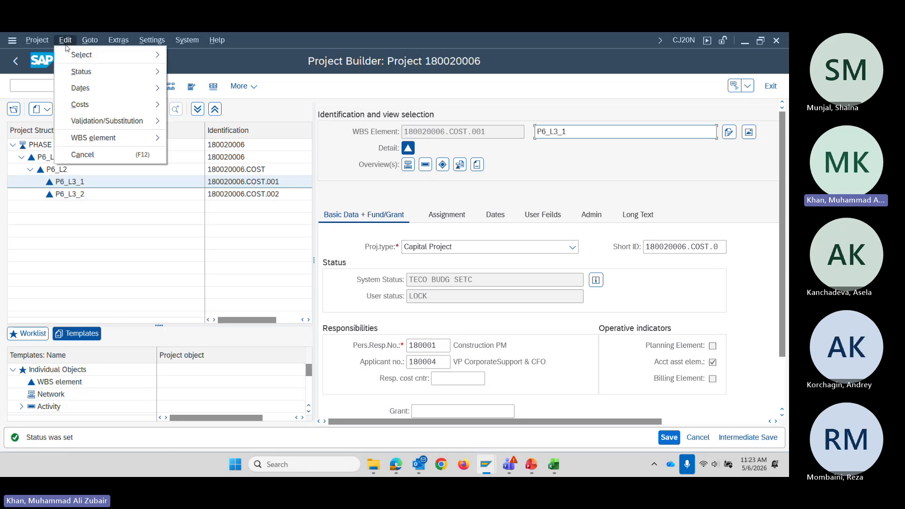
mouse_move(79, 79)
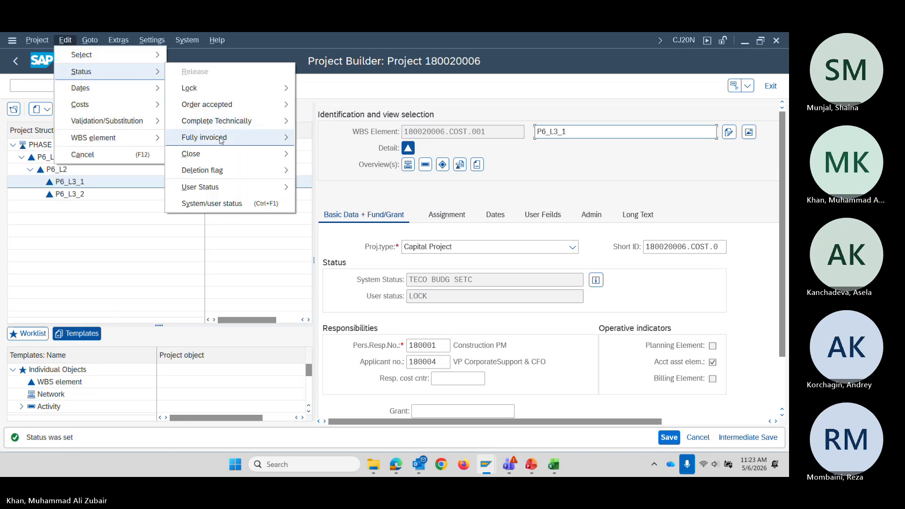
mouse_move(255, 156)
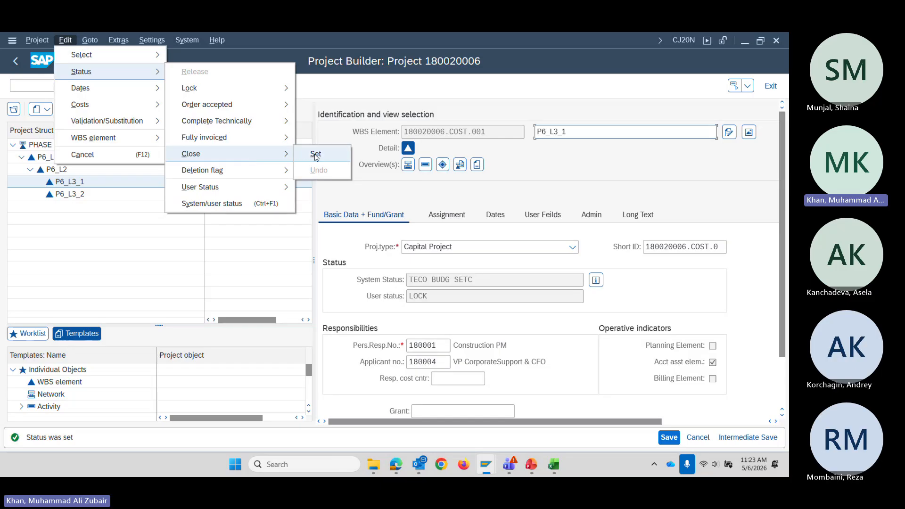
click(316, 156)
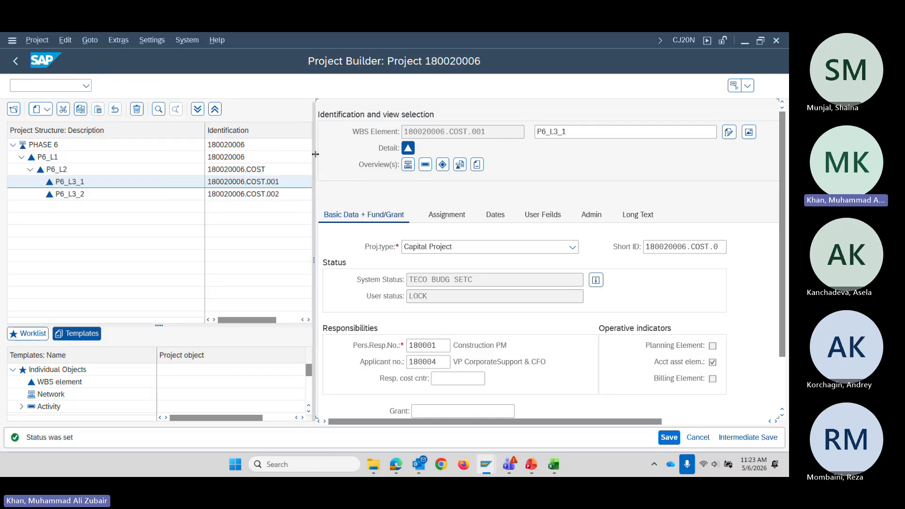
click(429, 280)
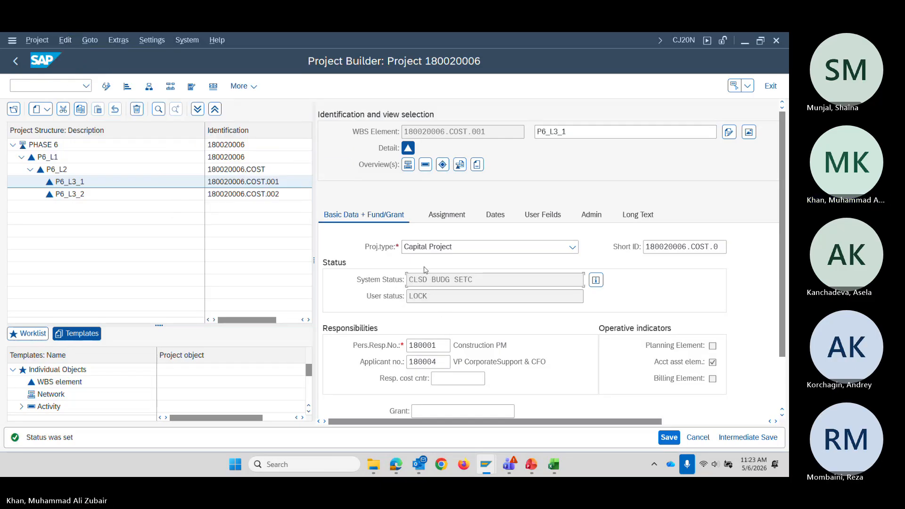
Copy the WBS element ID 180020006.COST.001 and save the project.
drag(489, 132, 385, 134)
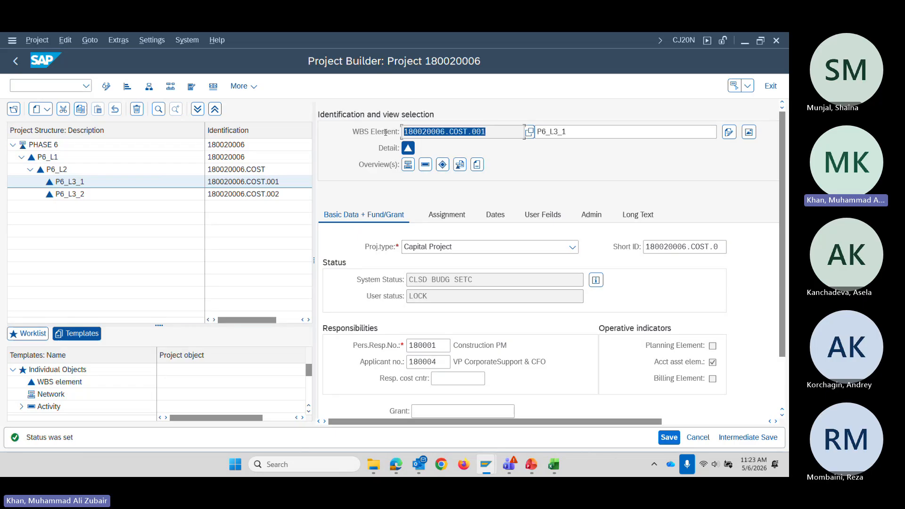
key(ctrl+c)
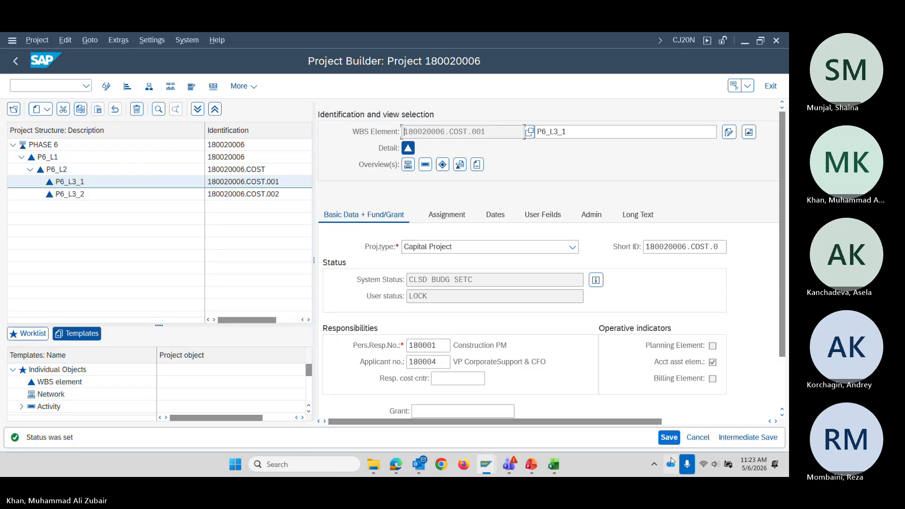
click(674, 437)
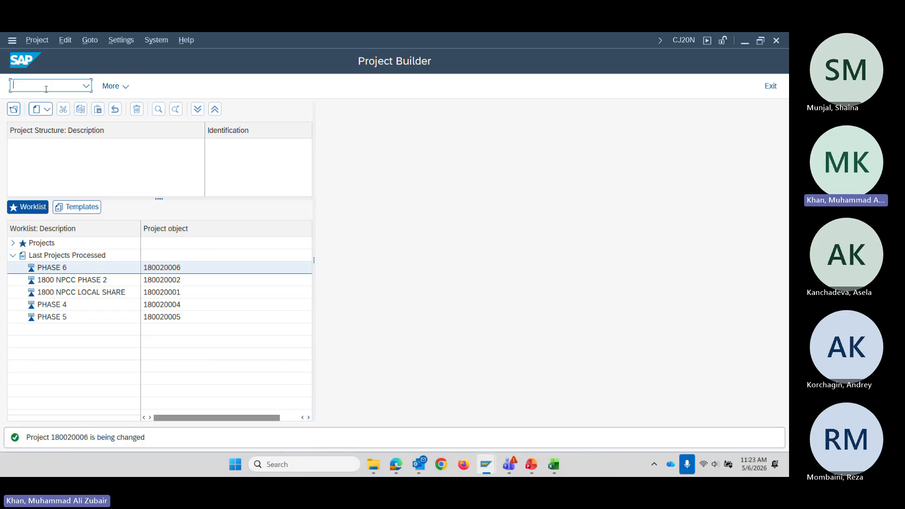
Start transaction FB50 and set the document date to 05.05.2026.
text(/nfb50)
key(Return)
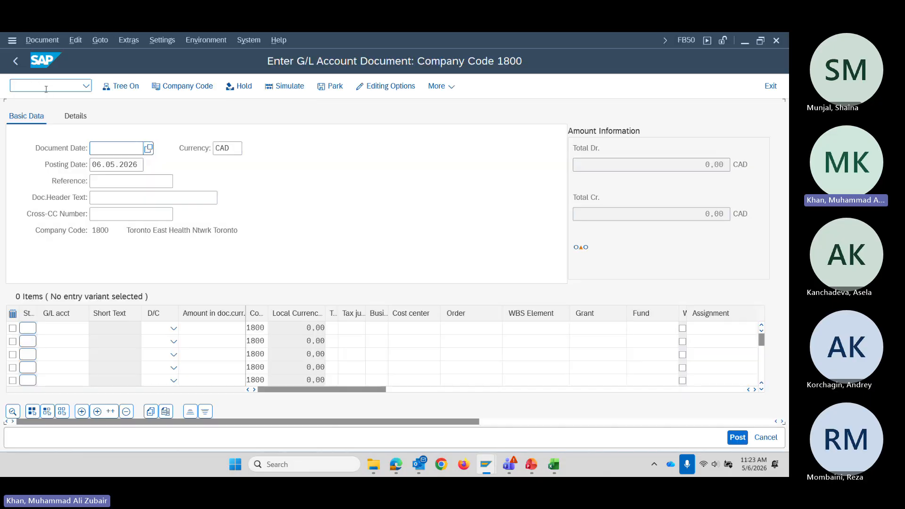
click(115, 148)
click(109, 201)
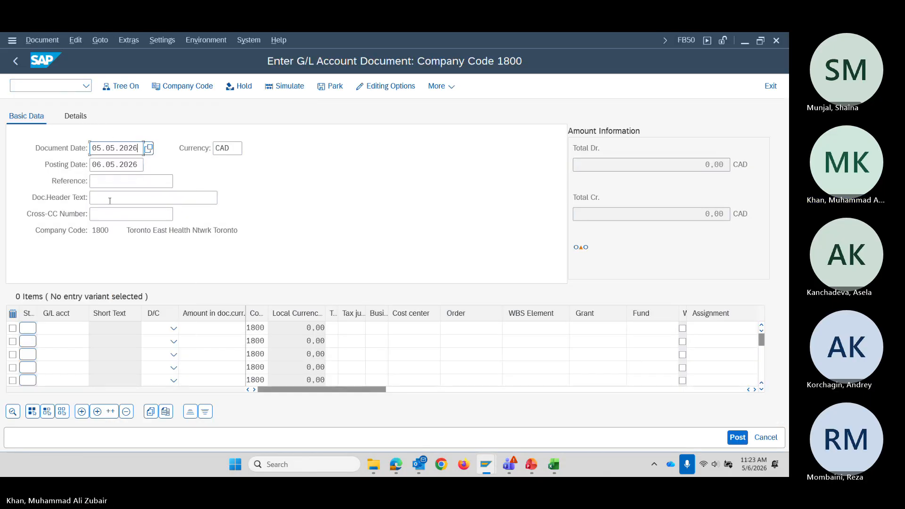
Enter G/L account 24851000 as the debit line and 11113005 as the credit line.
click(62, 328)
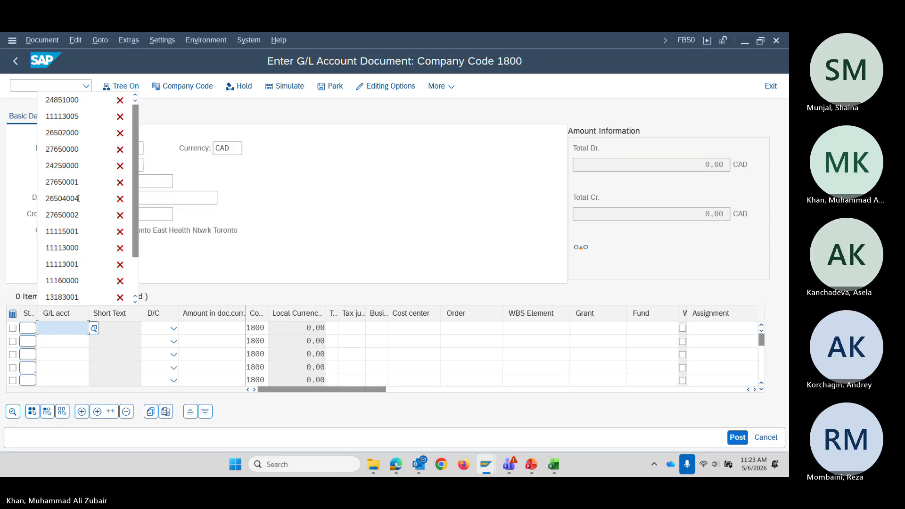
click(85, 101)
click(56, 342)
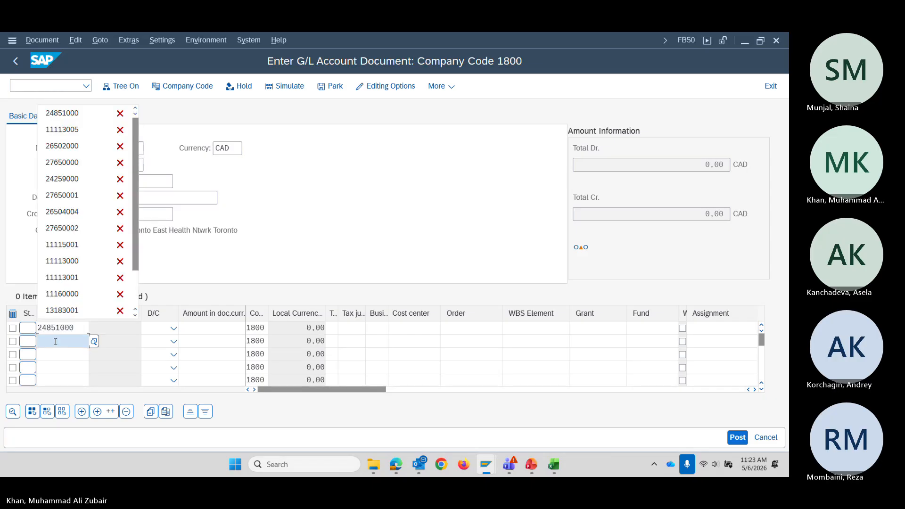
click(66, 130)
click(173, 328)
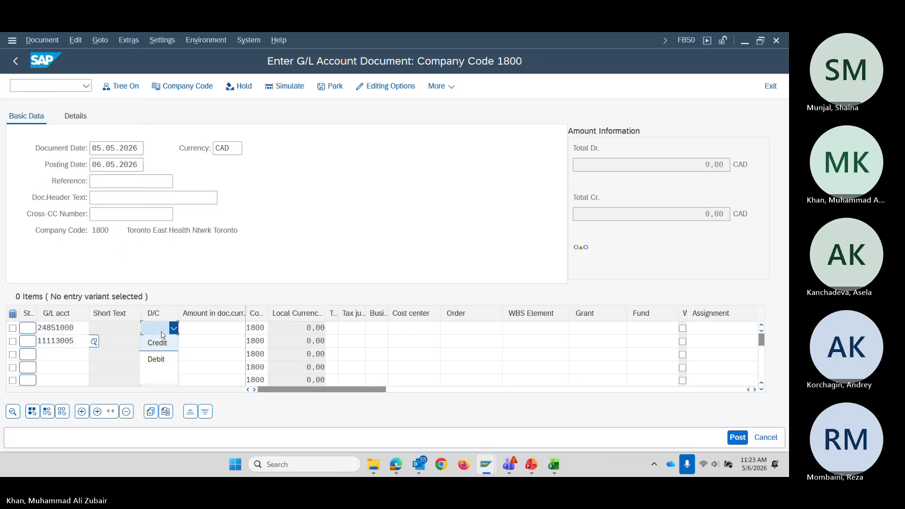
click(156, 358)
click(158, 342)
click(157, 356)
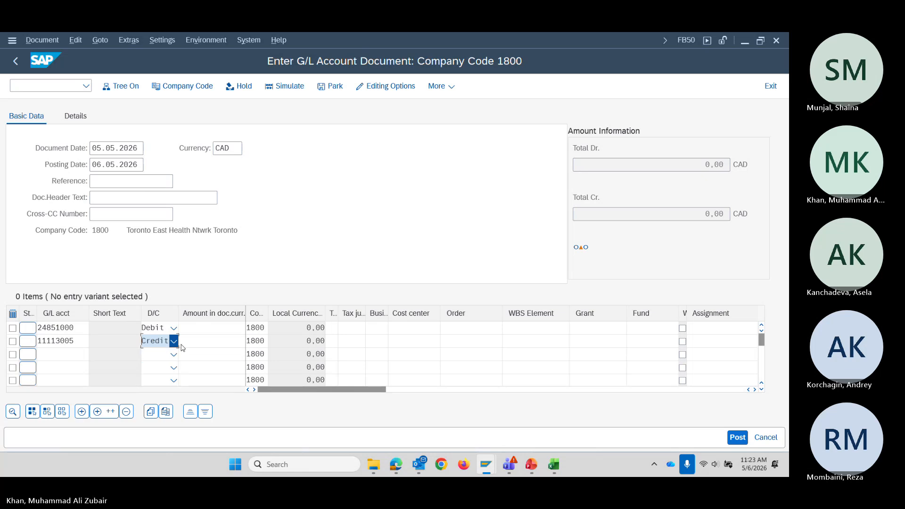
Set the amount in document currency to 10 on both the debit and credit lines.
click(217, 327)
text(10)
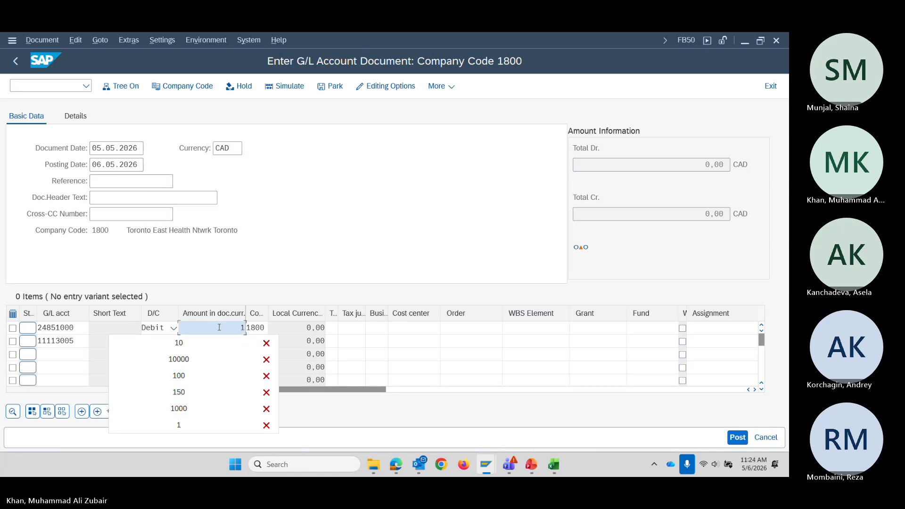
key(Tab)
click(219, 340)
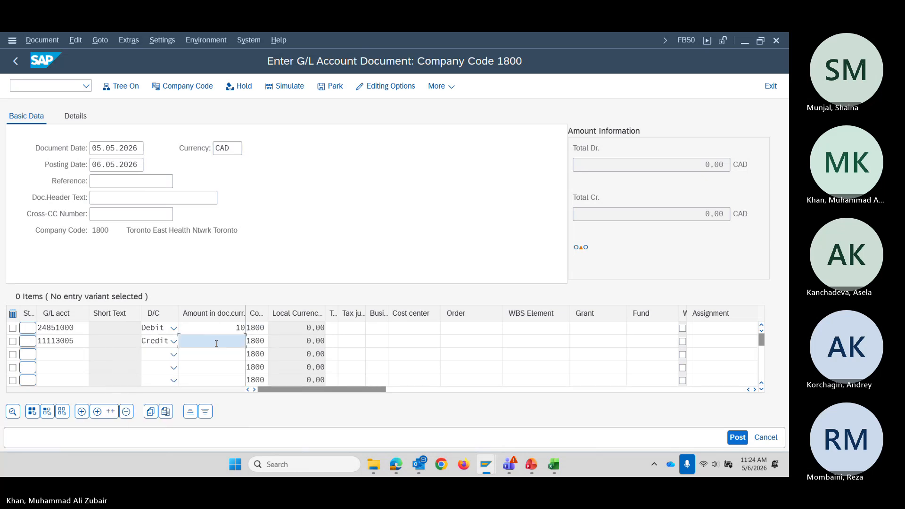
text(10)
key(Tab)
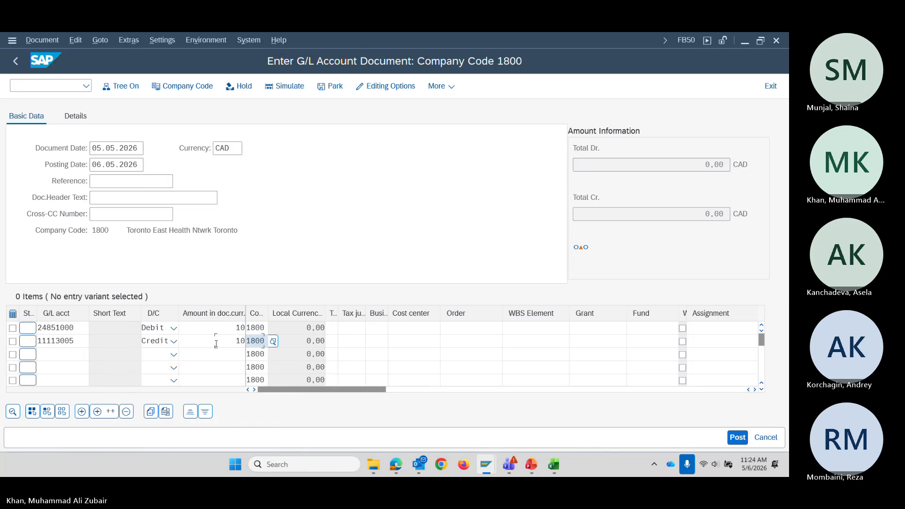
Assign tax code I0 and WBS element 180020006.COST.001 to the debit line and simulate the posting.
click(332, 327)
click(341, 349)
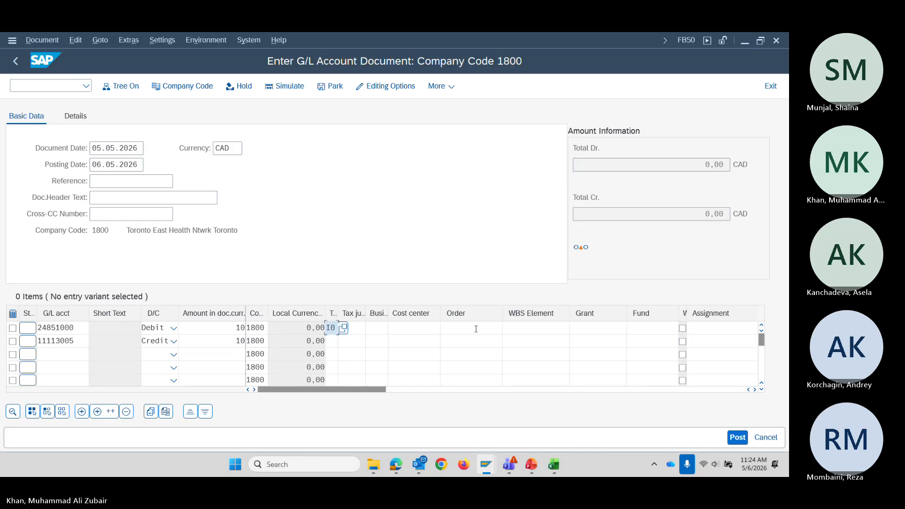
click(529, 329)
key(ctrl+v)
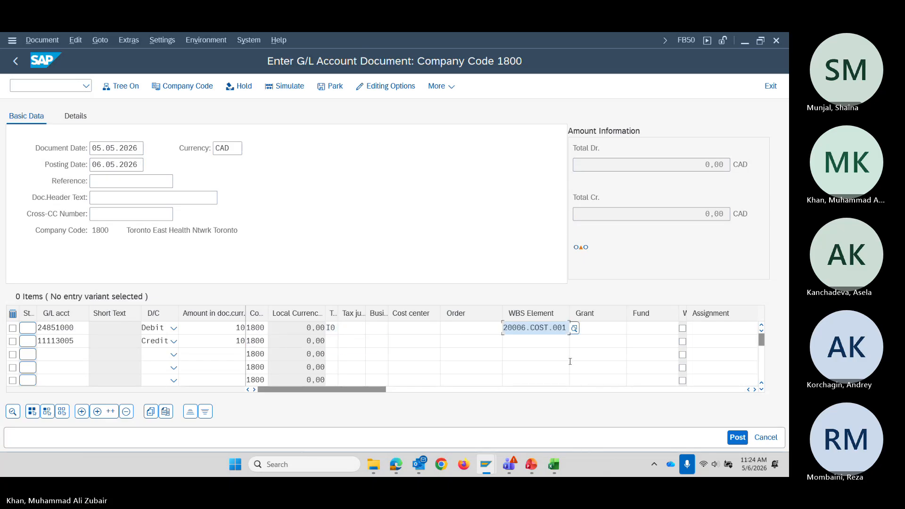
click(290, 86)
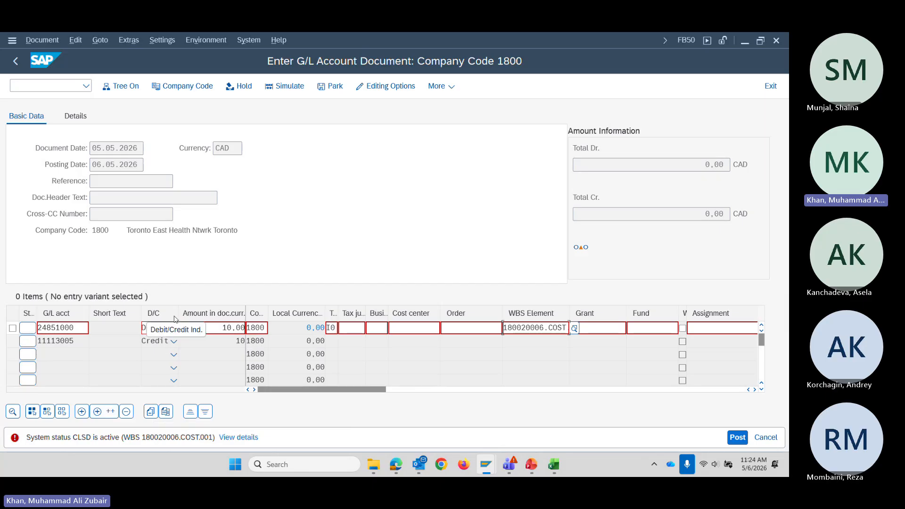
Switch to the Excel workbook and copy transaction code CJCF from the Additional Reports & Tcodes list.
click(547, 472)
click(144, 371)
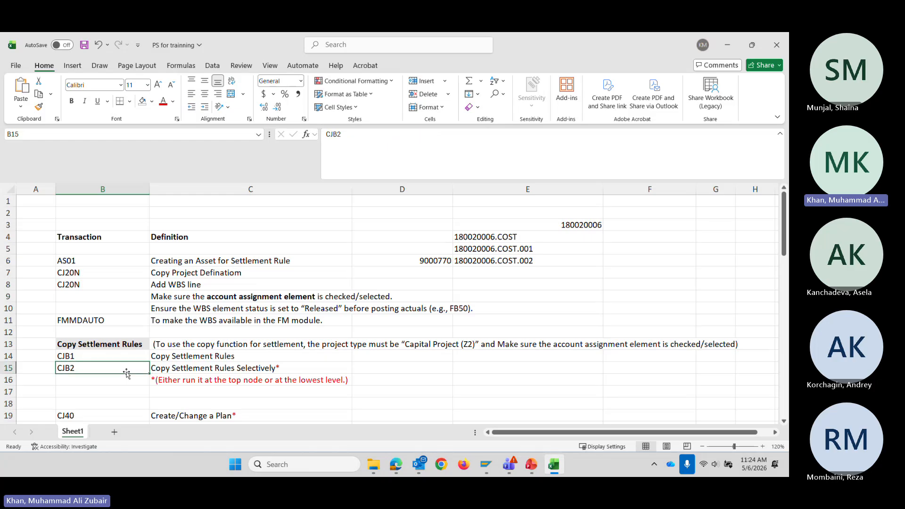
scroll(102, 365, down, 4)
scroll(101, 365, down, 5)
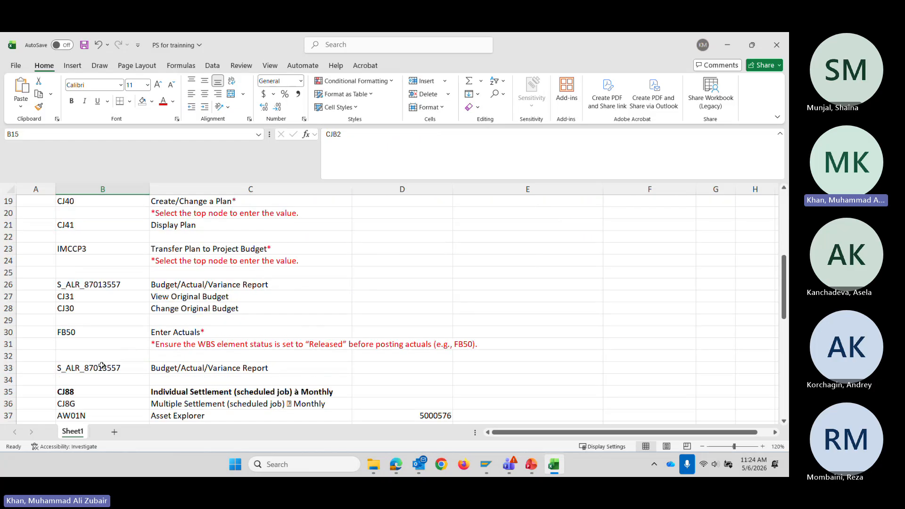
scroll(99, 382, down, 4)
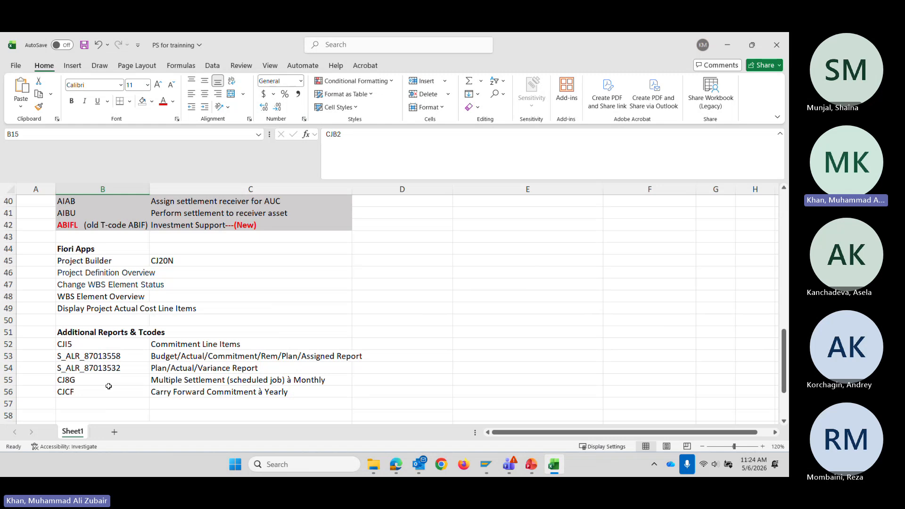
click(89, 389)
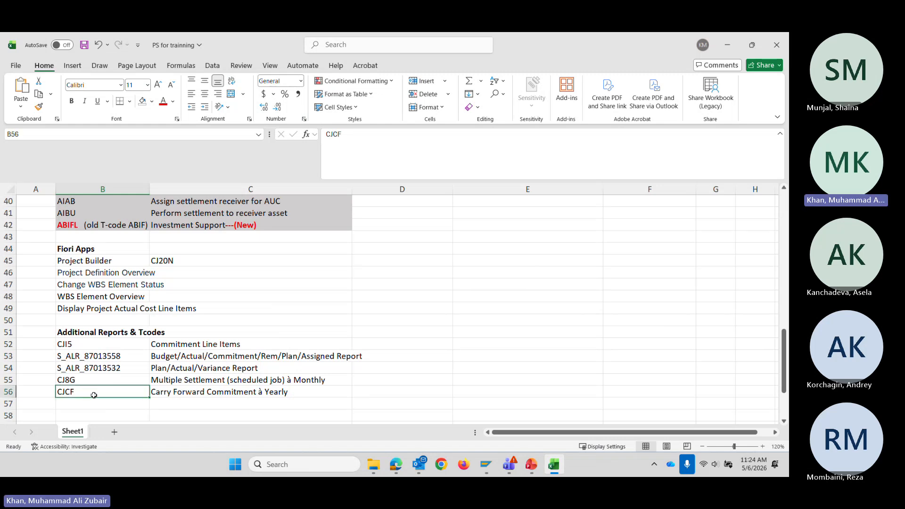
key(ctrl+c)
Switch back to SAP GUI and start transaction CJCF for the commitment carryforward.
key(alt+Tab)
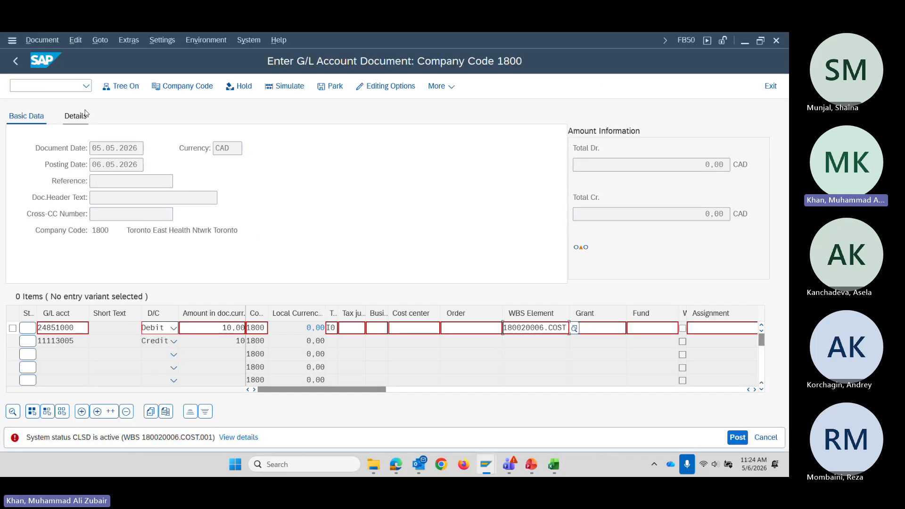
click(53, 88)
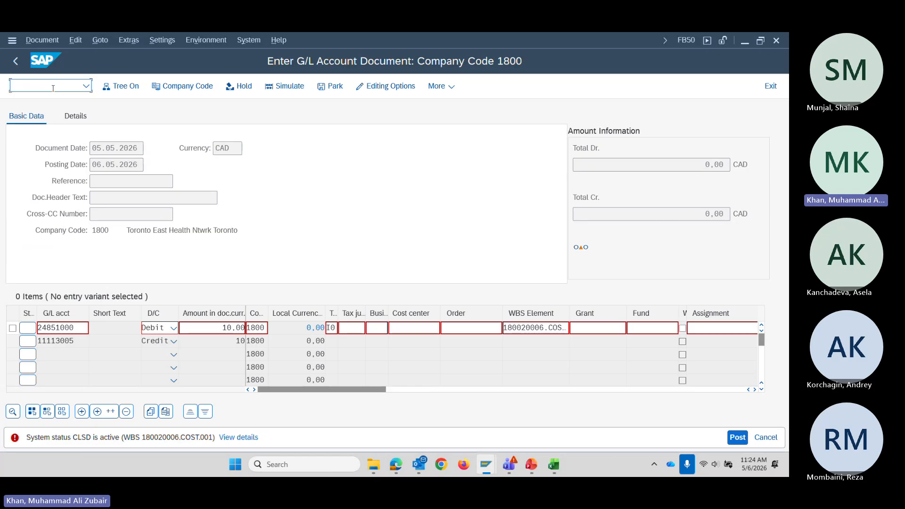
key(ctrl+v)
key(Return)
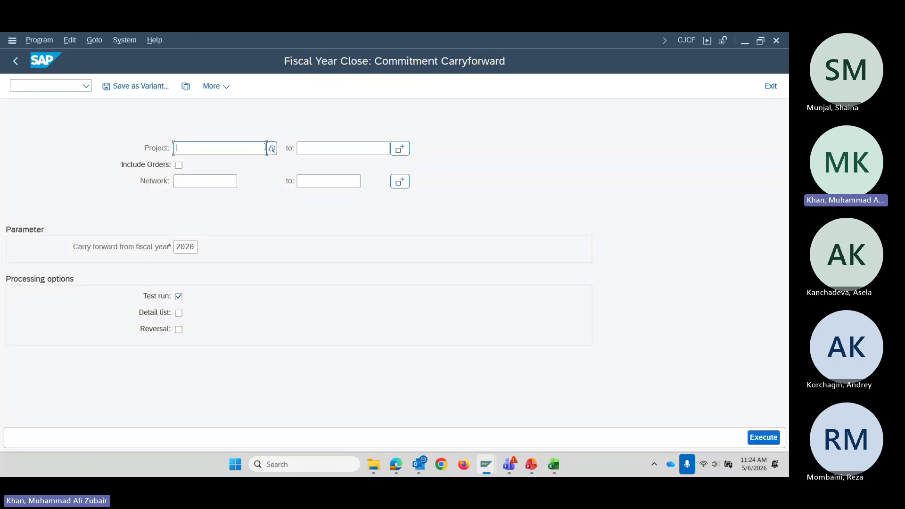
click(271, 149)
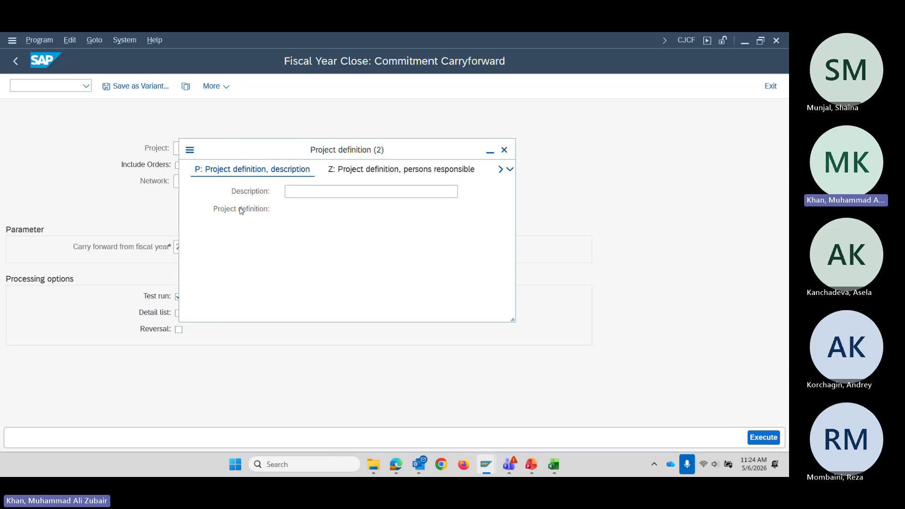
key(Return)
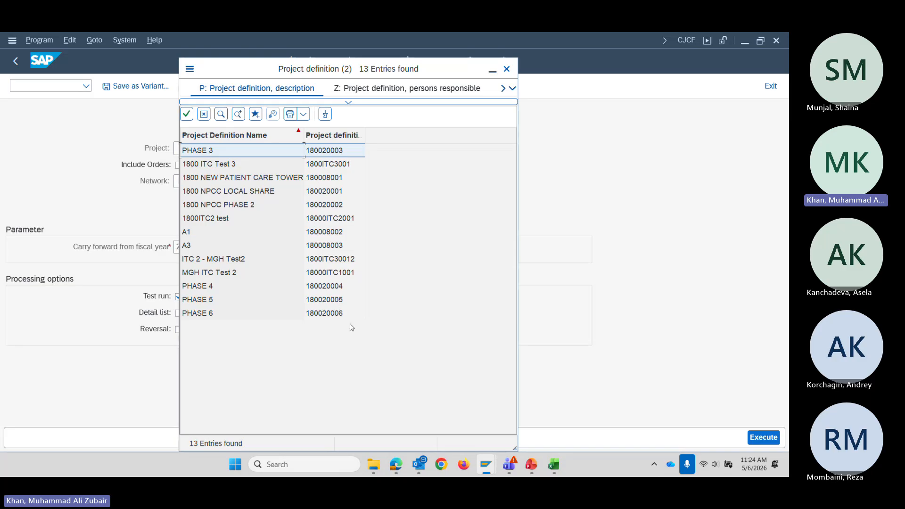
click(333, 313)
click(188, 115)
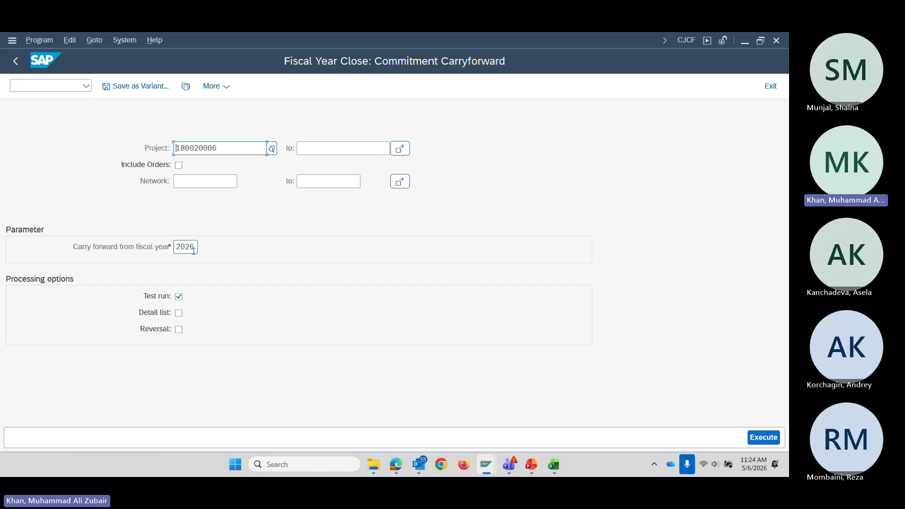
Execute the commitment carryforward for project 180020006 and fiscal year 2026 first as a test run, and again with the test run option cleared.
click(757, 437)
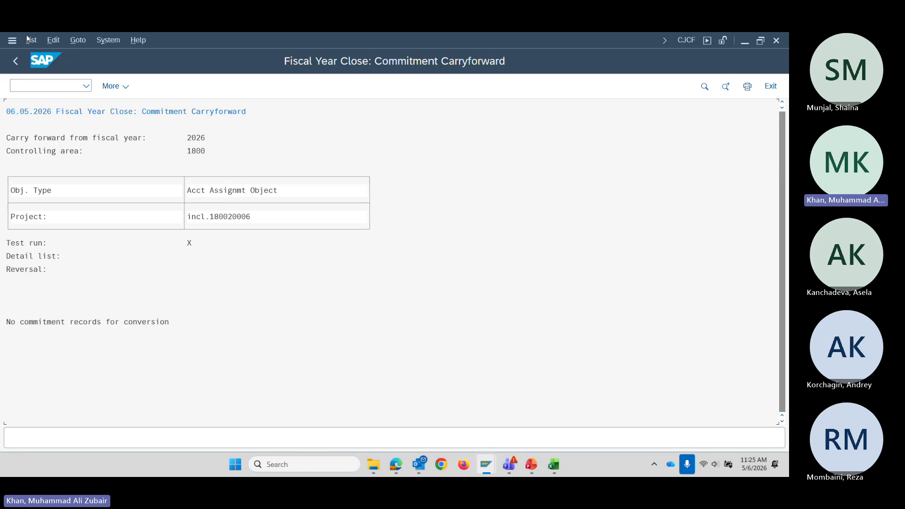
click(16, 61)
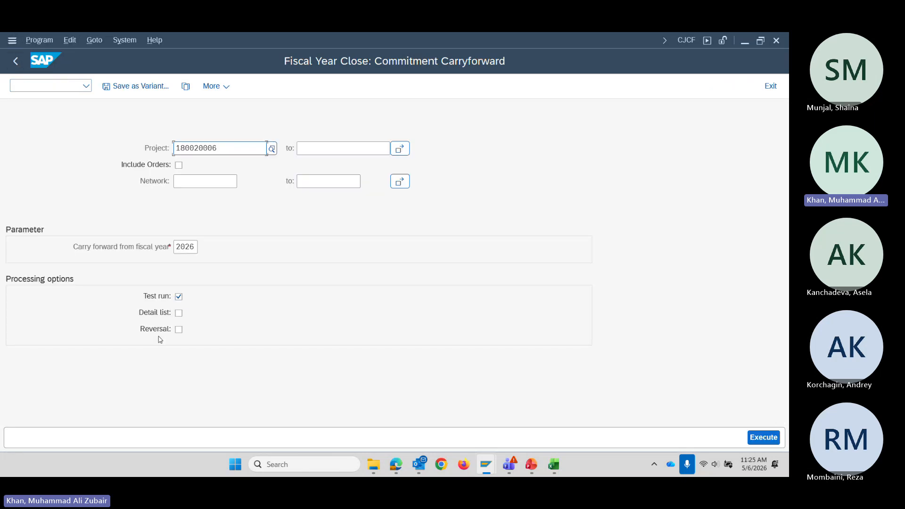
click(178, 298)
click(757, 441)
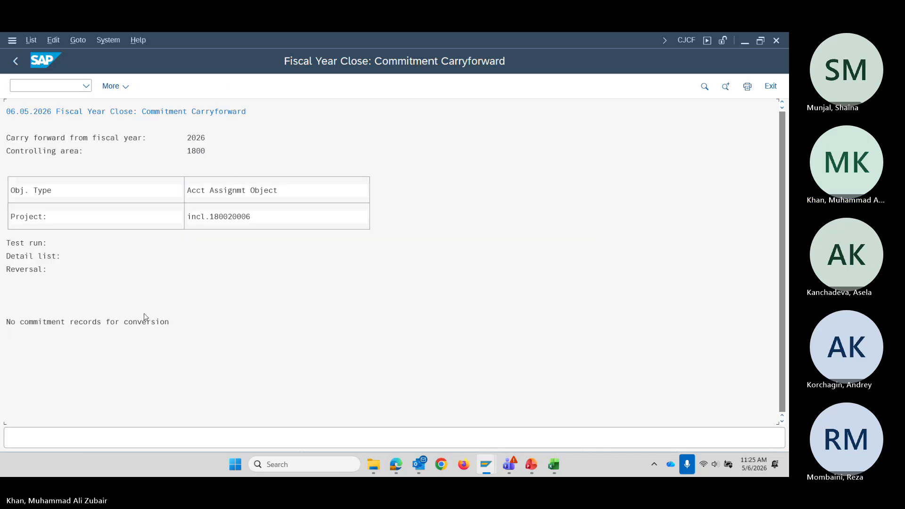
click(77, 88)
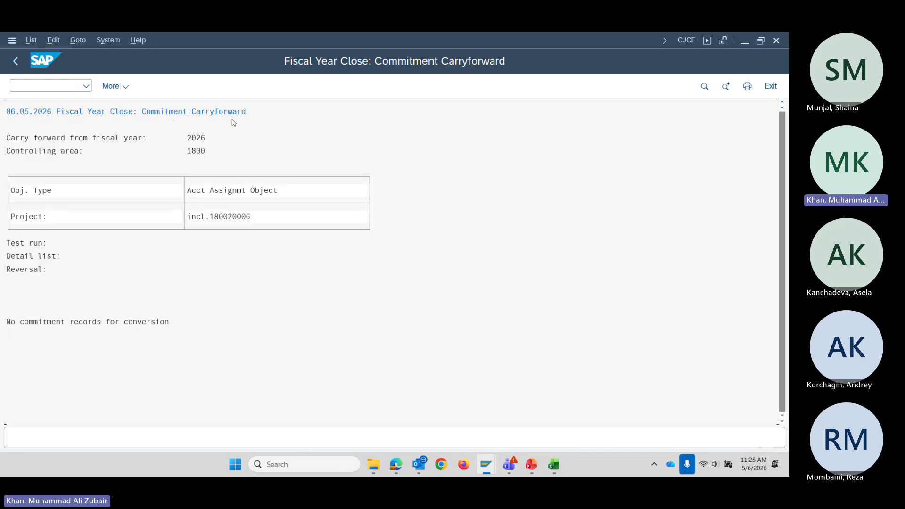
click(15, 61)
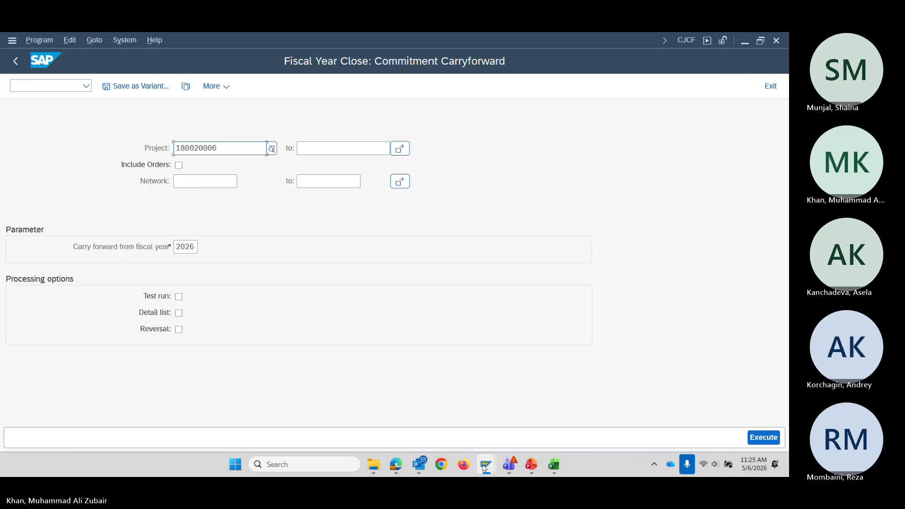
Switch to the FIN_005 PowerPoint presentation and browse back through the slides before Copy Settlement Rules: Overview.
mouse_move(531, 474)
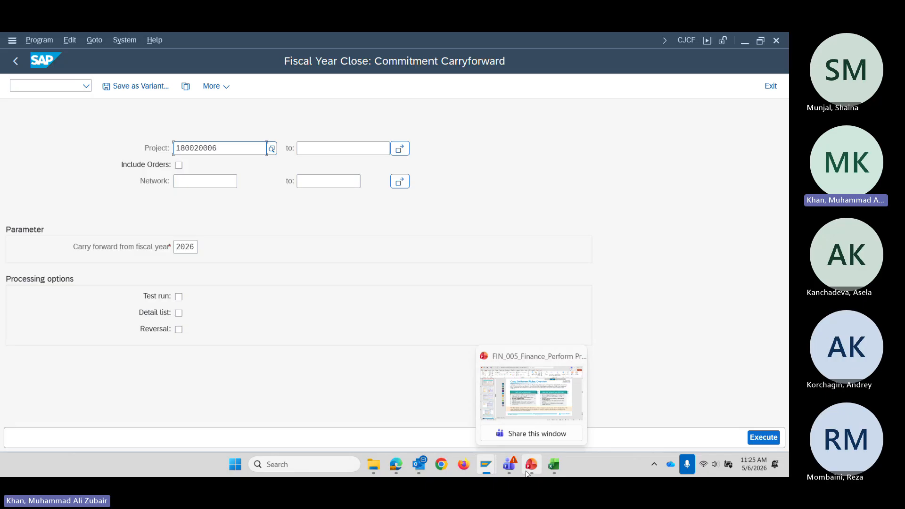
click(558, 407)
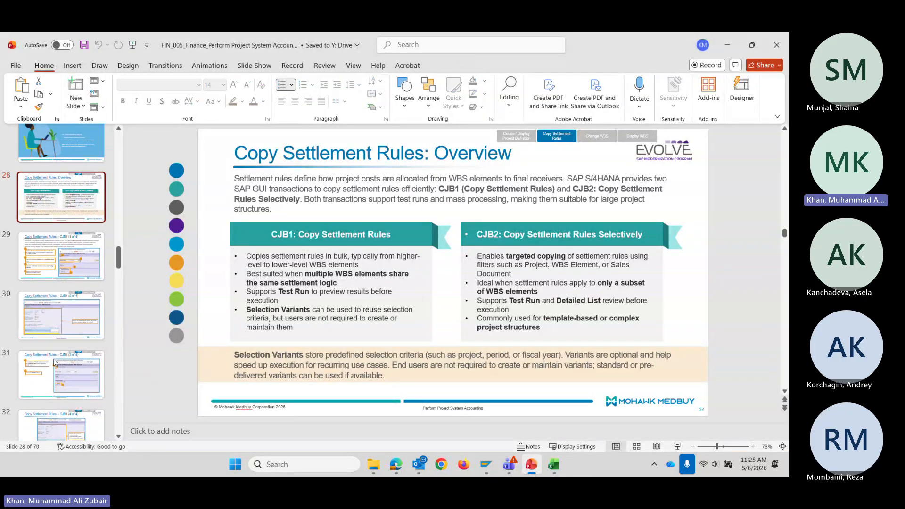
scroll(54, 361, up, 5)
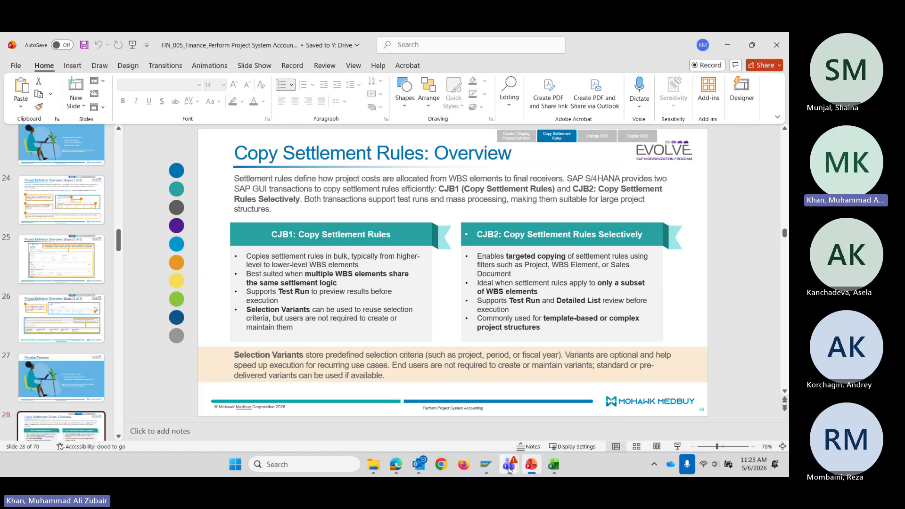
Switch to the PS for trainning Excel workbook and left-align the project number in cell E3.
mouse_move(556, 472)
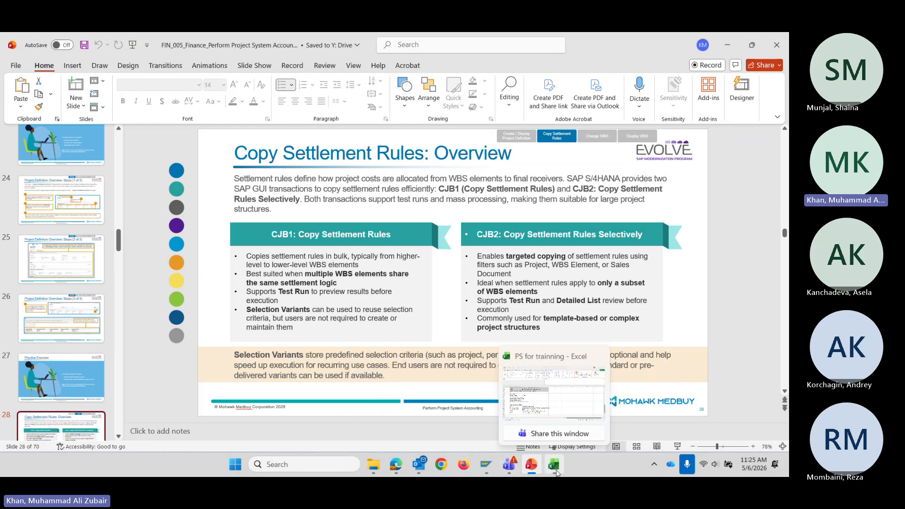
click(546, 420)
scroll(112, 320, up, 13)
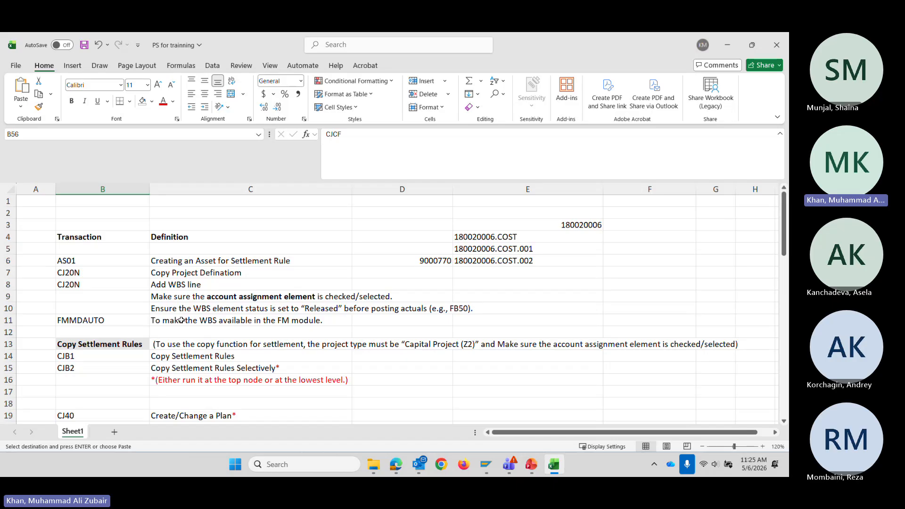
click(282, 259)
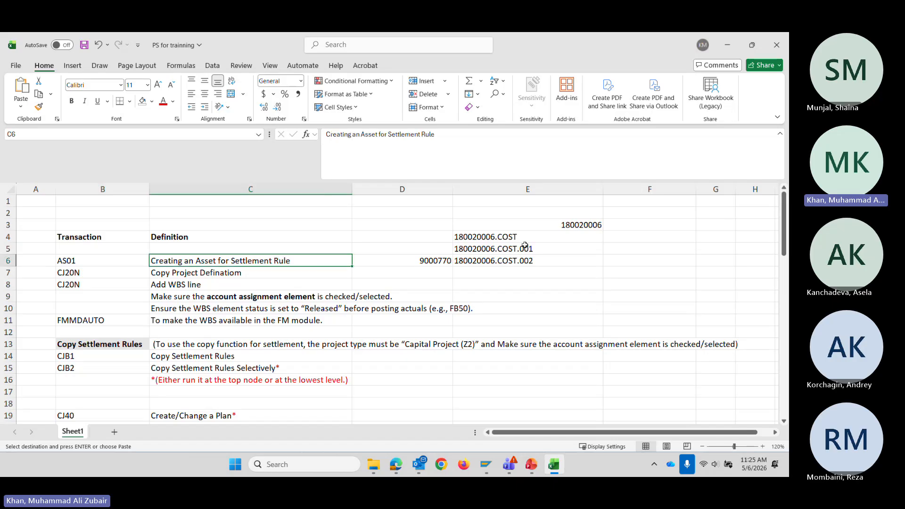
click(547, 225)
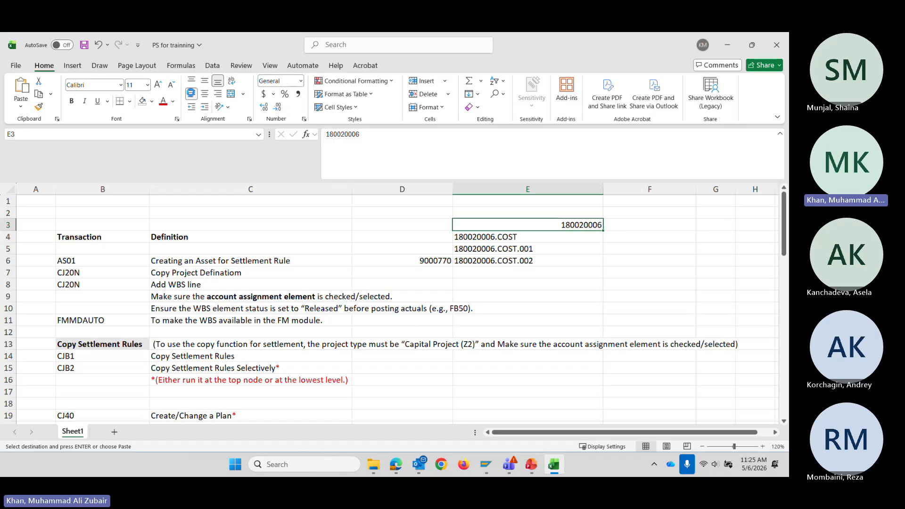
click(191, 93)
click(643, 227)
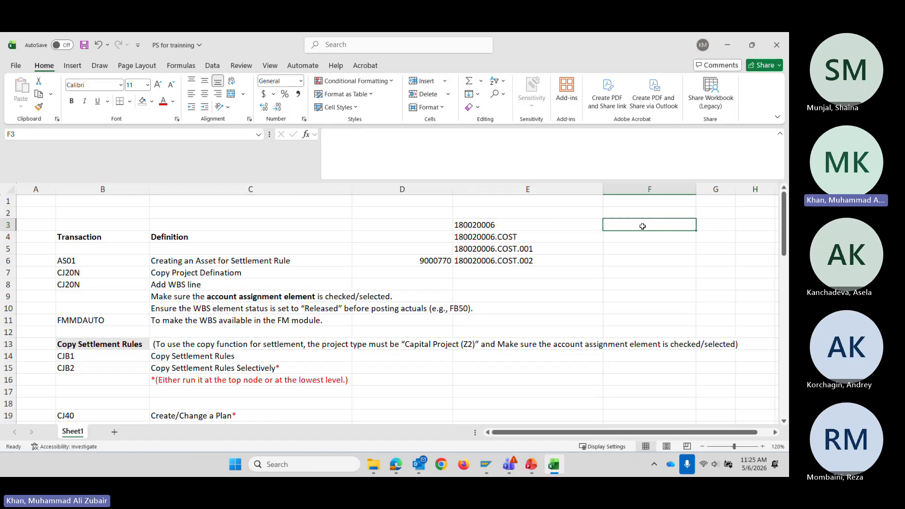
Select the WBS elements 180020006.COST.001 and 180020006.COST.002 in E5:E6 and save the workbook.
click(509, 238)
drag(511, 251, 512, 262)
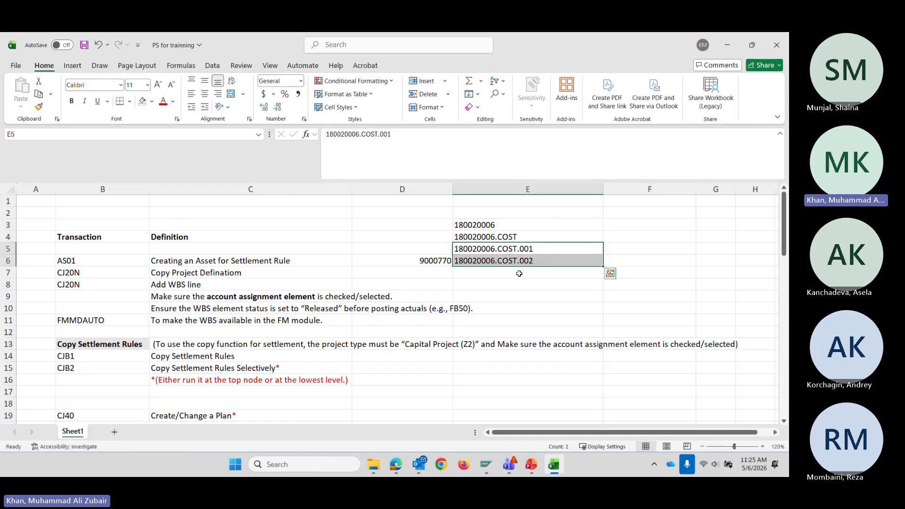
click(84, 46)
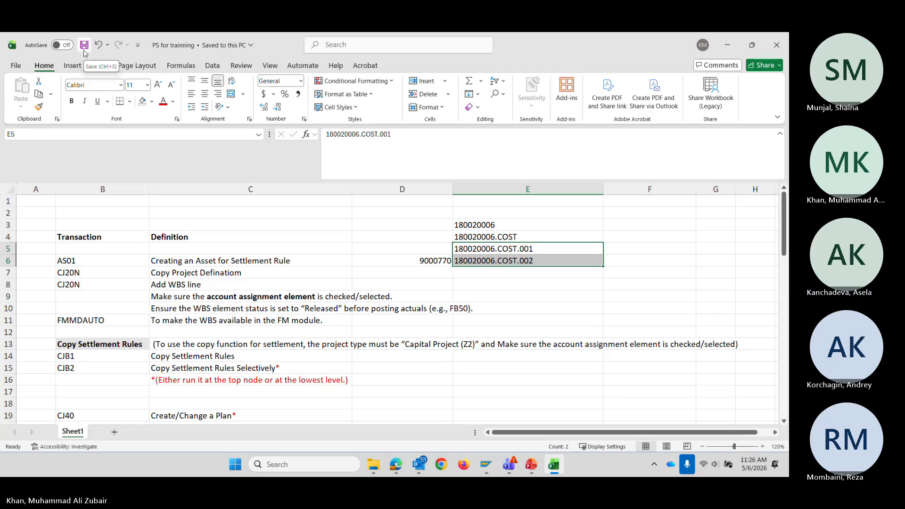
Copy transaction code ABIFL from cell B42 in the additional asset capitalization steps.
click(166, 285)
scroll(175, 334, down, 8)
scroll(176, 334, down, 3)
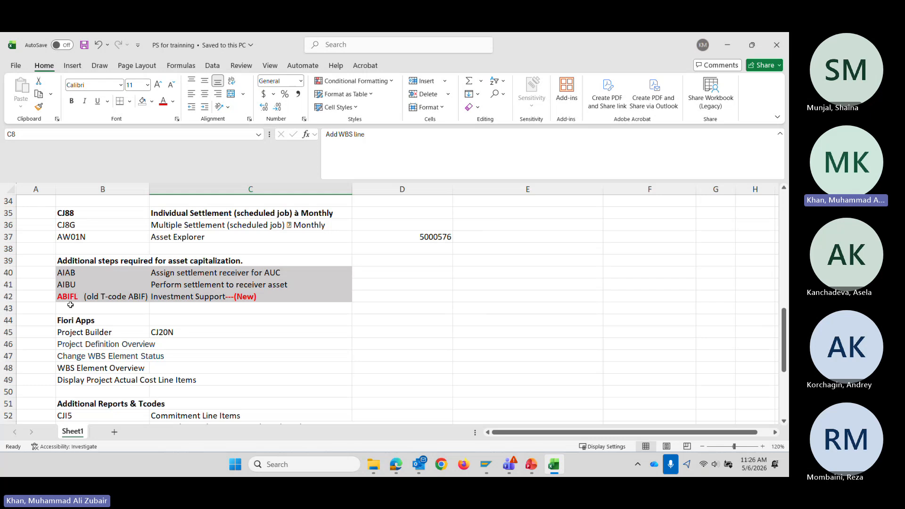
click(108, 297)
double_click(343, 134)
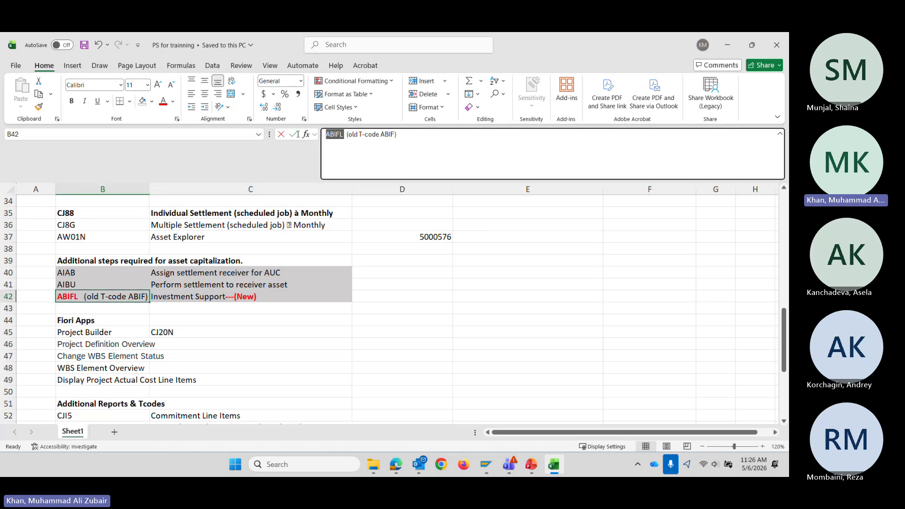
Switch to the open SAP GUI session and start transaction ABIFL for investment support.
mouse_move(488, 466)
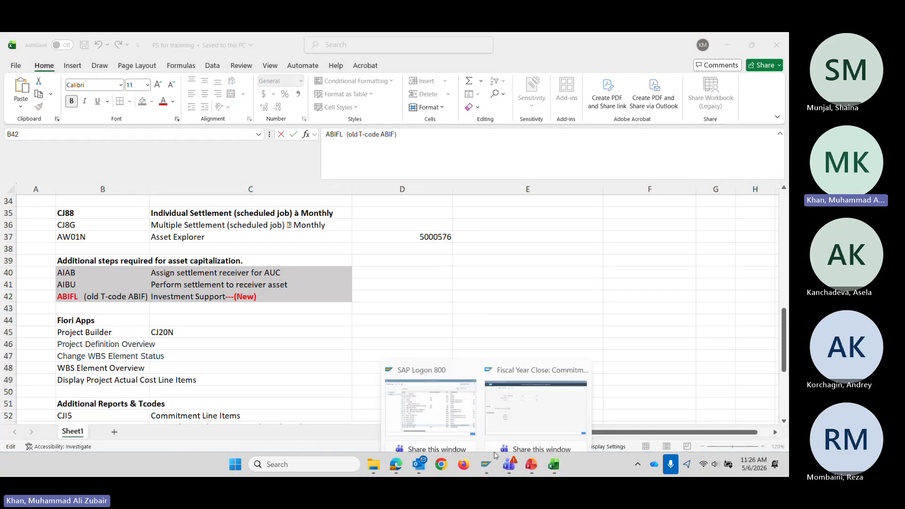
click(538, 405)
click(52, 86)
text(/nABIFL)
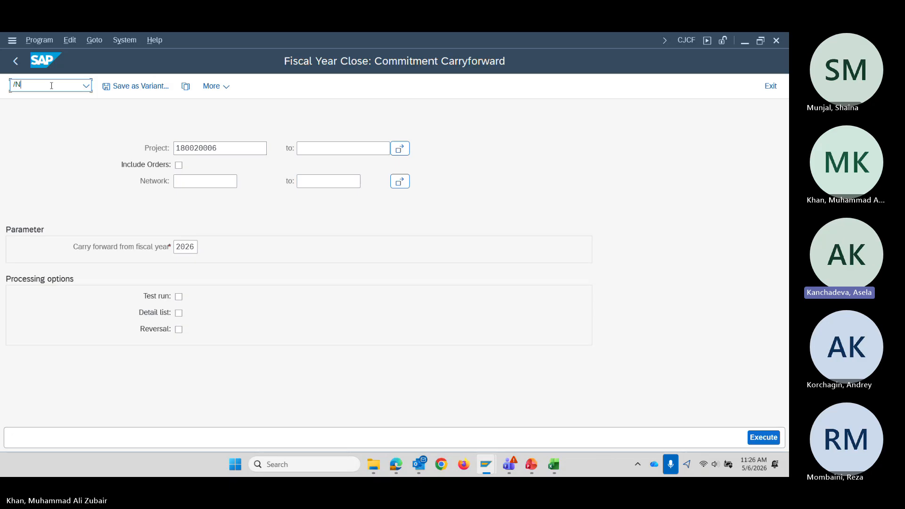
key(Return)
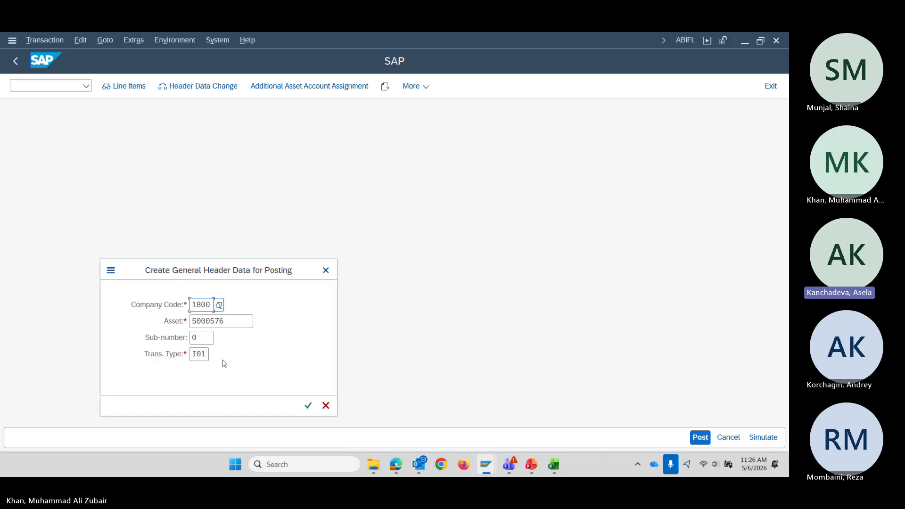
Choose transaction type I52 (Inv. Supp. Deferred Donations Equip) and confirm the general header data for posting.
click(204, 354)
click(213, 353)
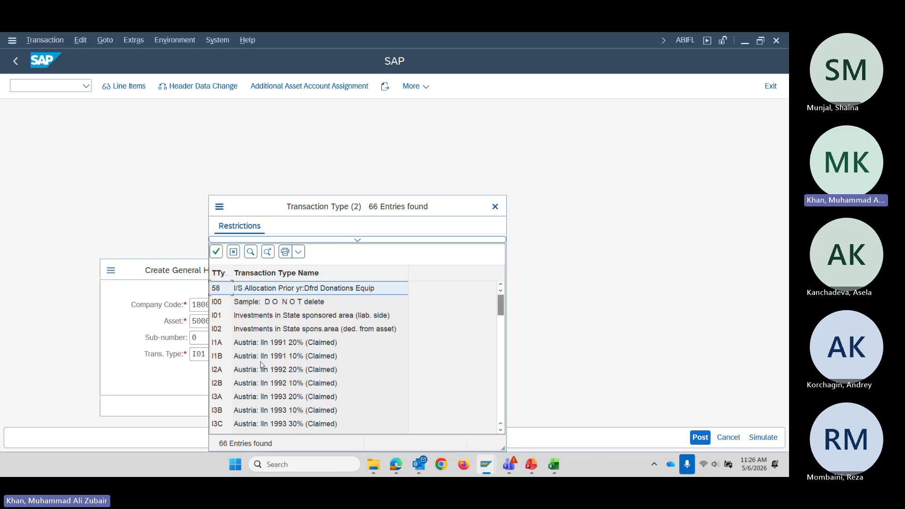
scroll(261, 365, down, 5)
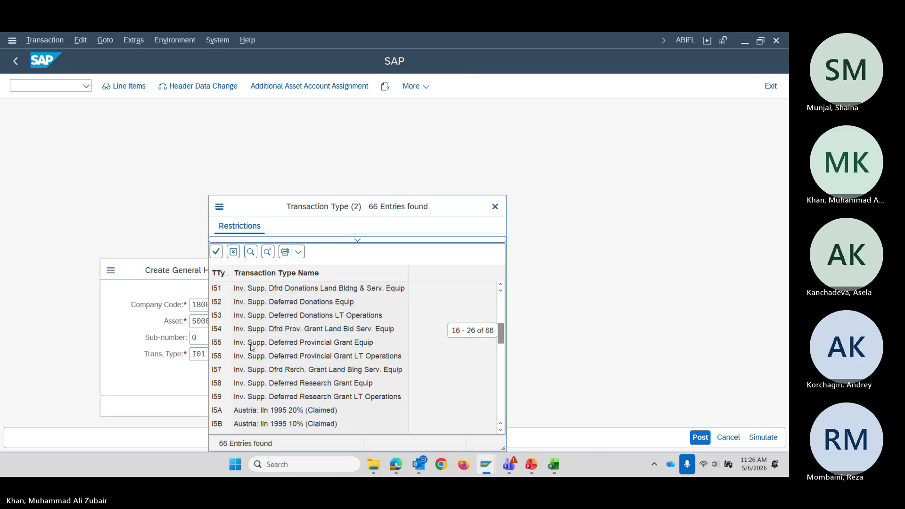
click(238, 304)
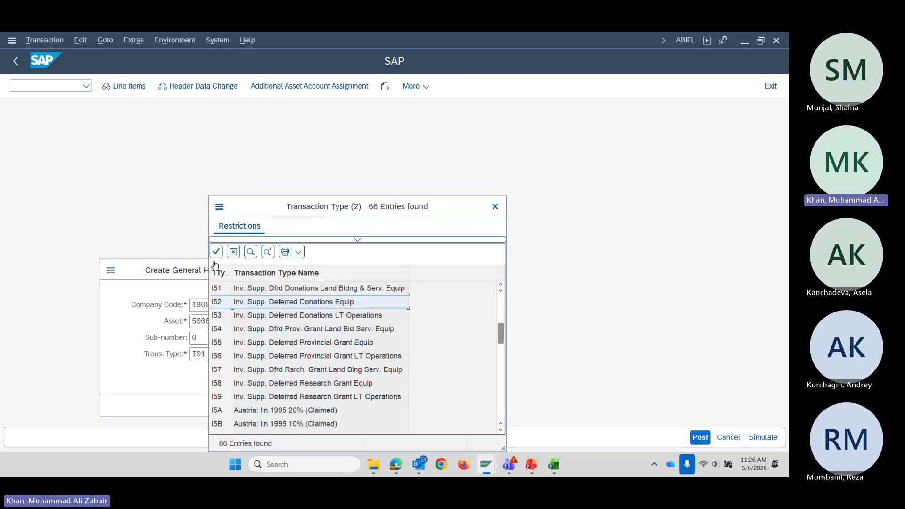
click(216, 251)
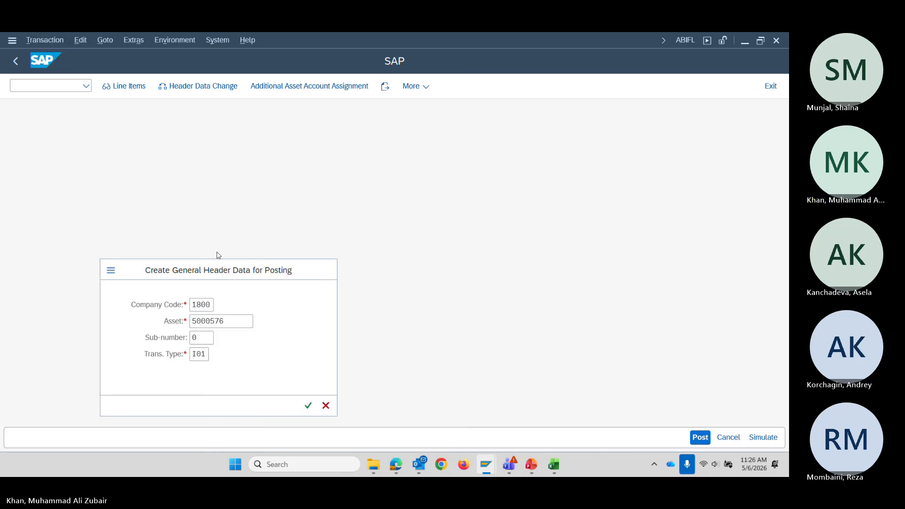
click(308, 406)
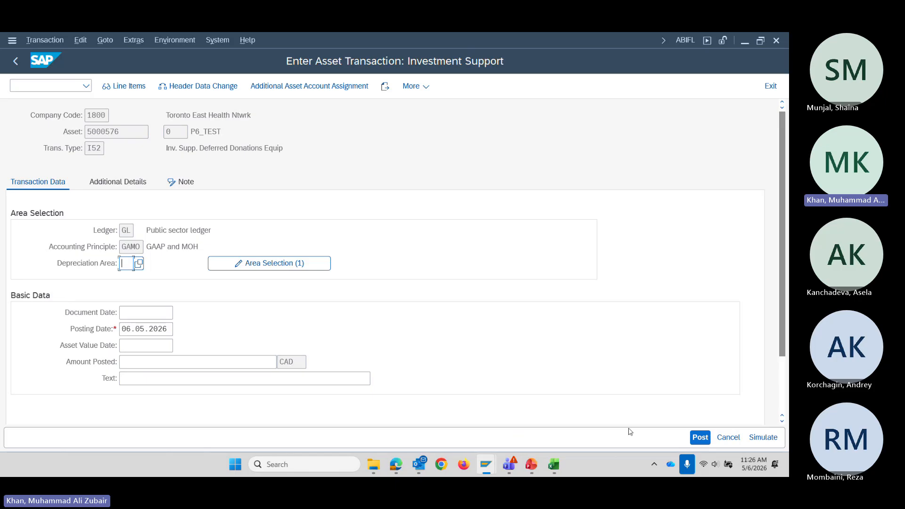
Switch to the Outlook mailbox and search for all messages sent by the application support analyst.
click(423, 473)
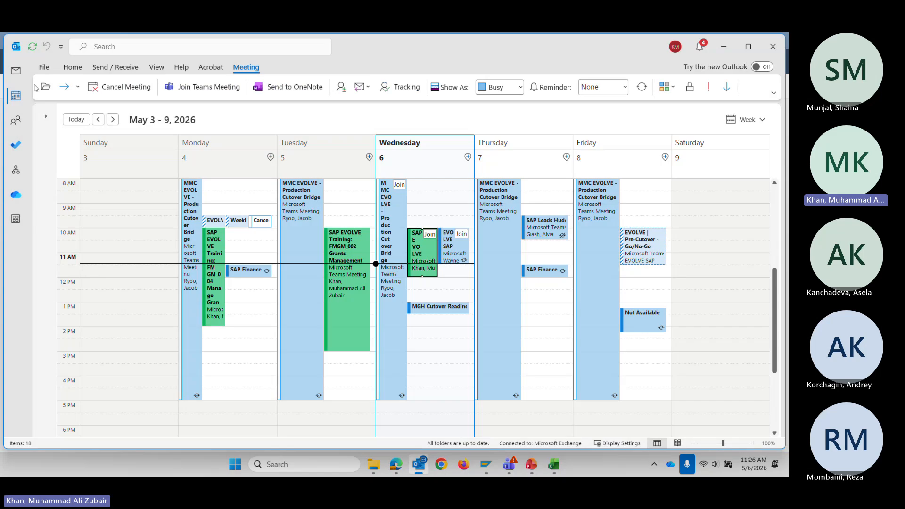
click(16, 70)
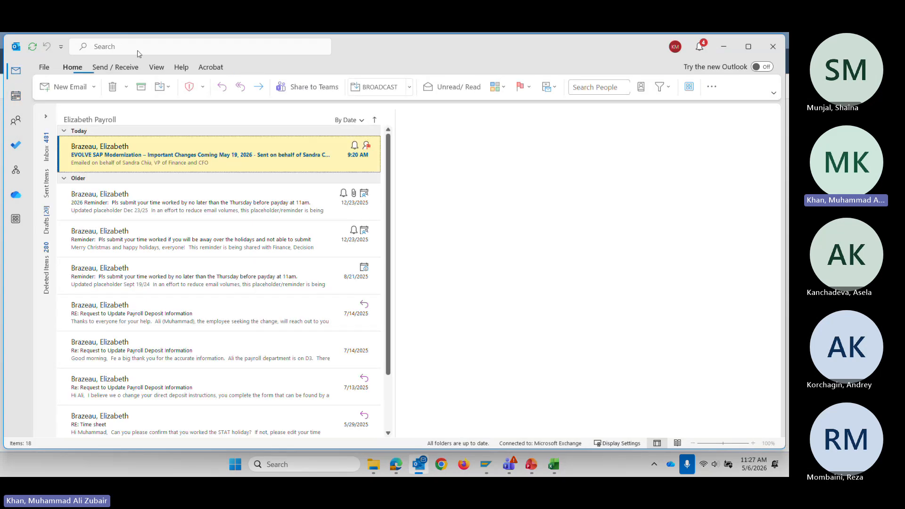
click(138, 47)
text(ARUN)
key(Return)
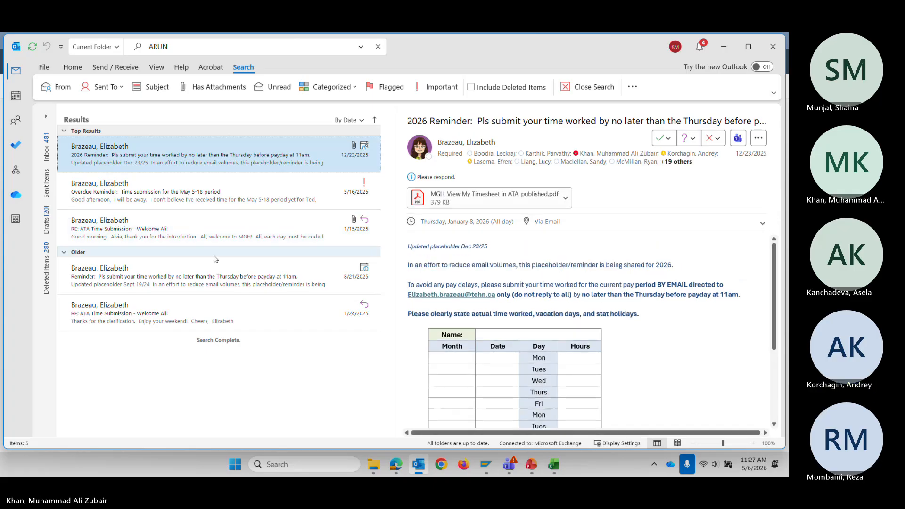
click(204, 47)
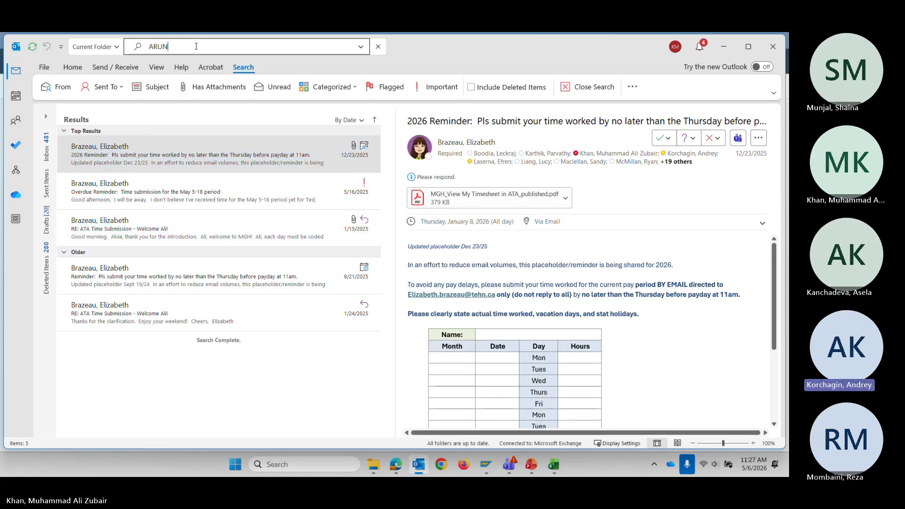
click(198, 87)
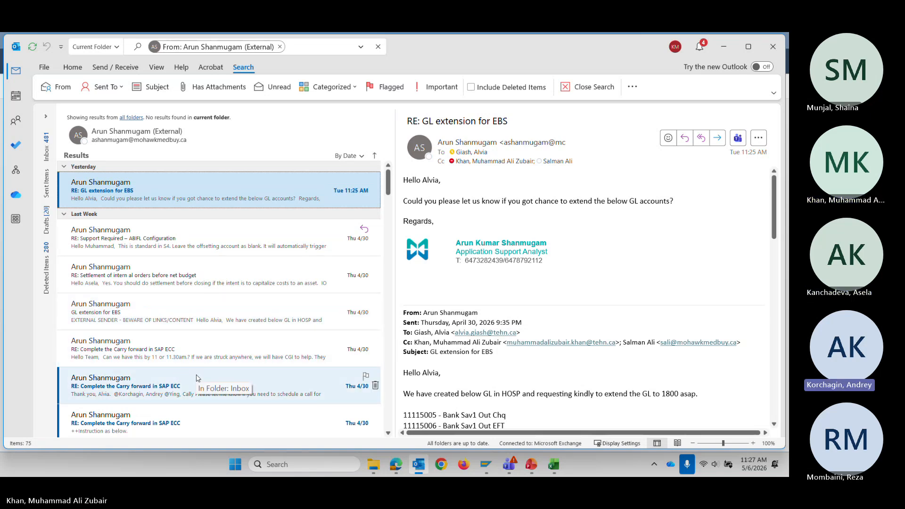
Look through the analyst's messages and try to narrow the search with the keyword ABIFL.
scroll(207, 375, down, 5)
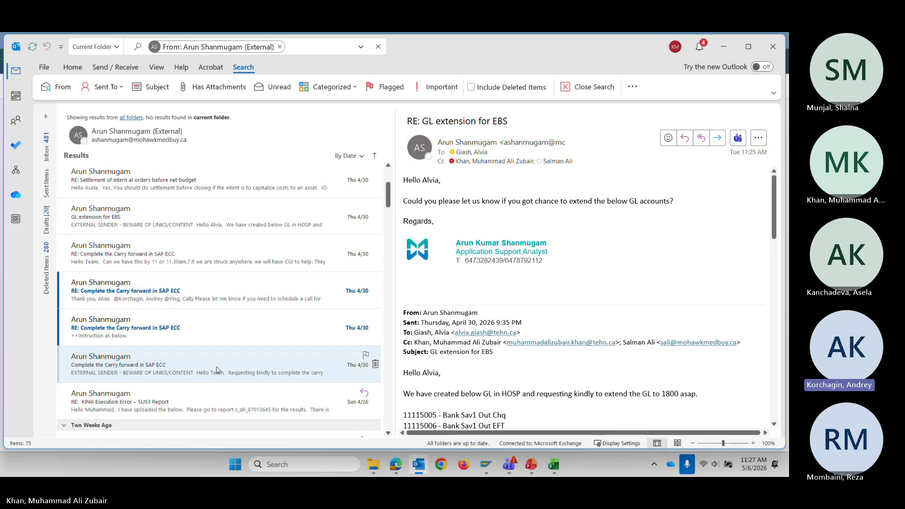
scroll(217, 370, down, 2)
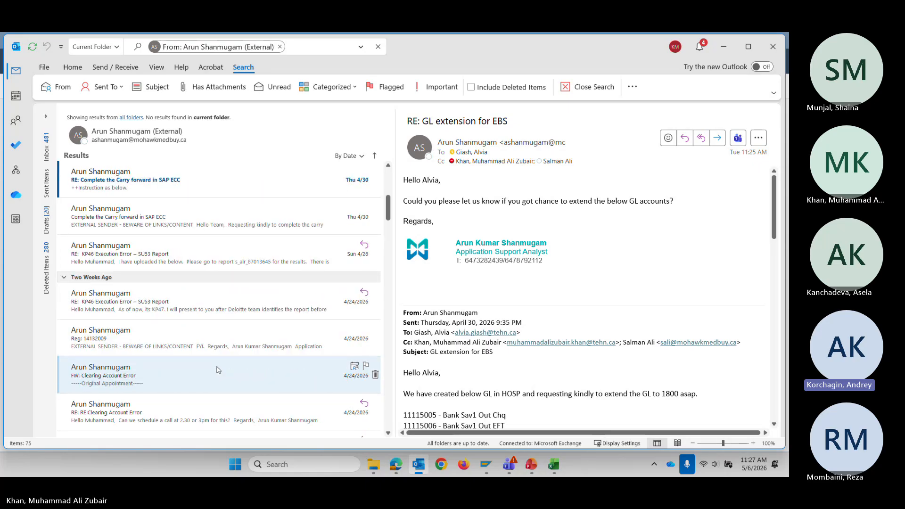
scroll(218, 370, down, 3)
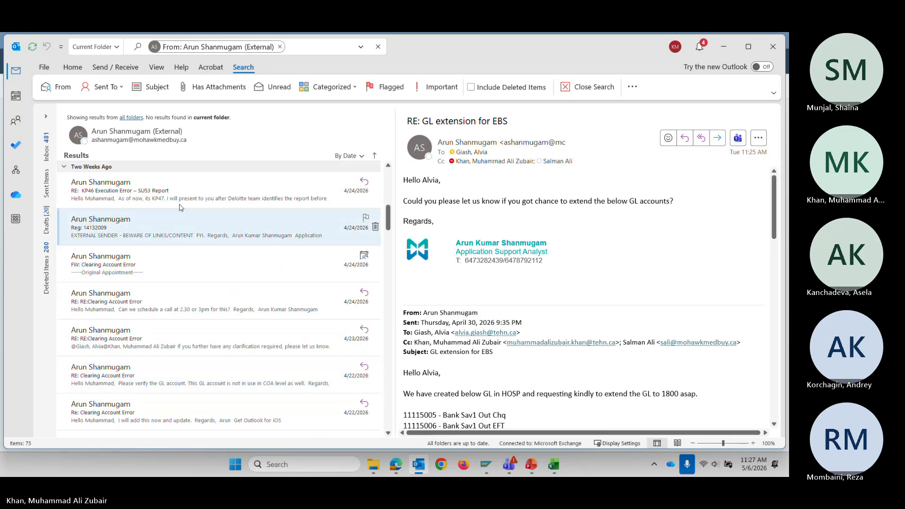
click(320, 49)
text(ABIFL)
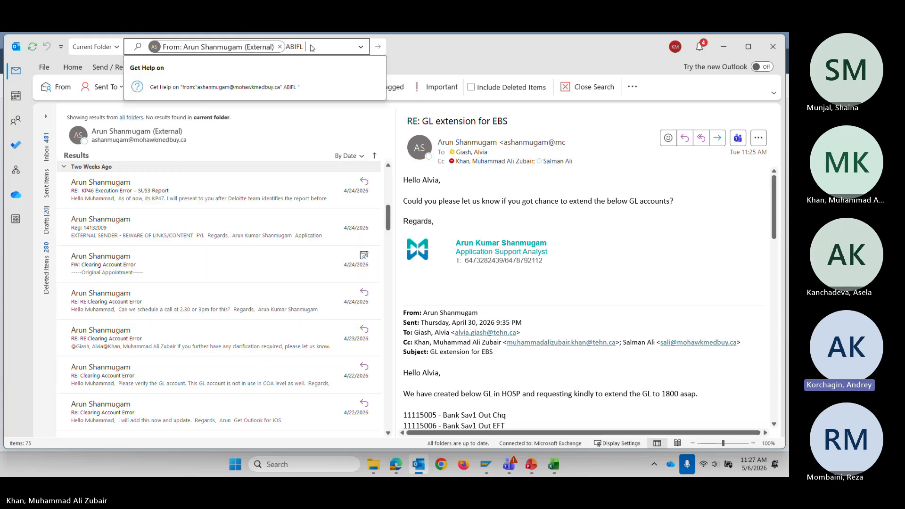
click(308, 80)
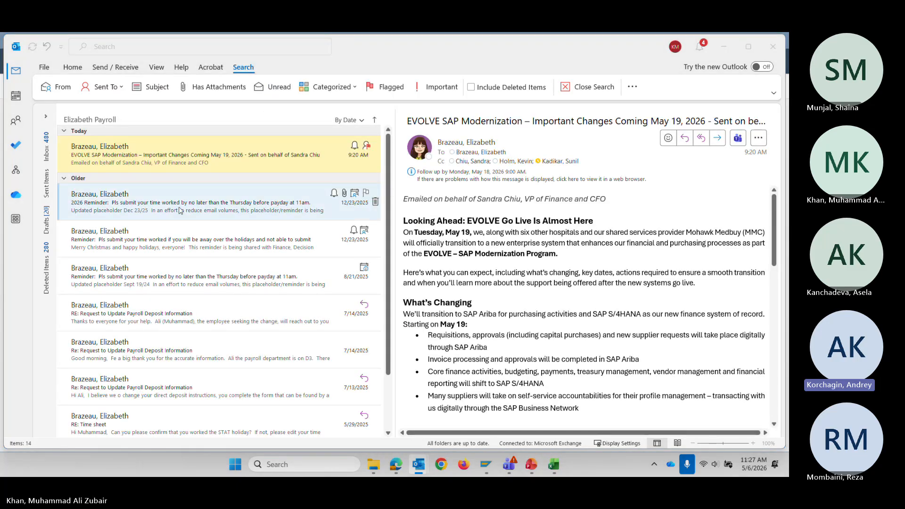
Search the mailbox for ABIFL and open the most recent reply about the ABIFL configuration support request.
click(178, 211)
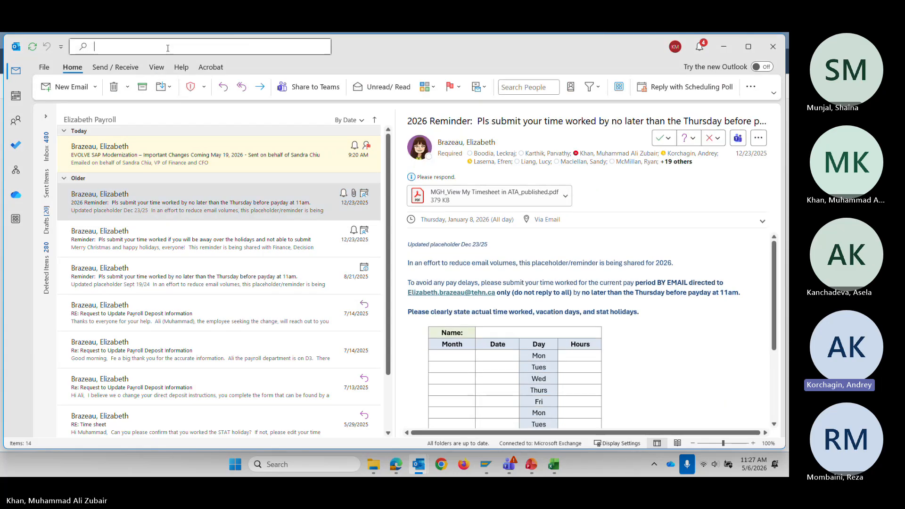
click(169, 46)
text(ABIFL)
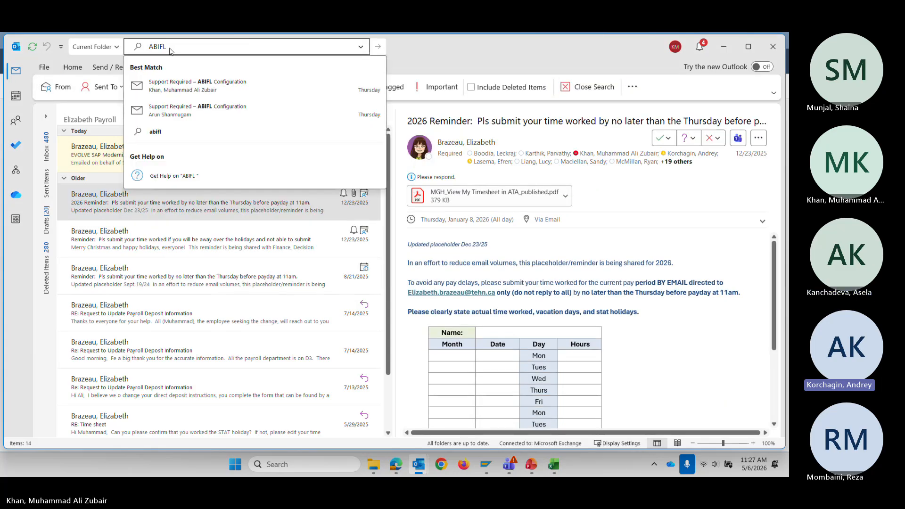
key(Return)
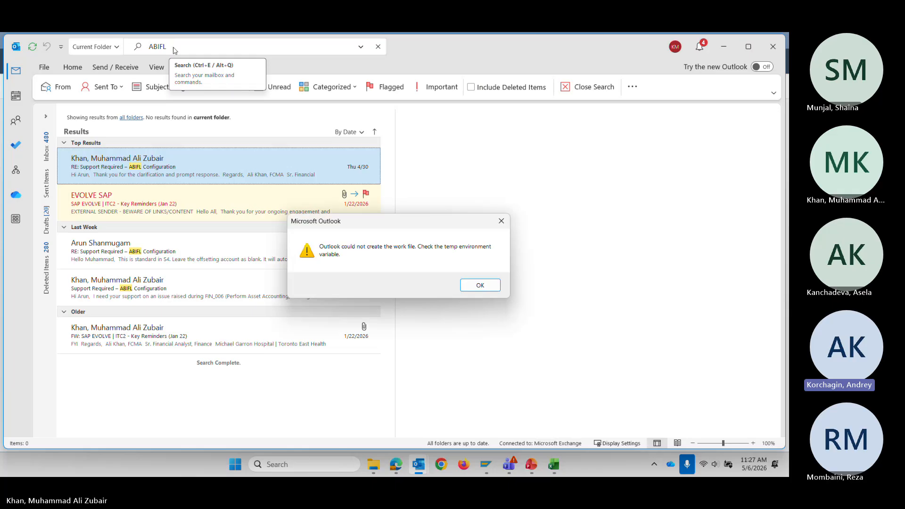
click(480, 285)
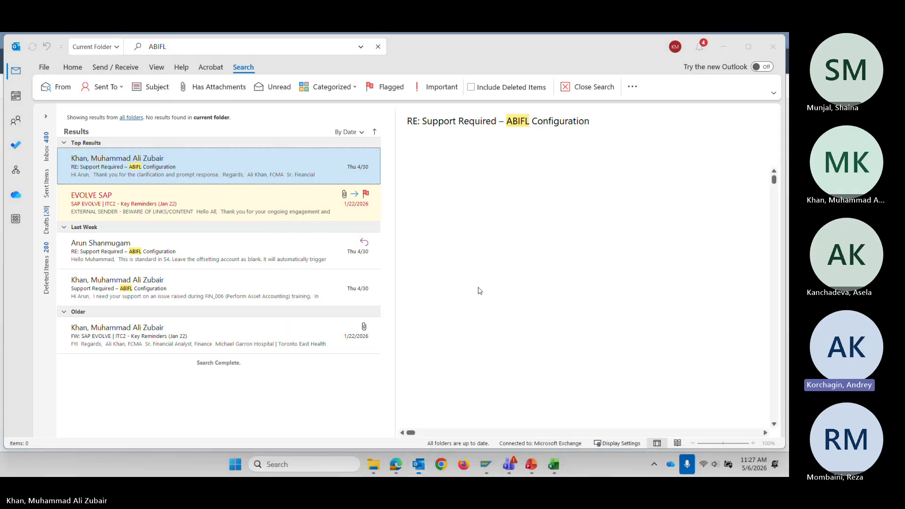
click(288, 177)
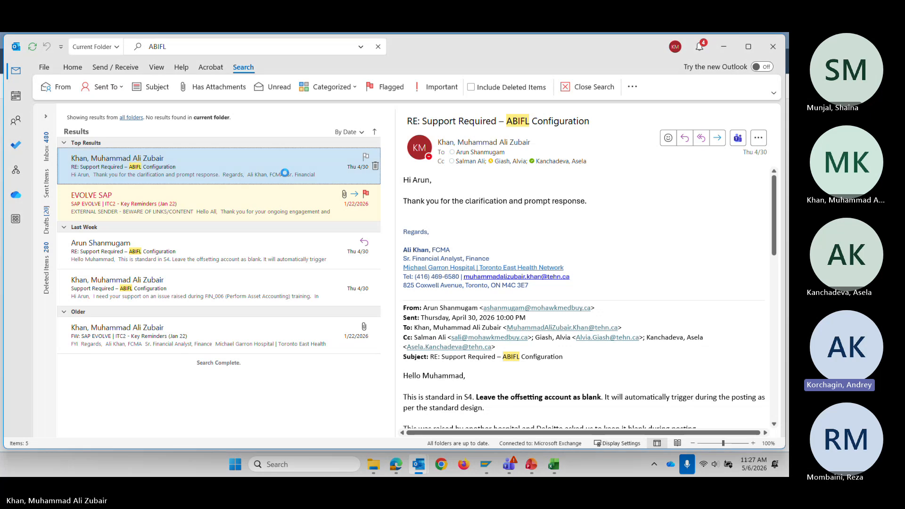
click(471, 286)
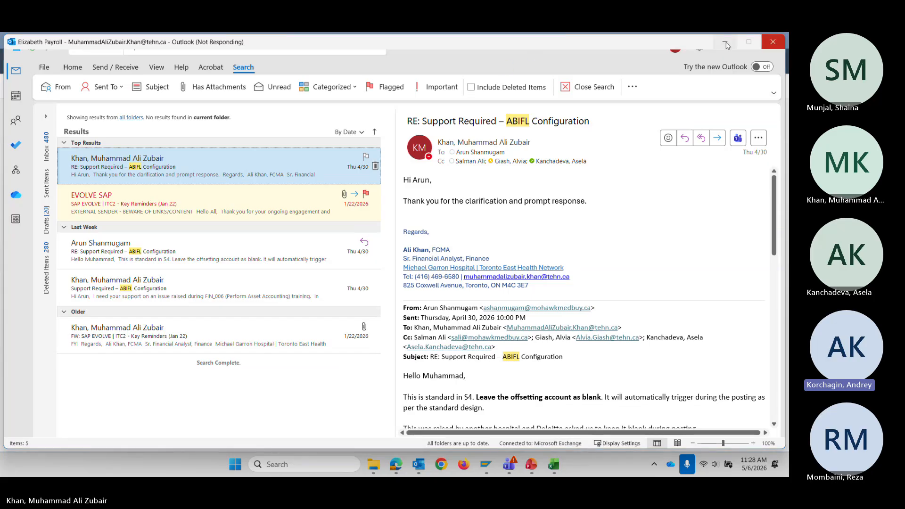
Close the unresponsive mailbox window and reopen Outlook.
click(727, 45)
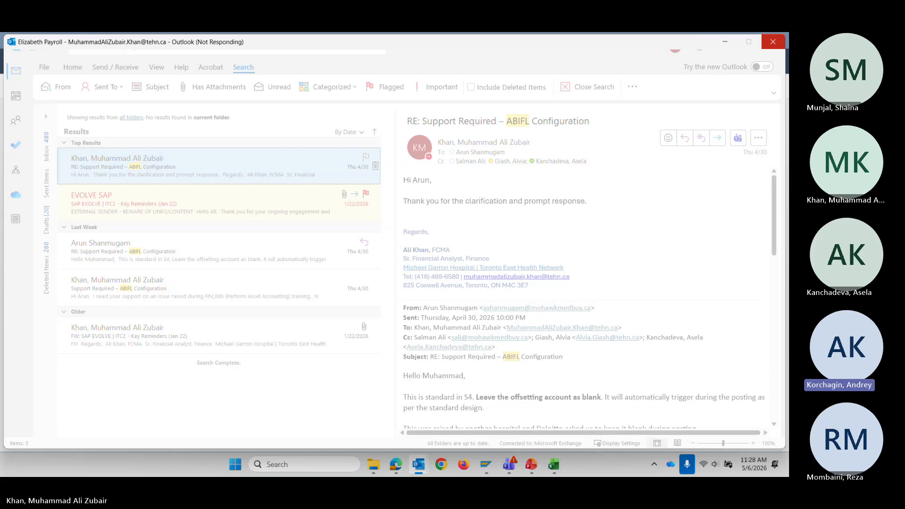
mouse_move(420, 468)
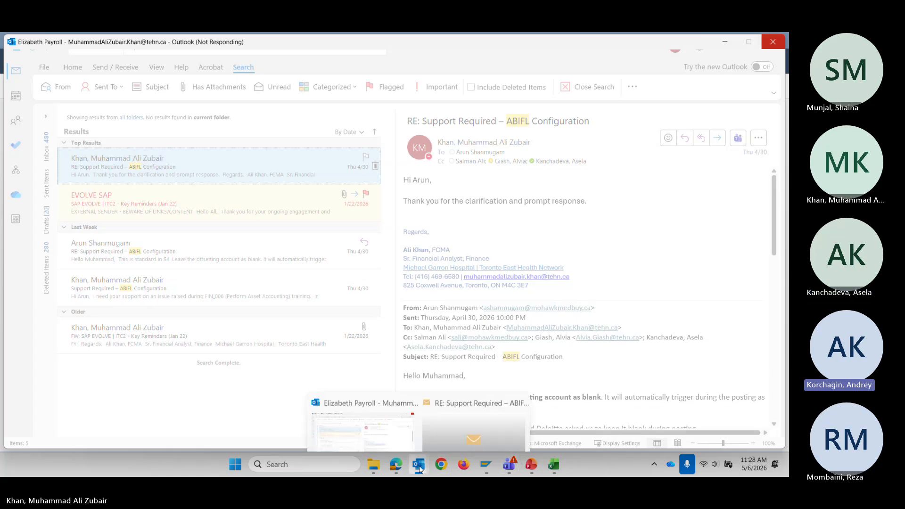
click(488, 405)
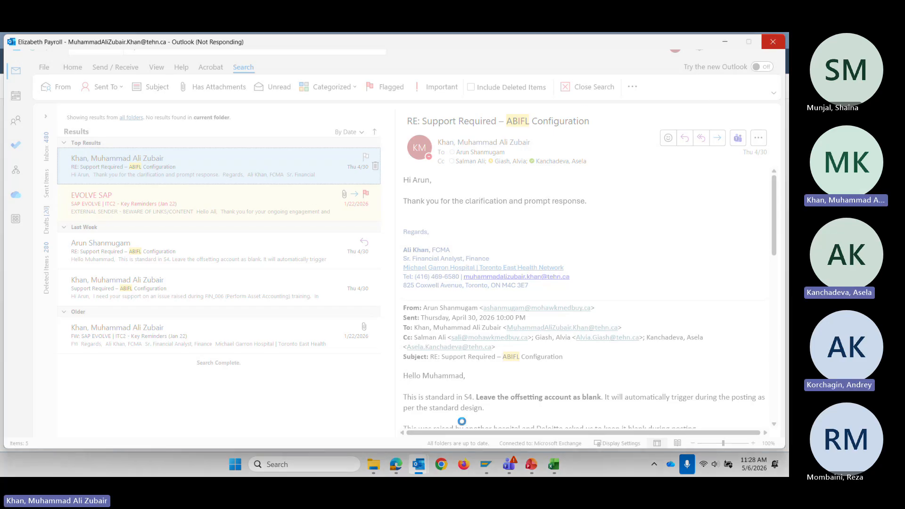
mouse_move(417, 467)
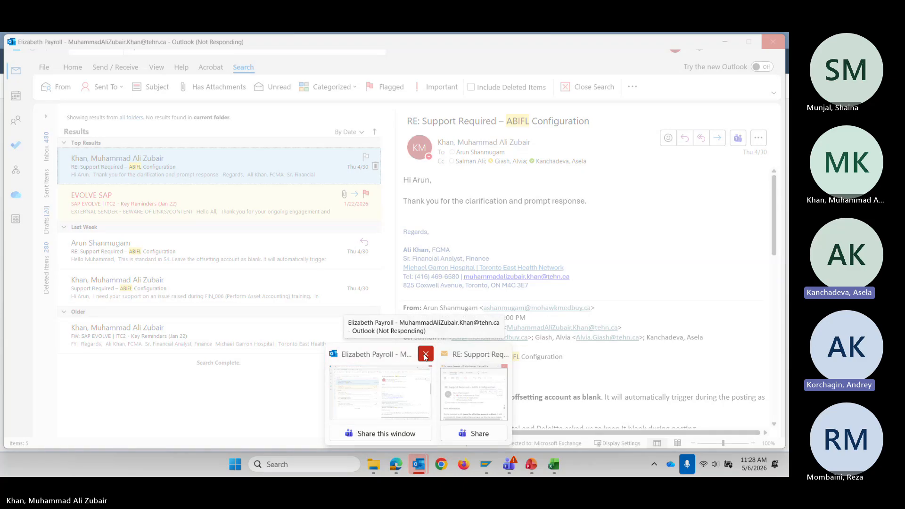
click(425, 357)
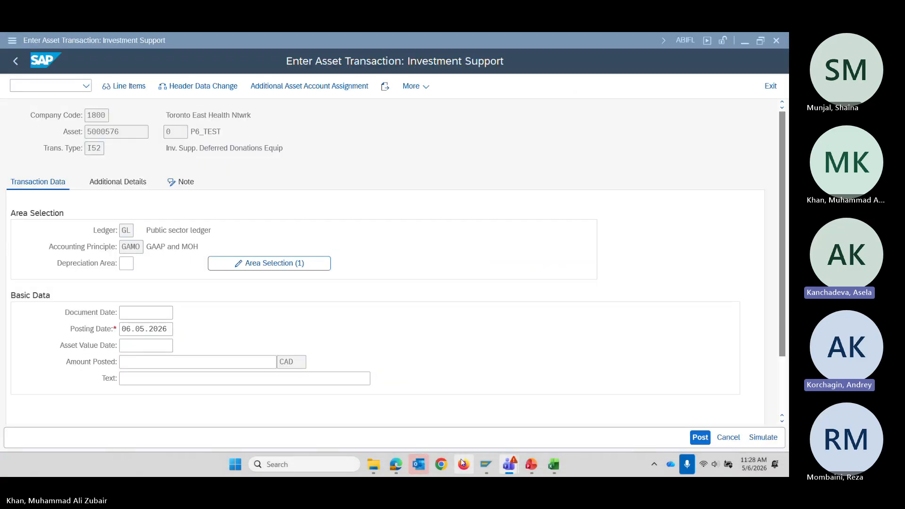
click(419, 465)
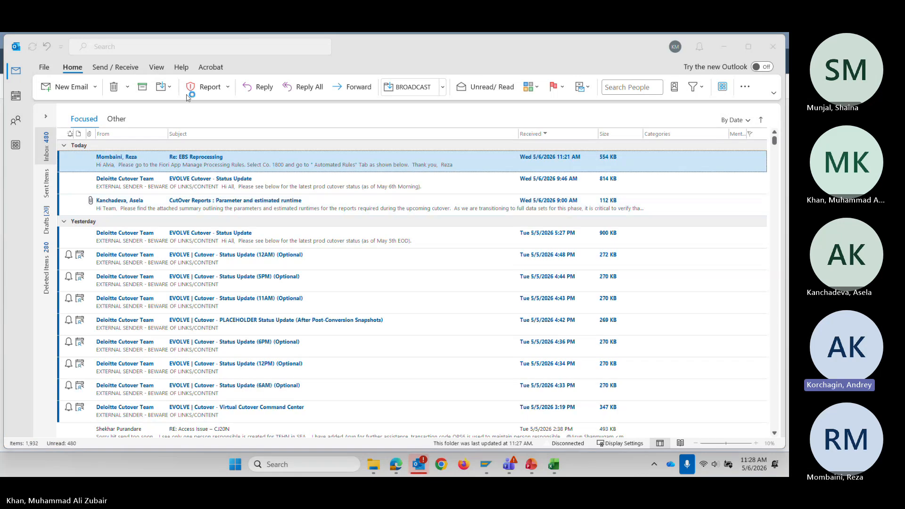
Search the current mailbox for ABIFL and open the support analyst's "Support Required – ABIFL Configuration" reply in a maximized window.
click(175, 47)
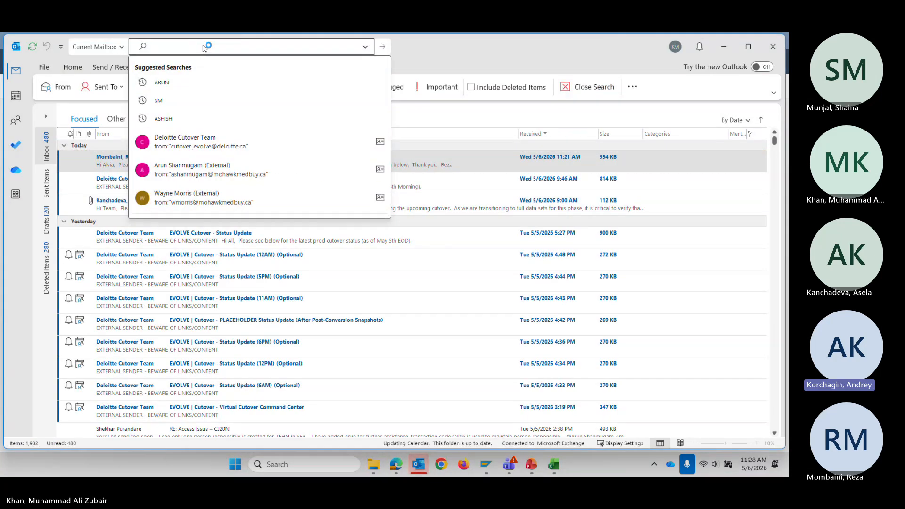
text(ABIFL)
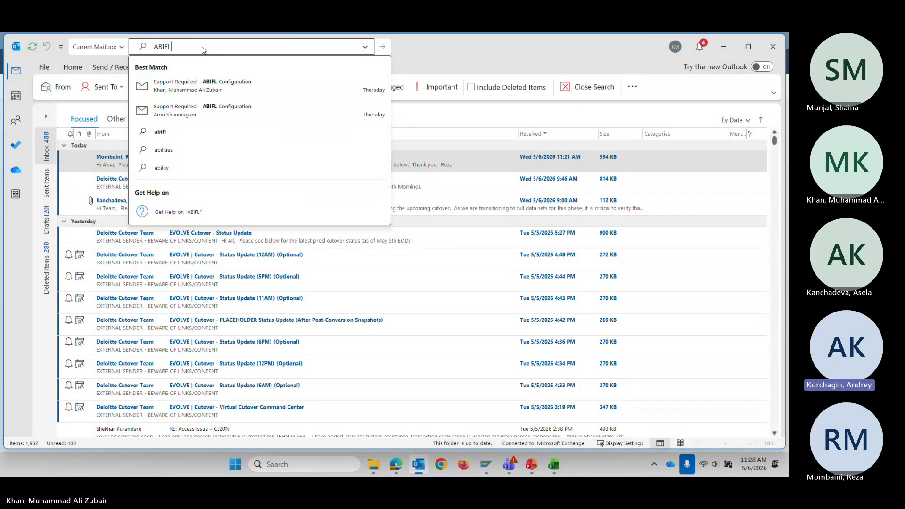
click(197, 118)
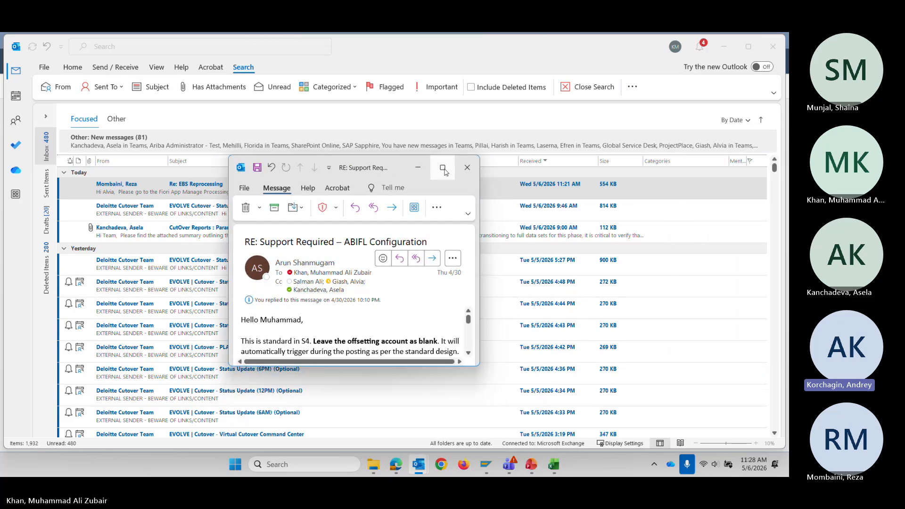
click(443, 170)
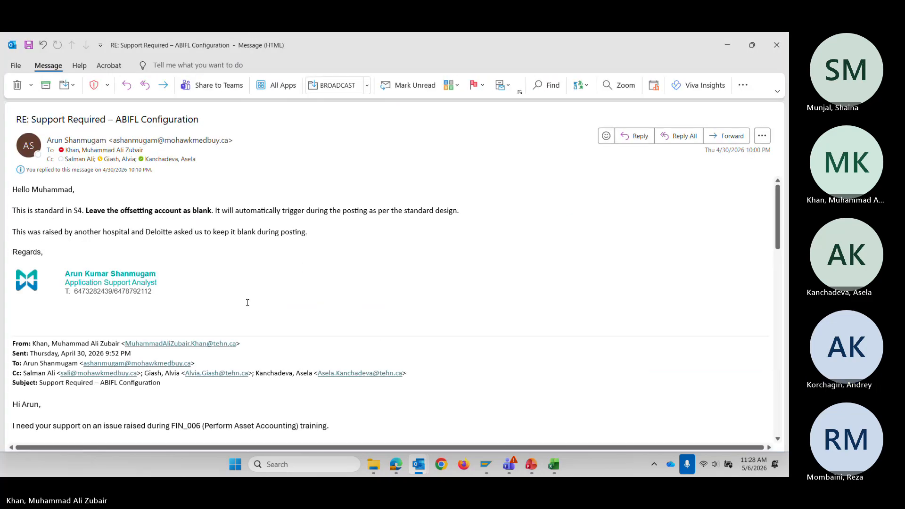
Compare the offsetting account field in the ECC ABIF and S4 ABIFL screenshots included in the message.
scroll(247, 303, down, 3)
scroll(247, 303, down, 15)
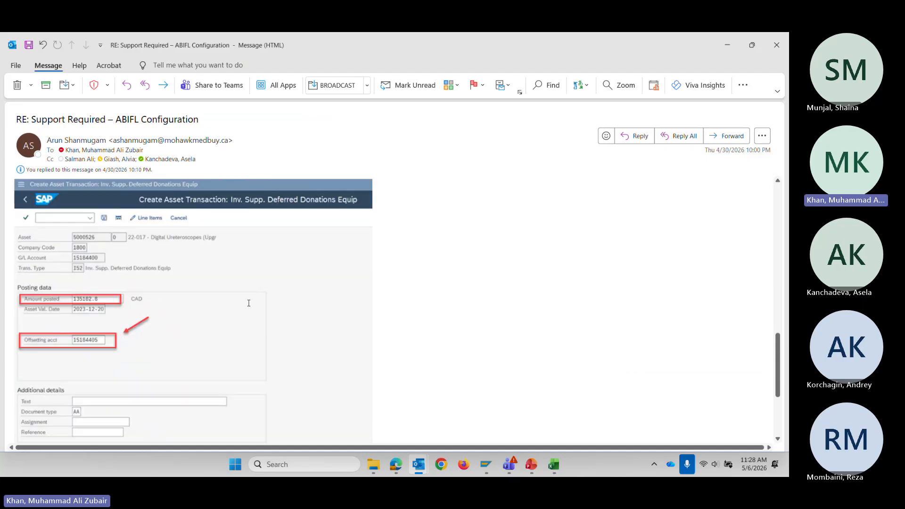
scroll(212, 296, up, 1)
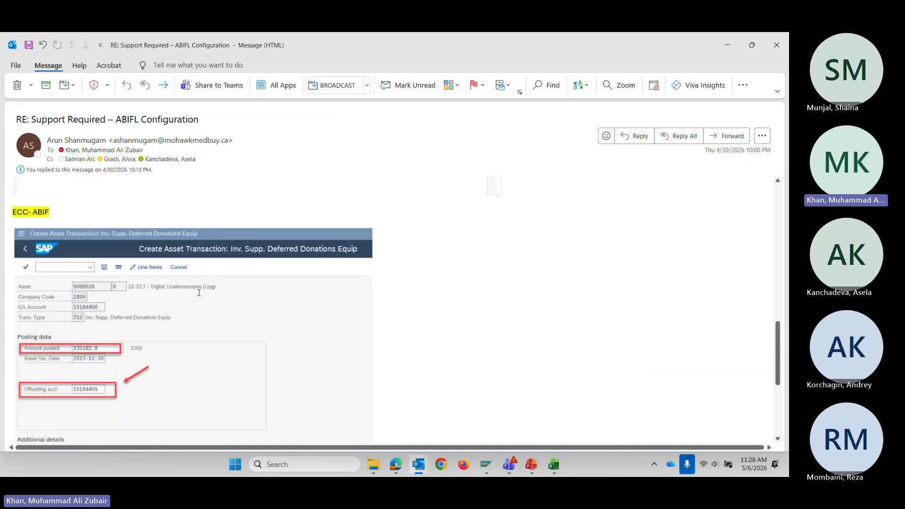
scroll(198, 293, down, 3)
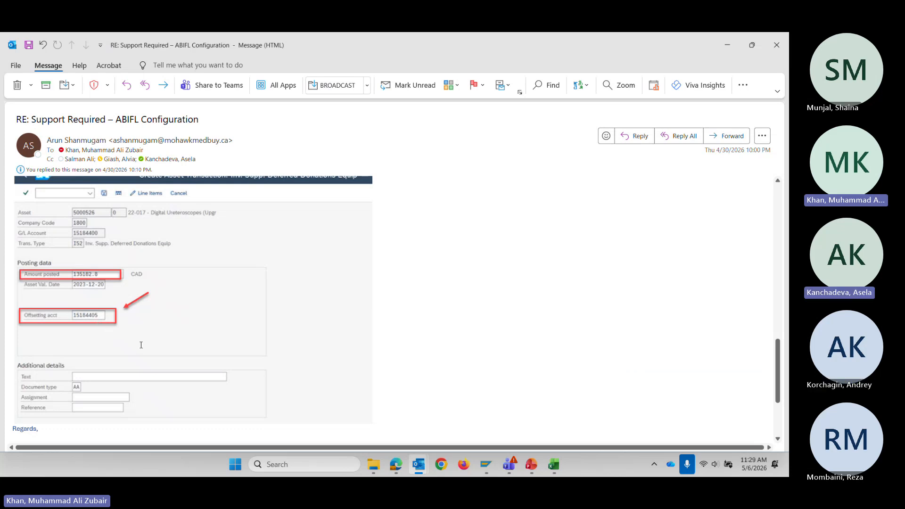
scroll(141, 345, up, 3)
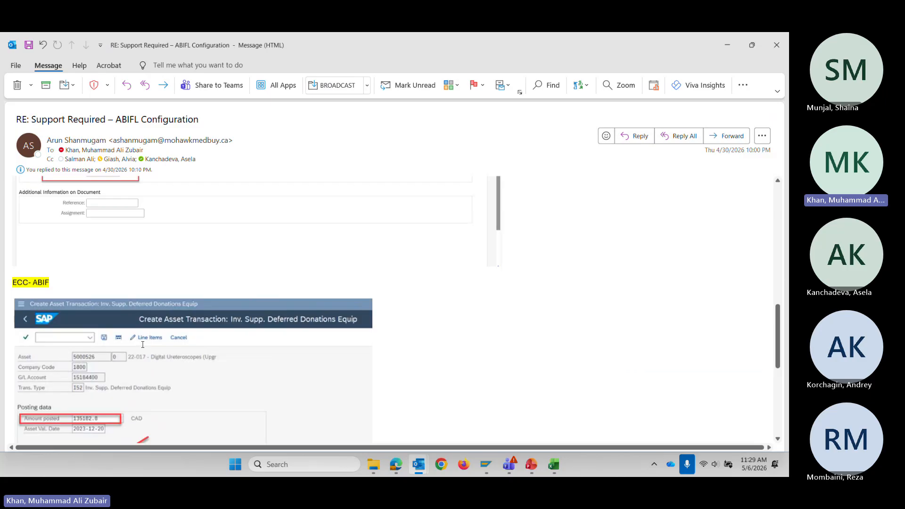
scroll(143, 344, up, 4)
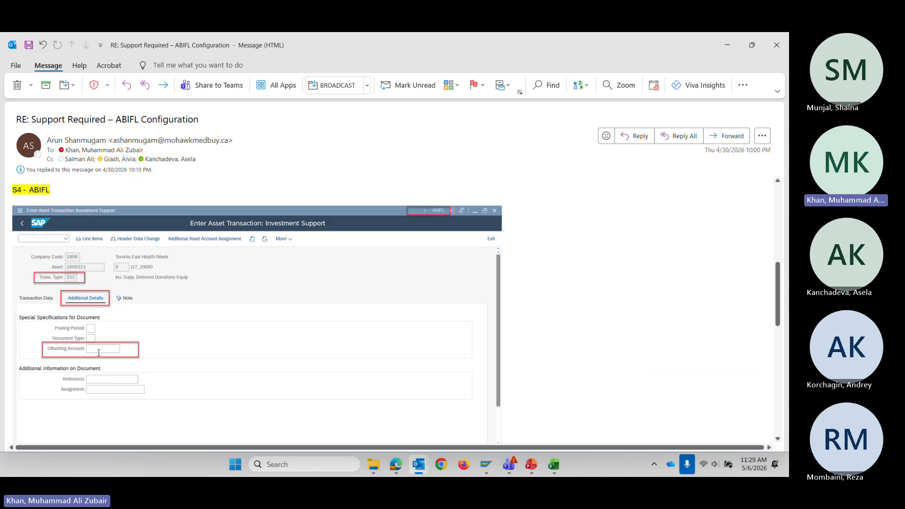
scroll(99, 352, down, 5)
scroll(100, 368, up, 3)
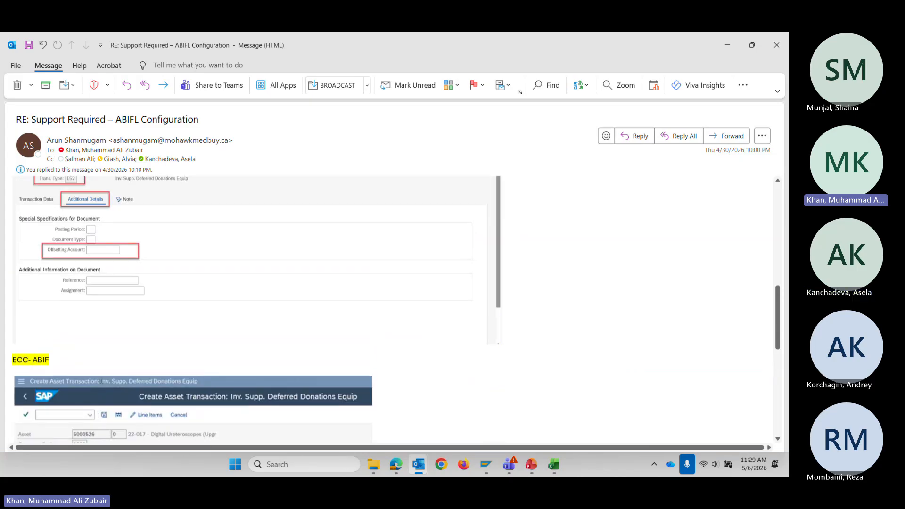
Return to the analyst's answer and highlight the sentence mentioning Deloitte's guidance on the posting.
scroll(102, 381, up, 5)
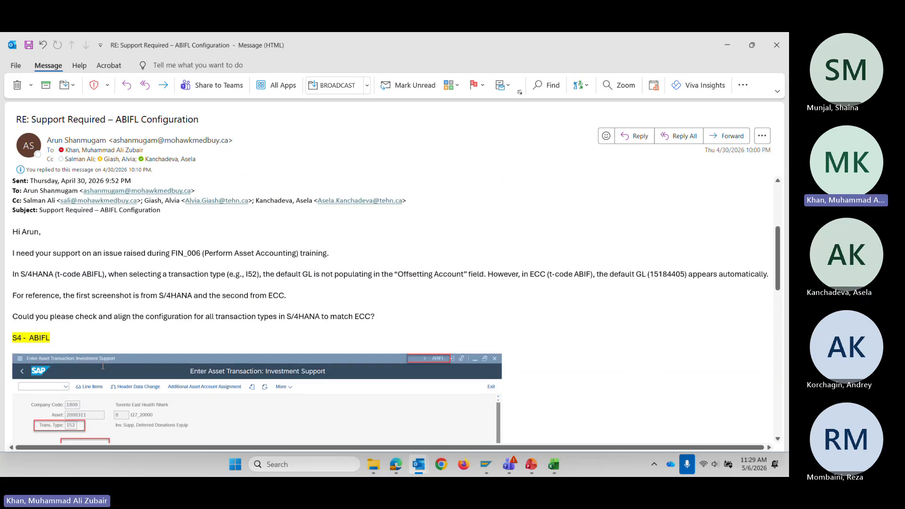
scroll(102, 366, up, 4)
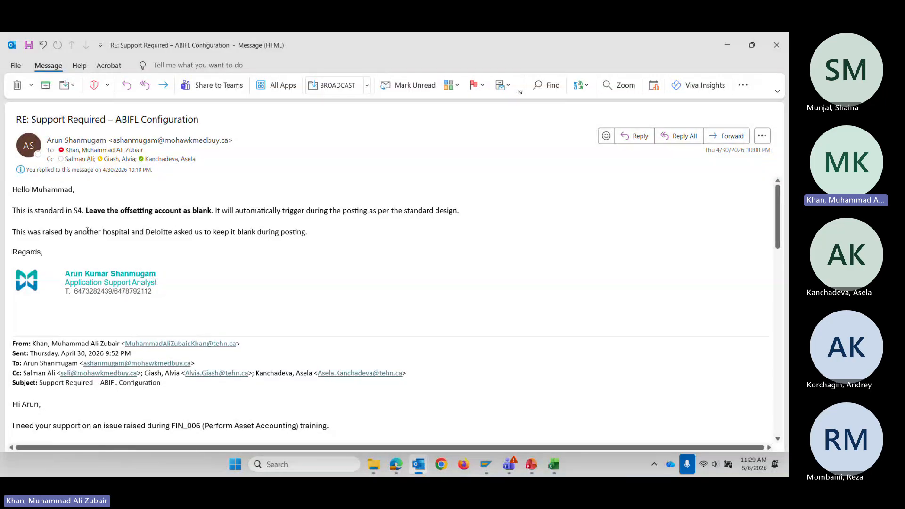
triple_click(22, 232)
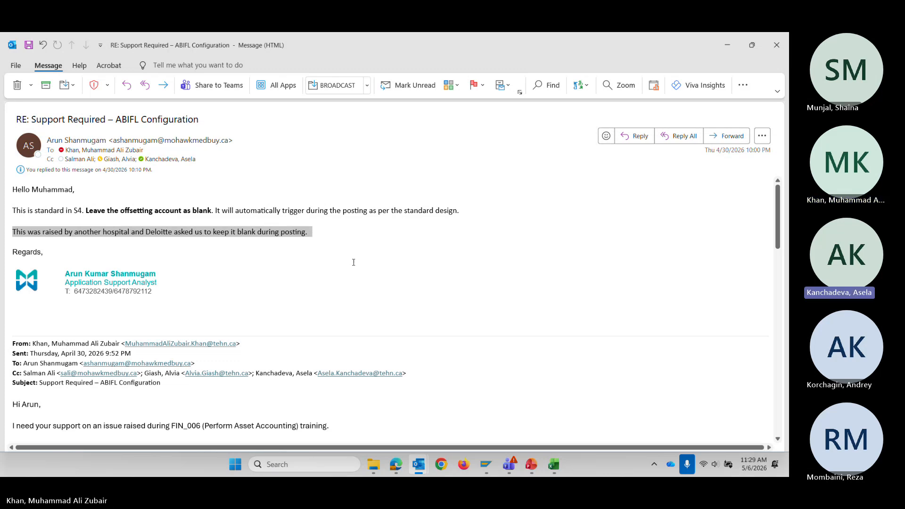
Review the embedded S4 ABIFL and ECC ABIF screenshots again, ending at the ECC posting data.
scroll(349, 265, down, 15)
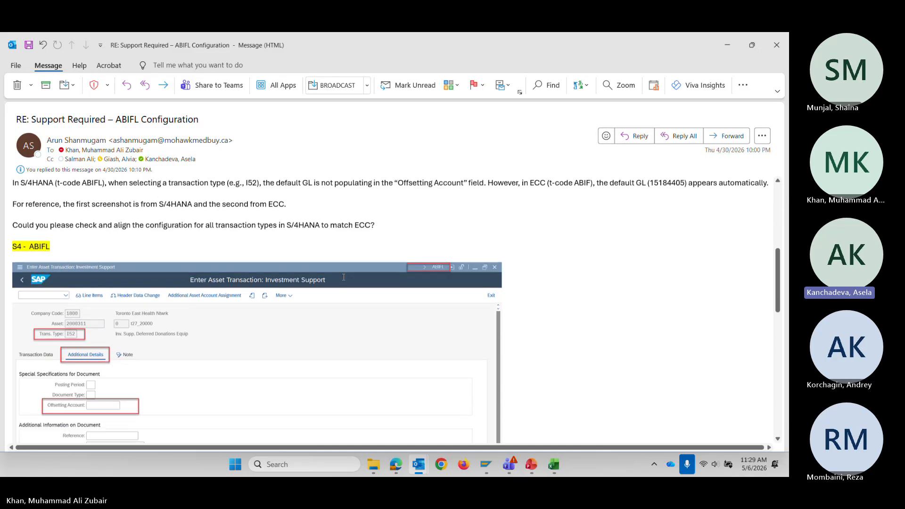
scroll(342, 283, down, 5)
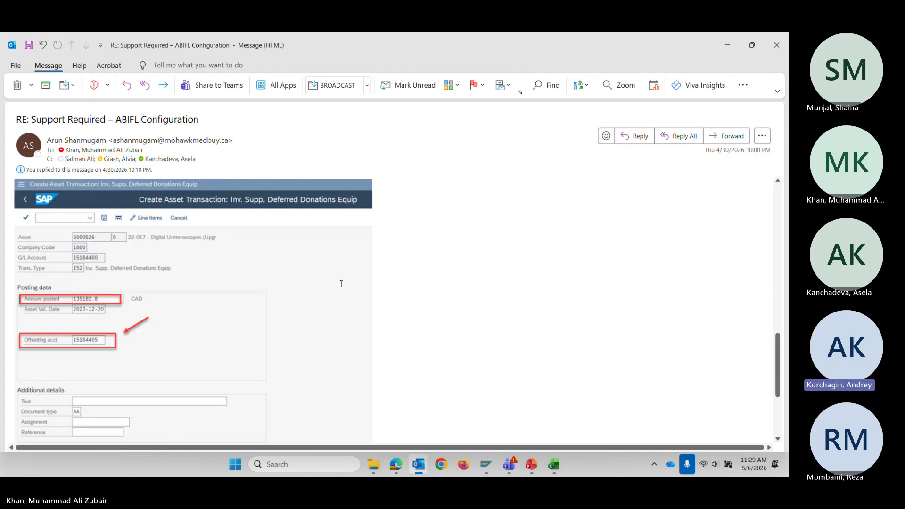
scroll(343, 284, up, 1)
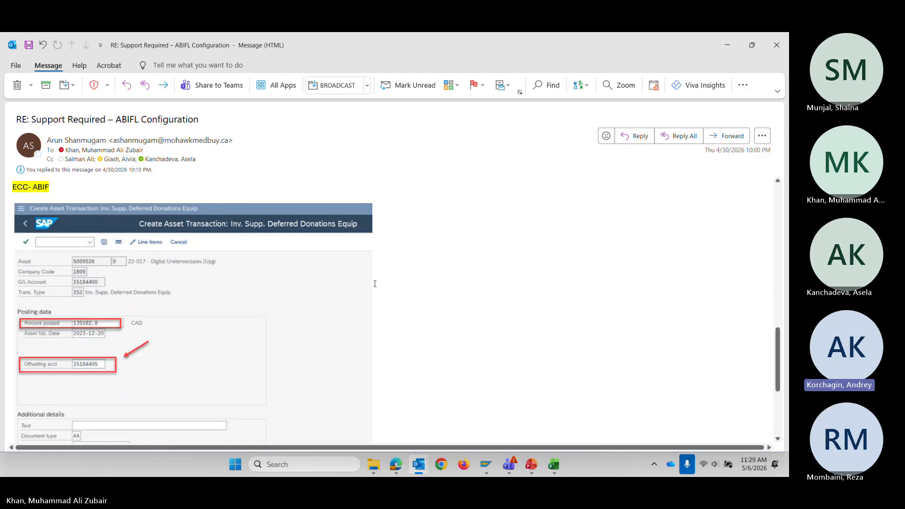
click(373, 464)
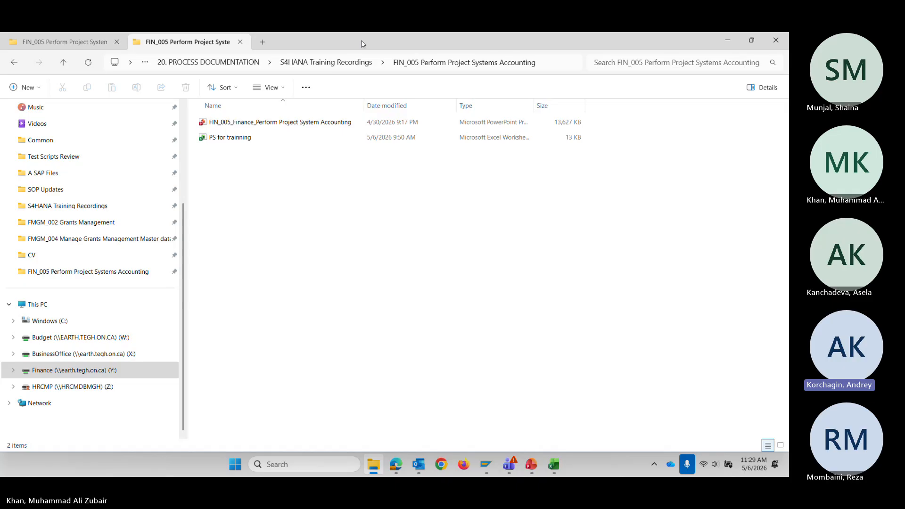
drag(361, 41, 361, 32)
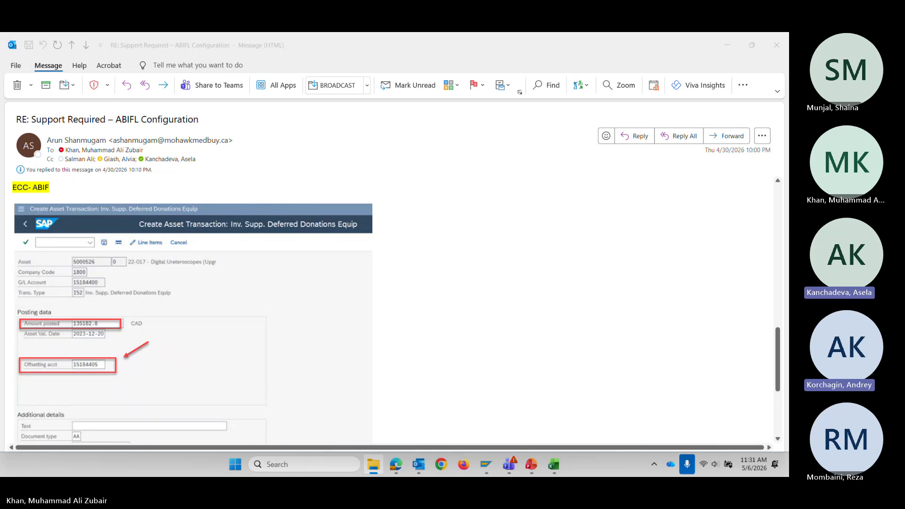
Forward the analyst's "Support Required – ABIFL Configuration" reply to the two meeting colleagues with the note "FYI" and send it.
click(161, 90)
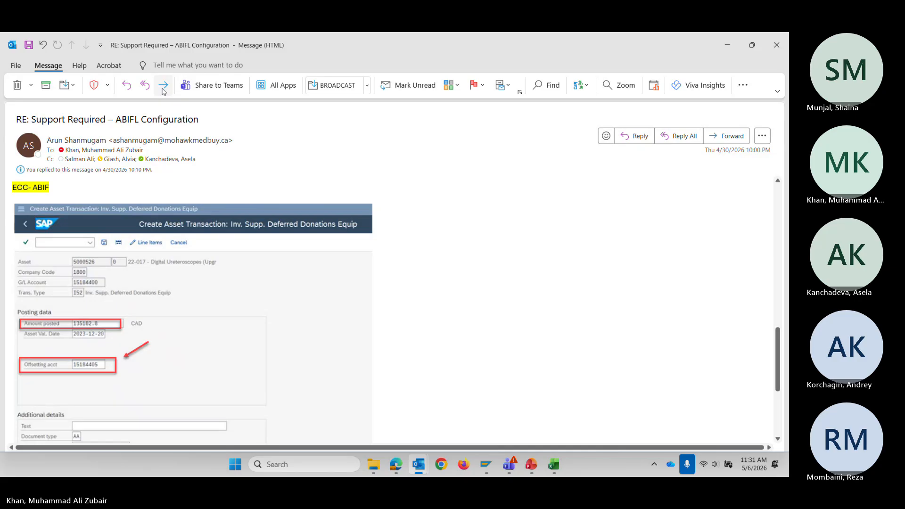
click(163, 86)
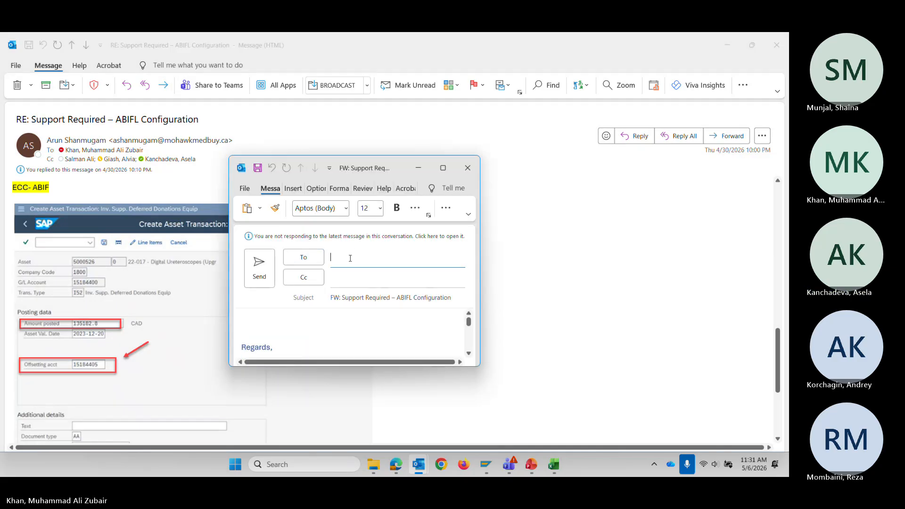
text(As)
click(372, 281)
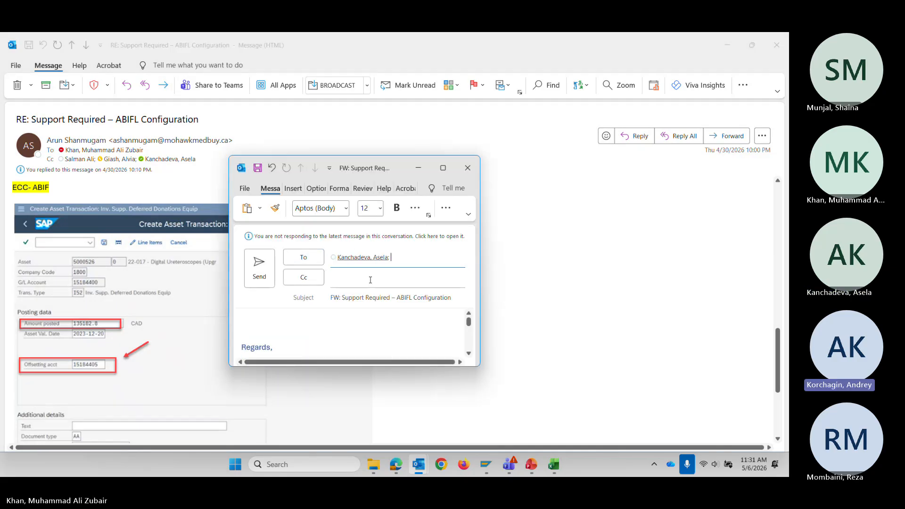
text(An)
click(383, 283)
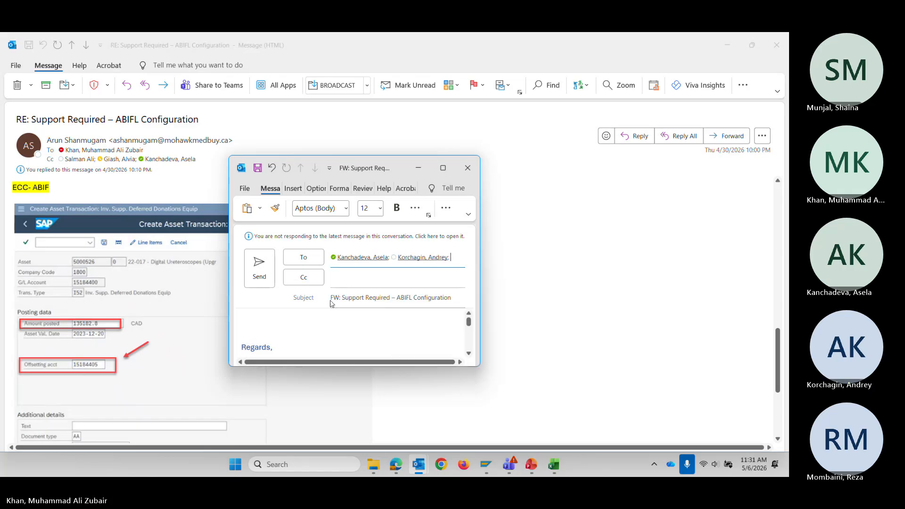
click(279, 324)
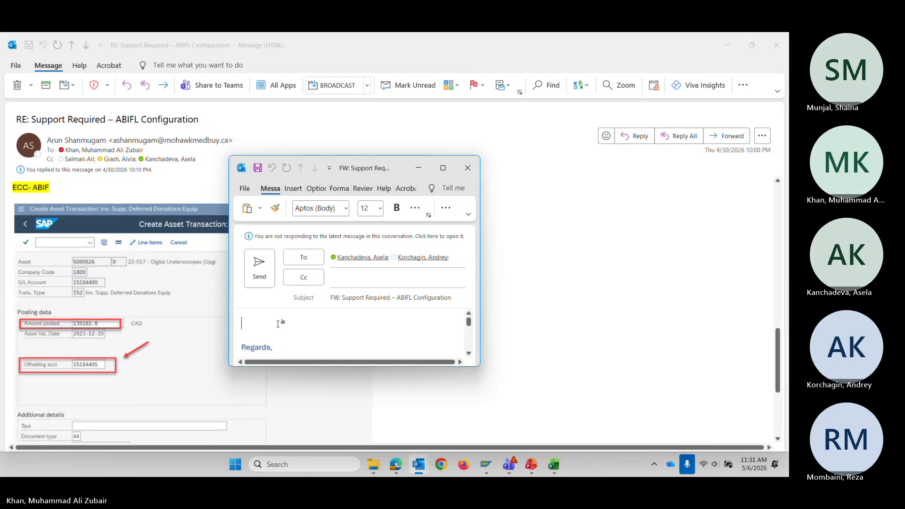
text(FYI)
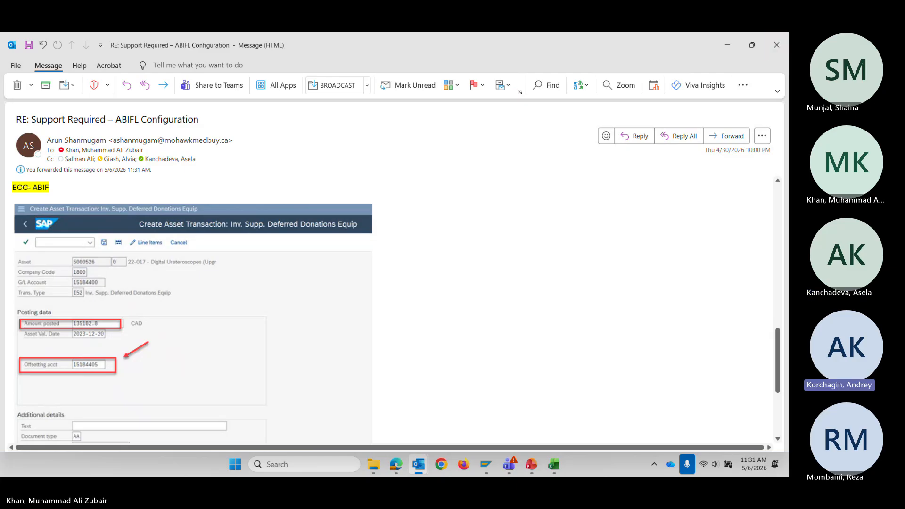
Dismiss the Microsoft Word work file error and close the Word startup.
key(alt+Tab)
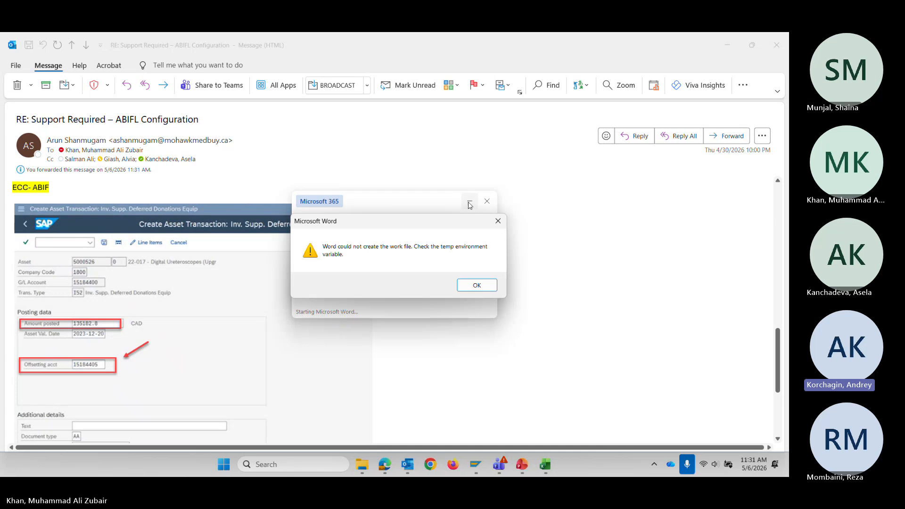
click(473, 284)
click(477, 287)
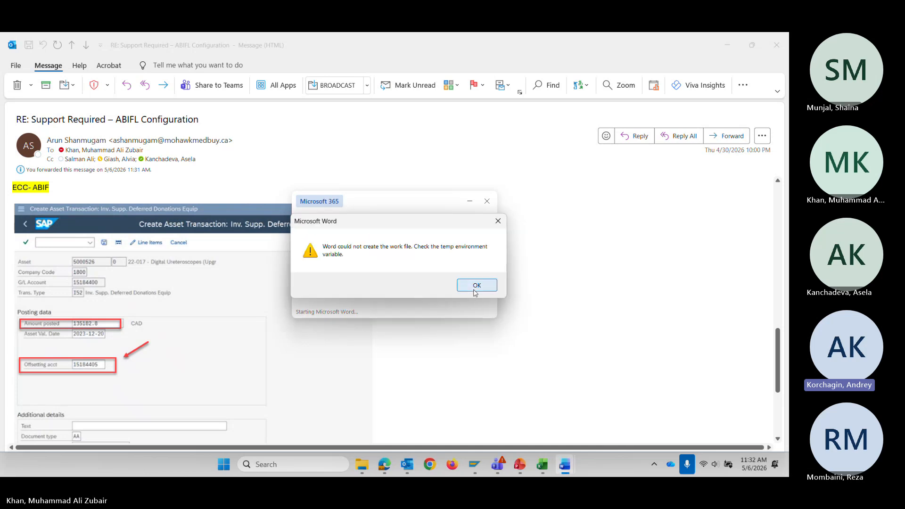
click(498, 223)
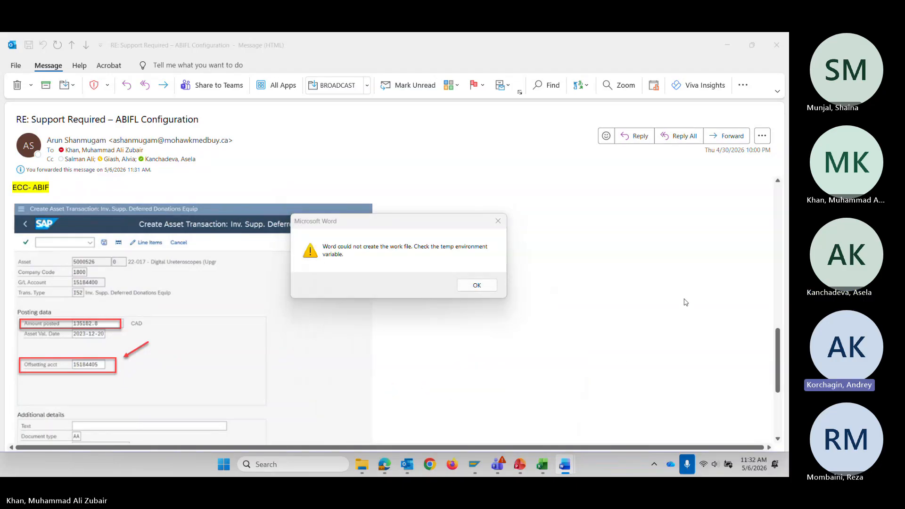
click(499, 221)
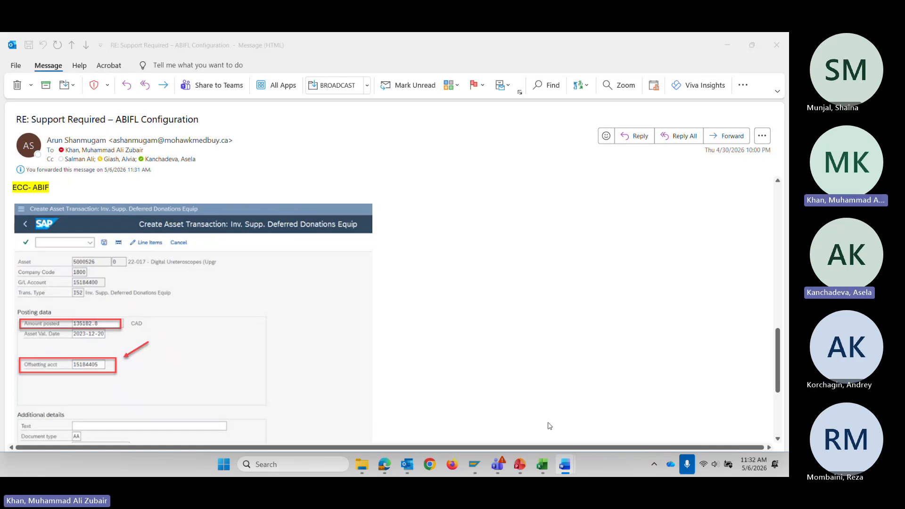
Minimize the ABIFL Configuration message window and switch to the SAP EVOLVE training meeting window in Teams.
click(726, 43)
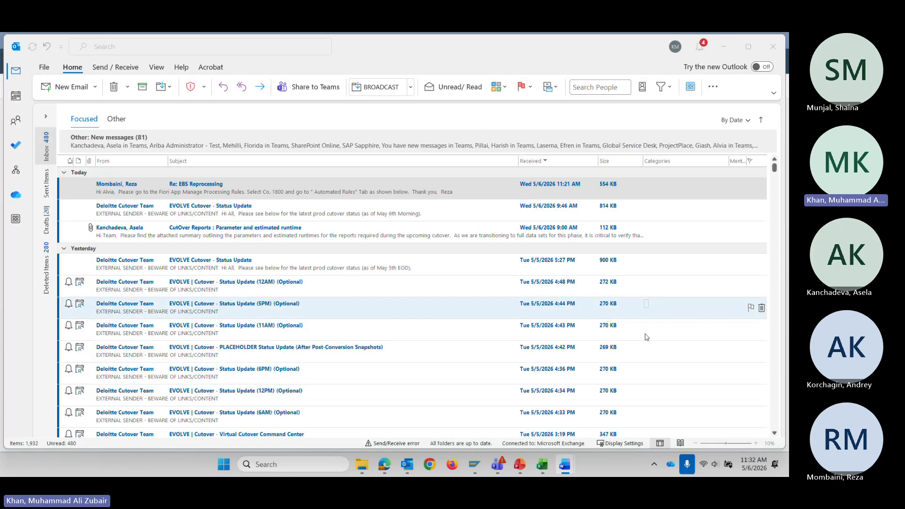
mouse_move(504, 473)
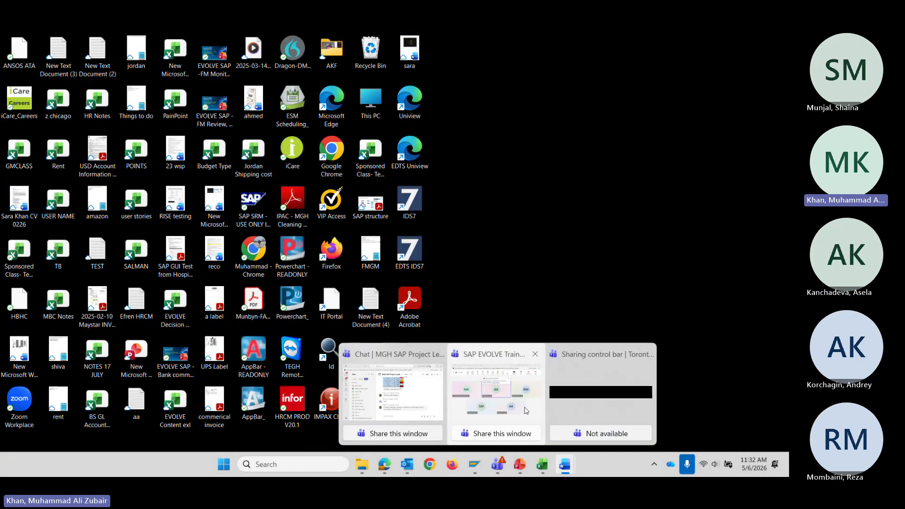
click(529, 413)
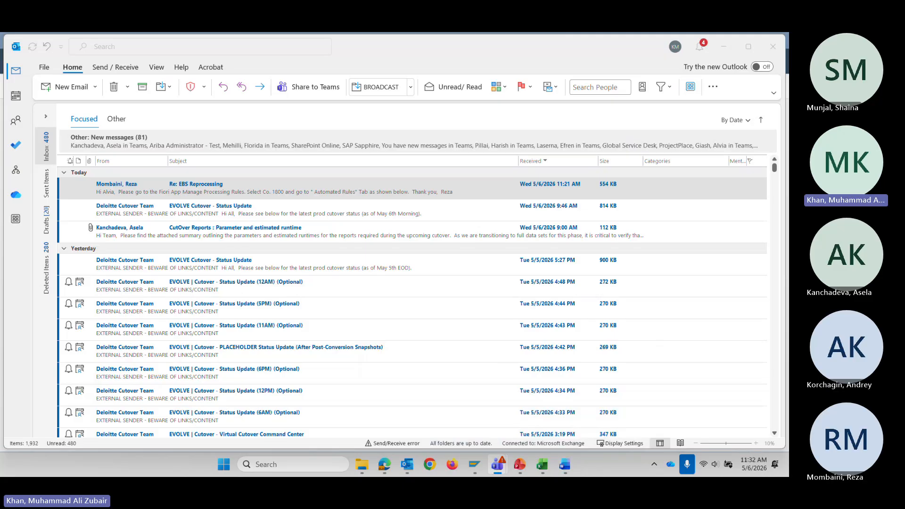